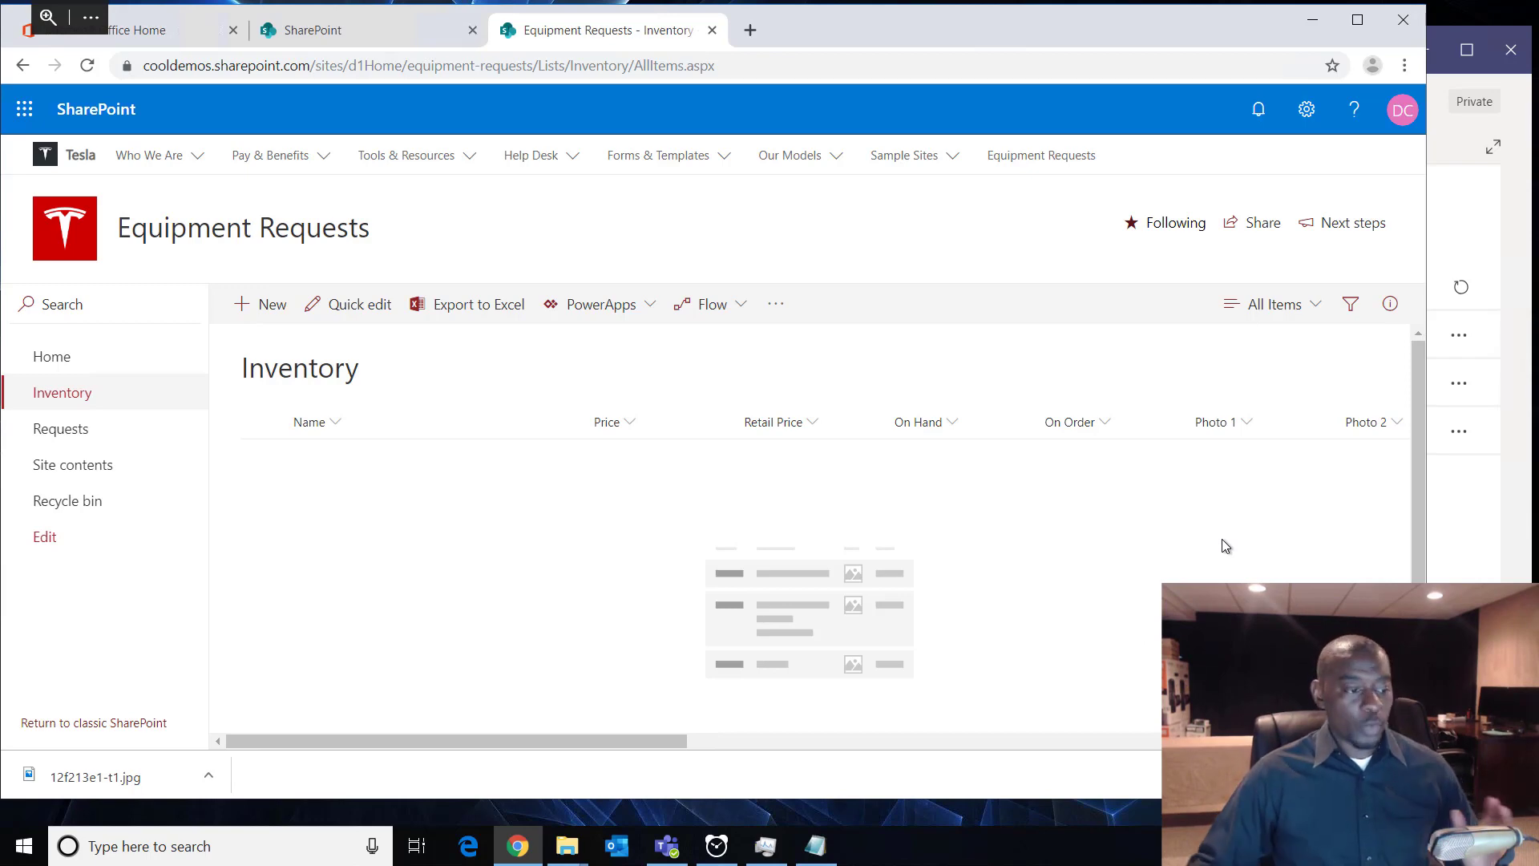
Switch to Teams and open Equipment_Request_FormDesign.pdf from the channel's files.
{"action": "left_click", "coordinate": [667, 845]}
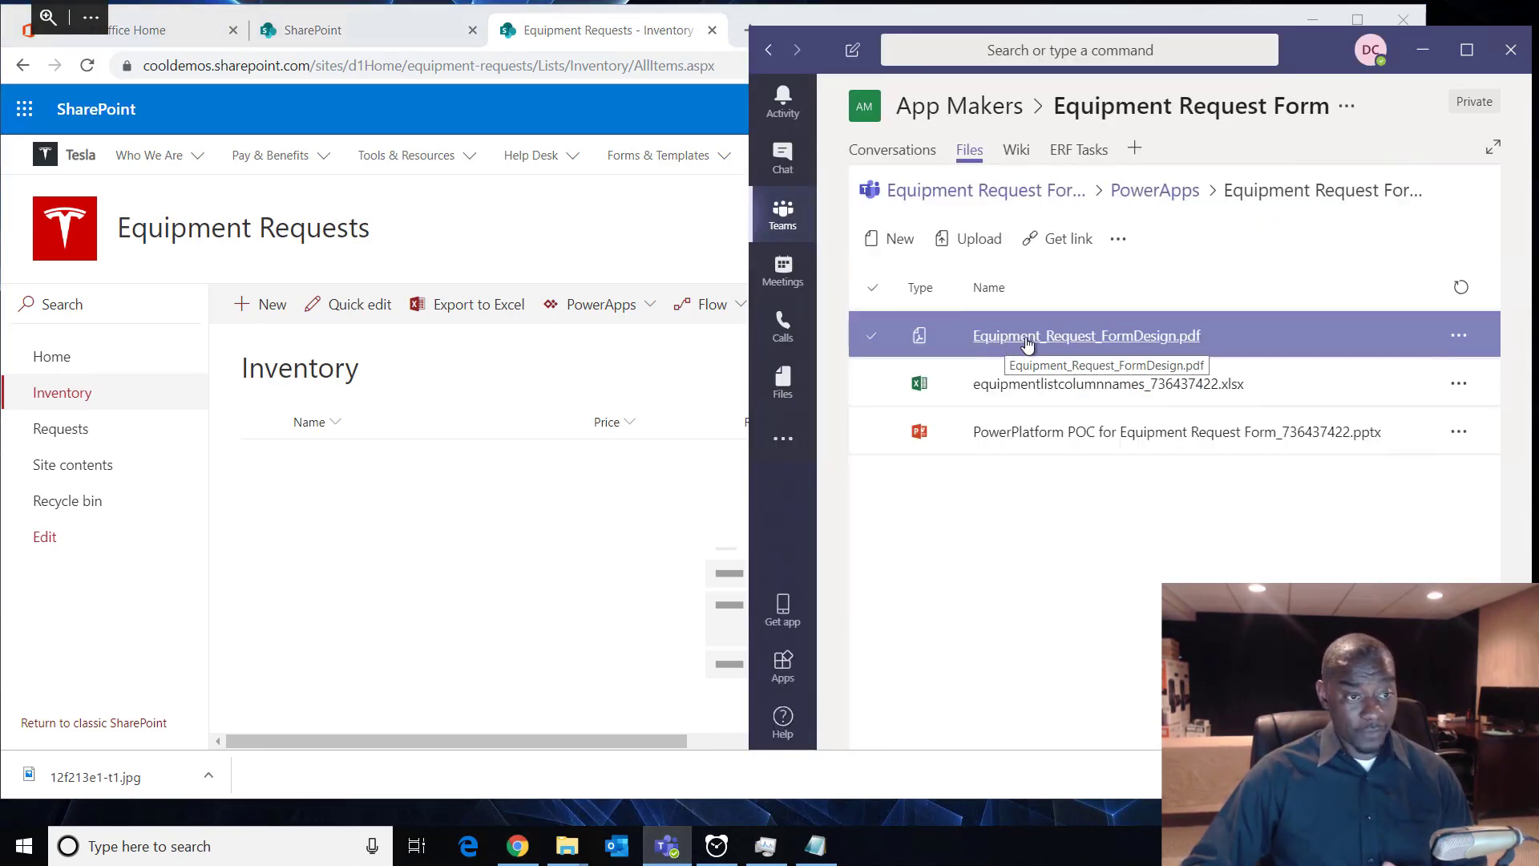
{"action": "left_click", "coordinate": [999, 341]}
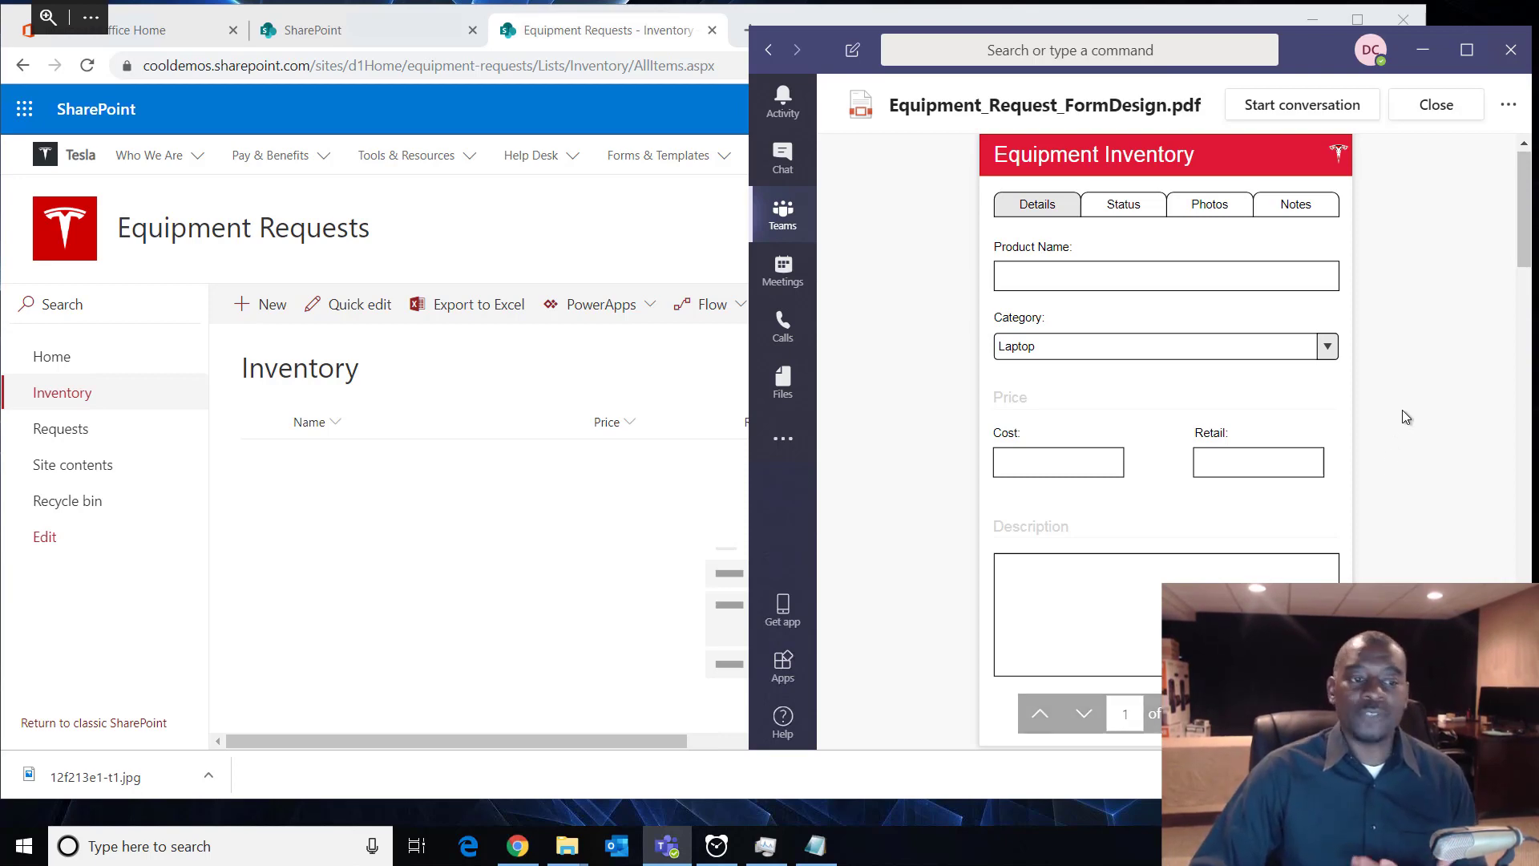
Scroll through the form design's Details, Status, Photos and Notes pages to examine its fields.
{"action": "scroll", "coordinate": [1405, 416], "scroll_direction": "down", "scroll_amount": 5}
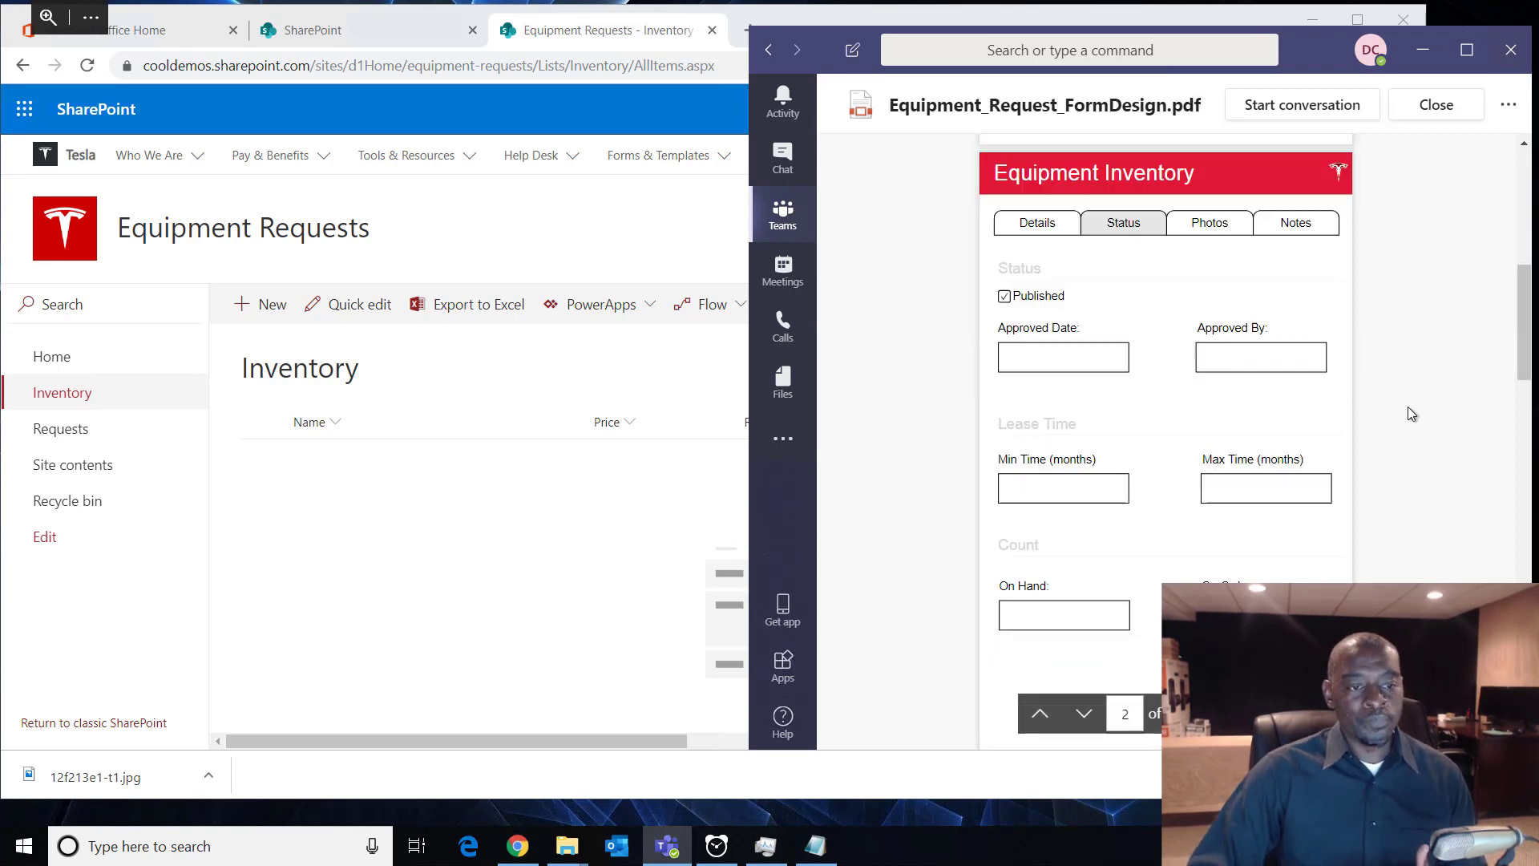
{"action": "scroll", "coordinate": [1411, 414], "scroll_direction": "down", "scroll_amount": 10}
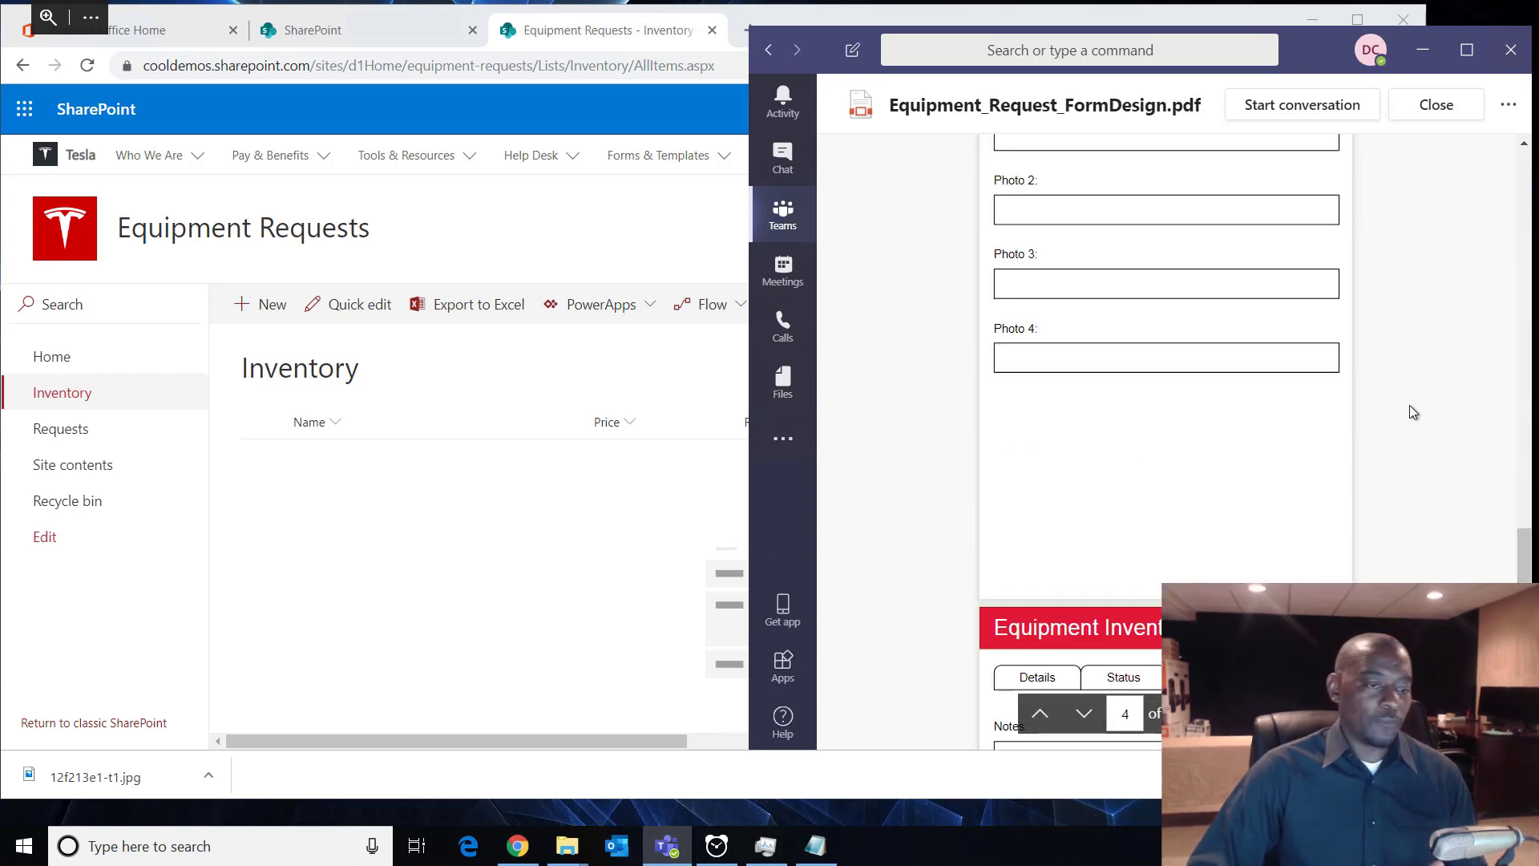
{"action": "scroll", "coordinate": [1409, 407], "scroll_direction": "up", "scroll_amount": 15}
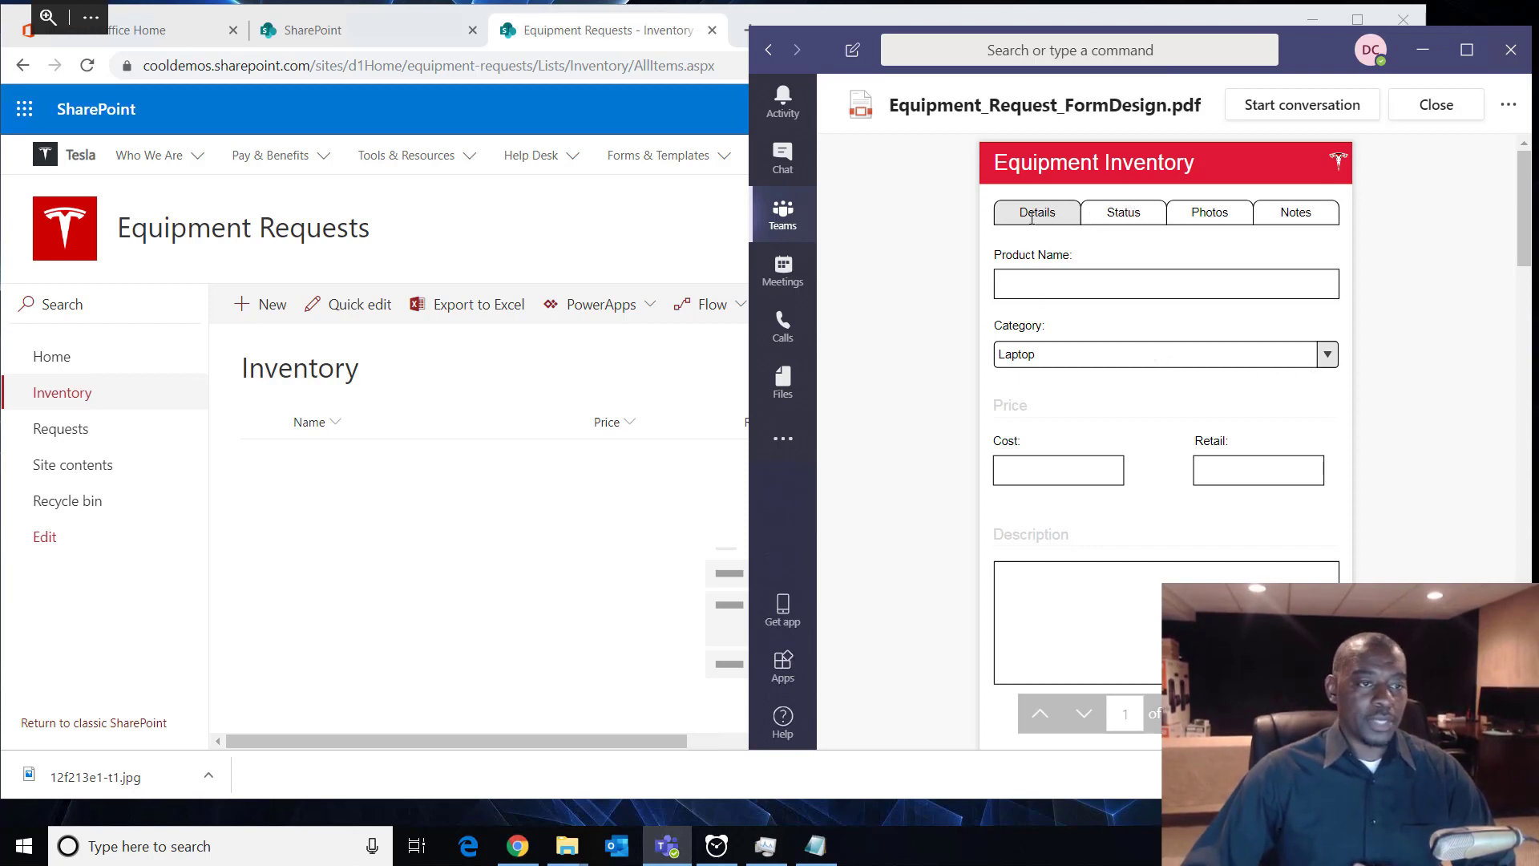
{"action": "scroll", "coordinate": [1092, 235], "scroll_direction": "down", "scroll_amount": 2}
{"action": "scroll", "coordinate": [1087, 239], "scroll_direction": "up", "scroll_amount": 2}
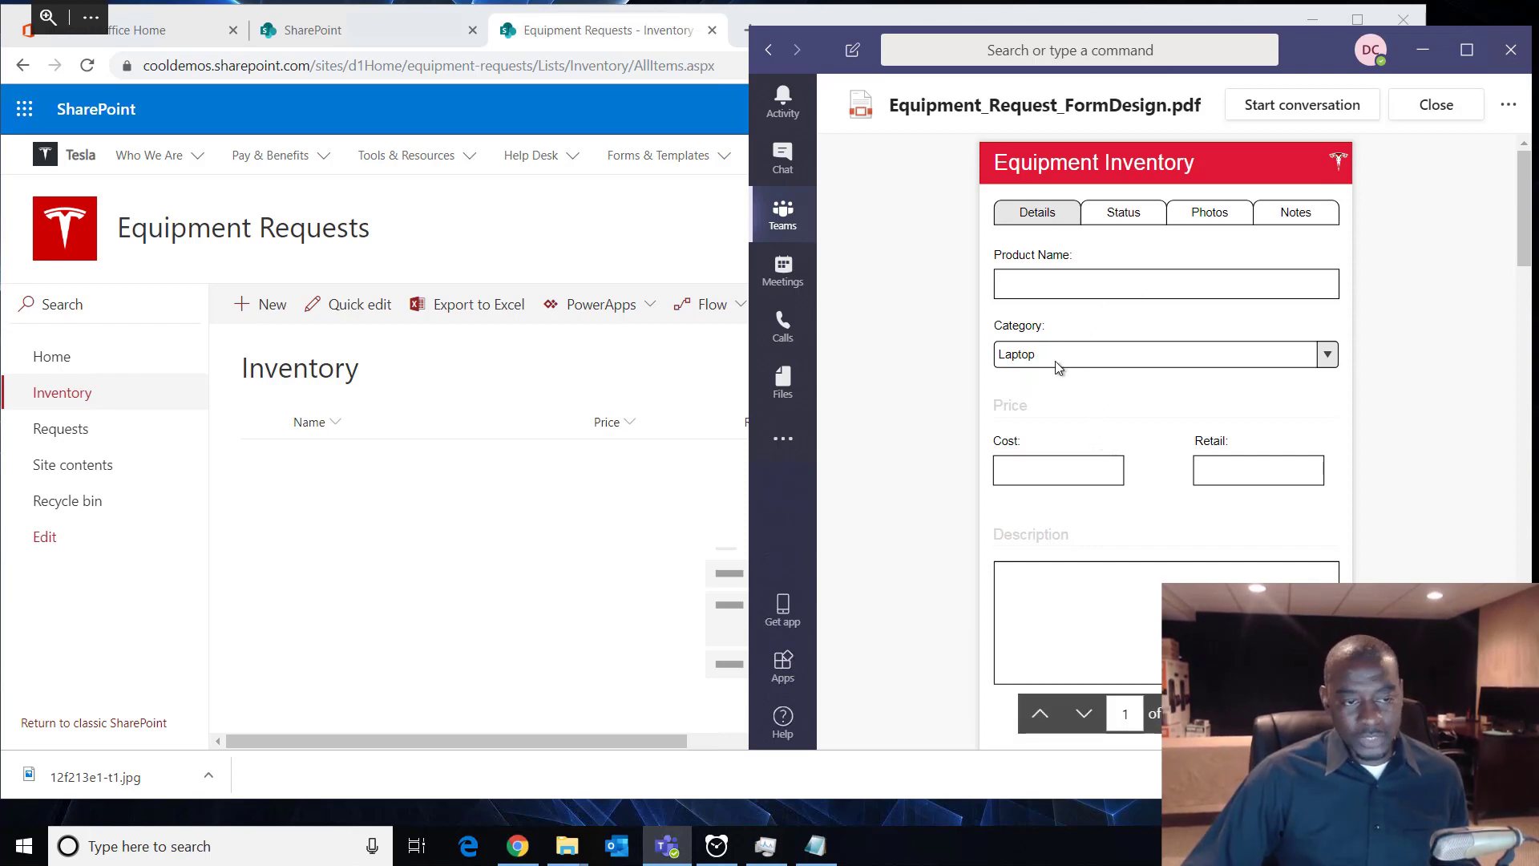
{"action": "scroll", "coordinate": [1064, 360], "scroll_direction": "down", "scroll_amount": 2}
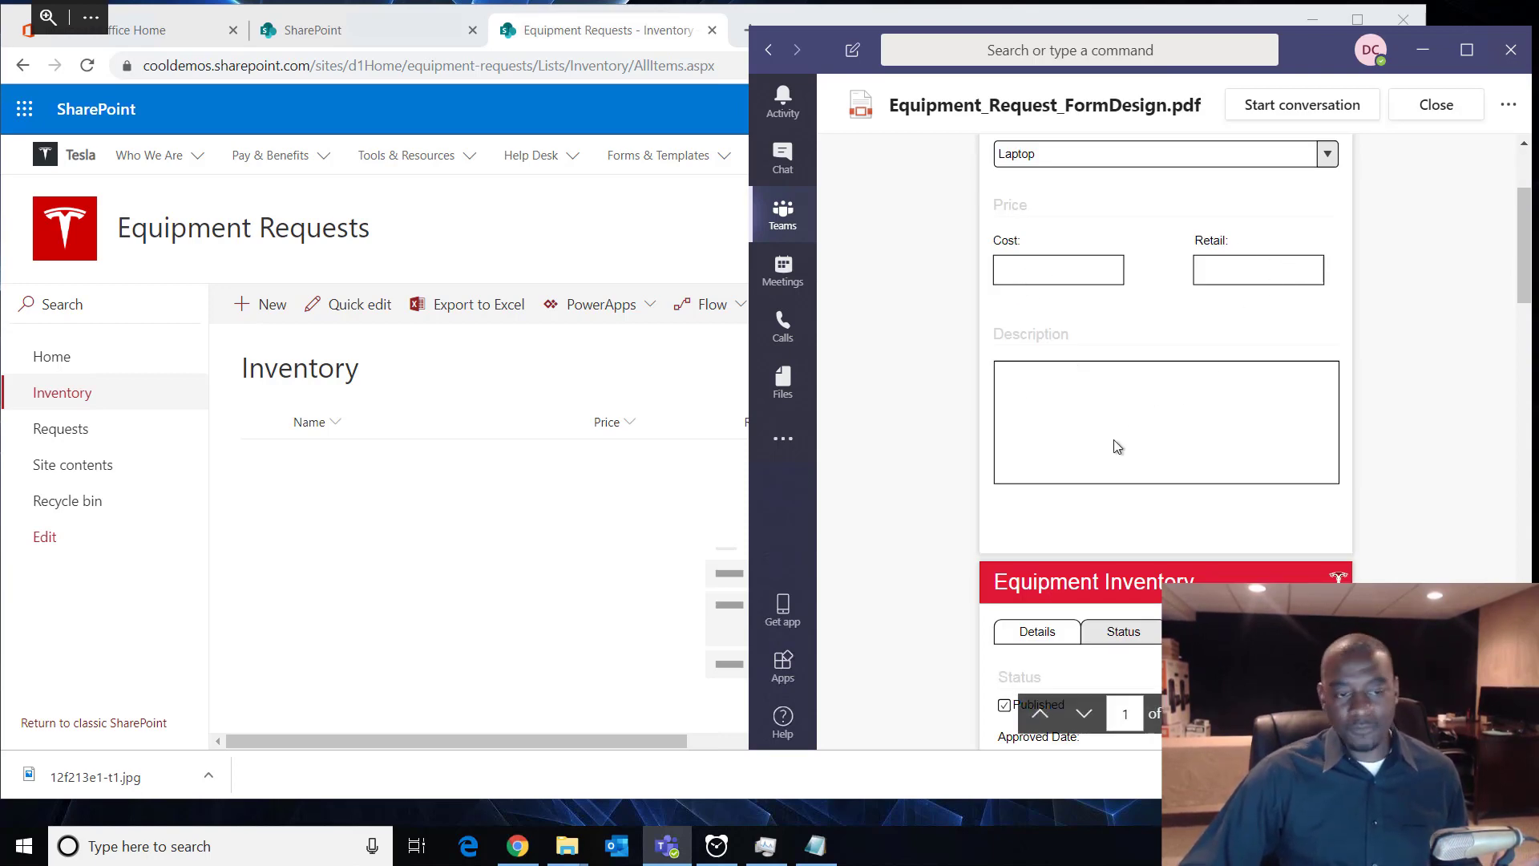
{"action": "scroll", "coordinate": [1125, 435], "scroll_direction": "down", "scroll_amount": 4}
{"action": "scroll", "coordinate": [1127, 435], "scroll_direction": "up", "scroll_amount": 2}
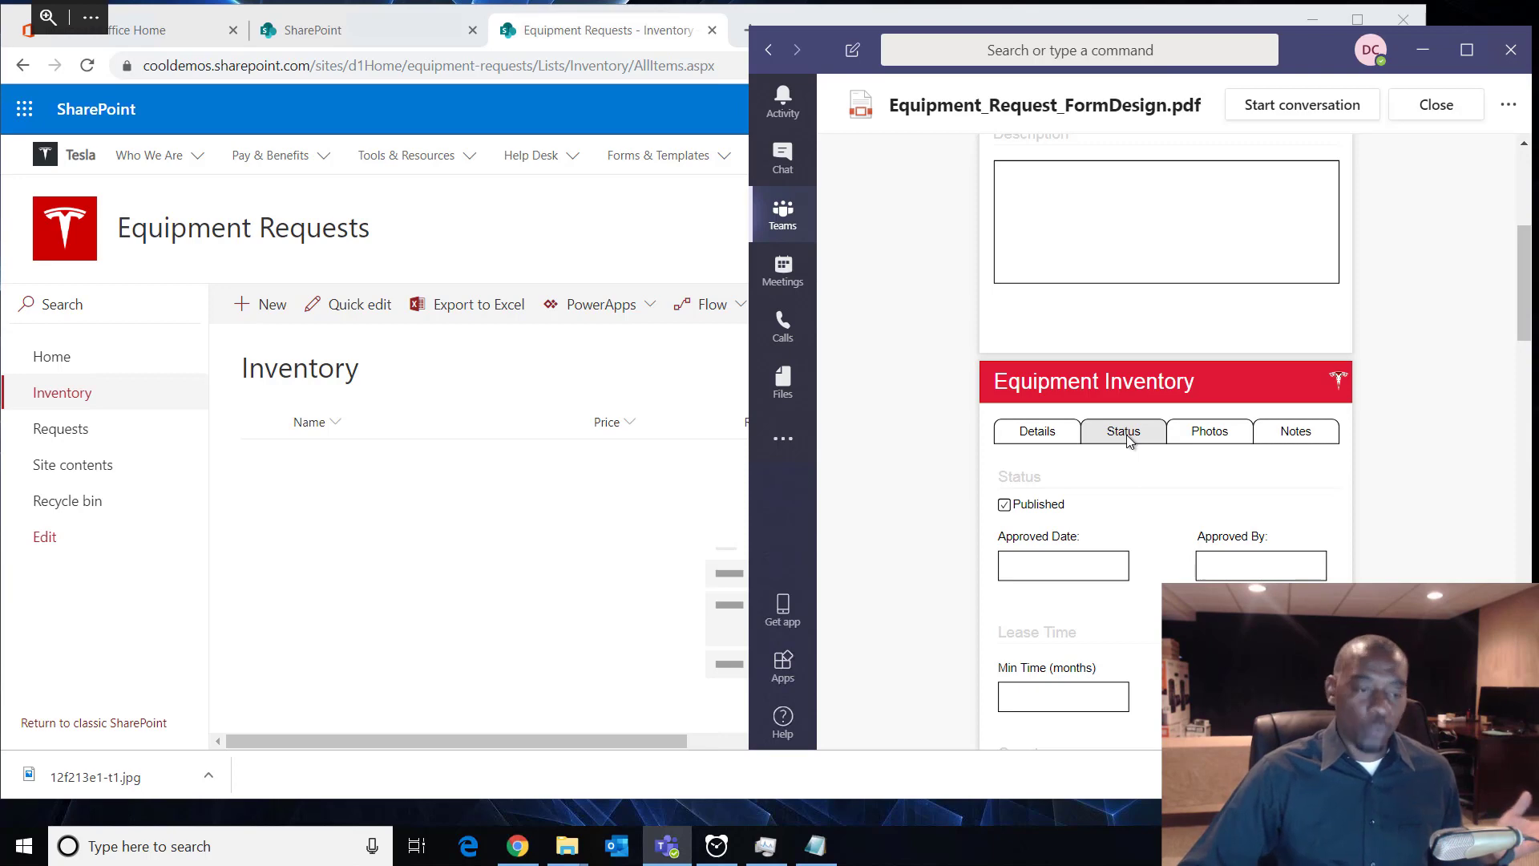
{"action": "scroll", "coordinate": [1127, 435], "scroll_direction": "down", "scroll_amount": 4}
{"action": "scroll", "coordinate": [1134, 440], "scroll_direction": "up", "scroll_amount": 2}
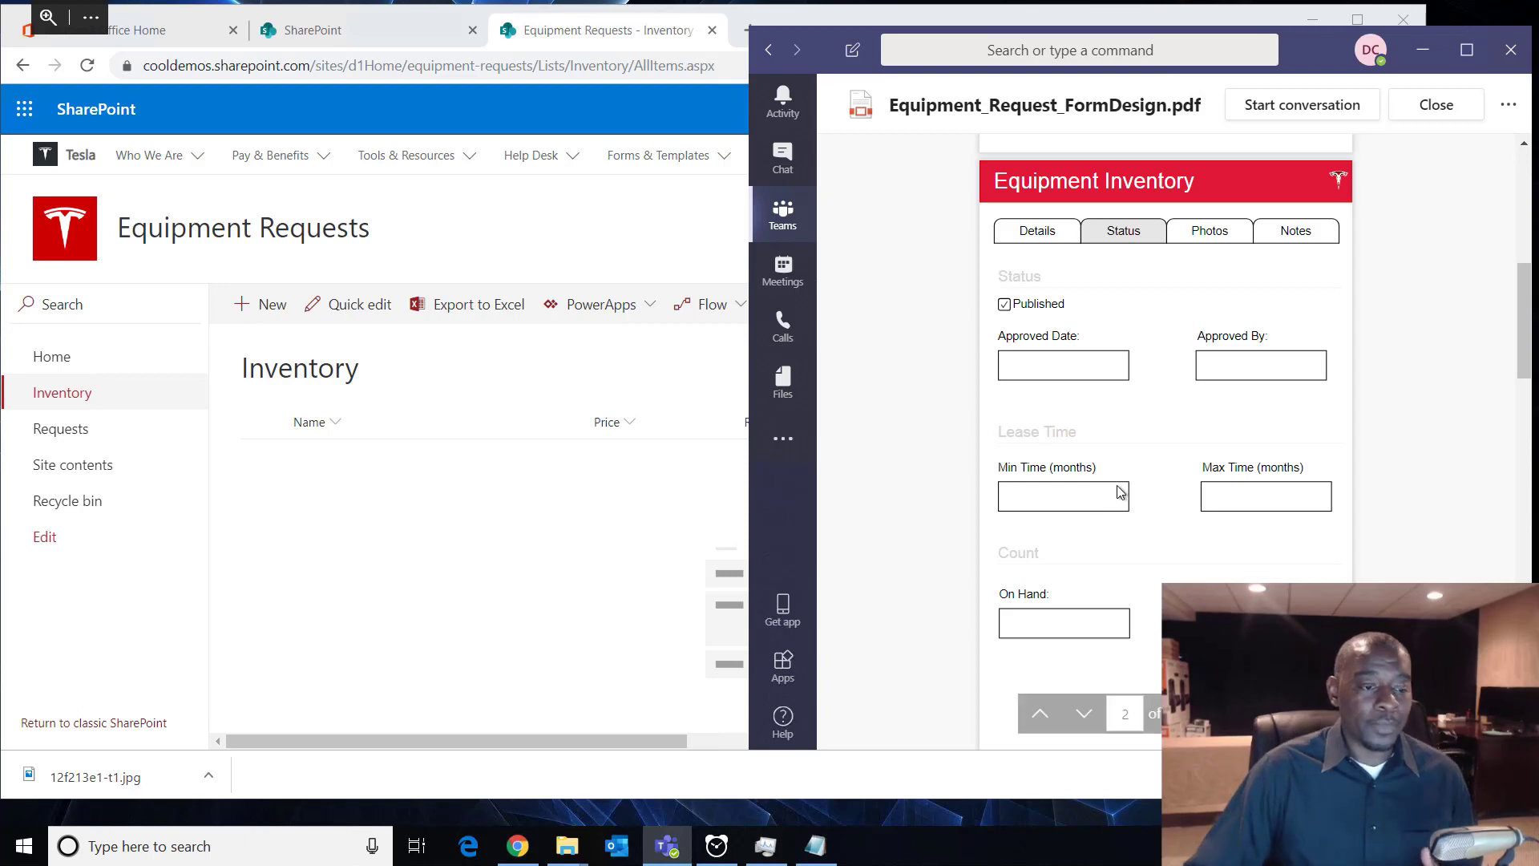
{"action": "scroll", "coordinate": [1058, 465], "scroll_direction": "down", "scroll_amount": 5}
{"action": "scroll", "coordinate": [1050, 440], "scroll_direction": "up", "scroll_amount": 3}
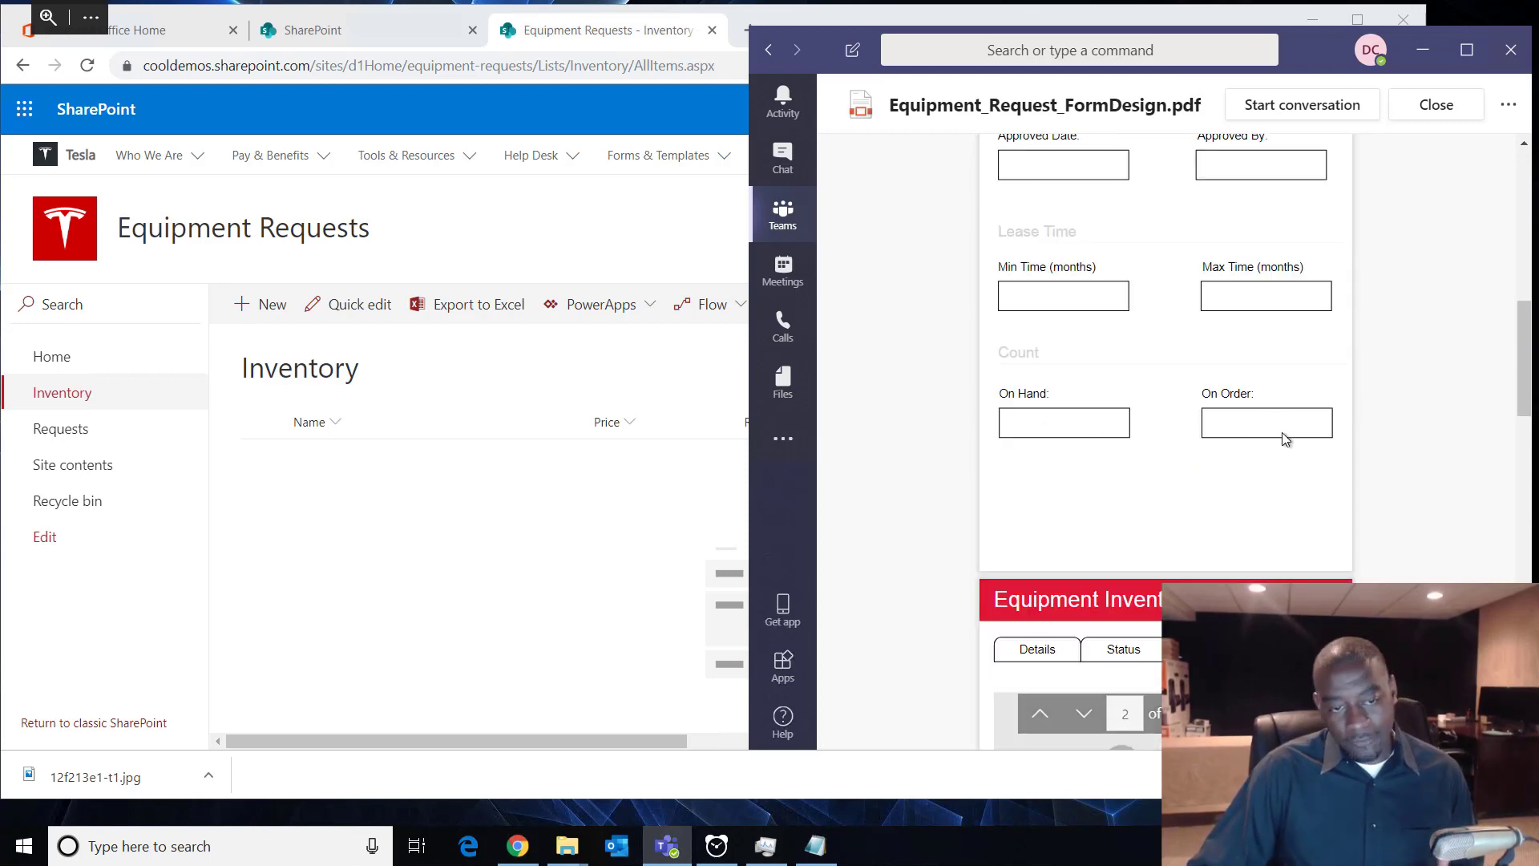
{"action": "scroll", "coordinate": [1283, 431], "scroll_direction": "down", "scroll_amount": 6}
{"action": "scroll", "coordinate": [1283, 431], "scroll_direction": "up", "scroll_amount": 4}
{"action": "scroll", "coordinate": [1285, 440], "scroll_direction": "down", "scroll_amount": 2}
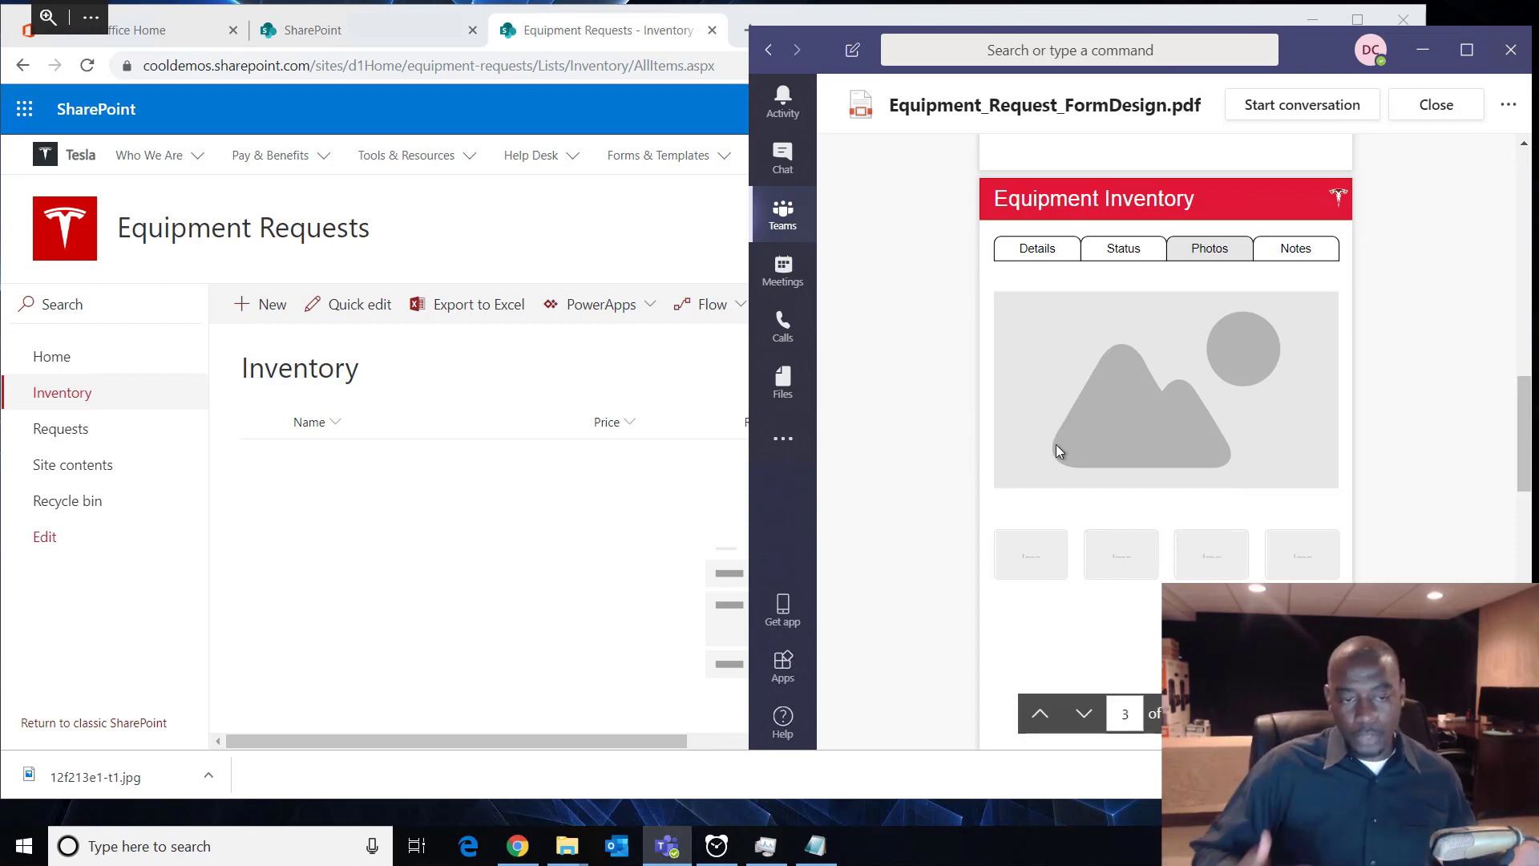
{"action": "scroll", "coordinate": [1063, 442], "scroll_direction": "down", "scroll_amount": 3}
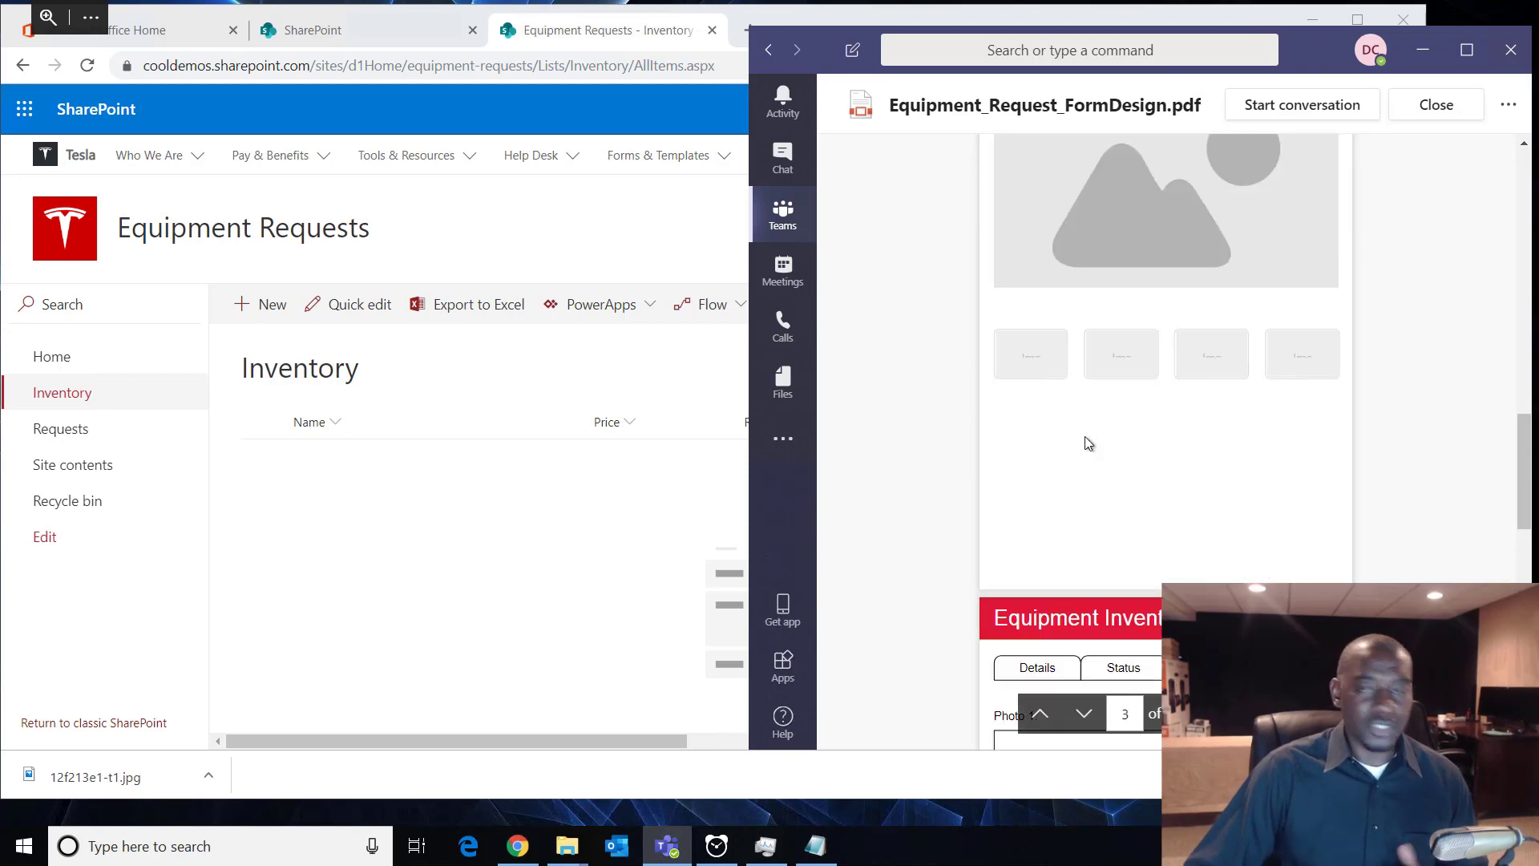
{"action": "scroll", "coordinate": [1087, 433], "scroll_direction": "down", "scroll_amount": 3}
{"action": "scroll", "coordinate": [1093, 430], "scroll_direction": "down", "scroll_amount": 3}
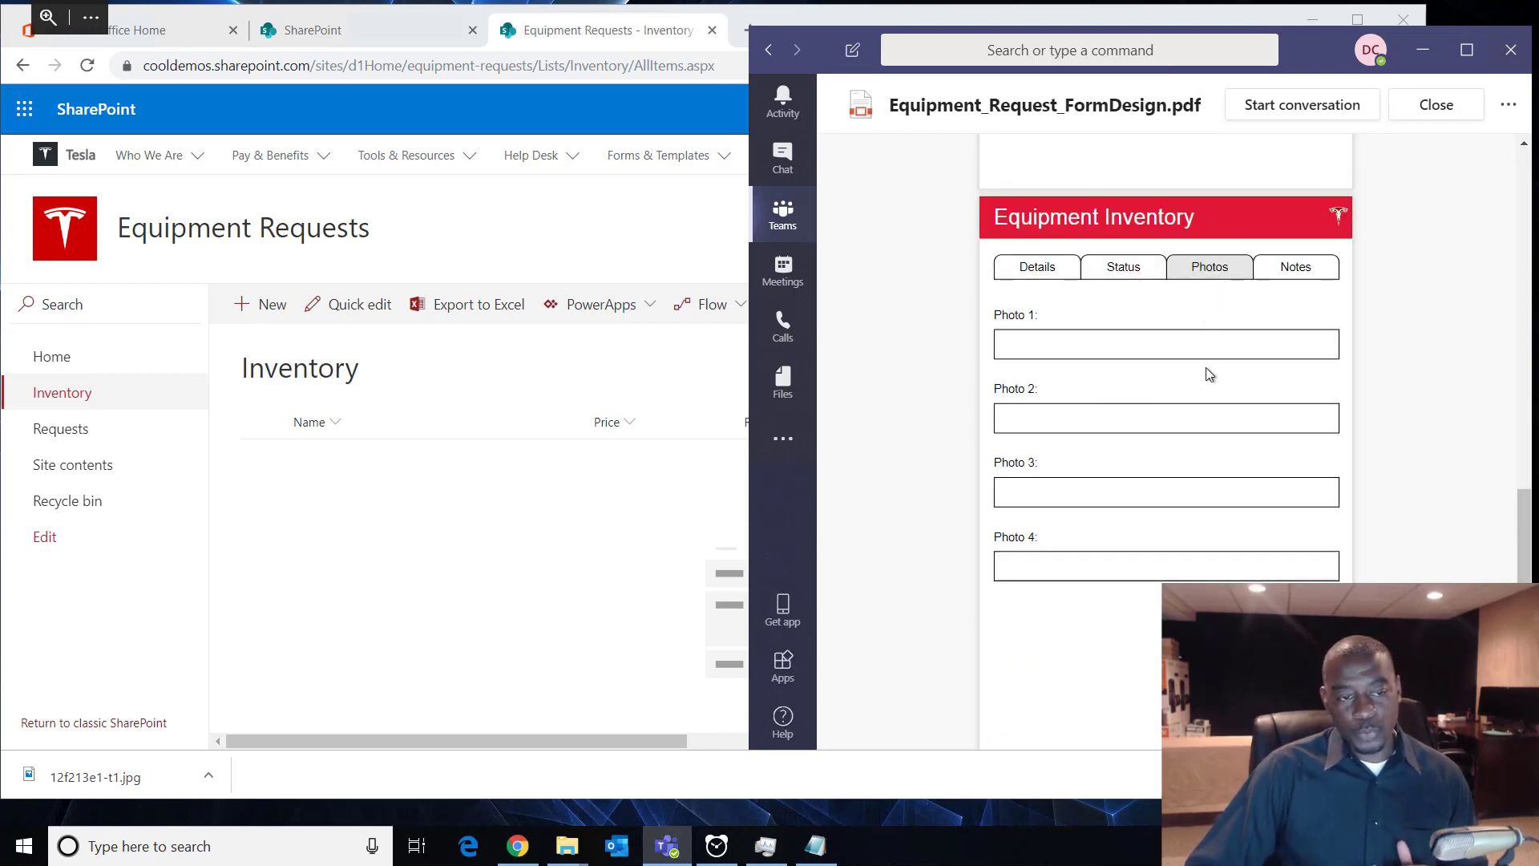
{"action": "scroll", "coordinate": [1200, 378], "scroll_direction": "up", "scroll_amount": 6}
{"action": "scroll", "coordinate": [1201, 382], "scroll_direction": "down", "scroll_amount": 6}
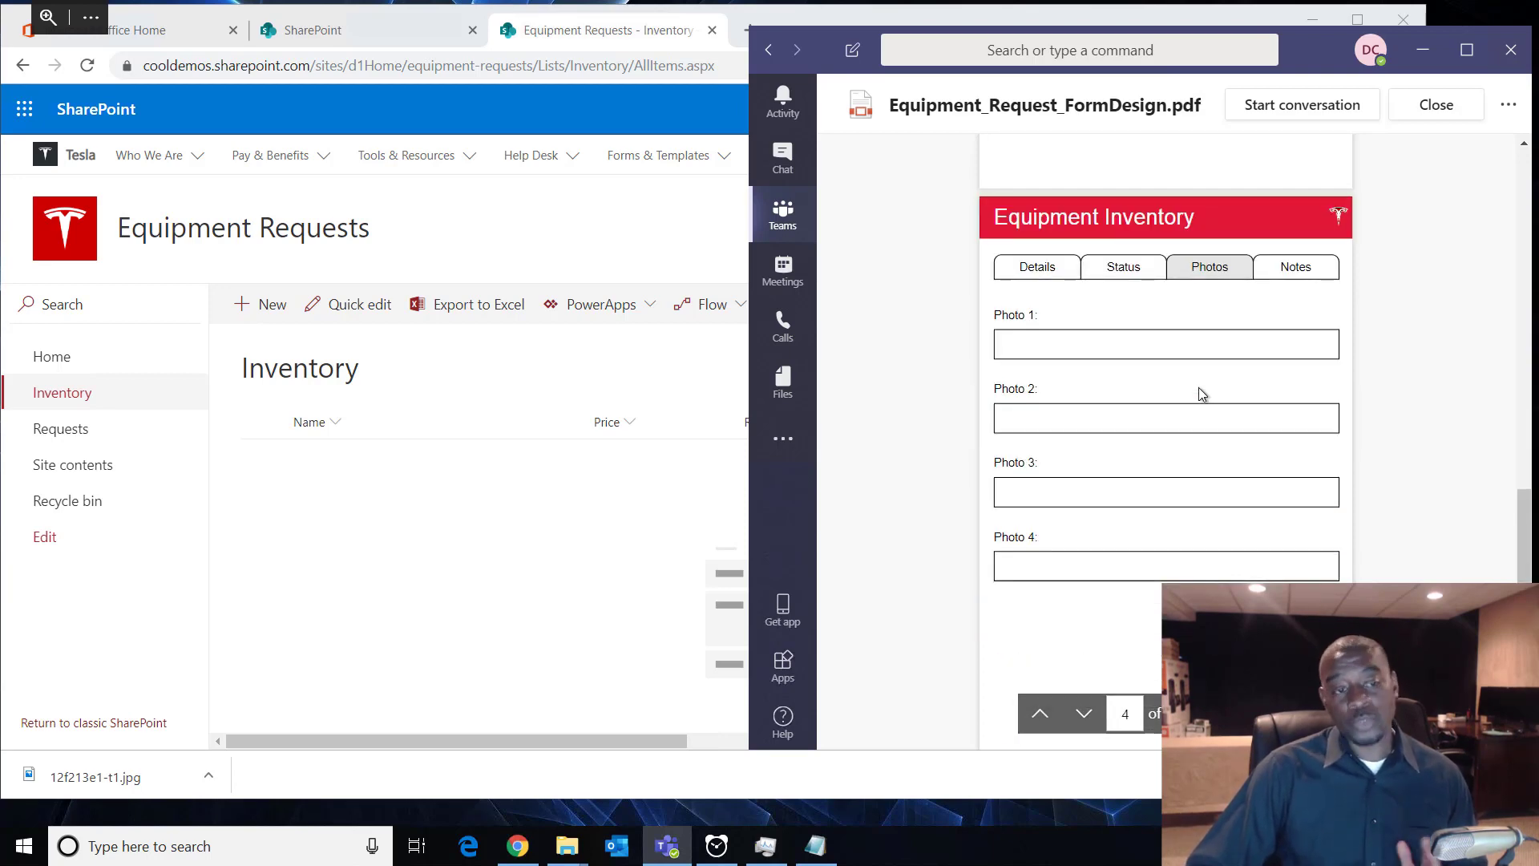
{"action": "scroll", "coordinate": [1177, 344], "scroll_direction": "up", "scroll_amount": 6}
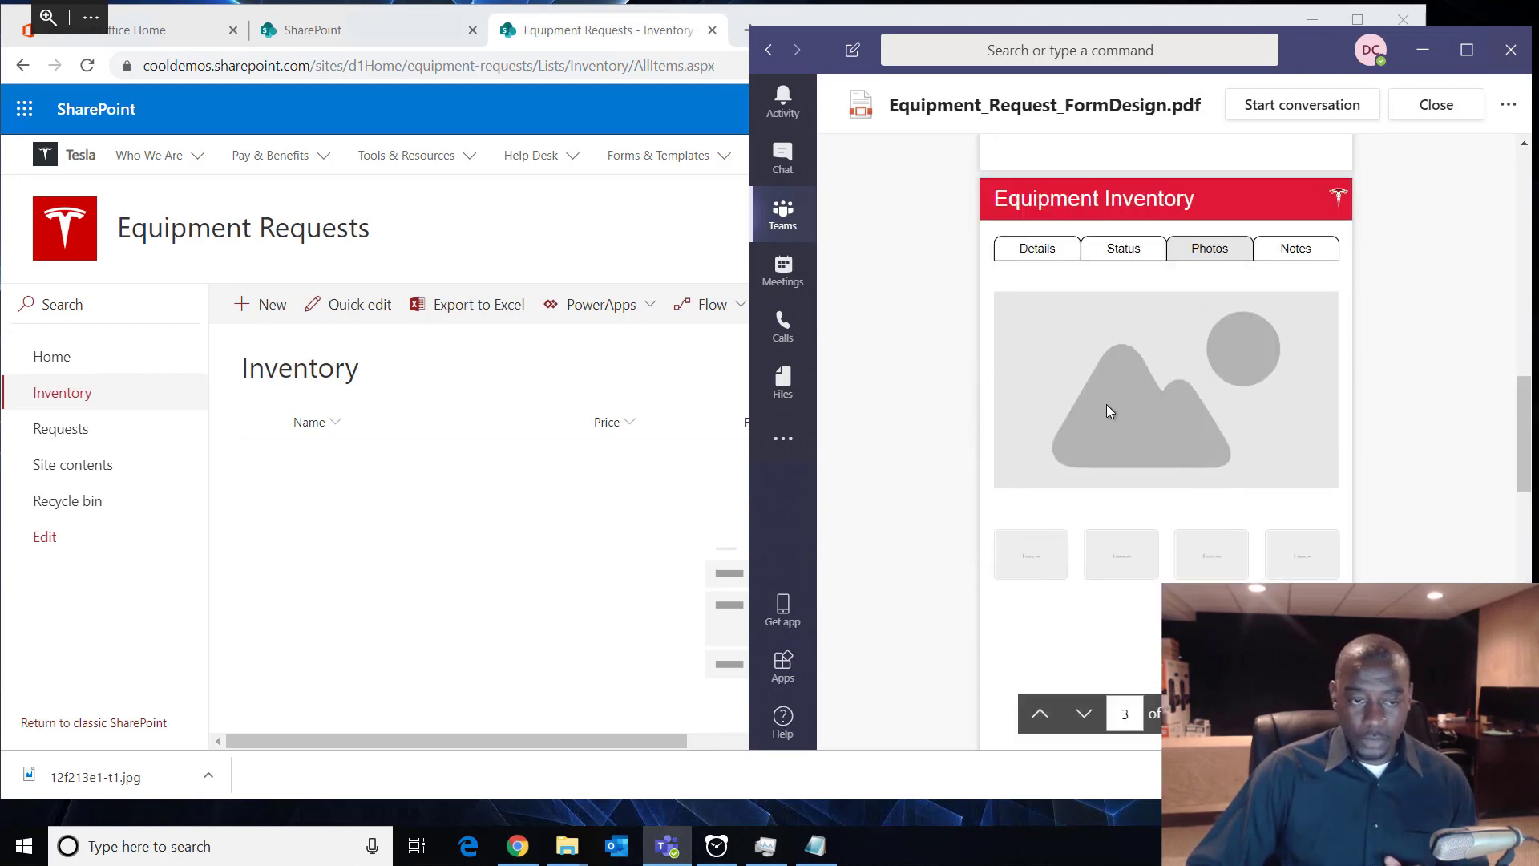
{"action": "scroll", "coordinate": [1123, 401], "scroll_direction": "down", "scroll_amount": 5}
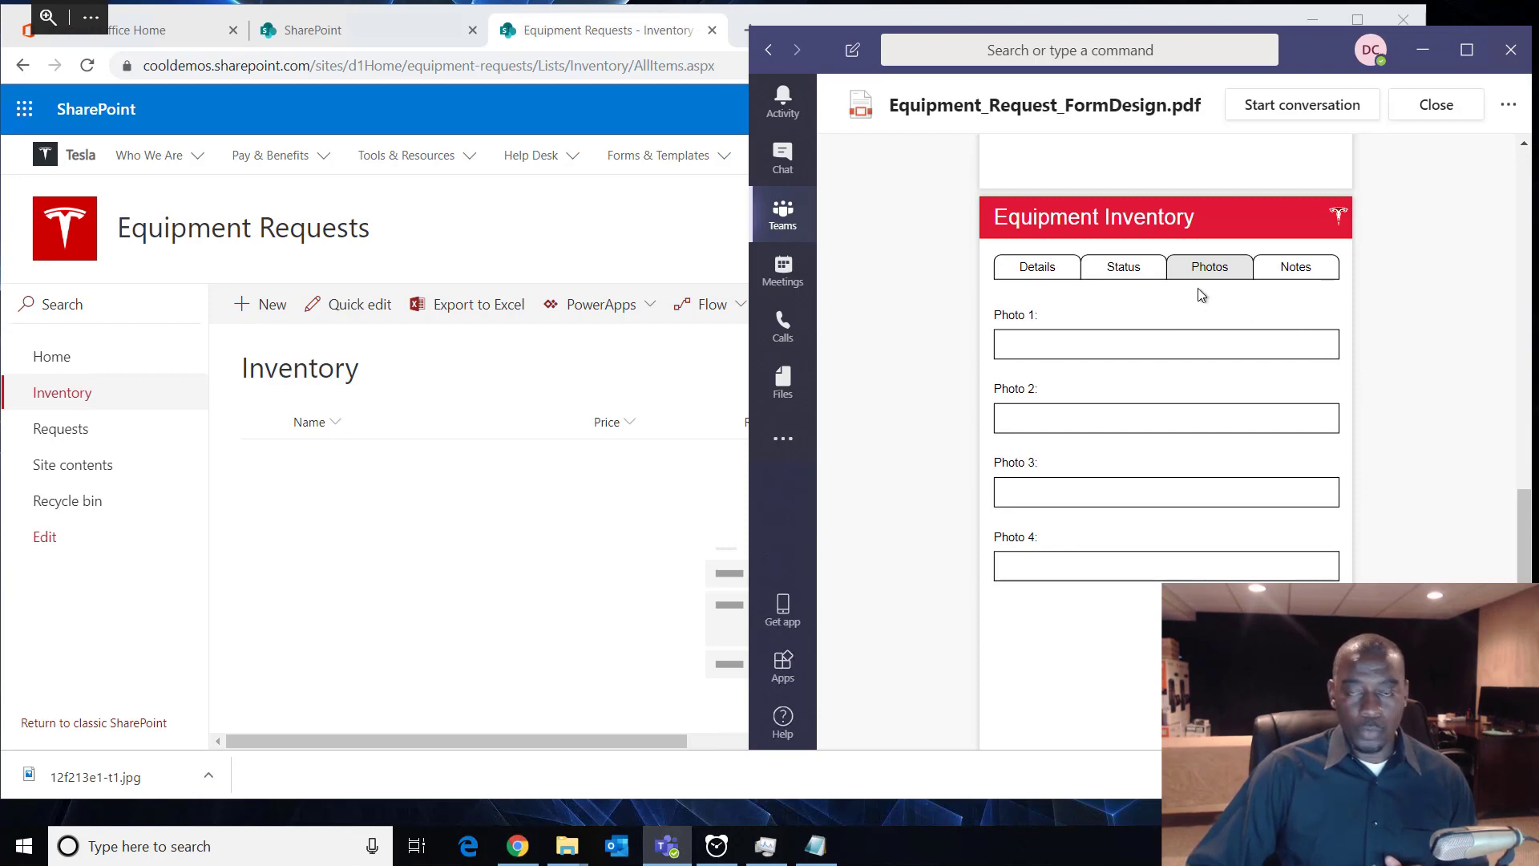
{"action": "scroll", "coordinate": [1192, 292], "scroll_direction": "up", "scroll_amount": 5}
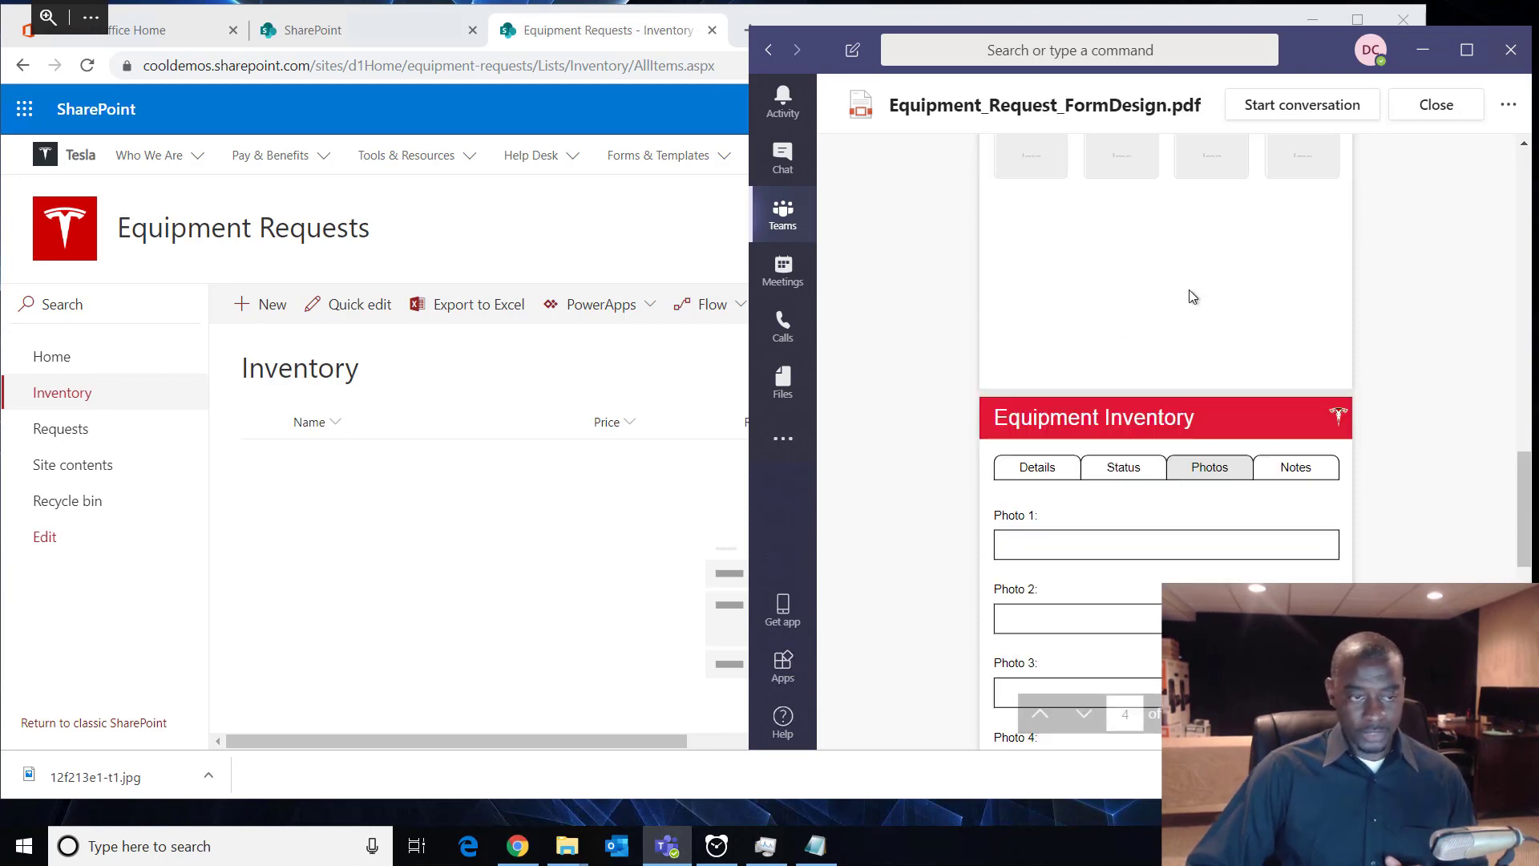
{"action": "scroll", "coordinate": [1208, 246], "scroll_direction": "down", "scroll_amount": 5}
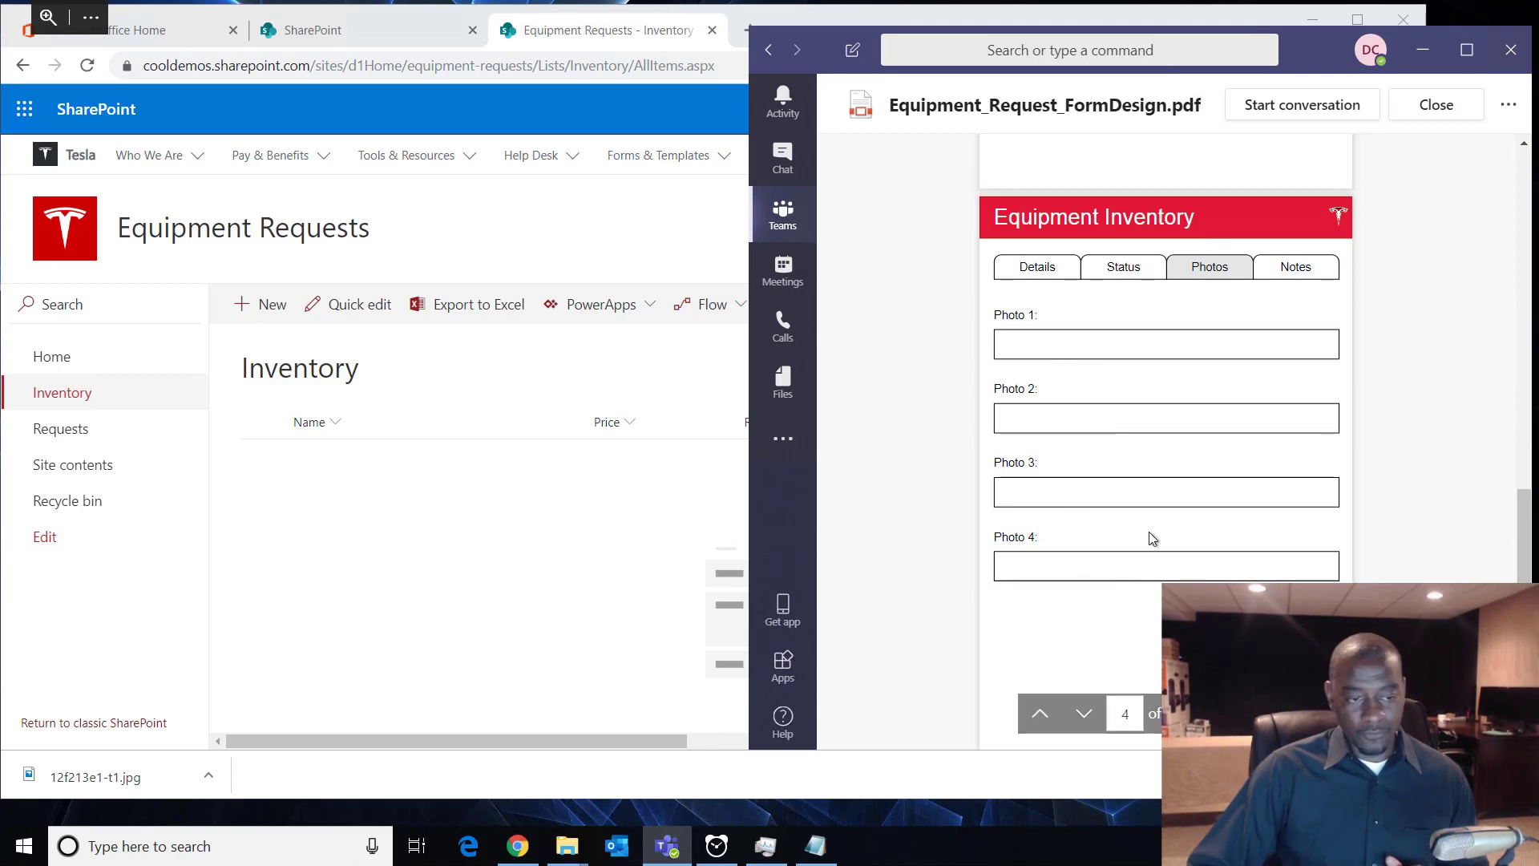
{"action": "scroll", "coordinate": [1141, 521], "scroll_direction": "down", "scroll_amount": 5}
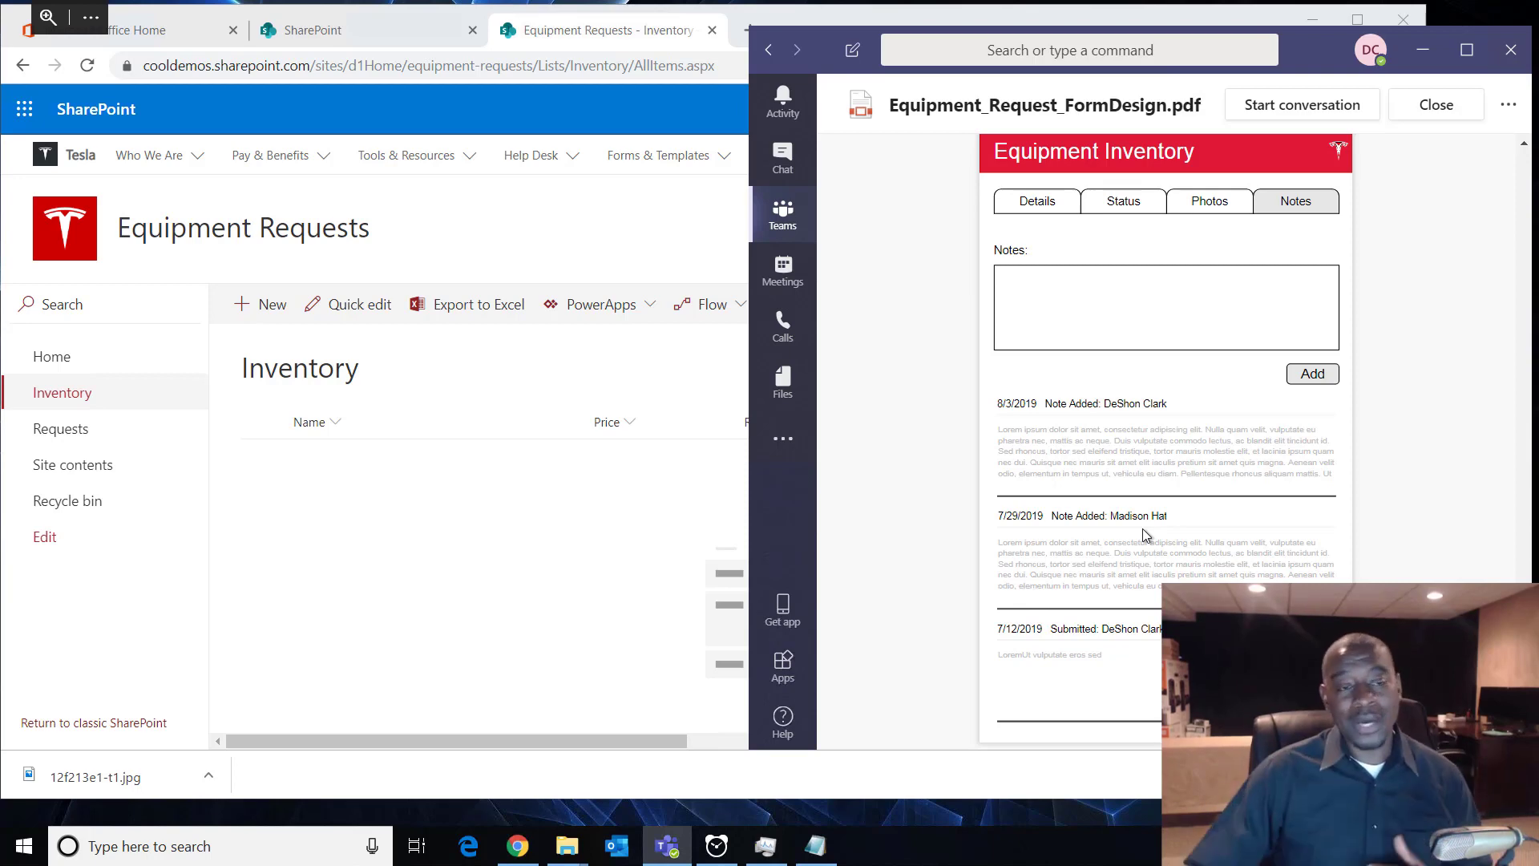
{"action": "scroll", "coordinate": [1162, 415], "scroll_direction": "down", "scroll_amount": 10}
{"action": "scroll", "coordinate": [1163, 415], "scroll_direction": "up", "scroll_amount": 1}
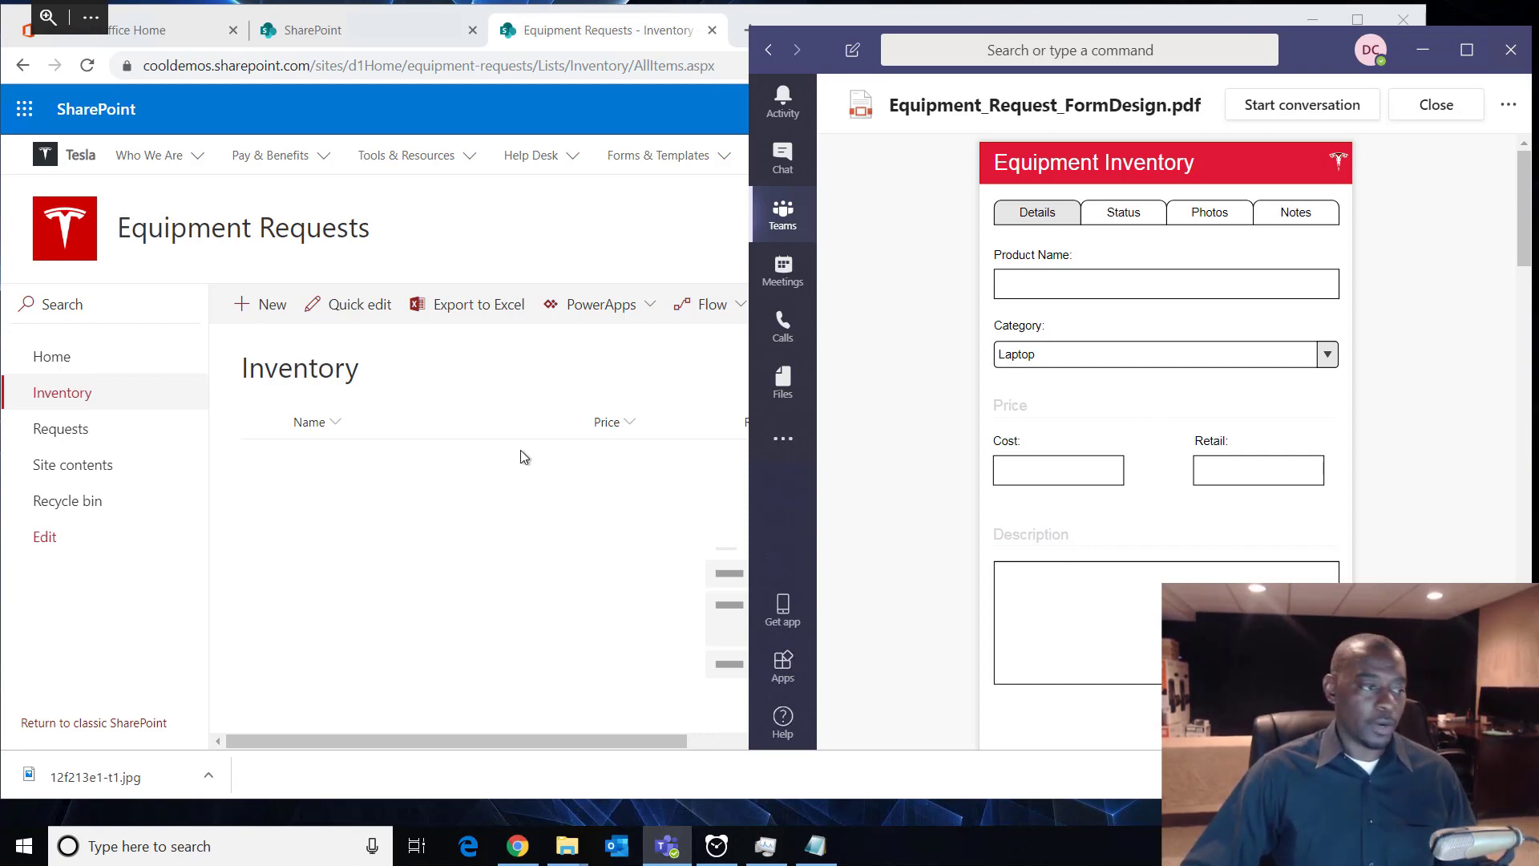
Close the PDF and open the spreadsheet equipmentlistcolumnnames_736437422.xlsx from the same folder.
{"action": "left_click", "coordinate": [1435, 104]}
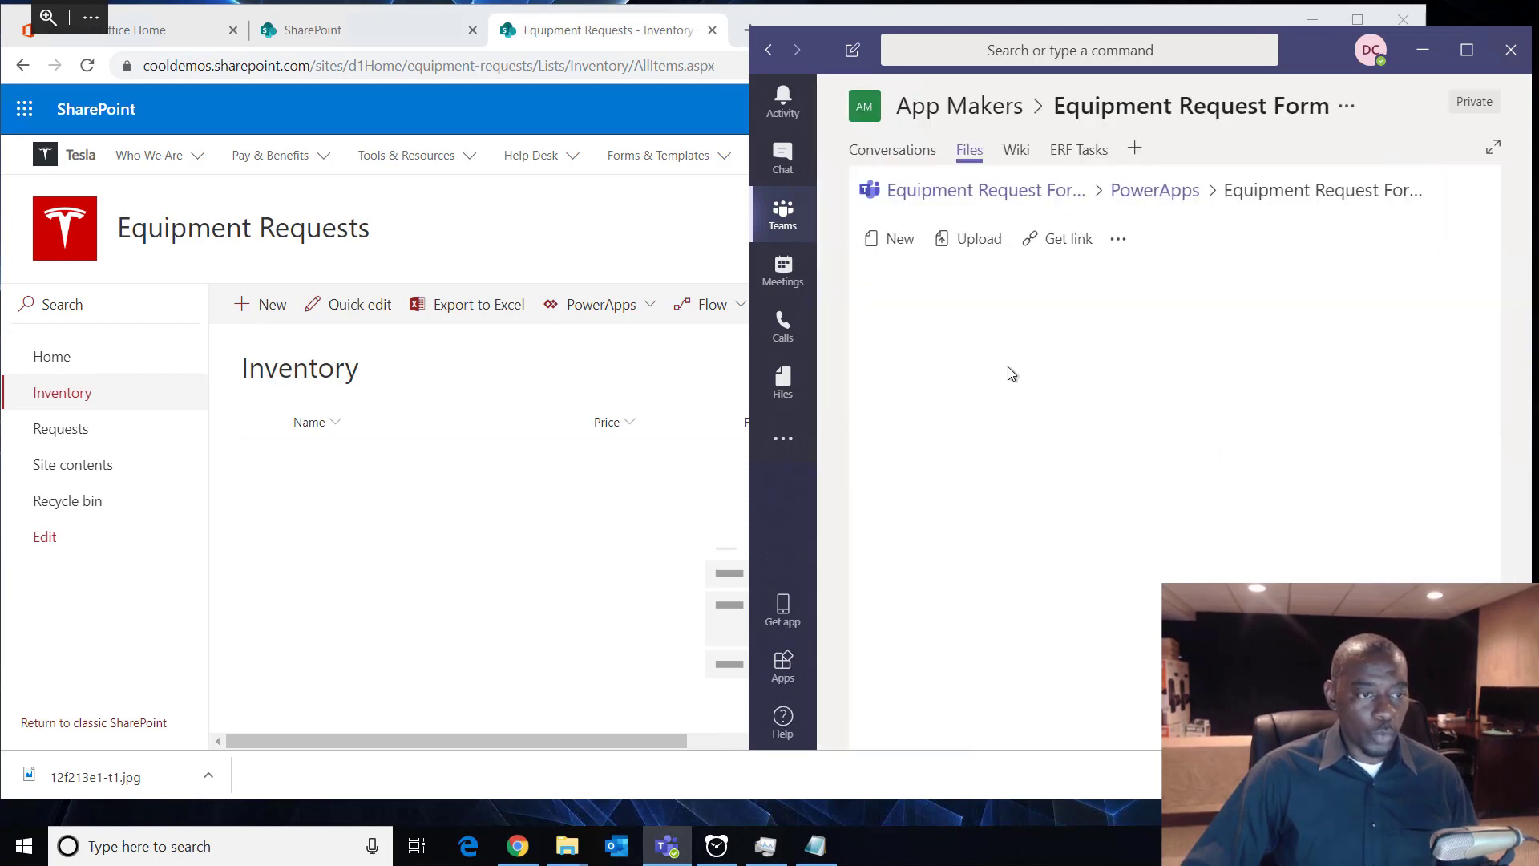
{"action": "left_click", "coordinate": [1067, 449]}
{"action": "left_click", "coordinate": [1074, 399]}
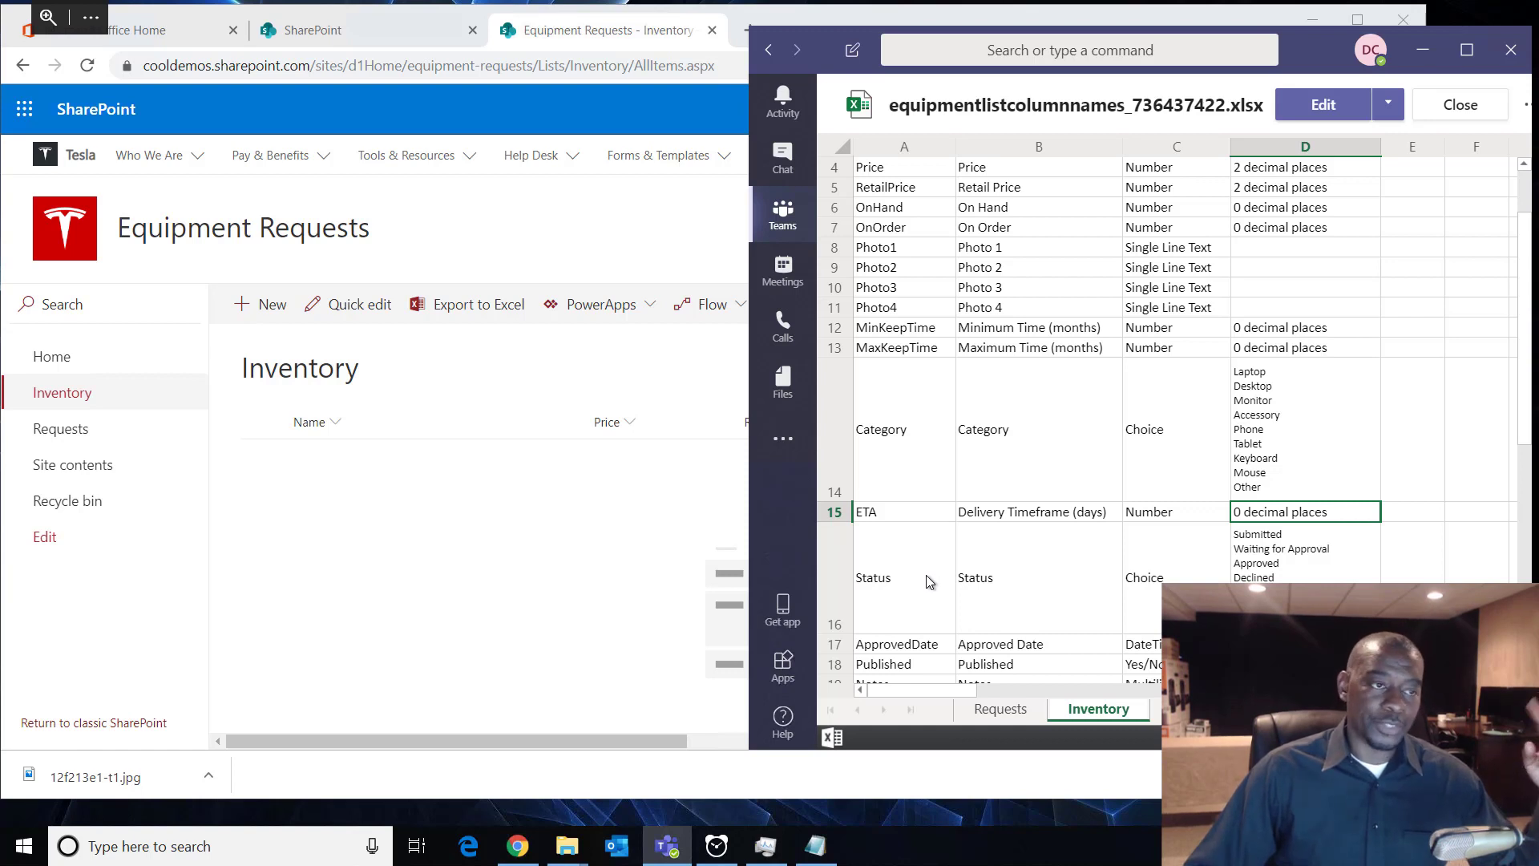
Examine the column names, types and comments on the spreadsheet's Inventory, Requests and third worksheets.
{"action": "scroll", "coordinate": [926, 244], "scroll_direction": "up", "scroll_amount": 1}
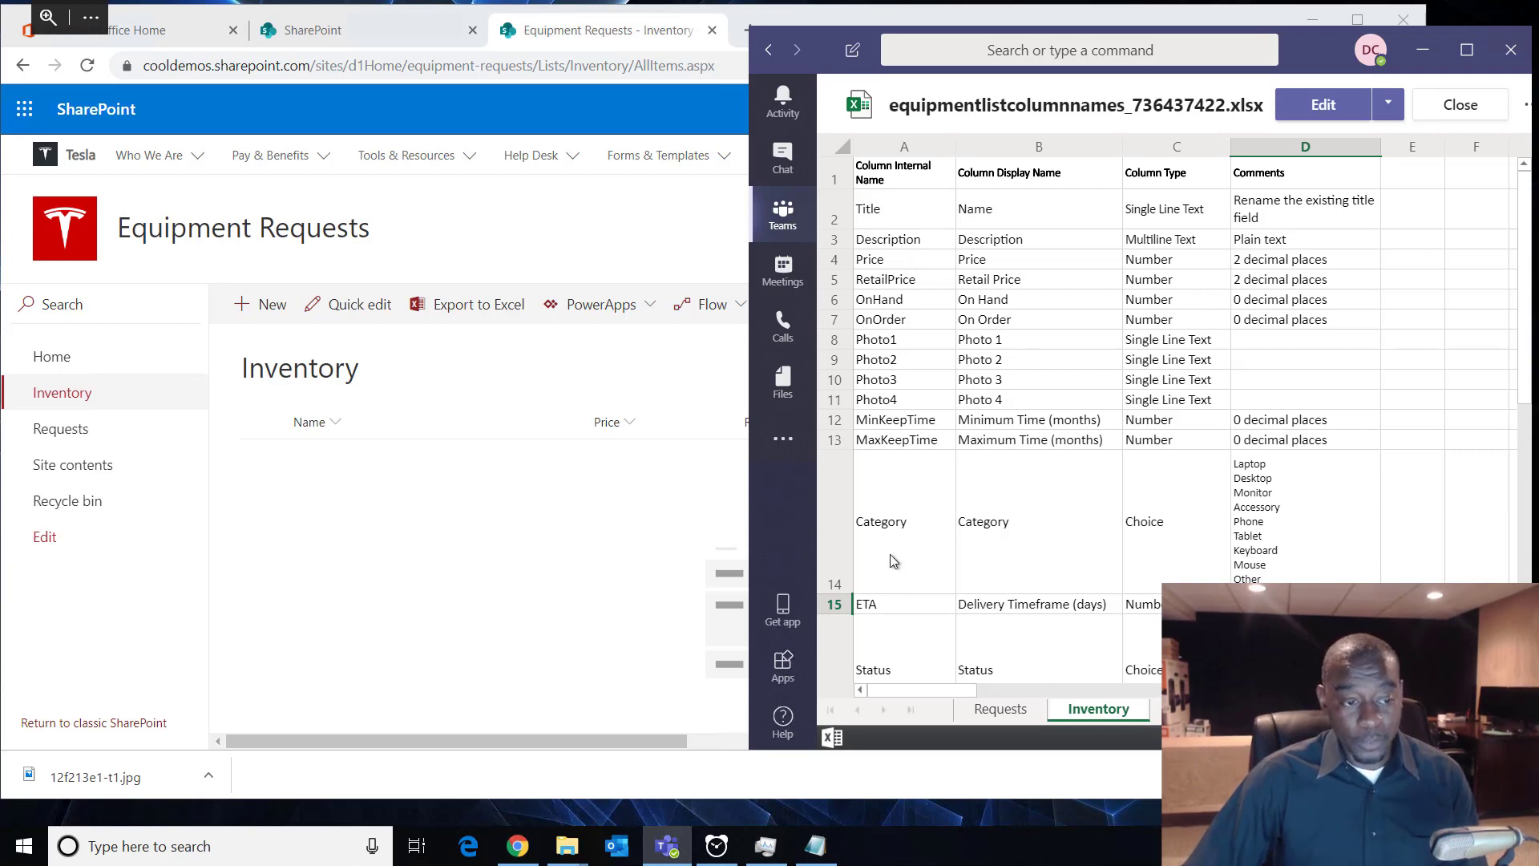
{"action": "scroll", "coordinate": [909, 553], "scroll_direction": "down", "scroll_amount": 5}
{"action": "scroll", "coordinate": [904, 551], "scroll_direction": "up", "scroll_amount": 2}
{"action": "scroll", "coordinate": [903, 549], "scroll_direction": "up", "scroll_amount": 3}
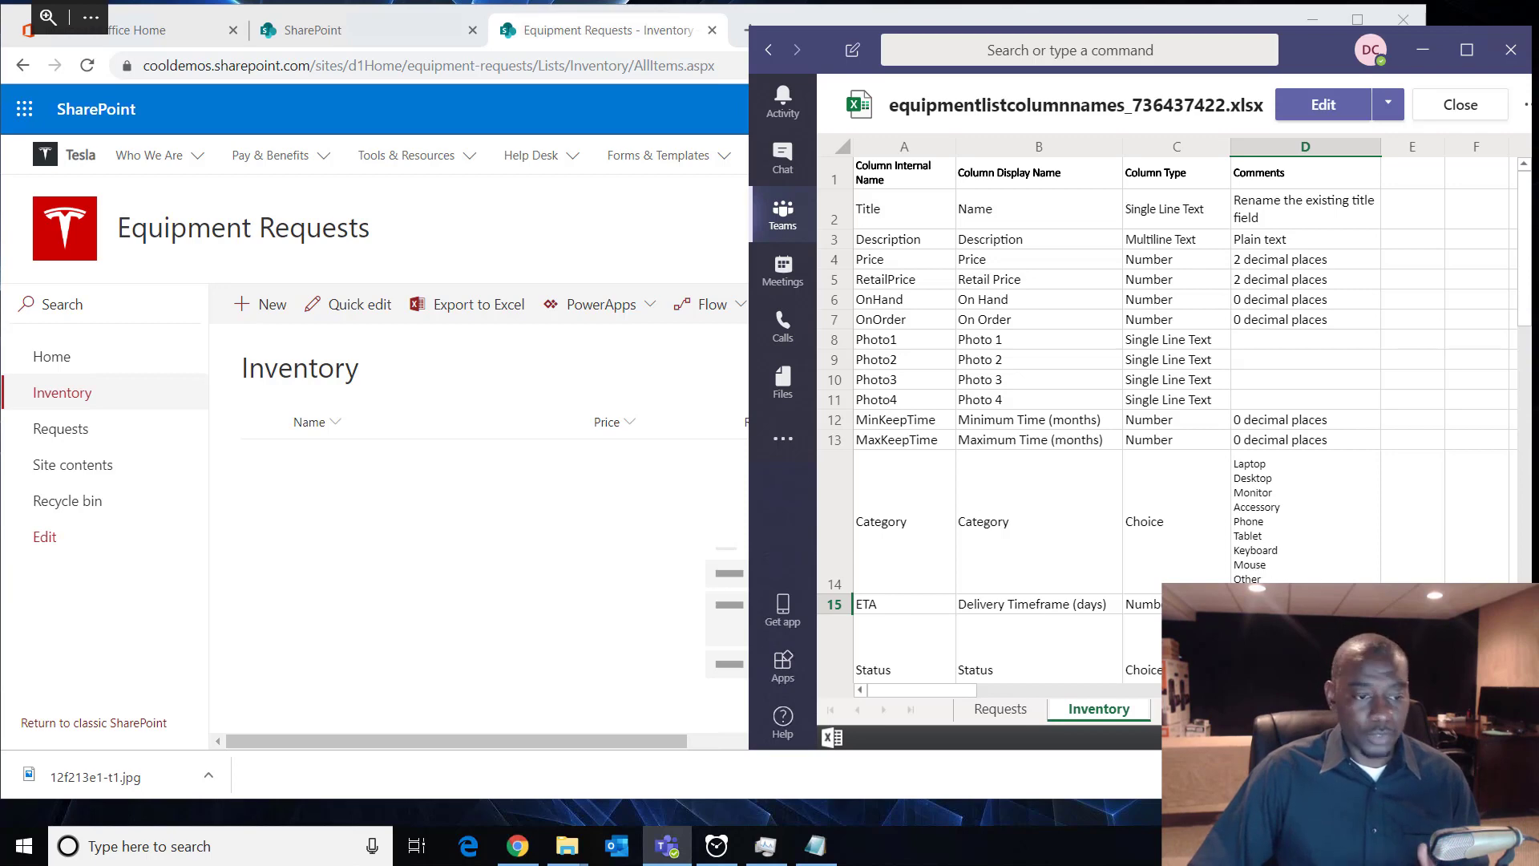
{"action": "left_click", "coordinate": [1012, 710]}
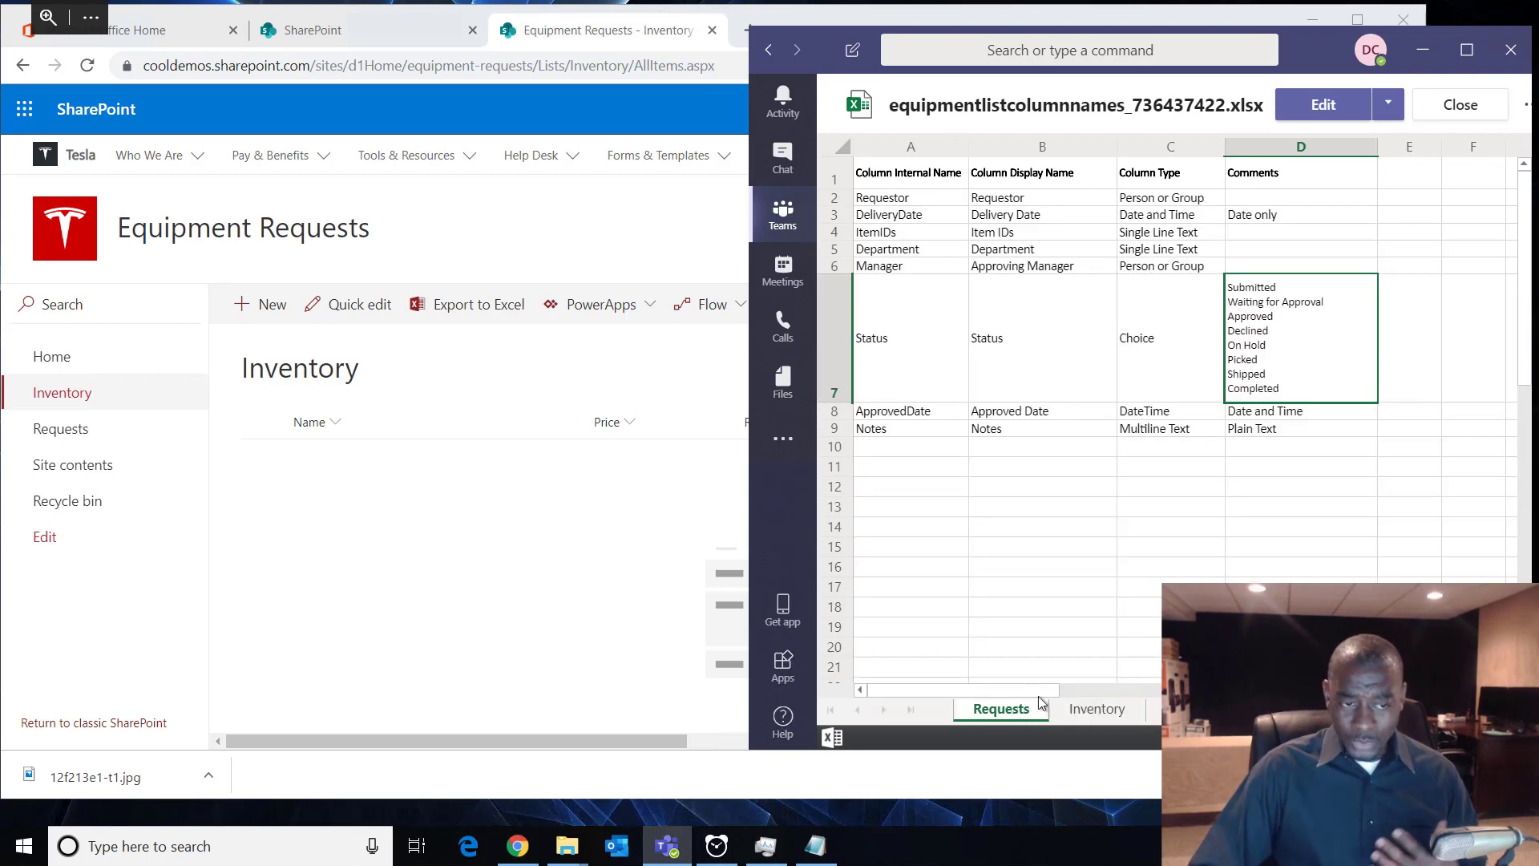
{"action": "left_click", "coordinate": [1178, 709]}
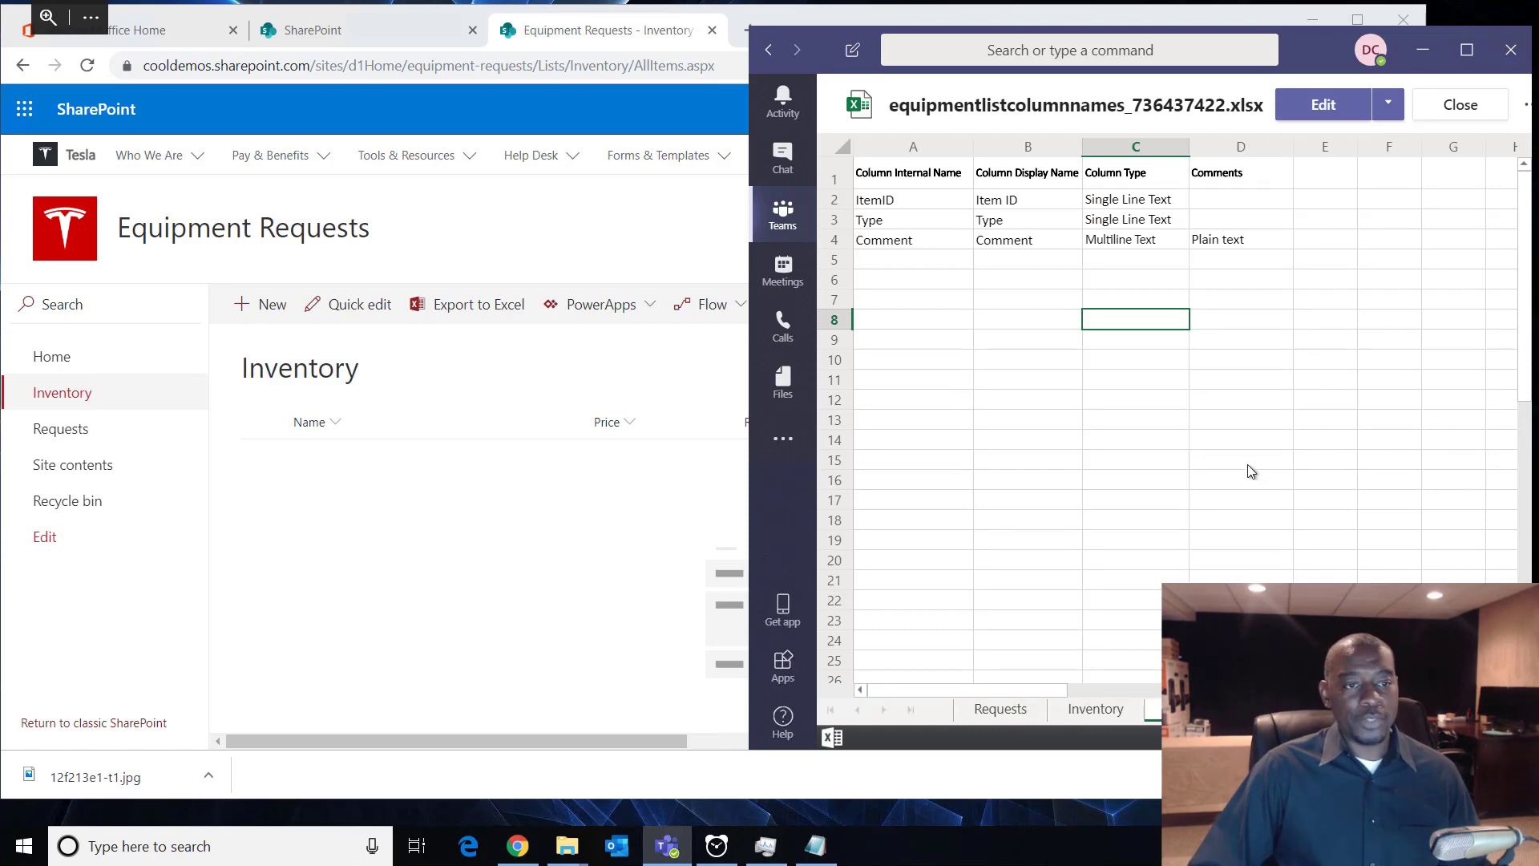
{"action": "left_click", "coordinate": [1094, 710]}
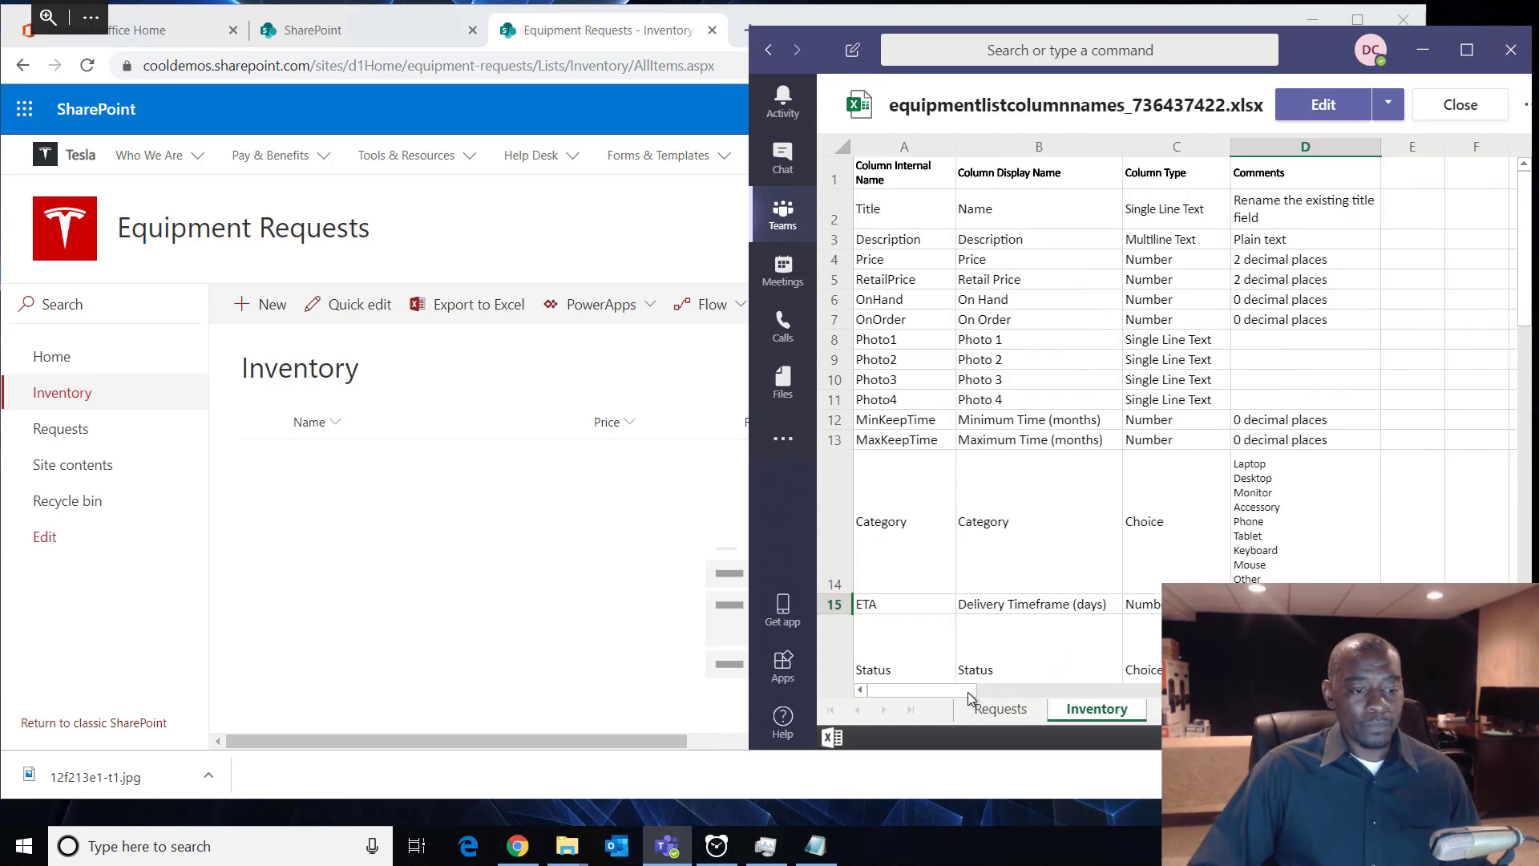
{"action": "left_click", "coordinate": [1011, 710]}
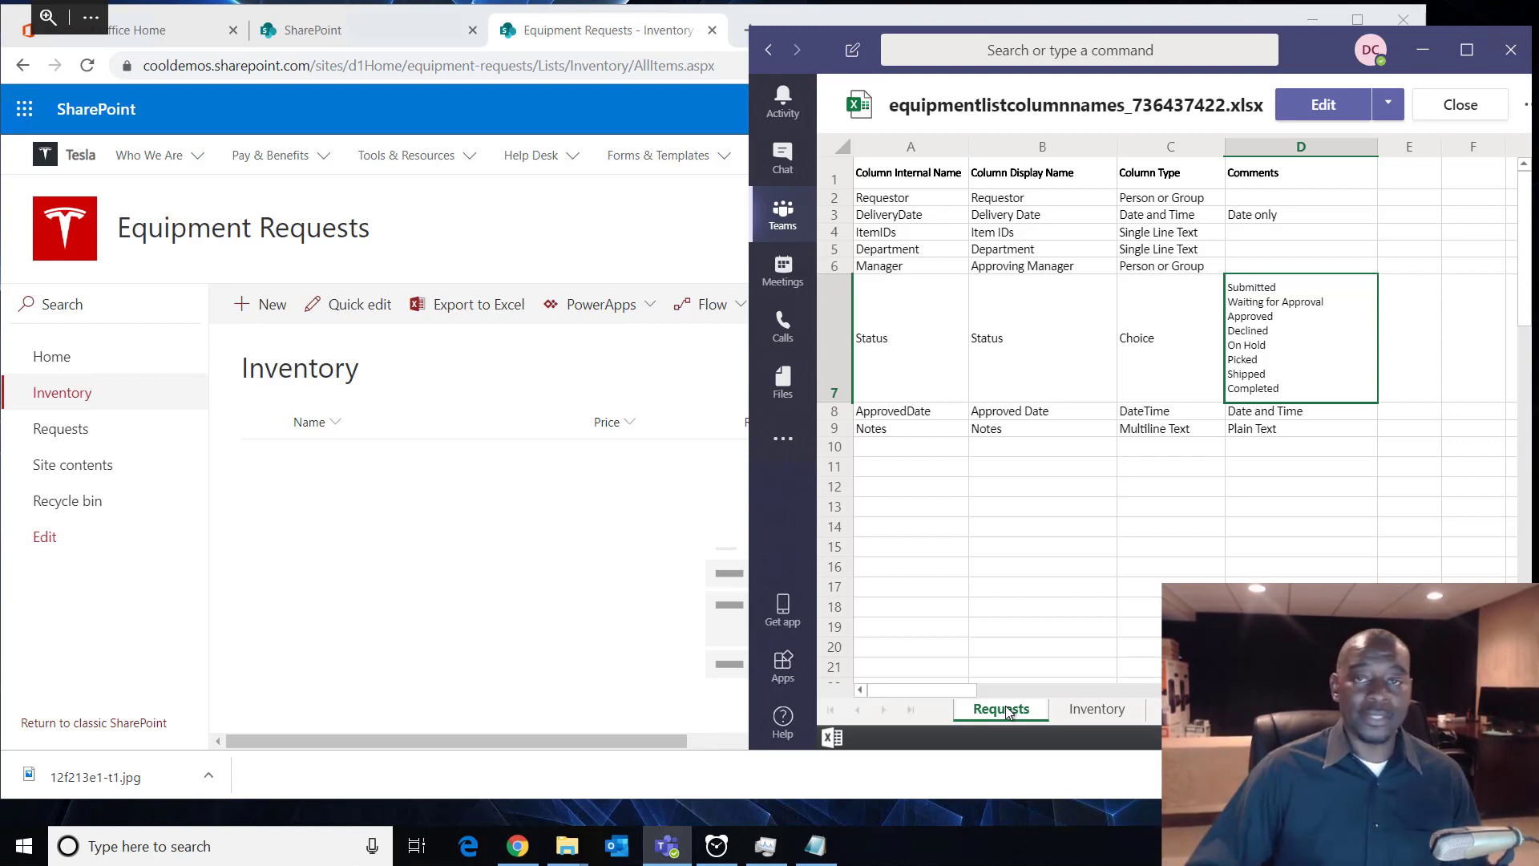
Return to the browser and open the Inventory list's List settings.
{"action": "left_click", "coordinate": [355, 646]}
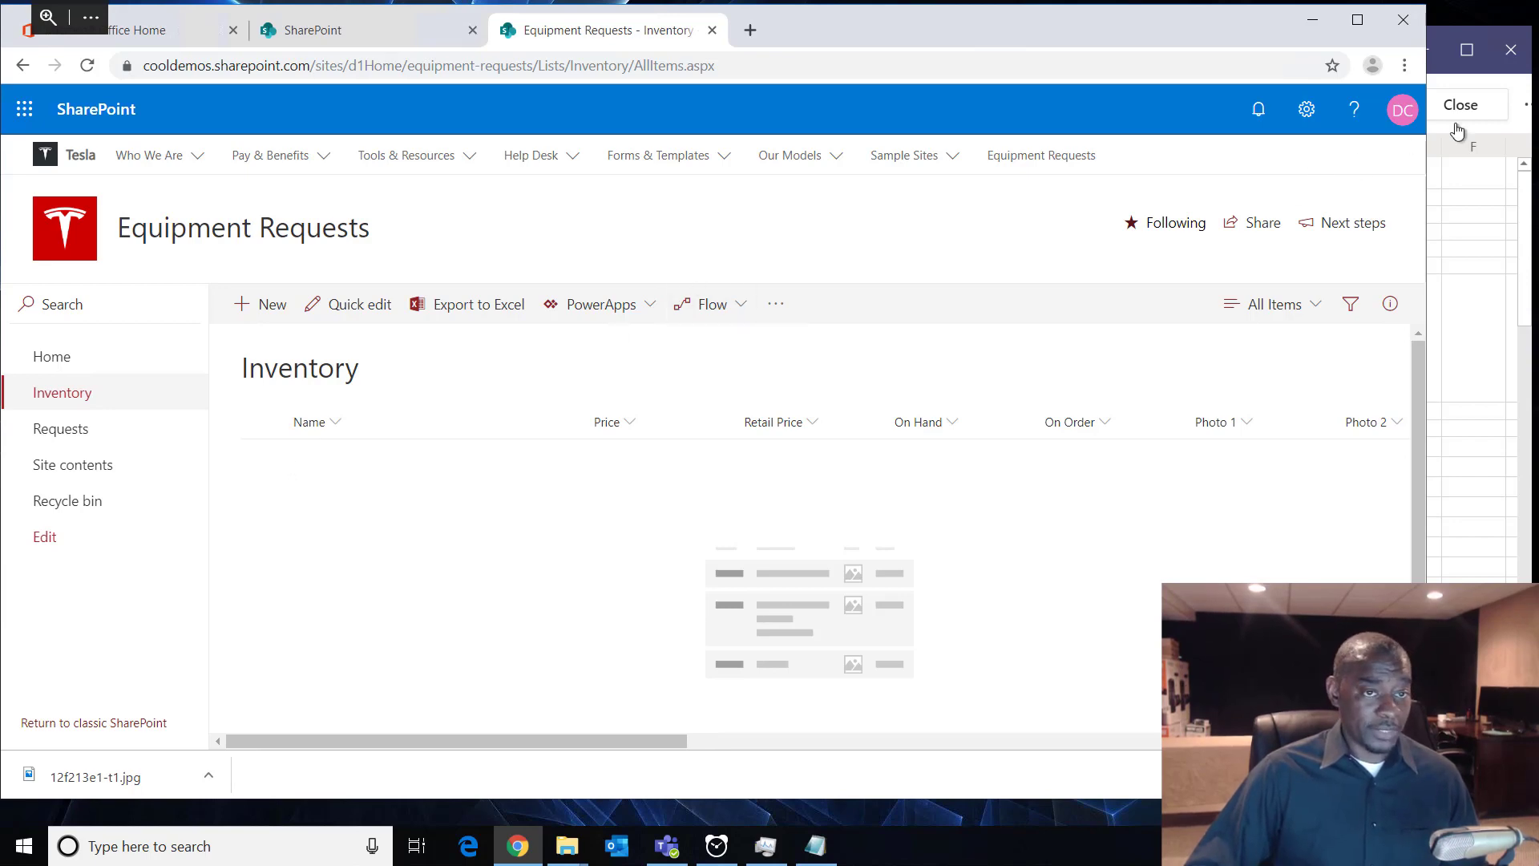
{"action": "left_click", "coordinate": [1305, 112]}
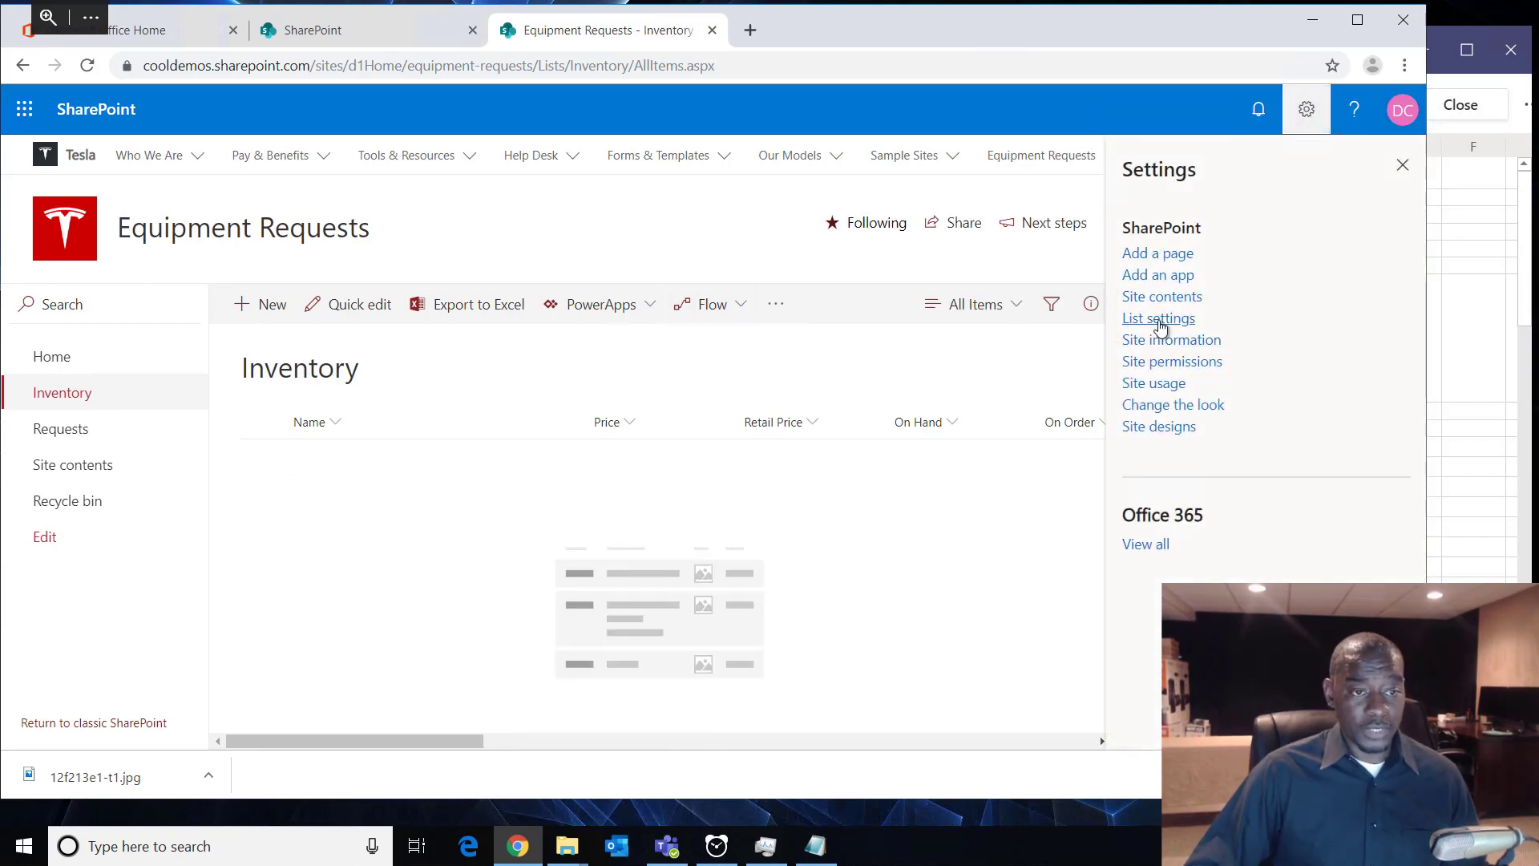
{"action": "left_click", "coordinate": [1158, 320]}
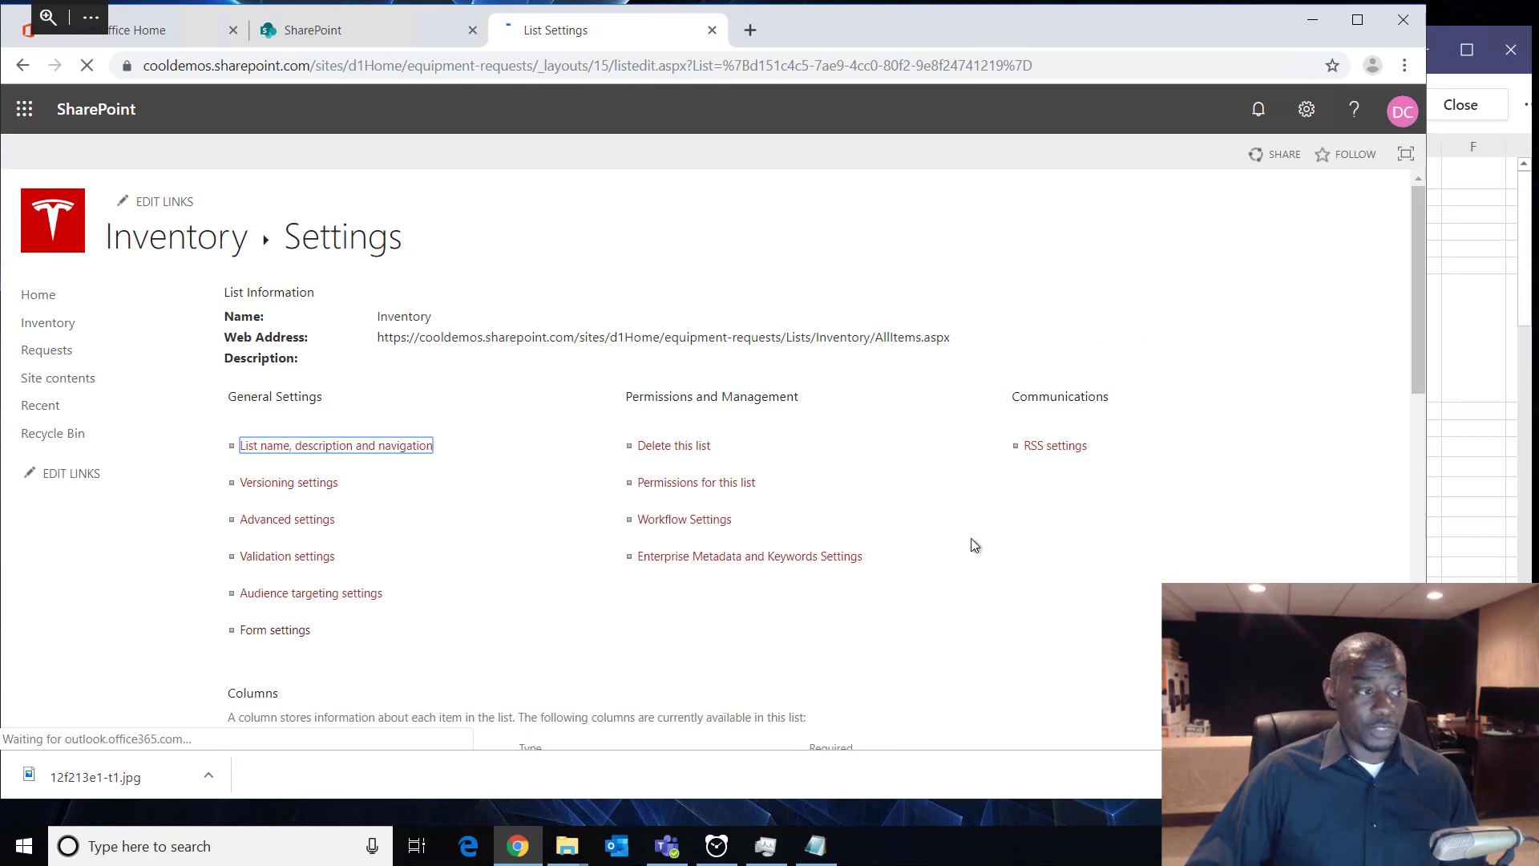
Scroll through the Inventory list's columns and their types.
{"action": "scroll", "coordinate": [967, 538], "scroll_direction": "down", "scroll_amount": 7}
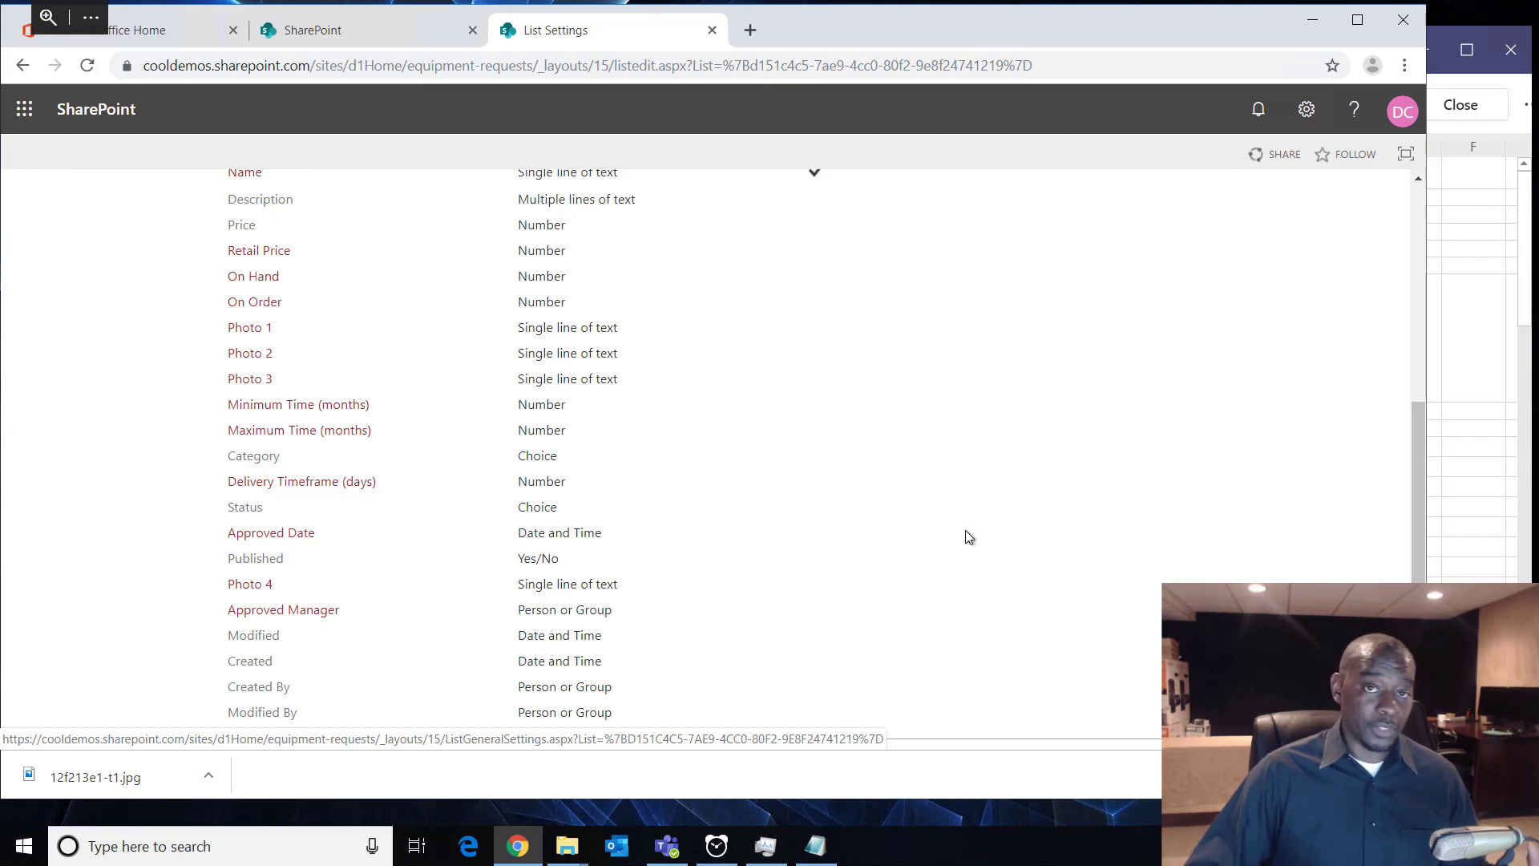
{"action": "scroll", "coordinate": [968, 536], "scroll_direction": "up", "scroll_amount": 5}
{"action": "scroll", "coordinate": [966, 534], "scroll_direction": "down", "scroll_amount": 2}
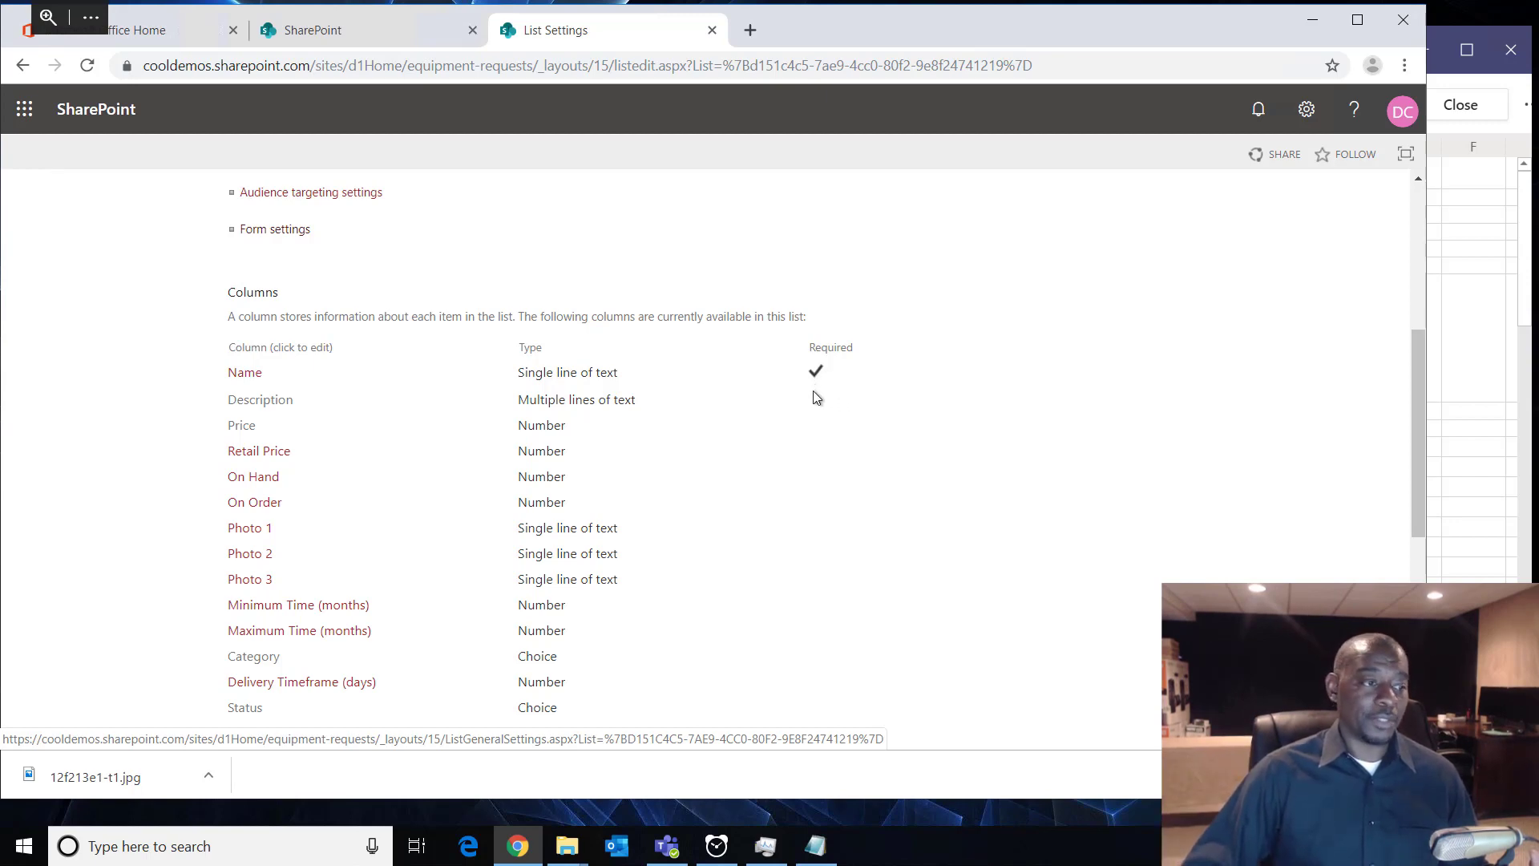
{"action": "scroll", "coordinate": [802, 552], "scroll_direction": "down", "scroll_amount": 6}
{"action": "scroll", "coordinate": [795, 542], "scroll_direction": "up", "scroll_amount": 7}
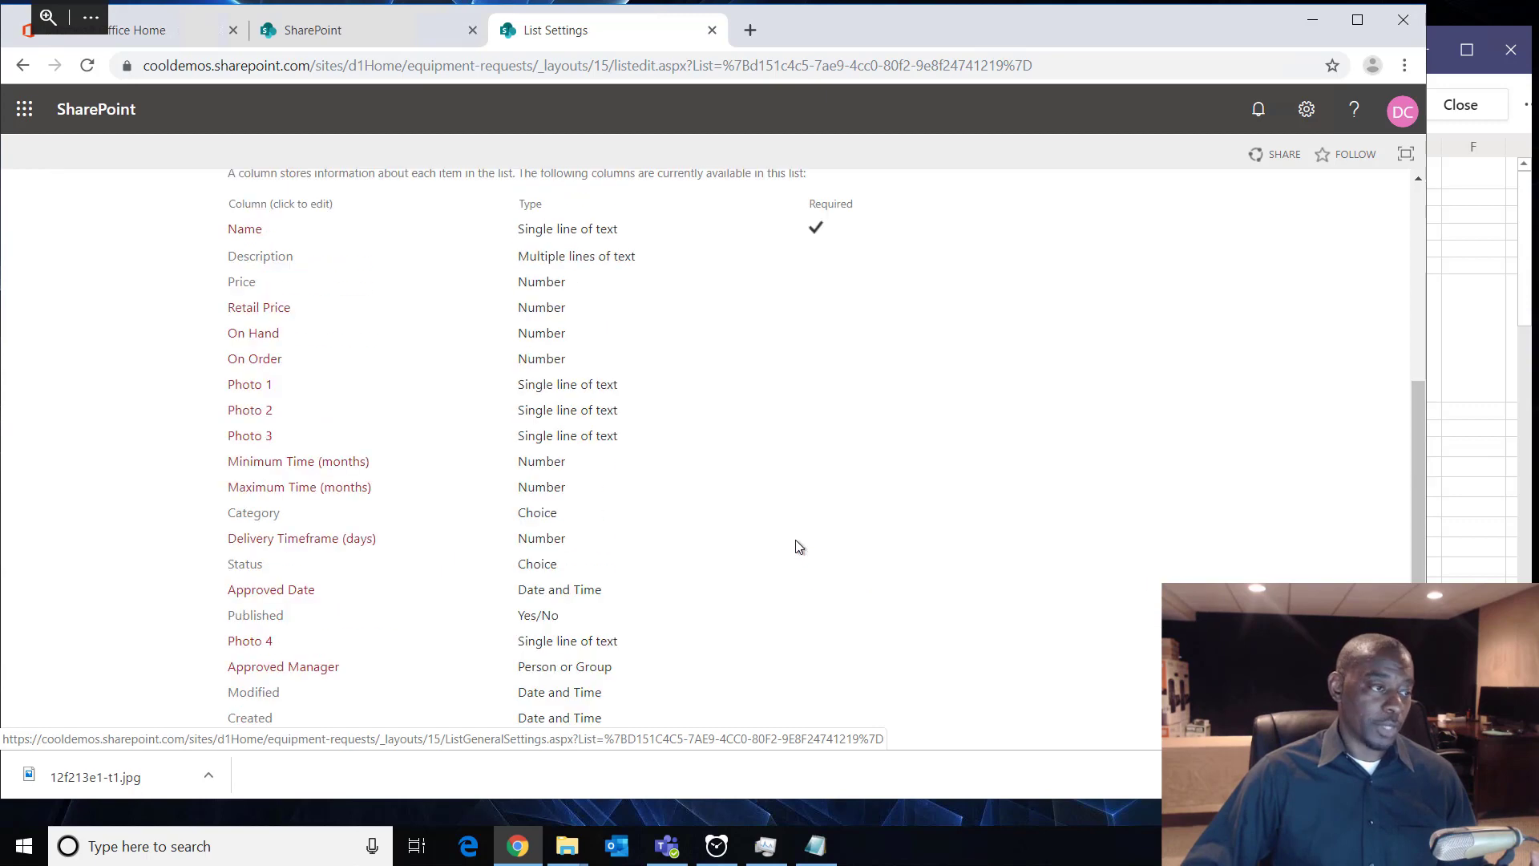
{"action": "scroll", "coordinate": [795, 541], "scroll_direction": "down", "scroll_amount": 2}
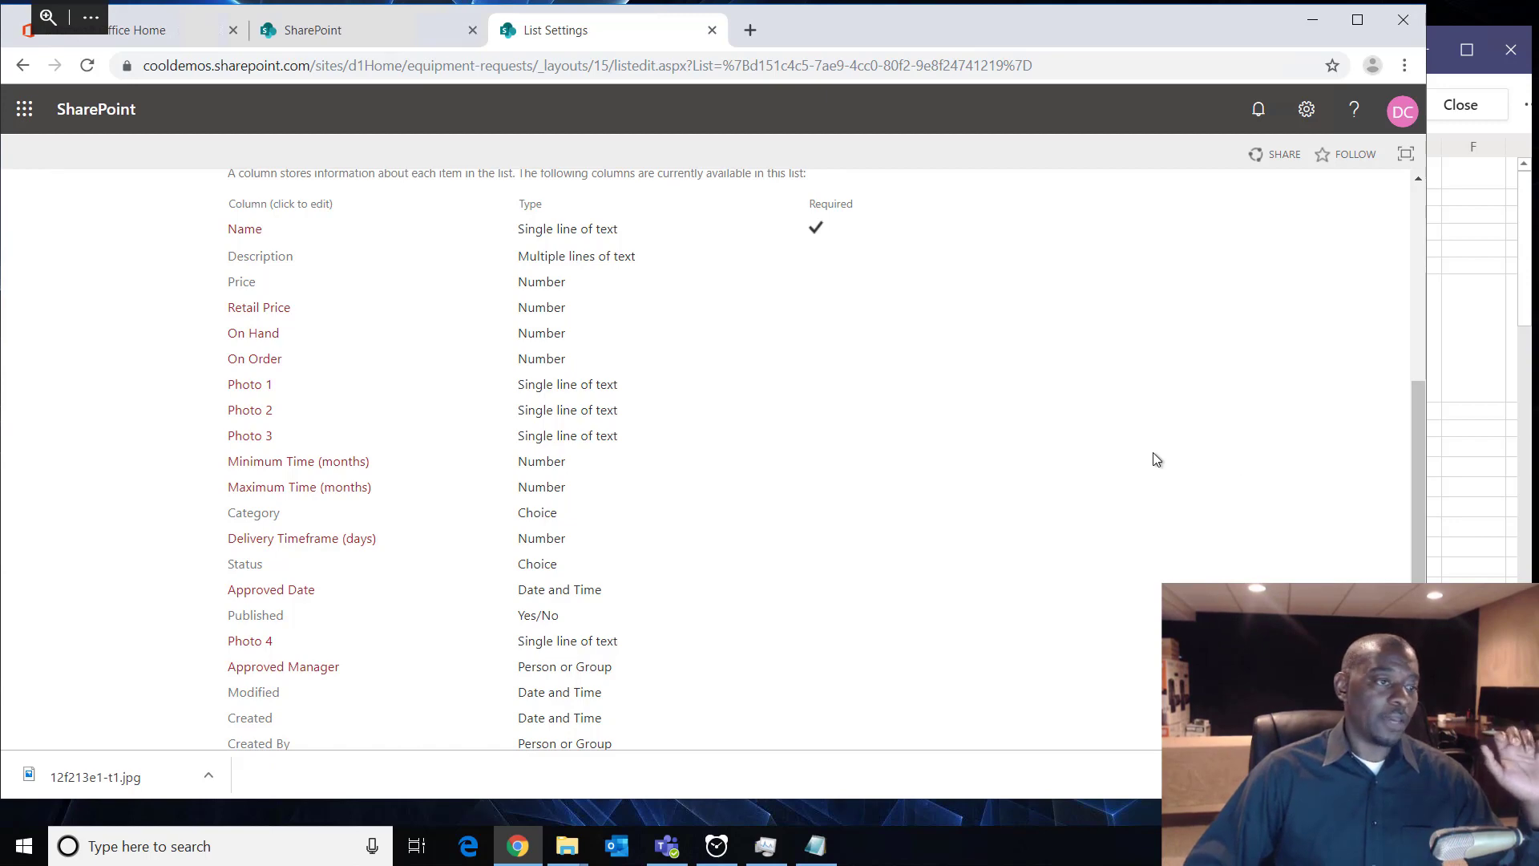
Go back to the Inventory list and start customizing its forms with PowerApps.
{"action": "scroll", "coordinate": [1152, 454], "scroll_direction": "up", "scroll_amount": 2}
{"action": "scroll", "coordinate": [1152, 454], "scroll_direction": "down", "scroll_amount": 2}
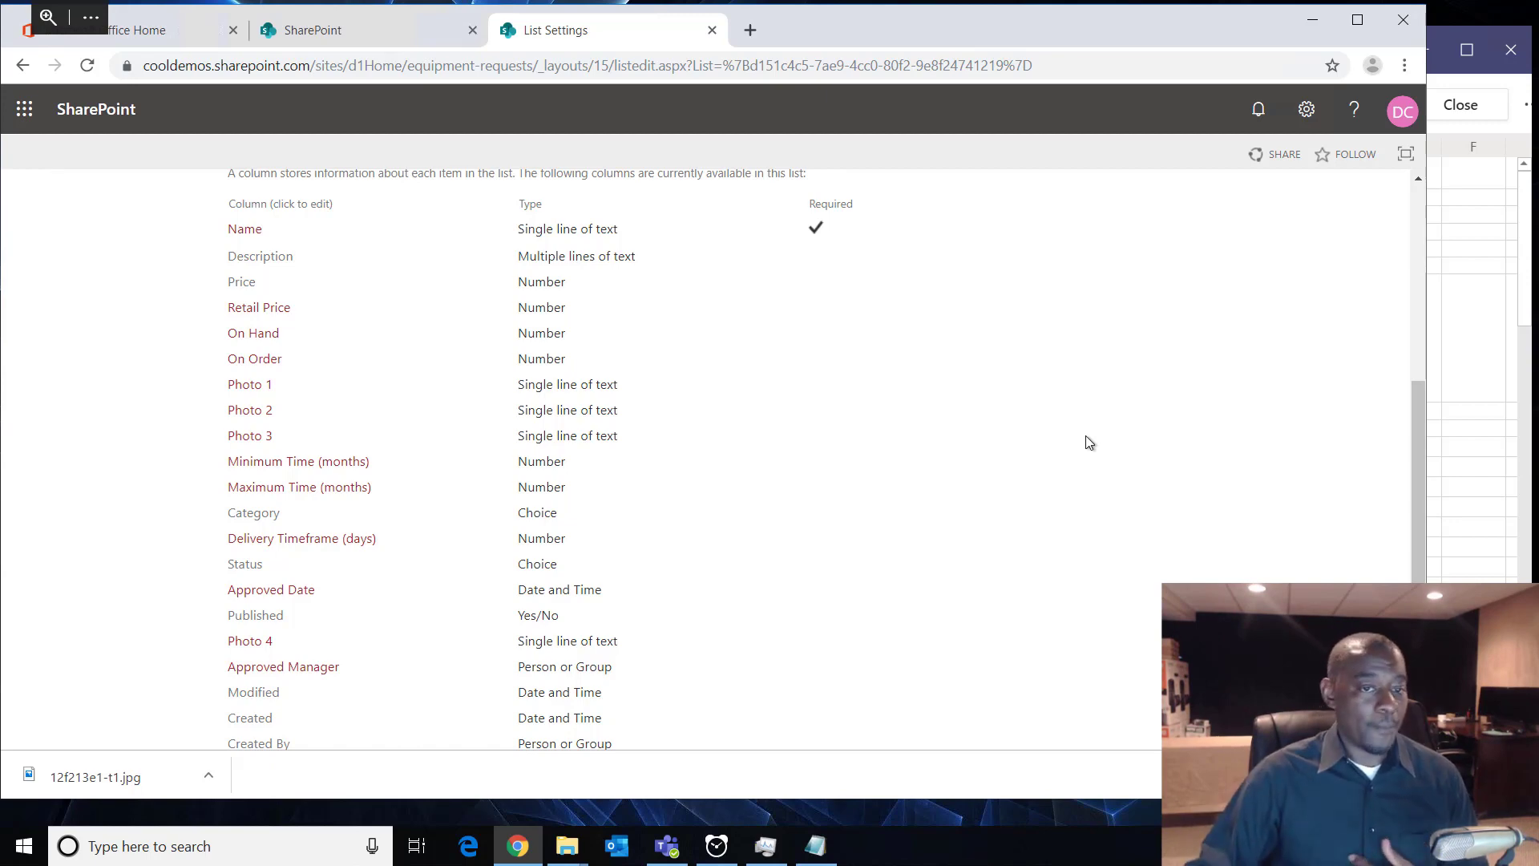
{"action": "scroll", "coordinate": [1089, 442], "scroll_direction": "up", "scroll_amount": 7}
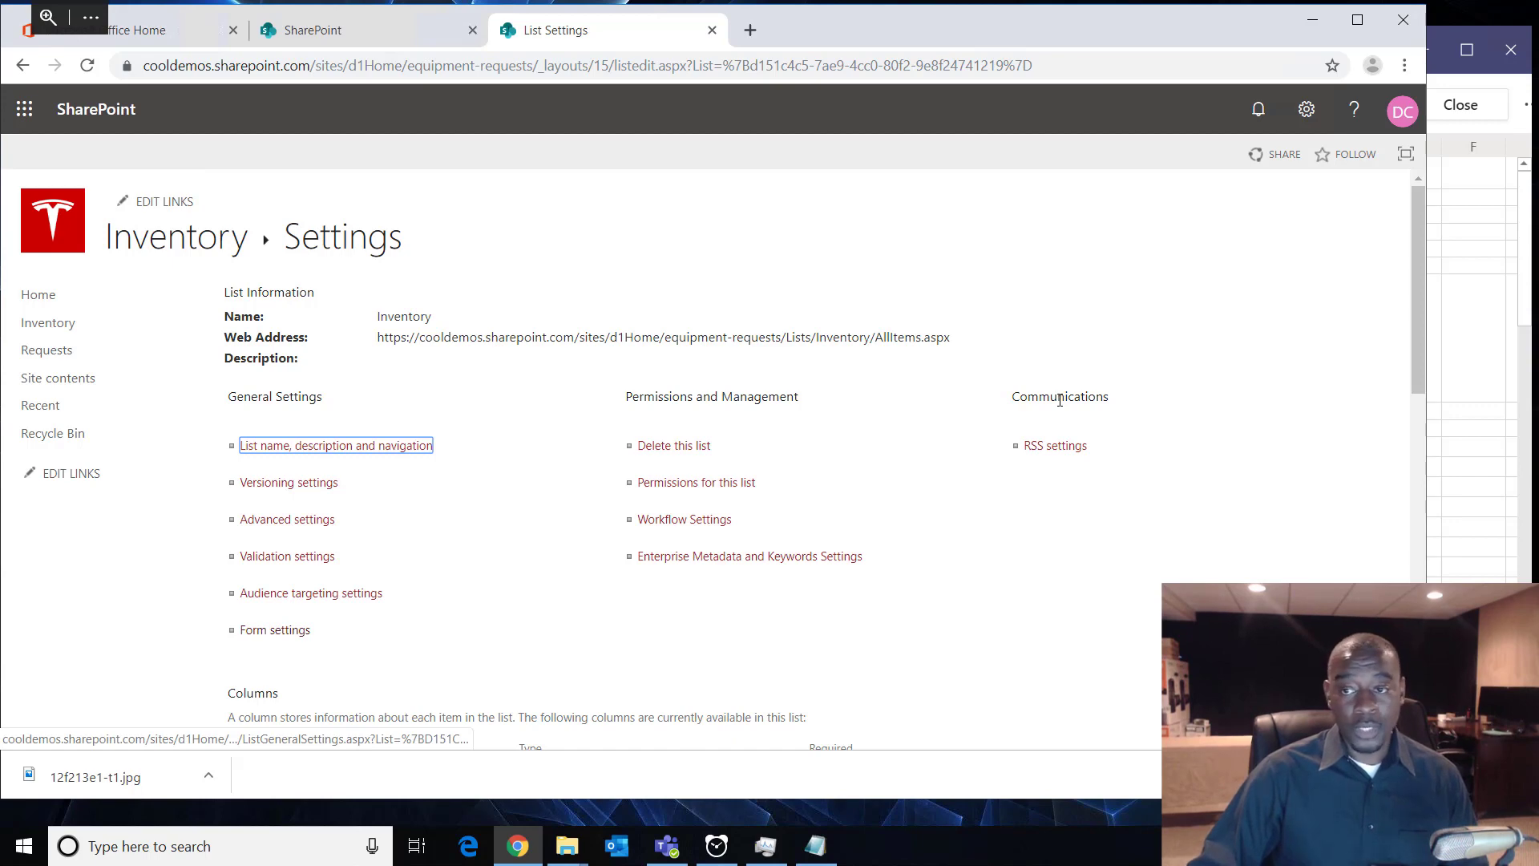
{"action": "left_click", "coordinate": [176, 239]}
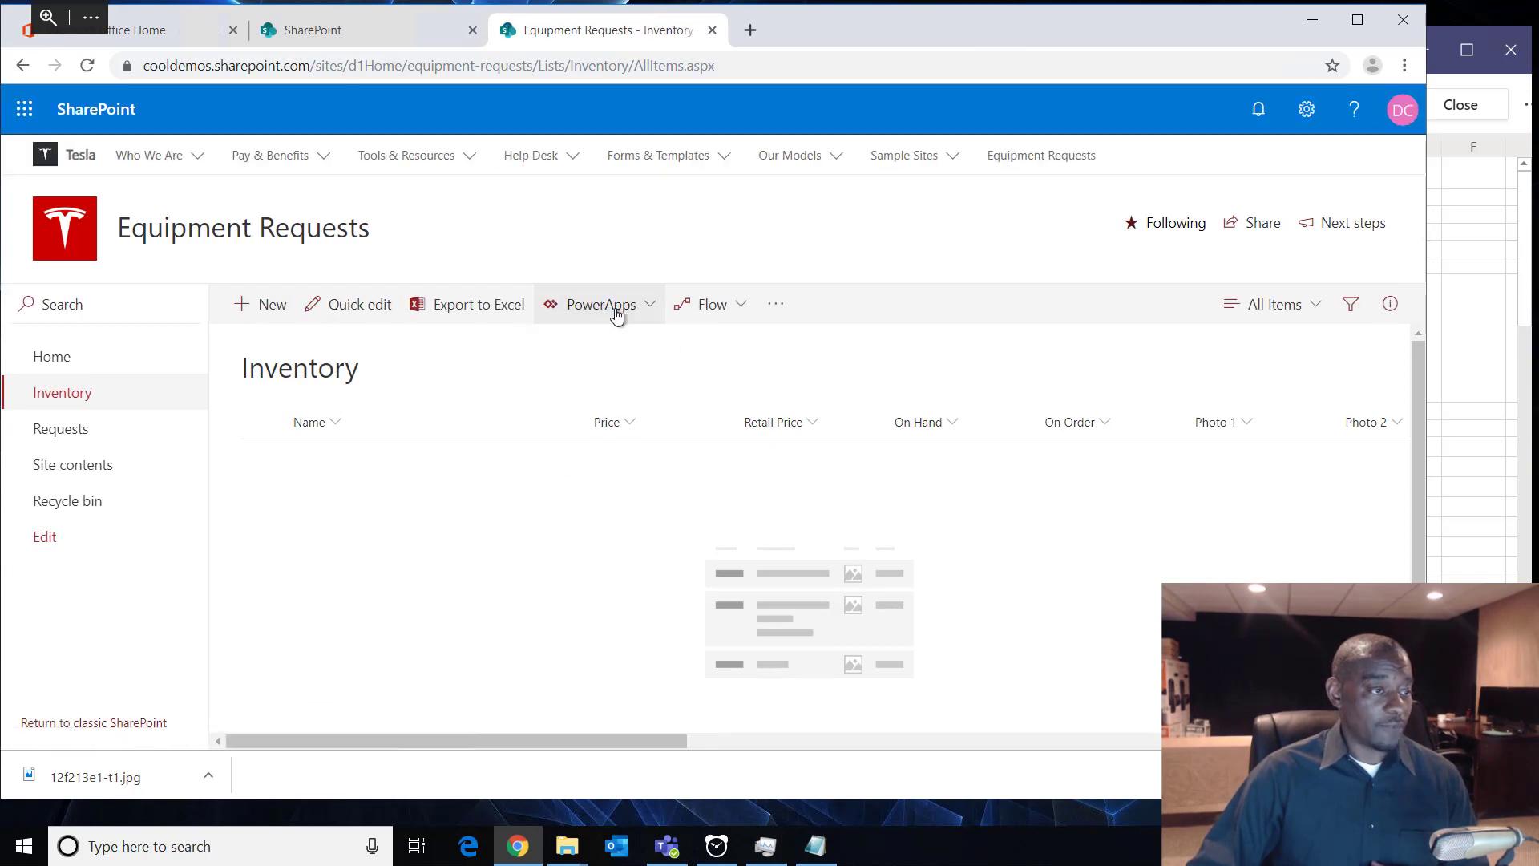
{"action": "left_click", "coordinate": [614, 316]}
{"action": "left_click", "coordinate": [605, 414]}
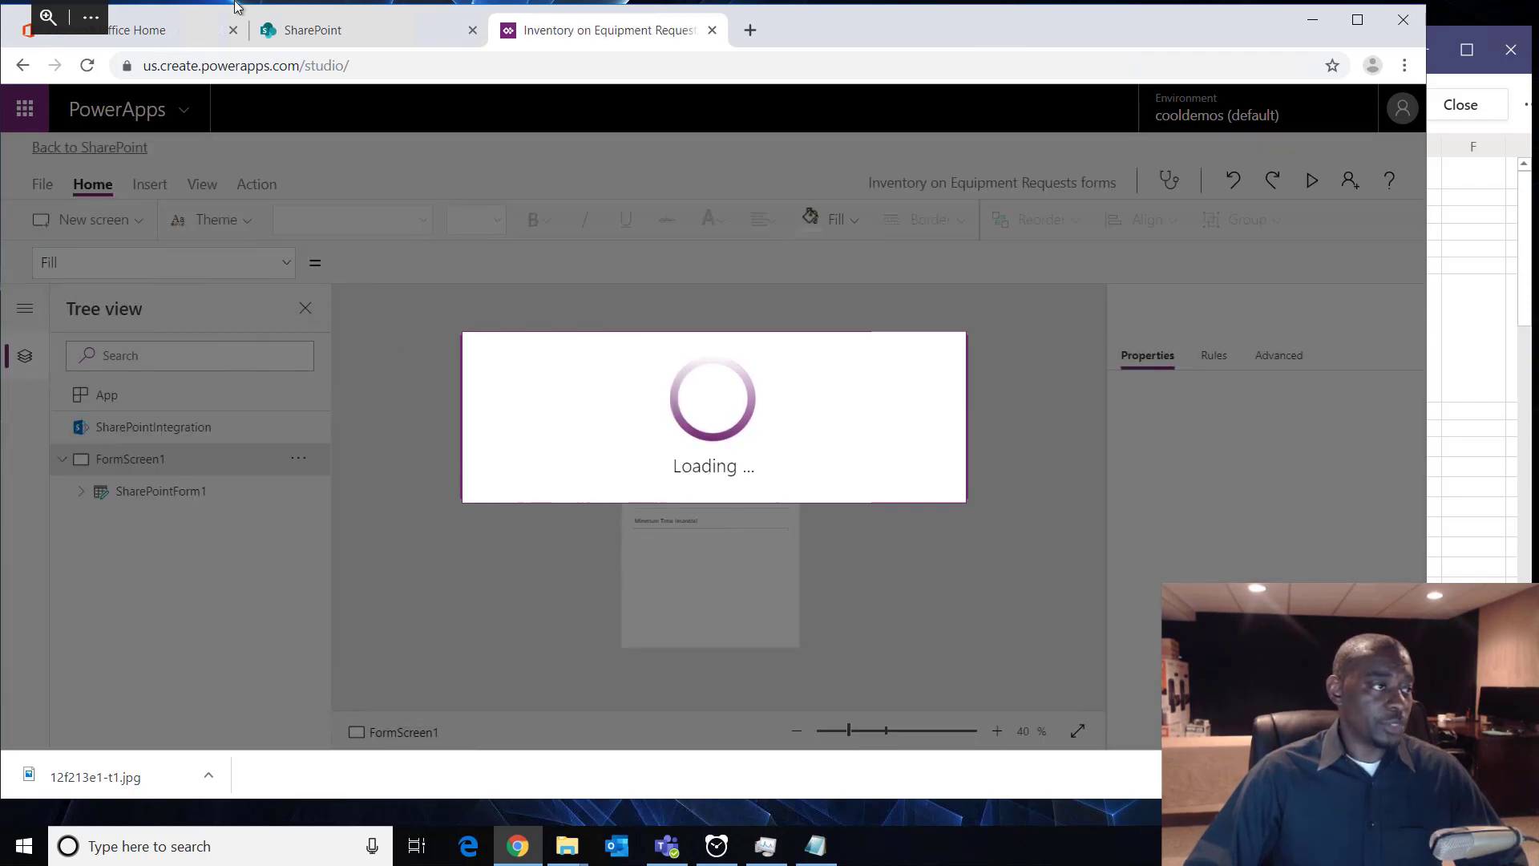
Browse the SharePoint home page and the Tesla (Demo1) site's navigation menus.
{"action": "left_click", "coordinate": [203, 38]}
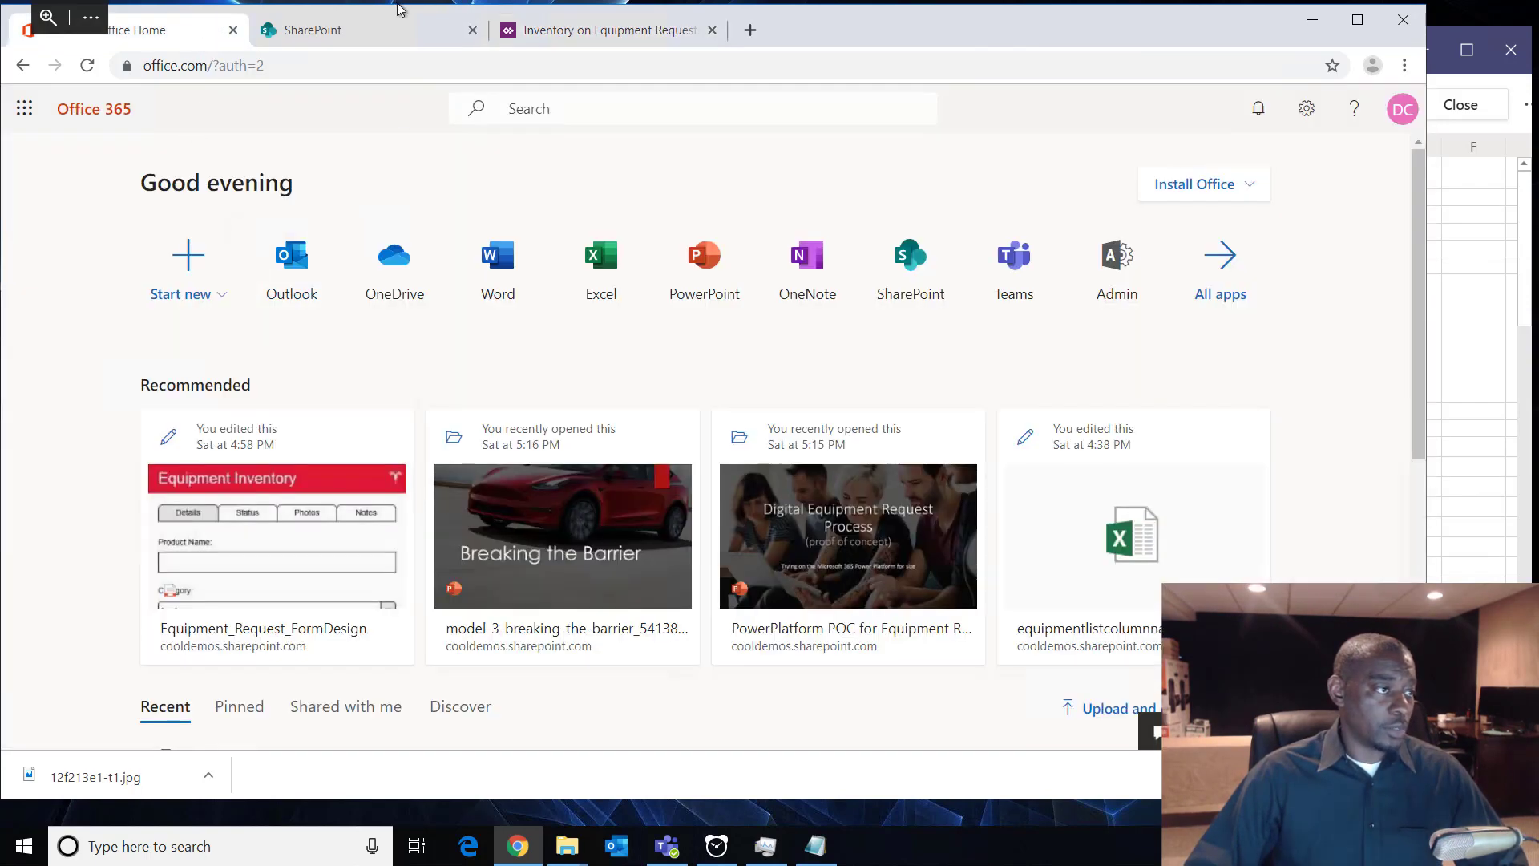
{"action": "left_click", "coordinate": [380, 37]}
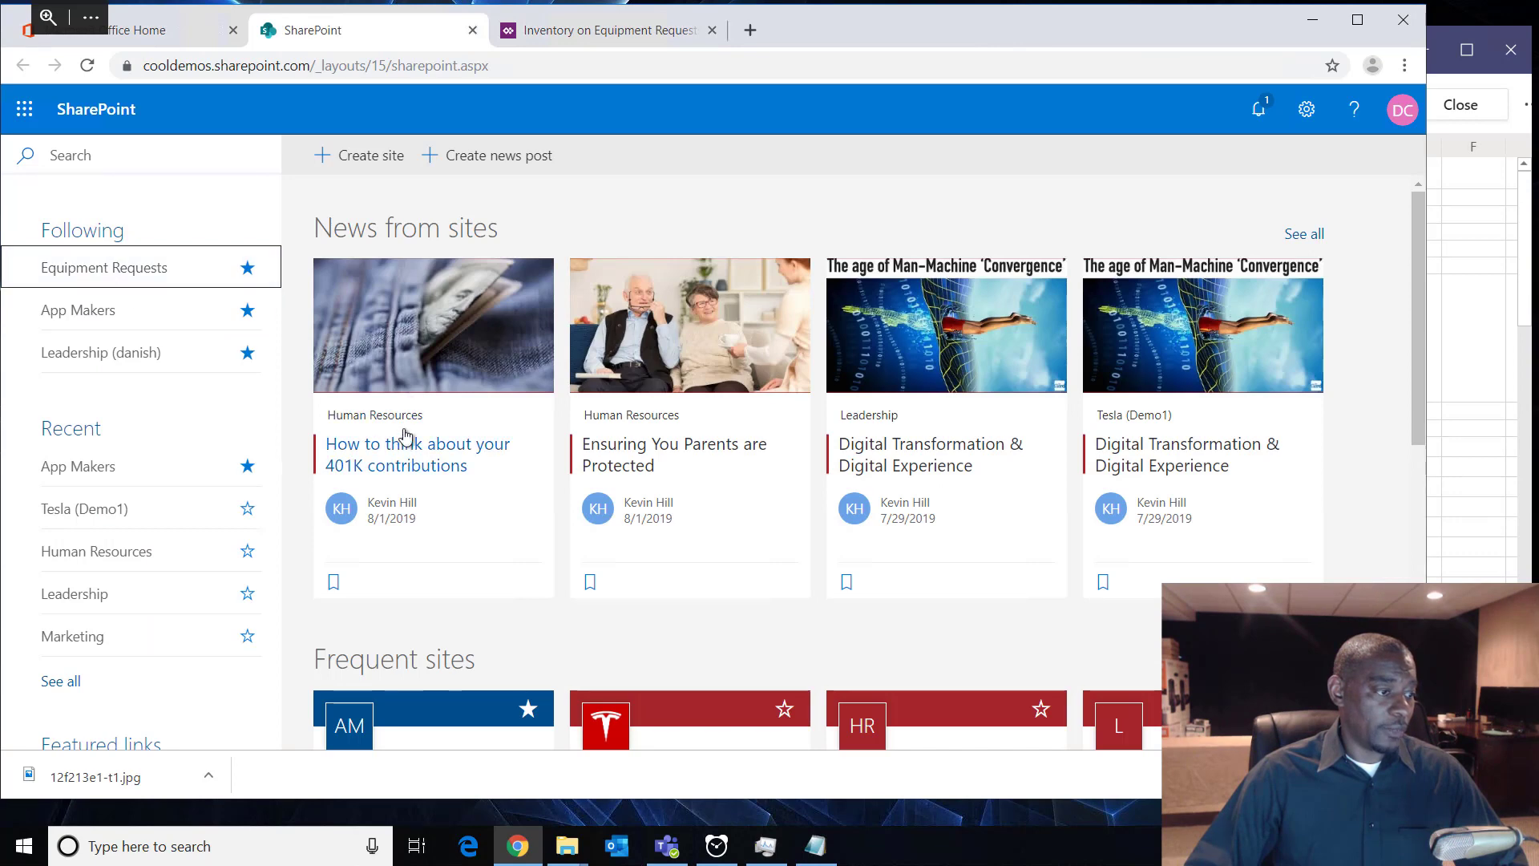
{"action": "left_click", "coordinate": [90, 518]}
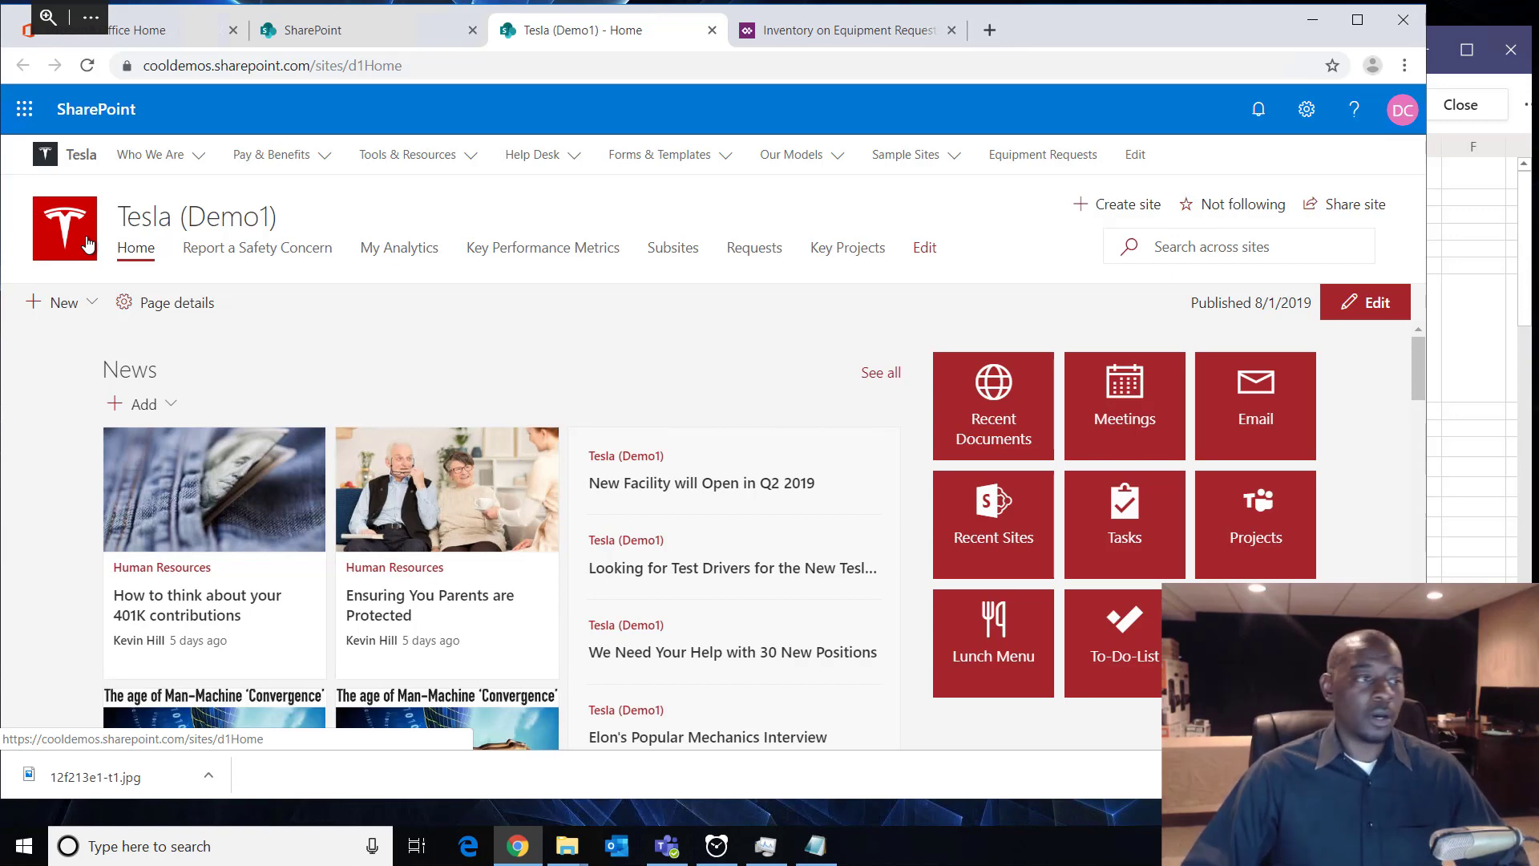
{"action": "left_click", "coordinate": [271, 154]}
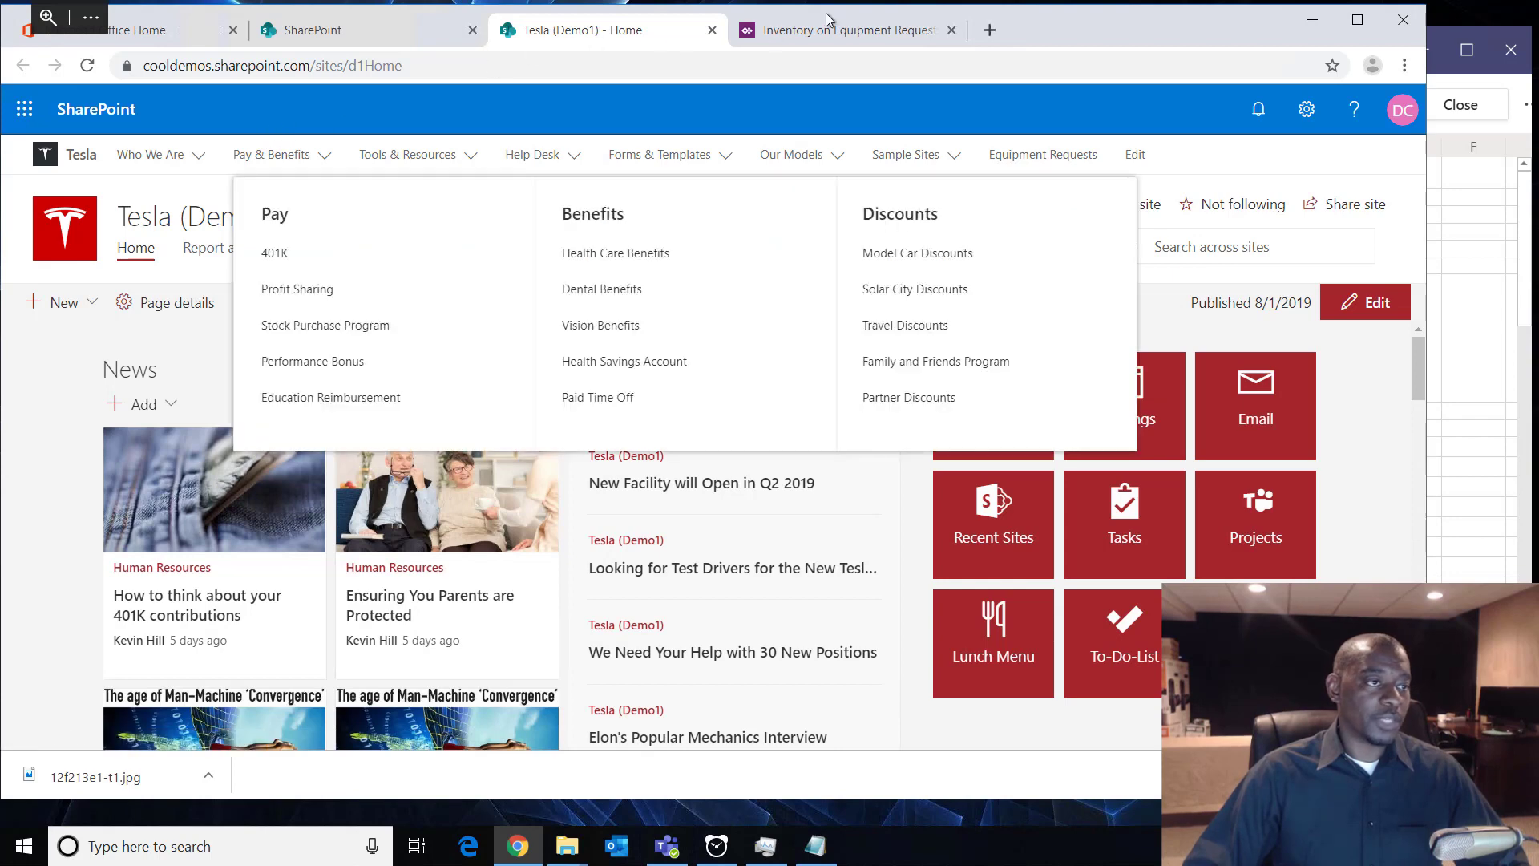
{"action": "left_click", "coordinate": [831, 32]}
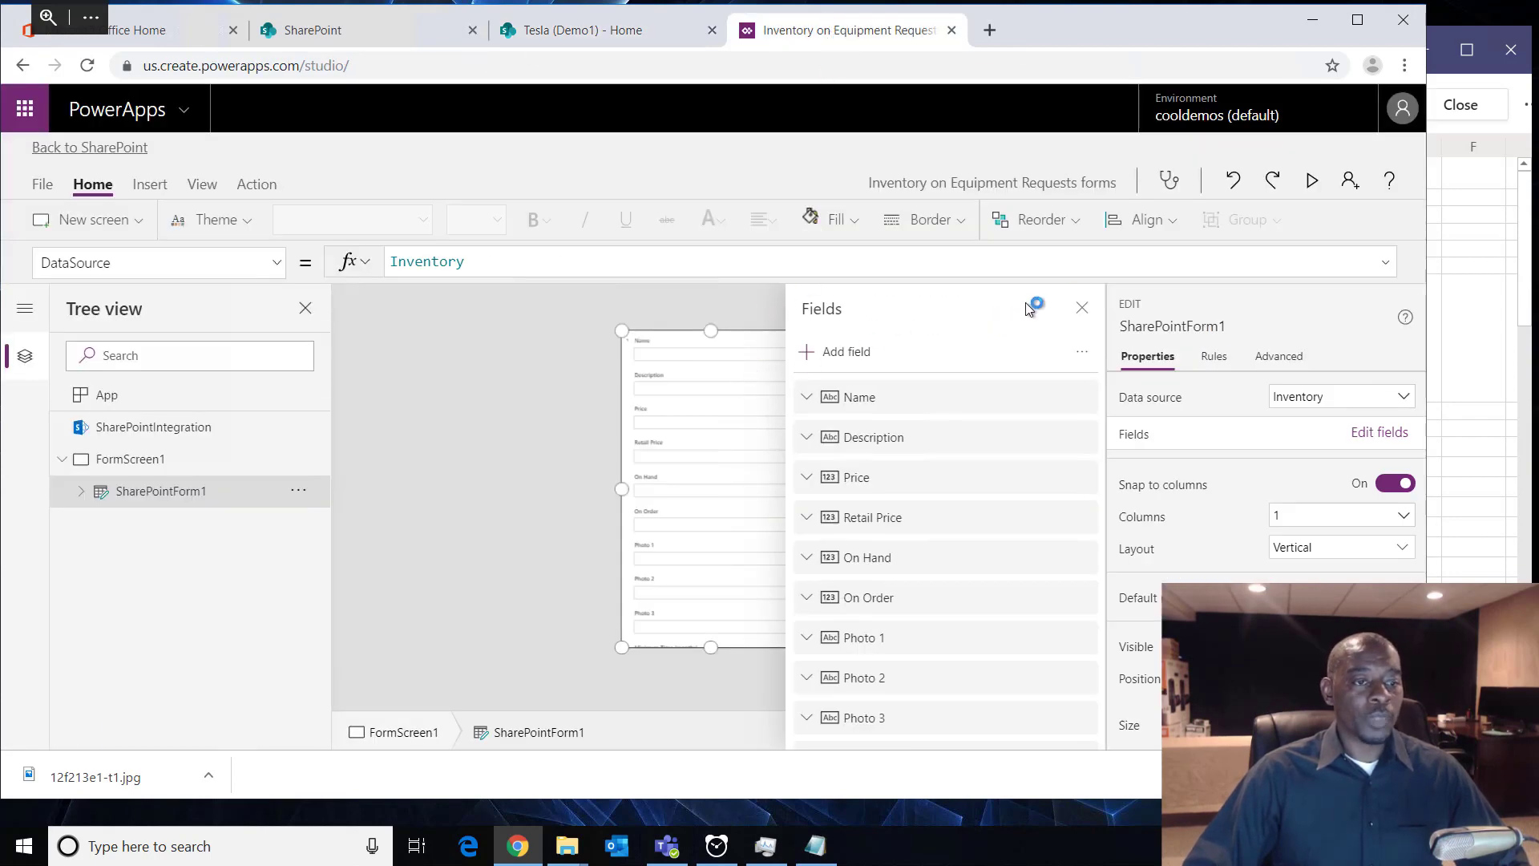
Close the Fields pane and shrink the form from its top edge to leave room for a header band.
{"action": "left_click", "coordinate": [1082, 308]}
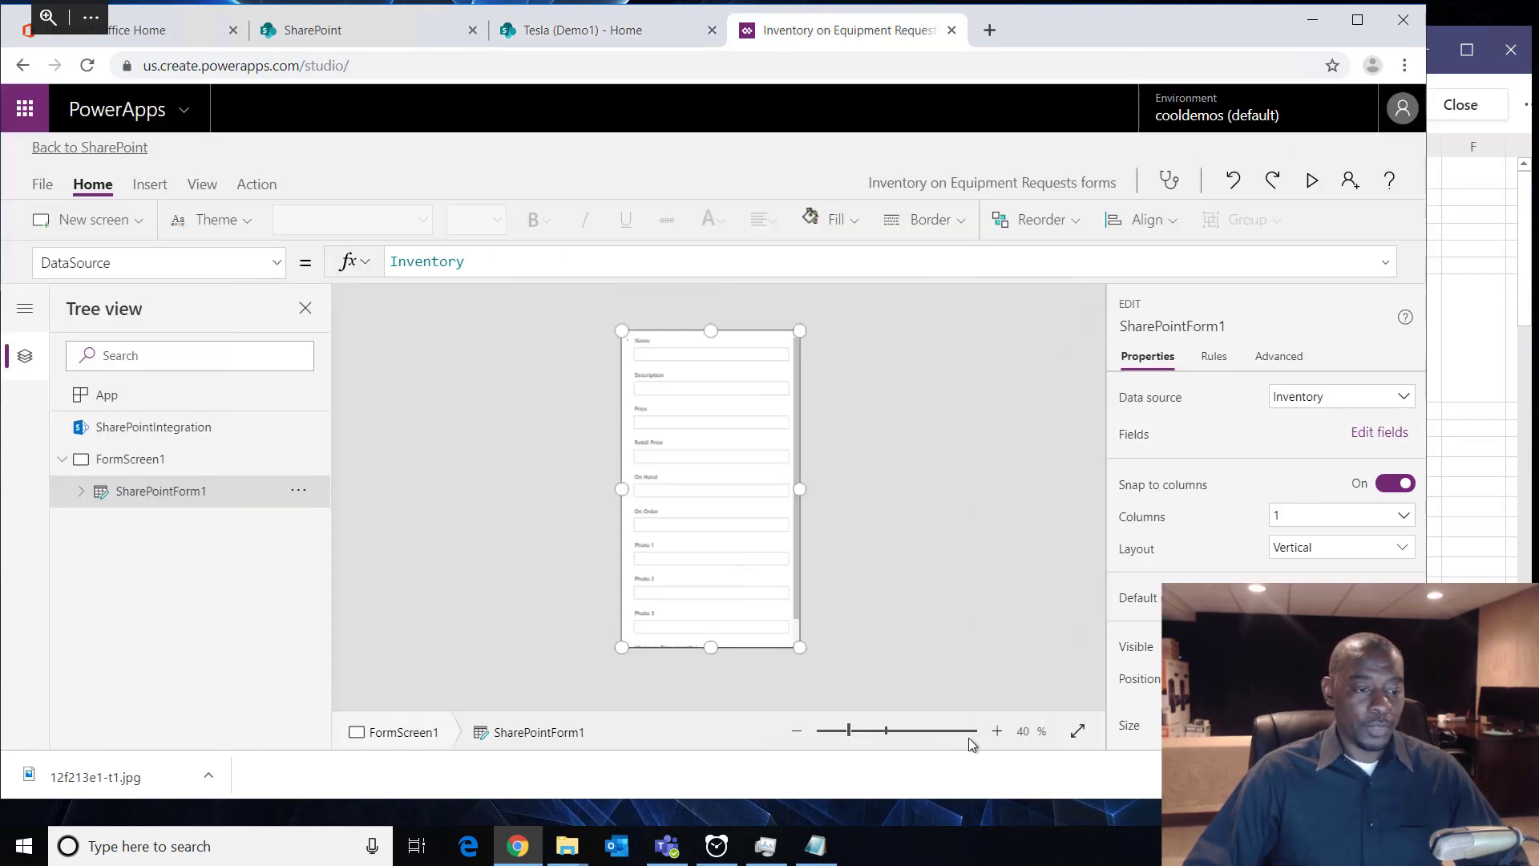
{"action": "left_click", "coordinate": [996, 731]}
{"action": "left_click", "coordinate": [997, 731]}
{"action": "left_click", "coordinate": [996, 731]}
{"action": "left_click", "coordinate": [996, 731]}
{"action": "left_click", "coordinate": [997, 731]}
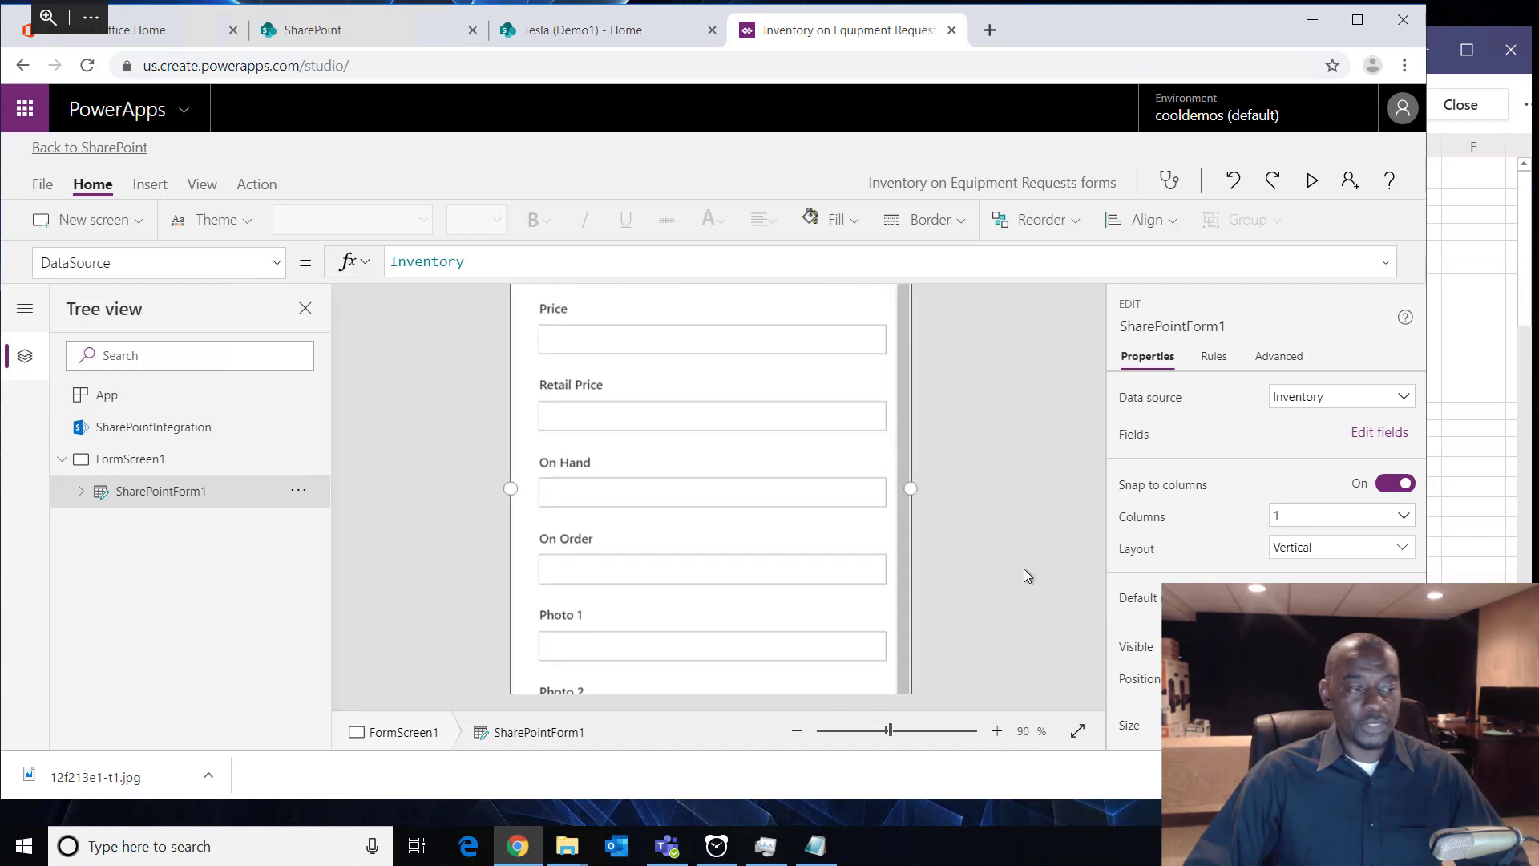
{"action": "scroll", "coordinate": [1022, 537], "scroll_direction": "up", "scroll_amount": 3}
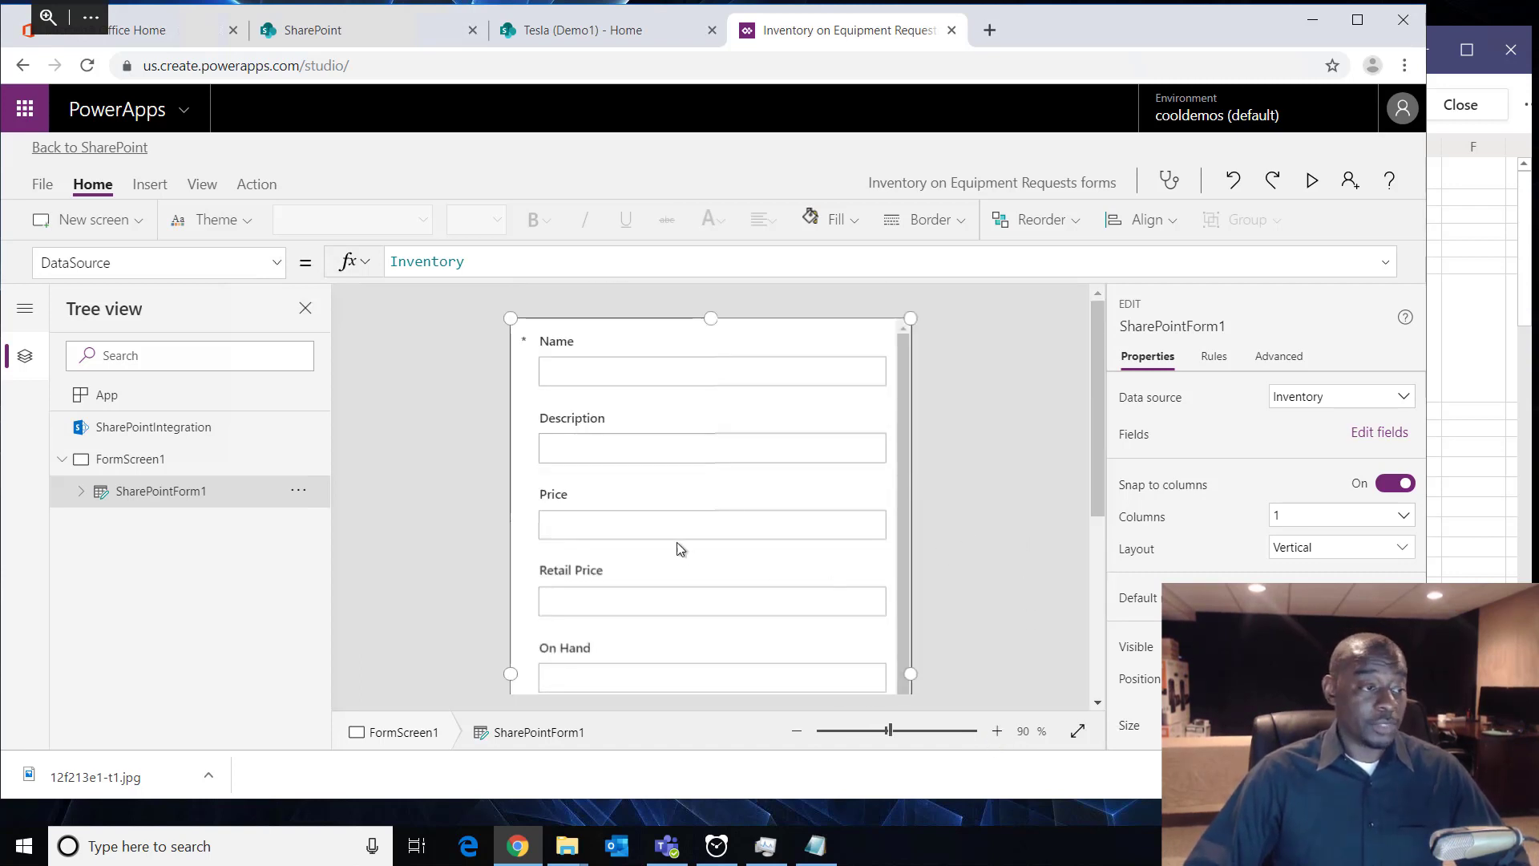
{"action": "left_click", "coordinate": [560, 413]}
{"action": "left_click", "coordinate": [571, 498]}
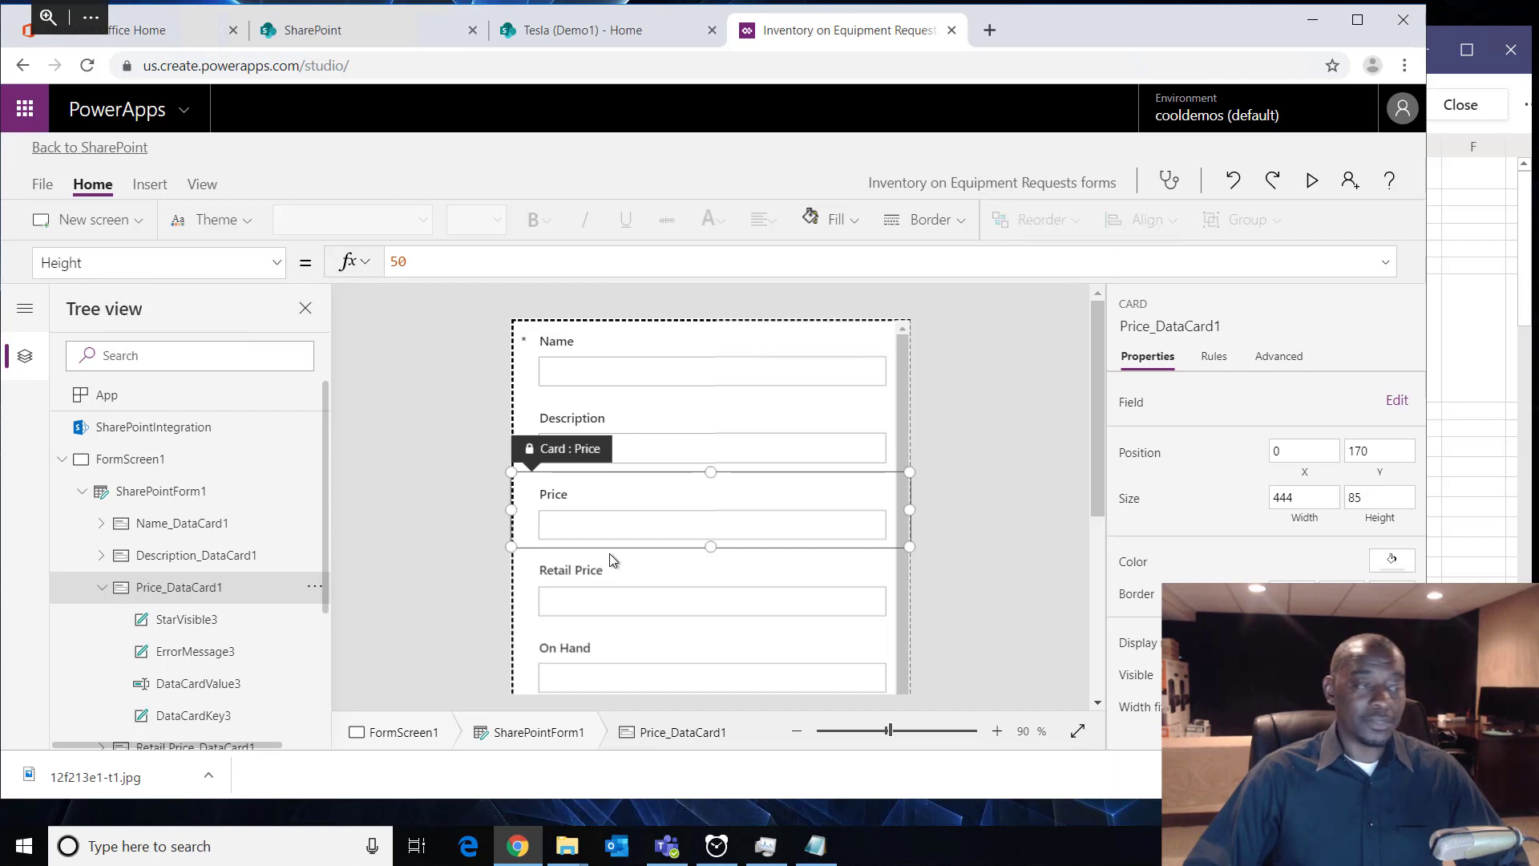
{"action": "left_click", "coordinate": [624, 576]}
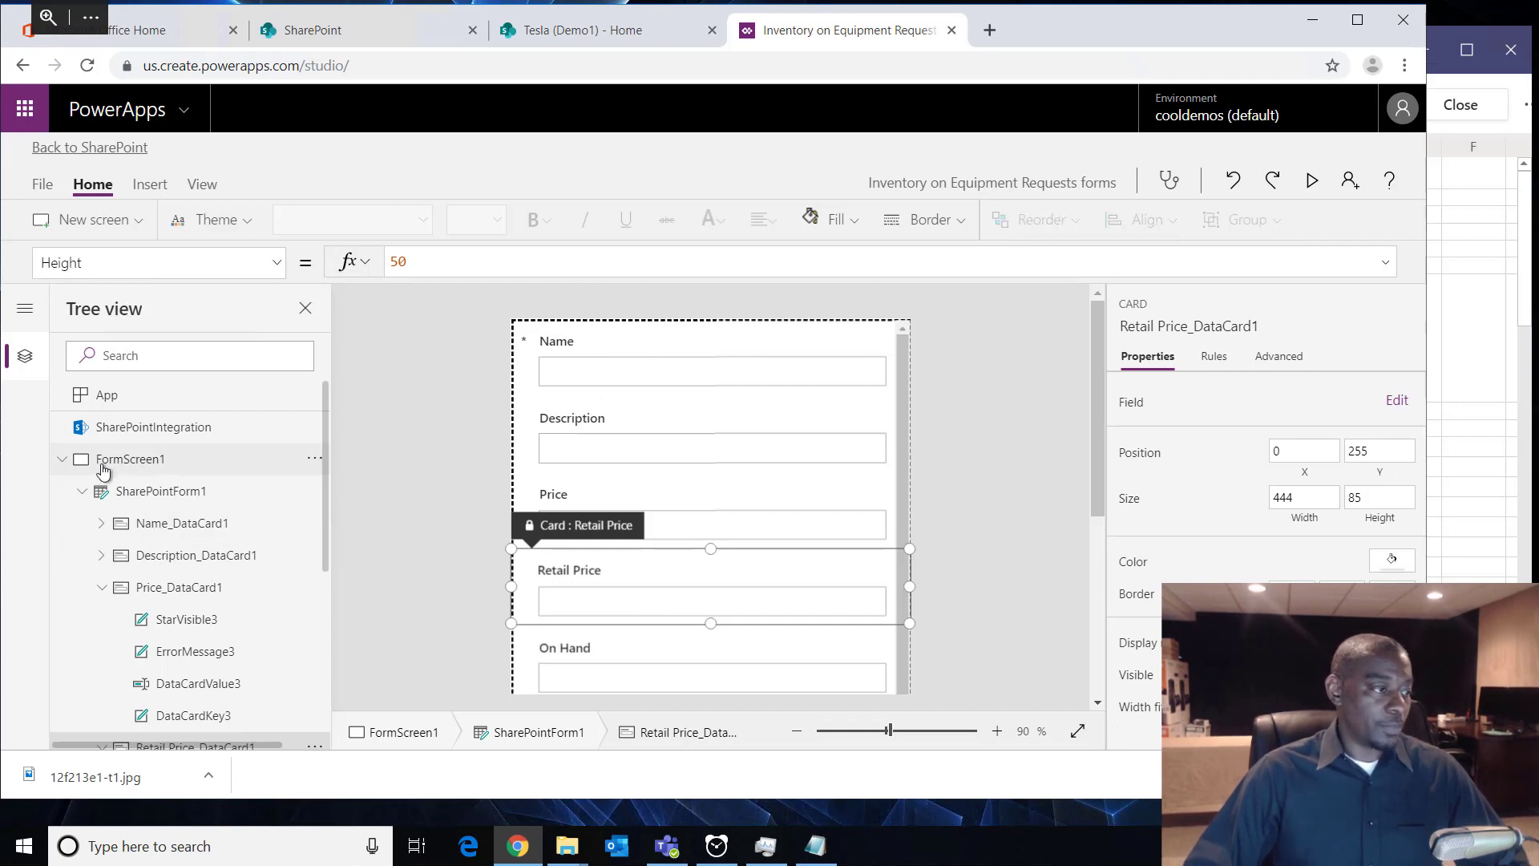
{"action": "left_click", "coordinate": [156, 492]}
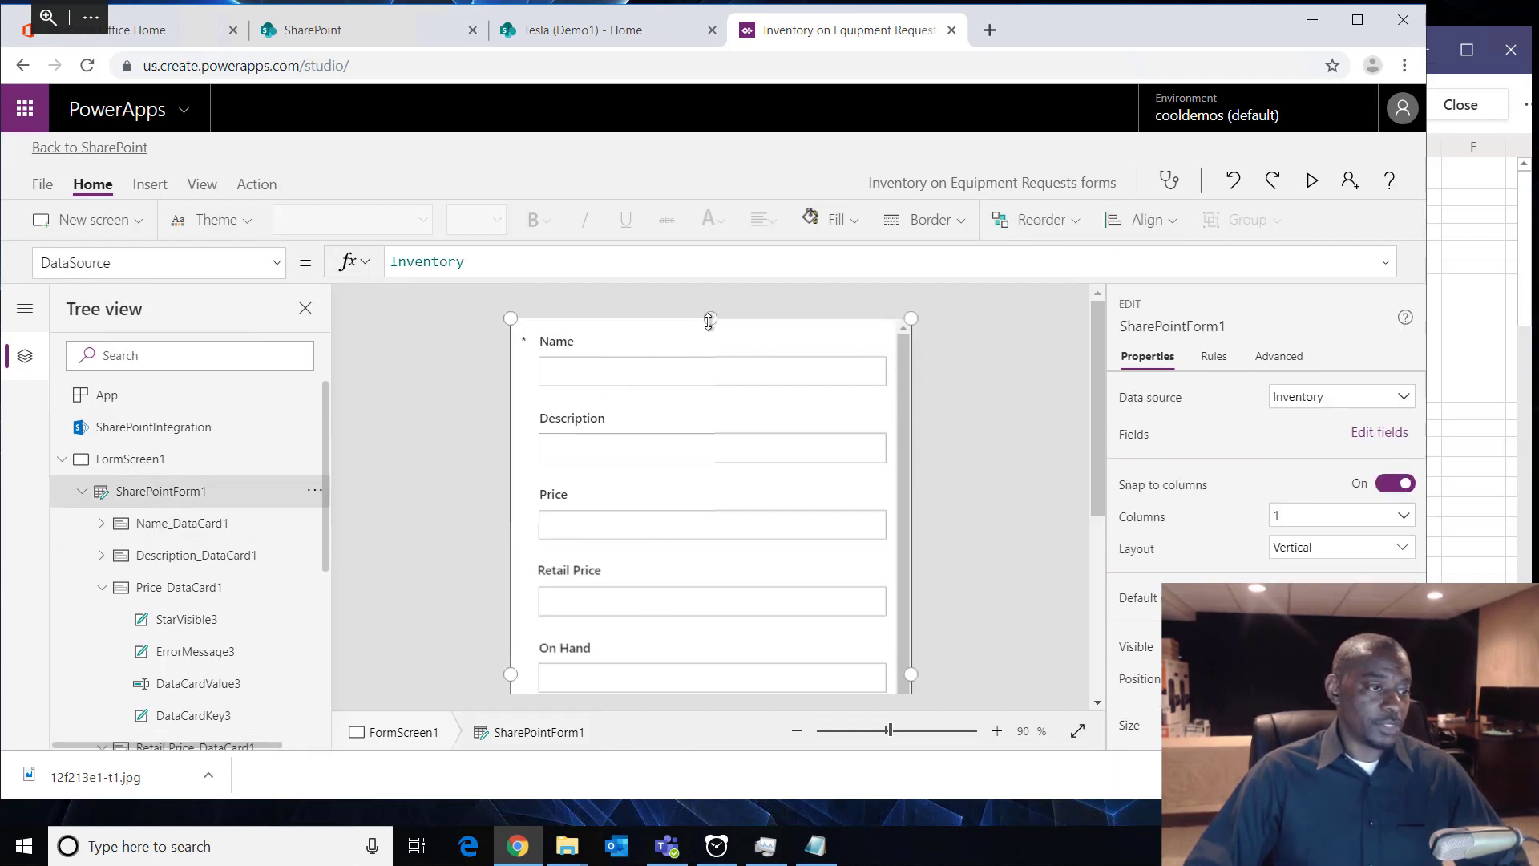
{"action": "left_click_drag", "start_coordinate": [706, 321], "coordinate": [703, 388]}
{"action": "left_click", "coordinate": [666, 358]}
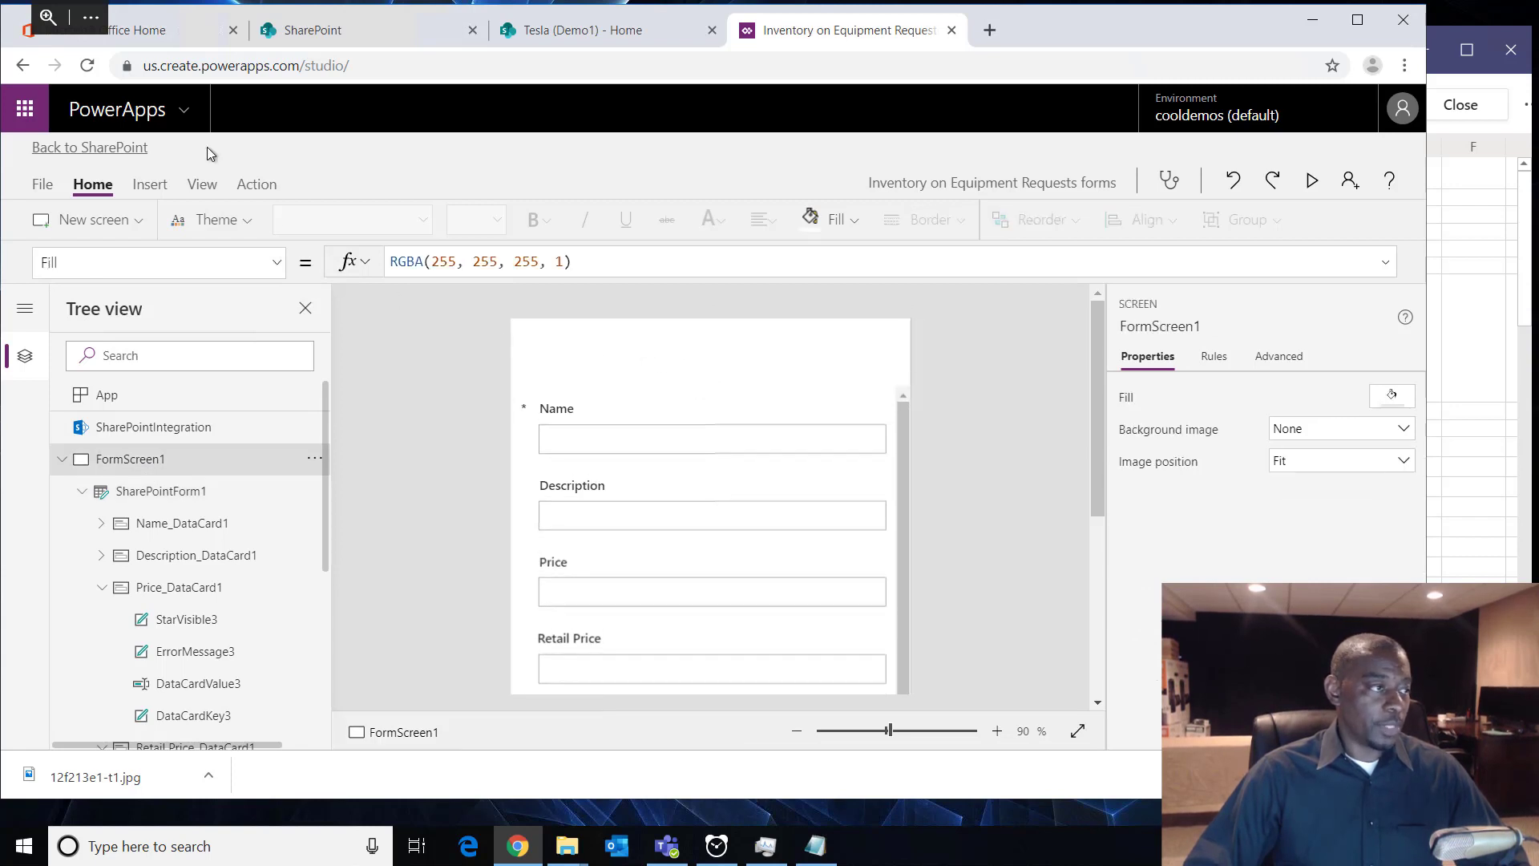
Insert a rectangle and stretch it across the top of the screen as a 444 by 41 header bar.
{"action": "left_click", "coordinate": [149, 183]}
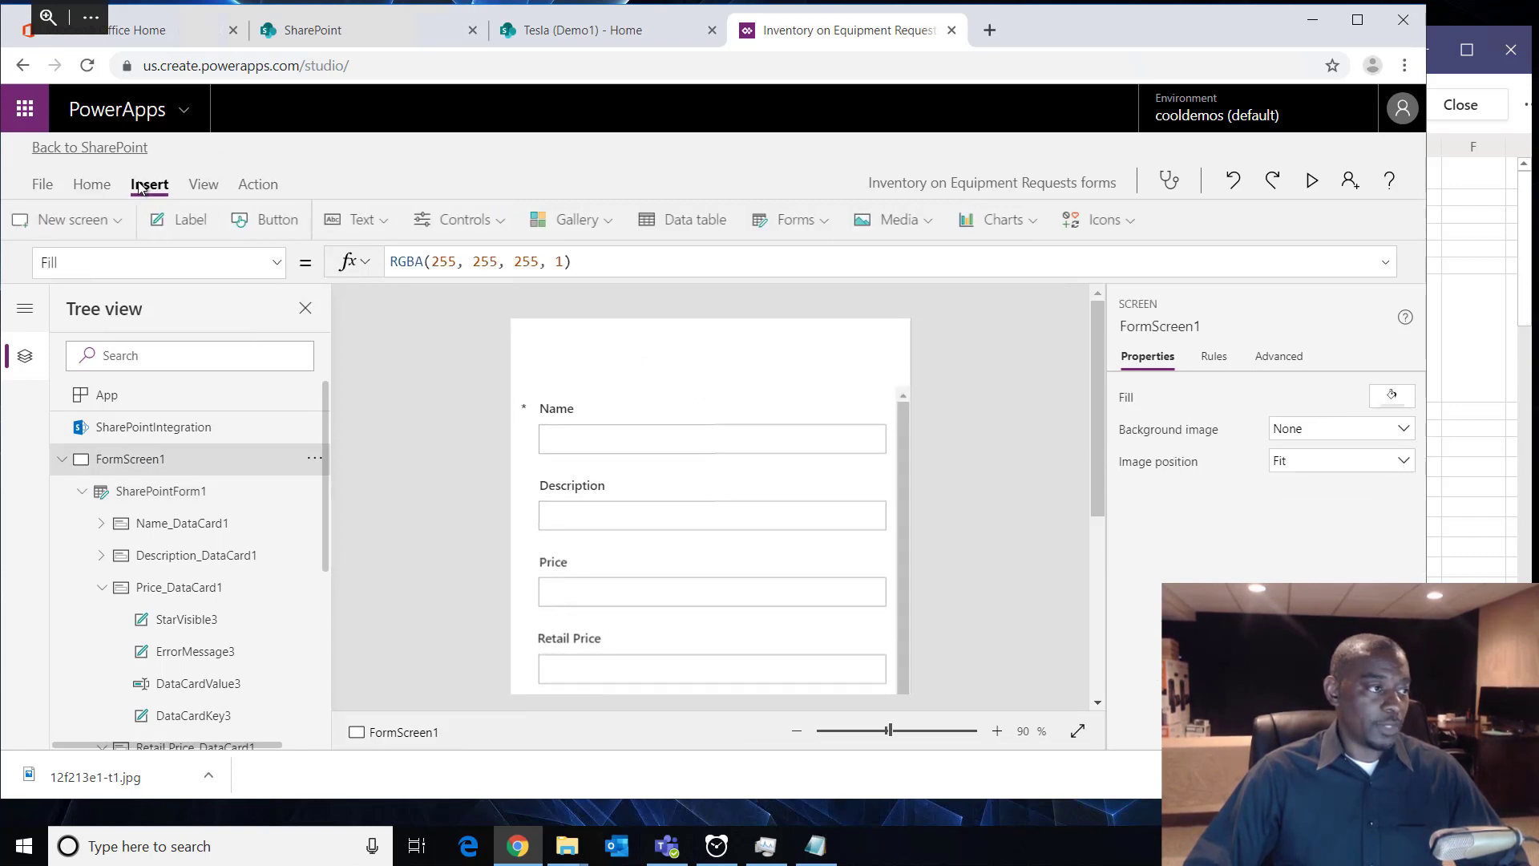
{"action": "left_click", "coordinate": [1110, 220]}
{"action": "scroll", "coordinate": [1210, 459], "scroll_direction": "down", "scroll_amount": 10}
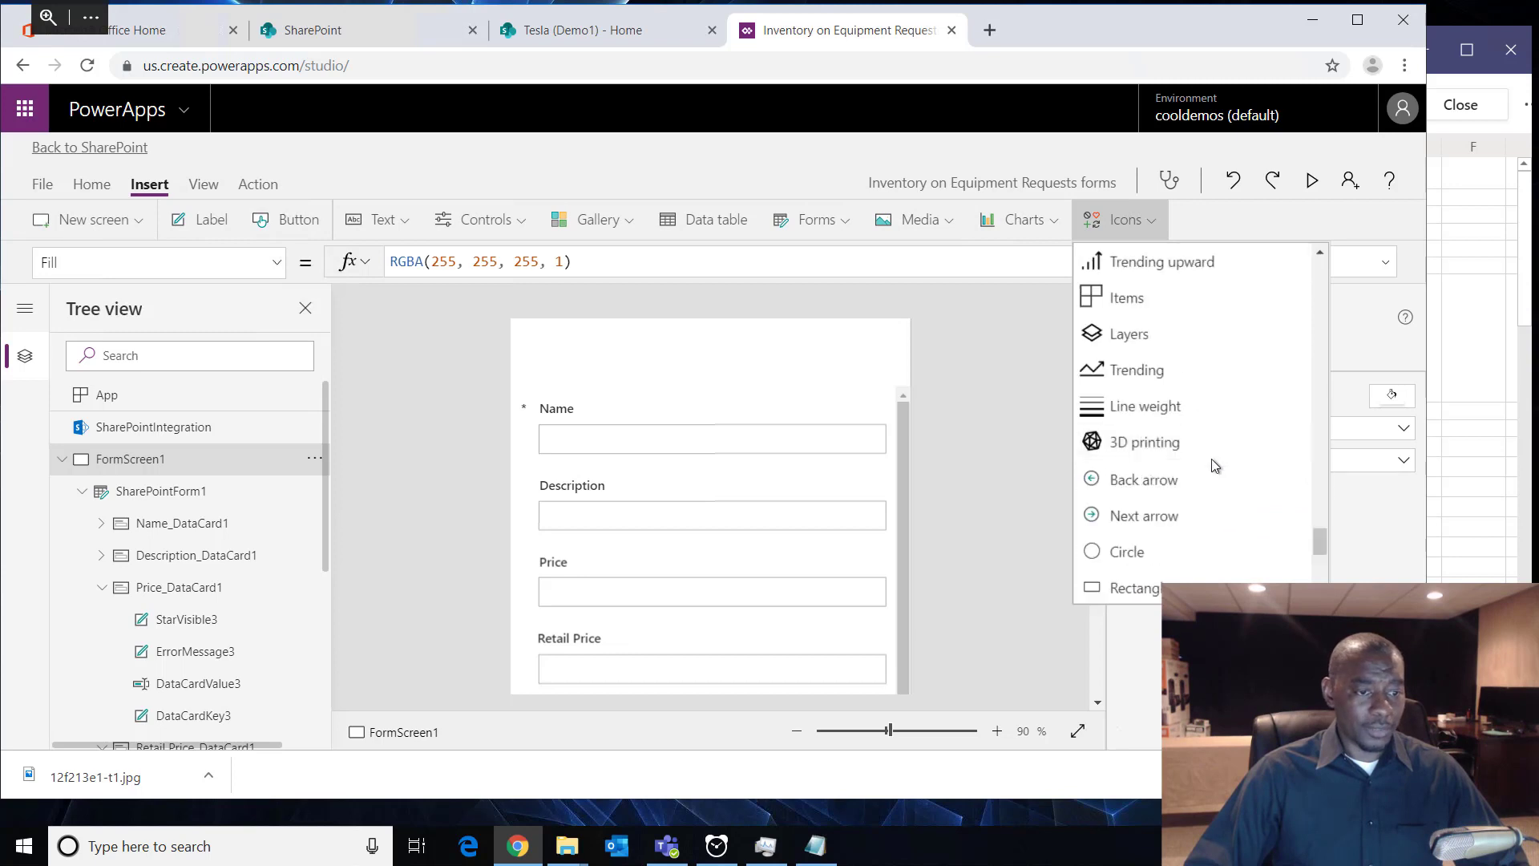
{"action": "scroll", "coordinate": [1214, 459], "scroll_direction": "up", "scroll_amount": 8}
{"action": "scroll", "coordinate": [1214, 461], "scroll_direction": "down", "scroll_amount": 2}
{"action": "scroll", "coordinate": [1214, 458], "scroll_direction": "down", "scroll_amount": 3}
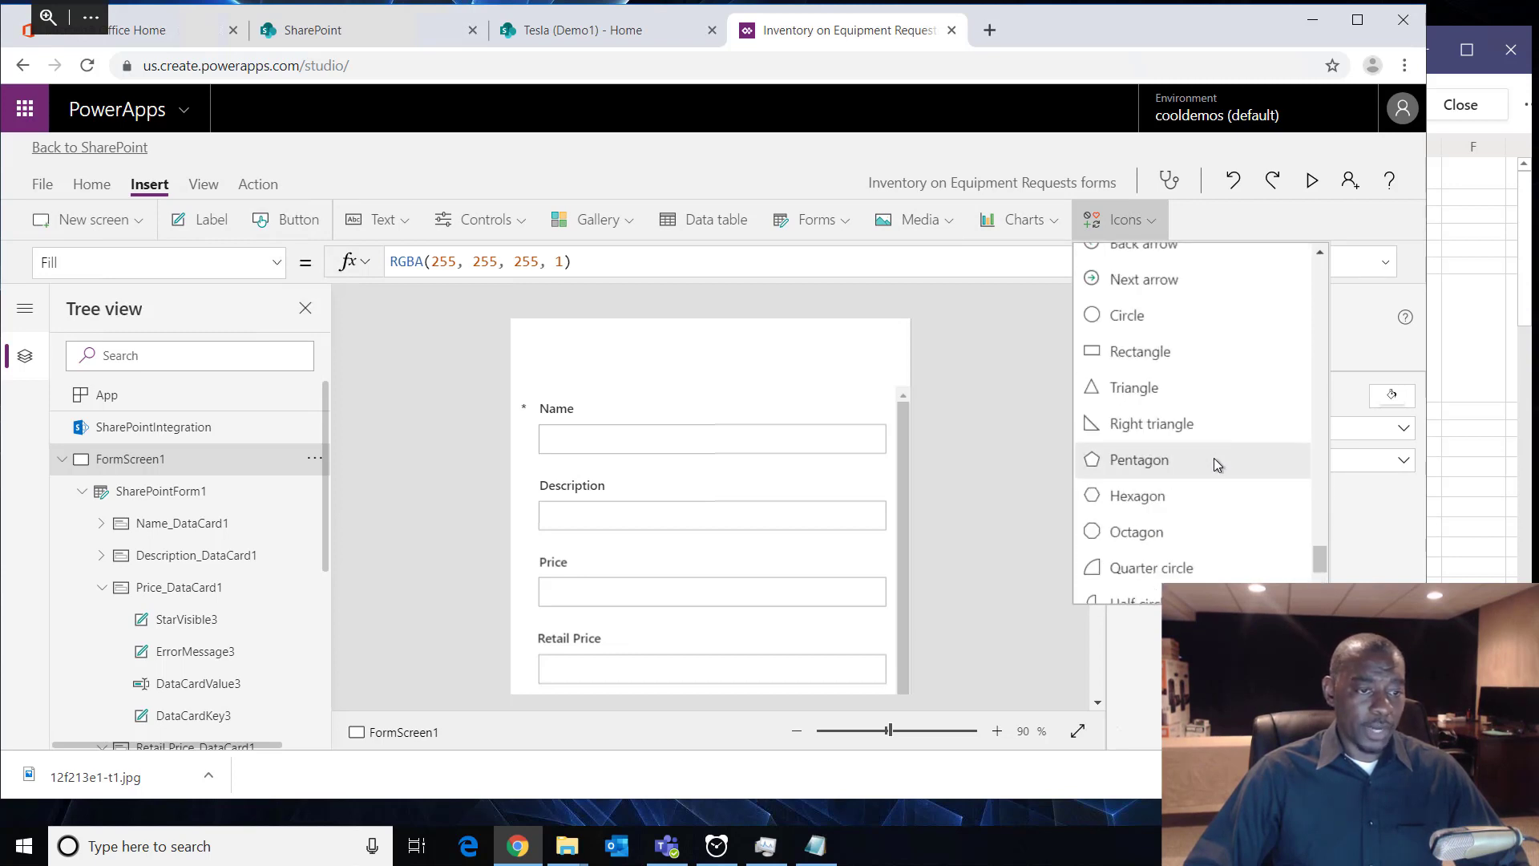
{"action": "left_click", "coordinate": [1172, 361]}
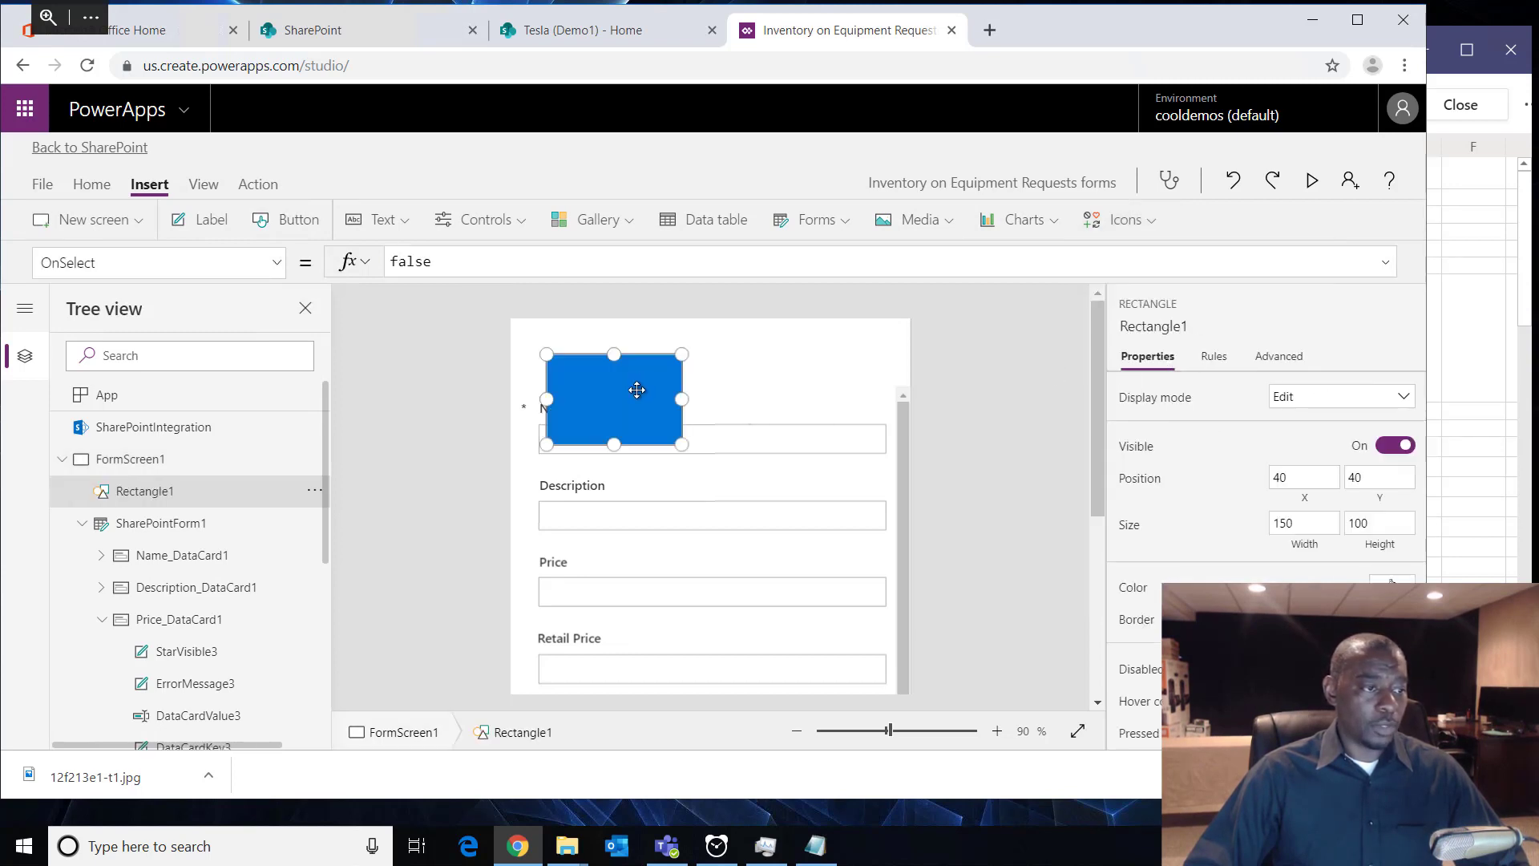
{"action": "left_click_drag", "start_coordinate": [637, 389], "coordinate": [602, 333]}
{"action": "left_click_drag", "start_coordinate": [647, 411], "coordinate": [998, 356]}
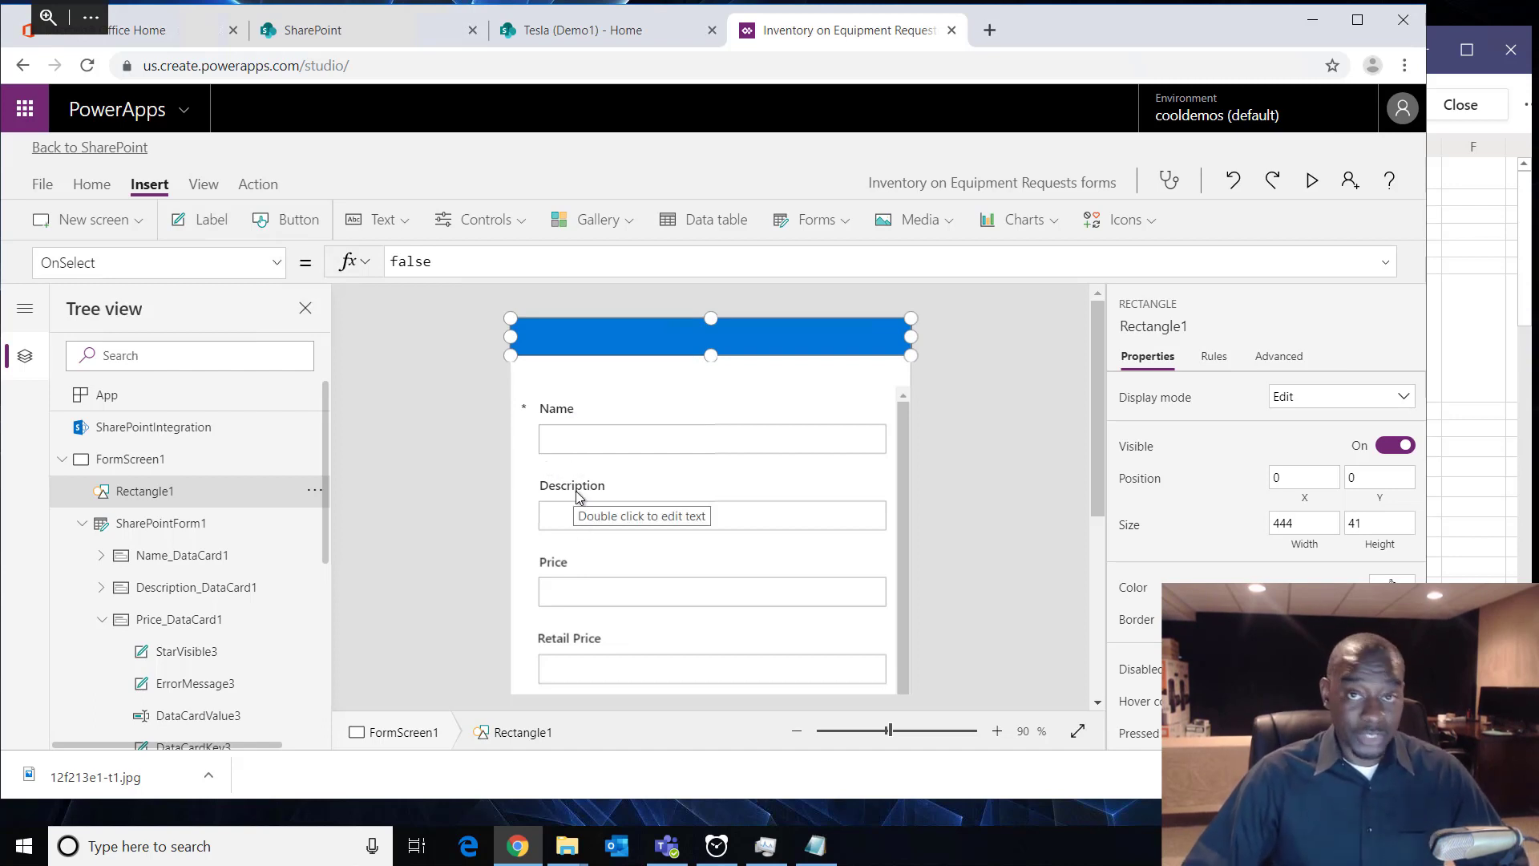
Inspect the Name and Description cards below the new header bar.
{"action": "left_click", "coordinate": [554, 425]}
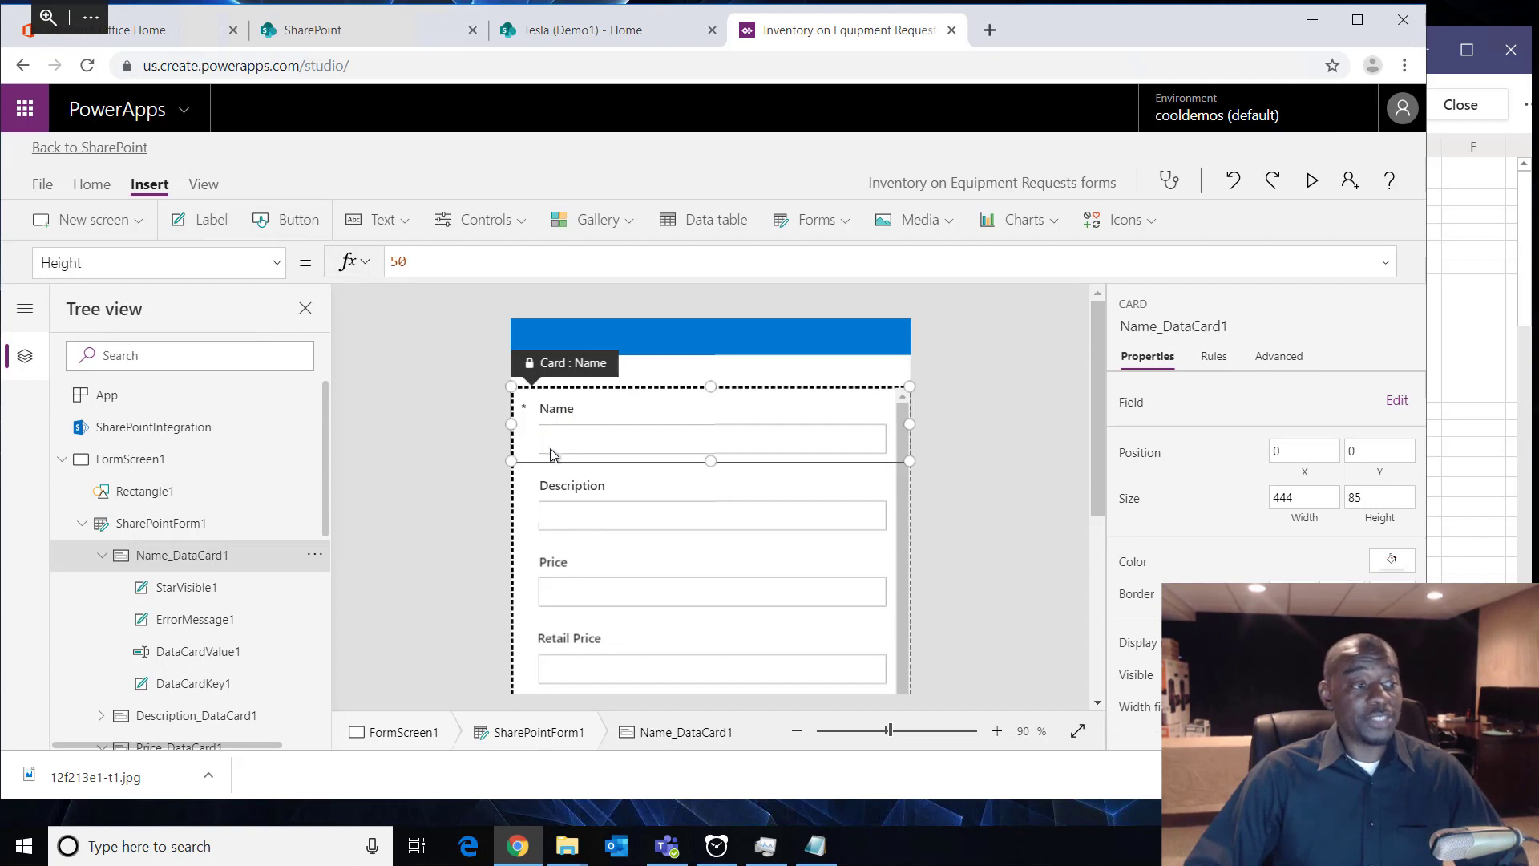
{"action": "left_click", "coordinate": [587, 505]}
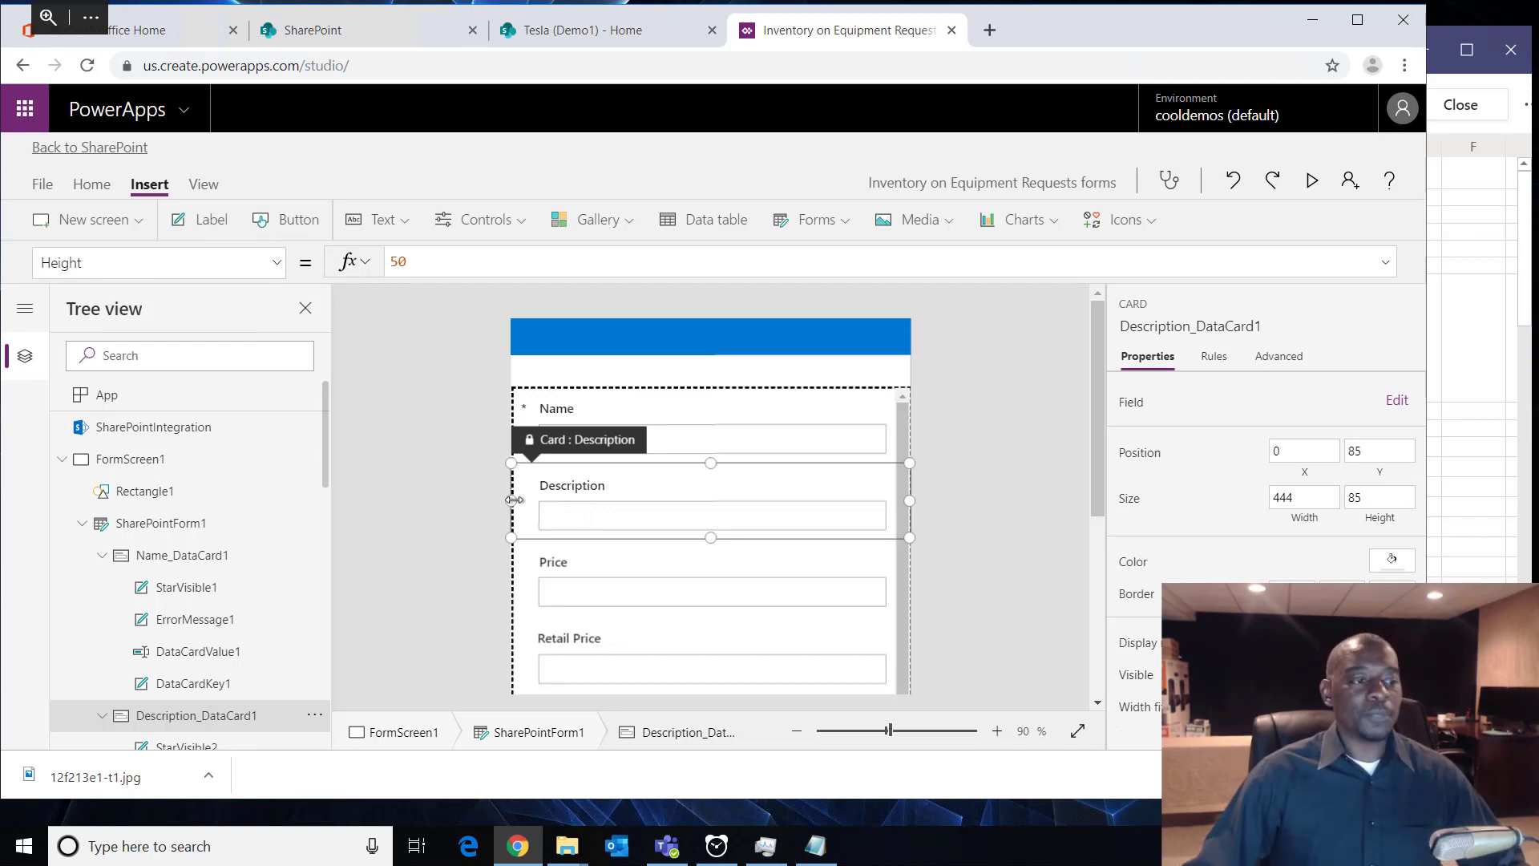
{"action": "left_click", "coordinate": [951, 495]}
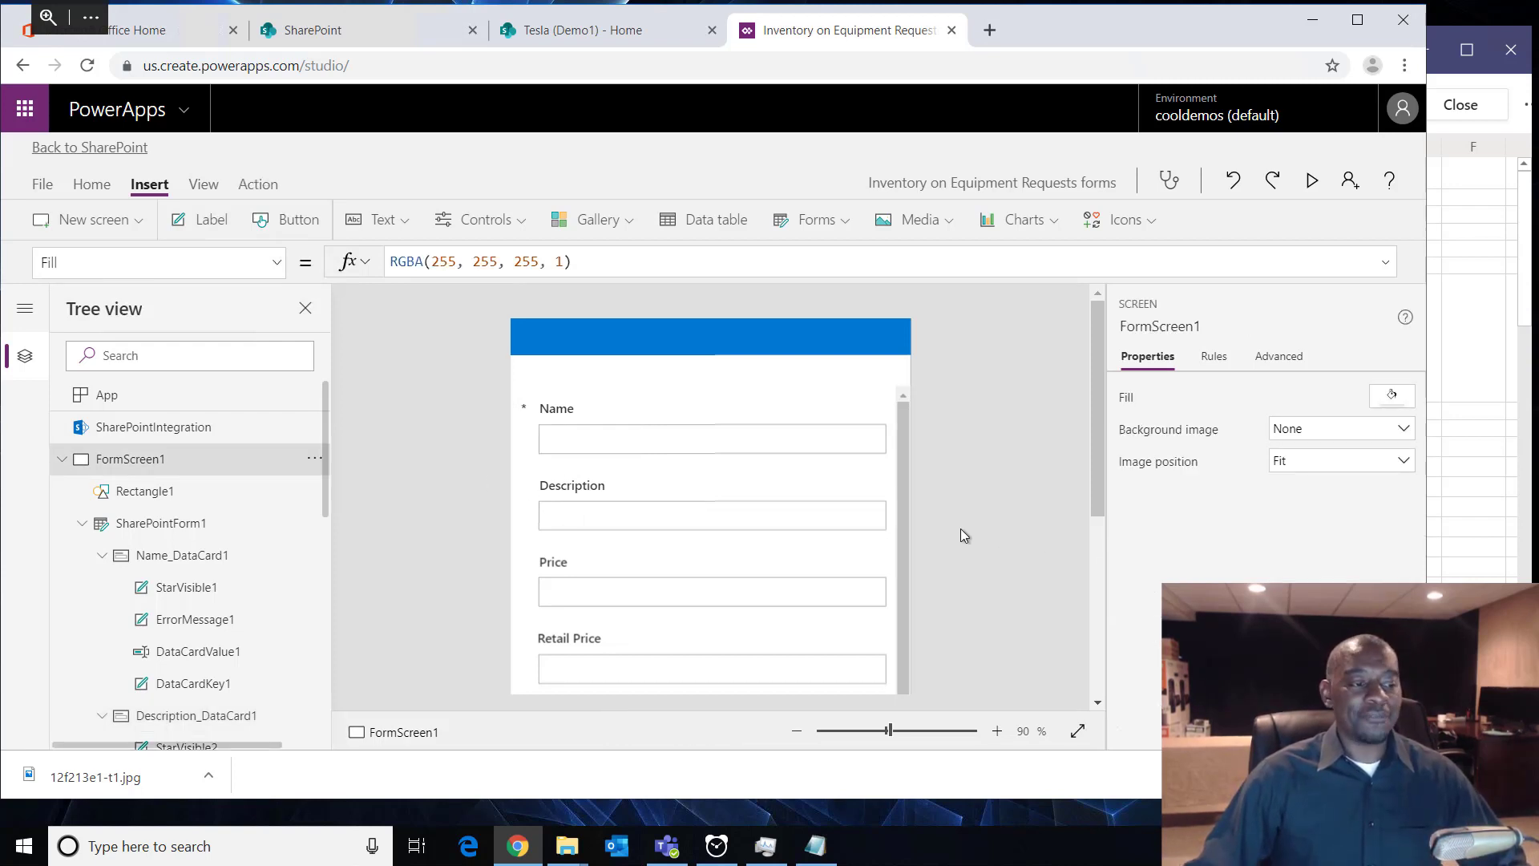
{"action": "scroll", "coordinate": [875, 537], "scroll_direction": "down", "scroll_amount": 10}
{"action": "scroll", "coordinate": [874, 538], "scroll_direction": "up", "scroll_amount": 10}
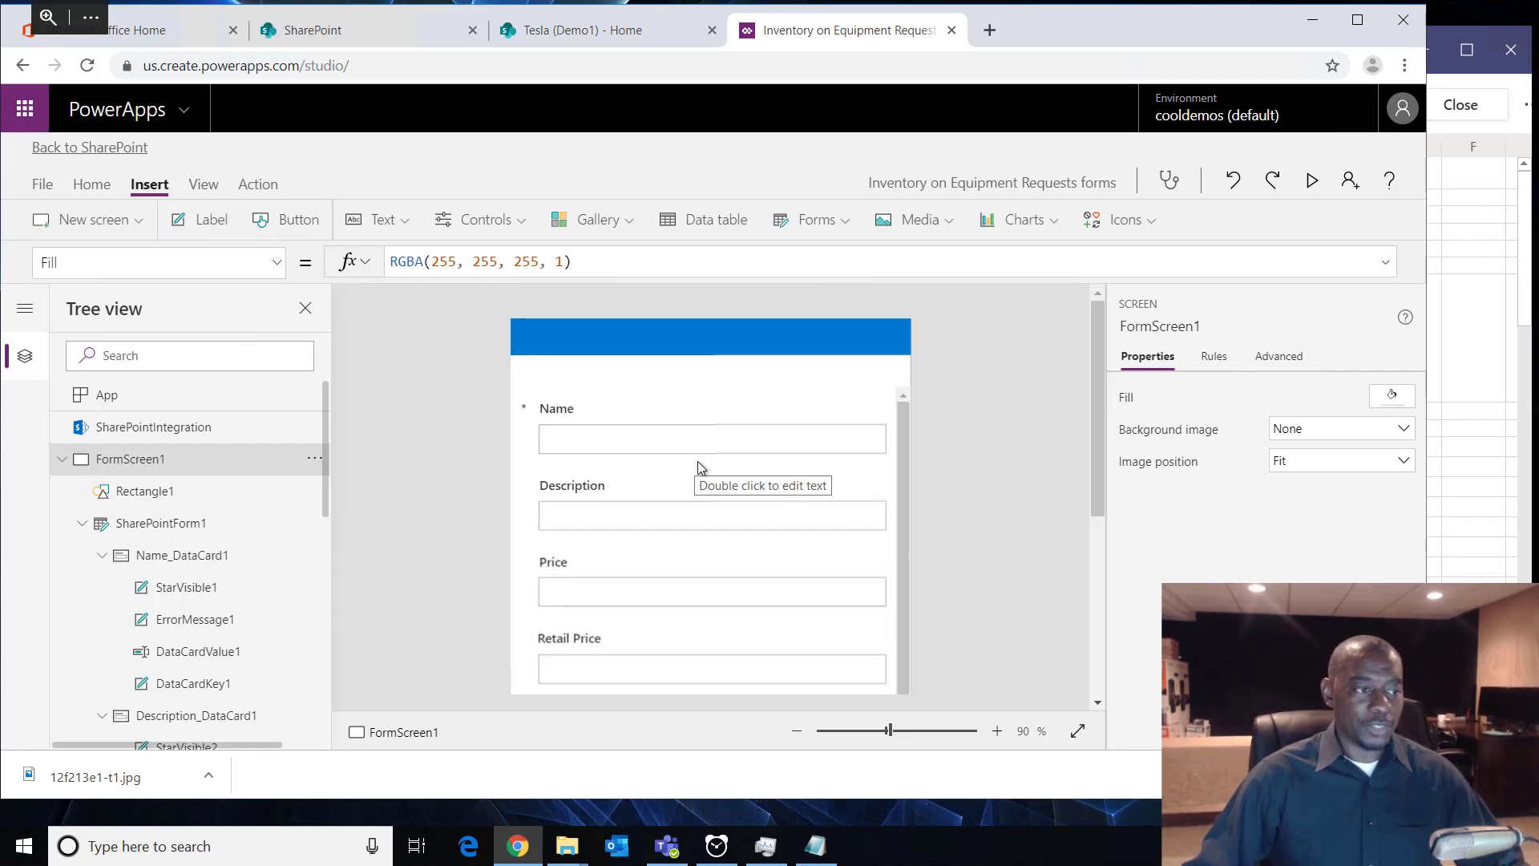
Try the Orange, Red, Purple and Dune themes before reapplying the Office Blue theme.
{"action": "left_click", "coordinate": [92, 189]}
{"action": "left_click", "coordinate": [211, 221]}
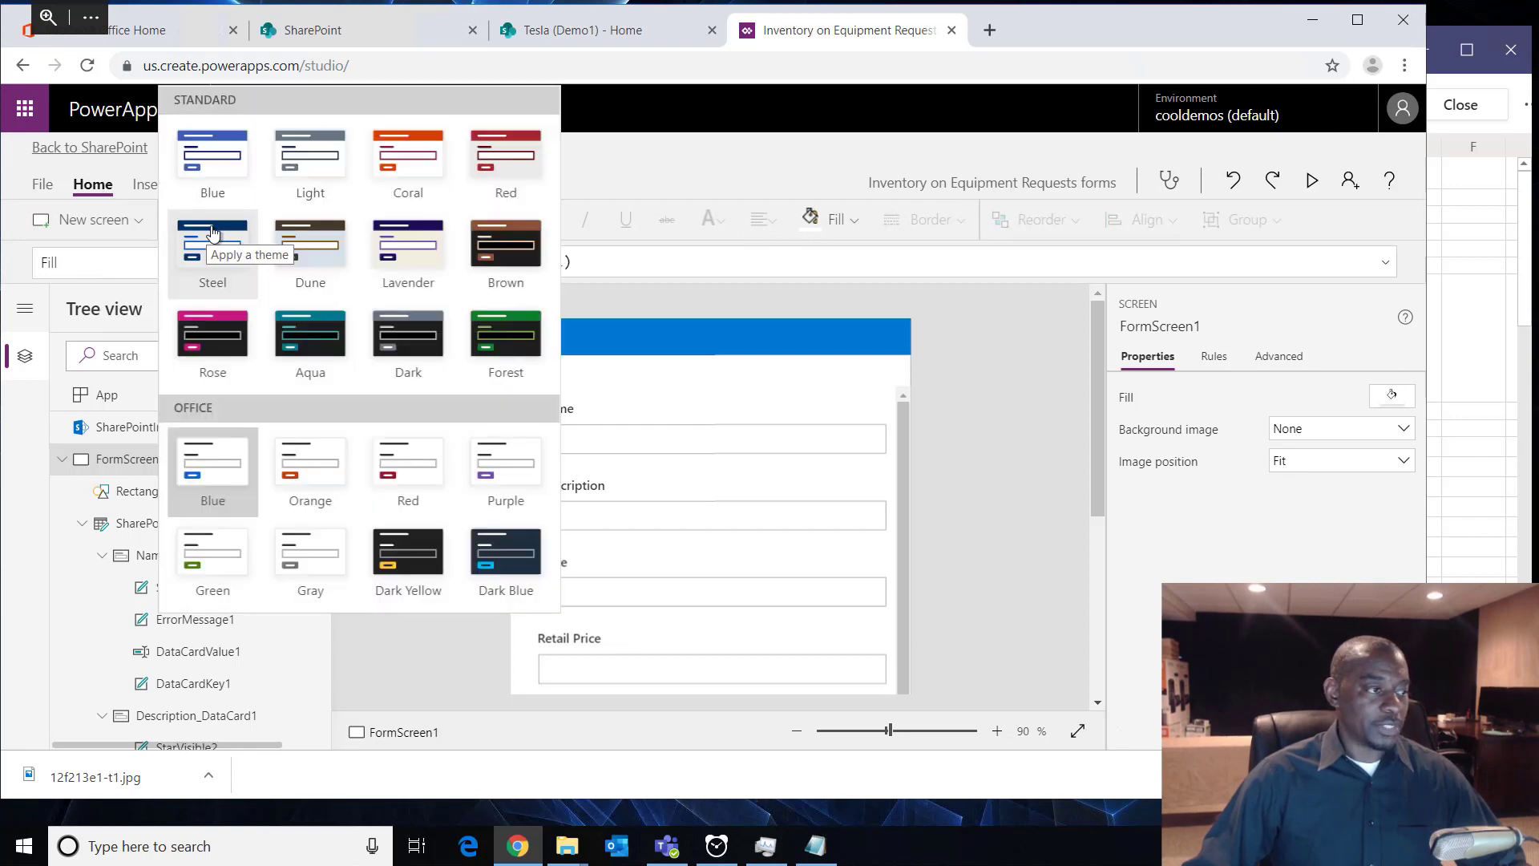
{"action": "left_click", "coordinate": [315, 493]}
{"action": "left_click", "coordinate": [406, 492]}
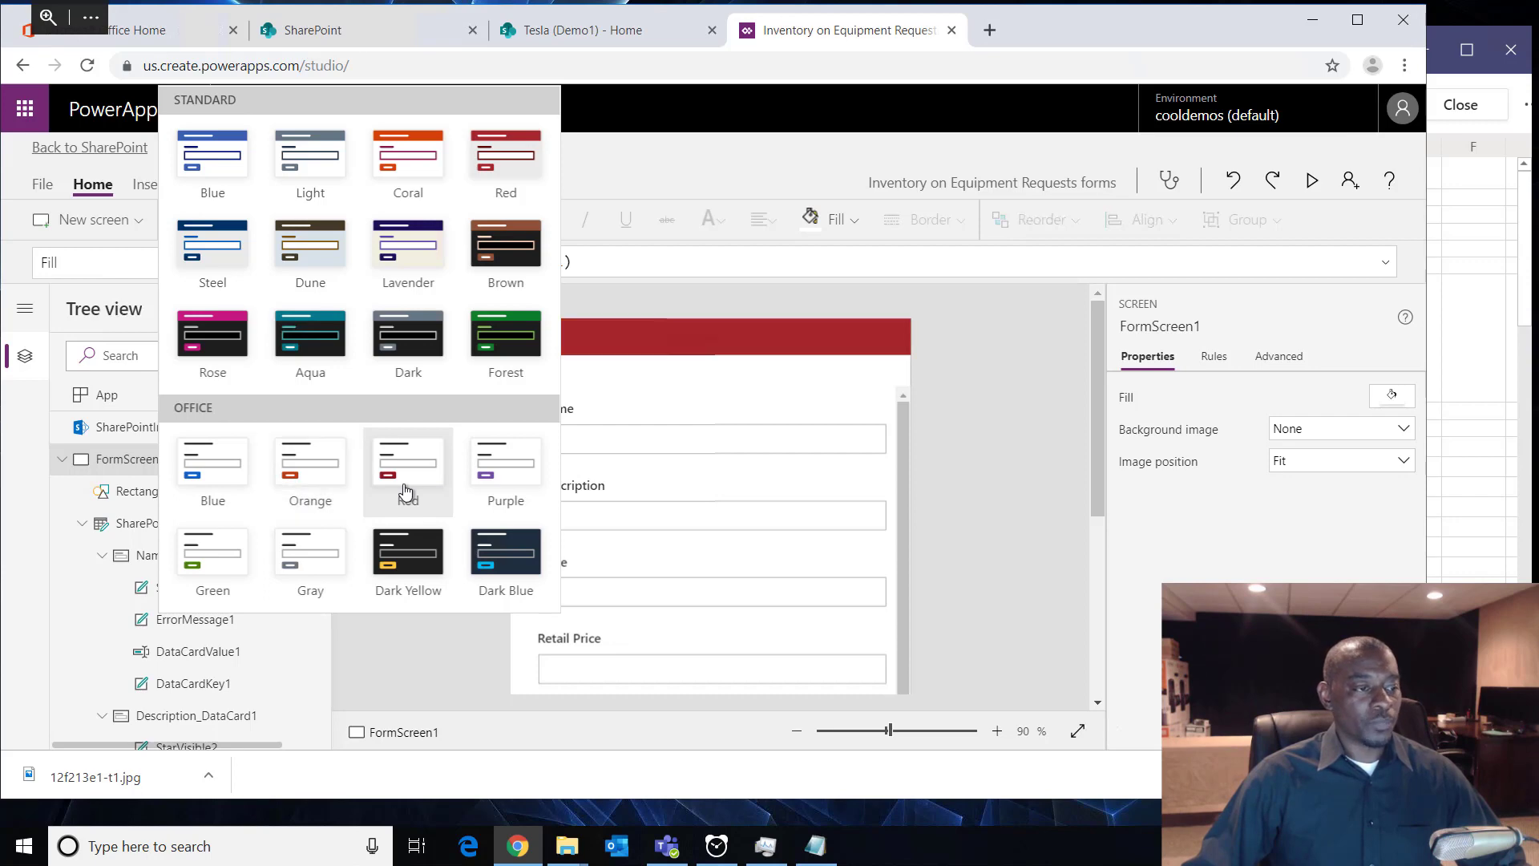
{"action": "left_click", "coordinate": [517, 488]}
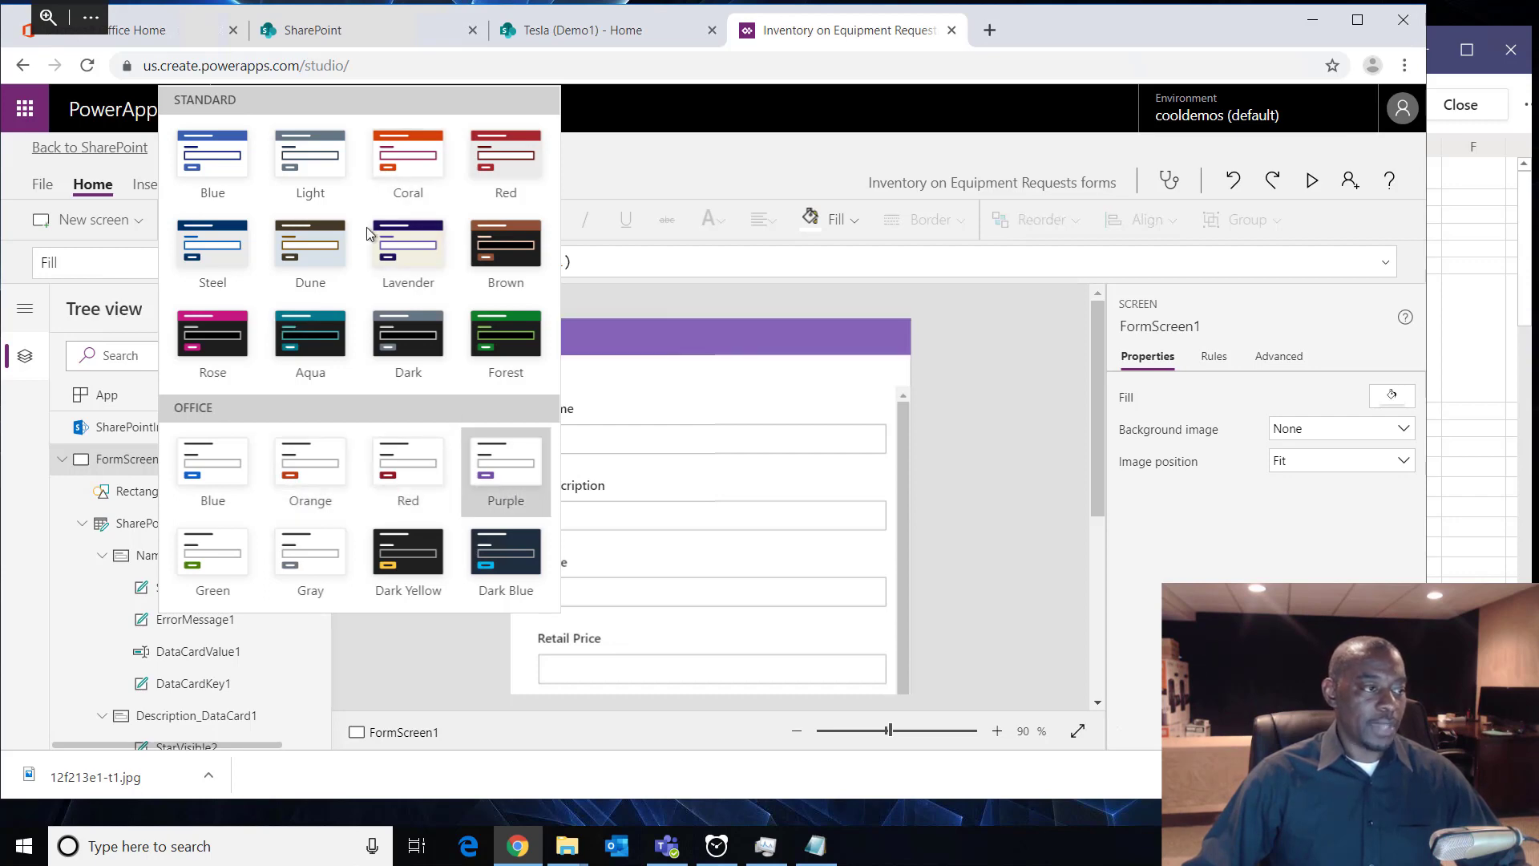
{"action": "left_click", "coordinate": [332, 276]}
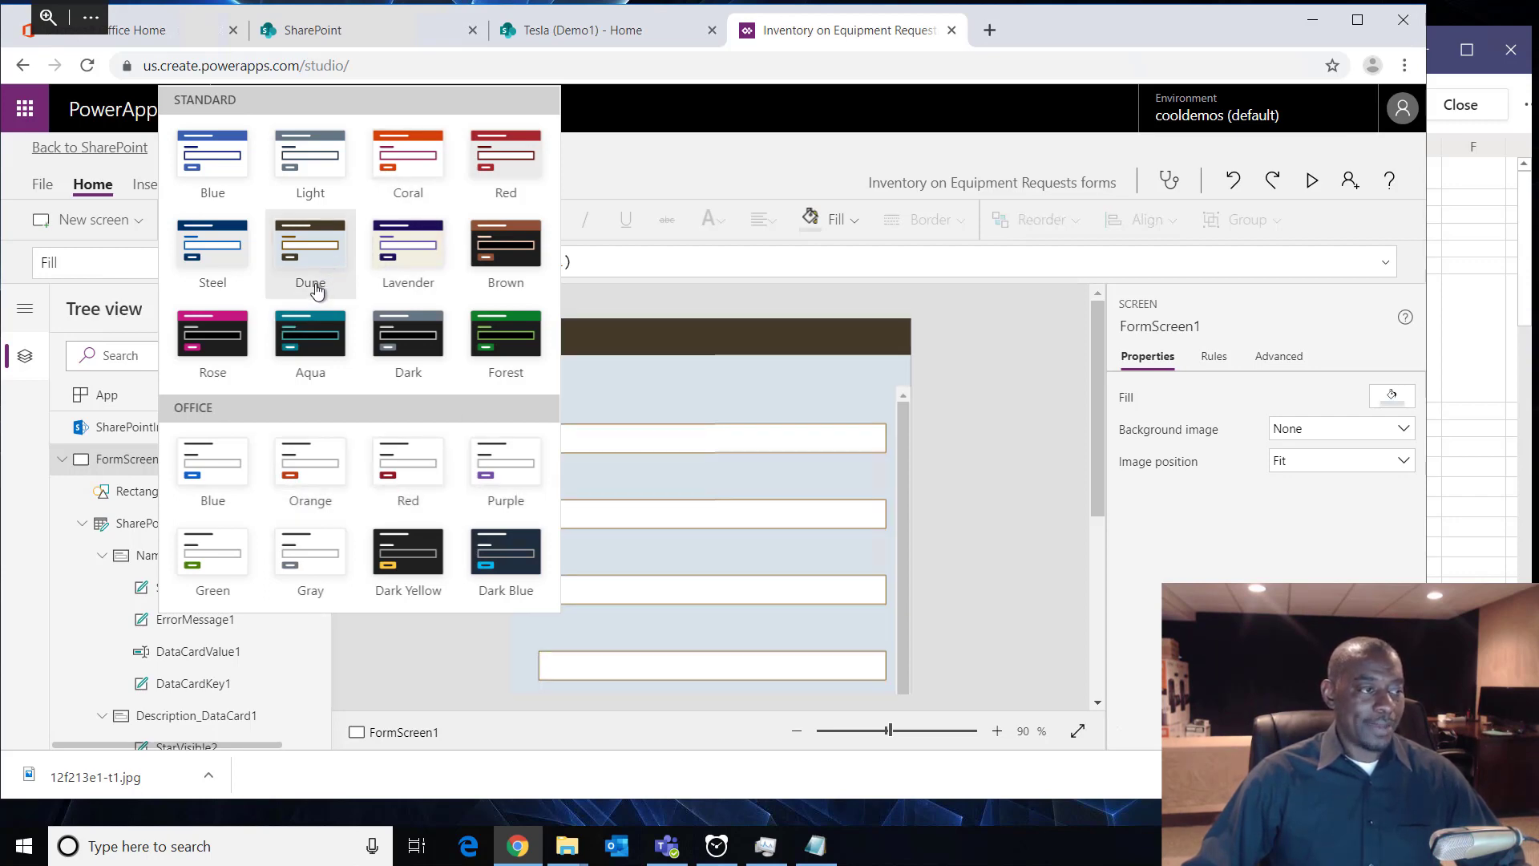
{"action": "left_click", "coordinate": [979, 570]}
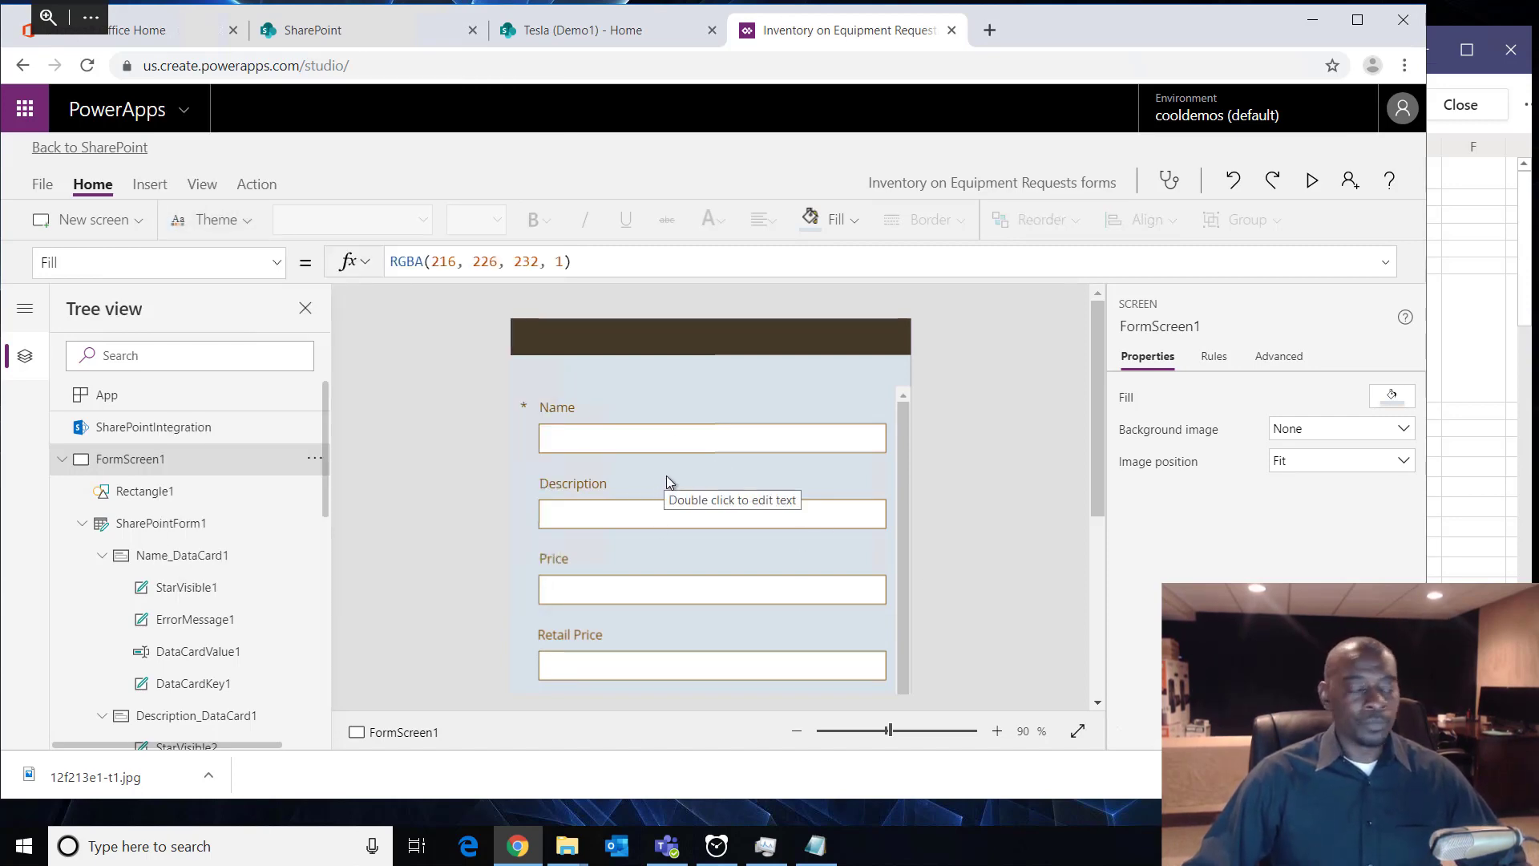
{"action": "left_click", "coordinate": [222, 224]}
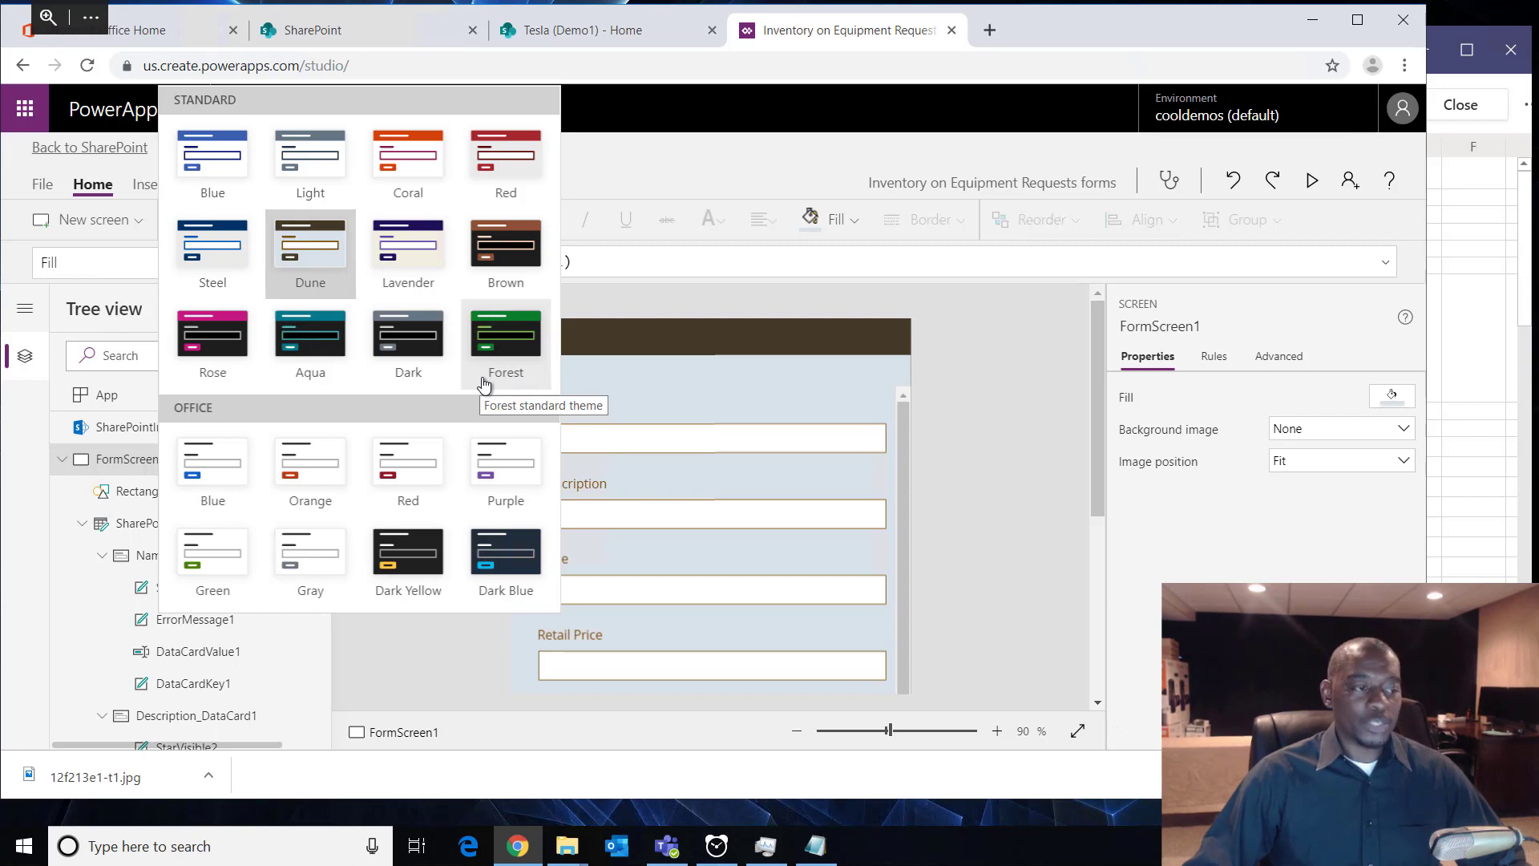
{"action": "left_click", "coordinate": [207, 482]}
{"action": "left_click", "coordinate": [702, 385]}
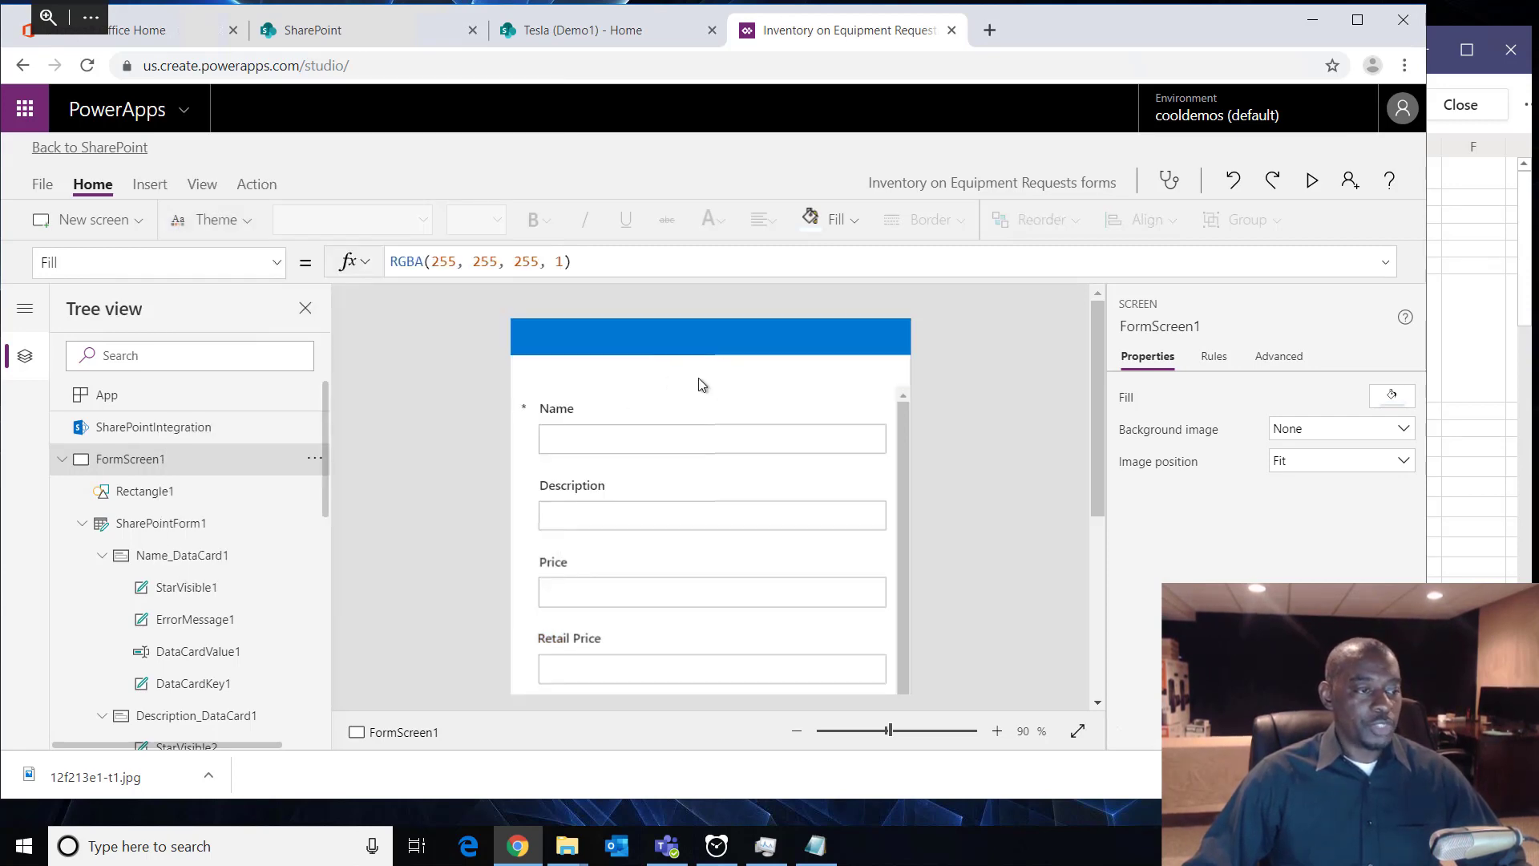
Select the header rectangle and each of the Name, Description, Price and Retail Price cards to inspect their positions and sizes.
{"action": "left_click", "coordinate": [696, 347]}
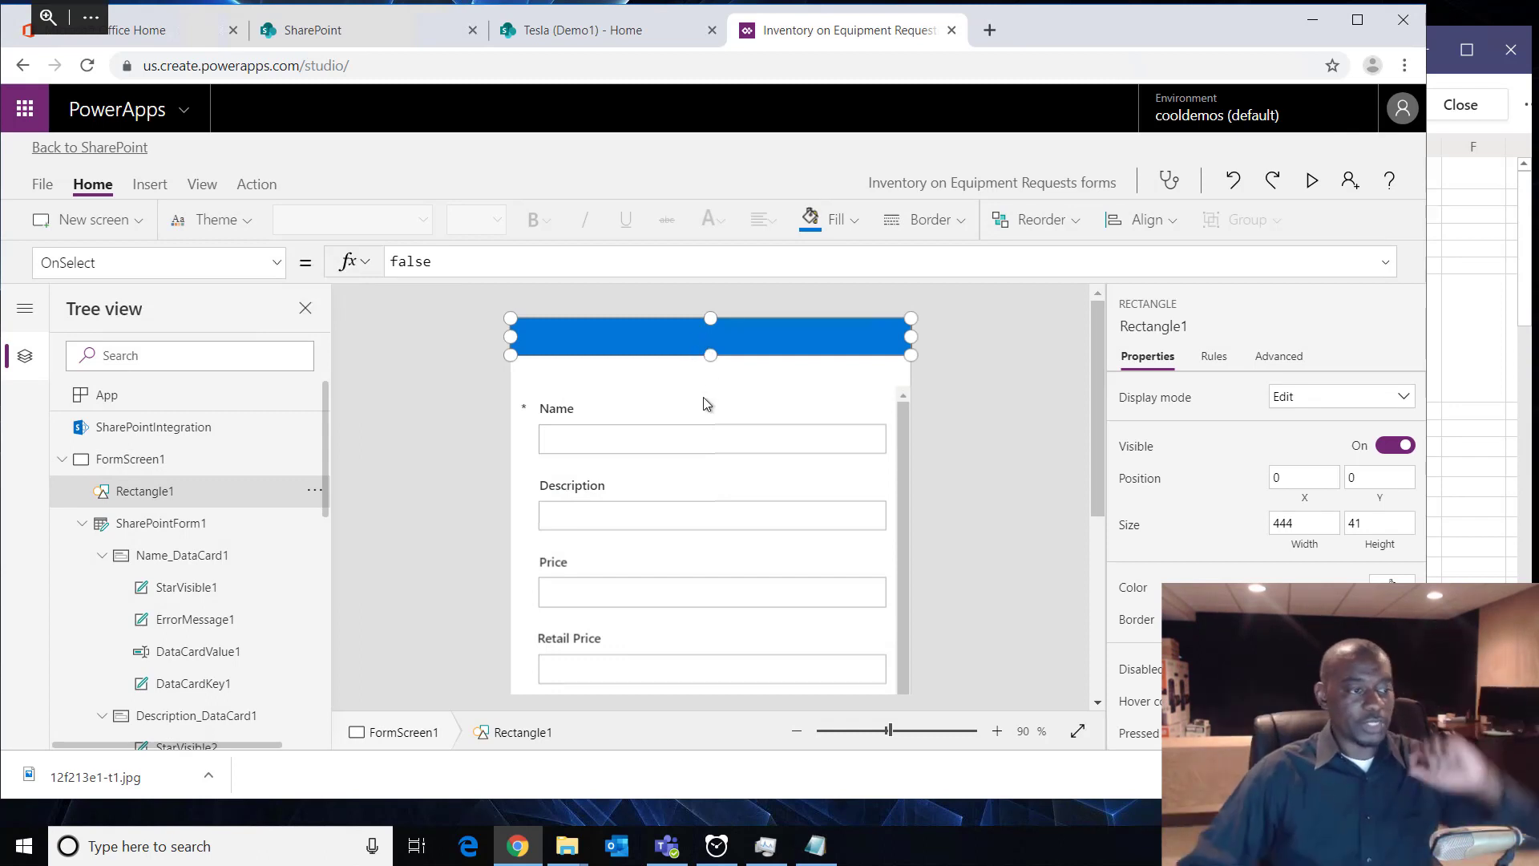
{"action": "scroll", "coordinate": [713, 449], "scroll_direction": "down", "scroll_amount": 5}
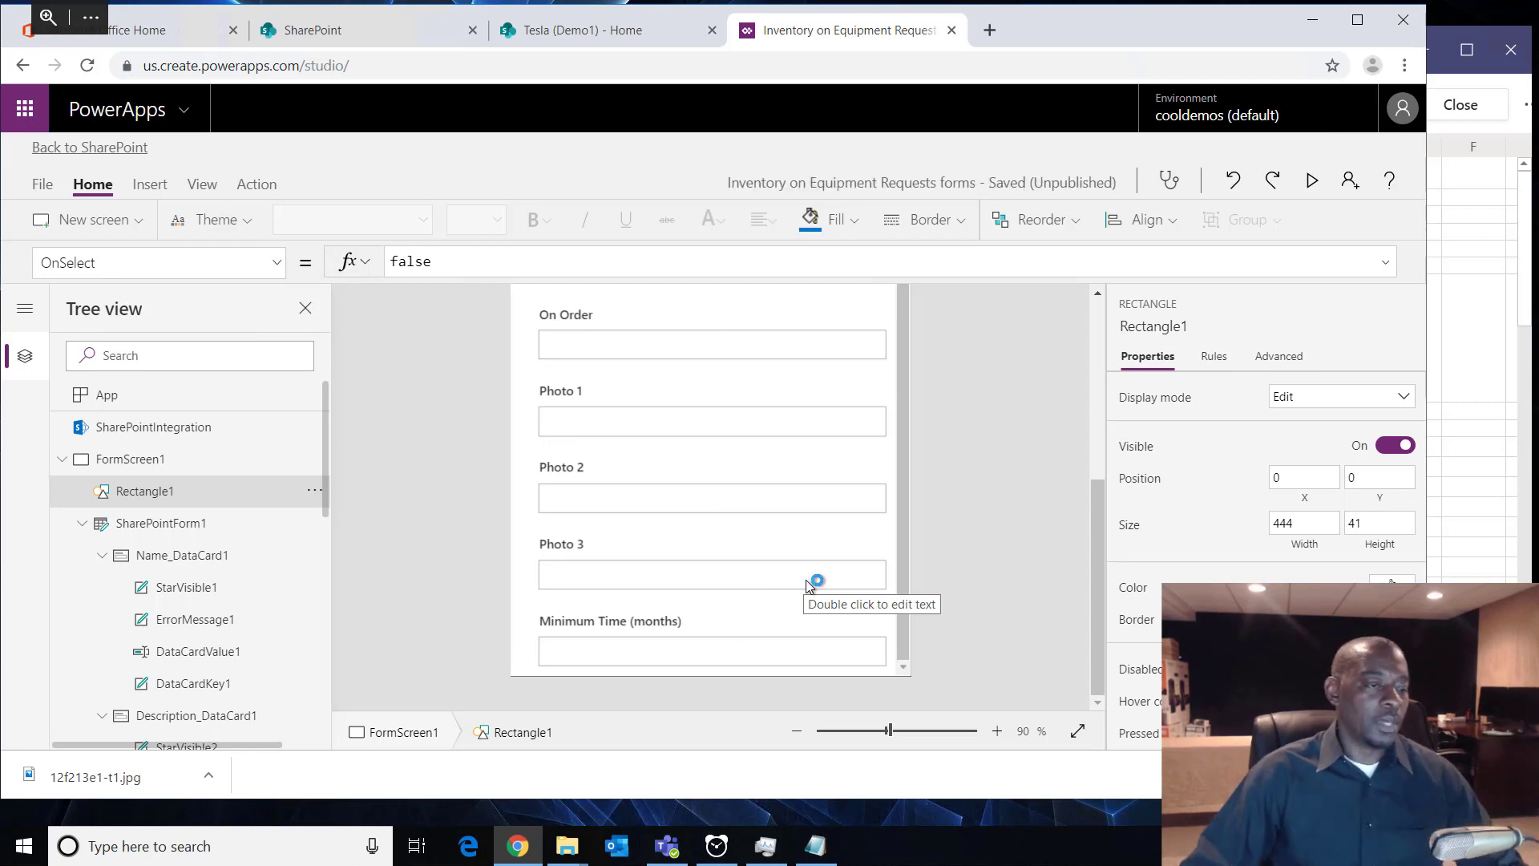
{"action": "scroll", "coordinate": [810, 585], "scroll_direction": "up", "scroll_amount": 6}
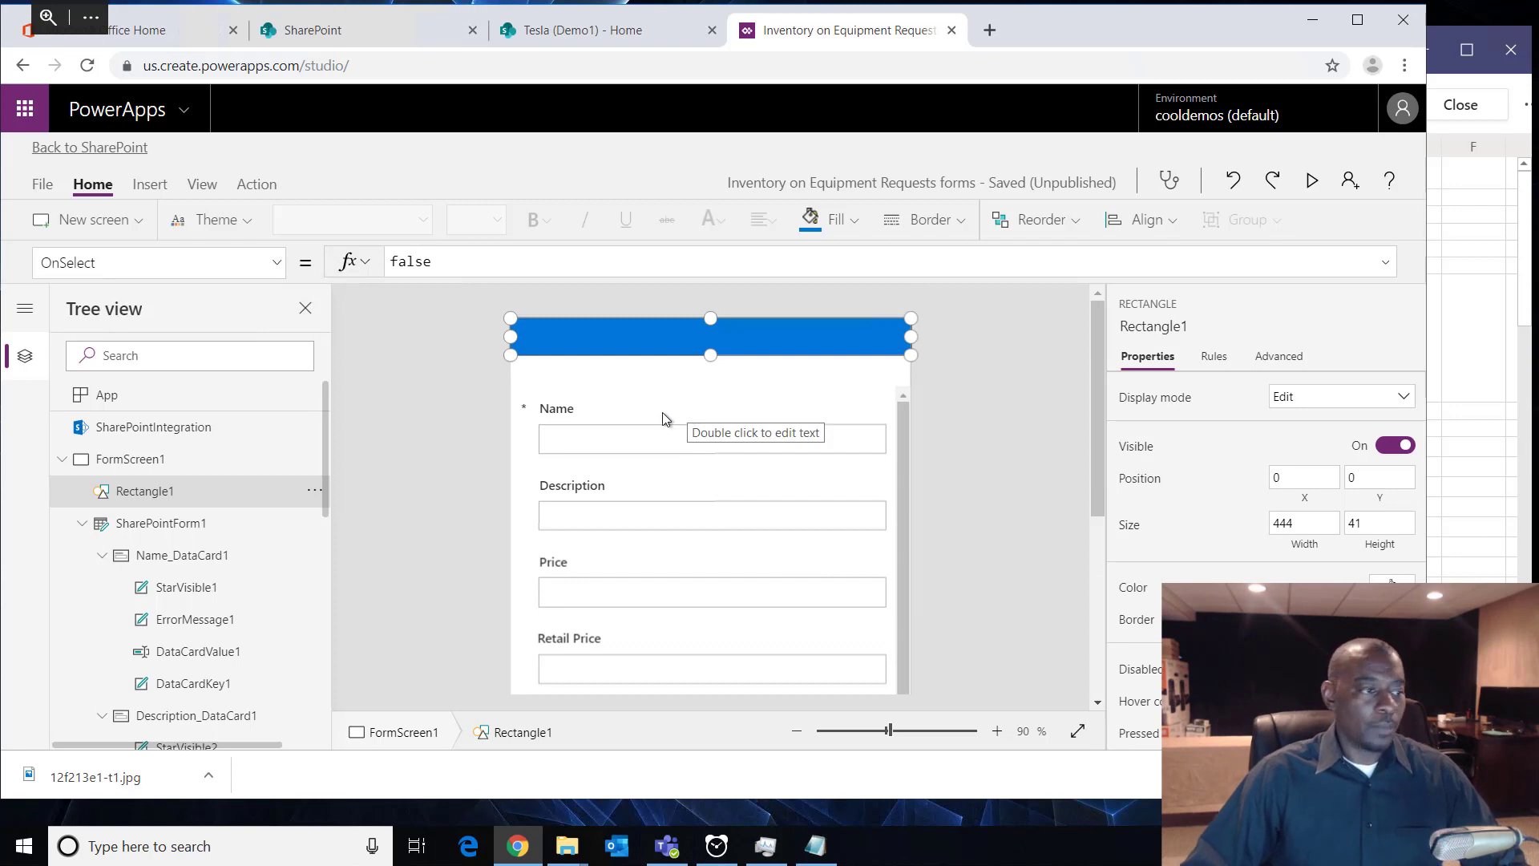
{"action": "left_click", "coordinate": [609, 423]}
{"action": "left_click", "coordinate": [606, 489]}
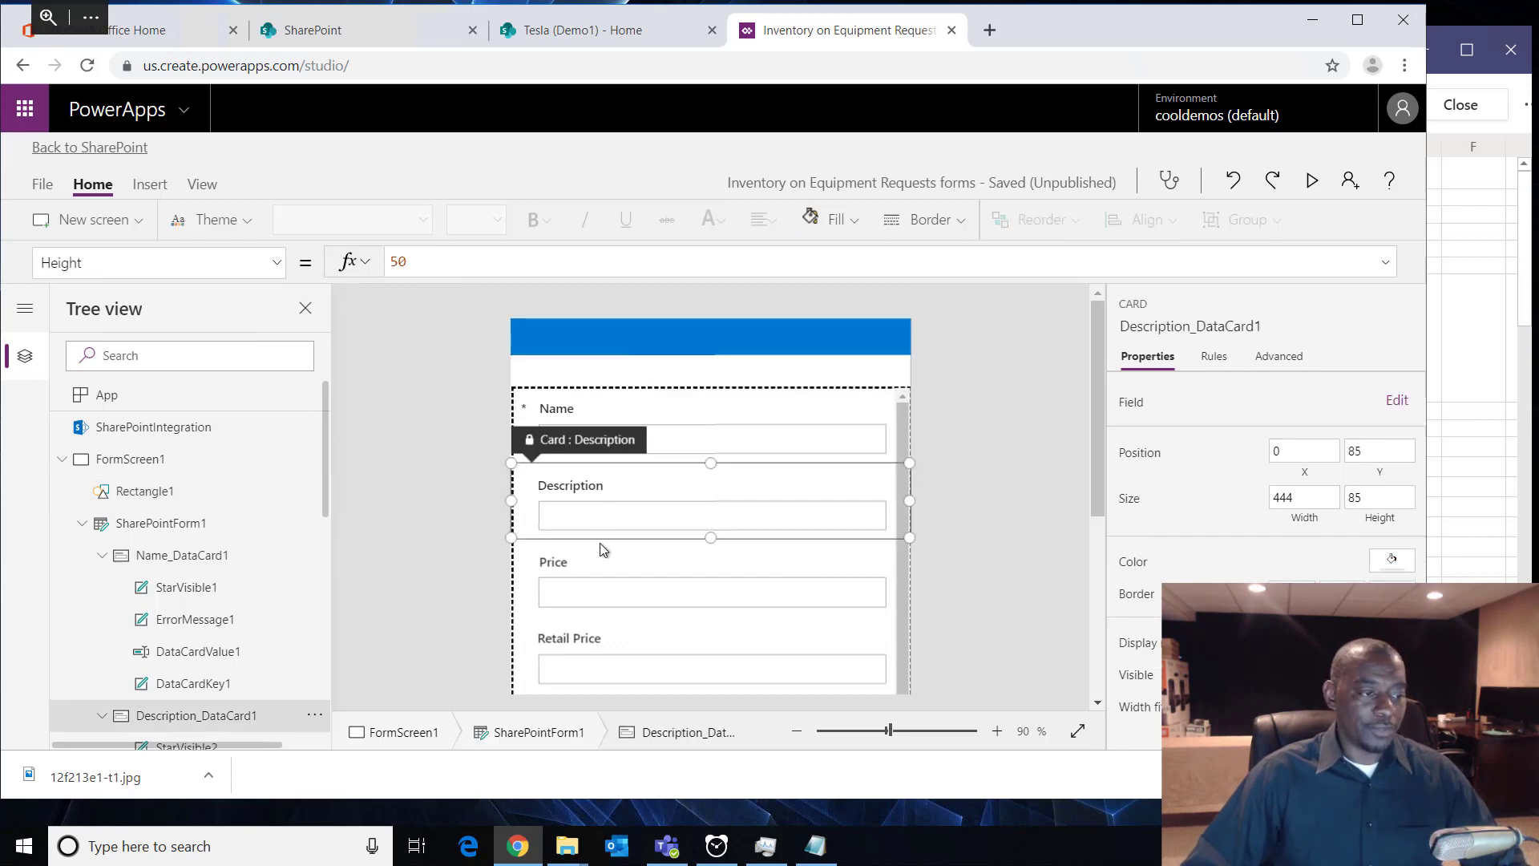
{"action": "left_click", "coordinate": [604, 577]}
{"action": "left_click", "coordinate": [611, 650]}
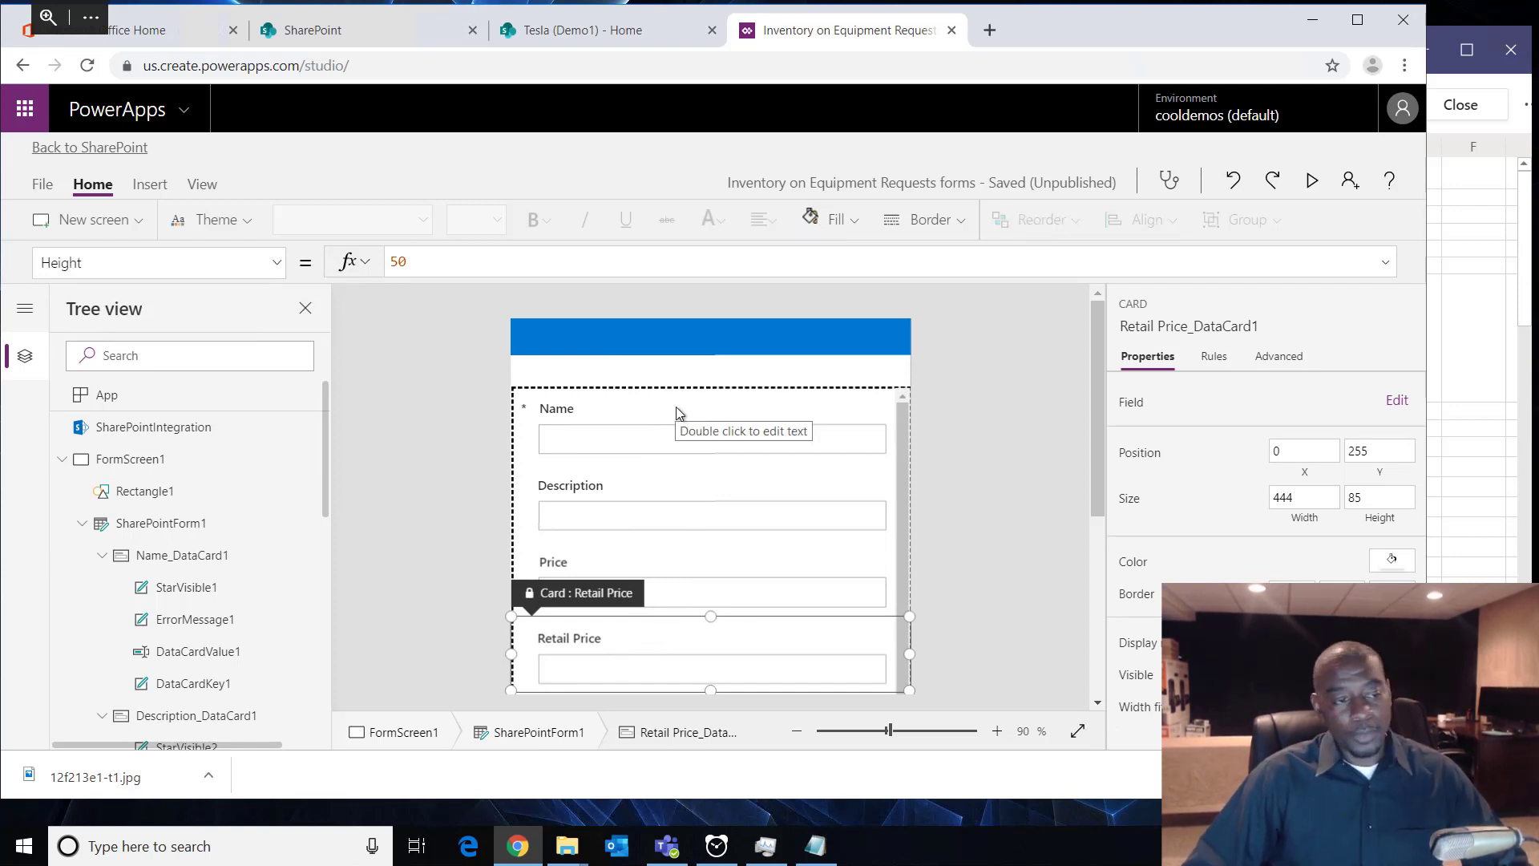
{"action": "left_click", "coordinate": [649, 333]}
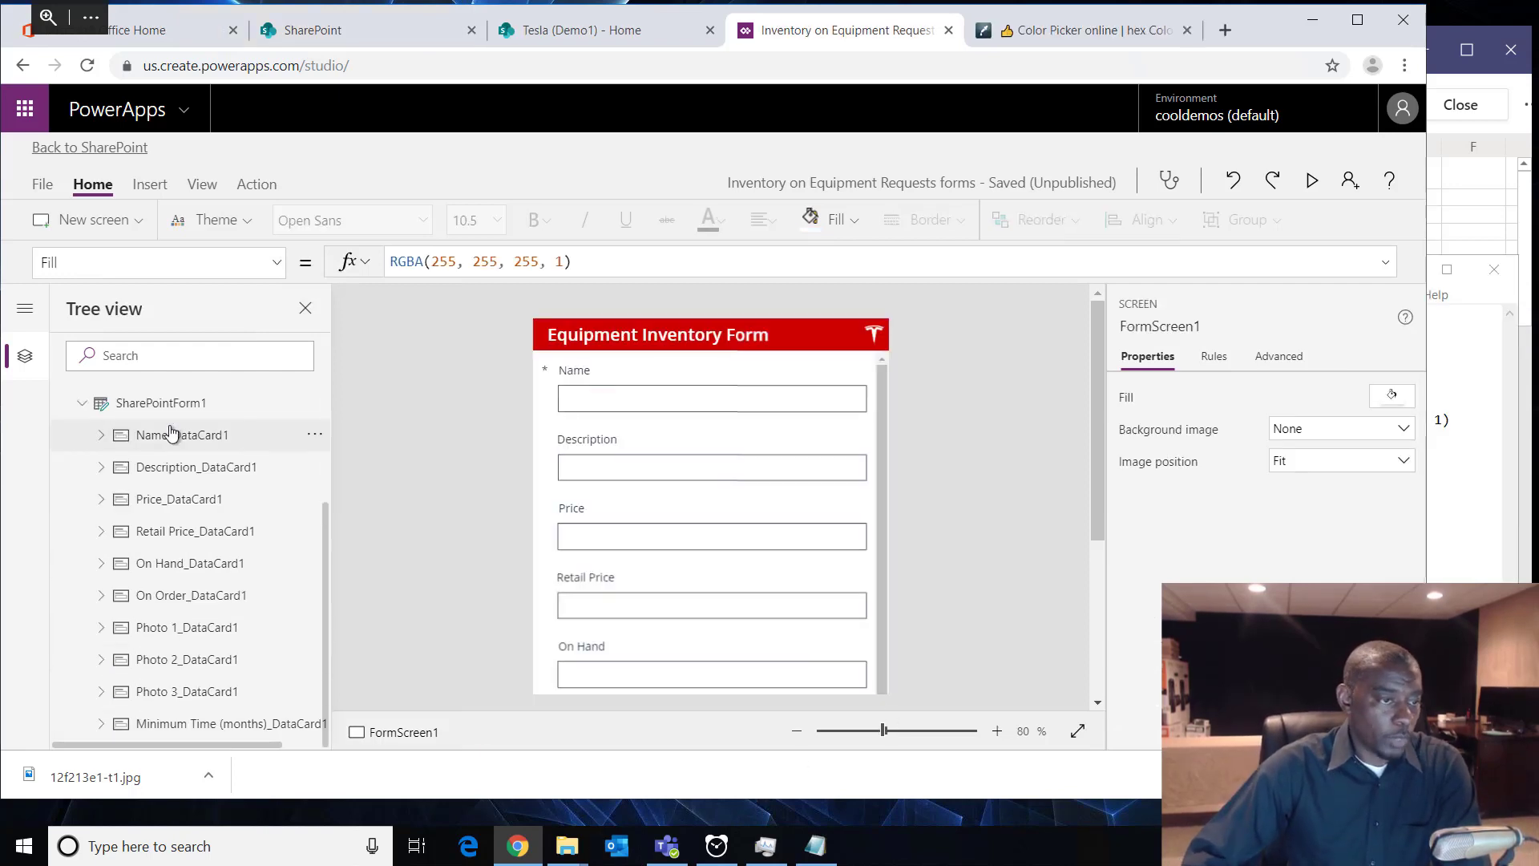
Resize the red header rectangle to 444 by 41.
{"action": "left_click", "coordinate": [811, 345]}
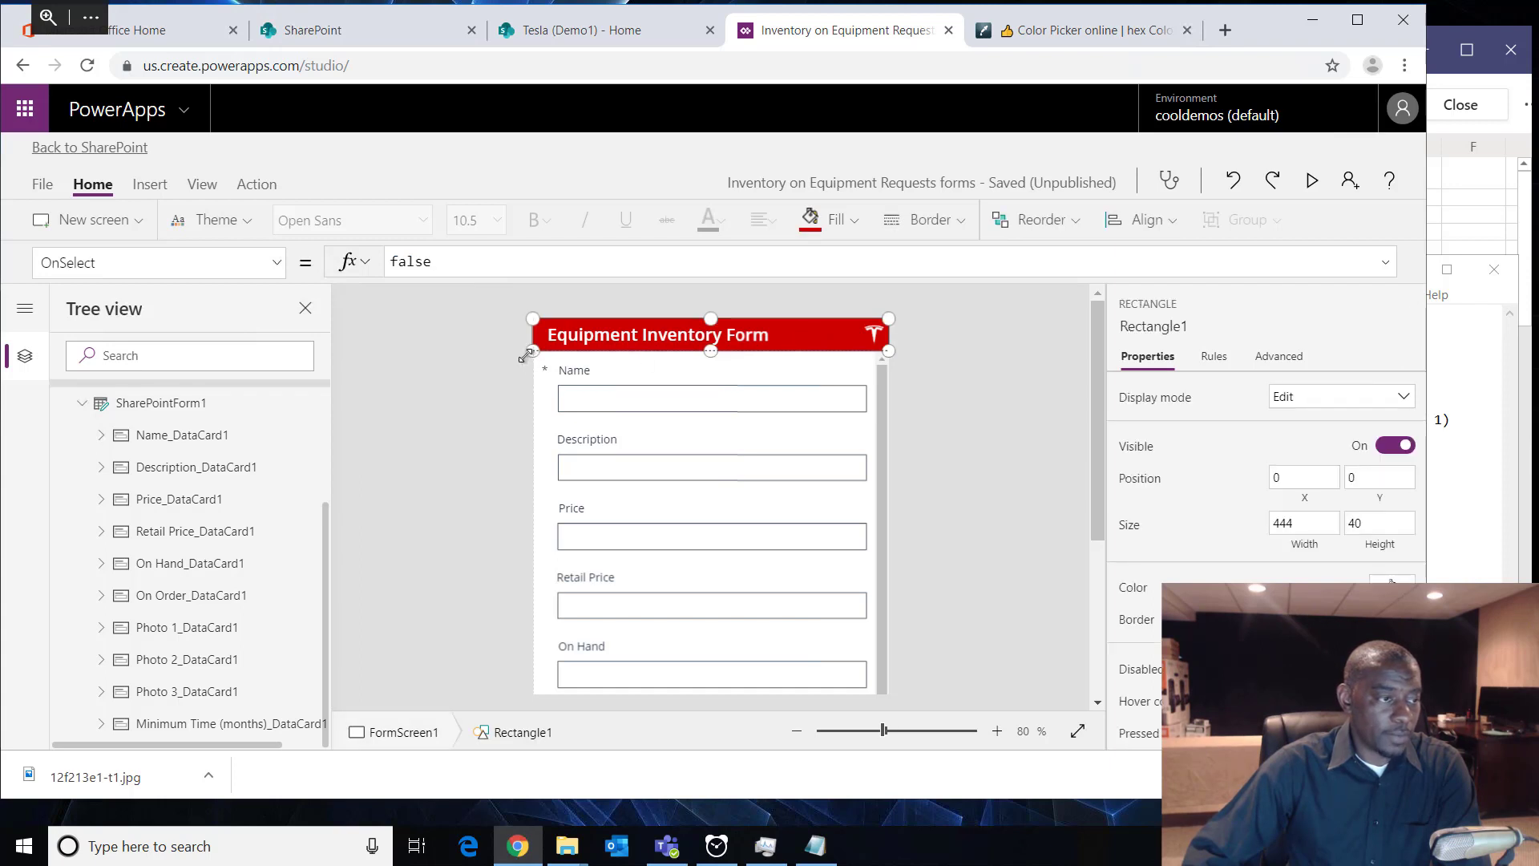
{"action": "left_click_drag", "start_coordinate": [535, 356], "coordinate": [517, 363]}
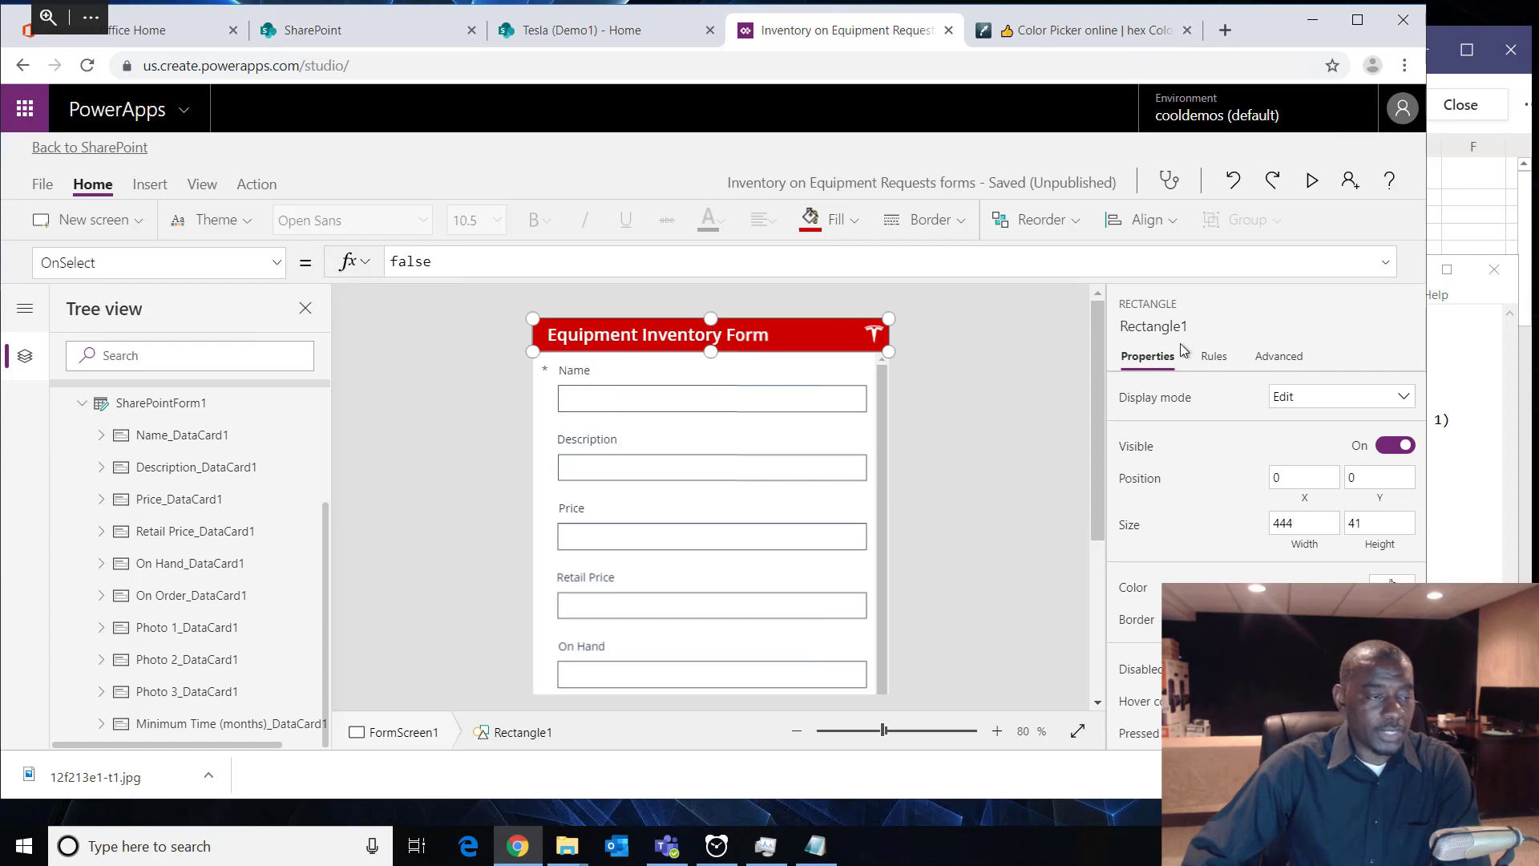
{"action": "left_click", "coordinate": [935, 394]}
Try bolding the Equipment Inventory Form title label.
{"action": "left_click", "coordinate": [719, 344]}
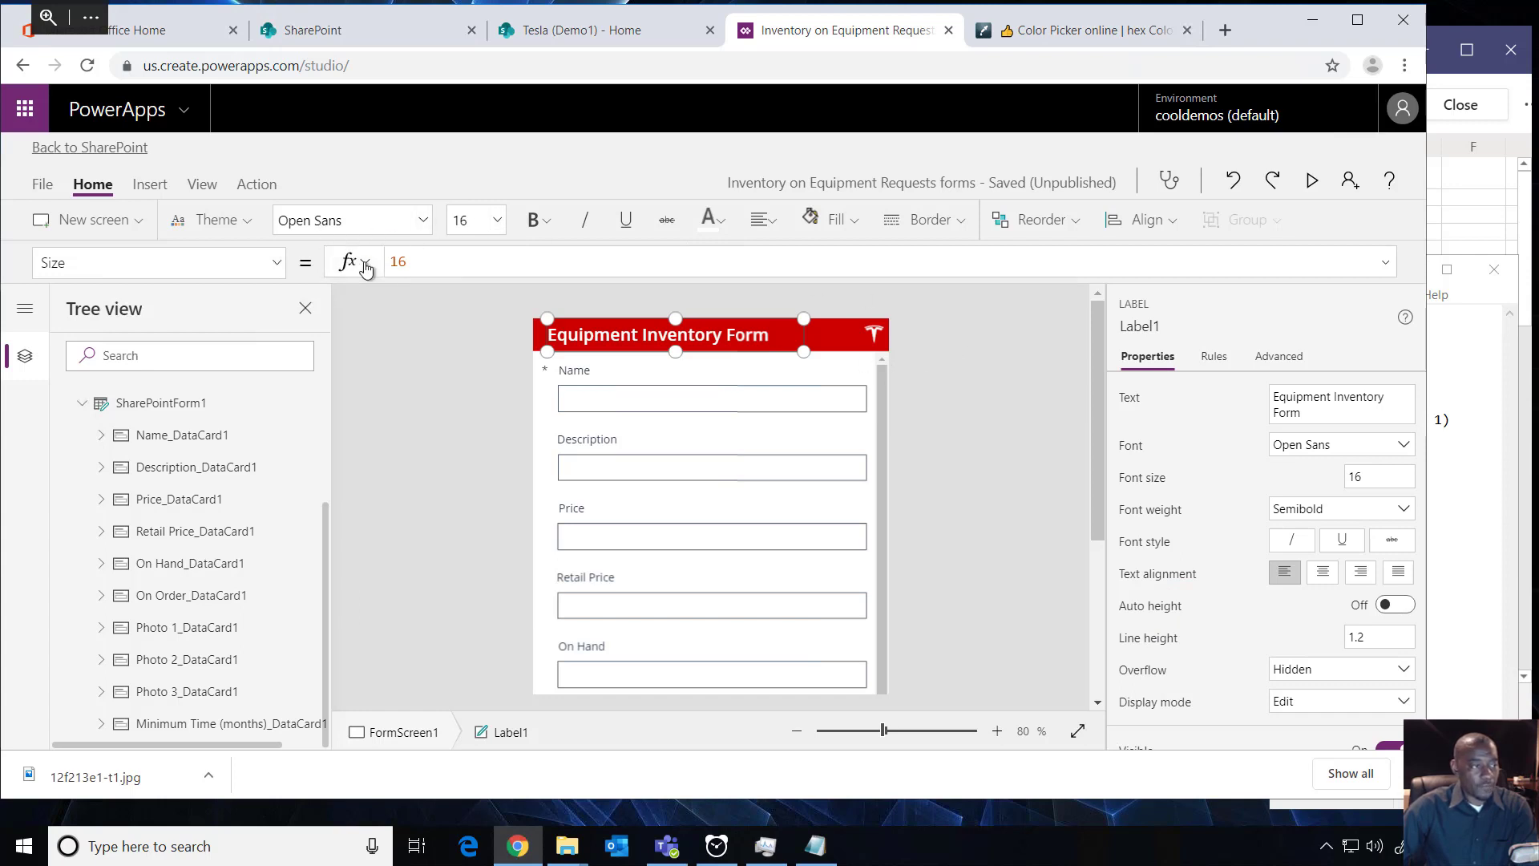
{"action": "left_click", "coordinate": [537, 220]}
{"action": "left_click", "coordinate": [761, 294]}
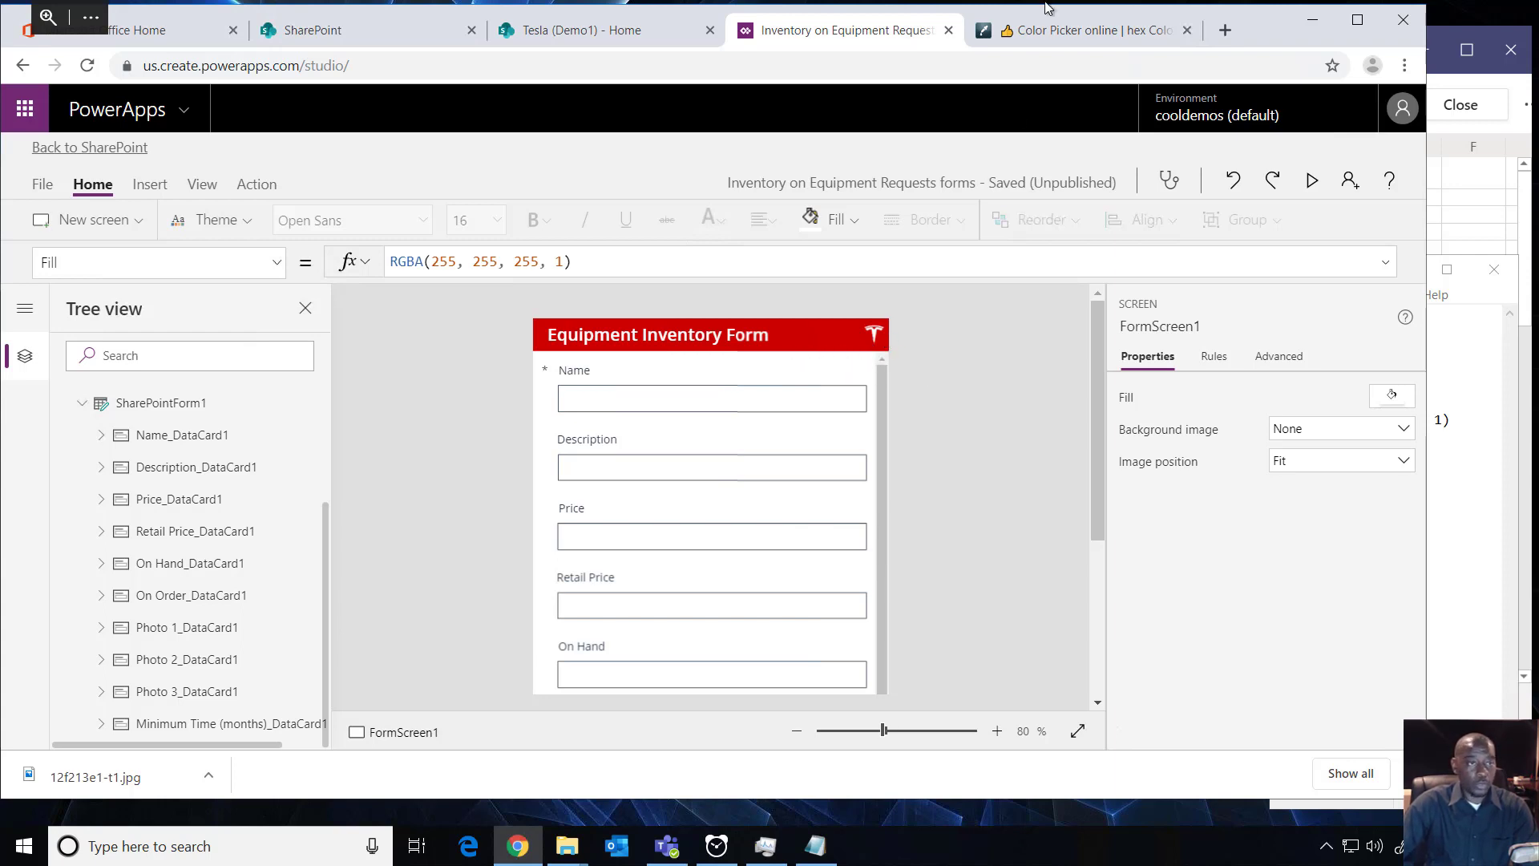
Sample the Tesla logo's red and white colours in the online colour picker tab.
{"action": "left_click", "coordinate": [1053, 31]}
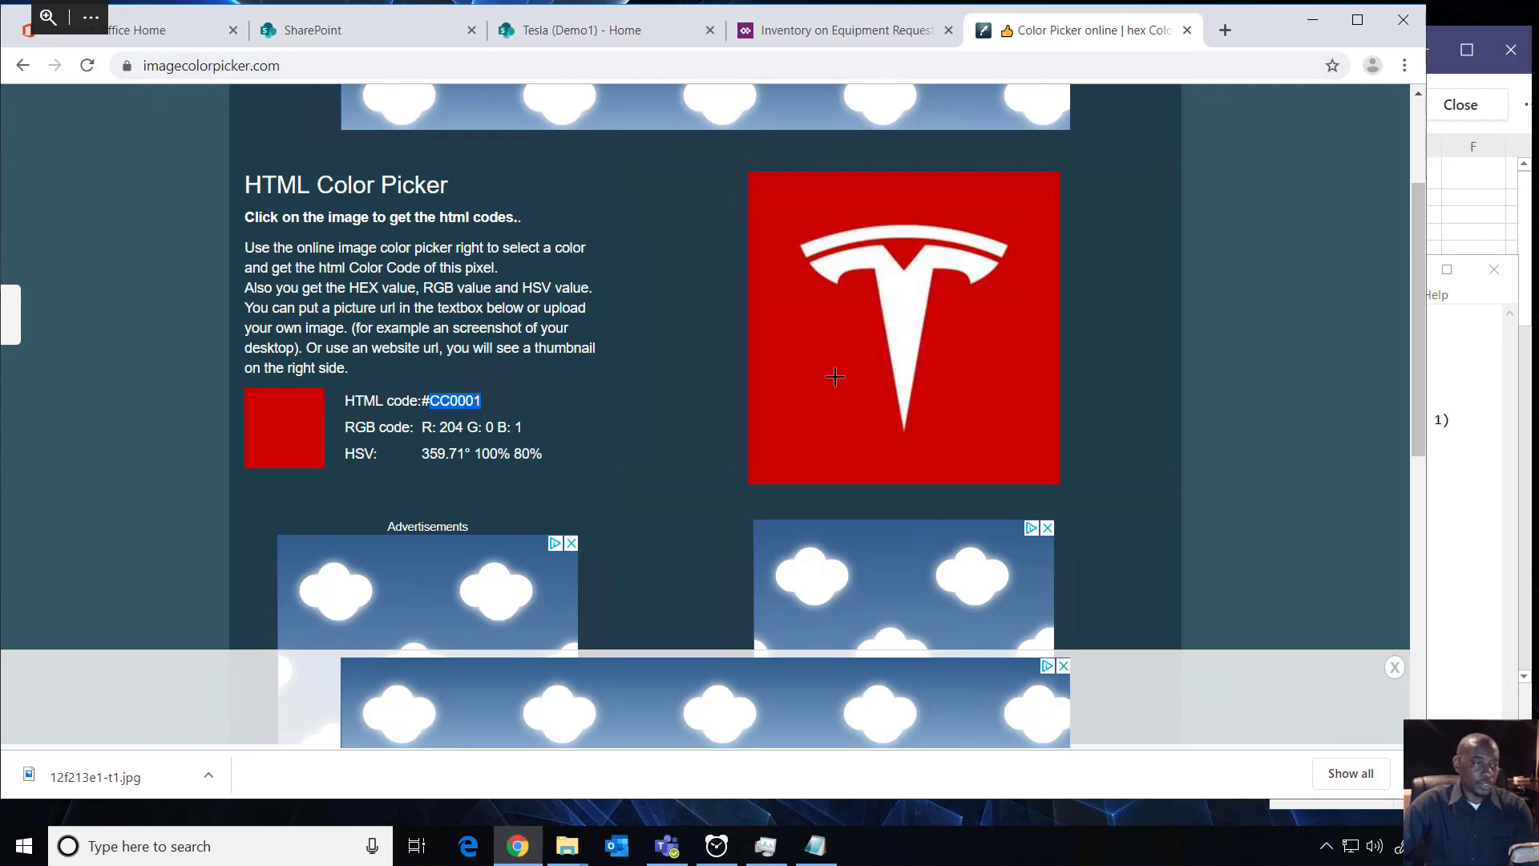
{"action": "left_click", "coordinate": [842, 353]}
{"action": "left_click", "coordinate": [918, 316]}
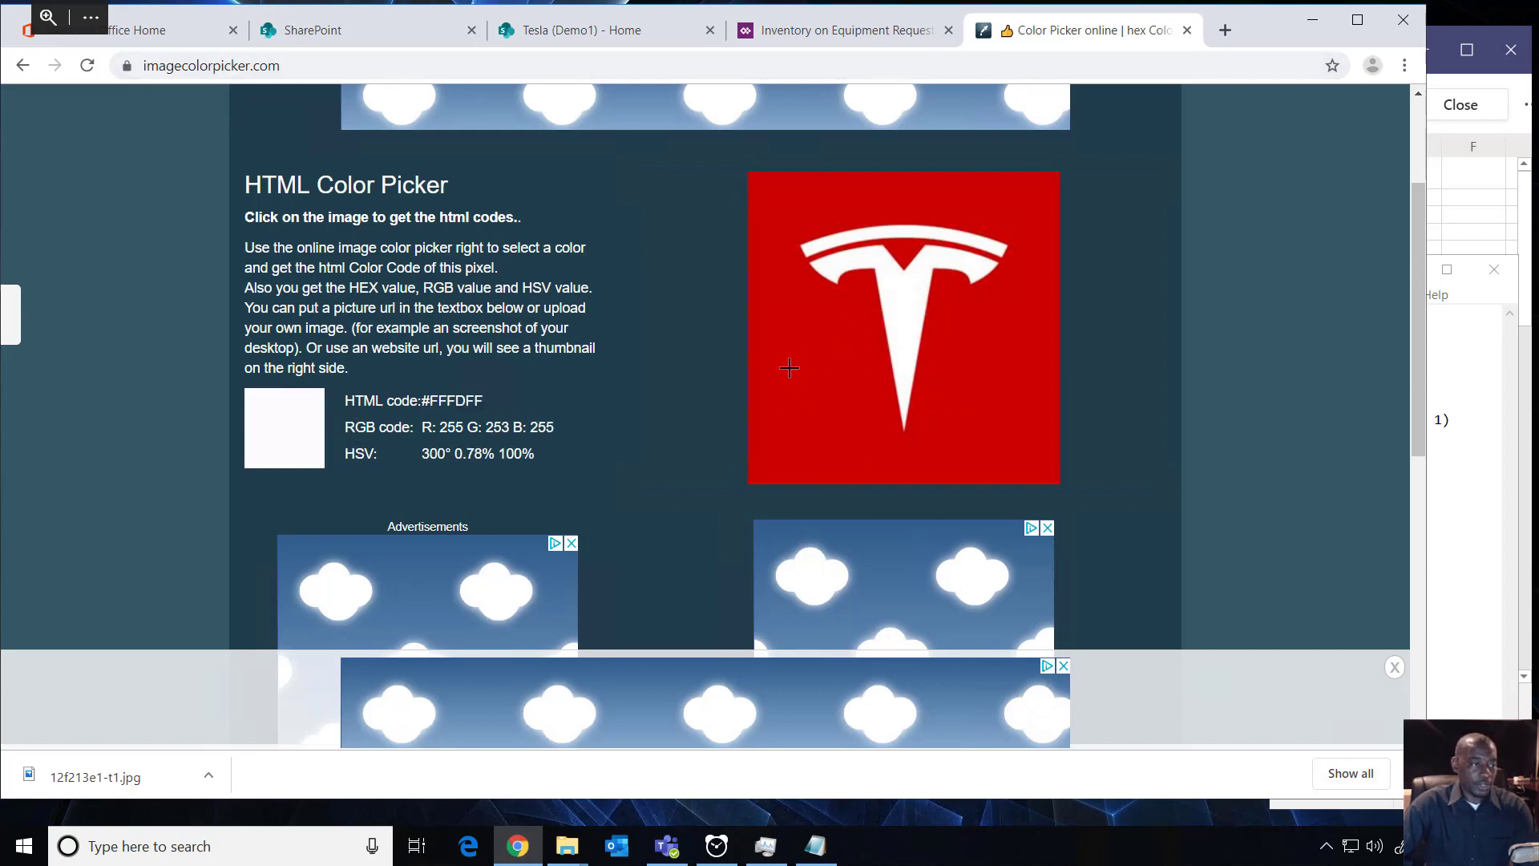
{"action": "left_click", "coordinate": [776, 384]}
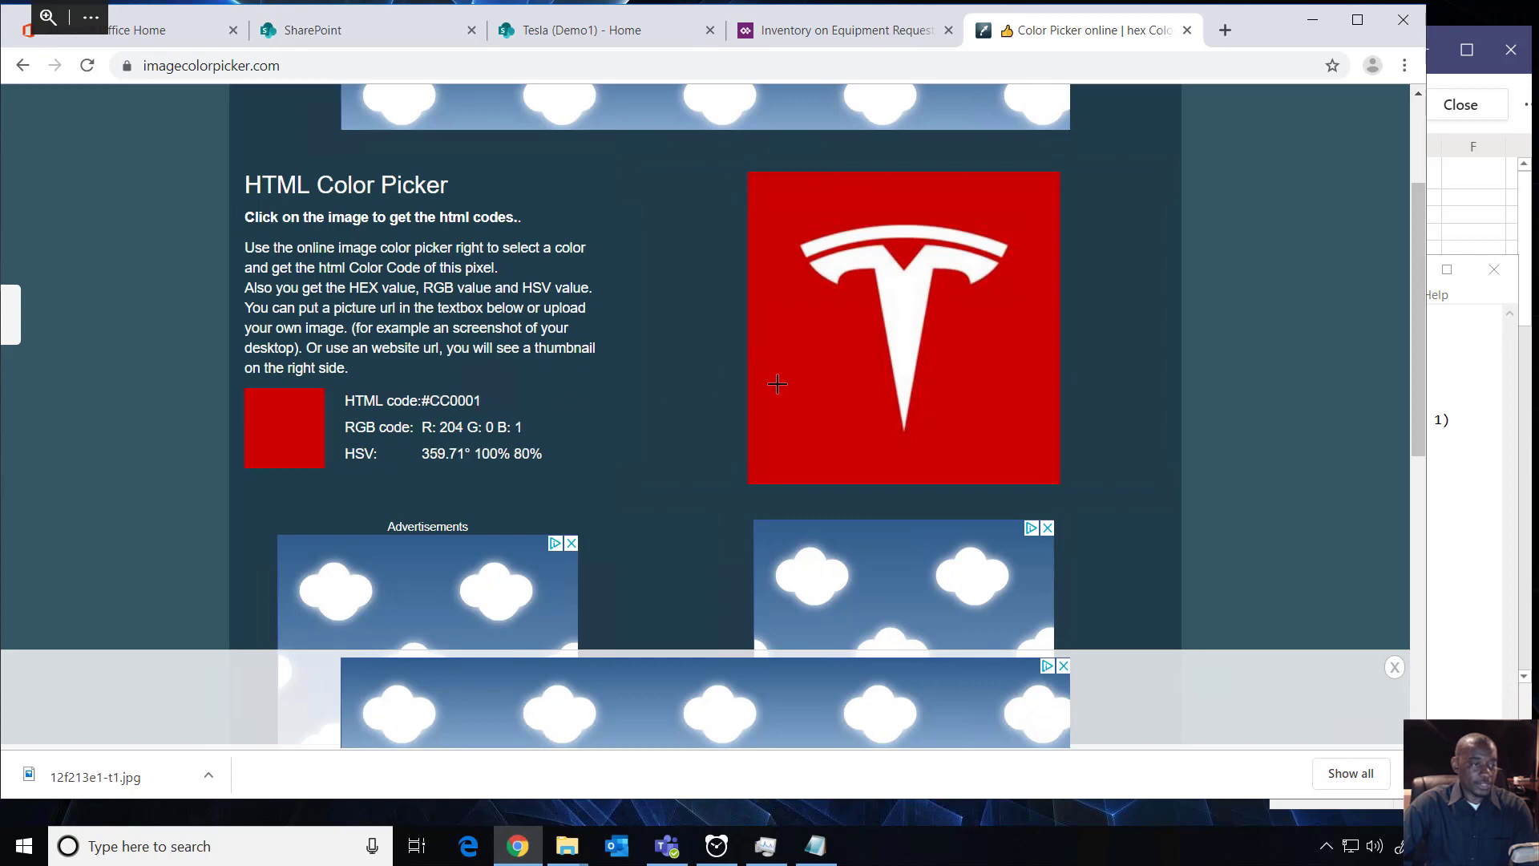
Check the header rectangle's custom colour against the sampled red hex code.
{"action": "left_click", "coordinate": [815, 31]}
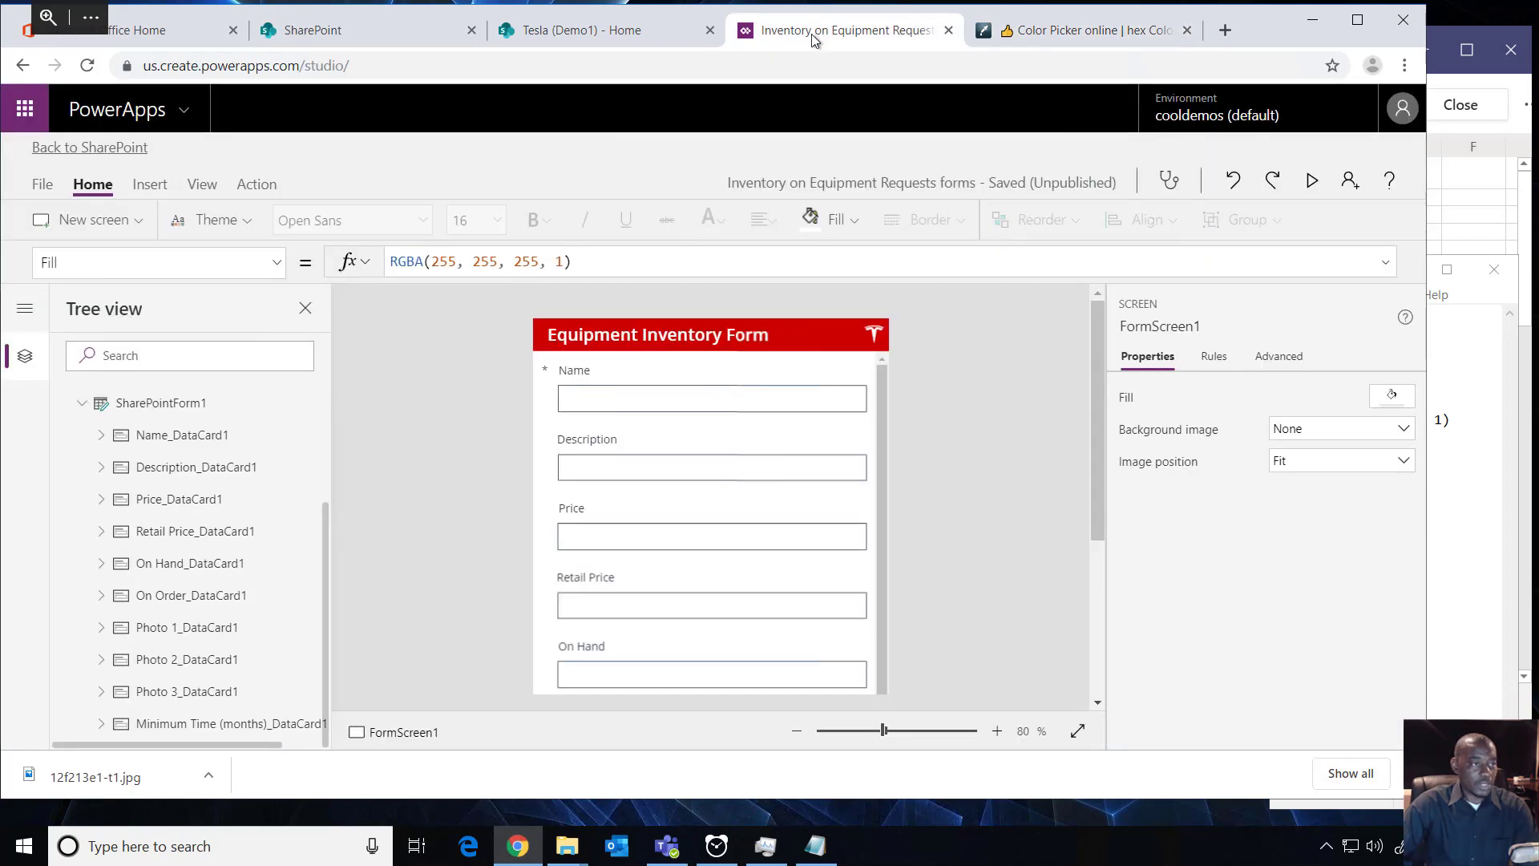
{"action": "left_click", "coordinate": [787, 346]}
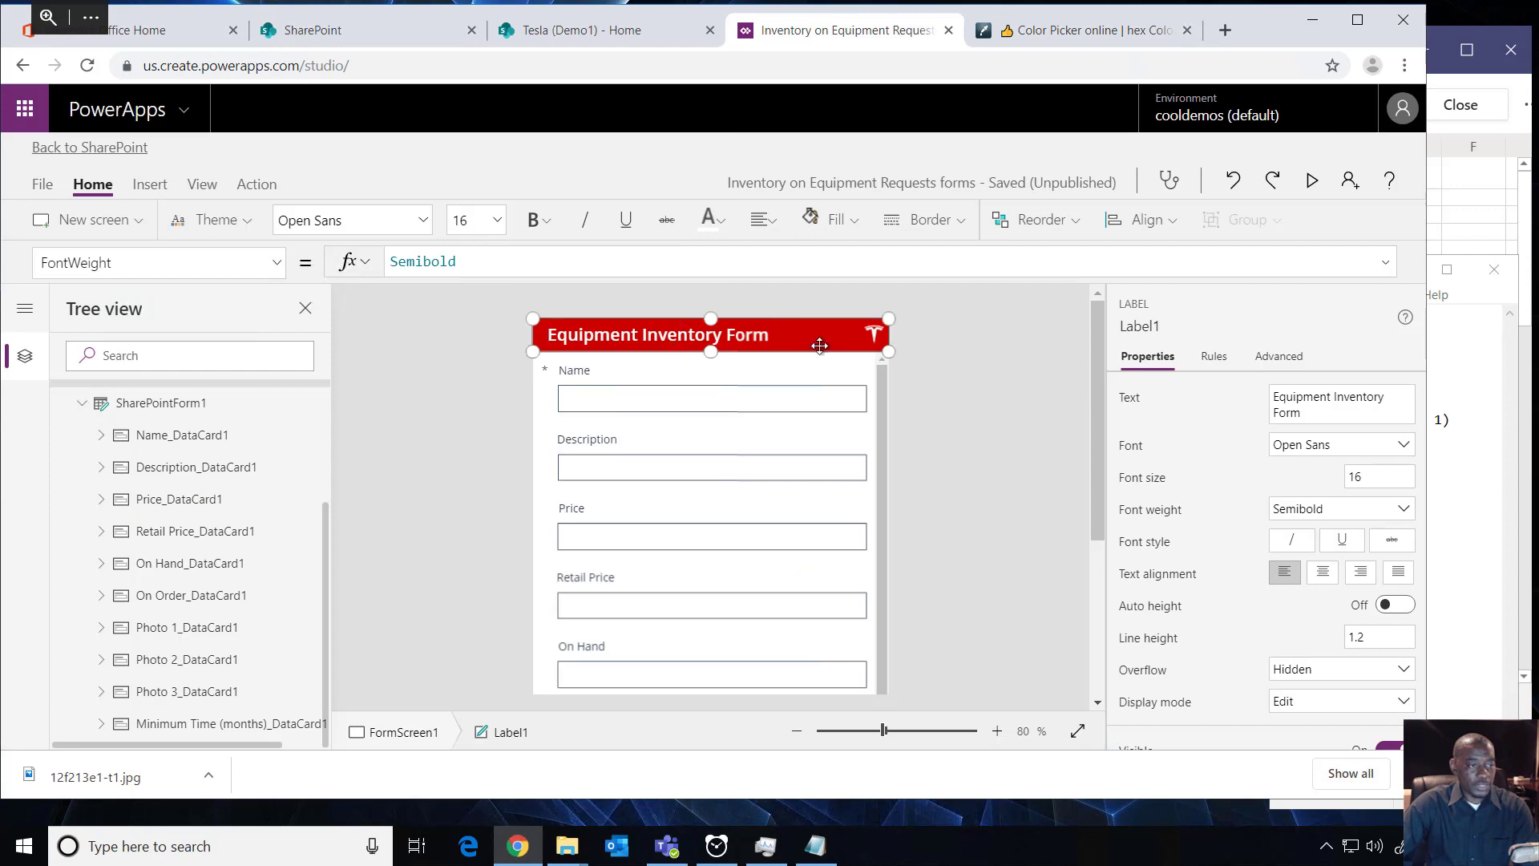
{"action": "left_click", "coordinate": [819, 344]}
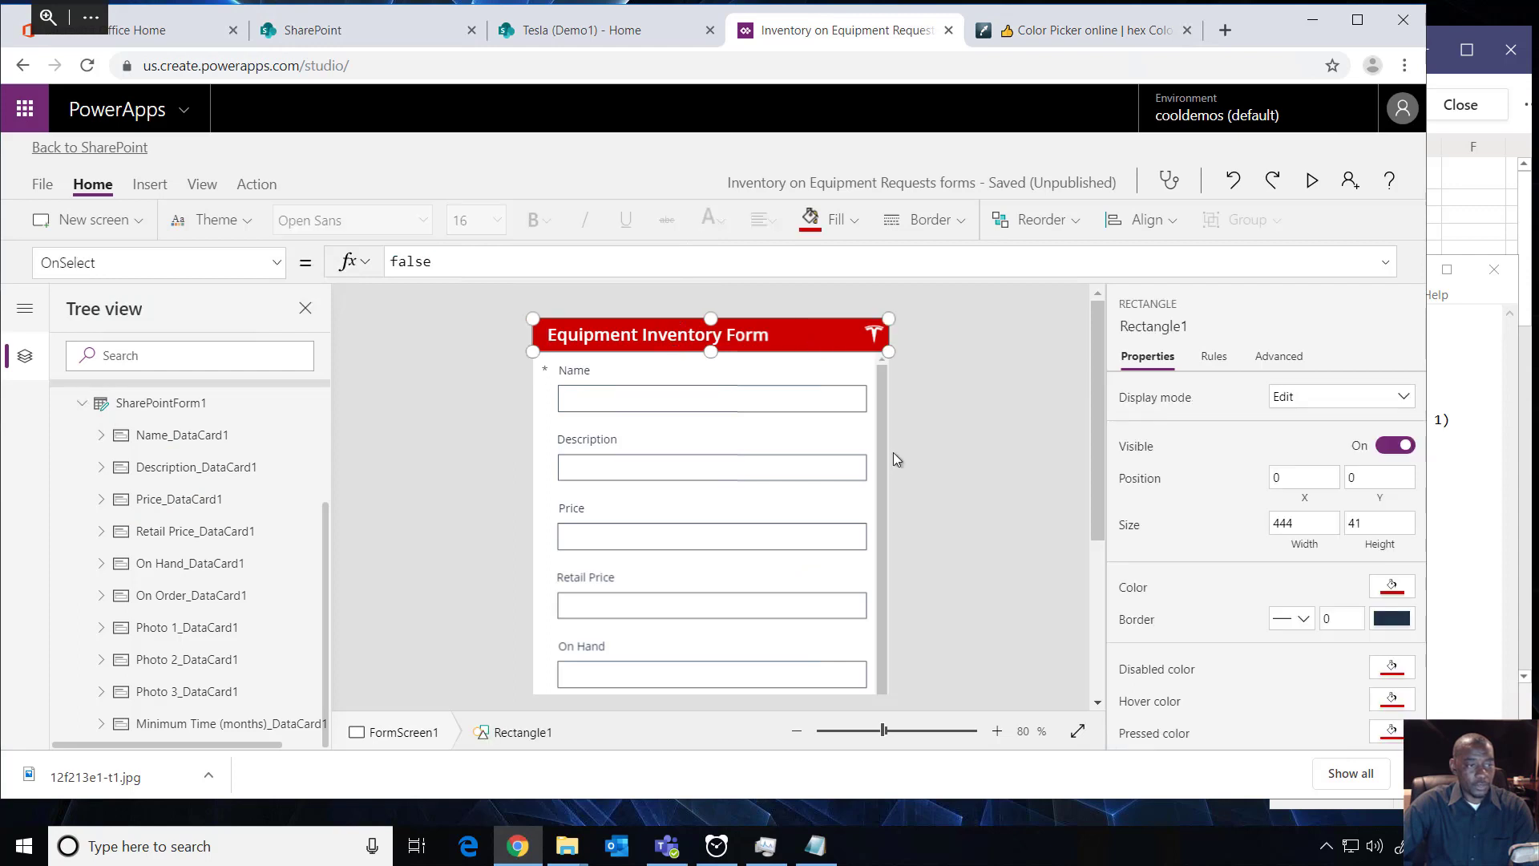
{"action": "left_click", "coordinate": [1395, 589]}
{"action": "left_click", "coordinate": [1162, 367]}
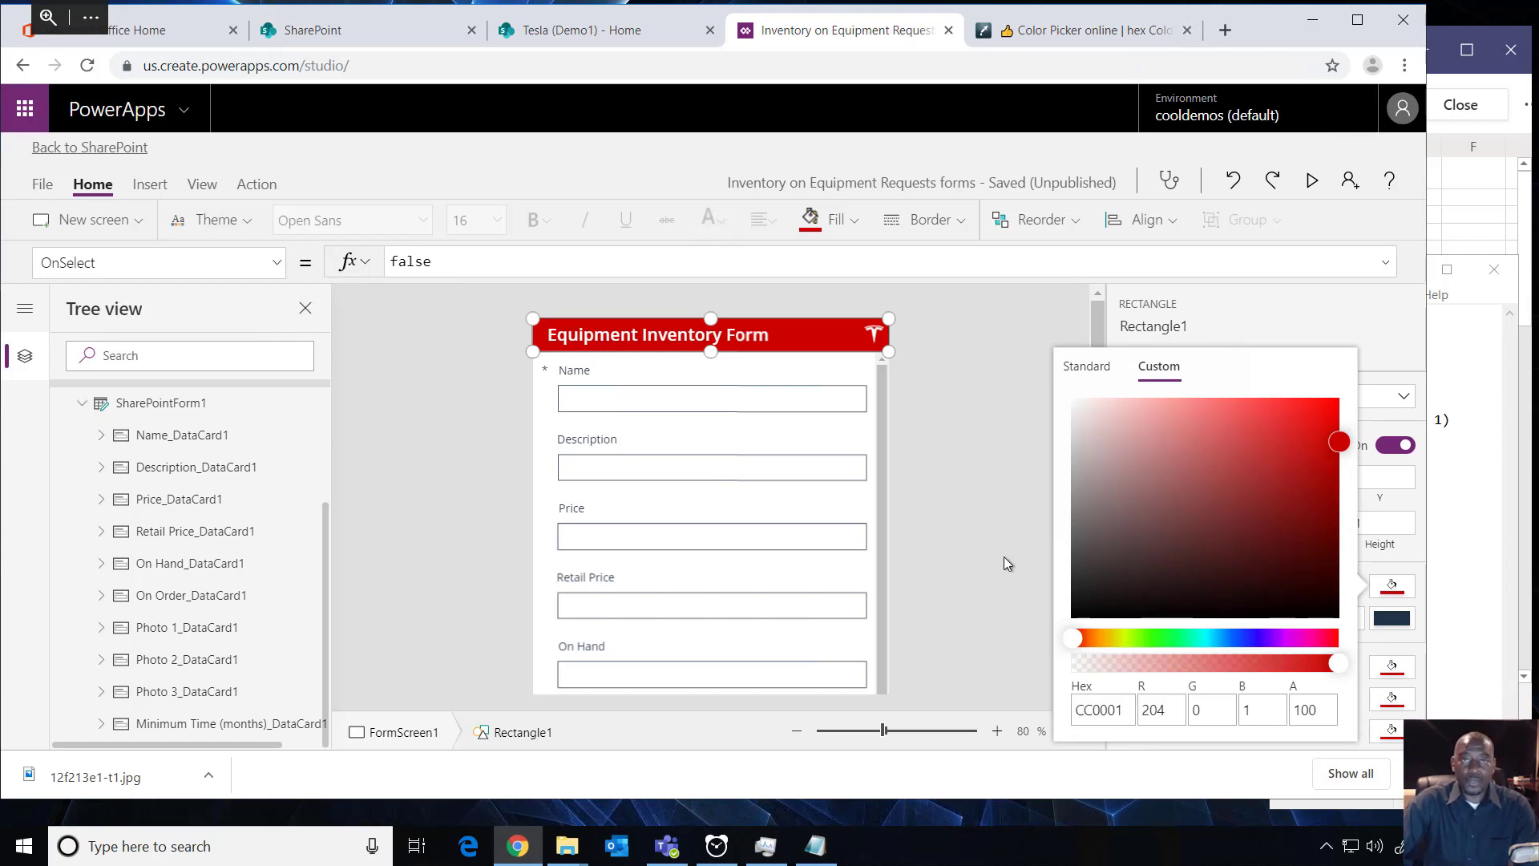
{"action": "left_click", "coordinate": [996, 513]}
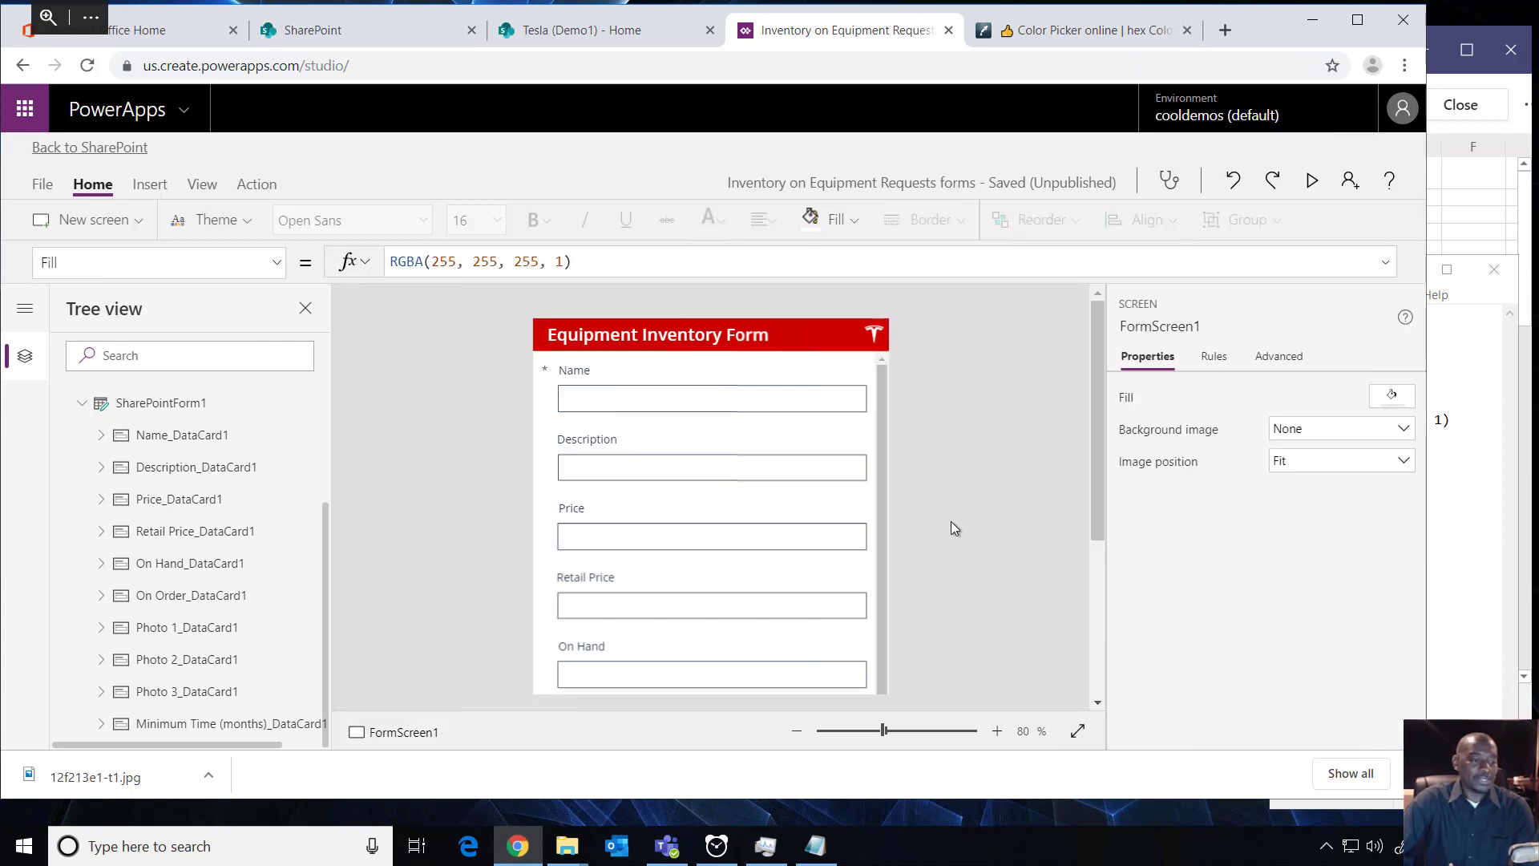
Scroll through the form's field cards to review the layout under the header.
{"action": "scroll", "coordinate": [1000, 487], "scroll_direction": "down", "scroll_amount": 3}
{"action": "scroll", "coordinate": [999, 489], "scroll_direction": "up", "scroll_amount": 3}
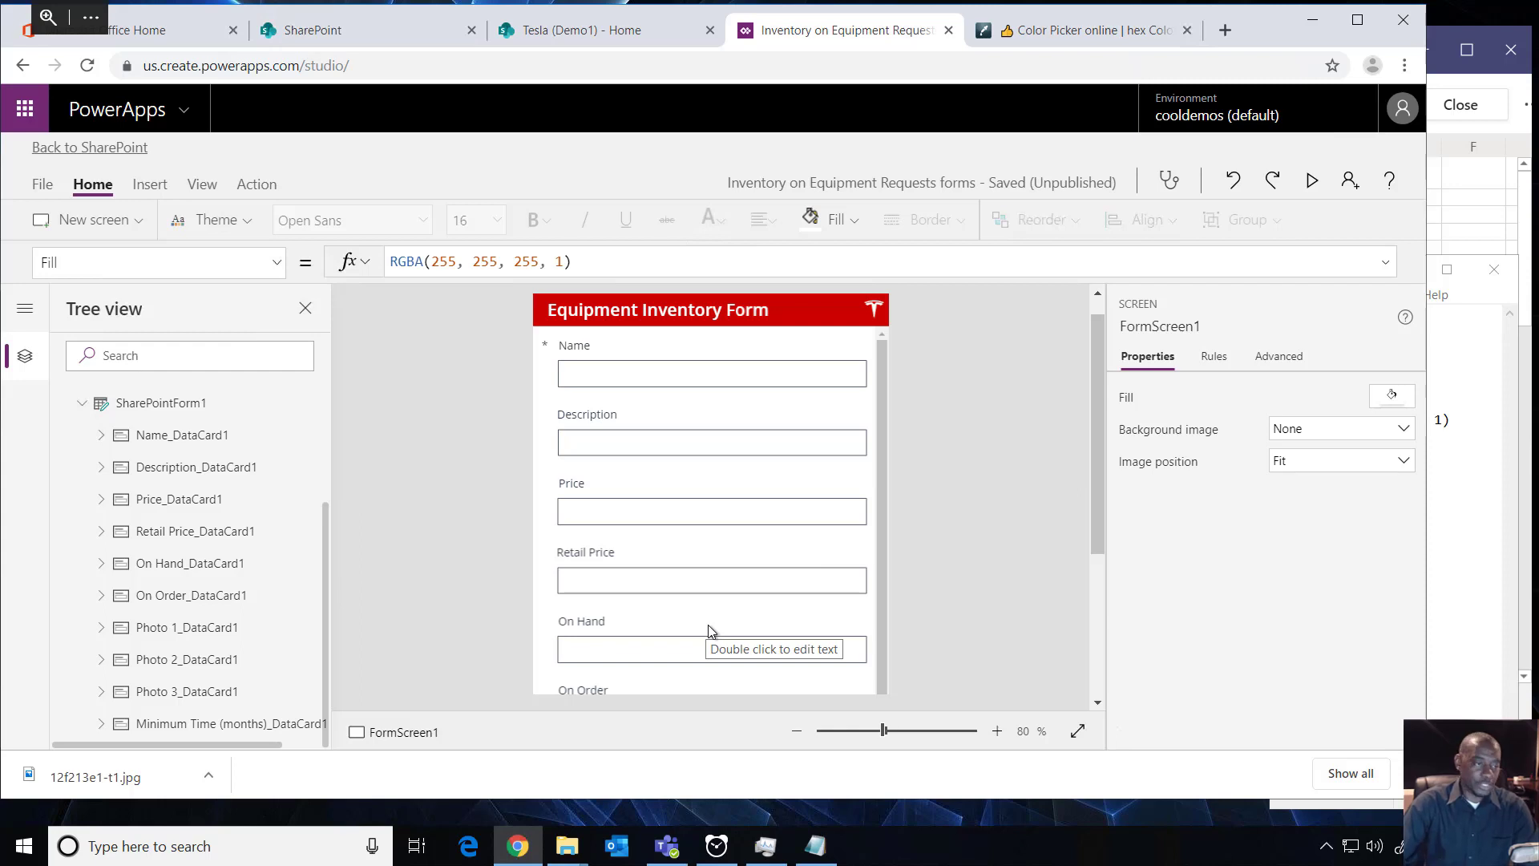
{"action": "scroll", "coordinate": [961, 577], "scroll_direction": "down", "scroll_amount": 5}
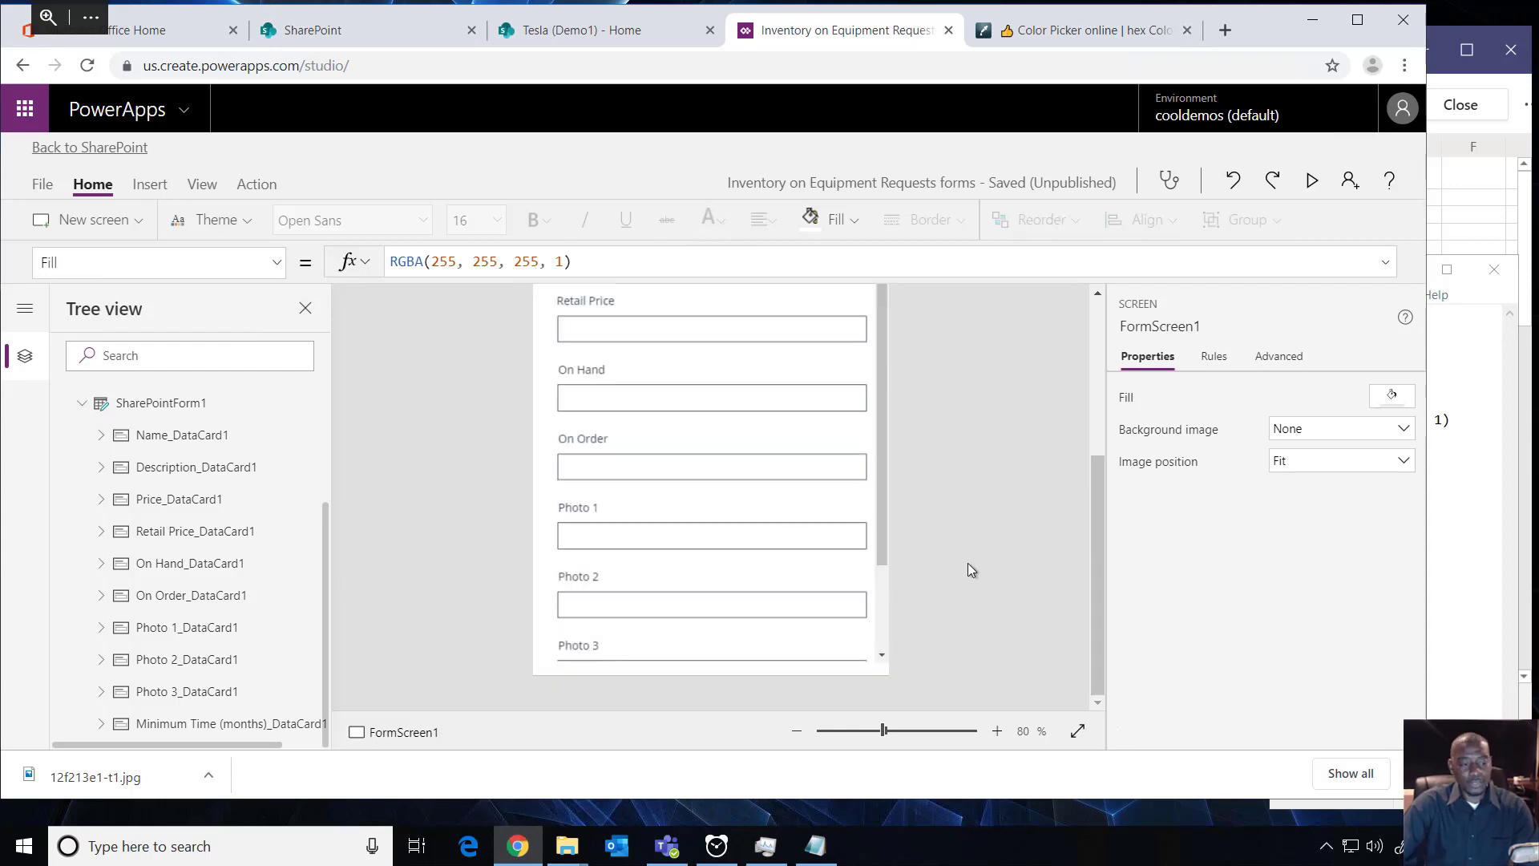
{"action": "scroll", "coordinate": [782, 562], "scroll_direction": "up", "scroll_amount": 5}
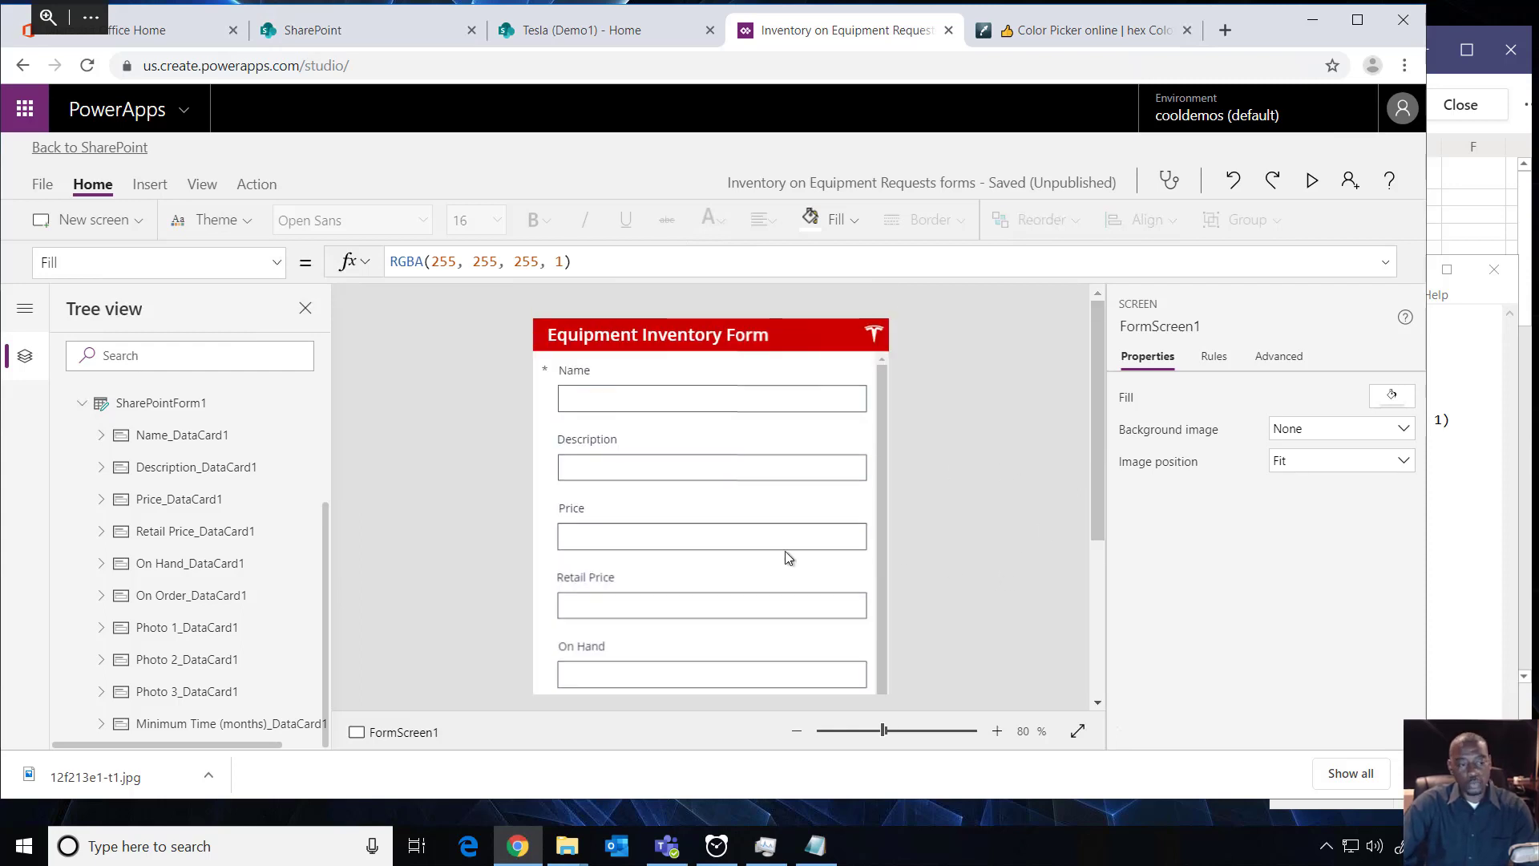
{"action": "scroll", "coordinate": [786, 546], "scroll_direction": "down", "scroll_amount": 5}
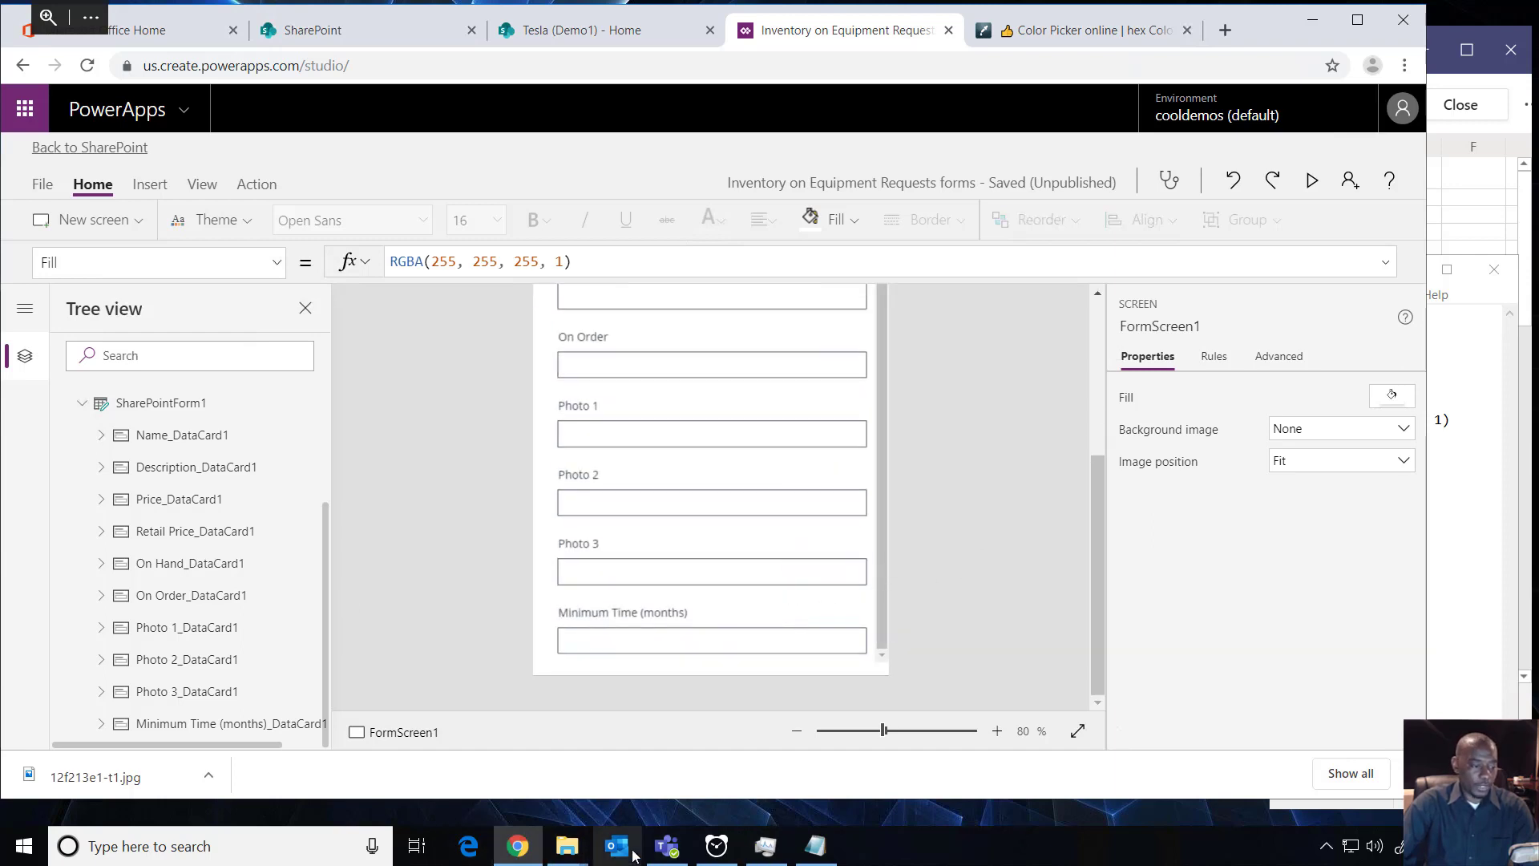
Close the spreadsheet in Teams and open Equipment_Request_FormDesign.pdf.
{"action": "left_click", "coordinate": [666, 851]}
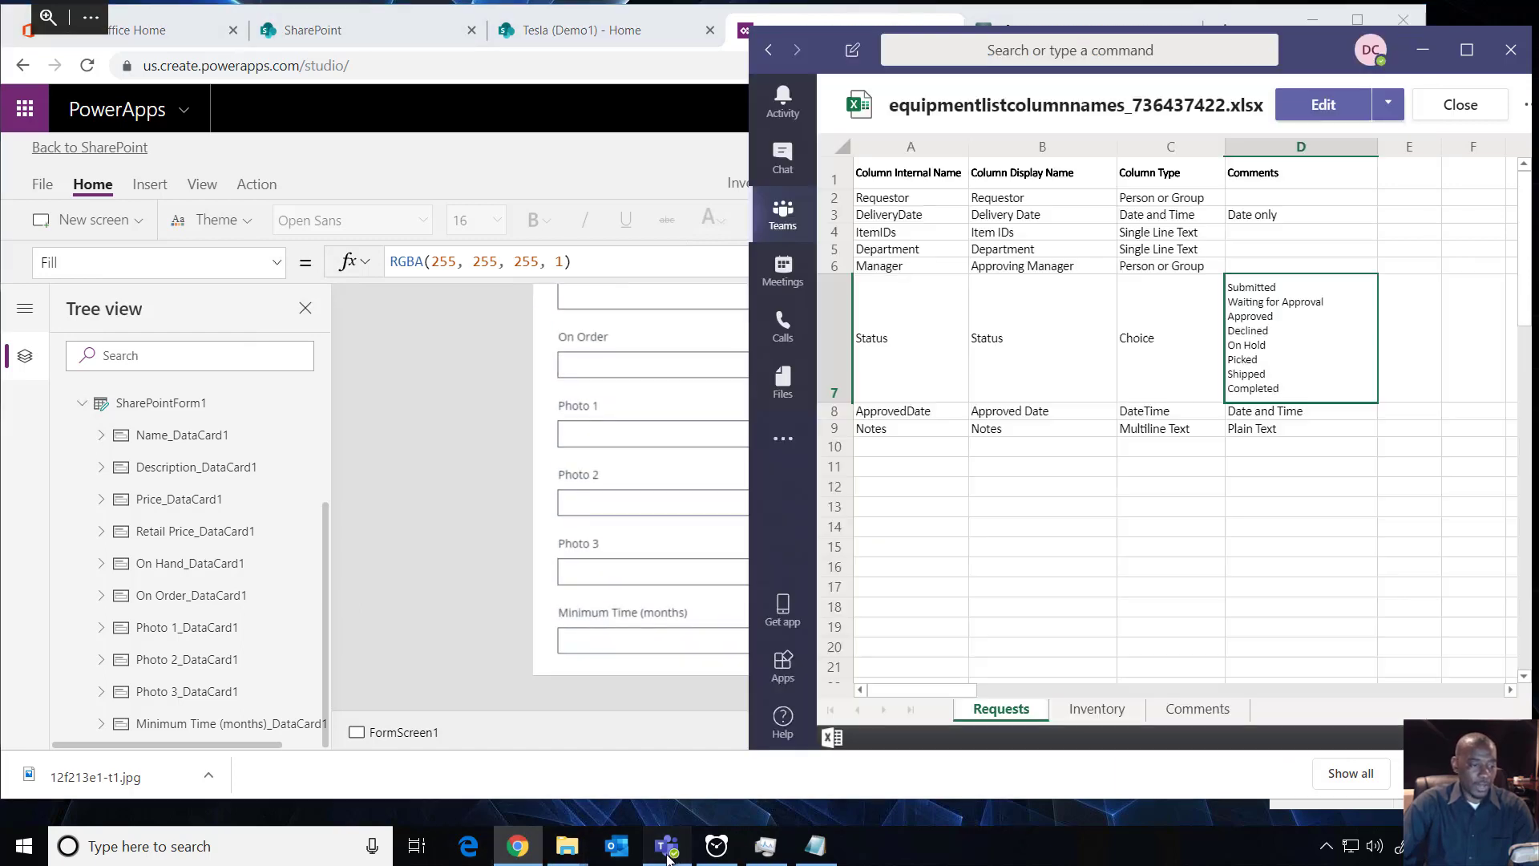
{"action": "left_click", "coordinate": [1458, 105]}
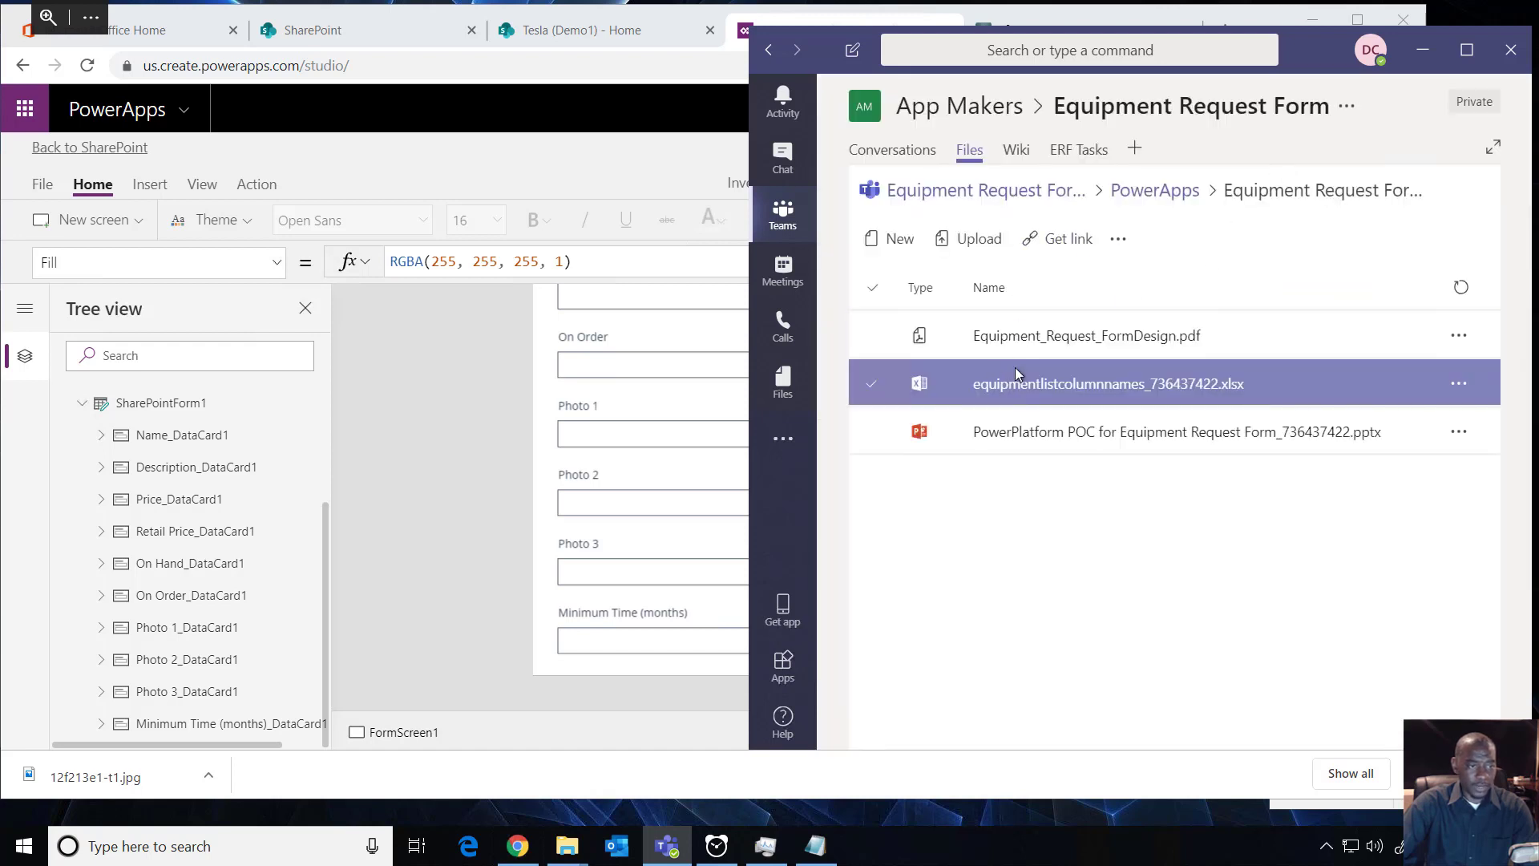
{"action": "left_click", "coordinate": [1029, 345]}
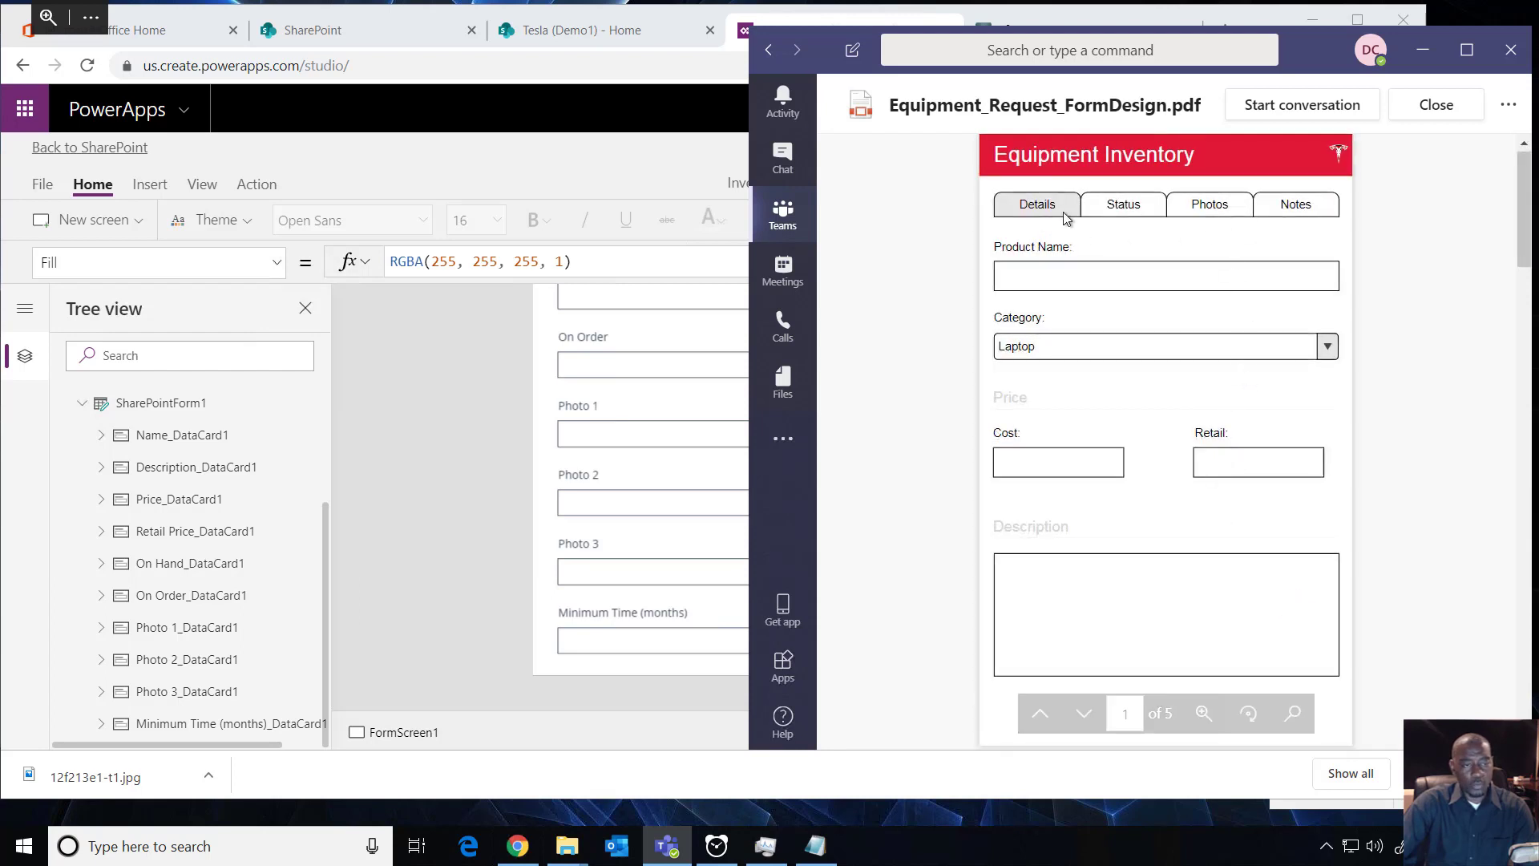
Scroll through the form design's Details, Status, Photos and Notes pages to compare with the app form.
{"action": "scroll", "coordinate": [1157, 460], "scroll_direction": "down", "scroll_amount": 8}
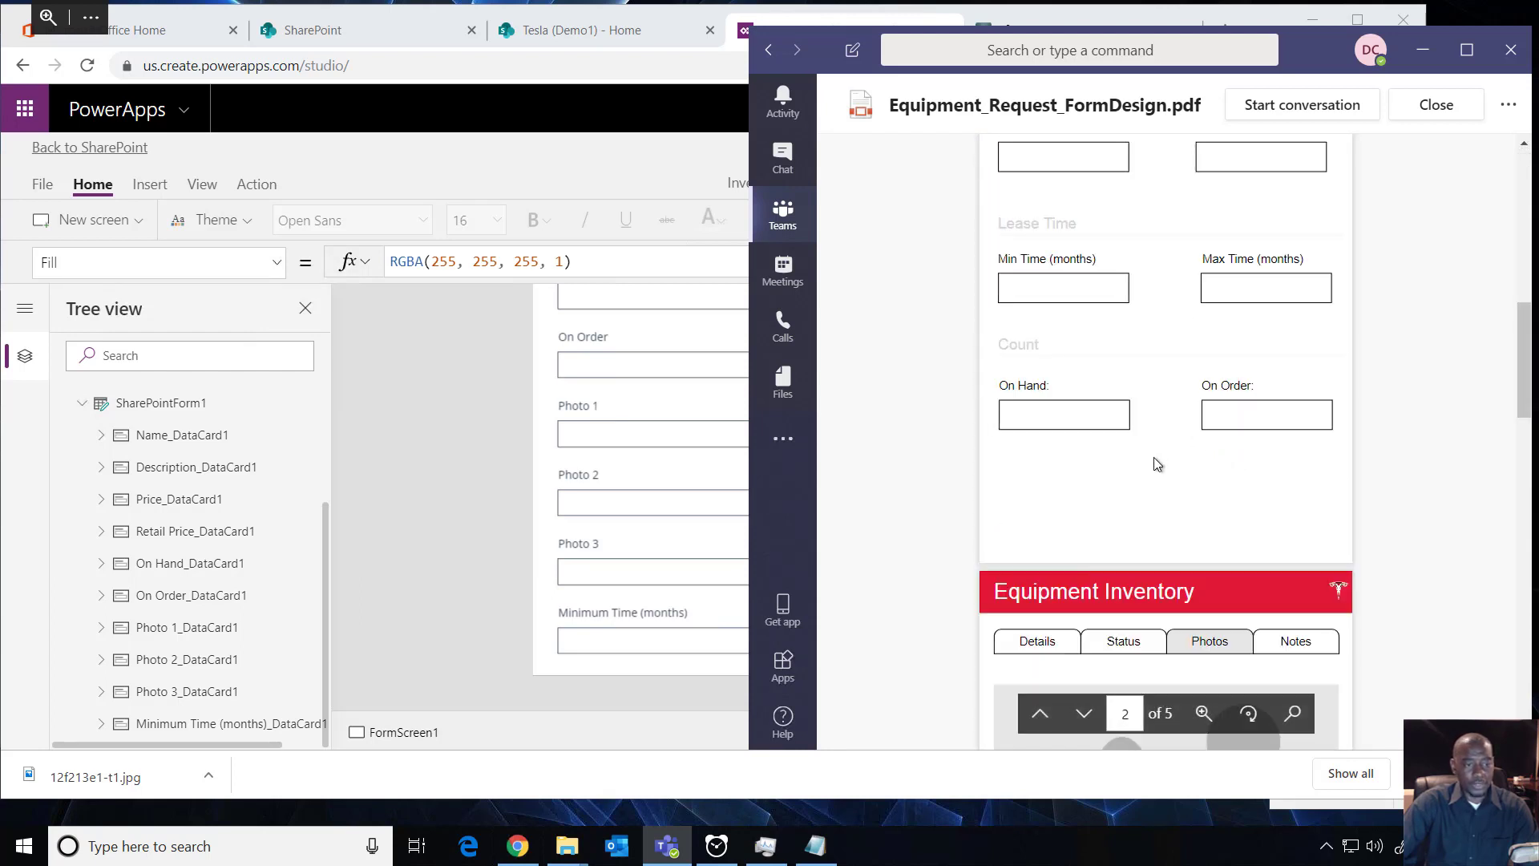
{"action": "scroll", "coordinate": [1157, 463], "scroll_direction": "down", "scroll_amount": 15}
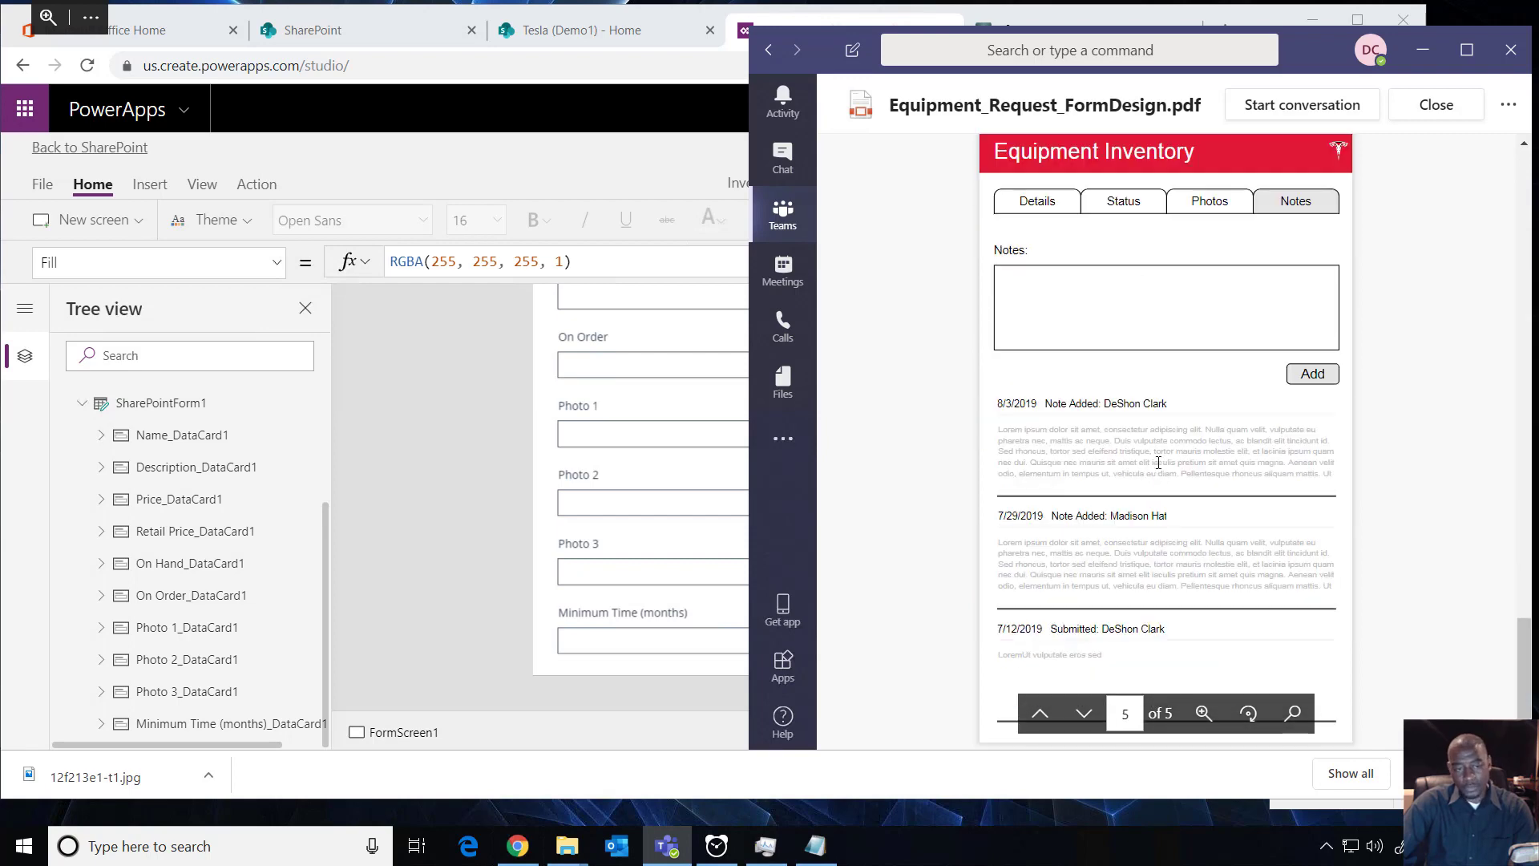
{"action": "scroll", "coordinate": [1158, 463], "scroll_direction": "up", "scroll_amount": 20}
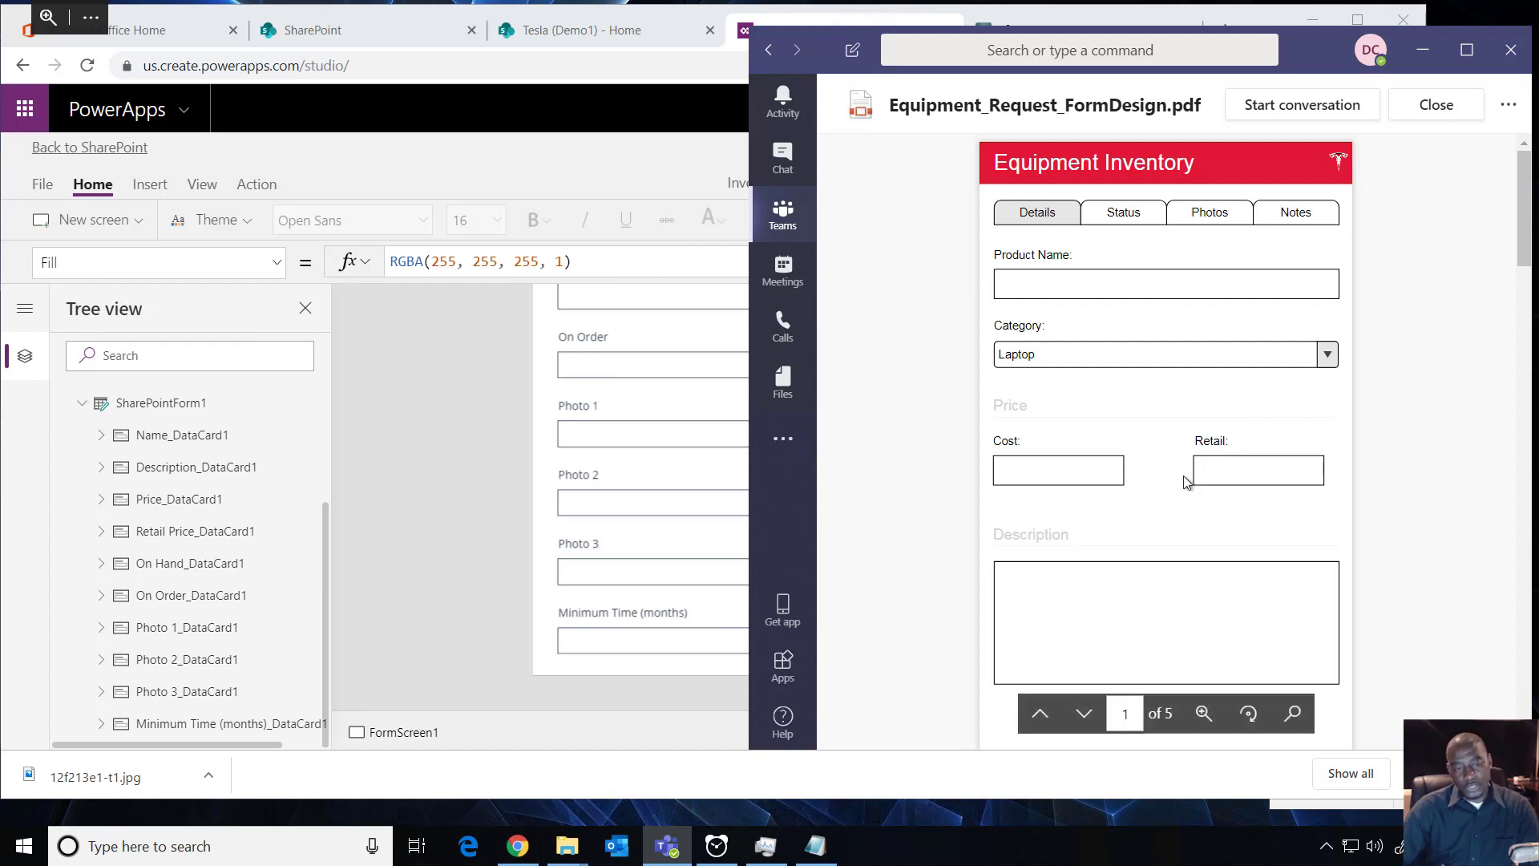
{"action": "scroll", "coordinate": [1179, 475], "scroll_direction": "down", "scroll_amount": 5}
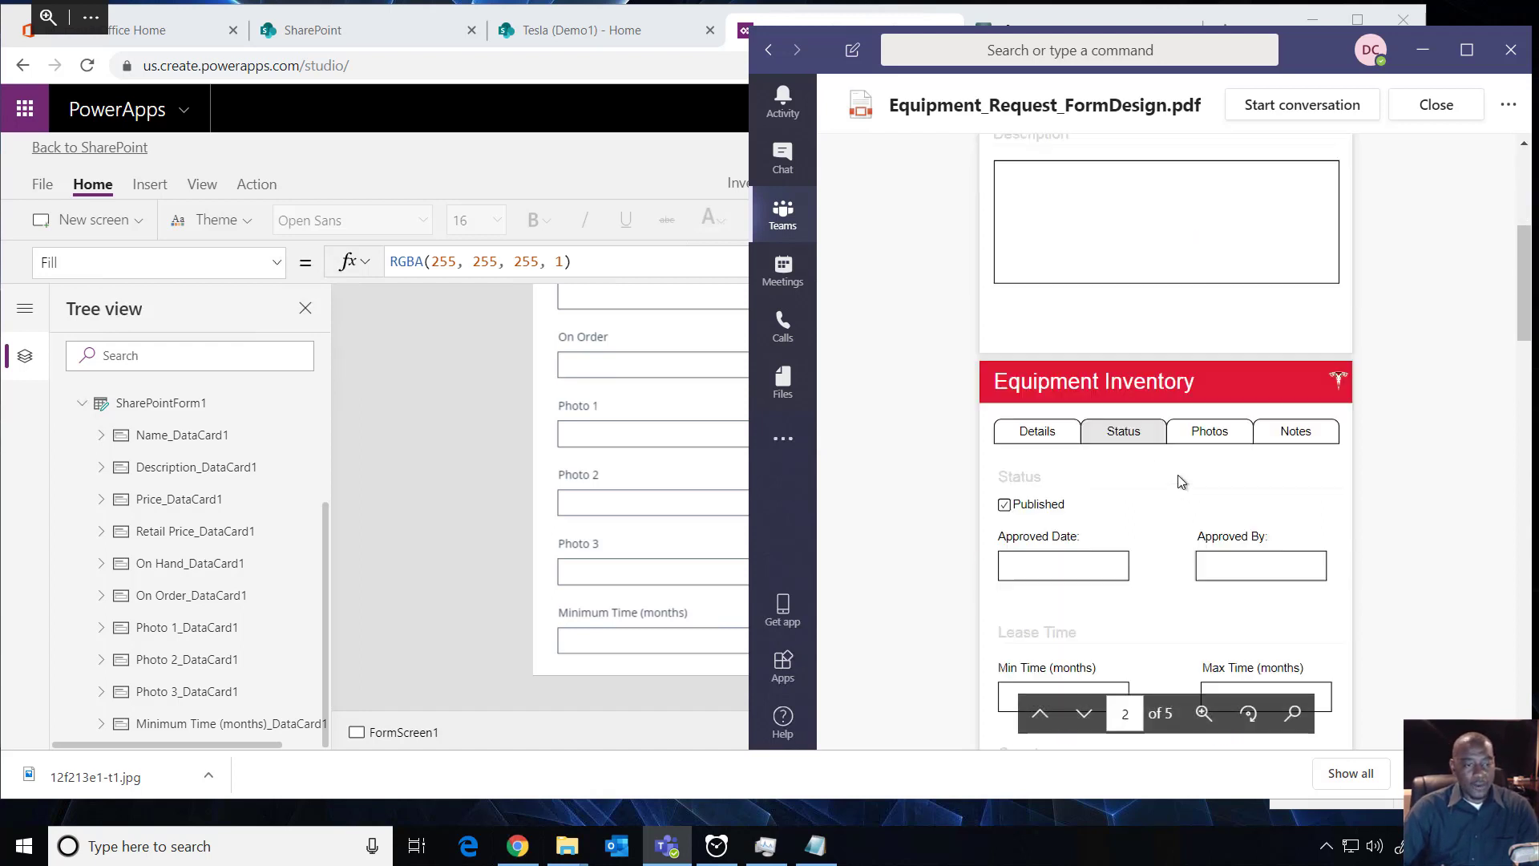
{"action": "scroll", "coordinate": [1177, 464], "scroll_direction": "down", "scroll_amount": 5}
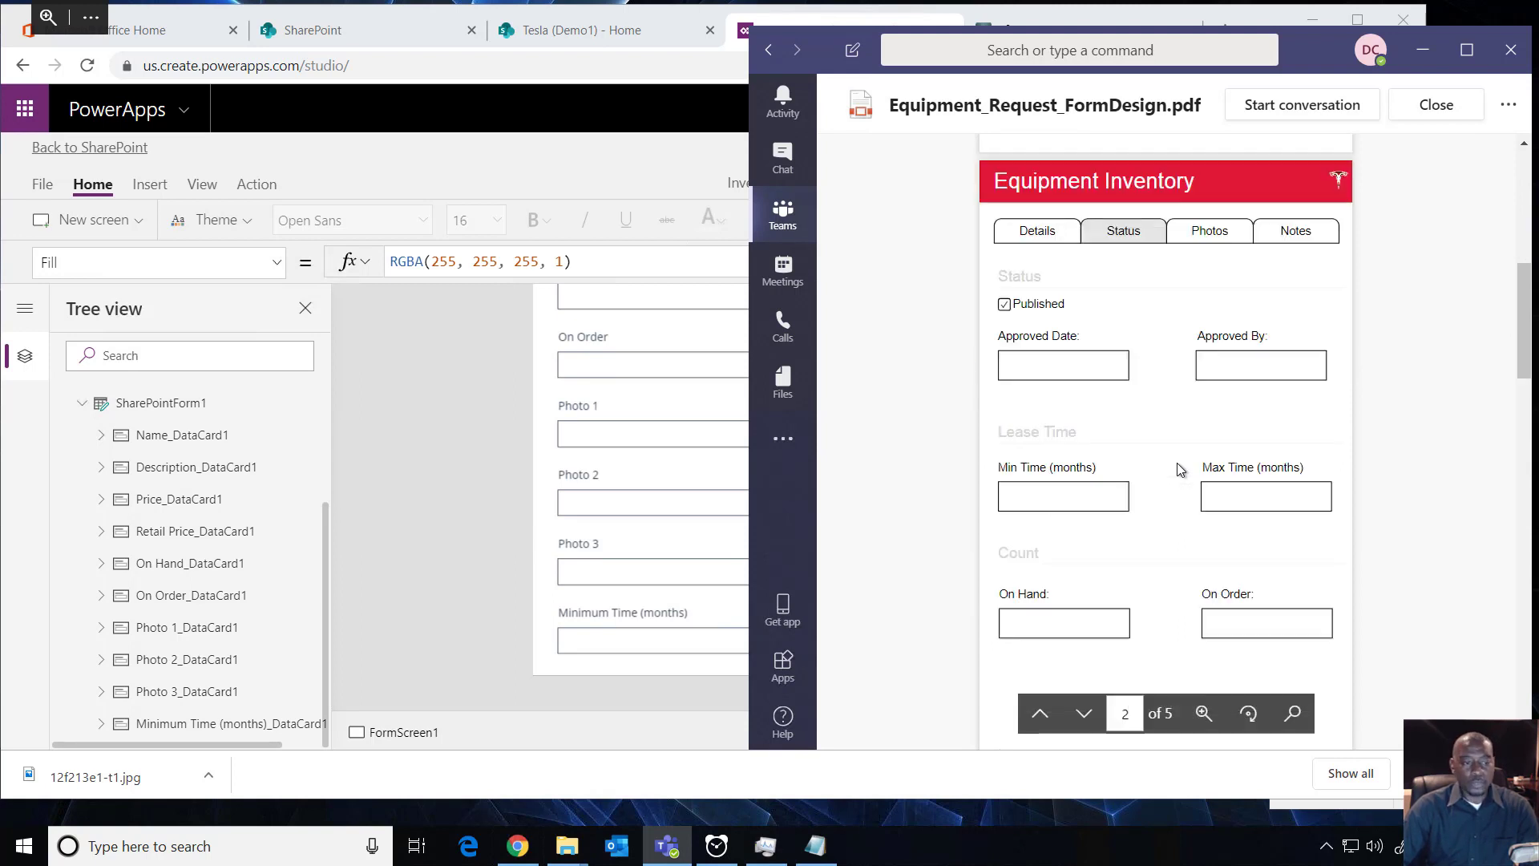
{"action": "scroll", "coordinate": [1173, 471], "scroll_direction": "up", "scroll_amount": 5}
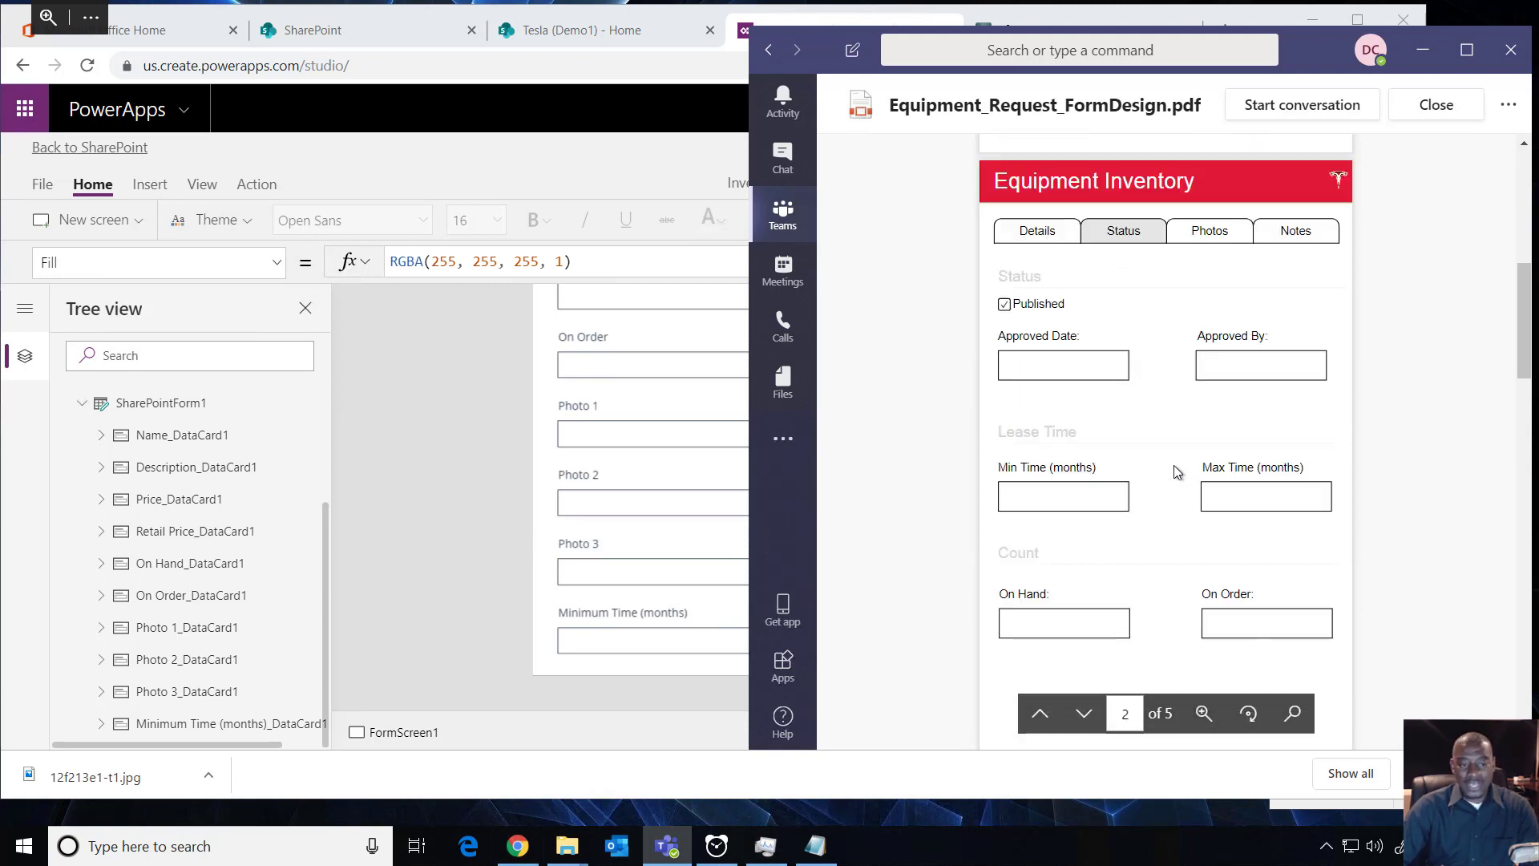
{"action": "scroll", "coordinate": [1174, 472], "scroll_direction": "down", "scroll_amount": 10}
{"action": "scroll", "coordinate": [1174, 471], "scroll_direction": "down", "scroll_amount": 10}
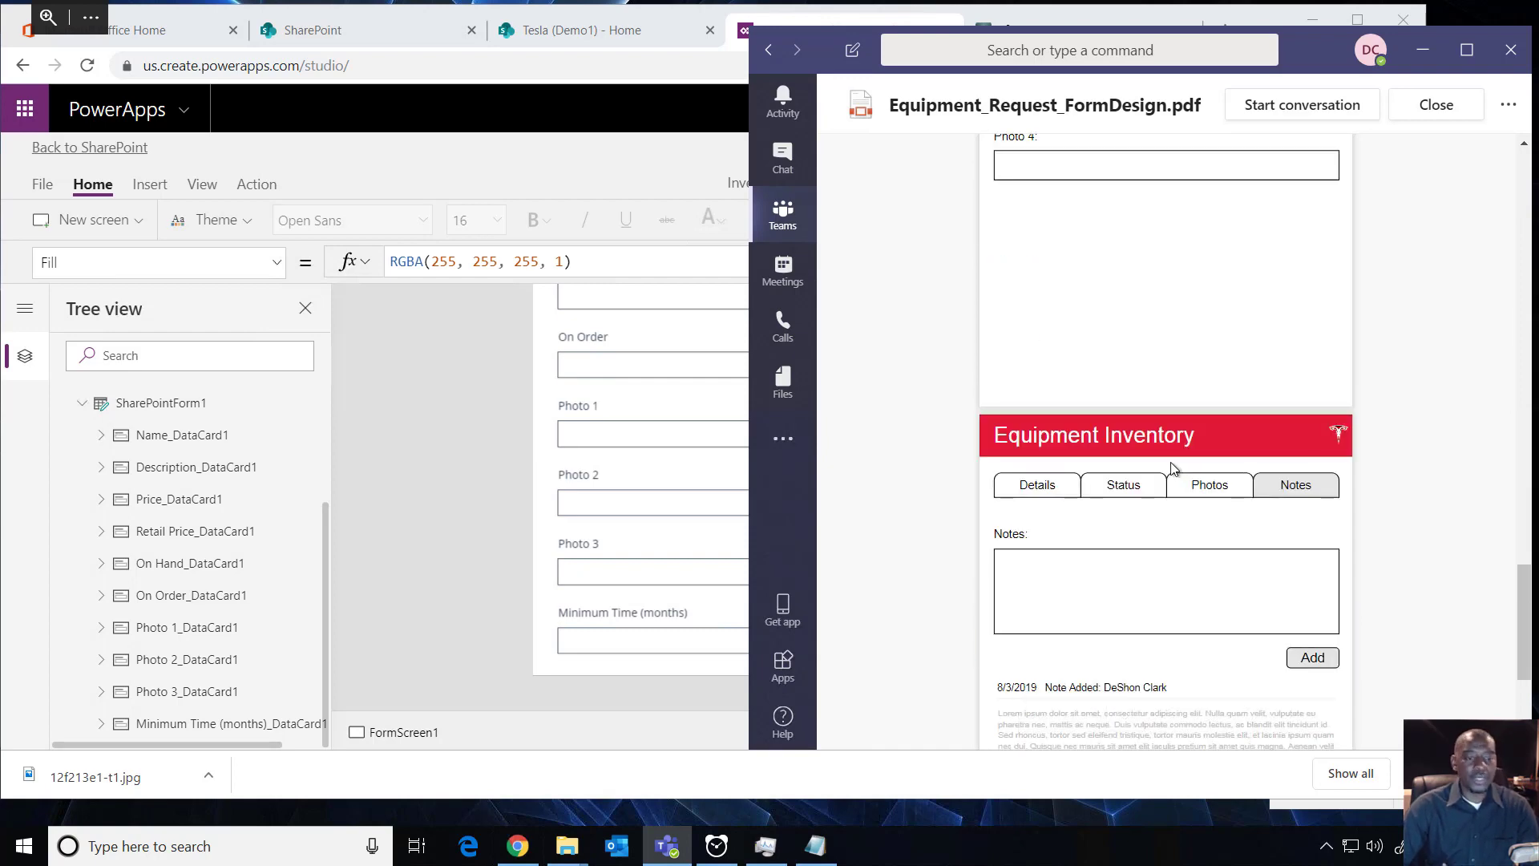
{"action": "scroll", "coordinate": [1173, 465], "scroll_direction": "down", "scroll_amount": 4}
{"action": "scroll", "coordinate": [1171, 465], "scroll_direction": "up", "scroll_amount": 5}
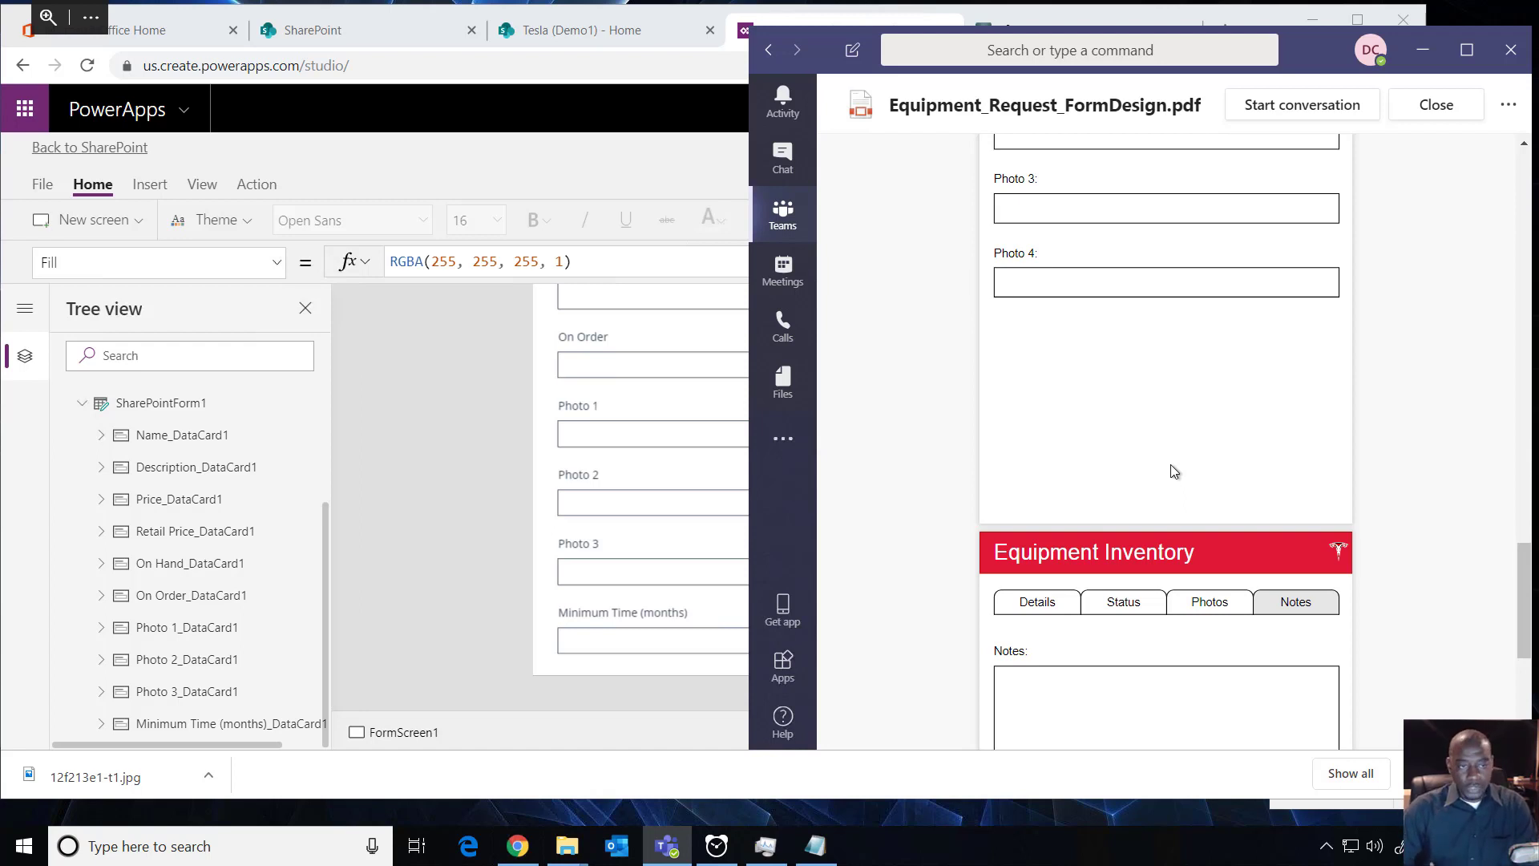
{"action": "scroll", "coordinate": [1247, 417], "scroll_direction": "down", "scroll_amount": 5}
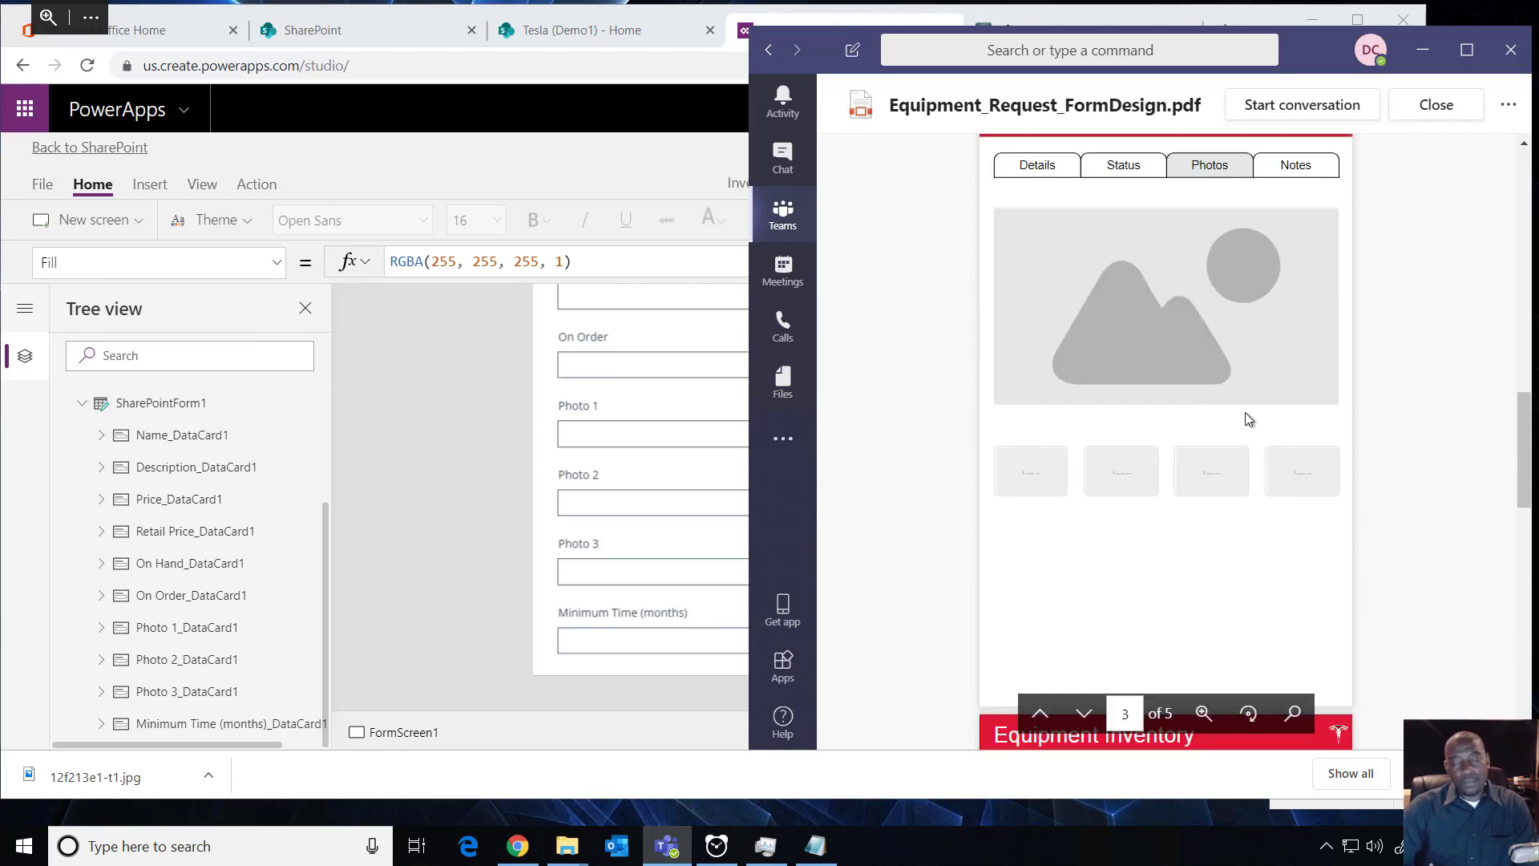
{"action": "scroll", "coordinate": [1249, 402], "scroll_direction": "up", "scroll_amount": 7}
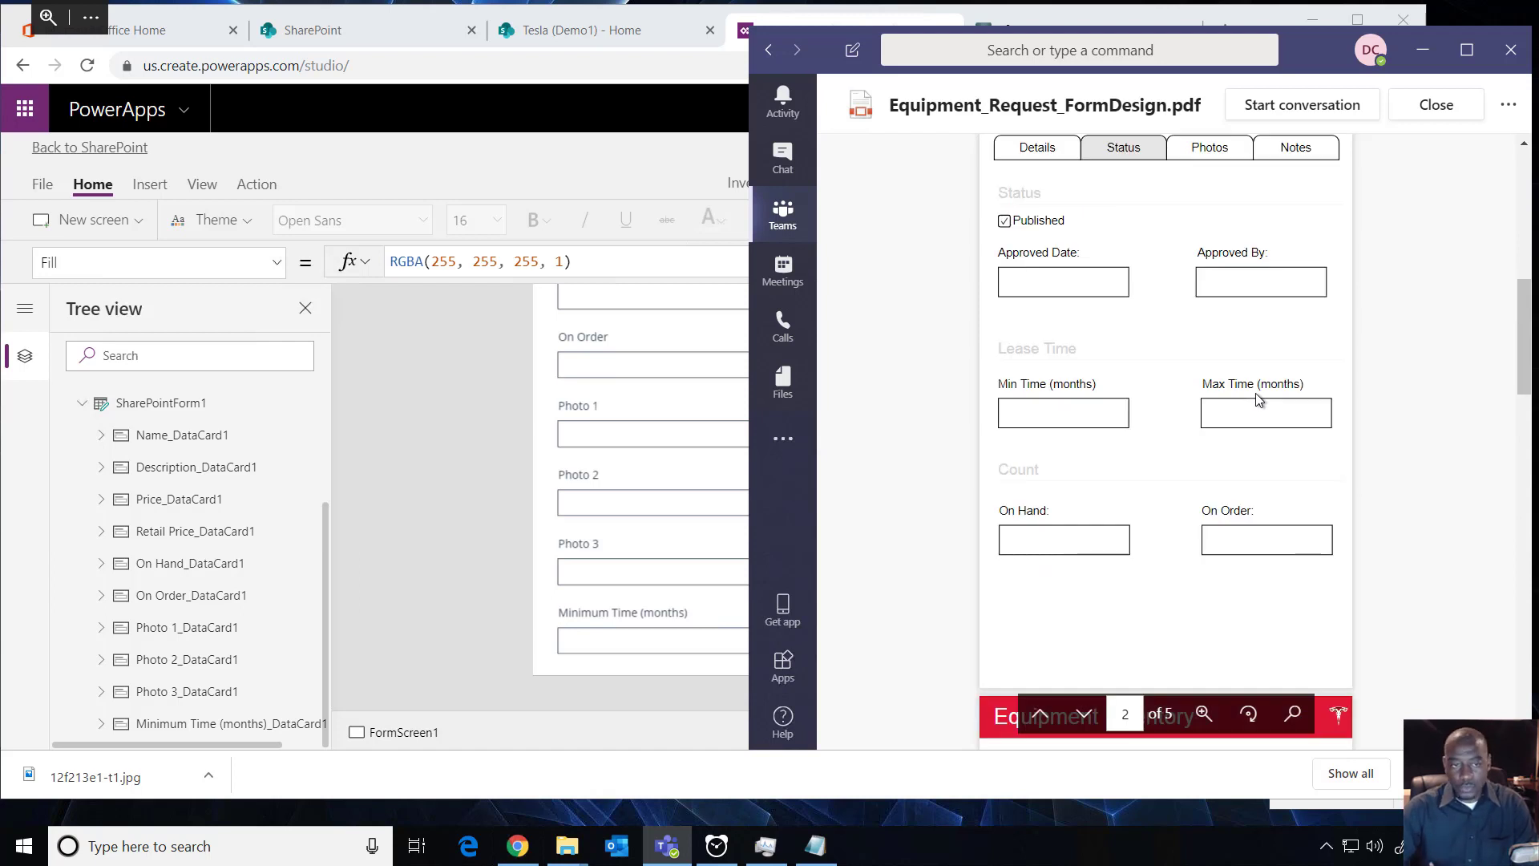
Review the form design's Details page against the app form and look through the form's field list.
{"action": "scroll", "coordinate": [1265, 385], "scroll_direction": "up", "scroll_amount": 6}
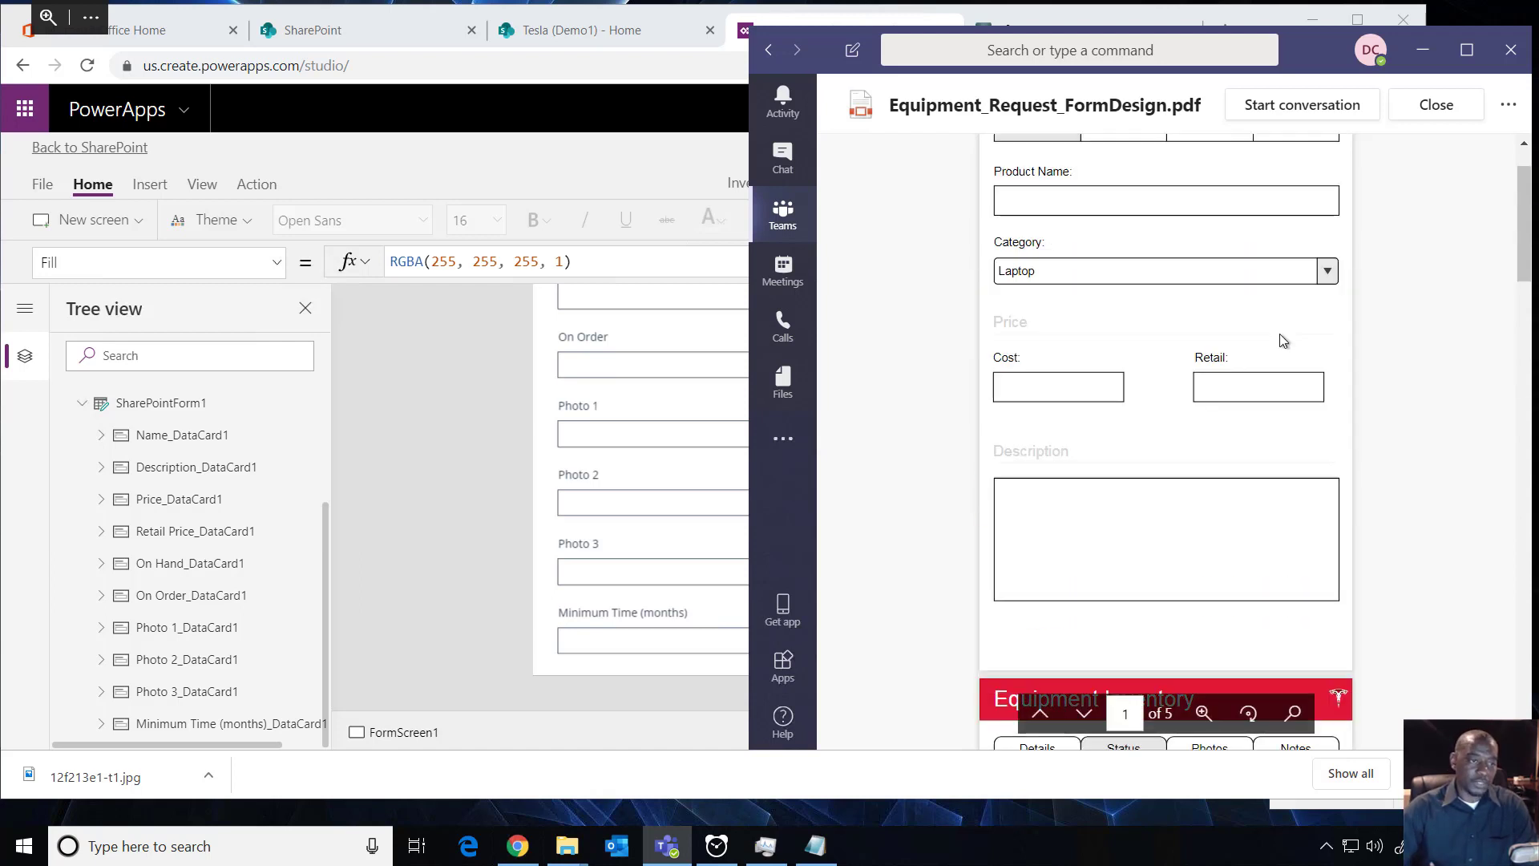
{"action": "left_click", "coordinate": [468, 512]}
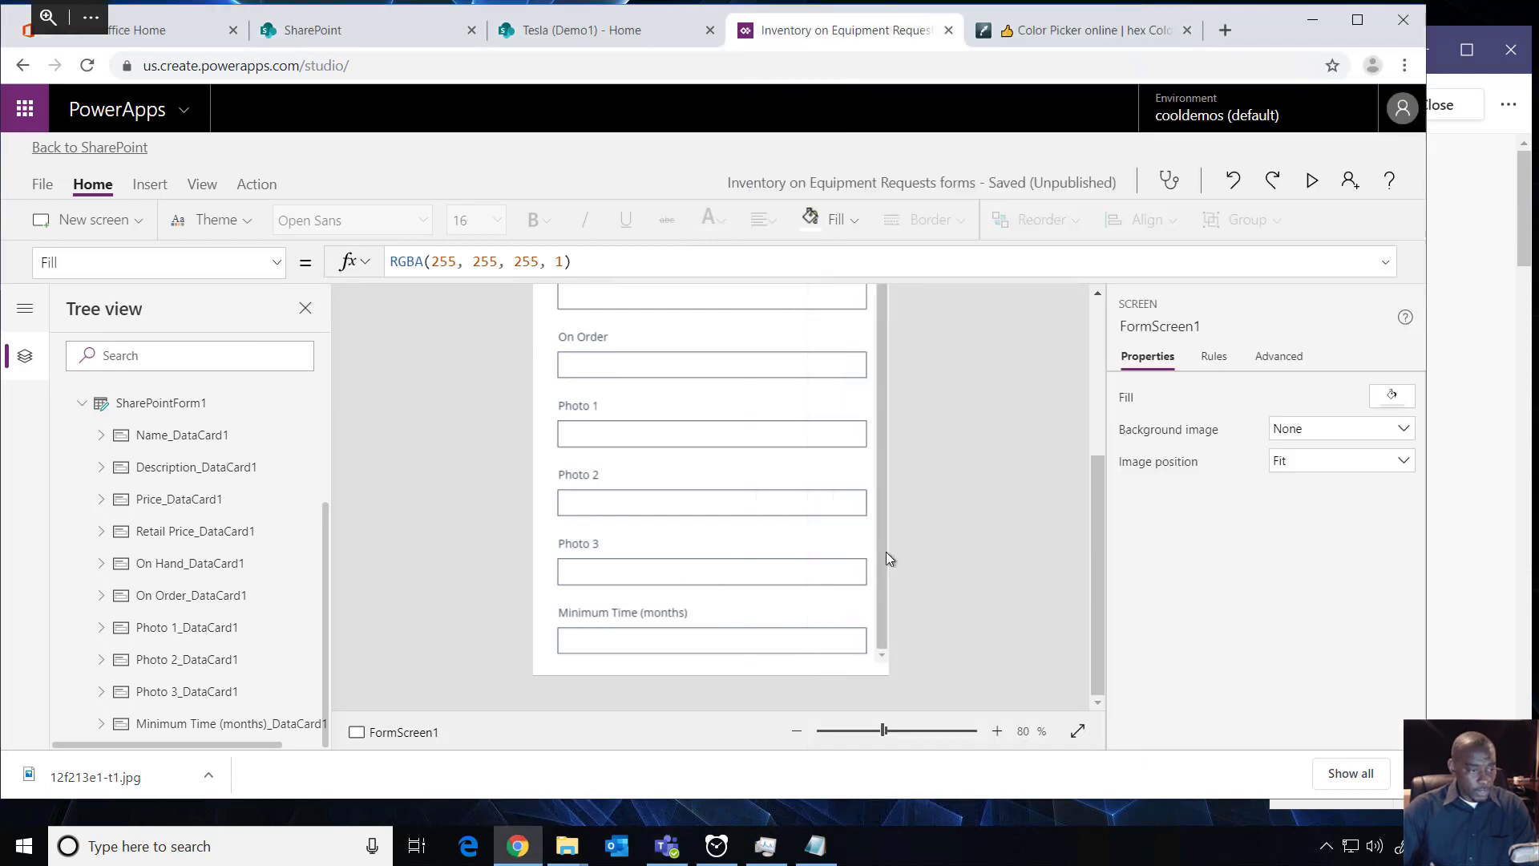
{"action": "scroll", "coordinate": [897, 488], "scroll_direction": "up", "scroll_amount": 3}
{"action": "scroll", "coordinate": [897, 488], "scroll_direction": "up", "scroll_amount": 1}
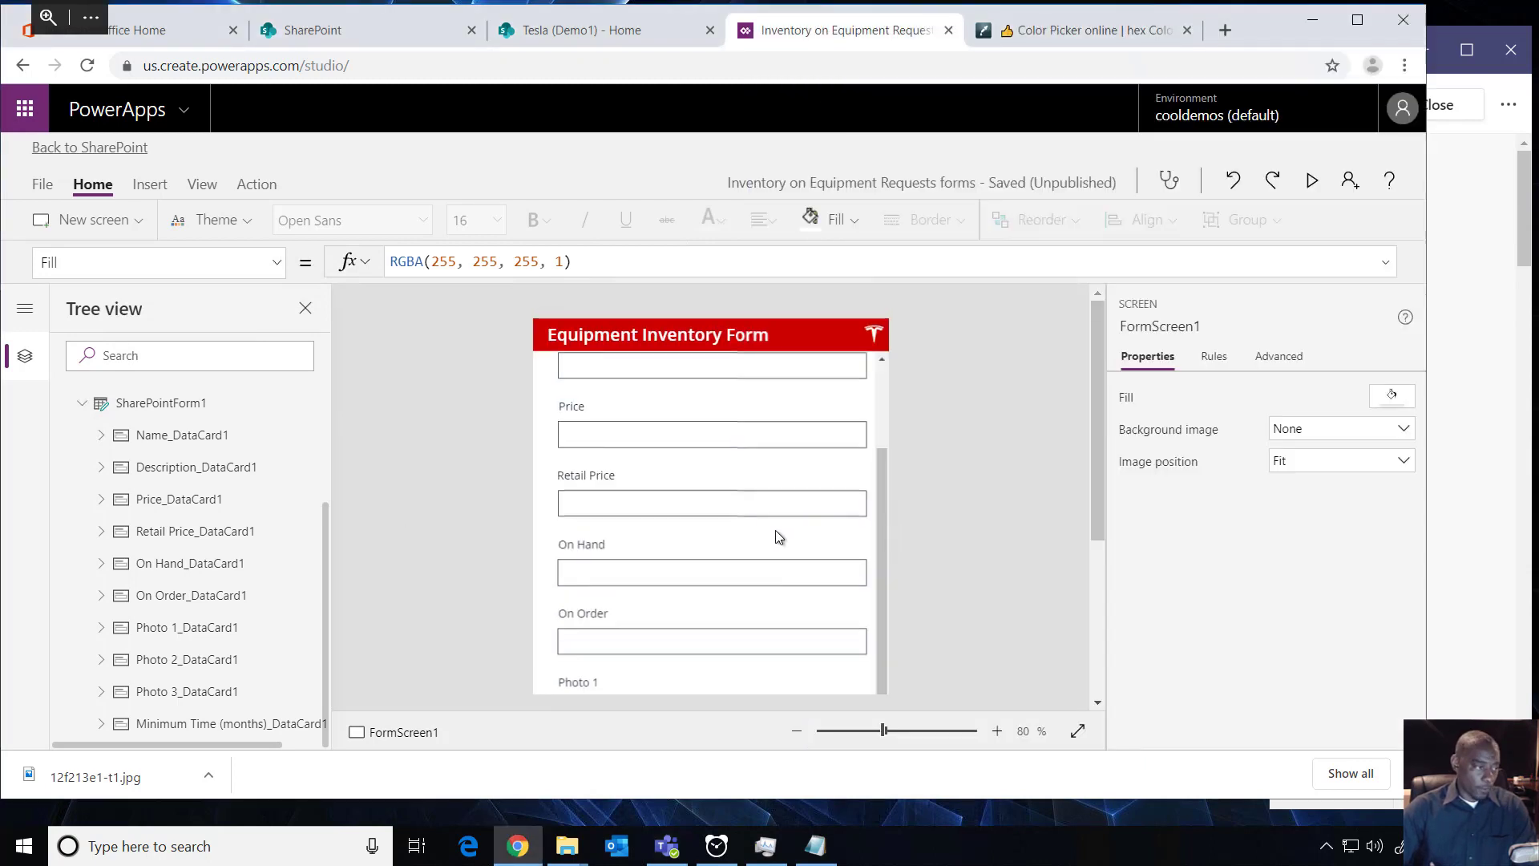
{"action": "left_click", "coordinate": [83, 406]}
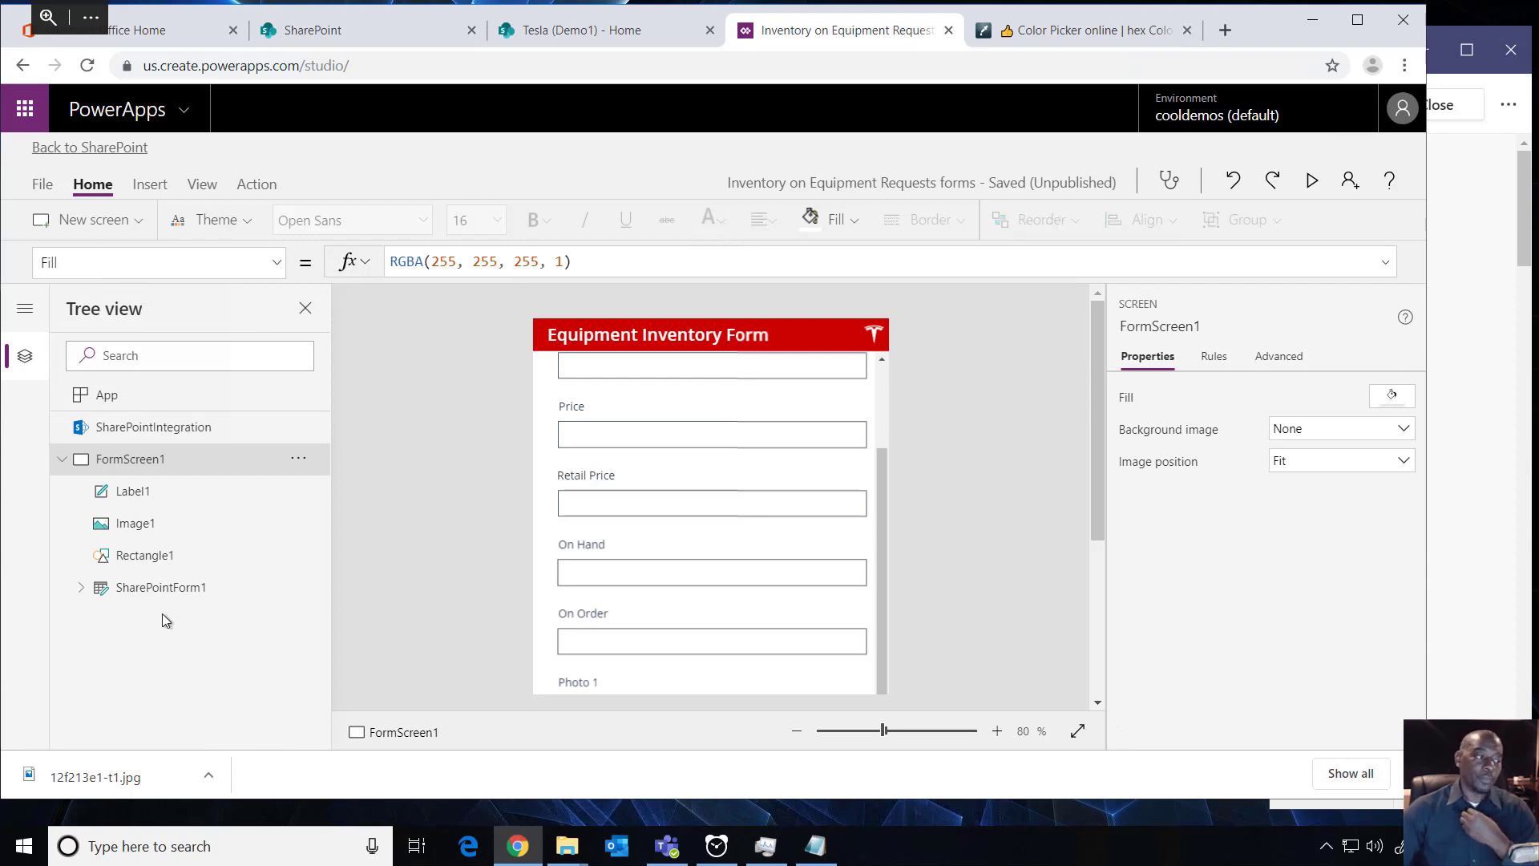
{"action": "left_click", "coordinate": [161, 591]}
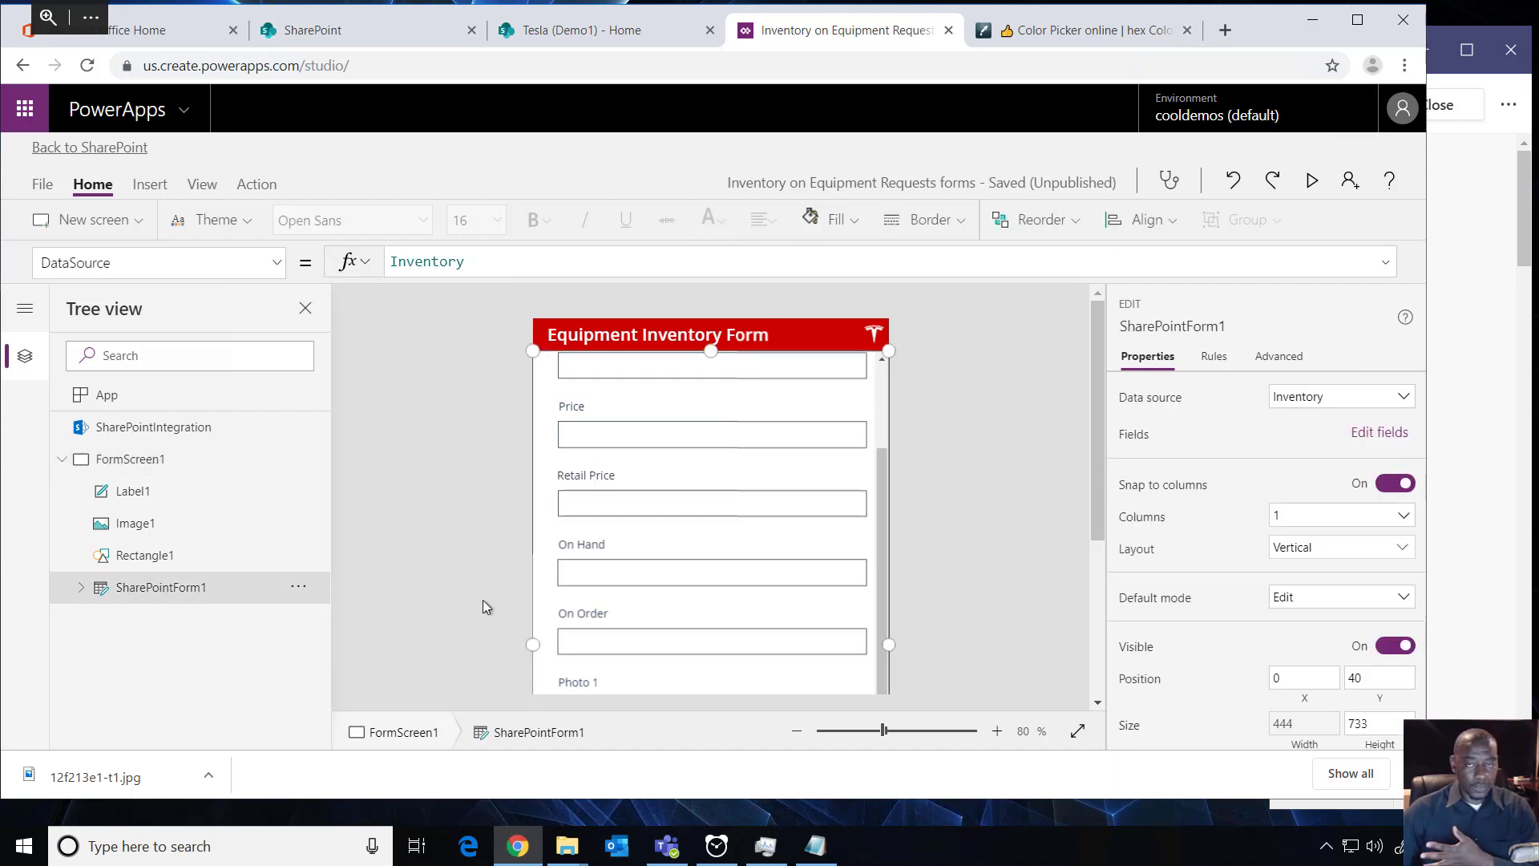
{"action": "left_click", "coordinate": [1390, 433]}
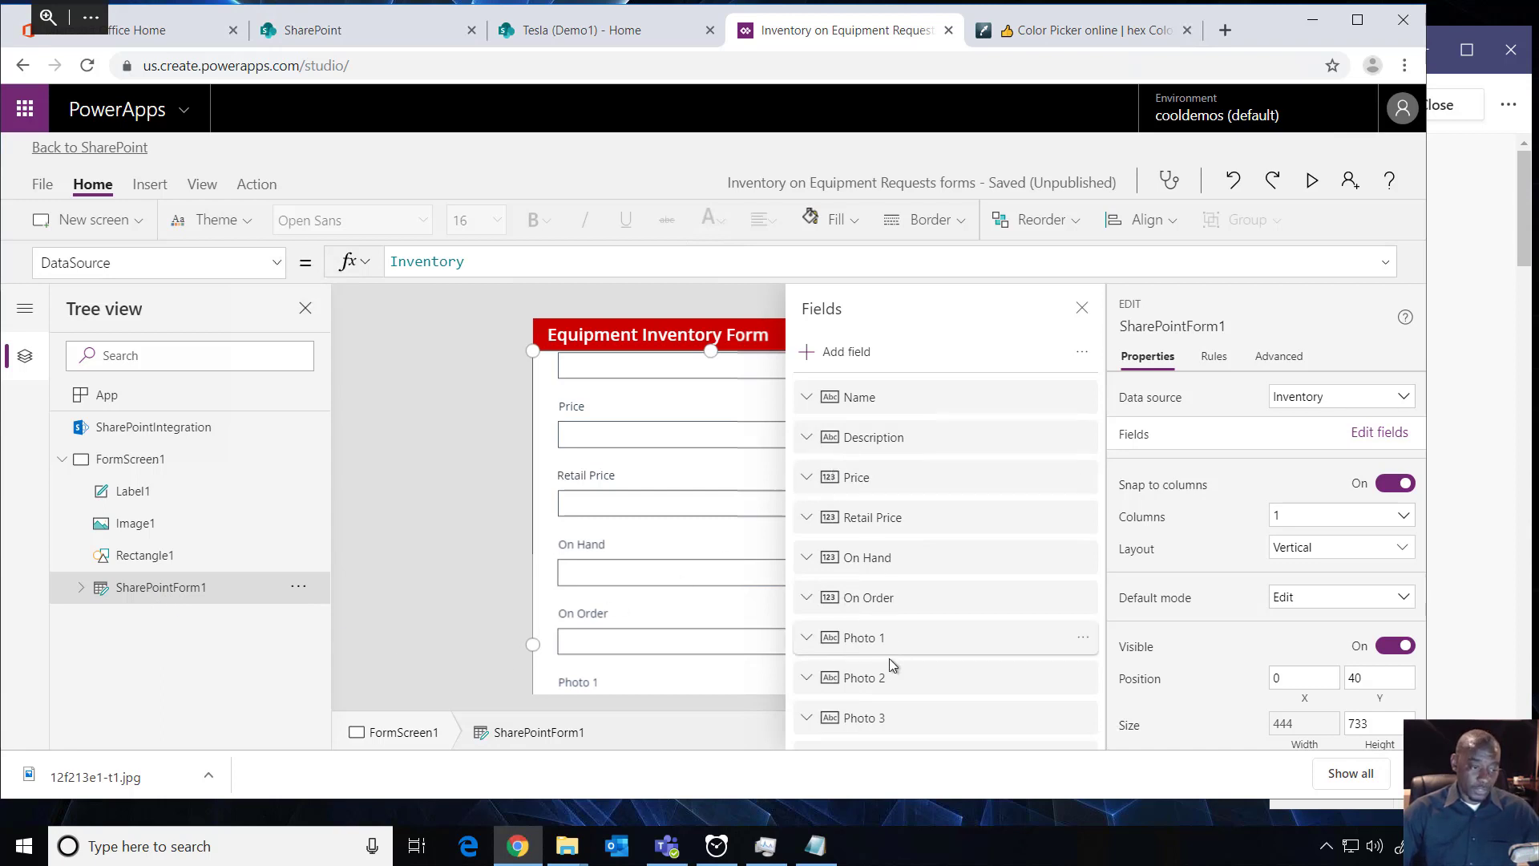
{"action": "scroll", "coordinate": [894, 674], "scroll_direction": "down", "scroll_amount": 1}
{"action": "scroll", "coordinate": [897, 679], "scroll_direction": "up", "scroll_amount": 1}
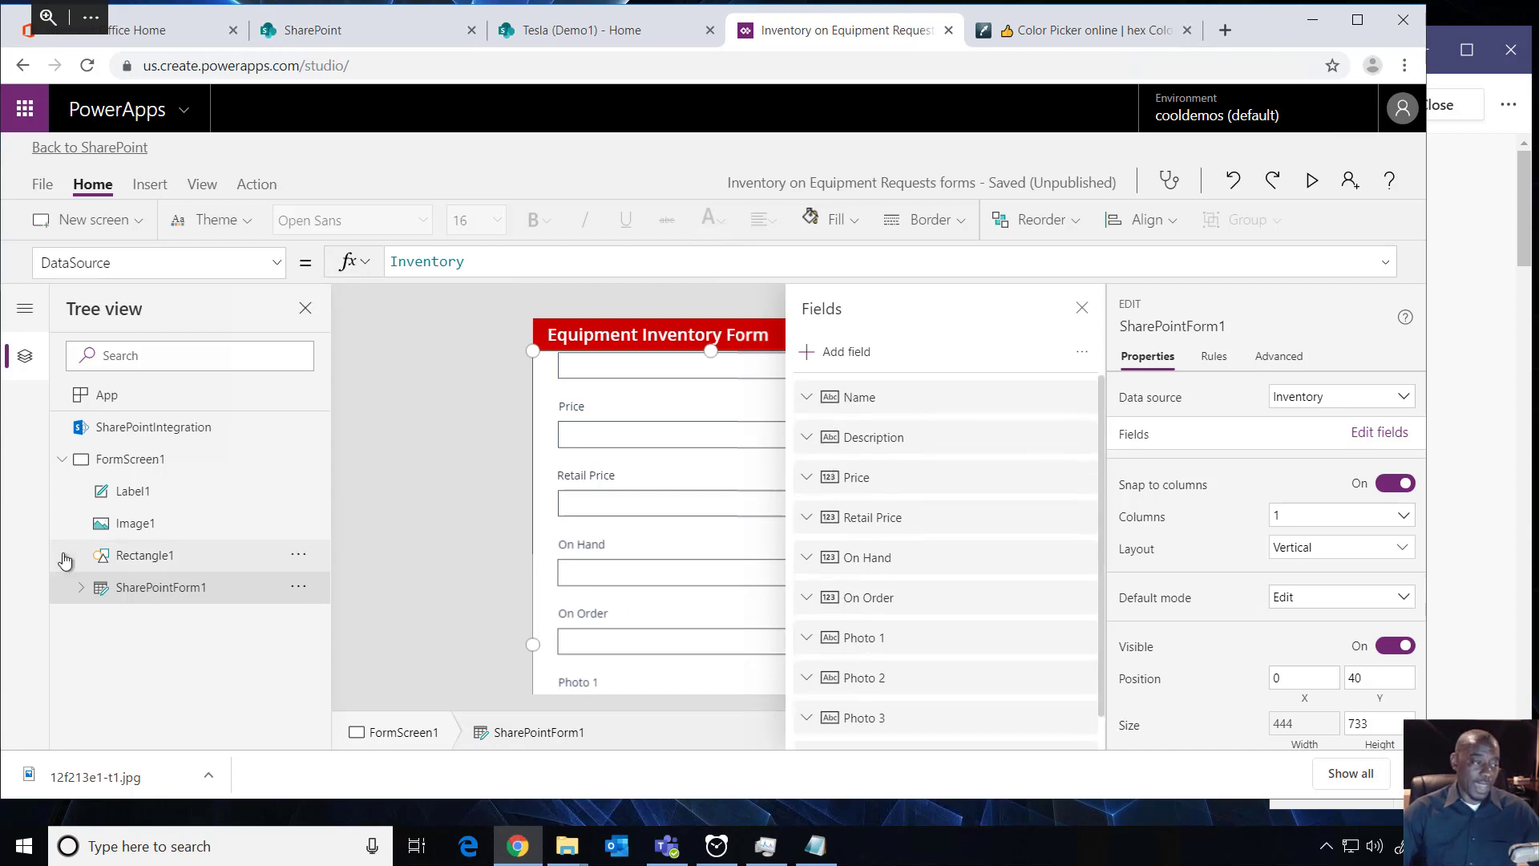
{"action": "left_click", "coordinate": [470, 609]}
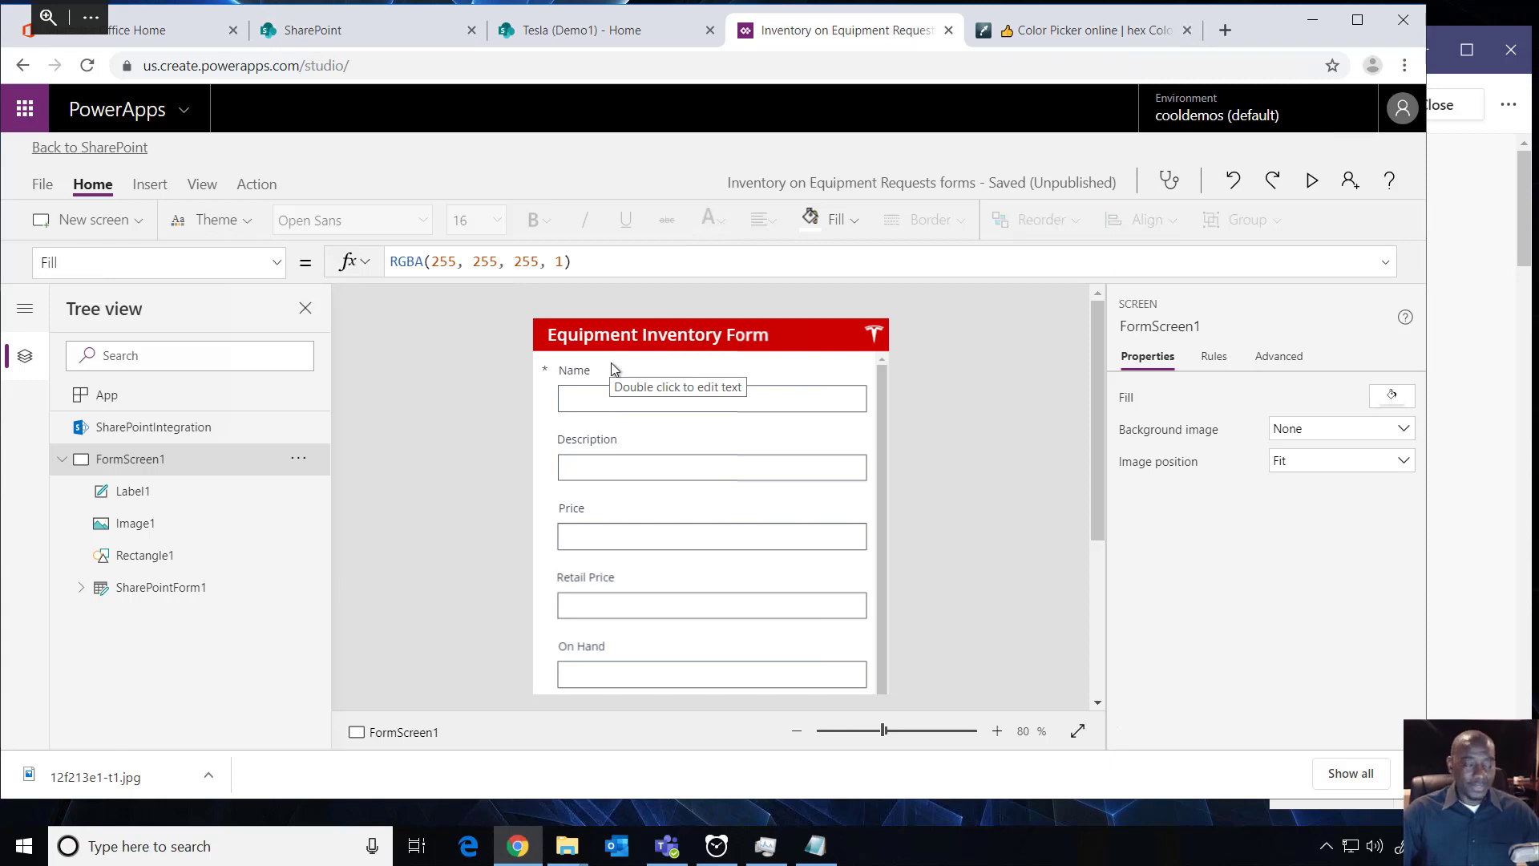
Move the Name field below Retail Price in the form's field order.
{"action": "left_click", "coordinate": [174, 594]}
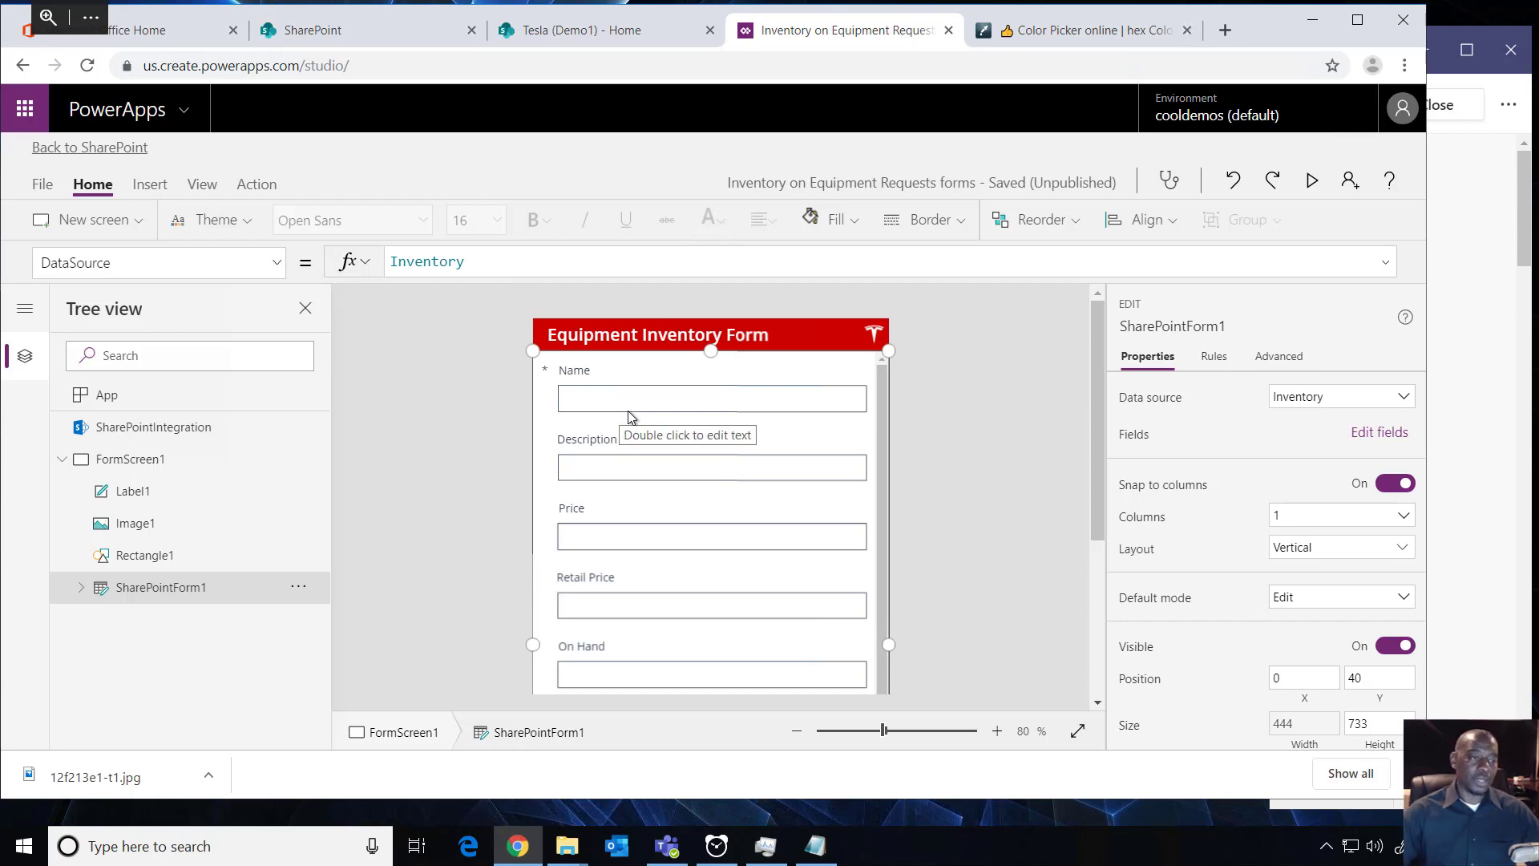
{"action": "left_click", "coordinate": [1380, 433]}
{"action": "scroll", "coordinate": [930, 570], "scroll_direction": "down", "scroll_amount": 1}
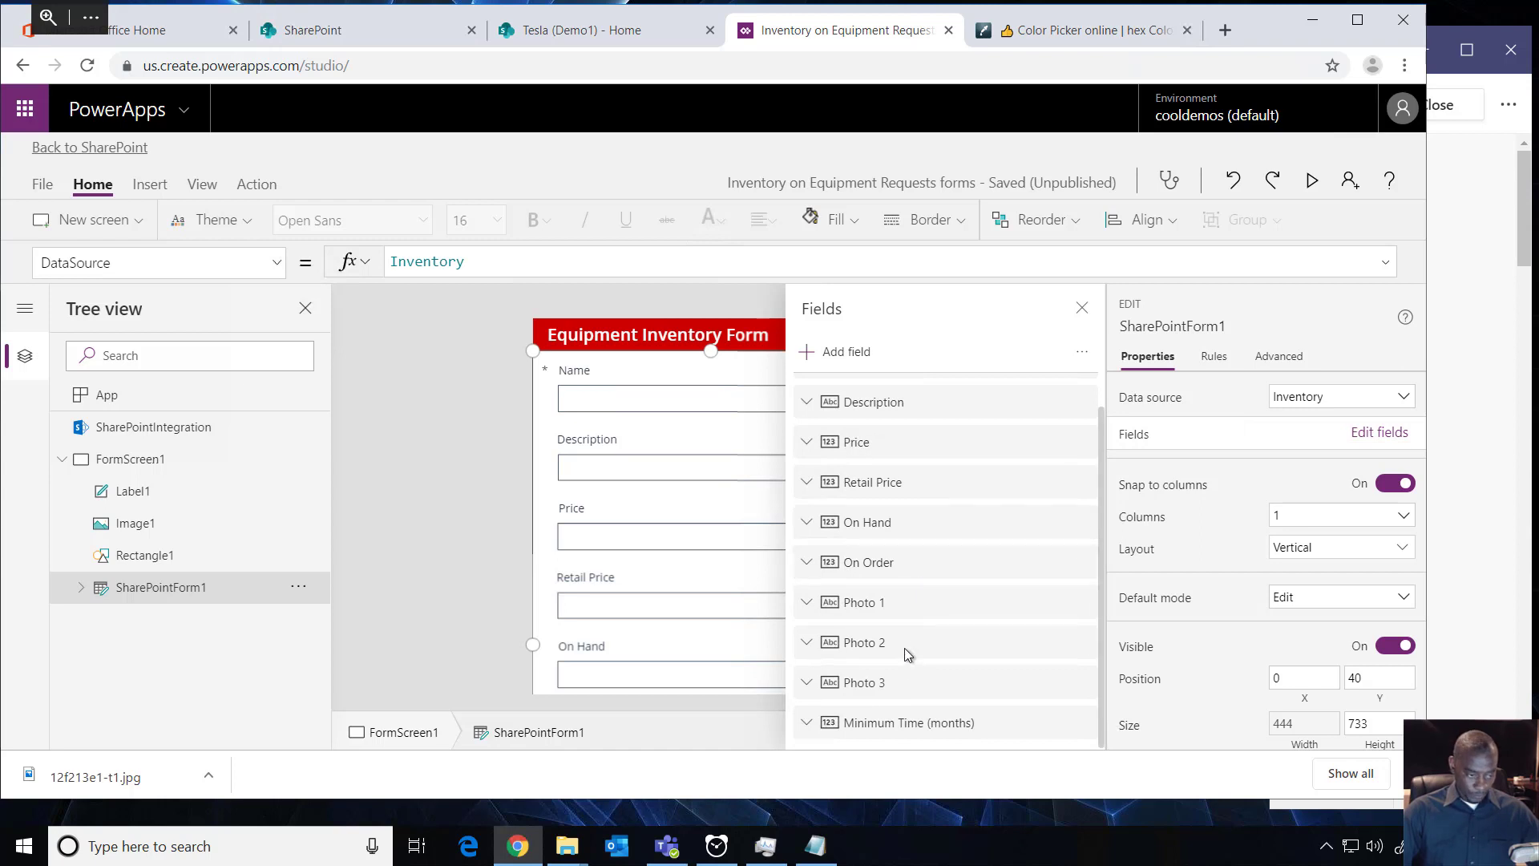
{"action": "scroll", "coordinate": [910, 609], "scroll_direction": "up", "scroll_amount": 1}
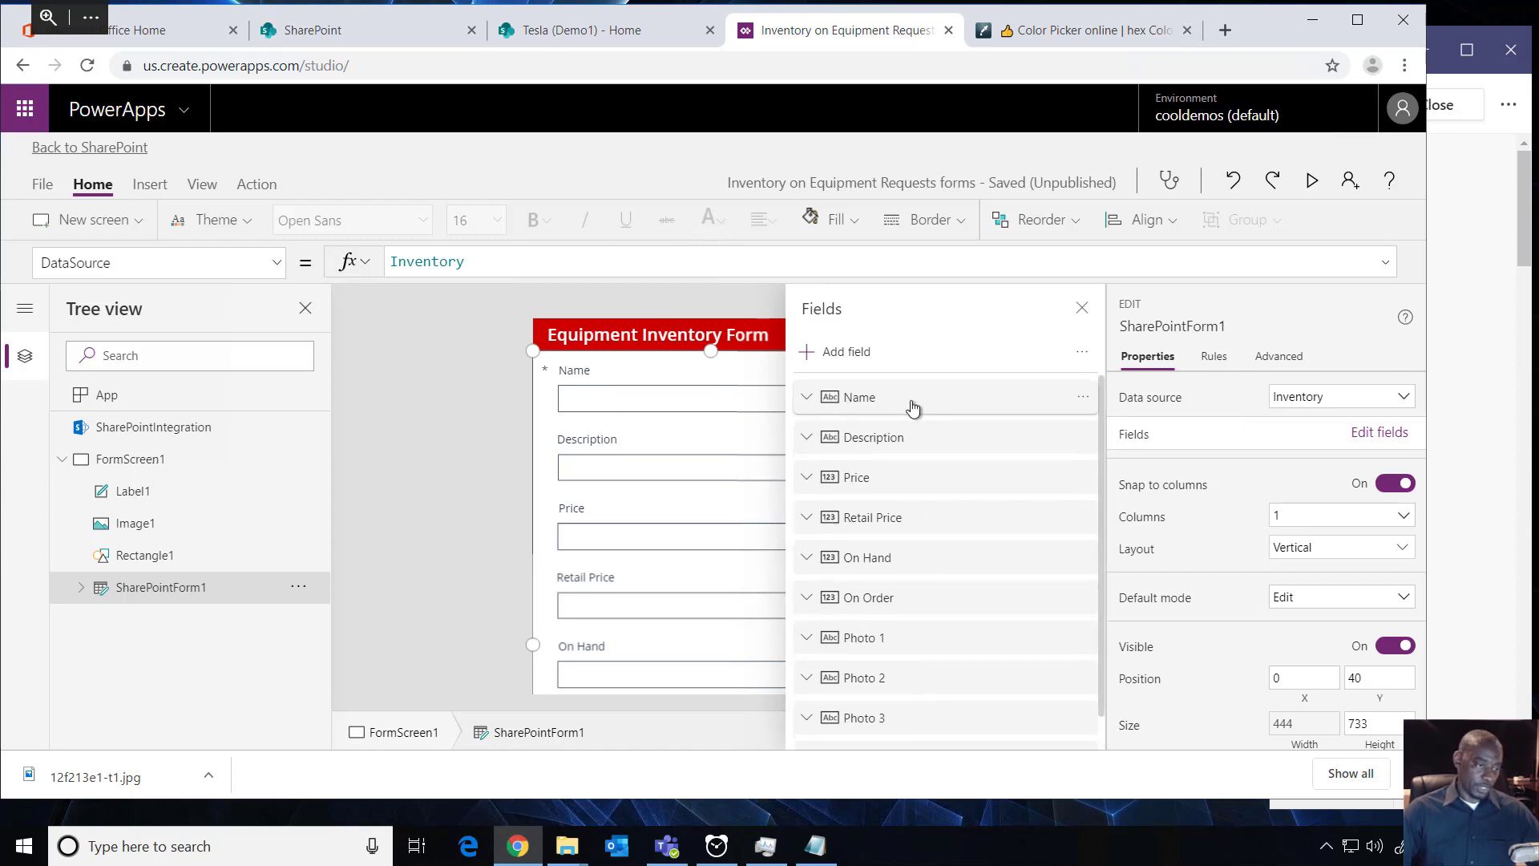
{"action": "left_click_drag", "start_coordinate": [911, 406], "coordinate": [902, 521]}
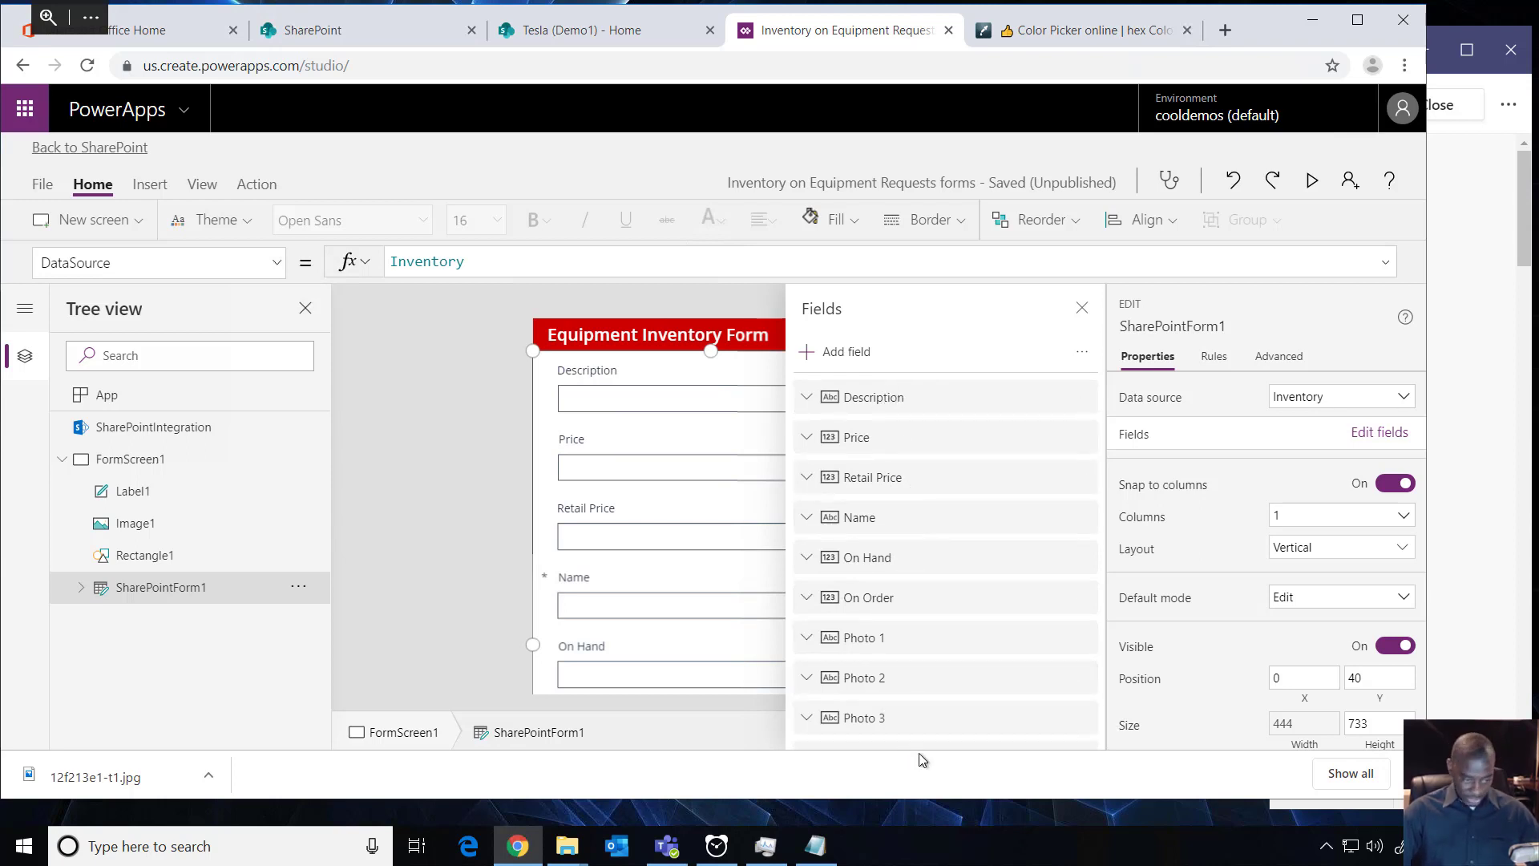
{"action": "scroll", "coordinate": [914, 722], "scroll_direction": "down", "scroll_amount": 1}
{"action": "scroll", "coordinate": [919, 706], "scroll_direction": "up", "scroll_amount": 1}
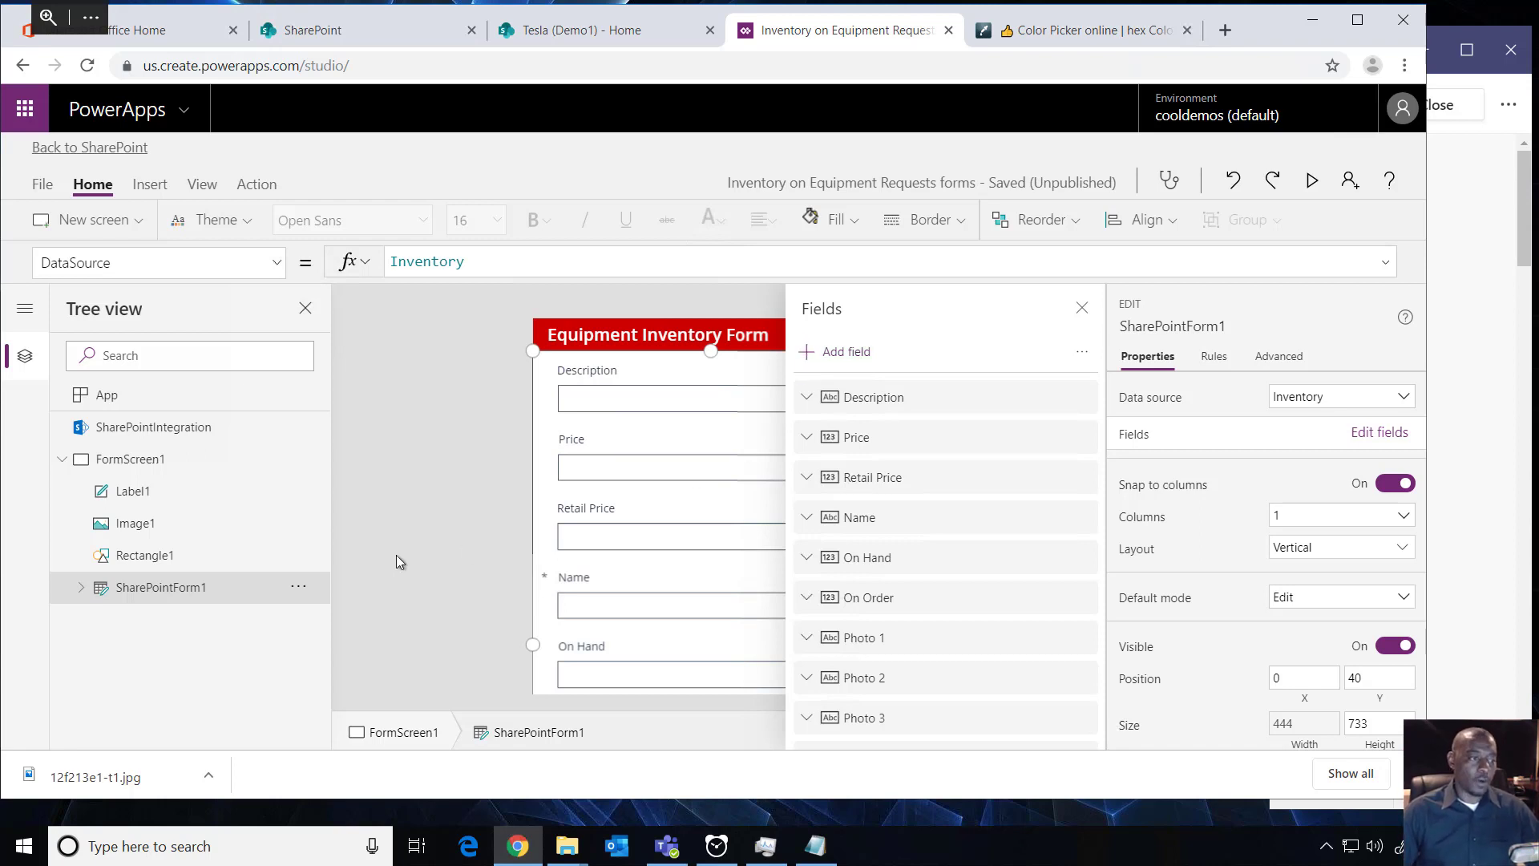
{"action": "left_click", "coordinate": [518, 533]}
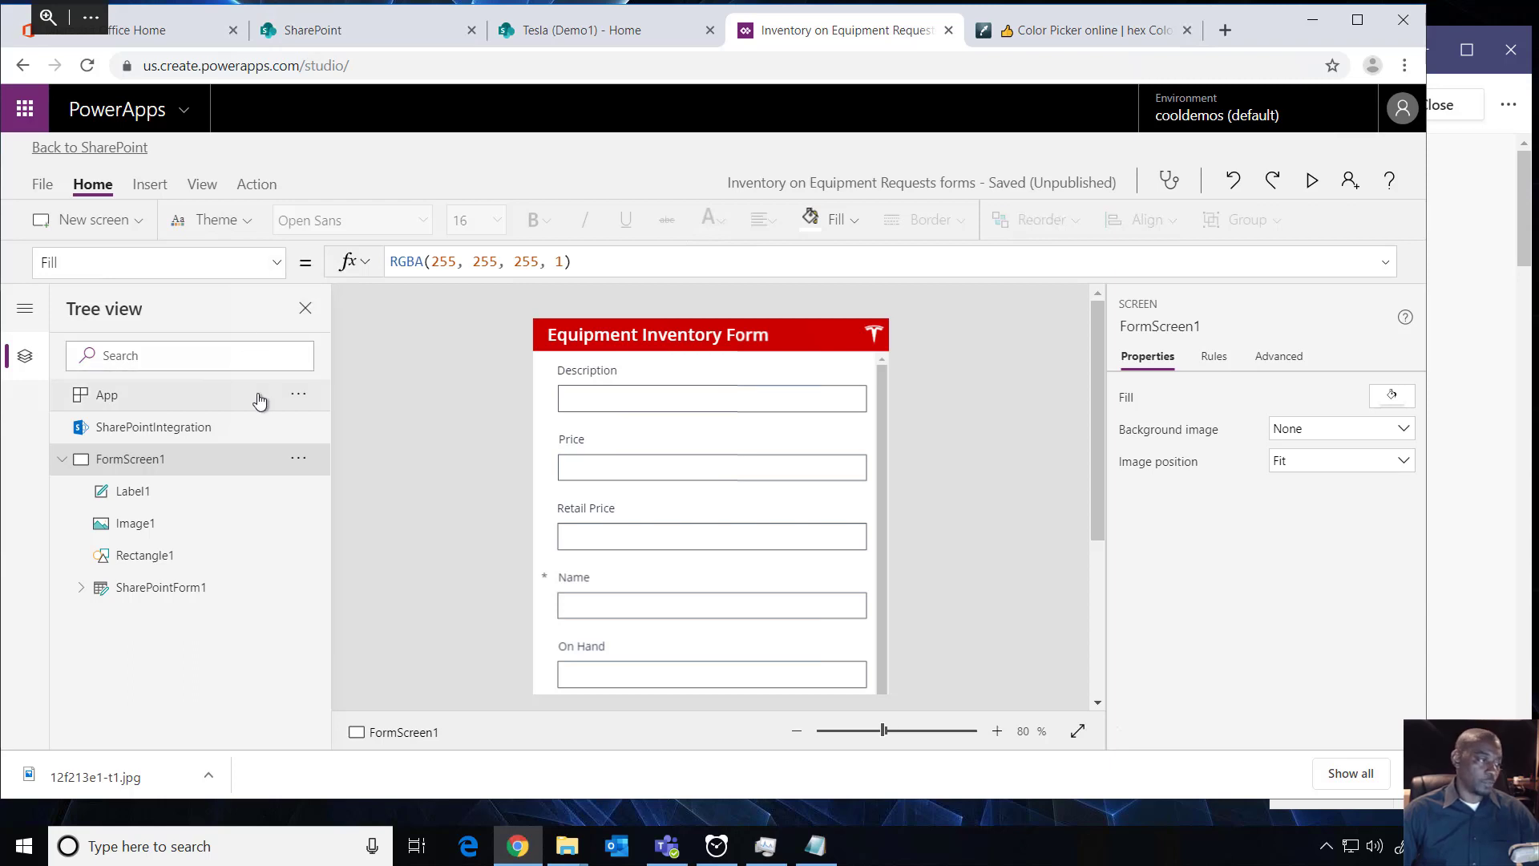
Inspect the SharePointIntegration OnSave formula.
{"action": "left_click", "coordinate": [232, 440]}
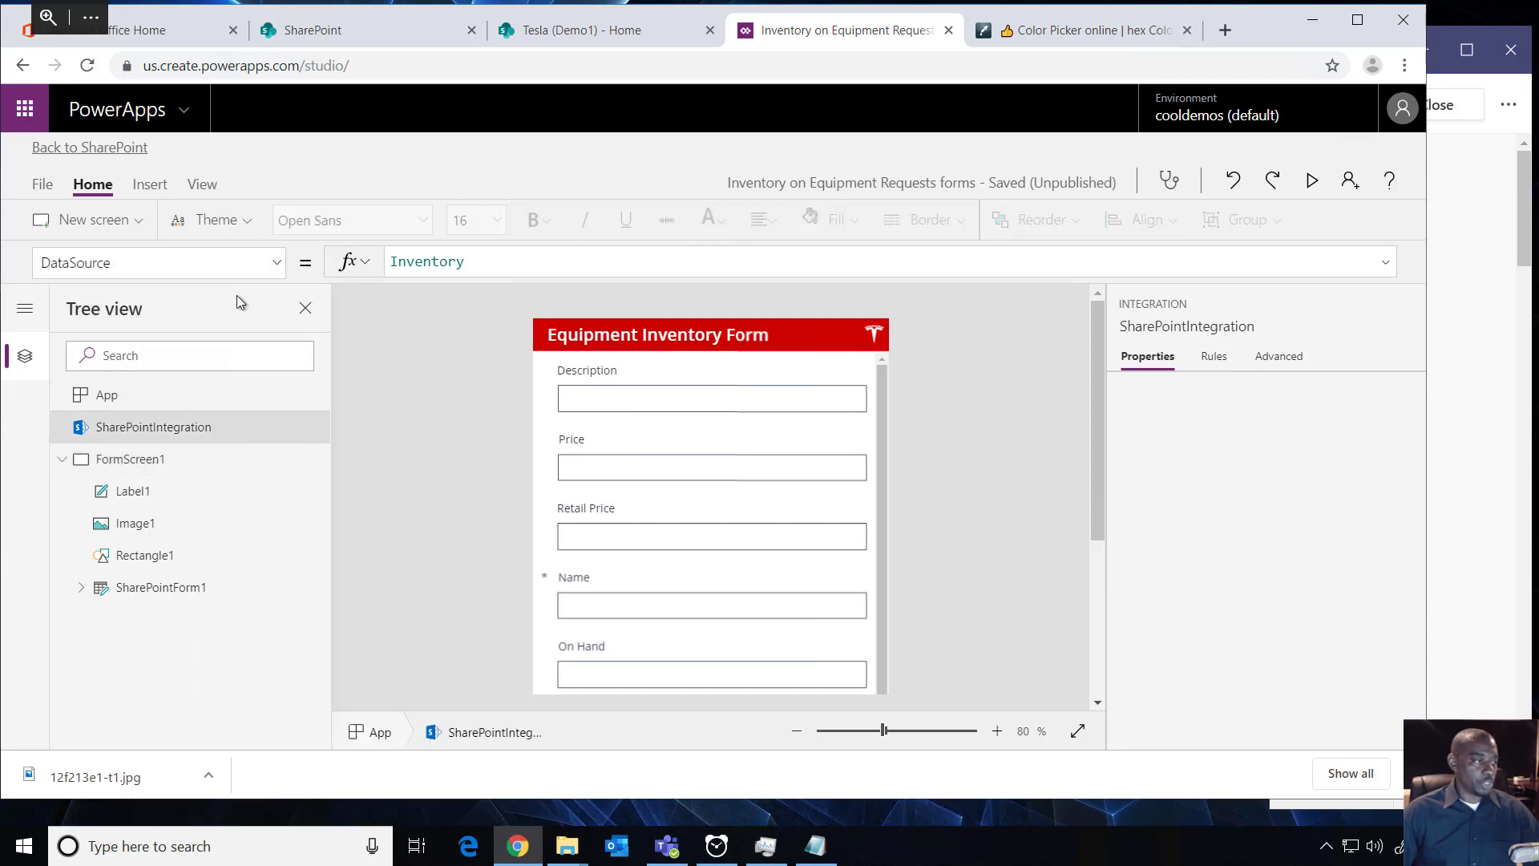
{"action": "left_click", "coordinate": [275, 263]}
{"action": "left_click", "coordinate": [149, 498]}
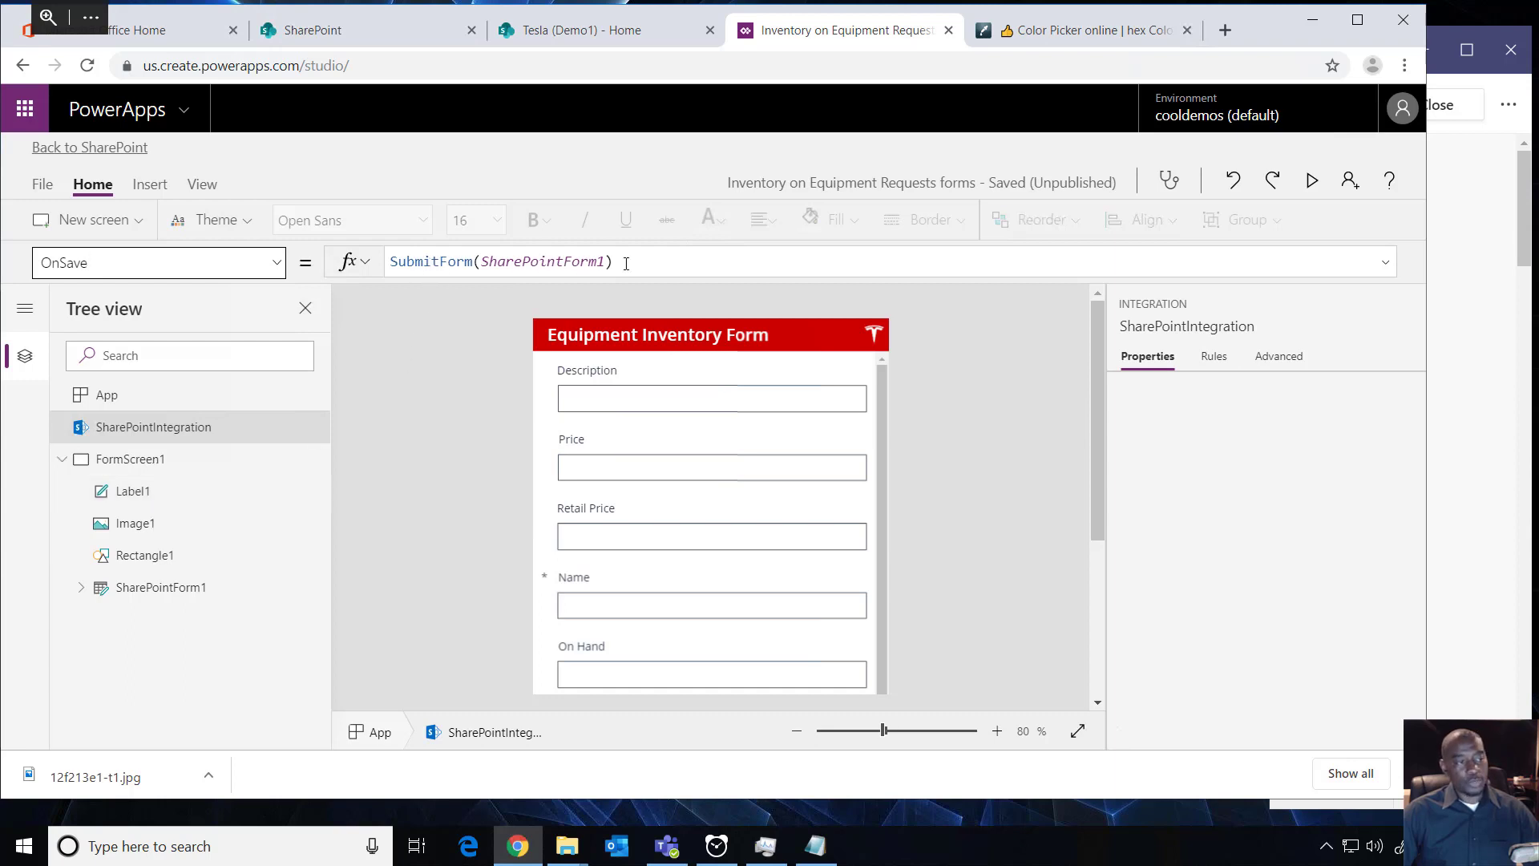
{"action": "triple_click", "coordinate": [626, 263]}
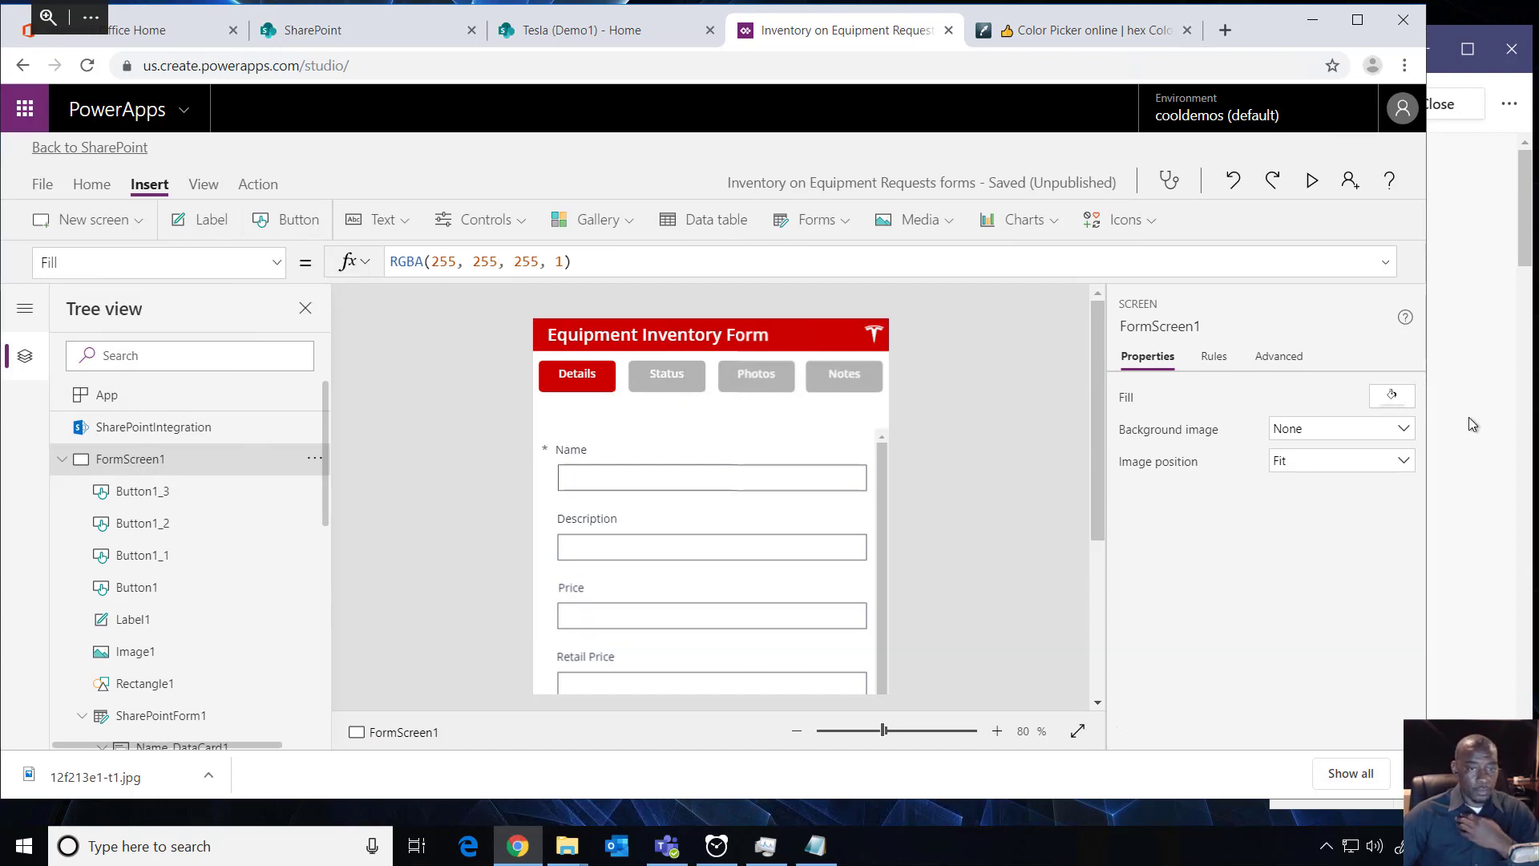
Check the form design's tab row, then stretch the form's top edge up to just beneath the tab buttons.
{"action": "key", "text": "alt+Tab"}
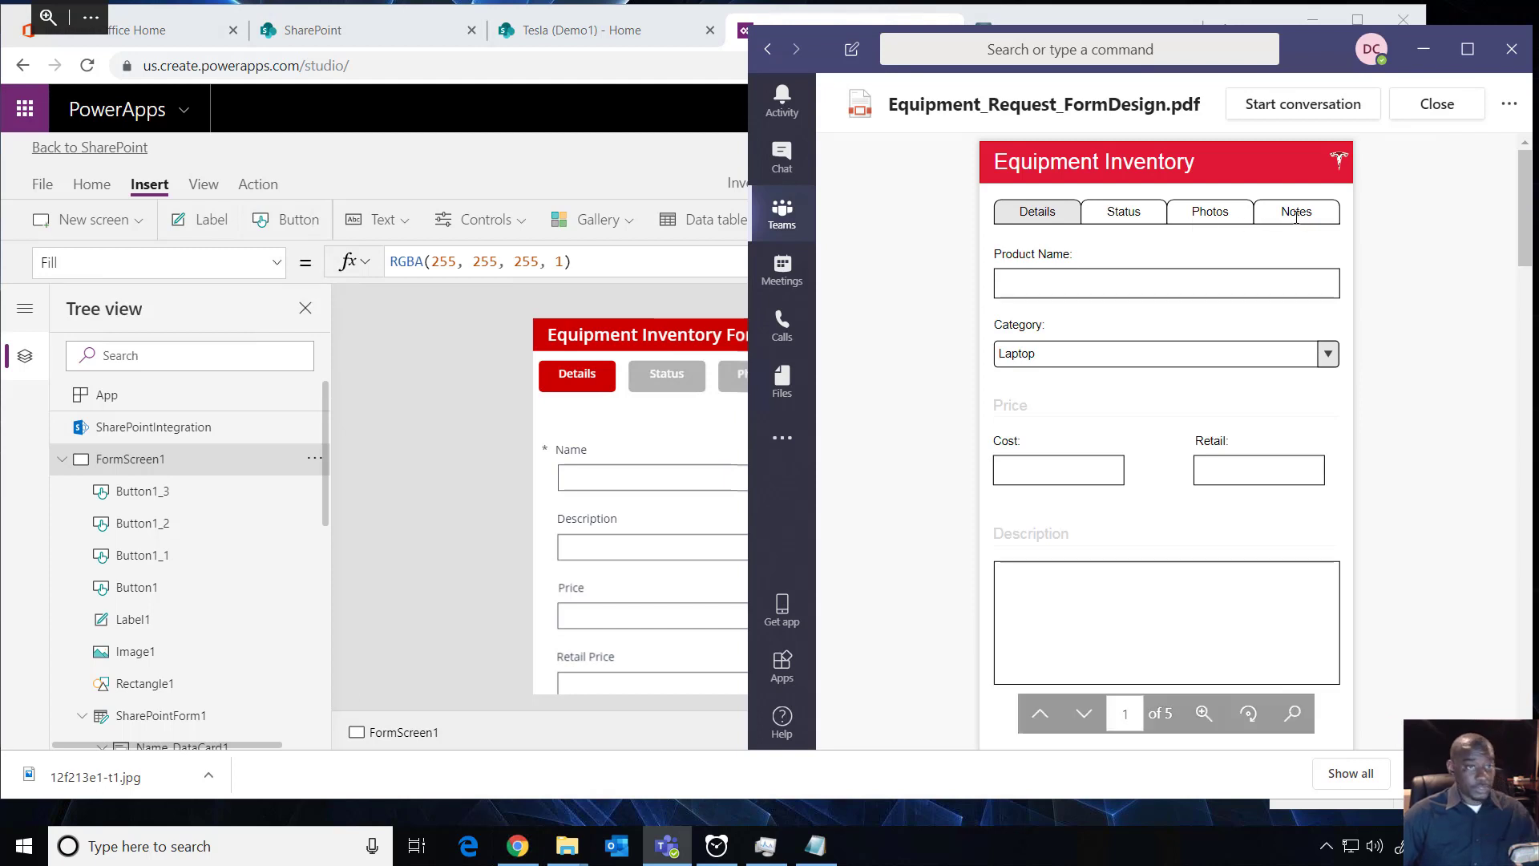
{"action": "left_click", "coordinate": [497, 473]}
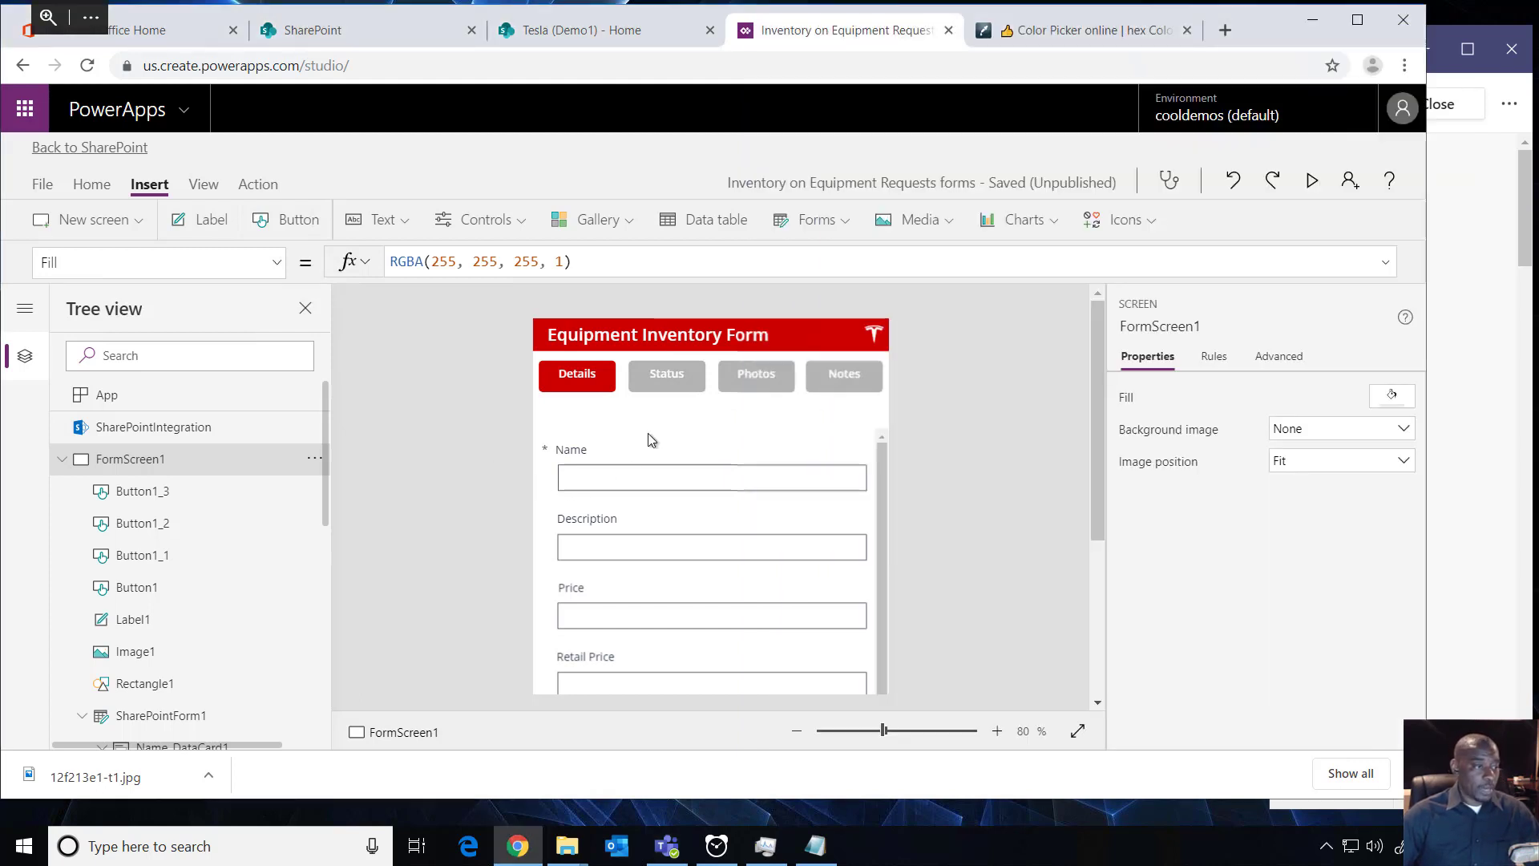
{"action": "left_click", "coordinate": [166, 721]}
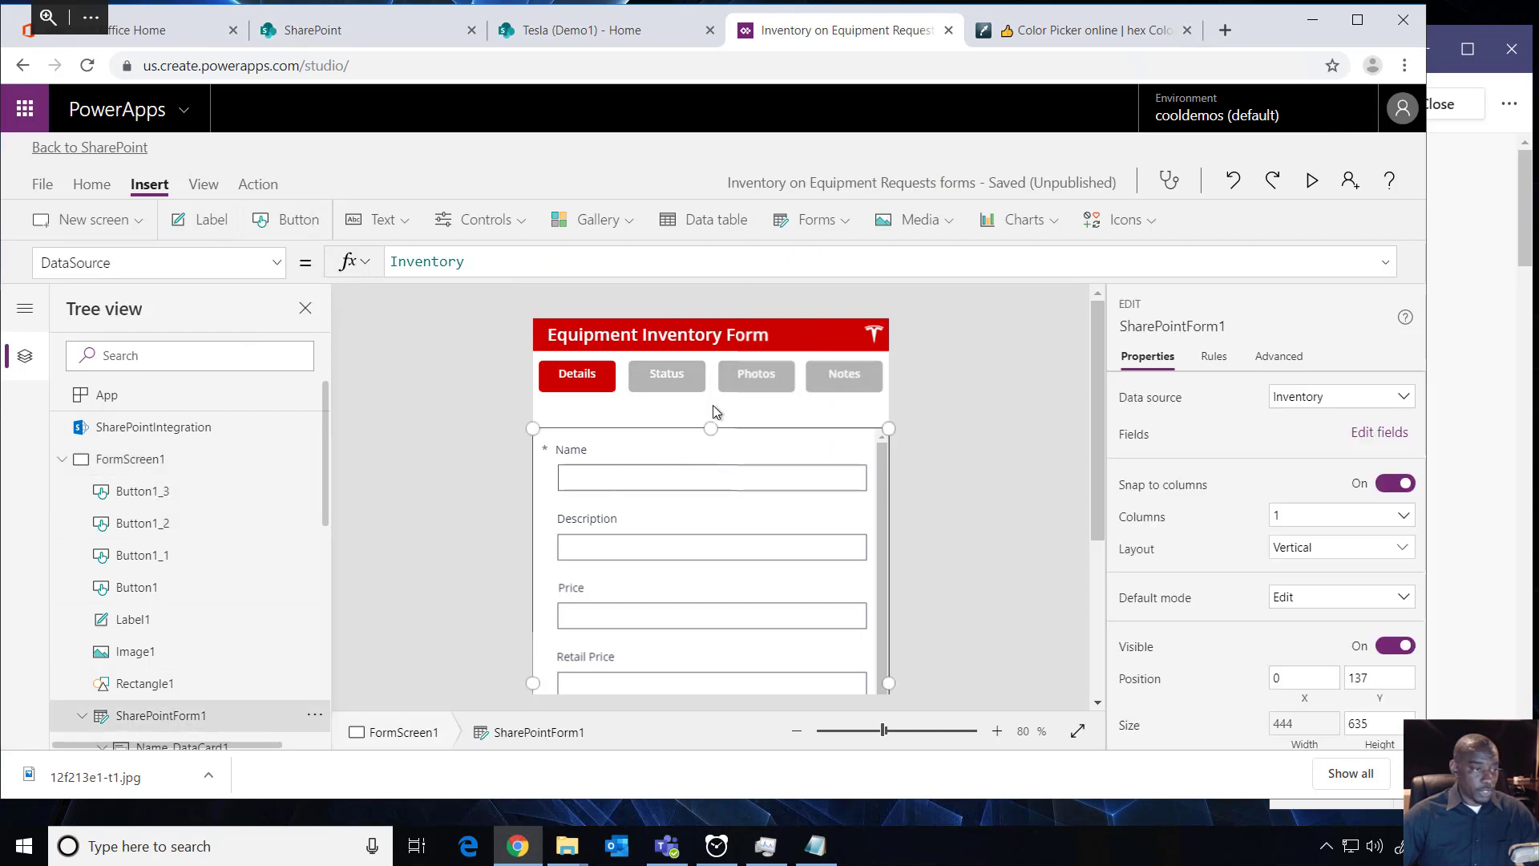
{"action": "left_click_drag", "start_coordinate": [711, 428], "coordinate": [714, 388]}
{"action": "key", "text": "ctrl+z"}
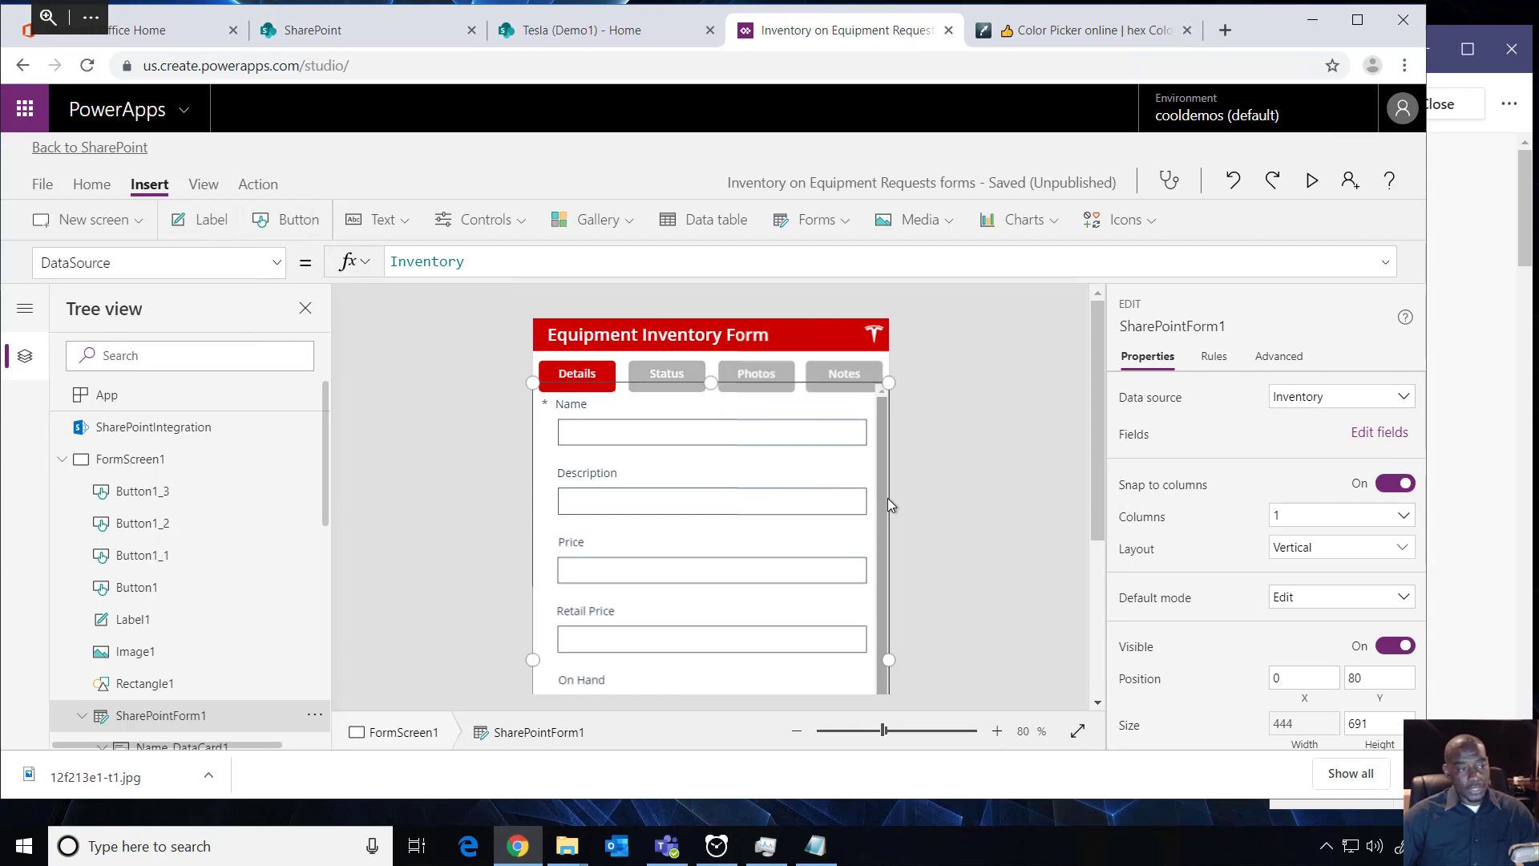
Select the Details, Status, Photos and Notes buttons together and send them to the back.
{"action": "left_click", "coordinate": [952, 408]}
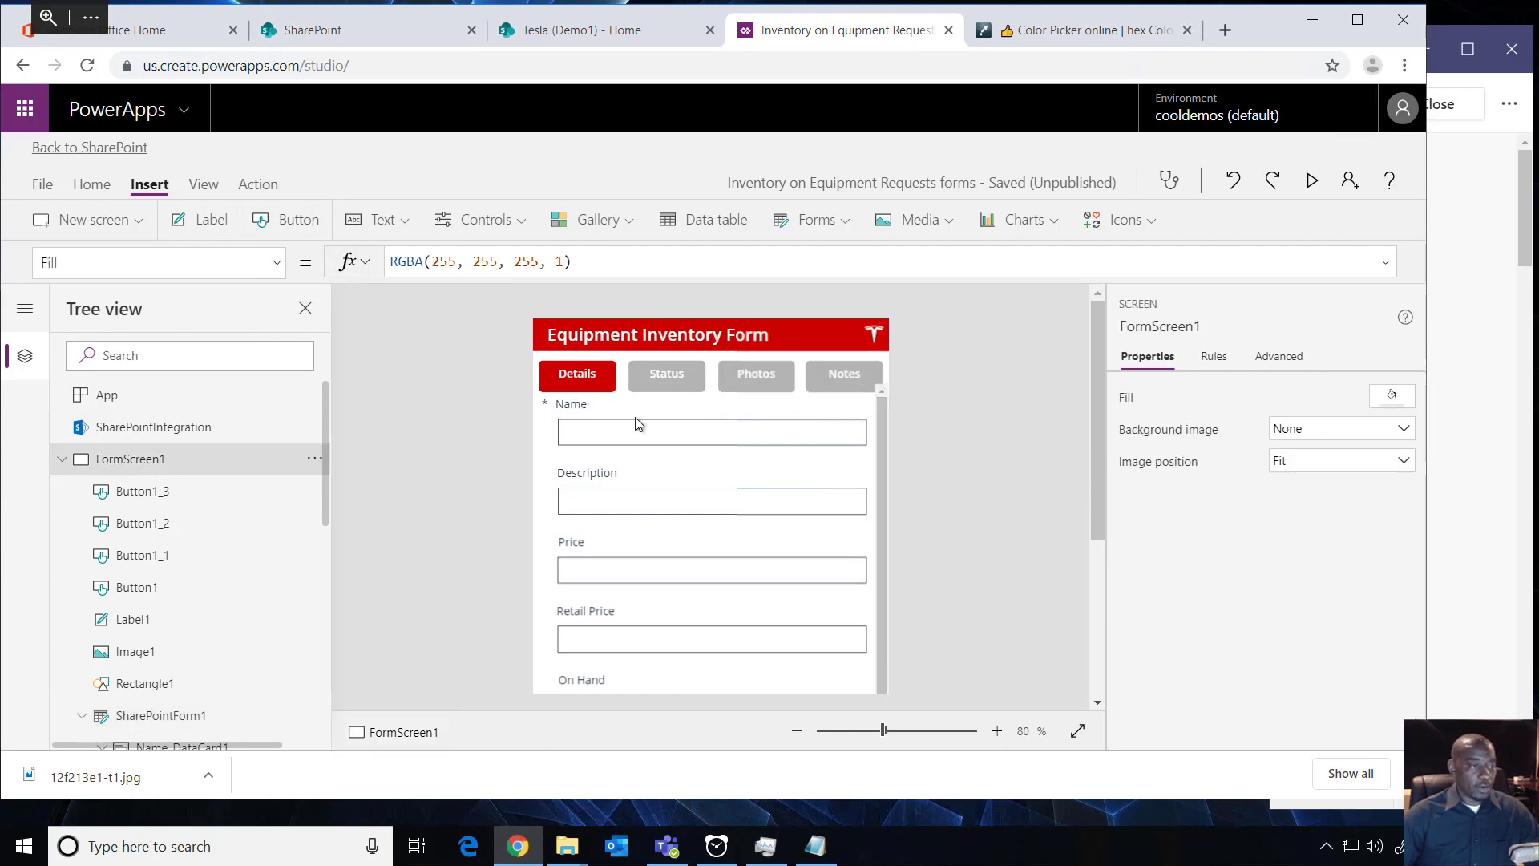
{"action": "left_click", "coordinate": [553, 375]}
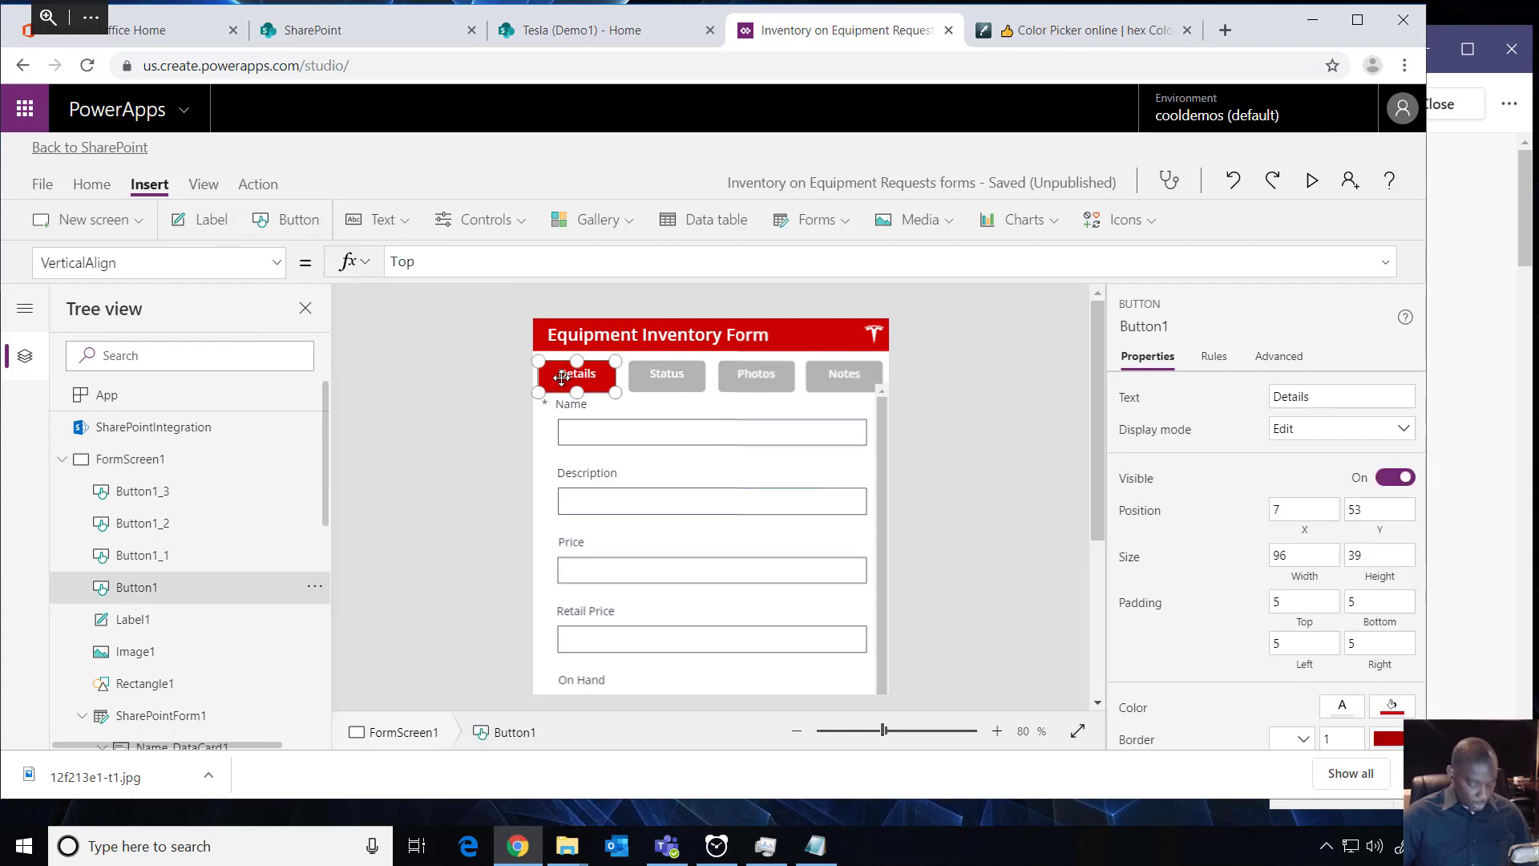
{"action": "left_click", "coordinate": [659, 378], "text": "shift"}
{"action": "left_click", "coordinate": [755, 377], "text": "shift"}
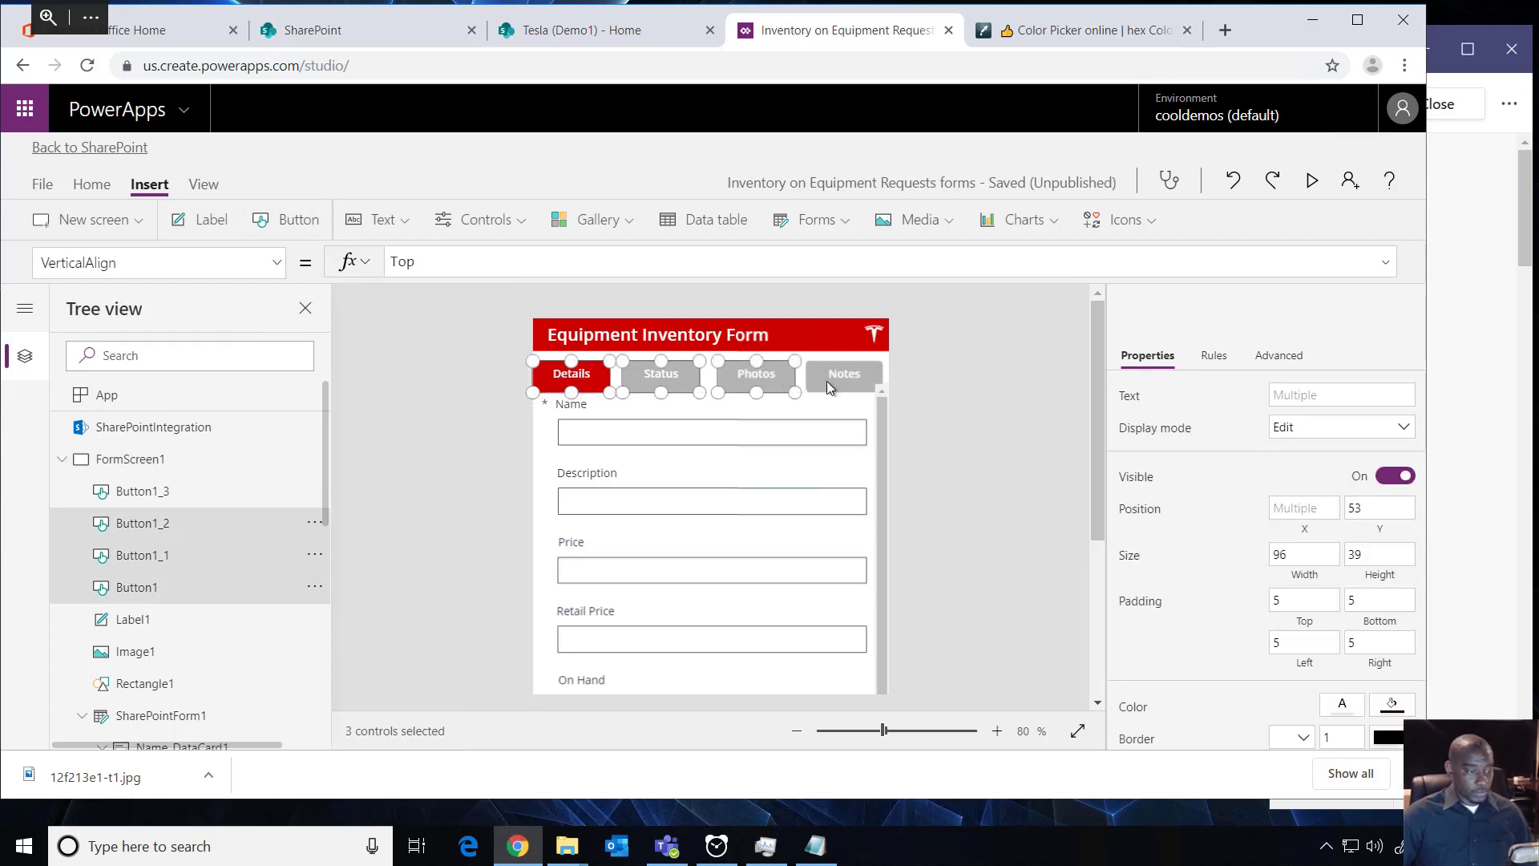
{"action": "key", "text": "ctrl+z"}
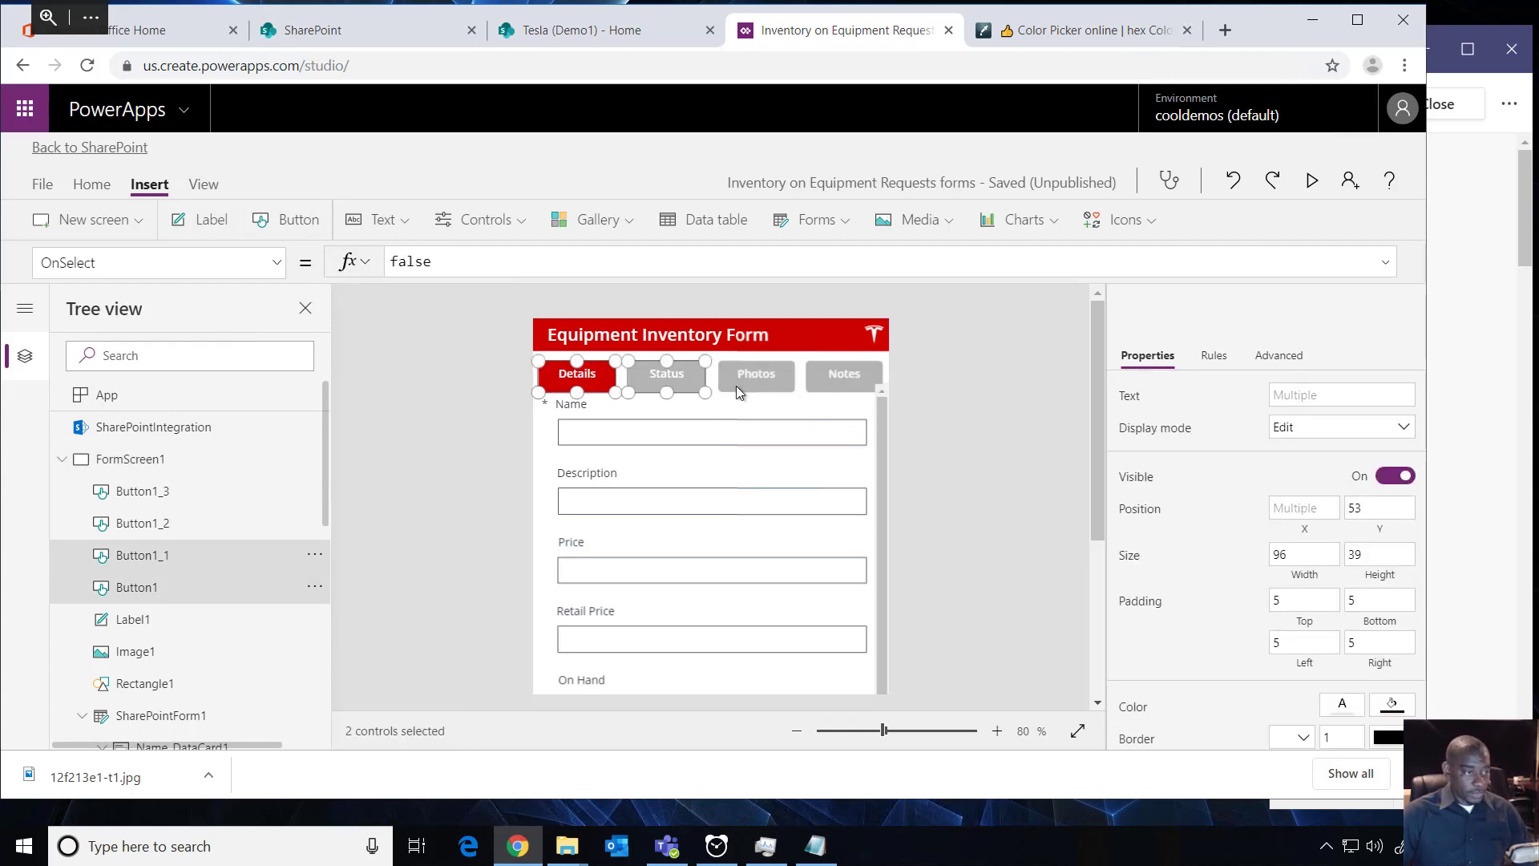
{"action": "left_click", "coordinate": [755, 390], "text": "shift"}
{"action": "left_click", "coordinate": [842, 377], "text": "shift"}
{"action": "right_click", "coordinate": [647, 385]}
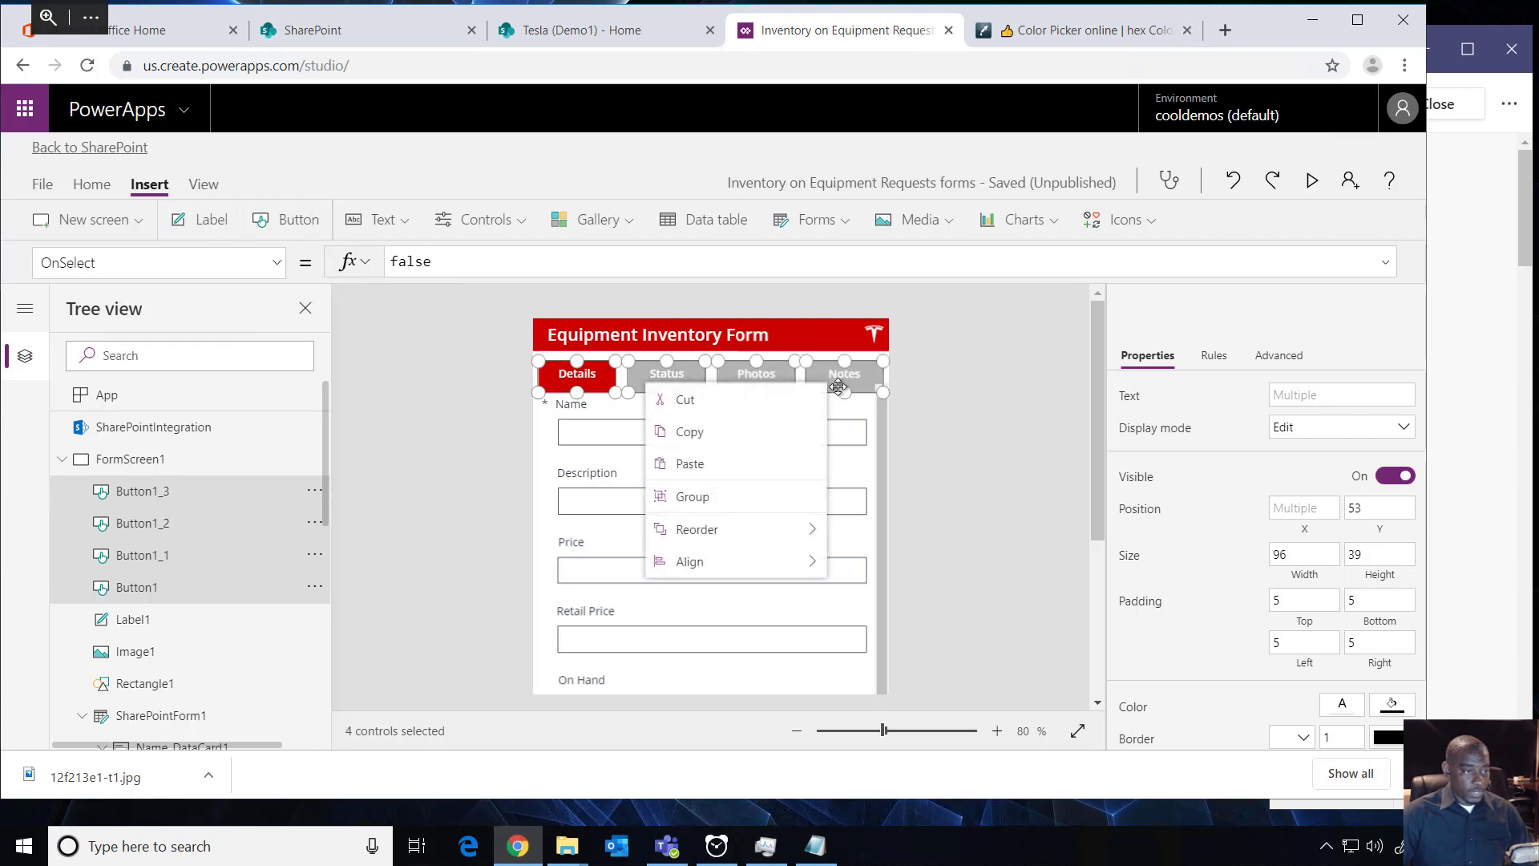
{"action": "mouse_move", "coordinate": [732, 529]}
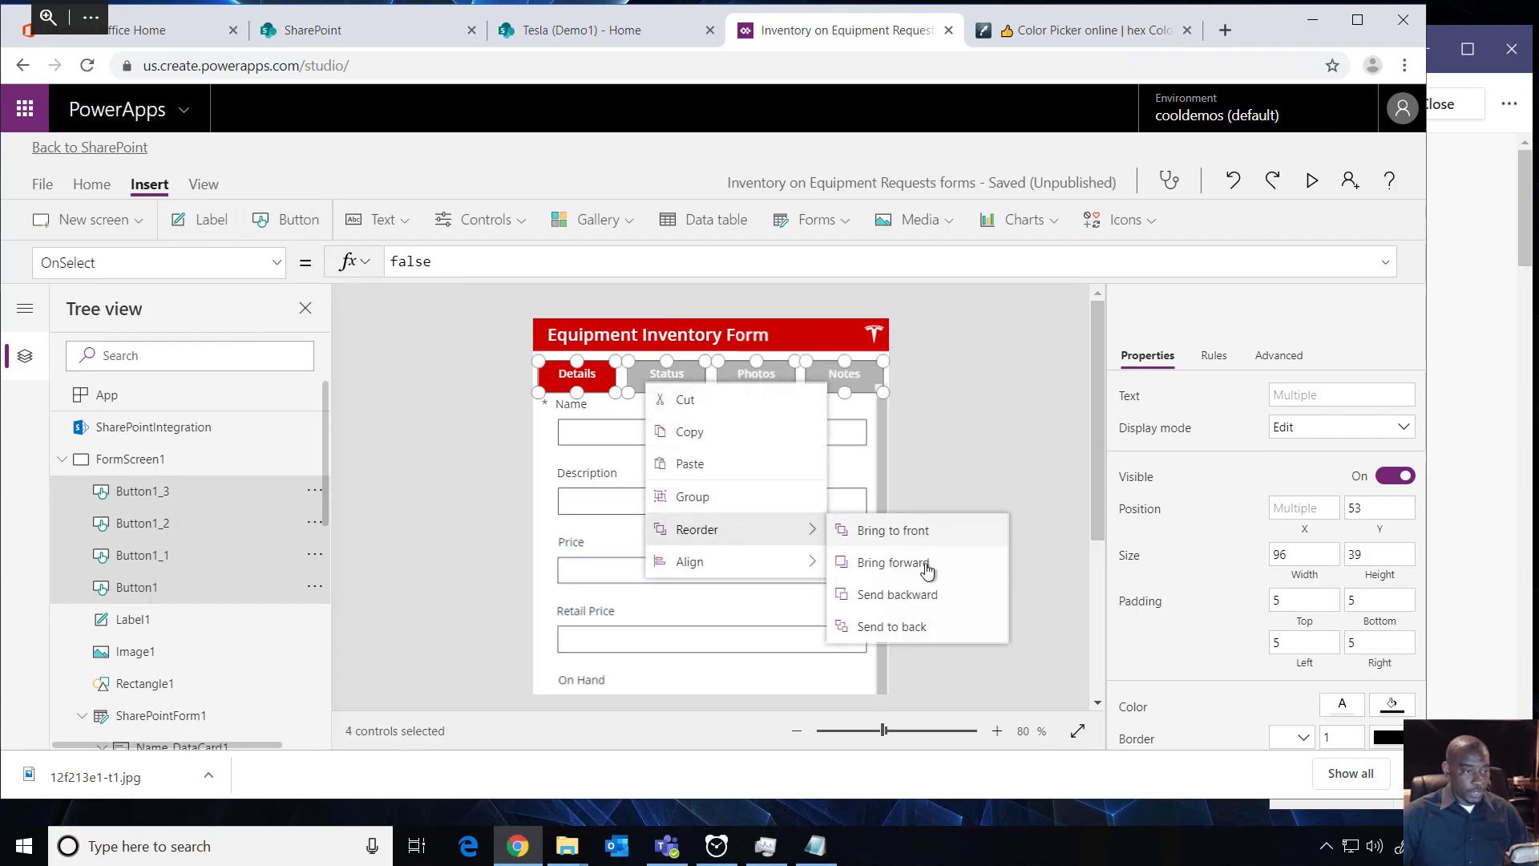
{"action": "left_click", "coordinate": [892, 626]}
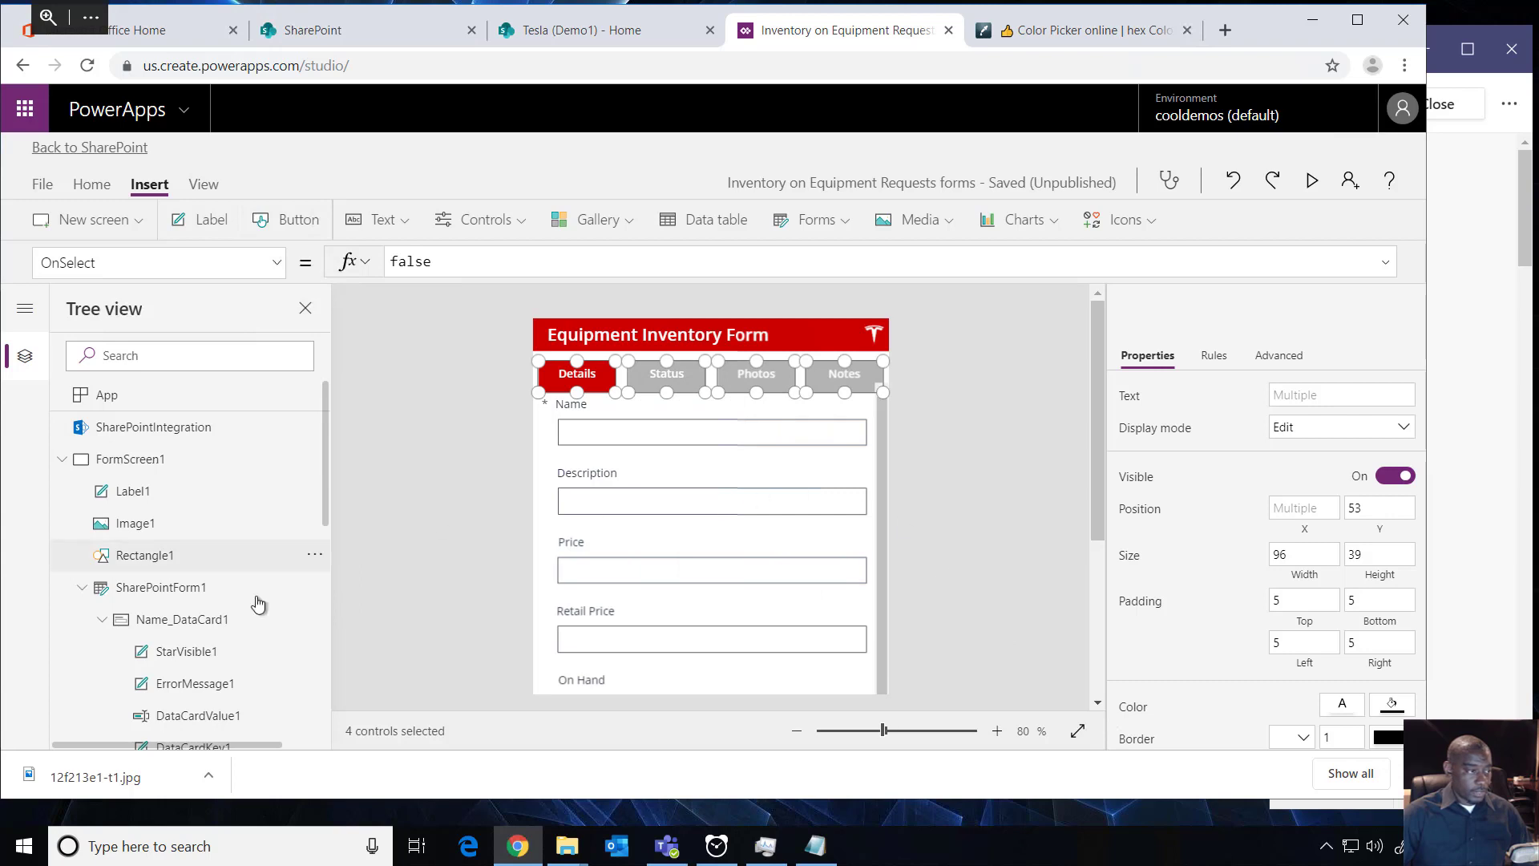
{"action": "left_click", "coordinate": [213, 600]}
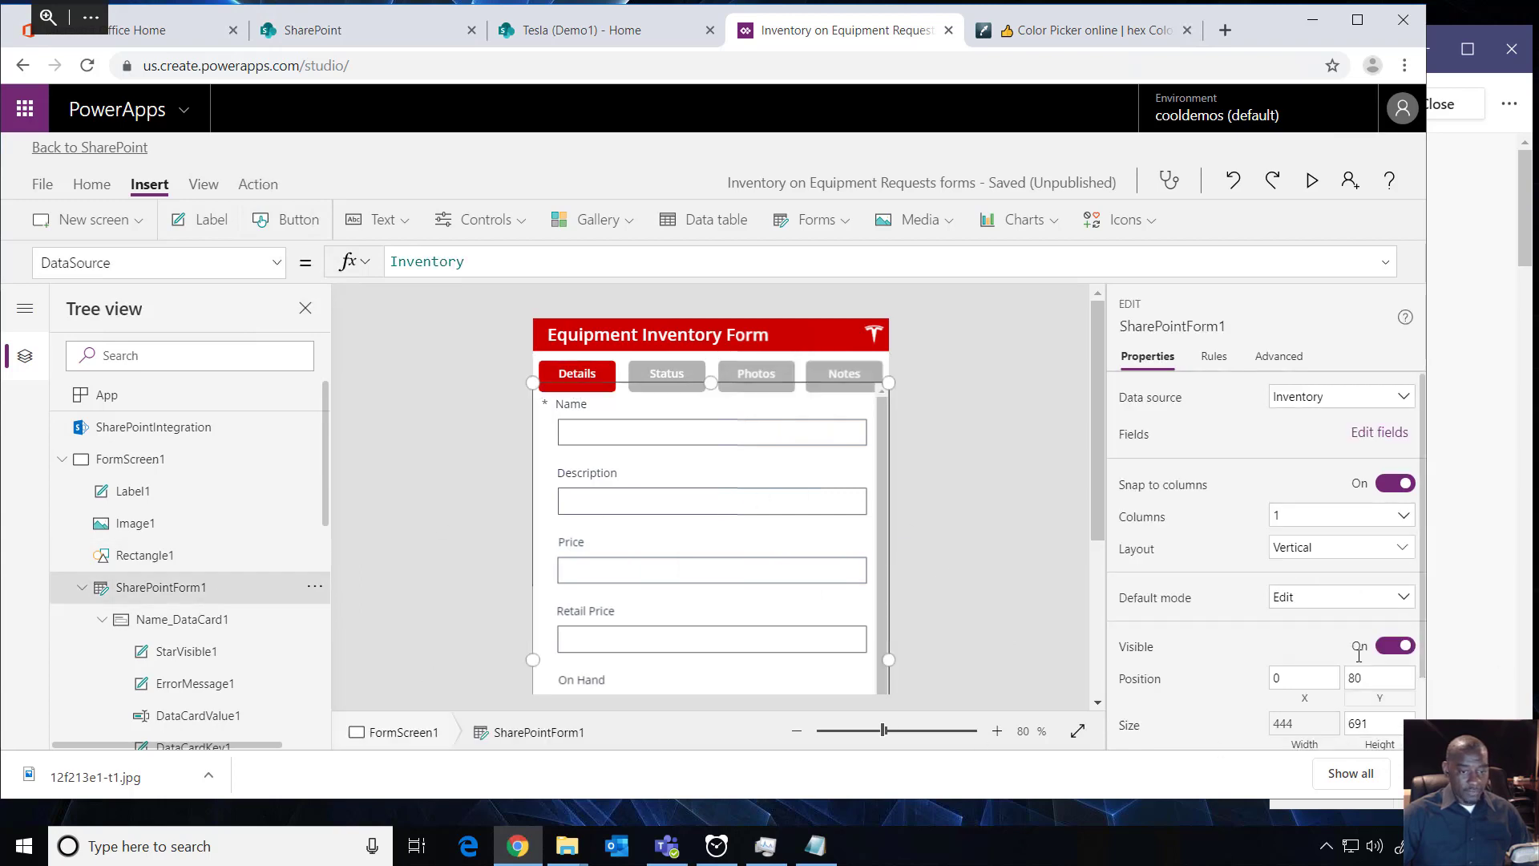
{"action": "scroll", "coordinate": [1362, 664], "scroll_direction": "down", "scroll_amount": 1}
{"action": "left_click", "coordinate": [1392, 696]}
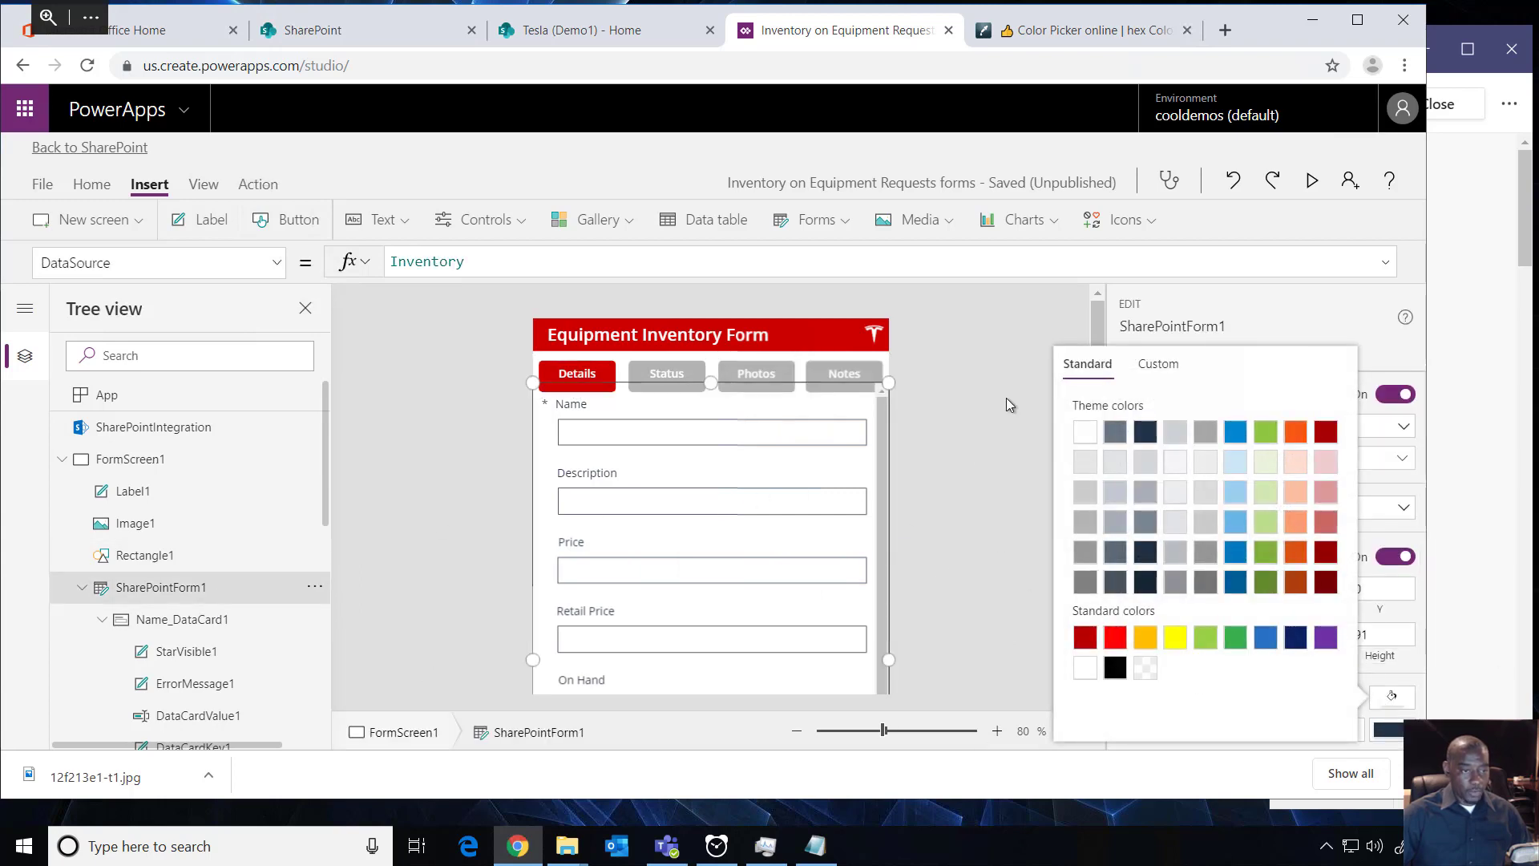
{"action": "left_click", "coordinate": [998, 437]}
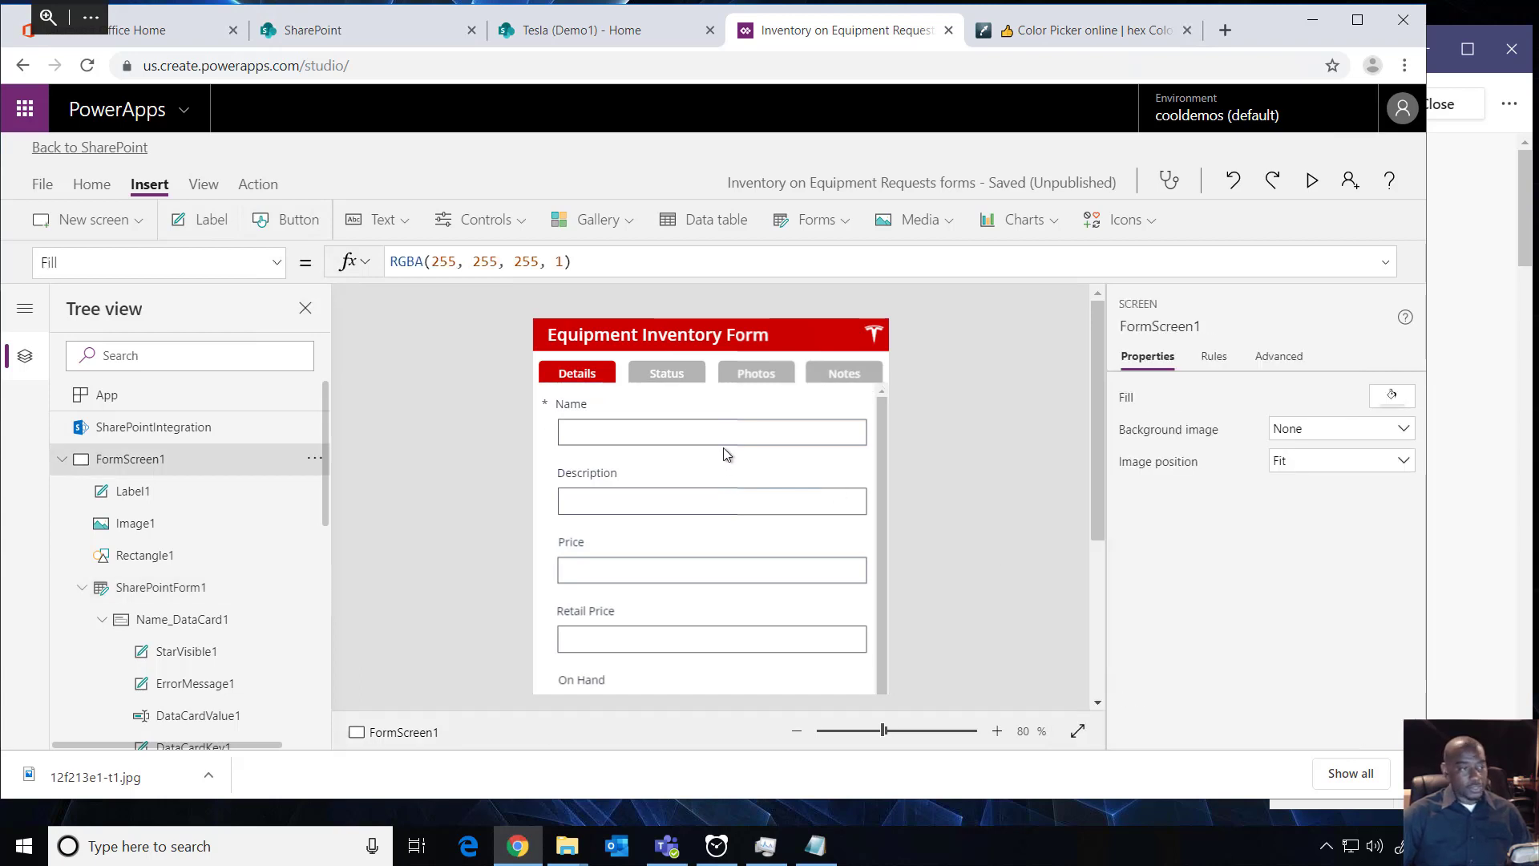
Move the form slightly down to position Y 85 below the tab buttons.
{"action": "left_click", "coordinate": [698, 400]}
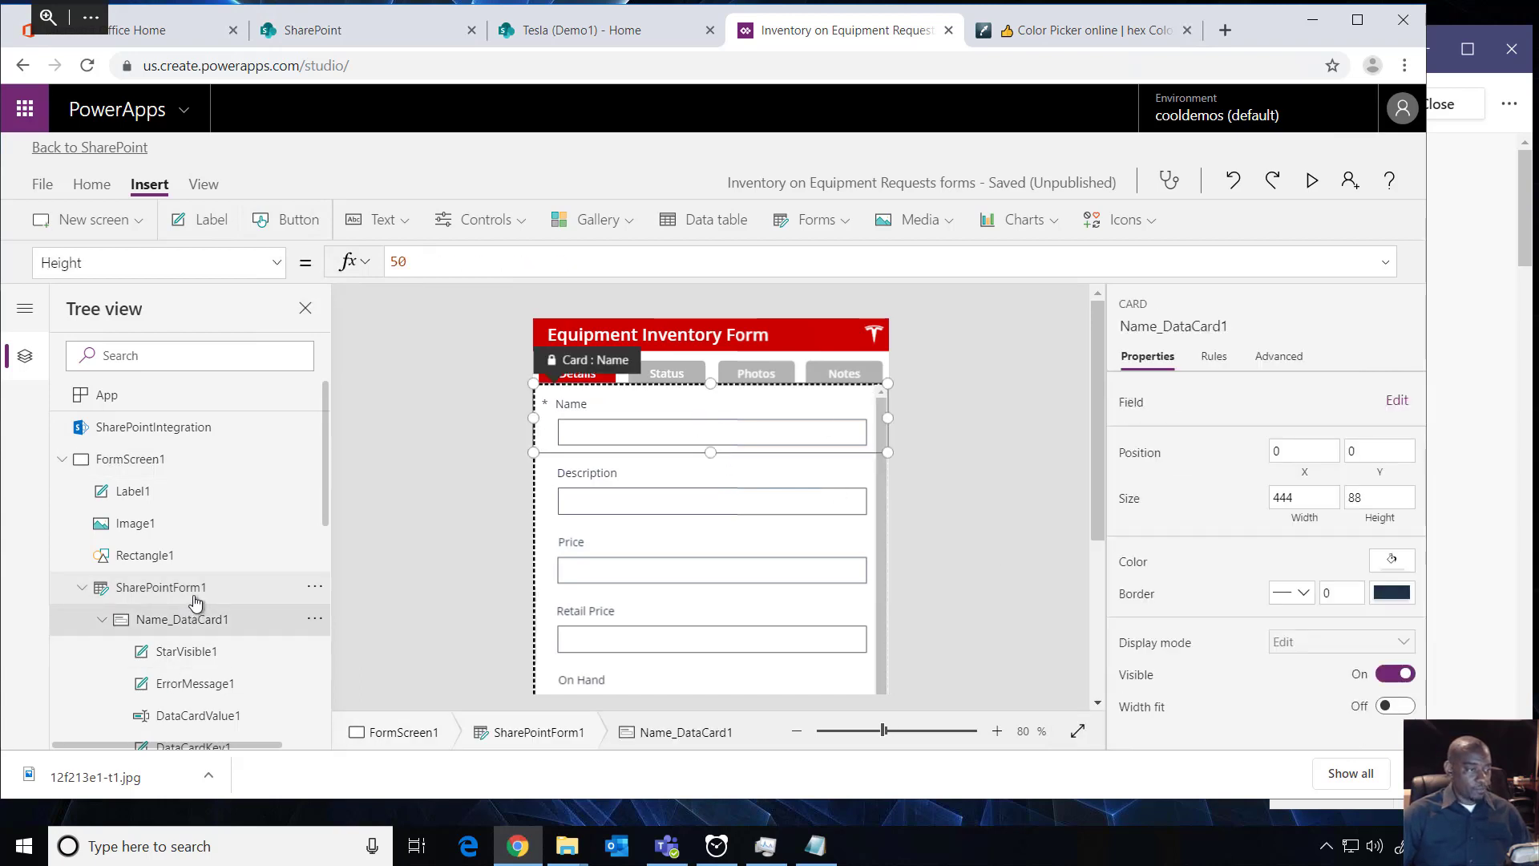
{"action": "left_click", "coordinate": [161, 588]}
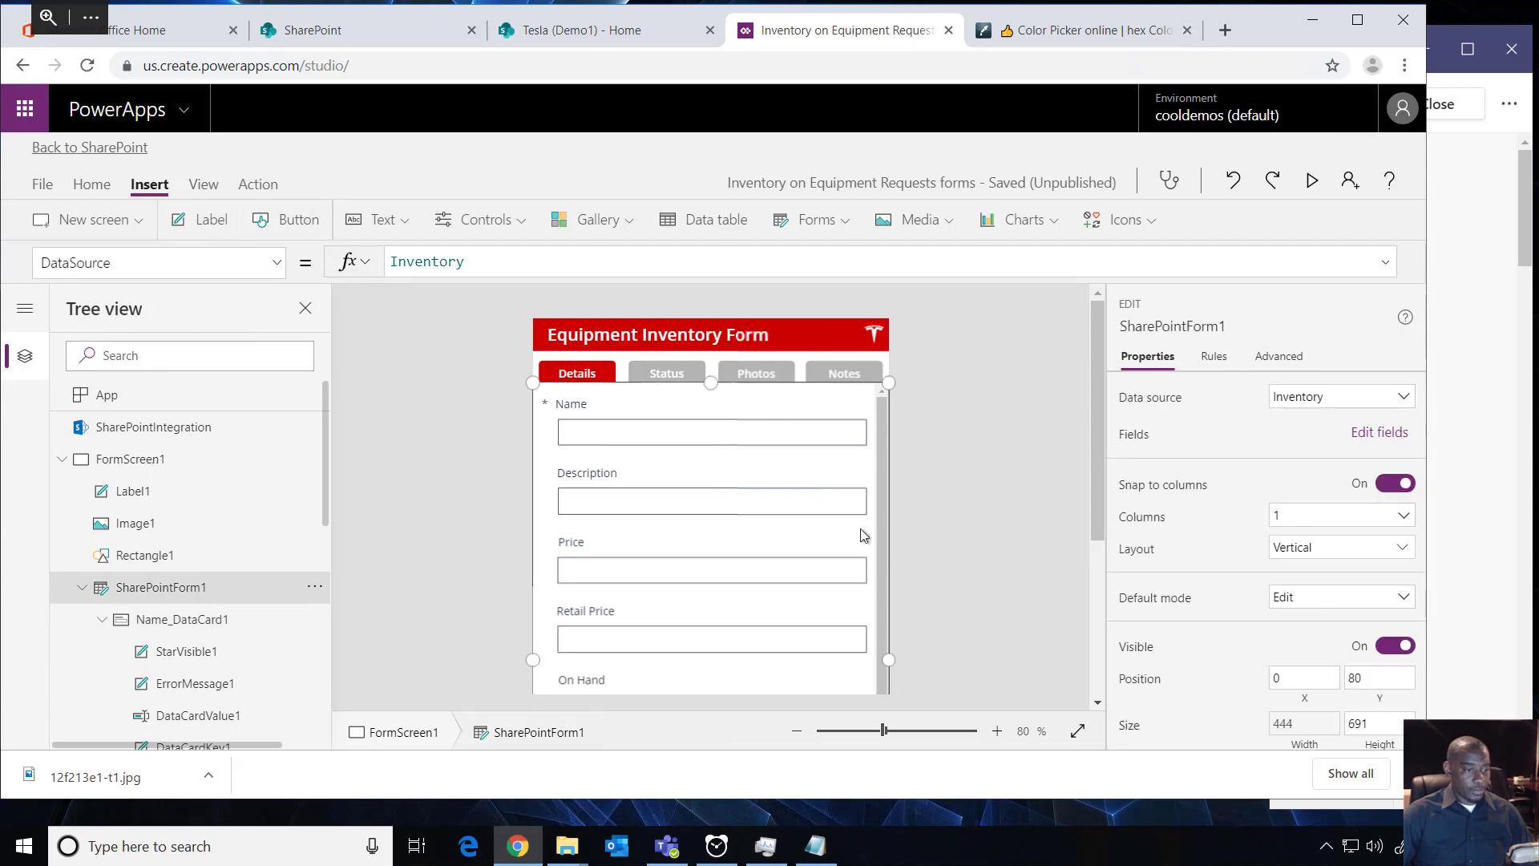
{"action": "left_click", "coordinate": [998, 731]}
{"action": "left_click", "coordinate": [999, 732]}
{"action": "left_click", "coordinate": [998, 731]}
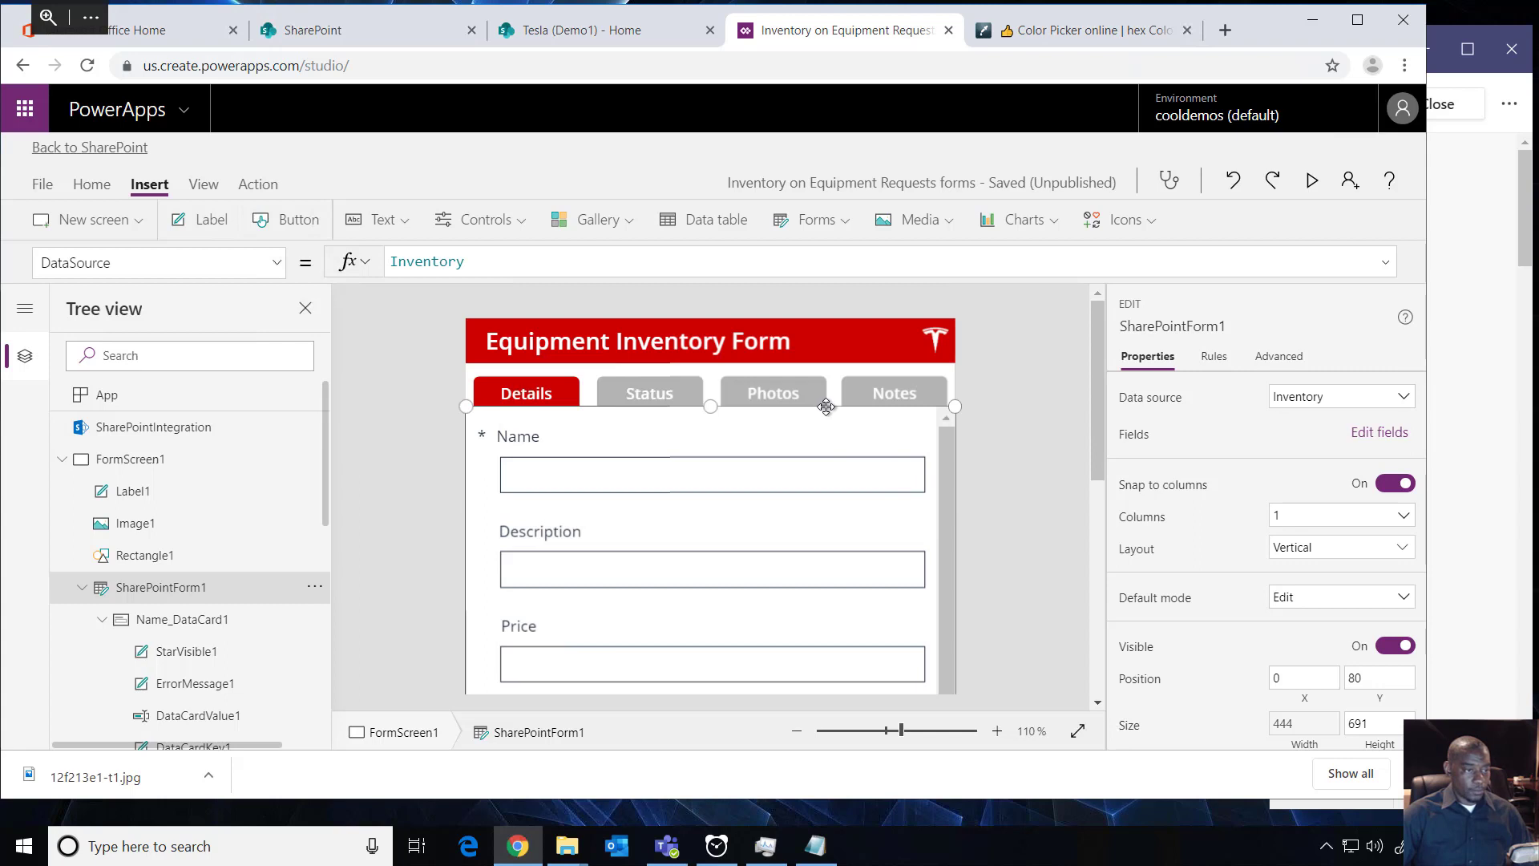
{"action": "left_click_drag", "start_coordinate": [827, 407], "coordinate": [822, 411]}
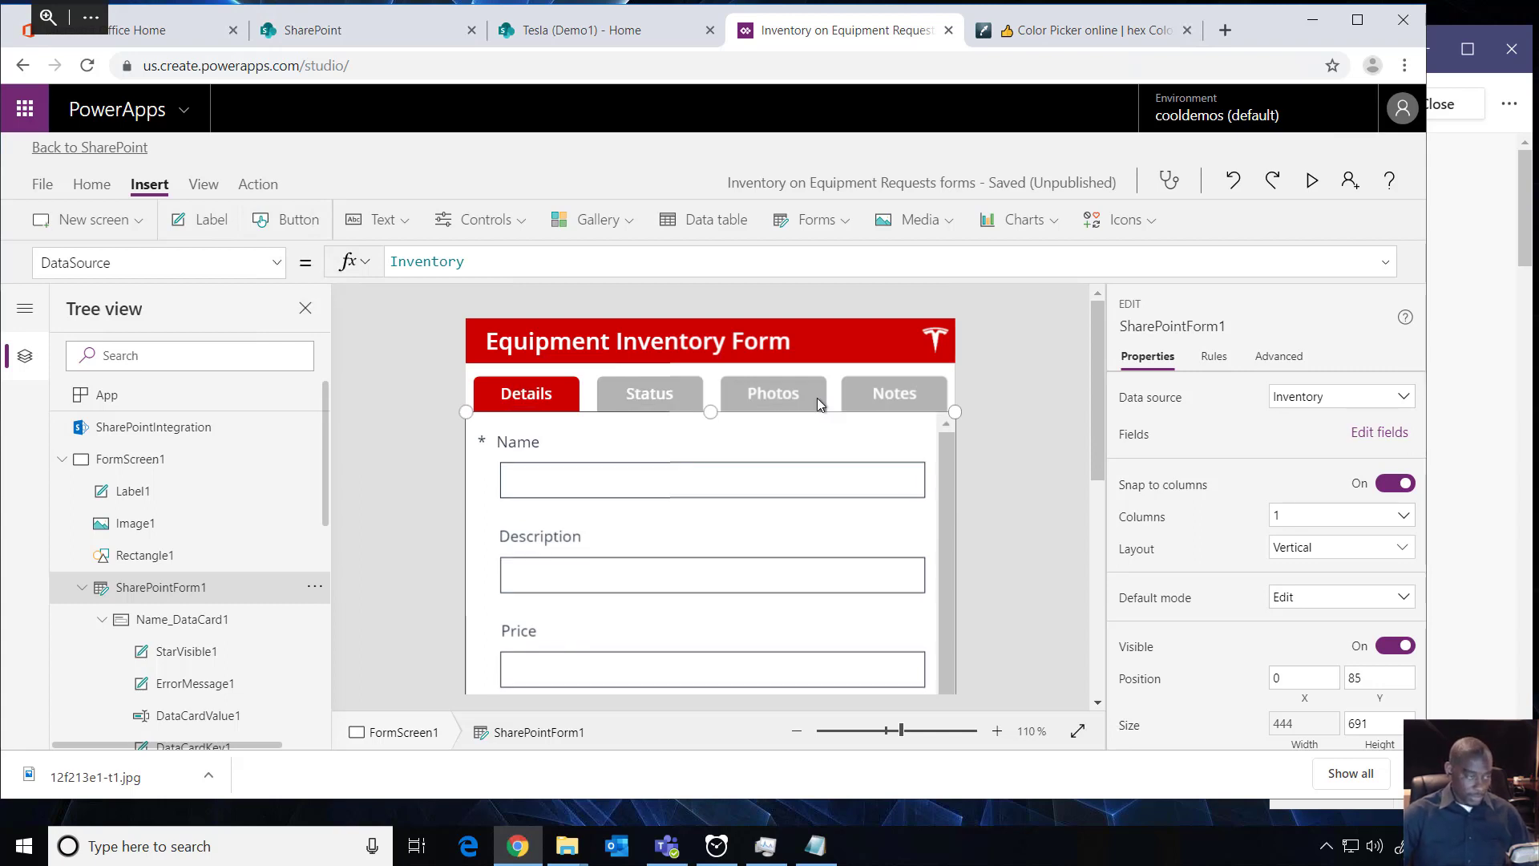
Stretch the SharePoint form's top edge up slightly so it sits at Y 80.
{"action": "left_click_drag", "start_coordinate": [710, 411], "coordinate": [705, 403]}
{"action": "left_click", "coordinate": [1021, 435]}
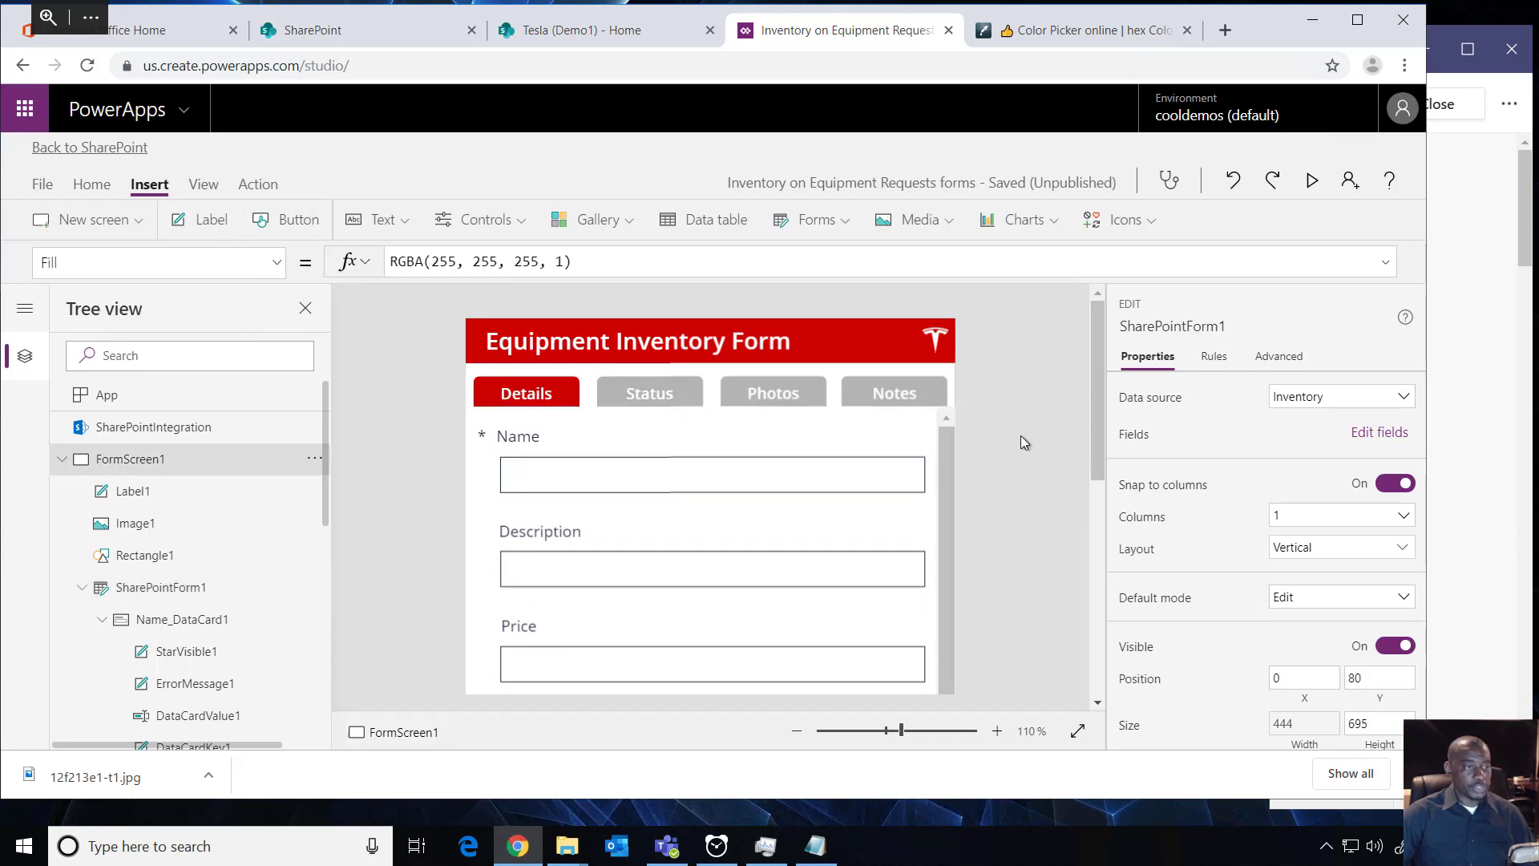
Set the font size of the Details, Status, Photos and Notes buttons to 9.
{"action": "left_click", "coordinate": [542, 390]}
{"action": "left_click", "coordinate": [657, 390], "text": "shift"}
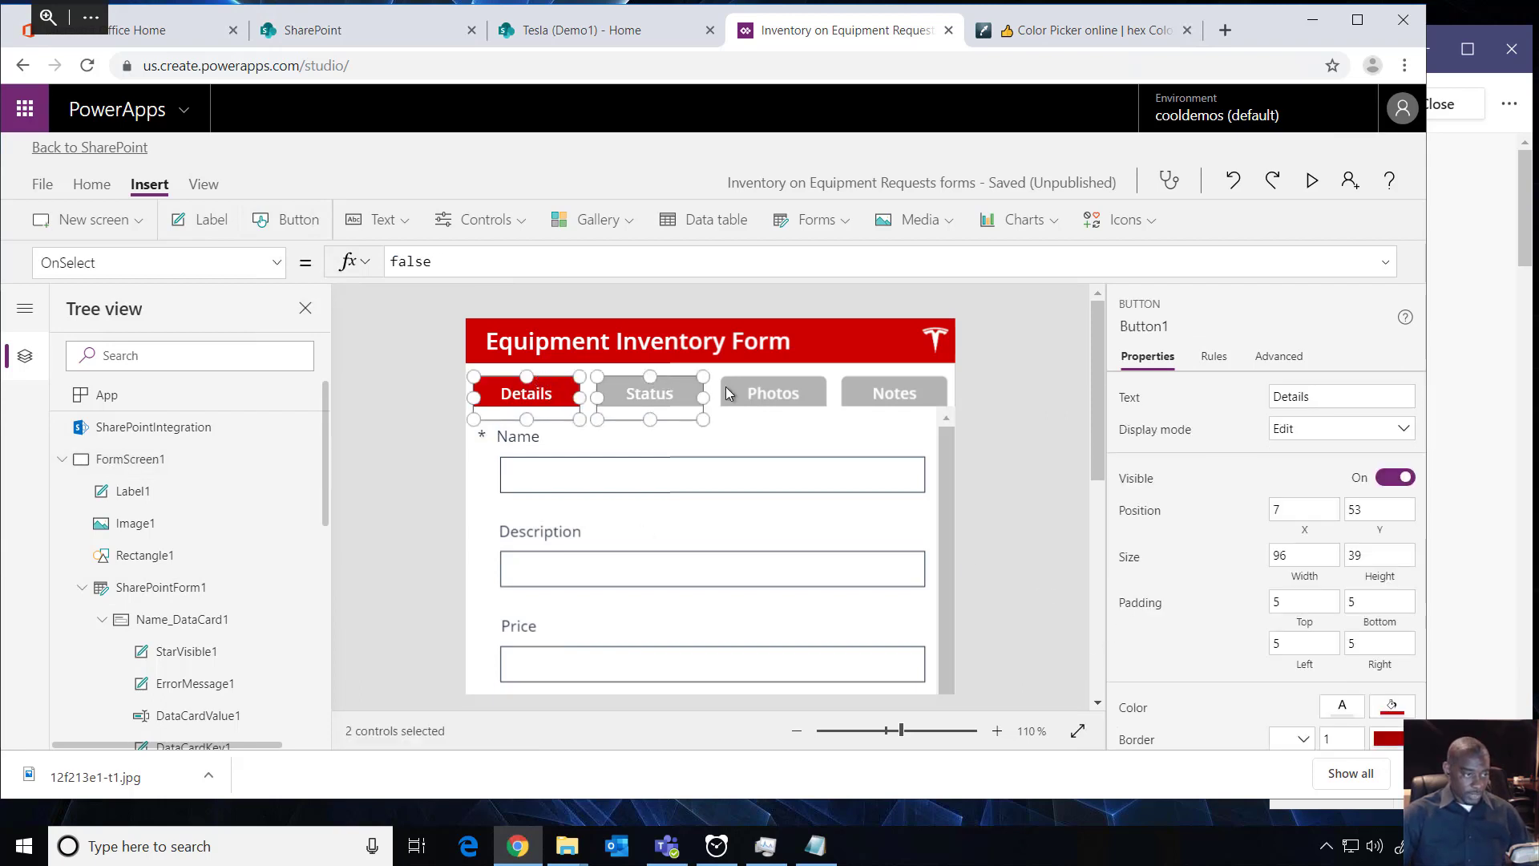
{"action": "left_click", "coordinate": [774, 390], "text": "shift"}
{"action": "left_click", "coordinate": [873, 394], "text": "shift"}
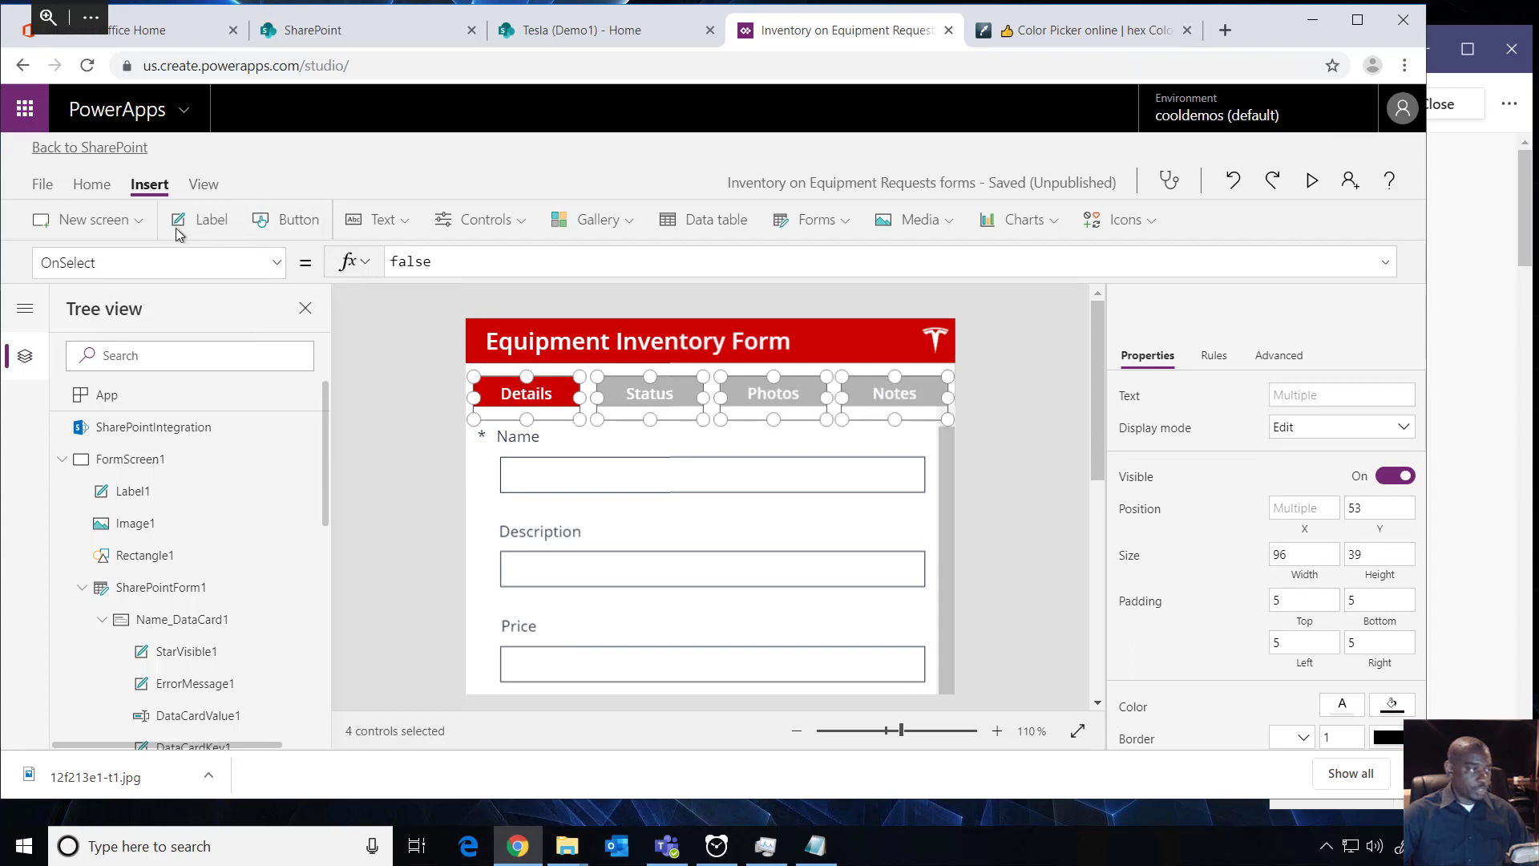
{"action": "left_click", "coordinate": [93, 185]}
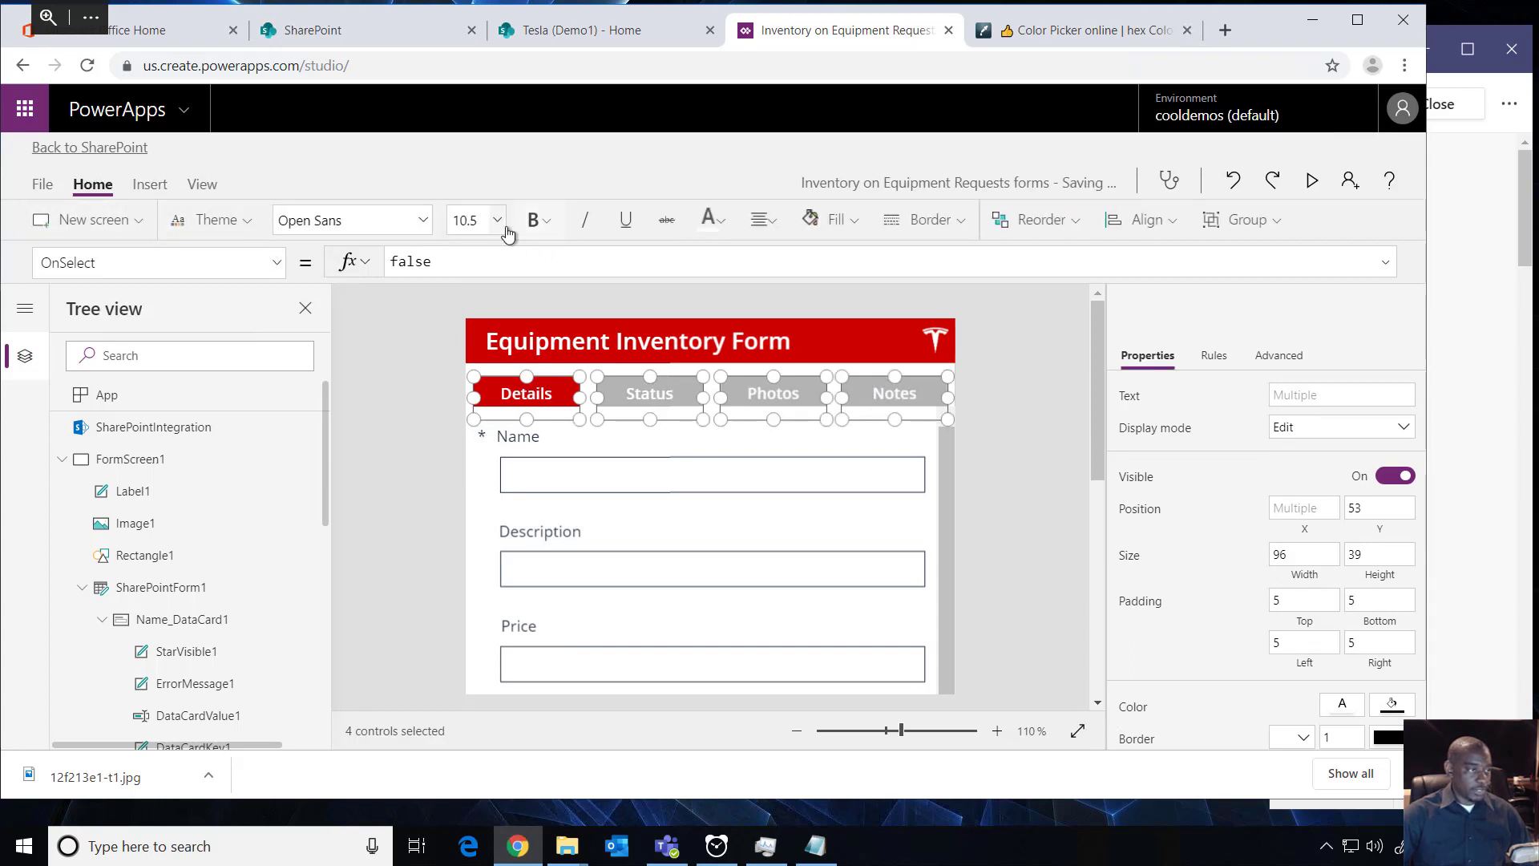
{"action": "left_click", "coordinate": [506, 229]}
{"action": "left_click", "coordinate": [474, 293]}
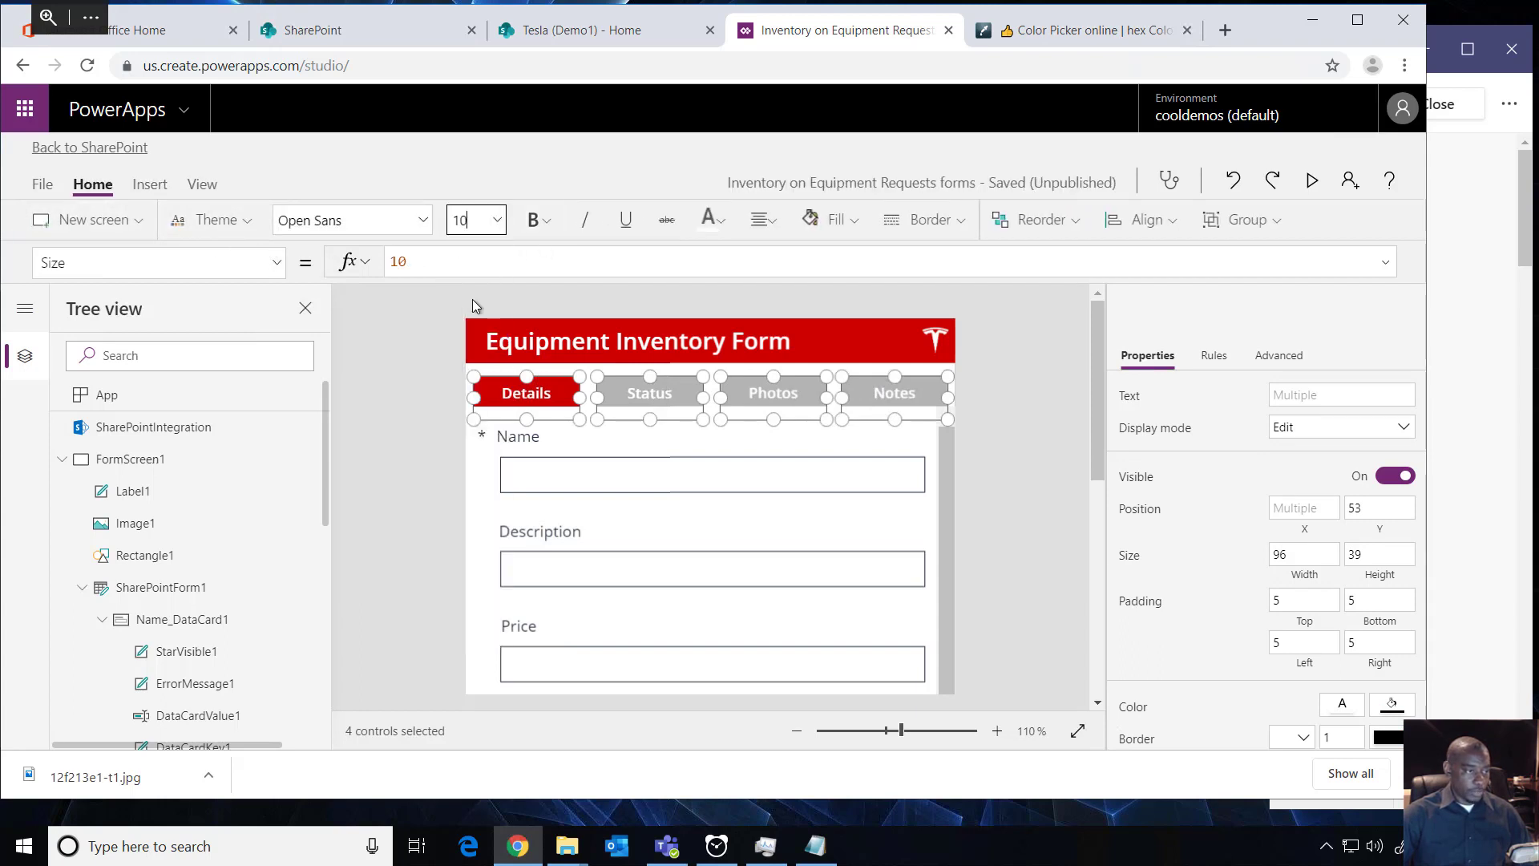
{"action": "left_click", "coordinate": [469, 231]}
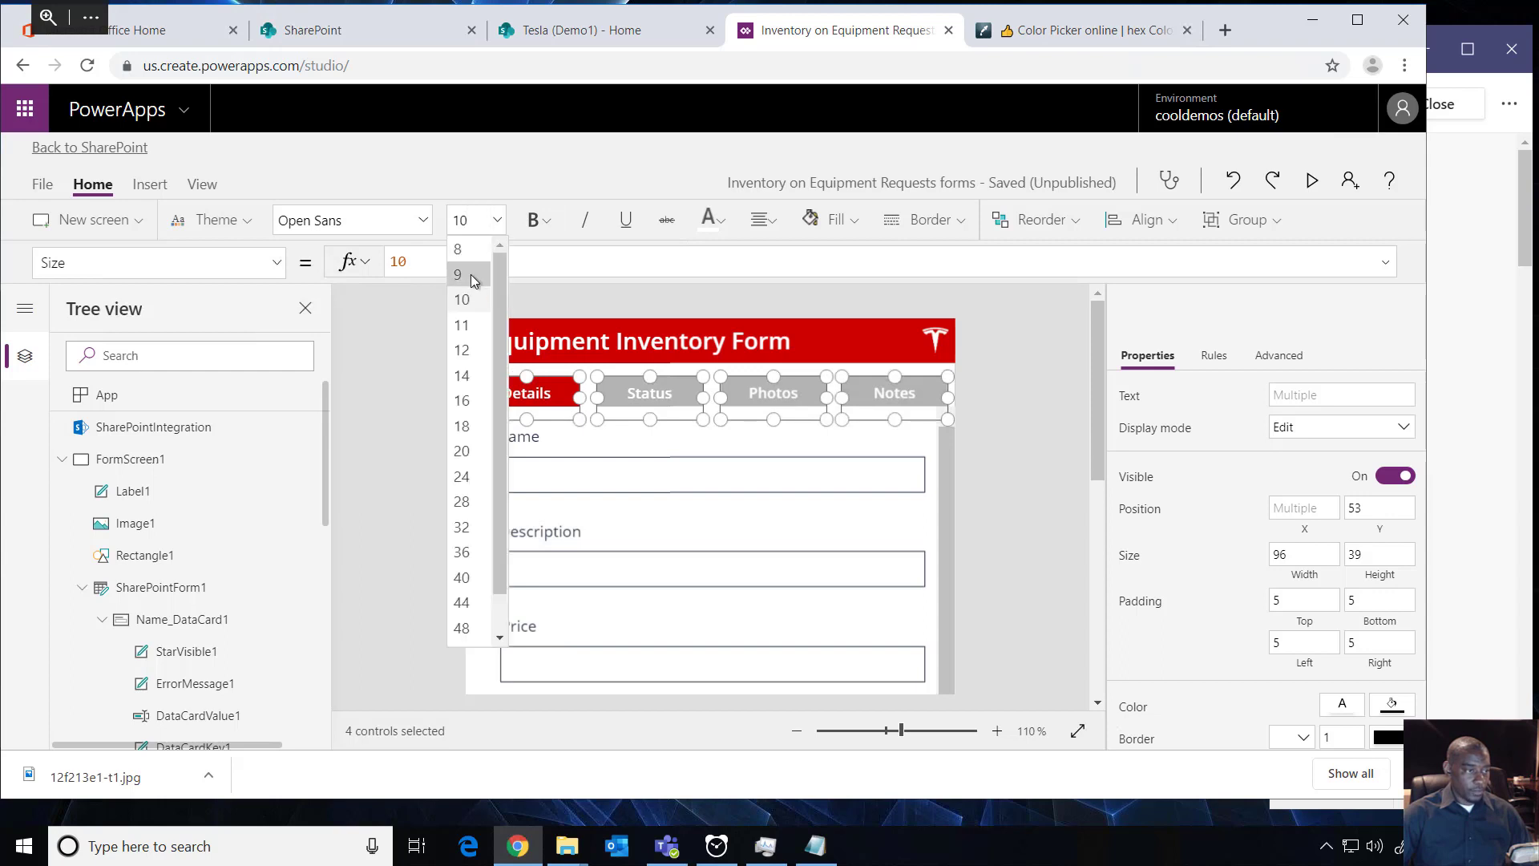
{"action": "type", "text": "9"}
{"action": "left_click", "coordinate": [984, 445]}
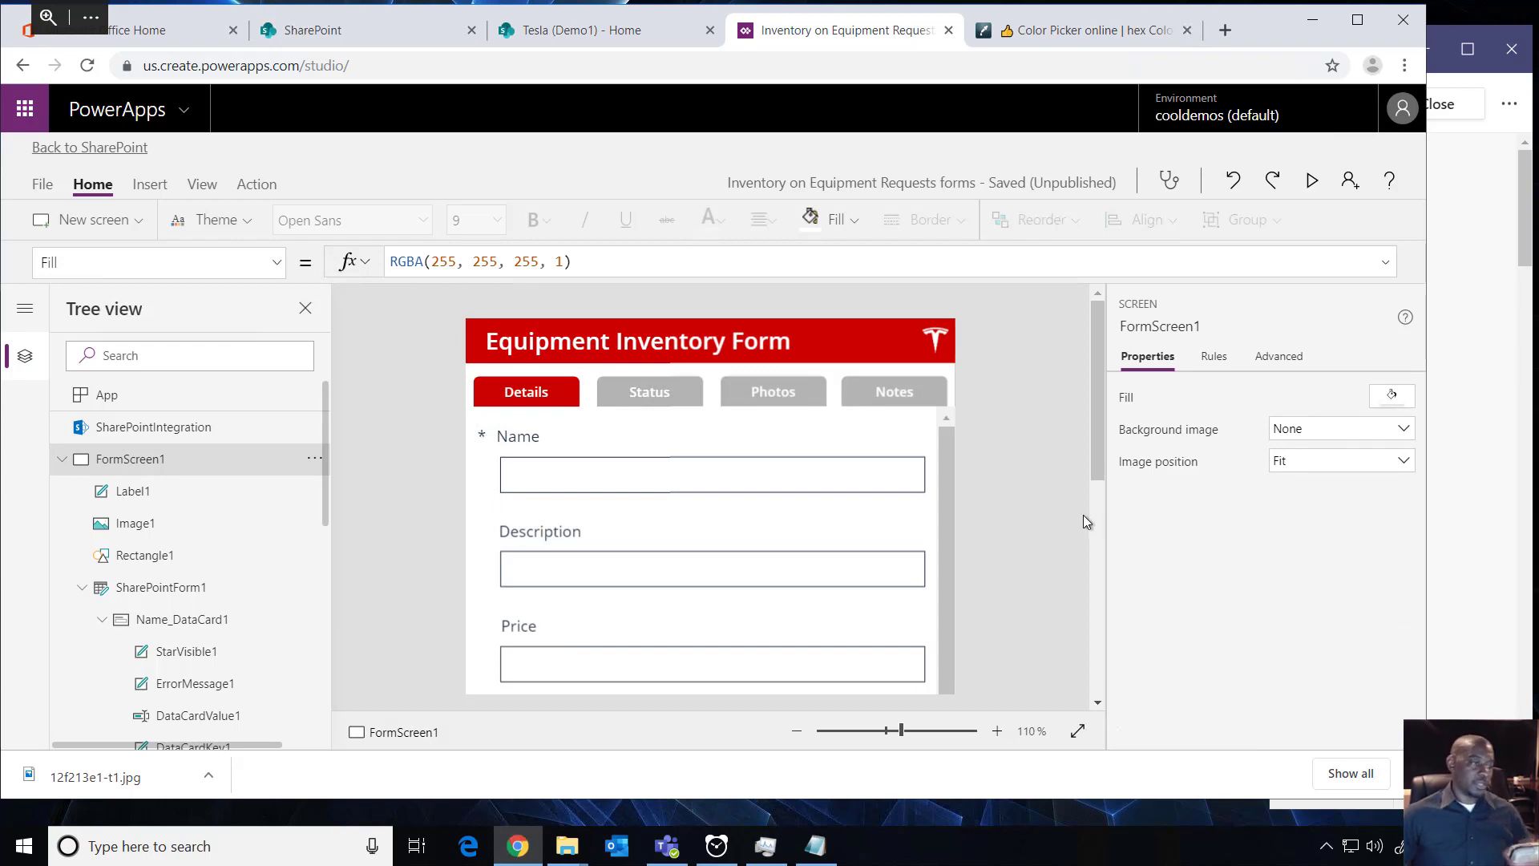
Copy the Fill color formula of the Status button.
{"action": "left_click", "coordinate": [674, 402]}
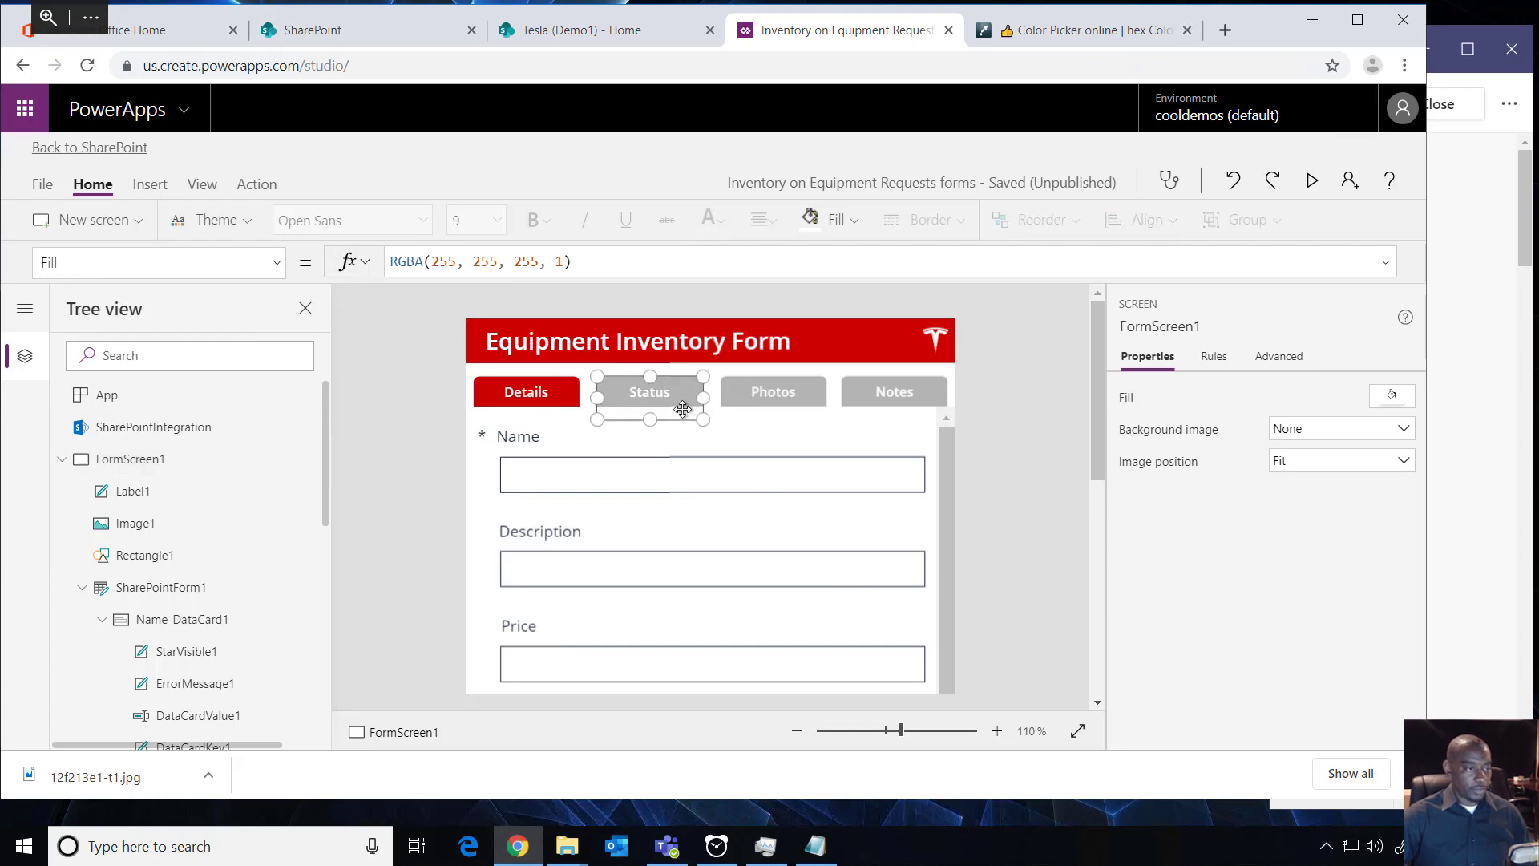
{"action": "left_click", "coordinate": [280, 267]}
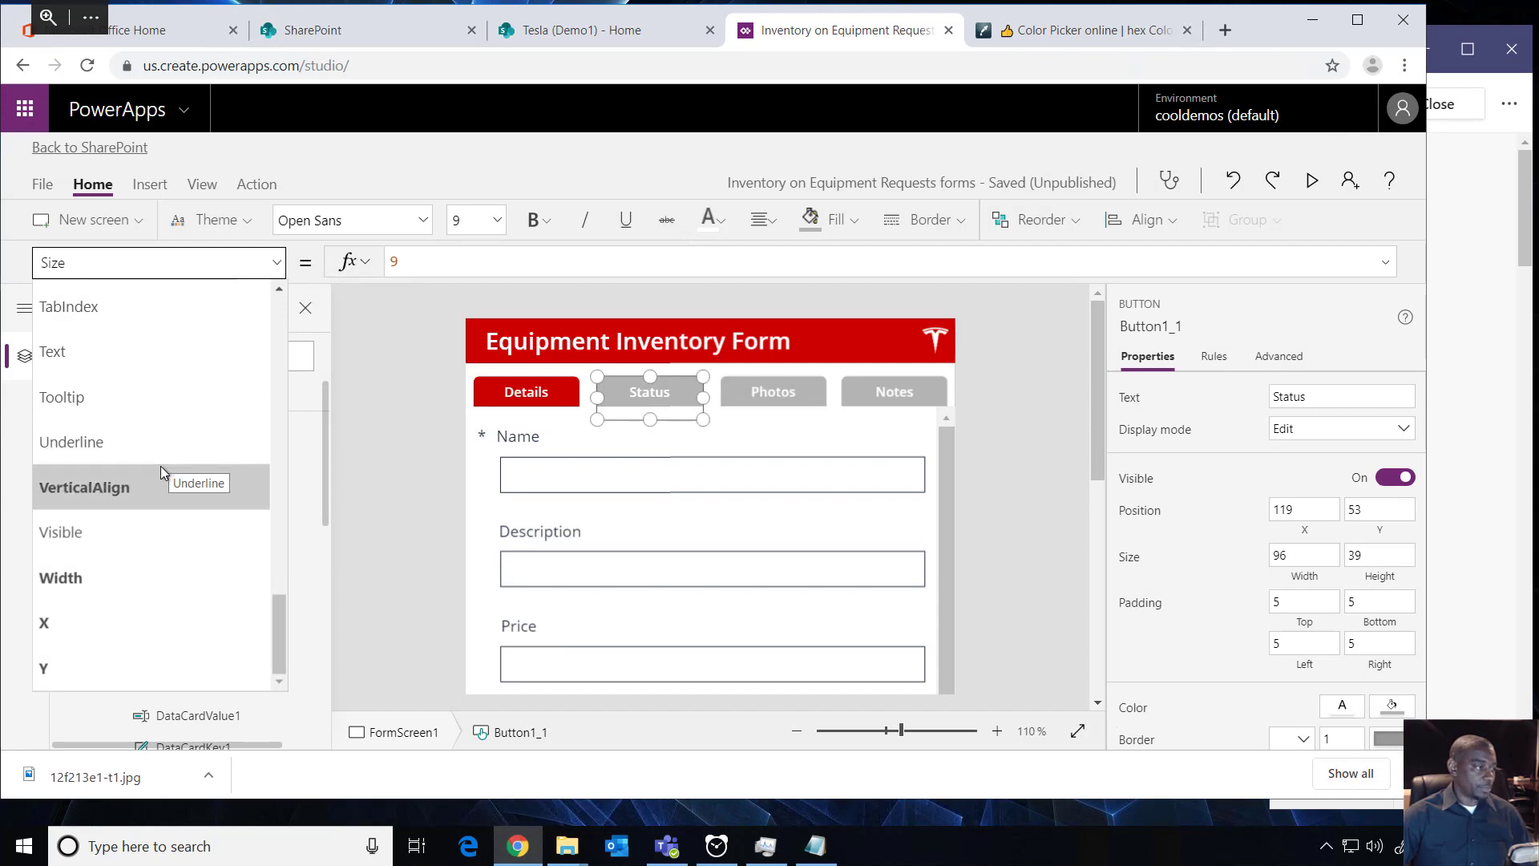
{"action": "scroll", "coordinate": [165, 436], "scroll_direction": "up", "scroll_amount": 15}
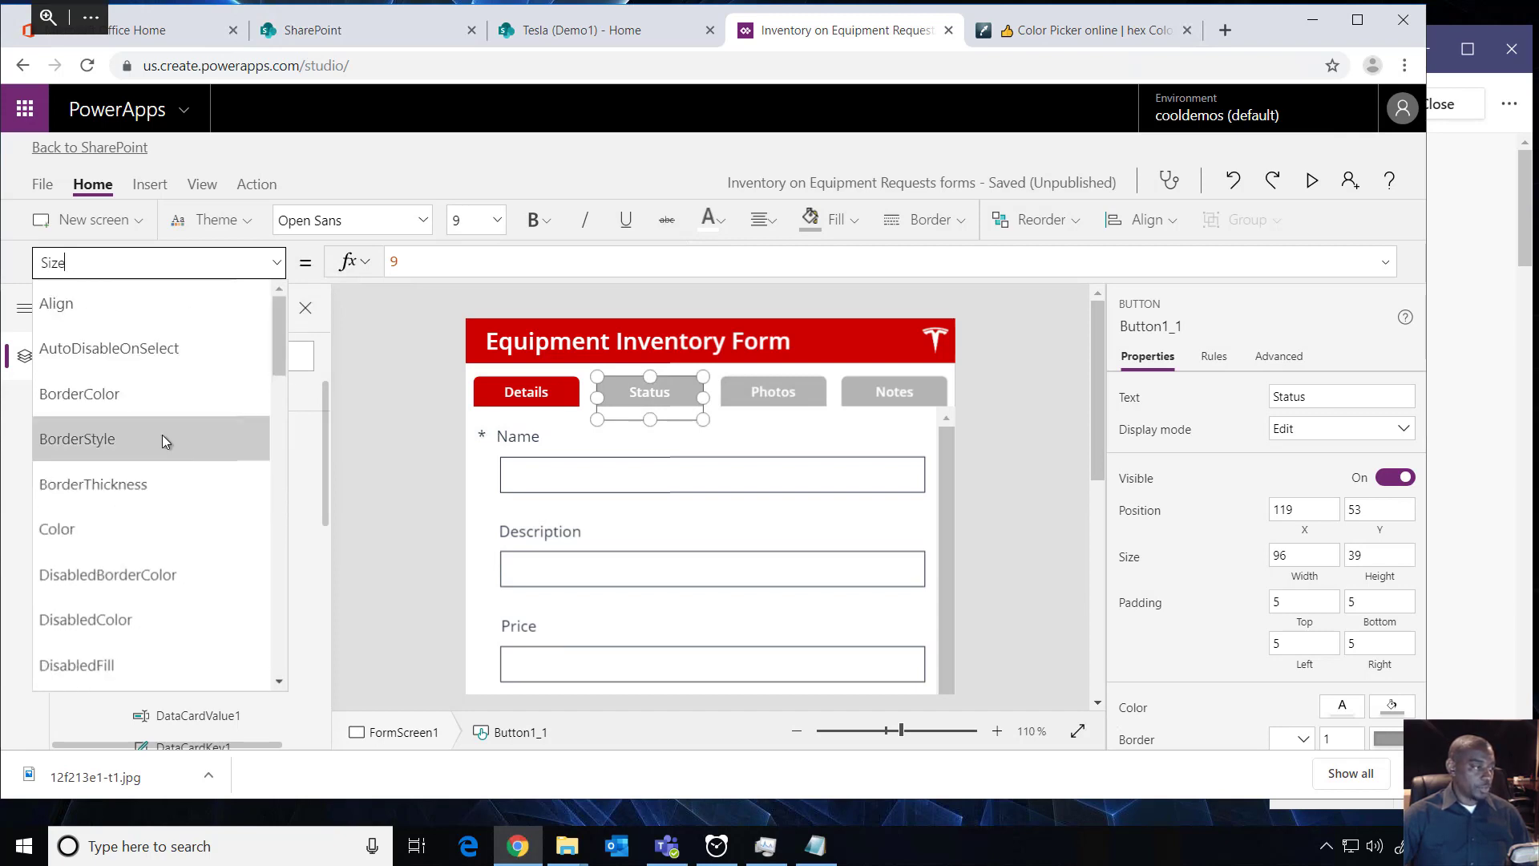
{"action": "scroll", "coordinate": [161, 435], "scroll_direction": "down", "scroll_amount": 5}
{"action": "left_click", "coordinate": [164, 357]}
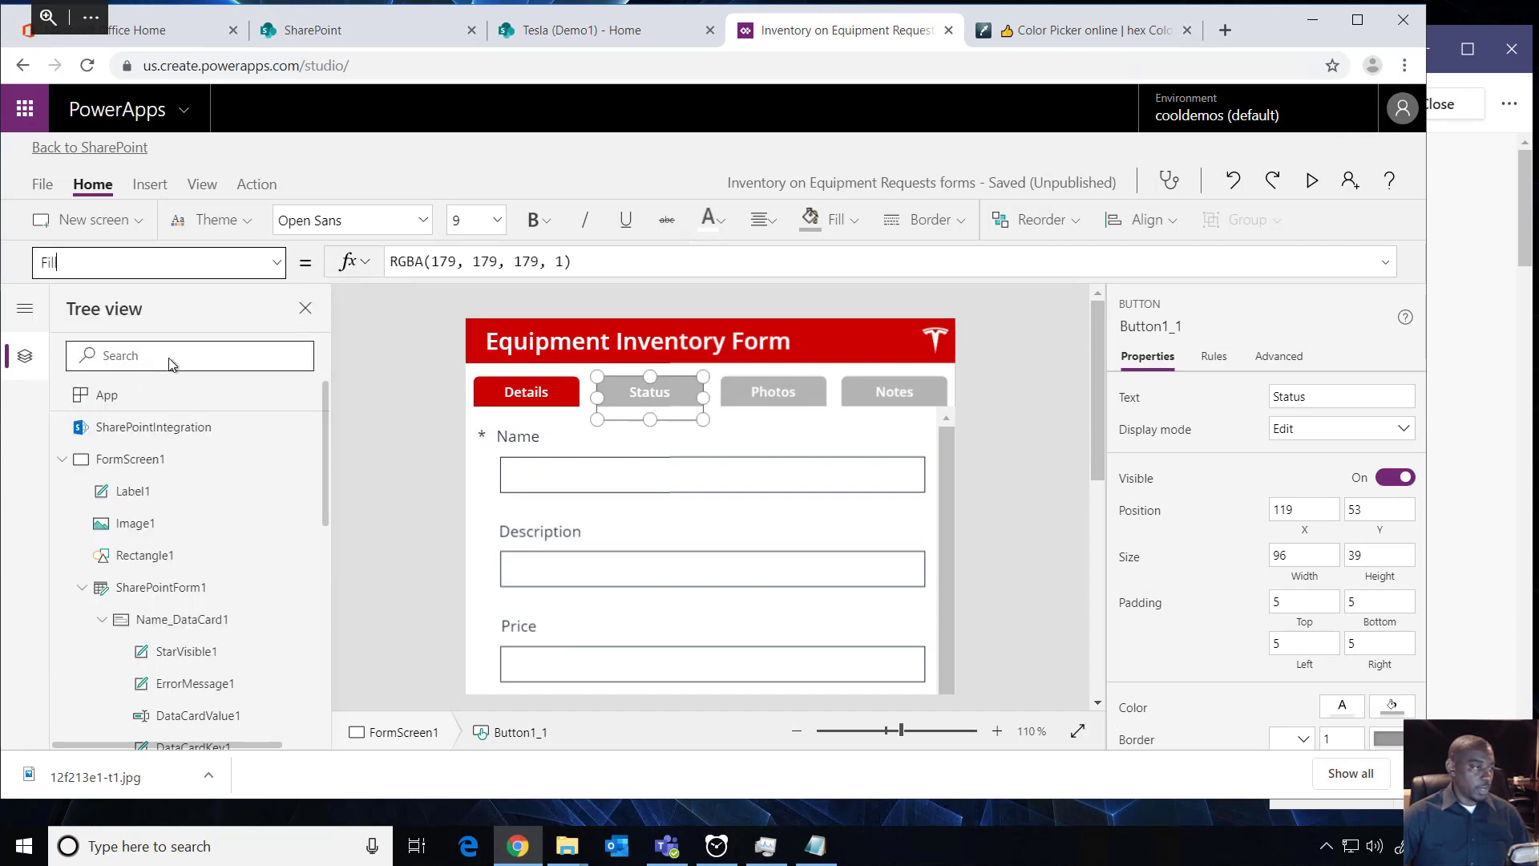
{"action": "left_click_drag", "start_coordinate": [578, 261], "coordinate": [313, 271]}
{"action": "key", "text": "ctrl+c"}
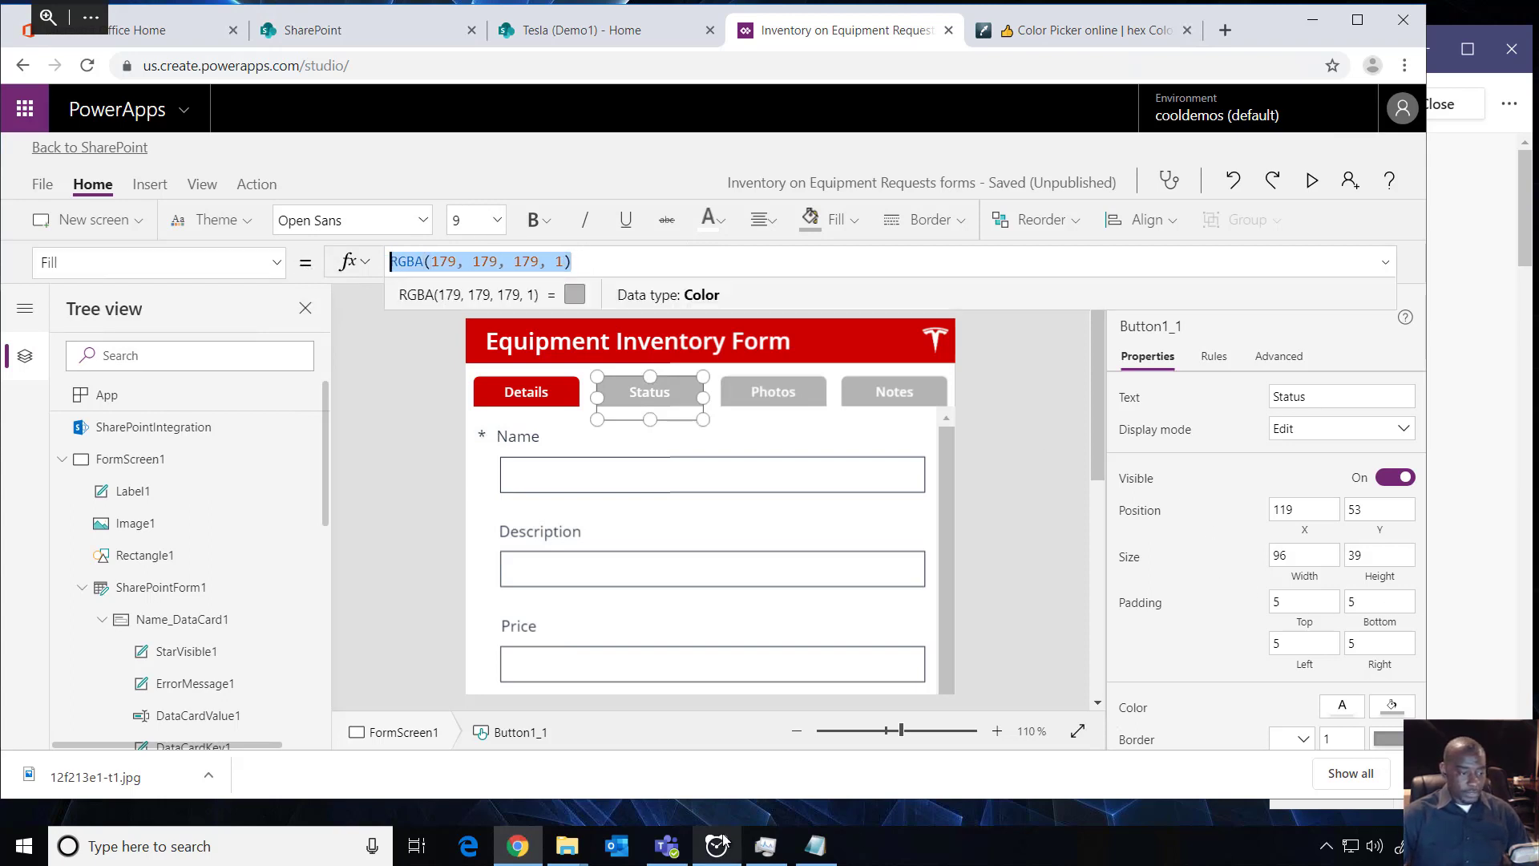
In Notepad, add a new 'inactive' label with the copied RGBA(179, 179, 179, 1) color beneath it.
{"action": "left_click", "coordinate": [815, 846]}
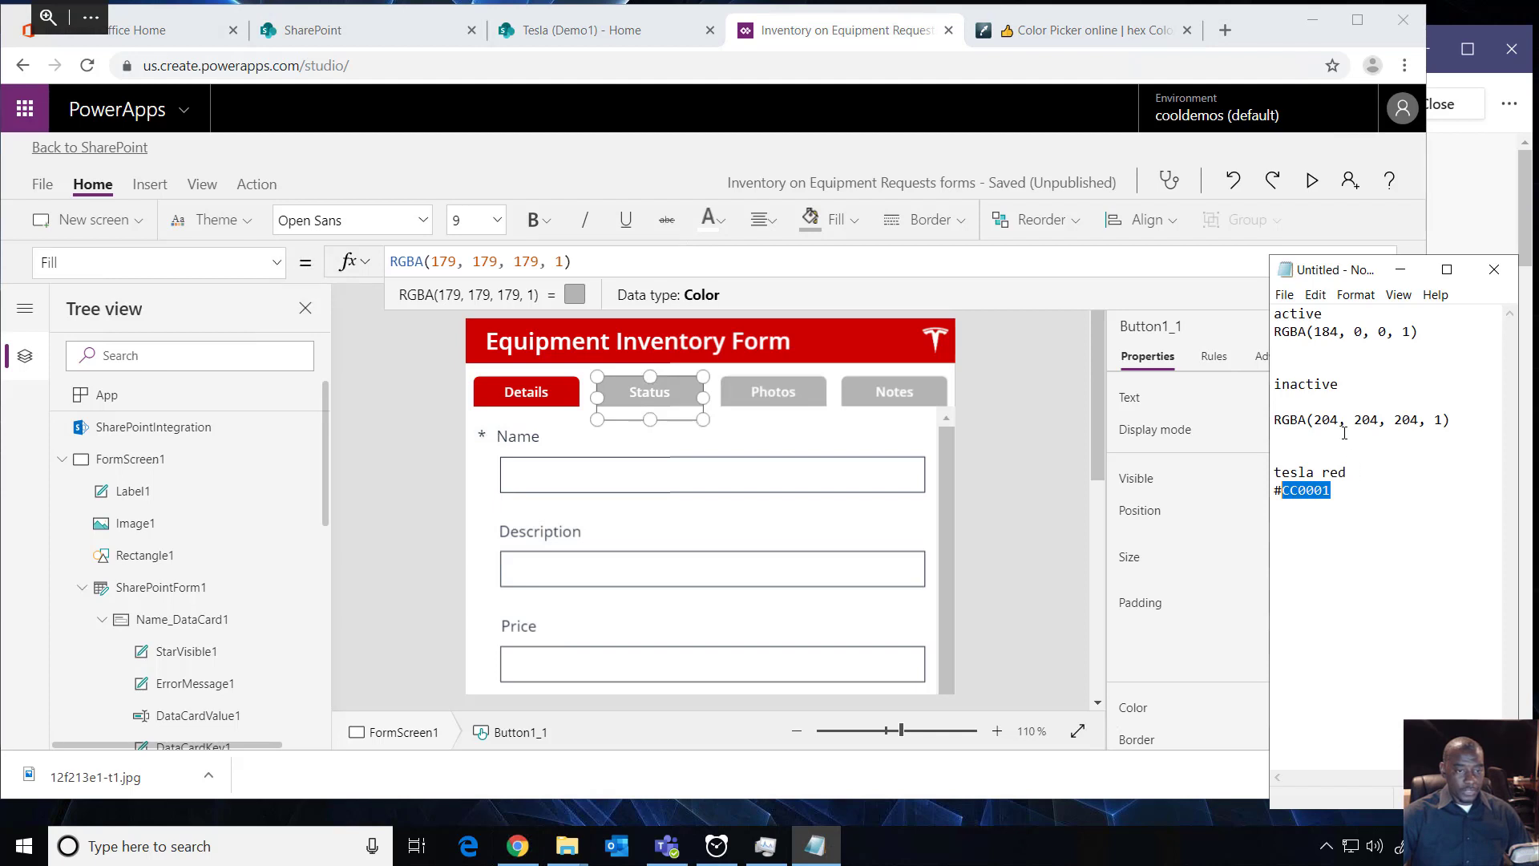
{"action": "left_click", "coordinate": [1468, 425]}
{"action": "key", "text": "Return"}
{"action": "key", "text": "Return"}
{"action": "key", "text": "Return"}
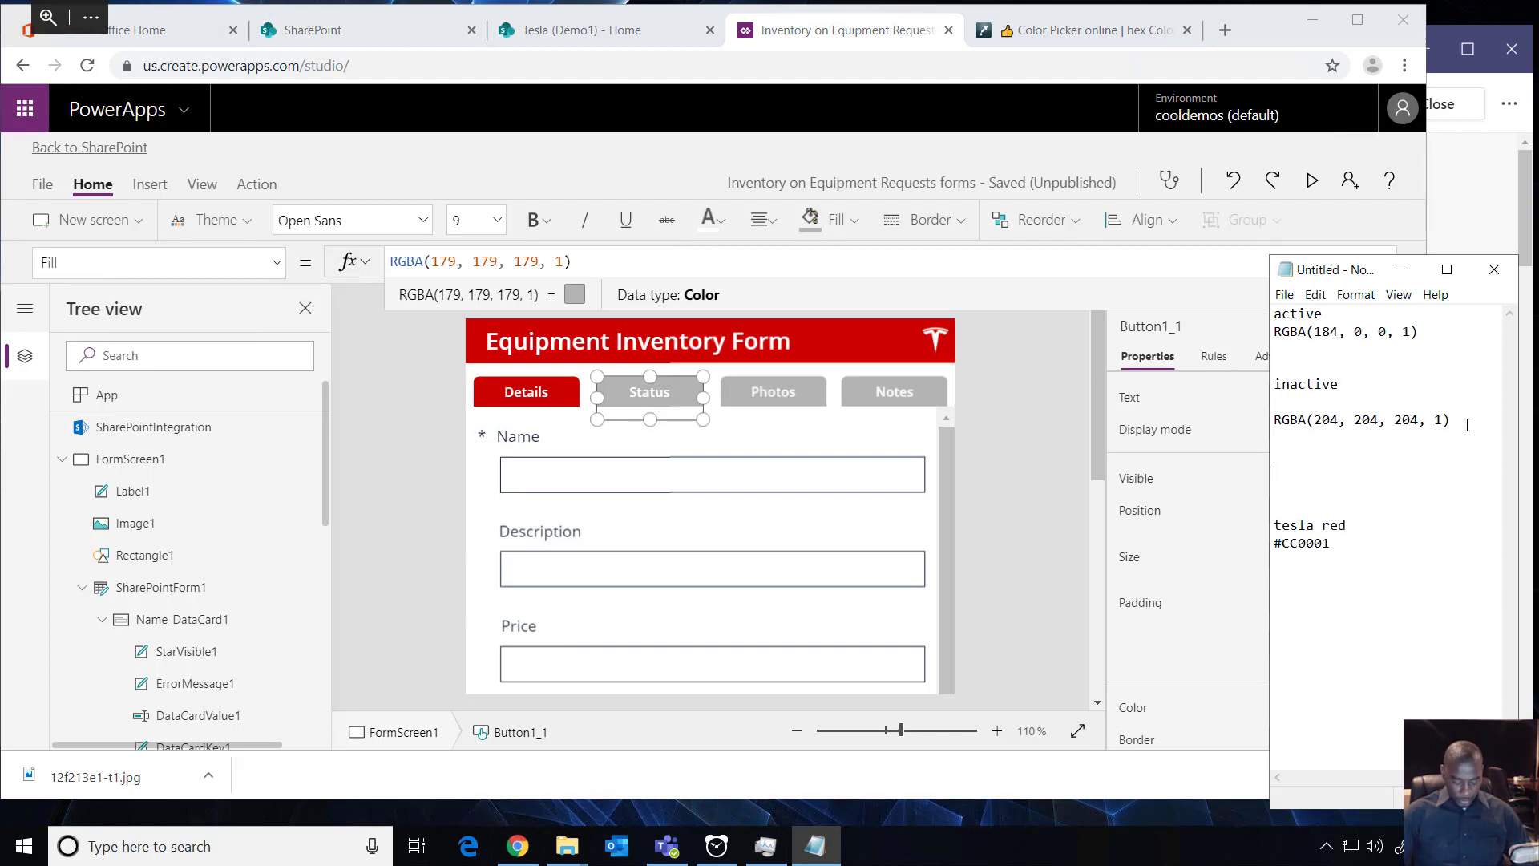
{"action": "type", "text": "inactive"}
{"action": "key", "text": "Return"}
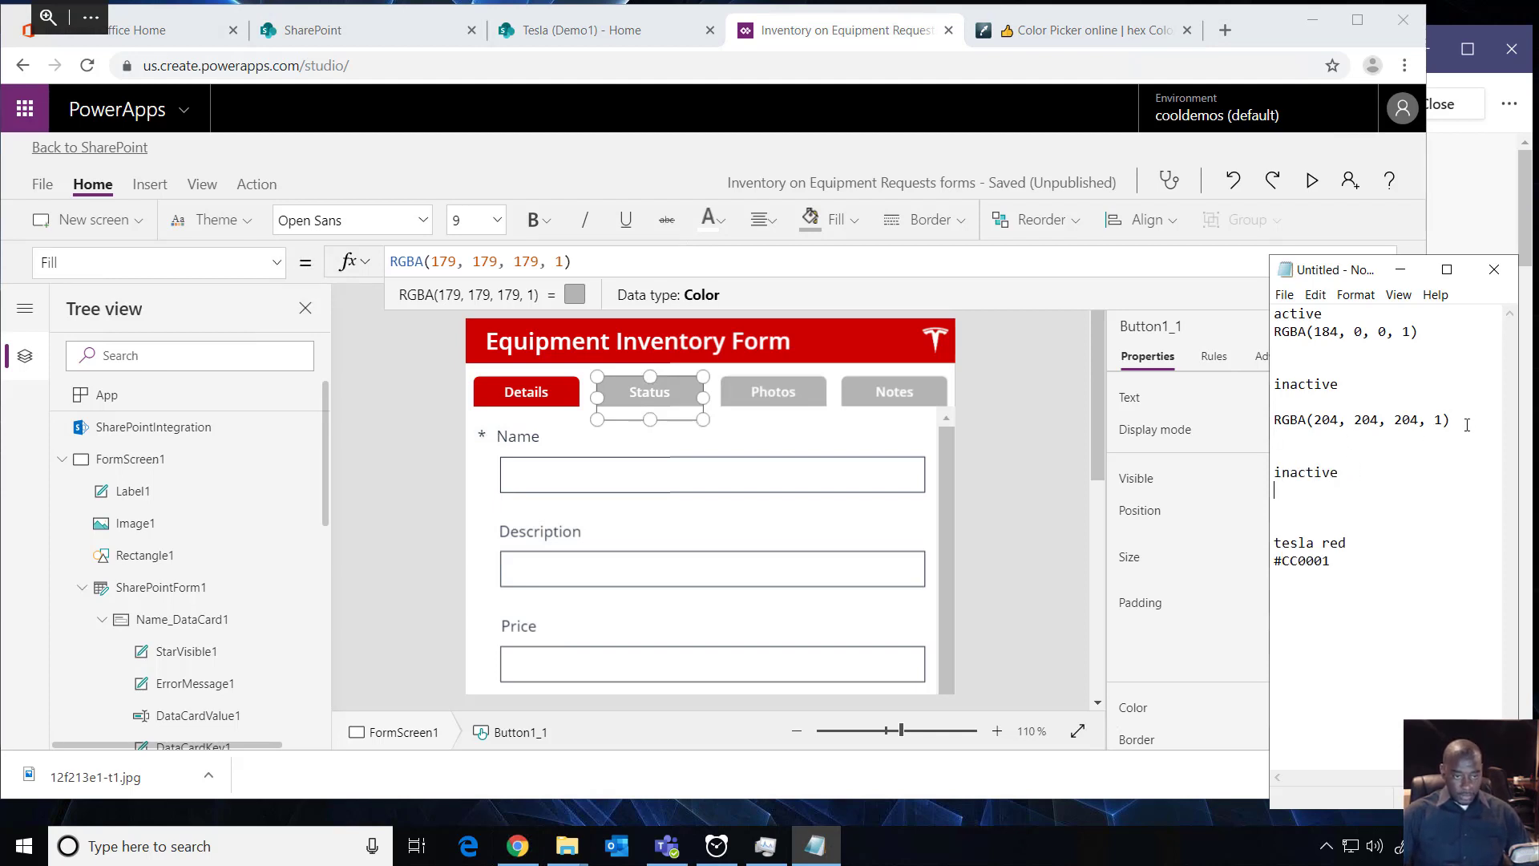
{"action": "key", "text": "ctrl+v"}
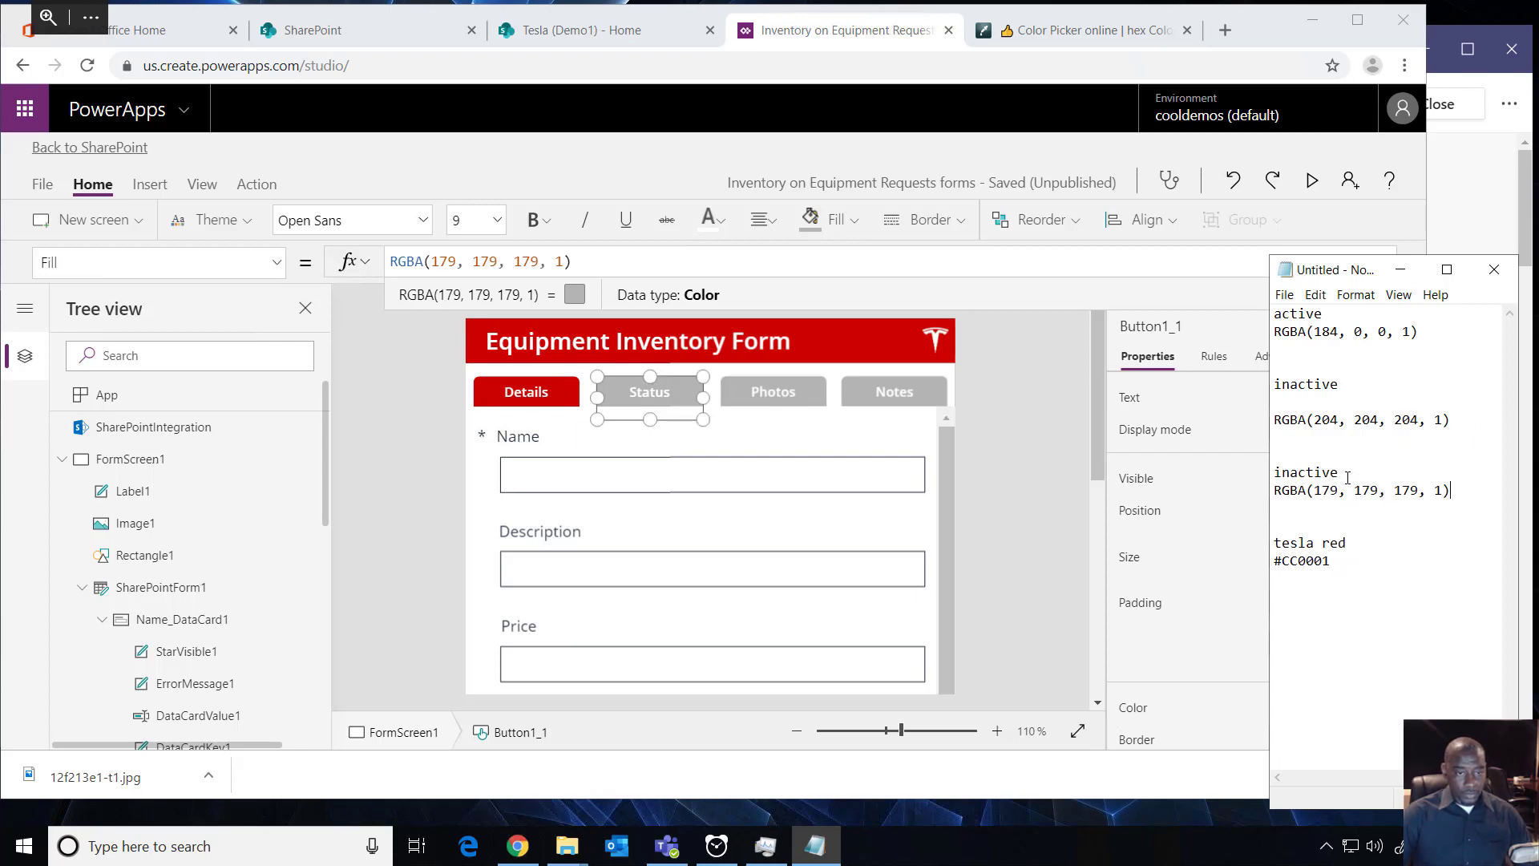
Copy the Fill color formula of the Details button.
{"action": "left_click", "coordinate": [986, 432]}
{"action": "left_click", "coordinate": [530, 394]}
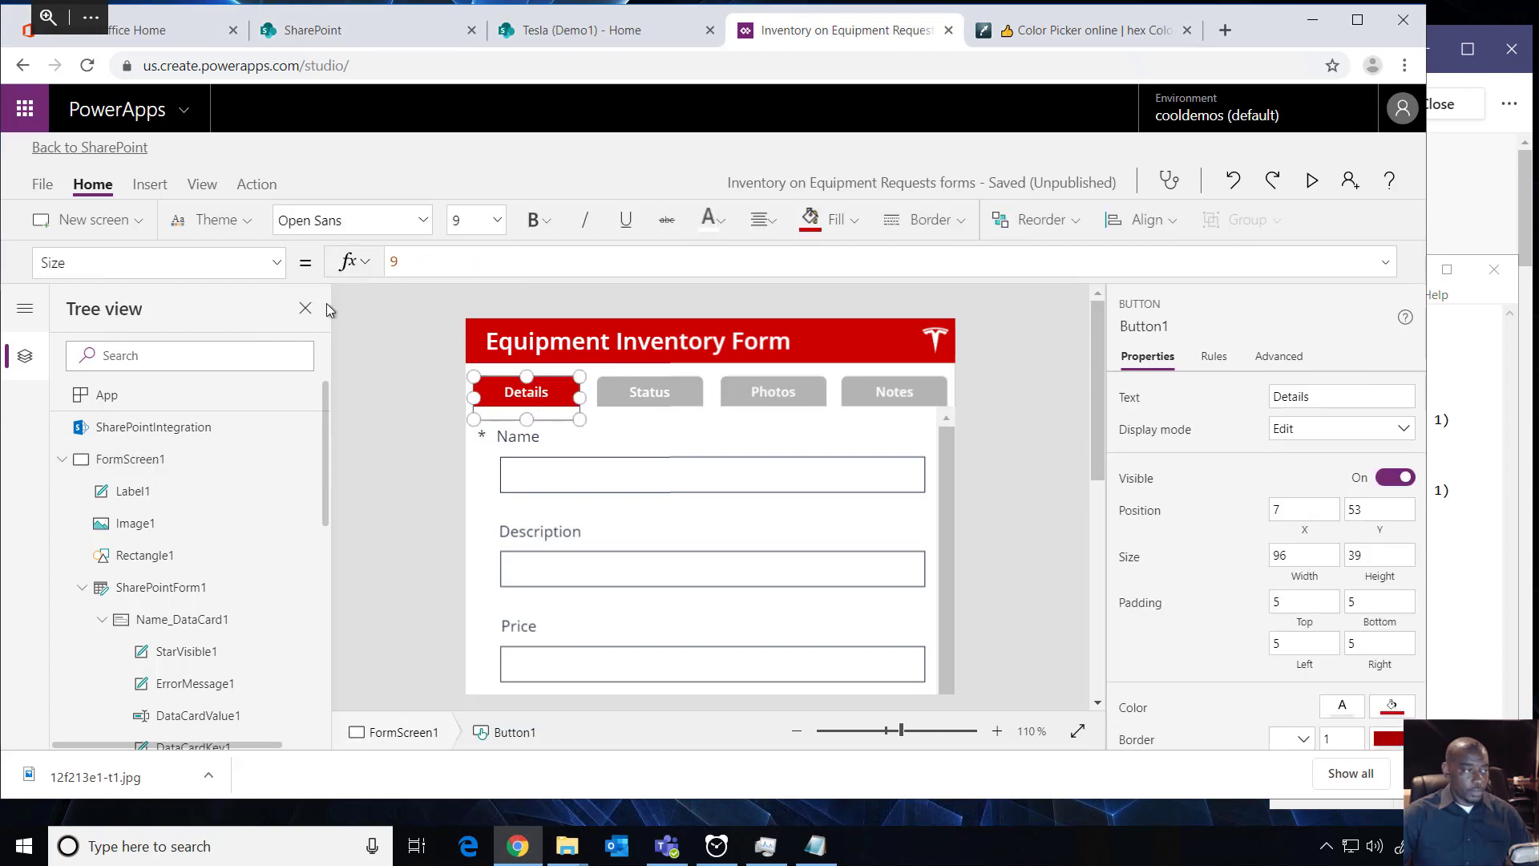
{"action": "left_click", "coordinate": [275, 262]}
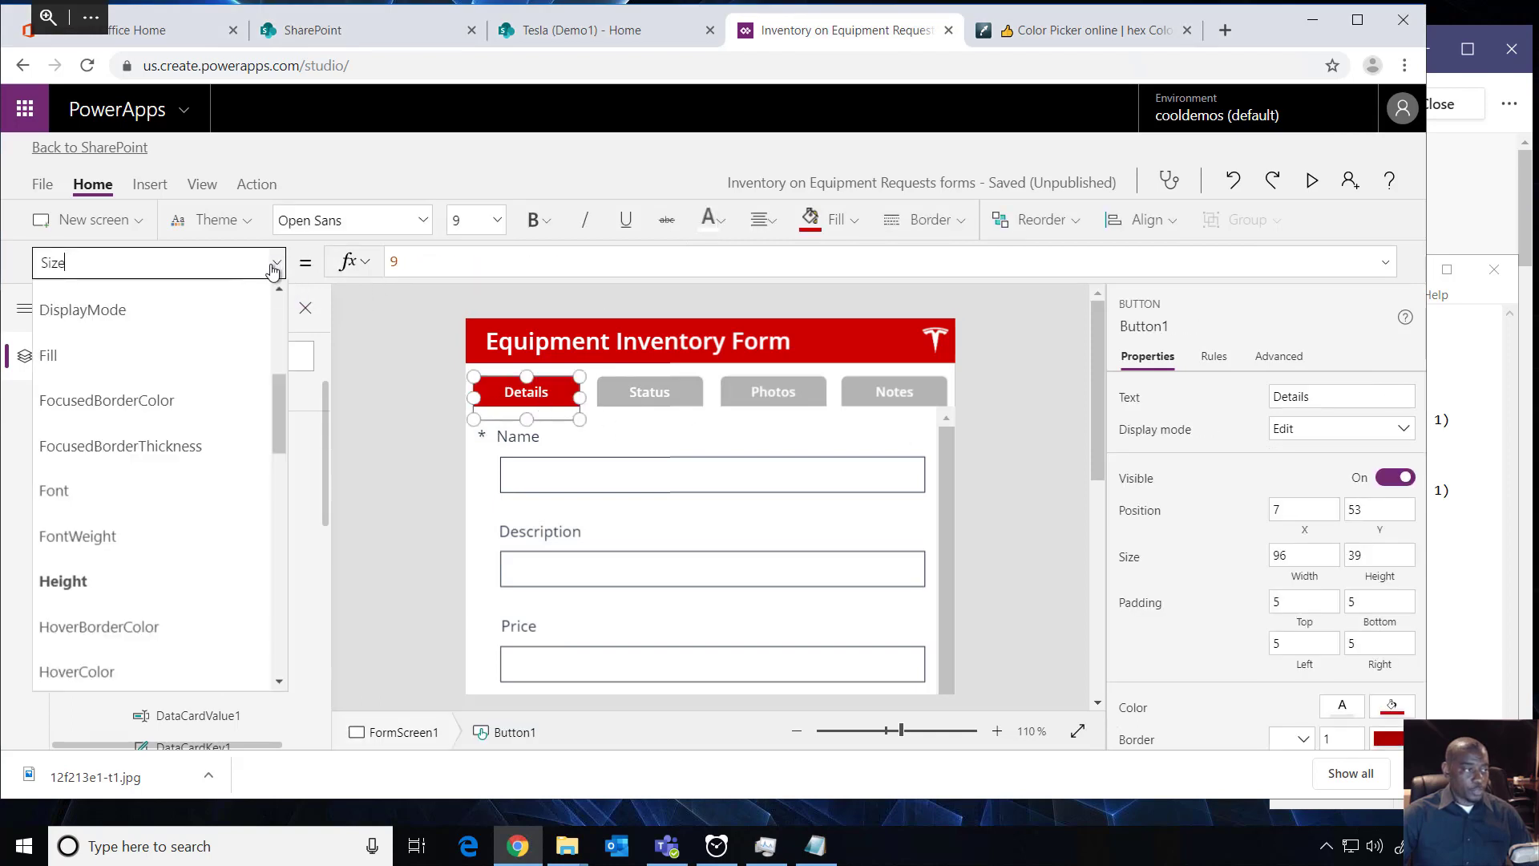
{"action": "left_click", "coordinate": [228, 352]}
{"action": "left_click_drag", "start_coordinate": [539, 262], "coordinate": [390, 267]}
{"action": "key", "text": "ctrl+c"}
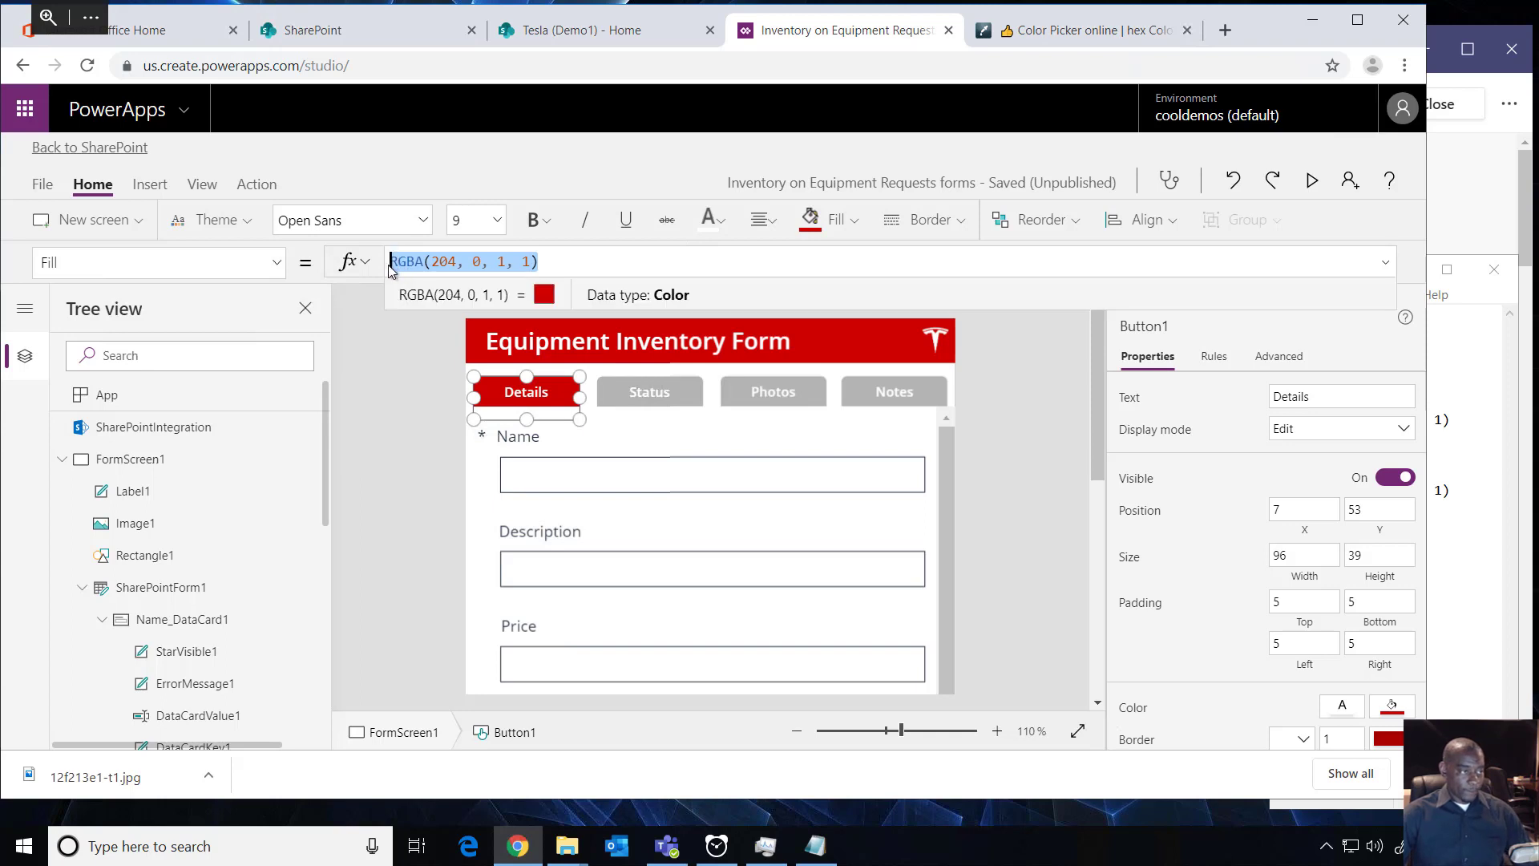
In Notepad, replace the earlier inactive color line with RGBA(204, 0, 1, 1) and relabel it 'active'.
{"action": "left_click", "coordinate": [1433, 455]}
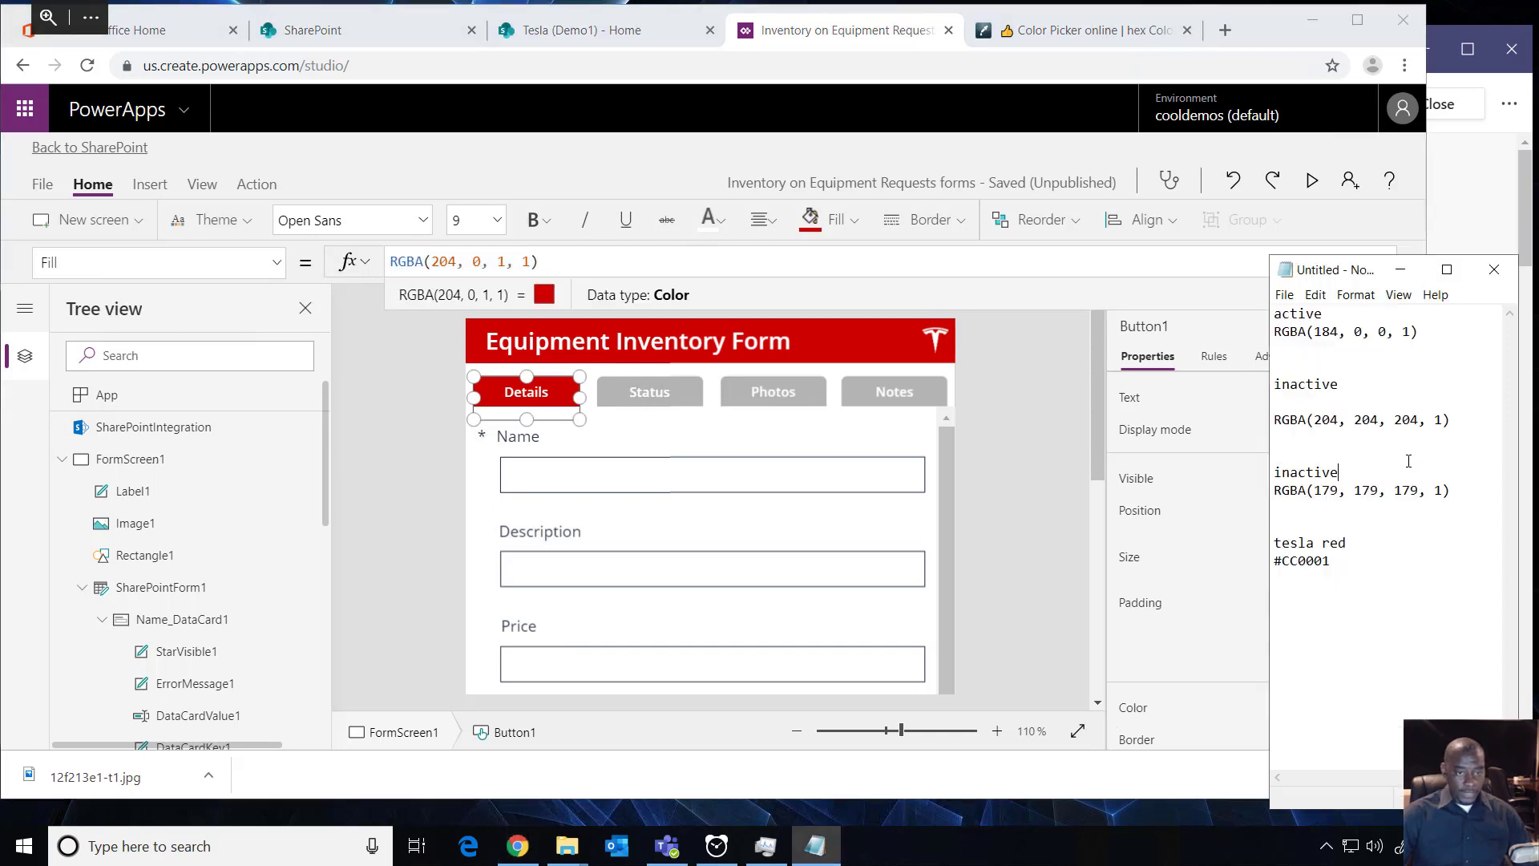
{"action": "key", "text": "Up"}
{"action": "key", "text": "shift+End"}
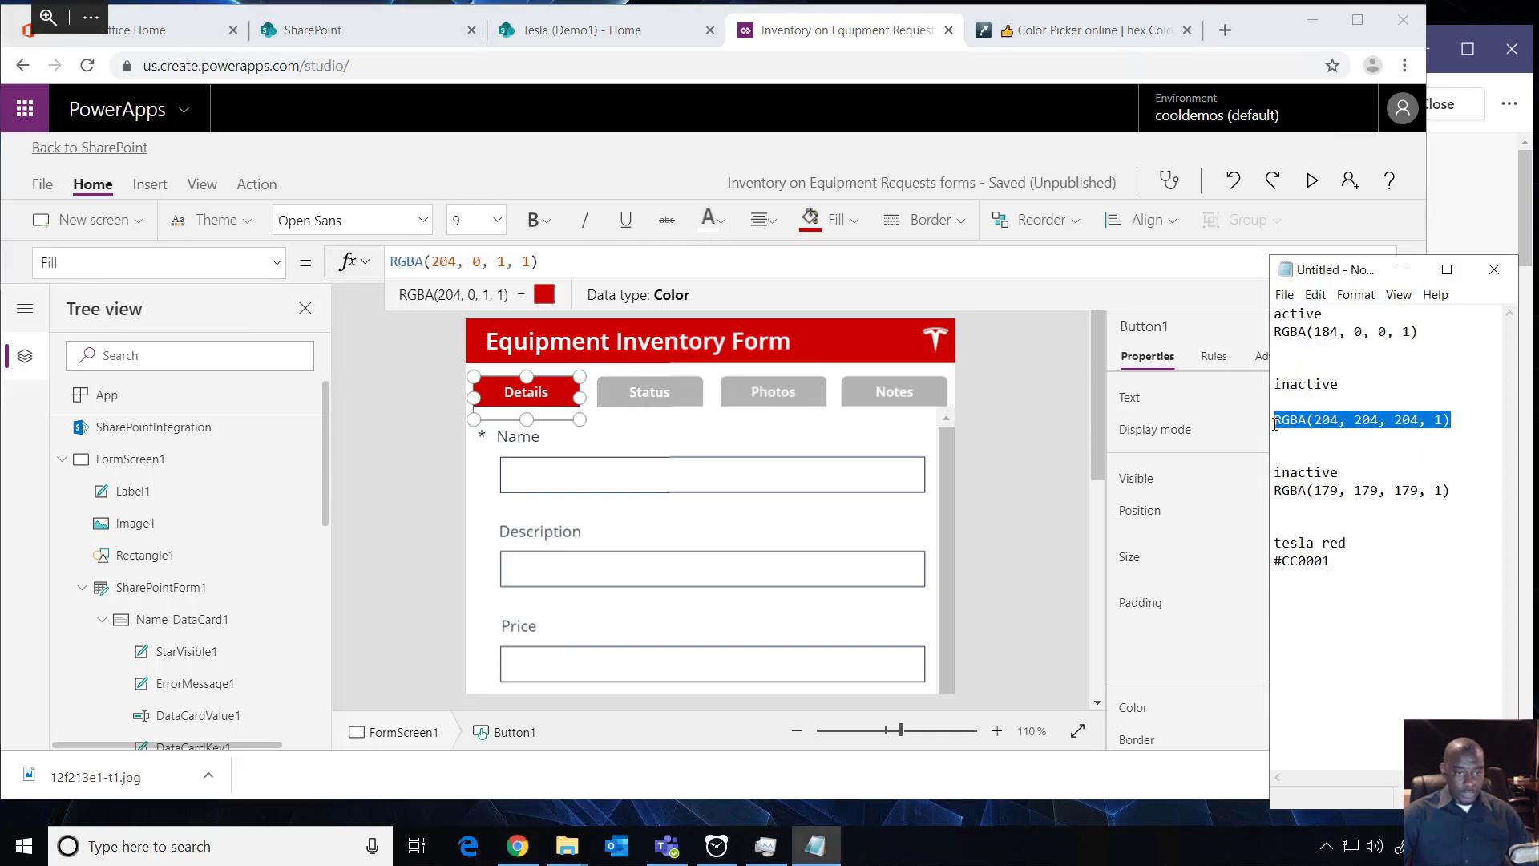
{"action": "key", "text": "ctrl+v"}
{"action": "double_click", "coordinate": [1323, 384]}
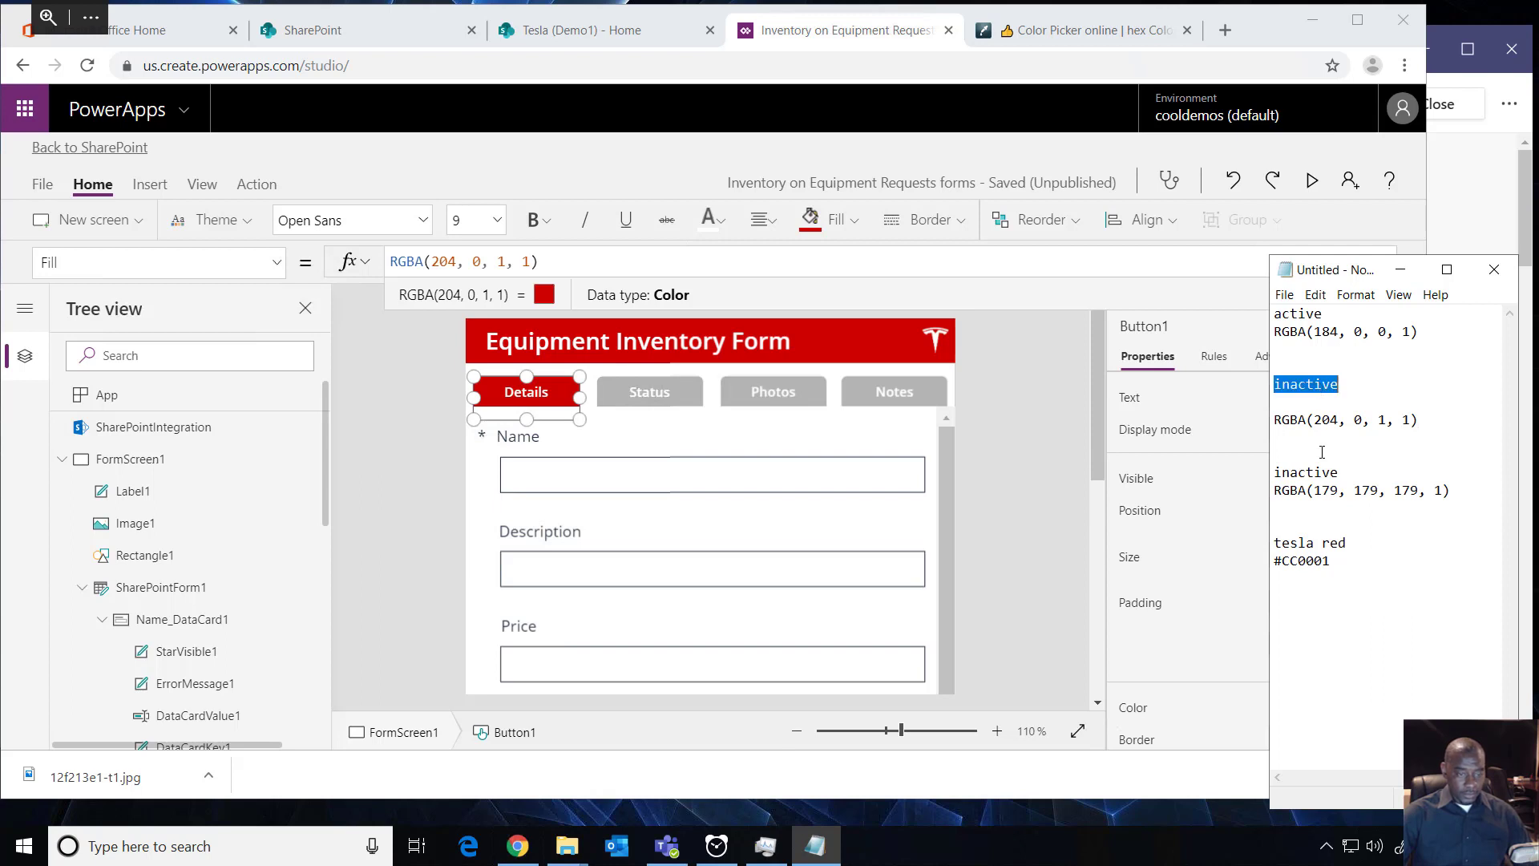
{"action": "type", "text": "active"}
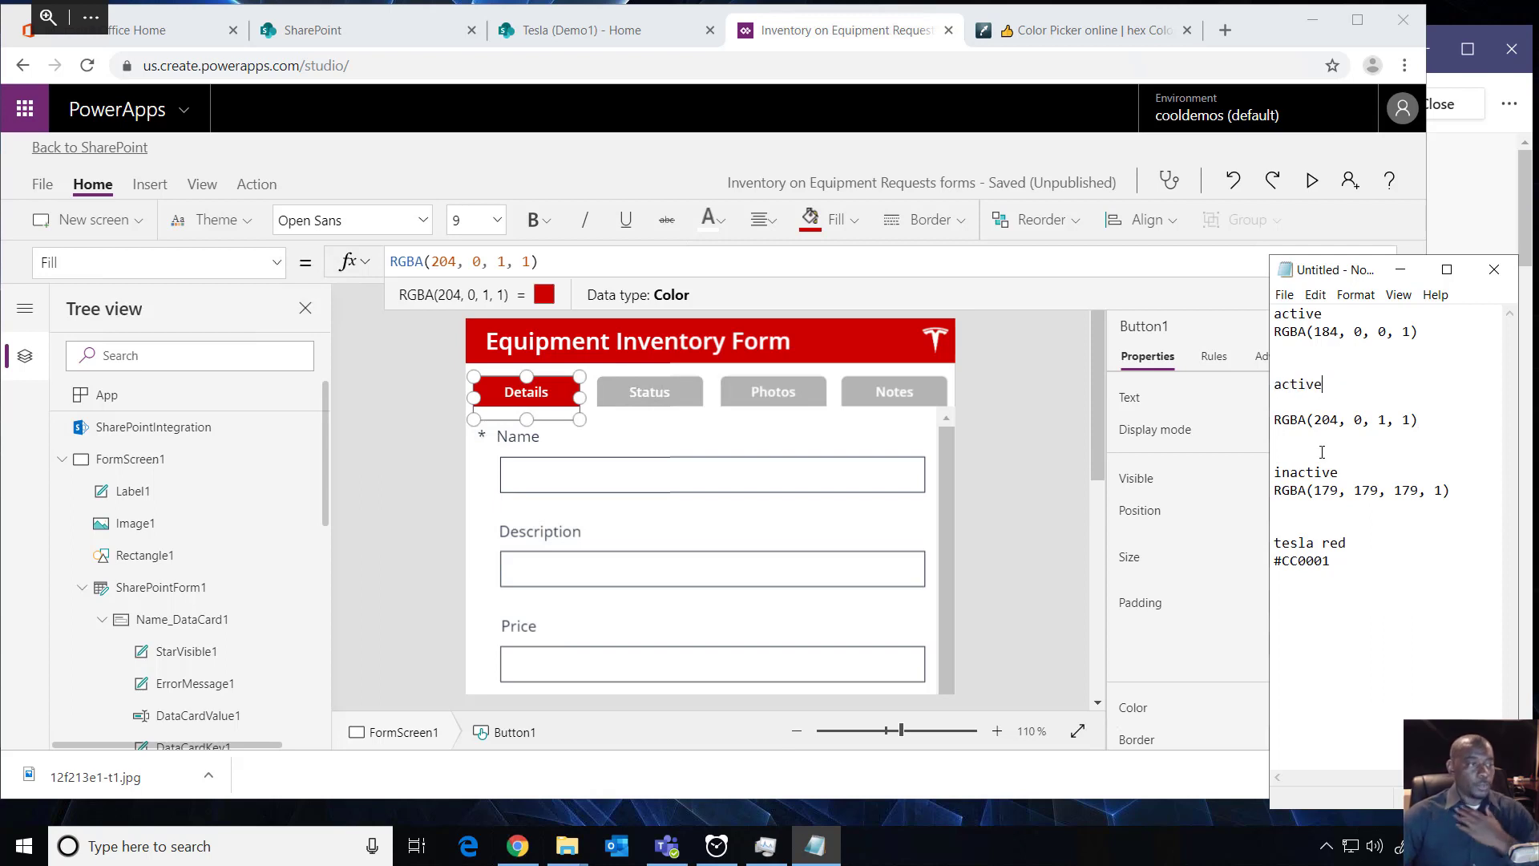
{"action": "left_click", "coordinate": [993, 527]}
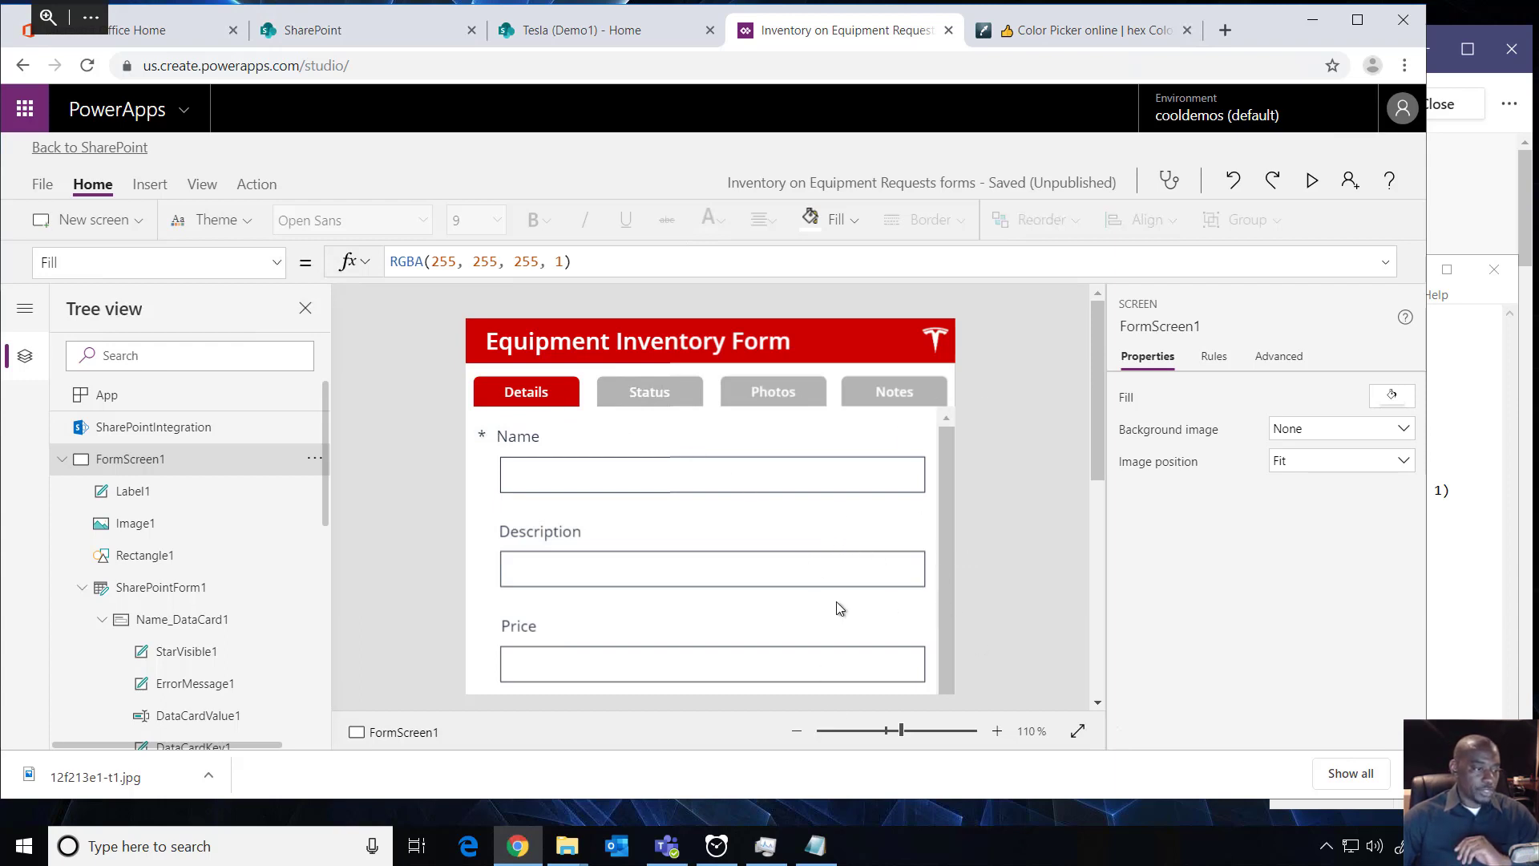
Insert a new blank edit form onto the form screen.
{"action": "left_click", "coordinate": [173, 597]}
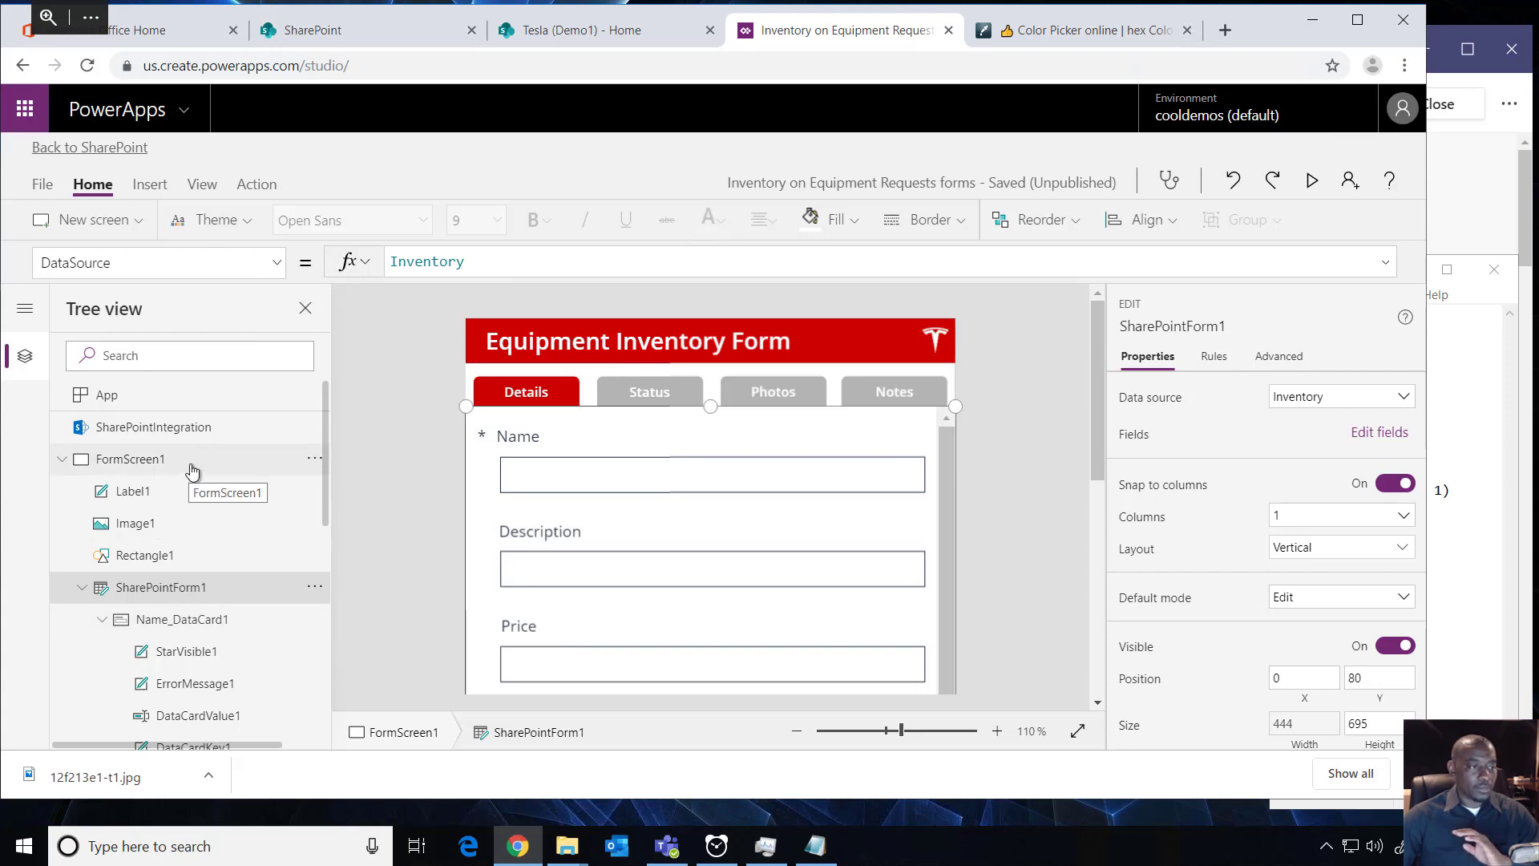
{"action": "left_click", "coordinate": [161, 194]}
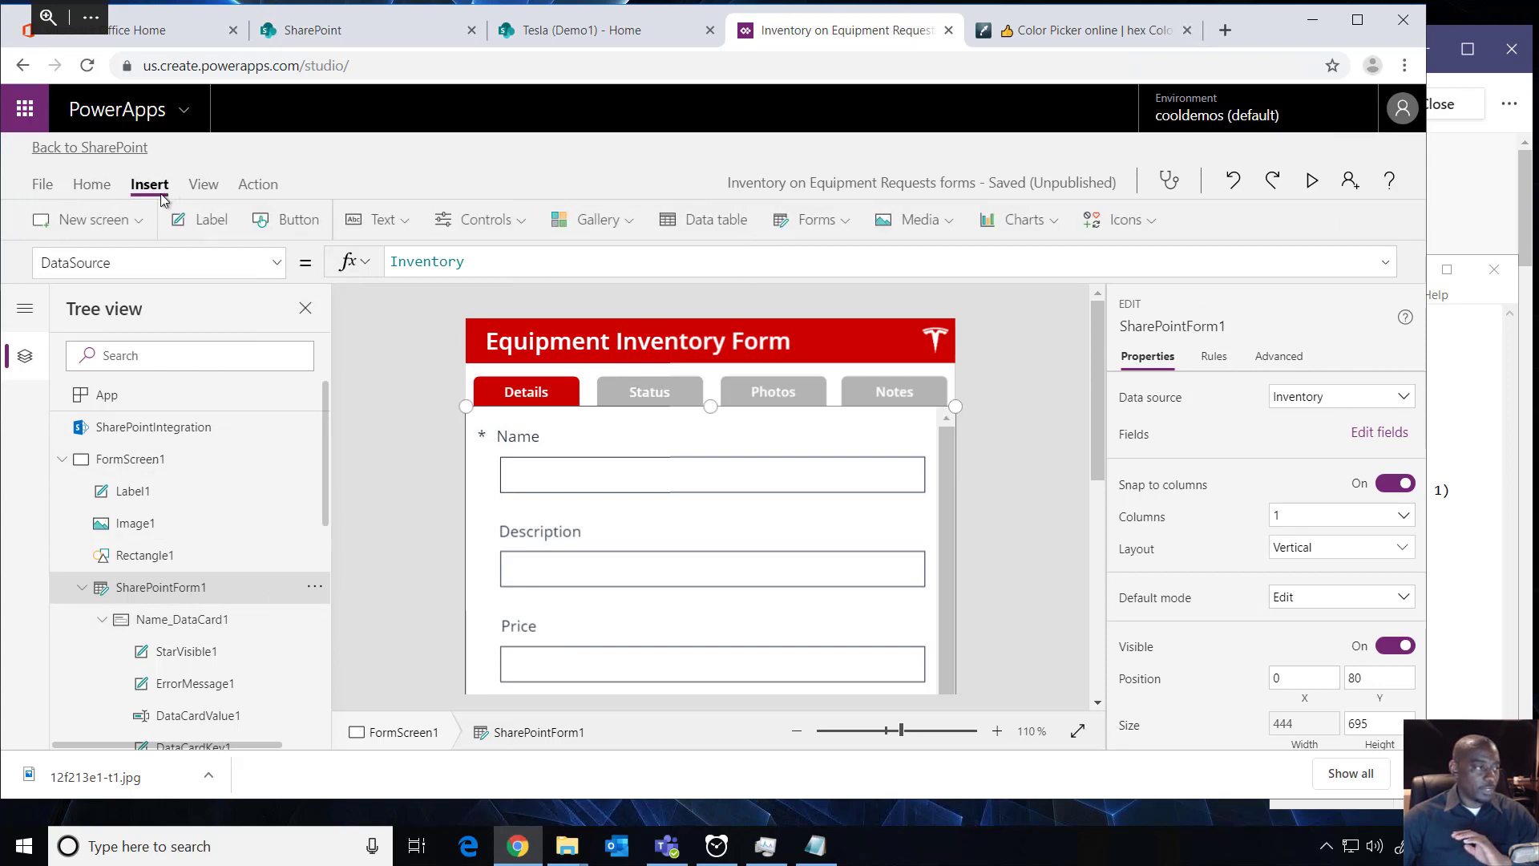
{"action": "left_click", "coordinate": [841, 221]}
{"action": "left_click", "coordinate": [845, 260]}
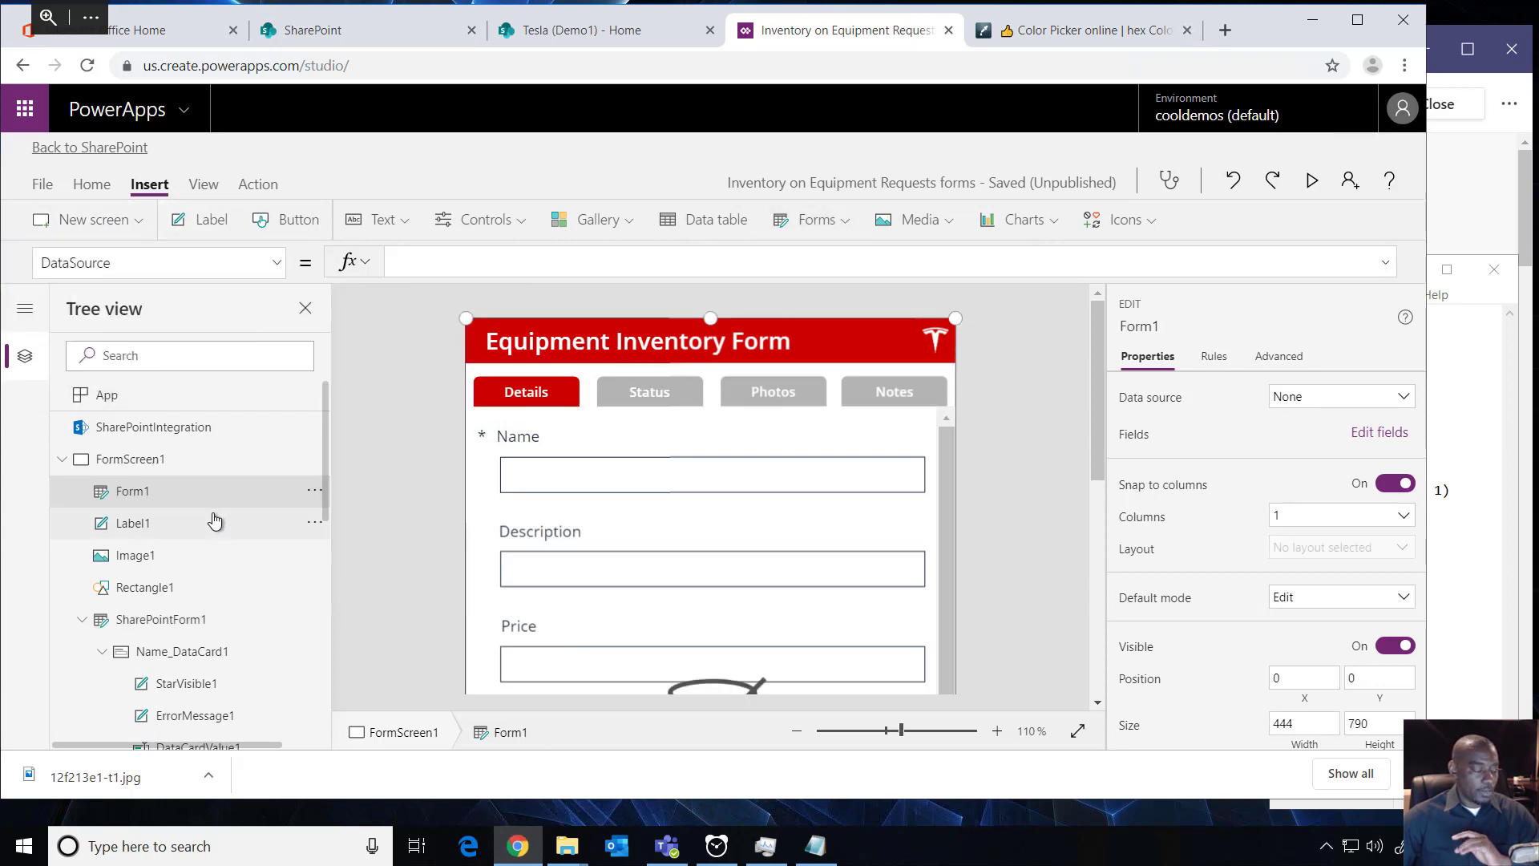
Rename the new form as frmStatus.
{"action": "left_click", "coordinate": [315, 491]}
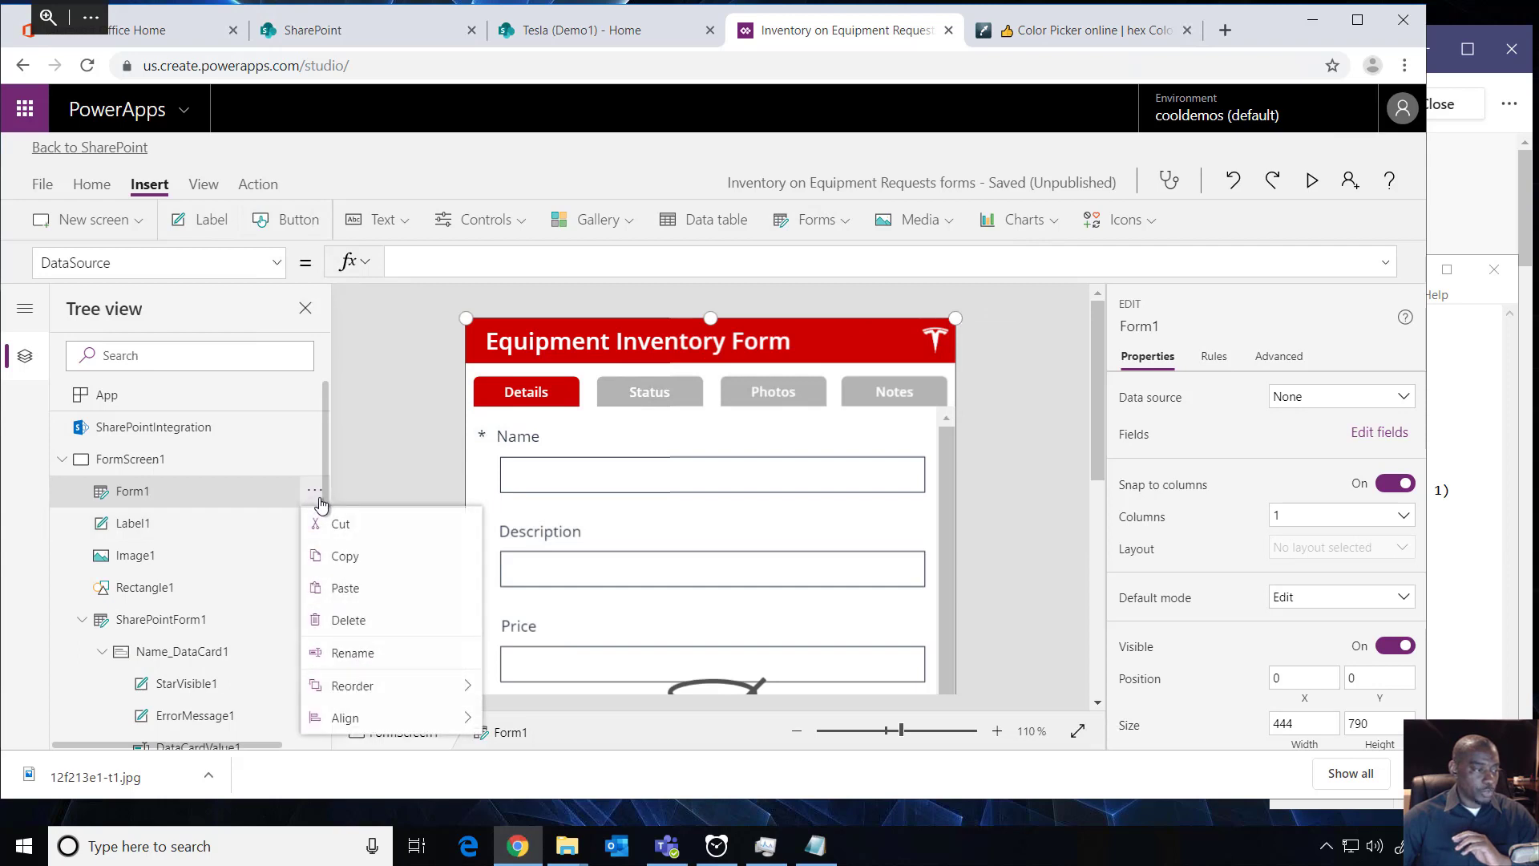
{"action": "left_click", "coordinate": [364, 654]}
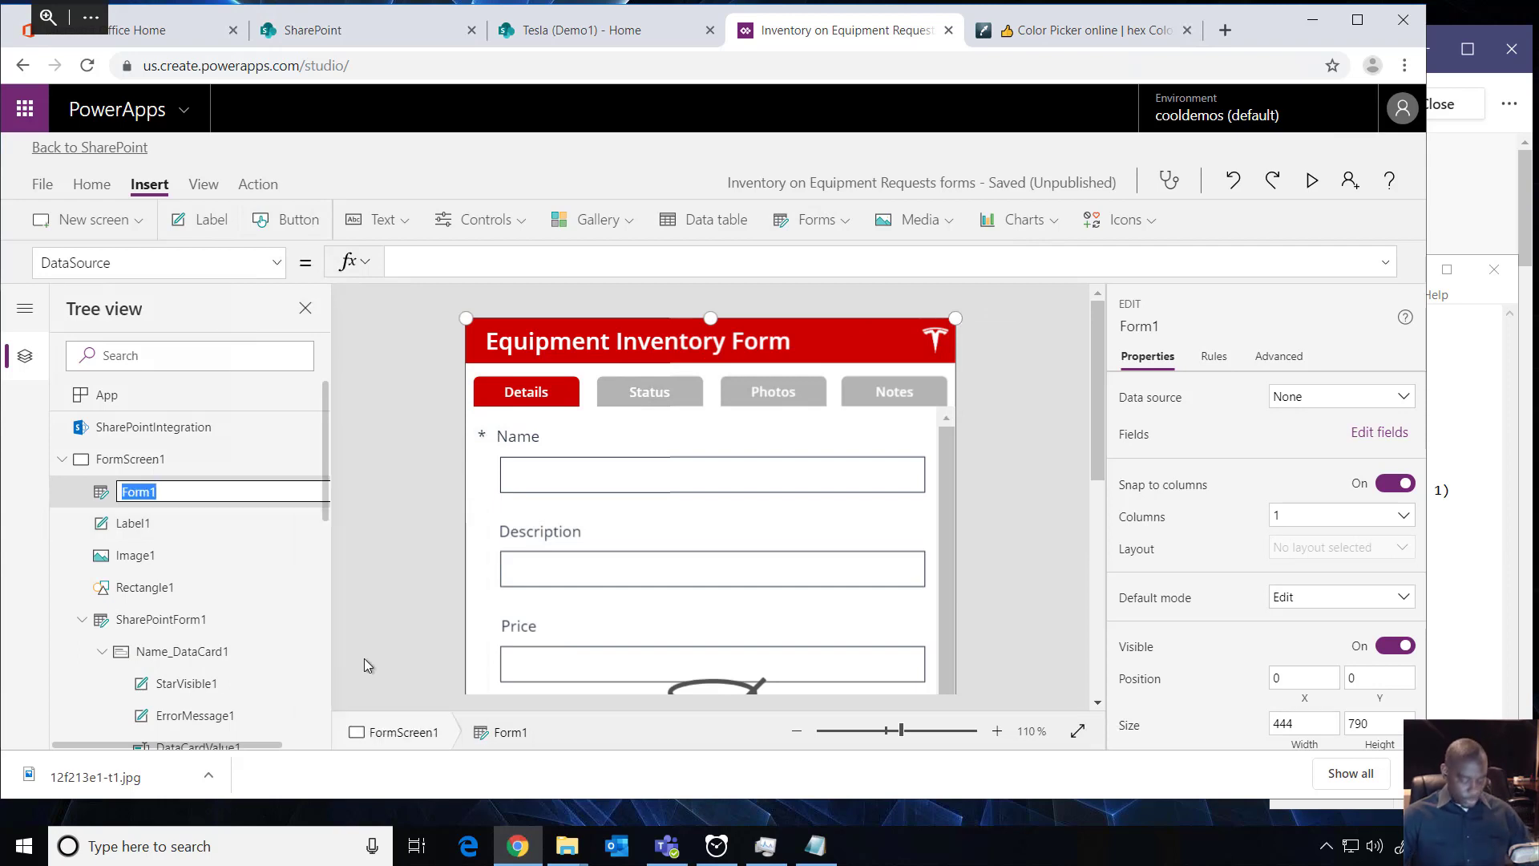
{"action": "type", "text": "fi"}
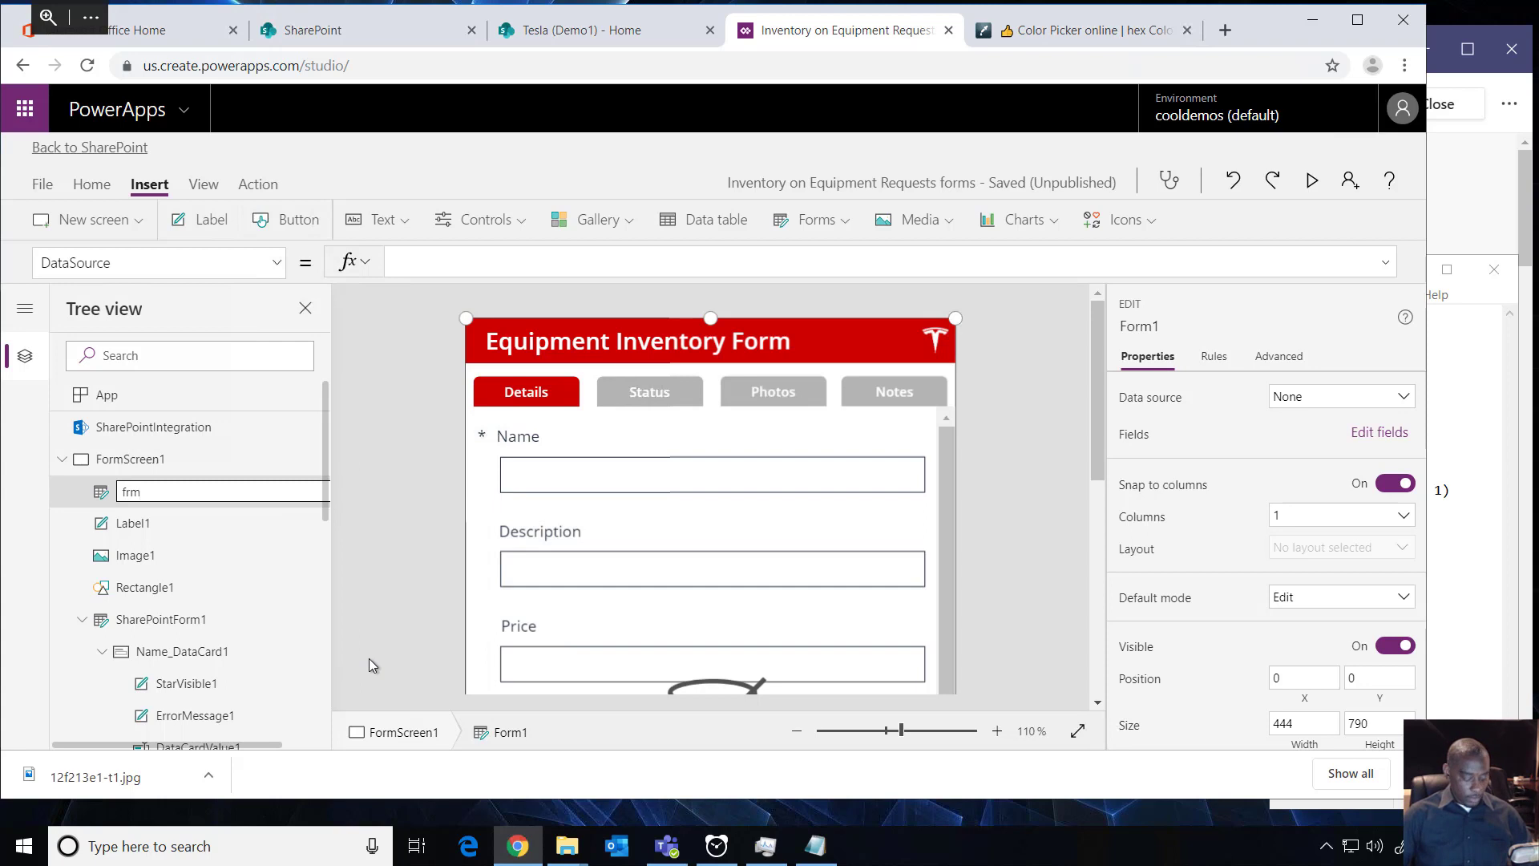
{"action": "type", "text": "mStatus"}
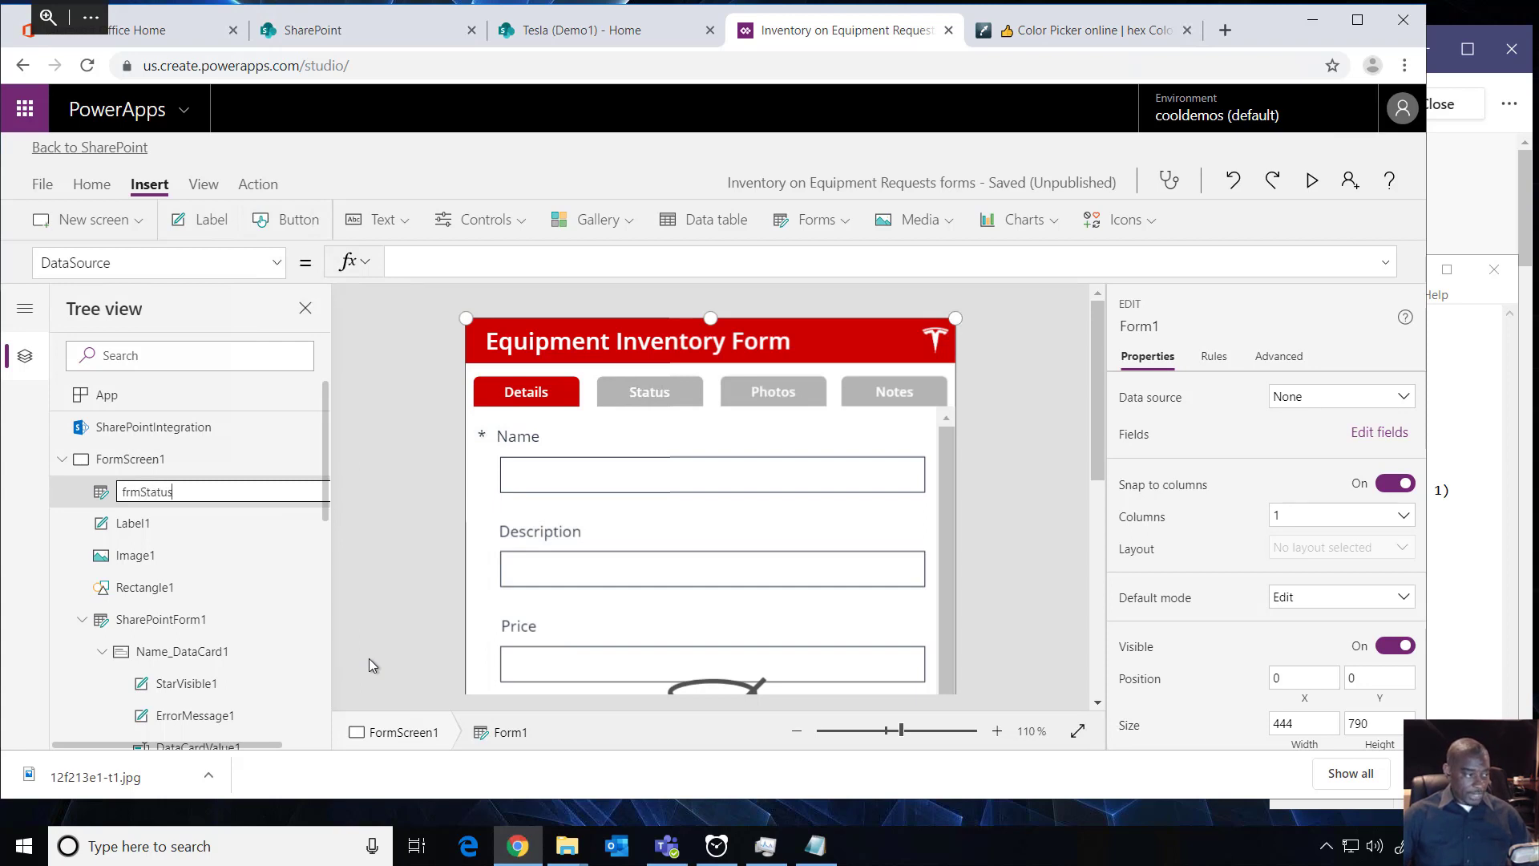
{"action": "key", "text": "Return"}
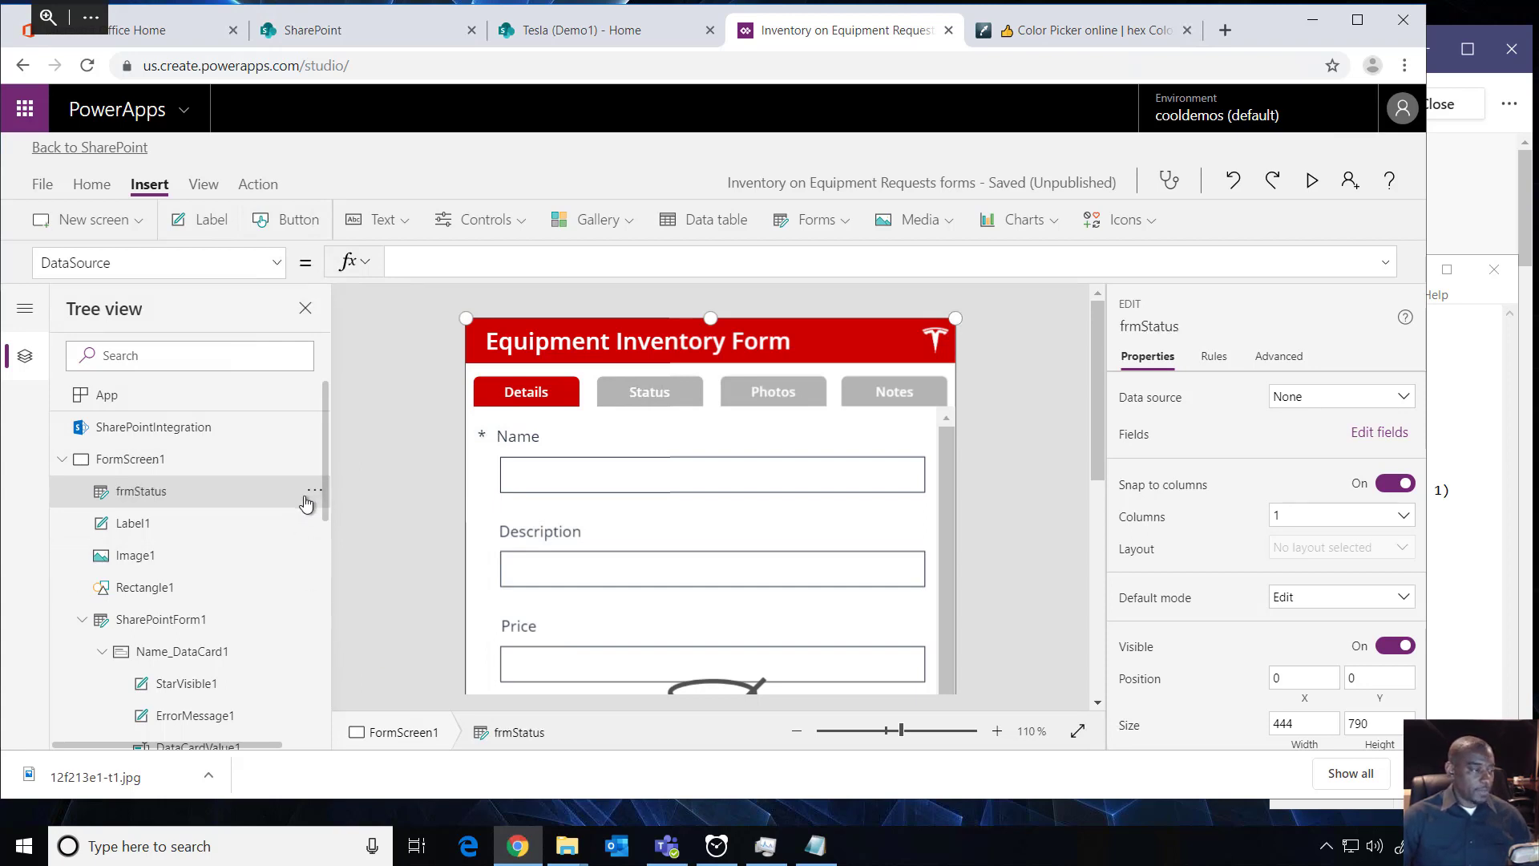
Set frmStatus's data source to Inventory, copied from SharePointForm1's DataSource.
{"action": "left_click", "coordinate": [218, 632]}
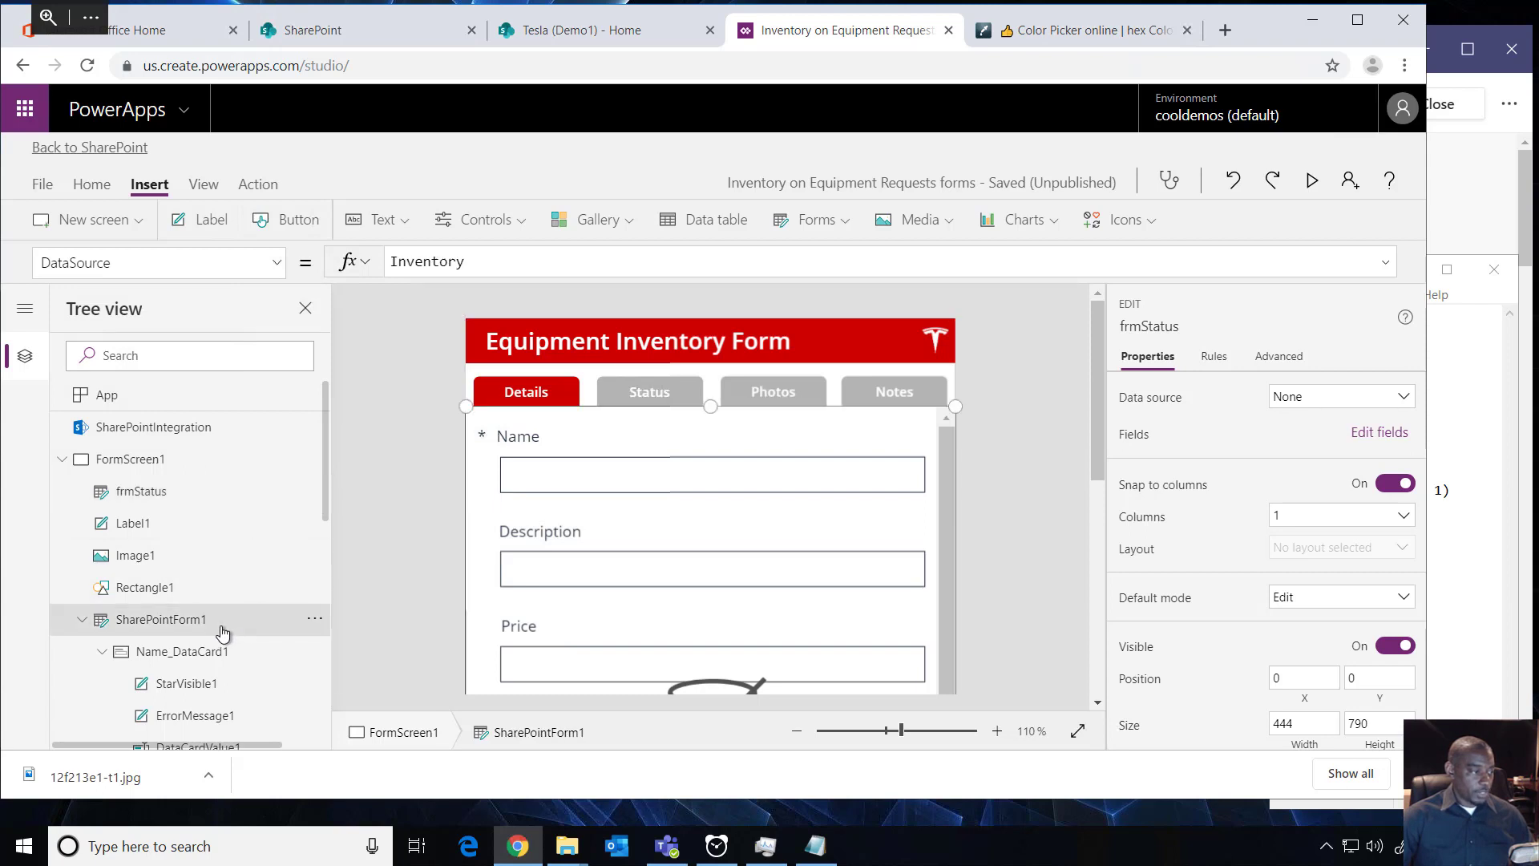
{"action": "double_click", "coordinate": [410, 265]}
{"action": "key", "text": "ctrl+c"}
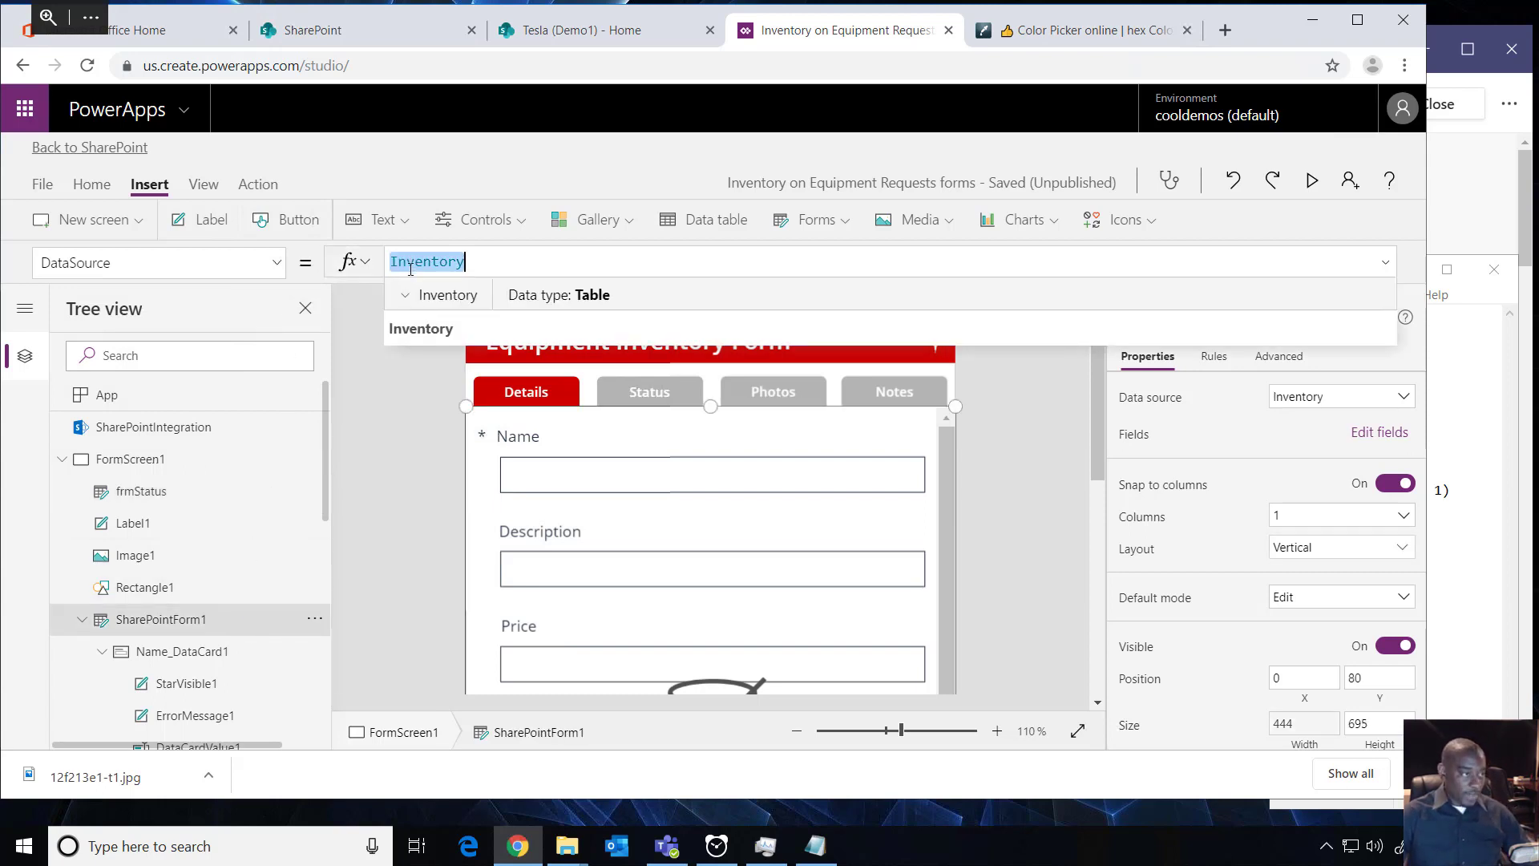
{"action": "left_click", "coordinate": [176, 503]}
{"action": "left_click", "coordinate": [176, 503]}
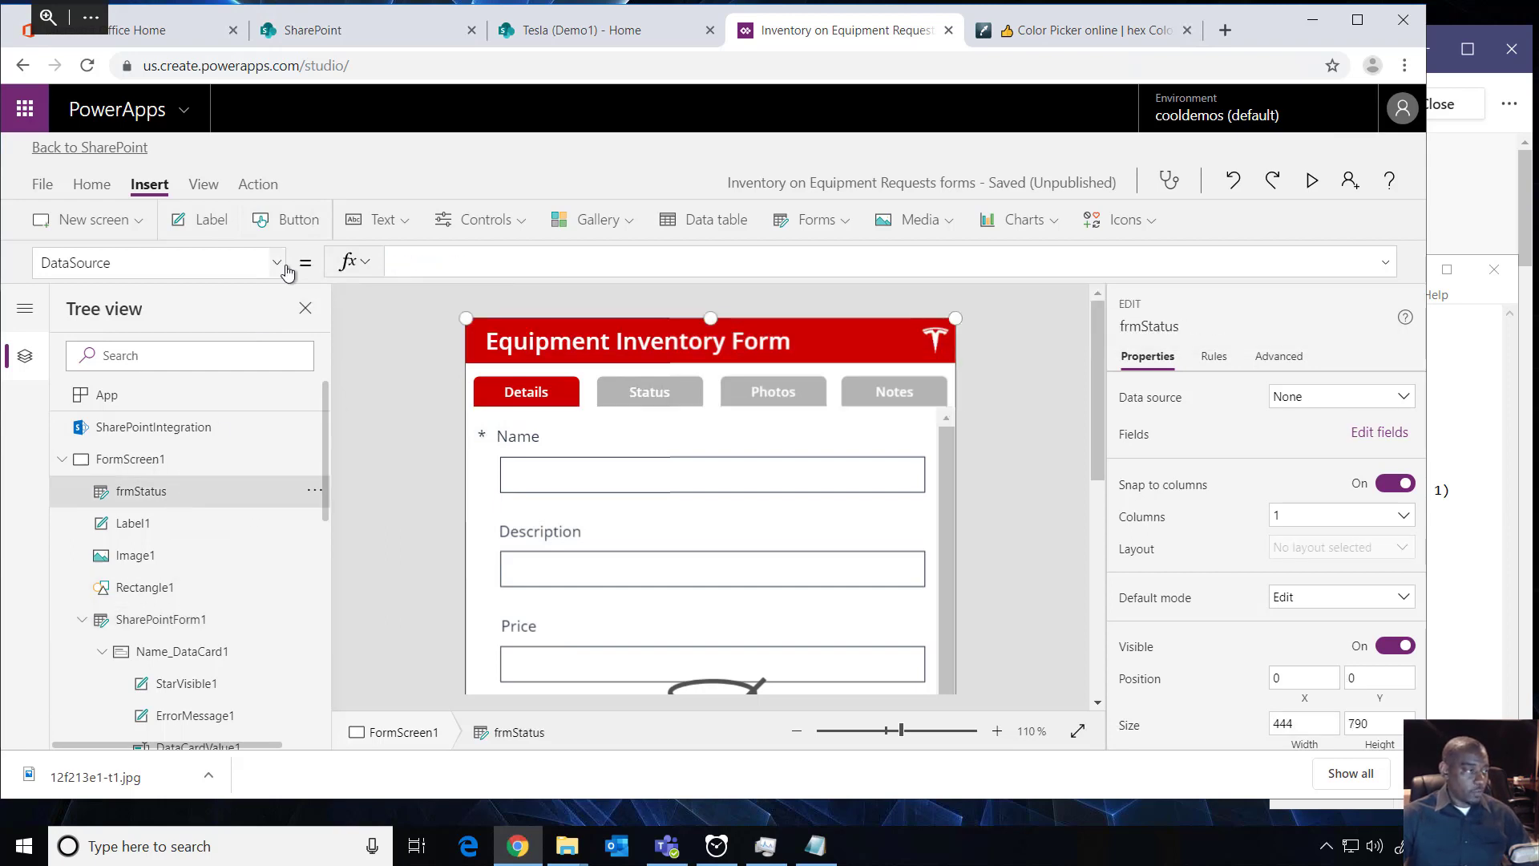
{"action": "key", "text": "ctrl+v"}
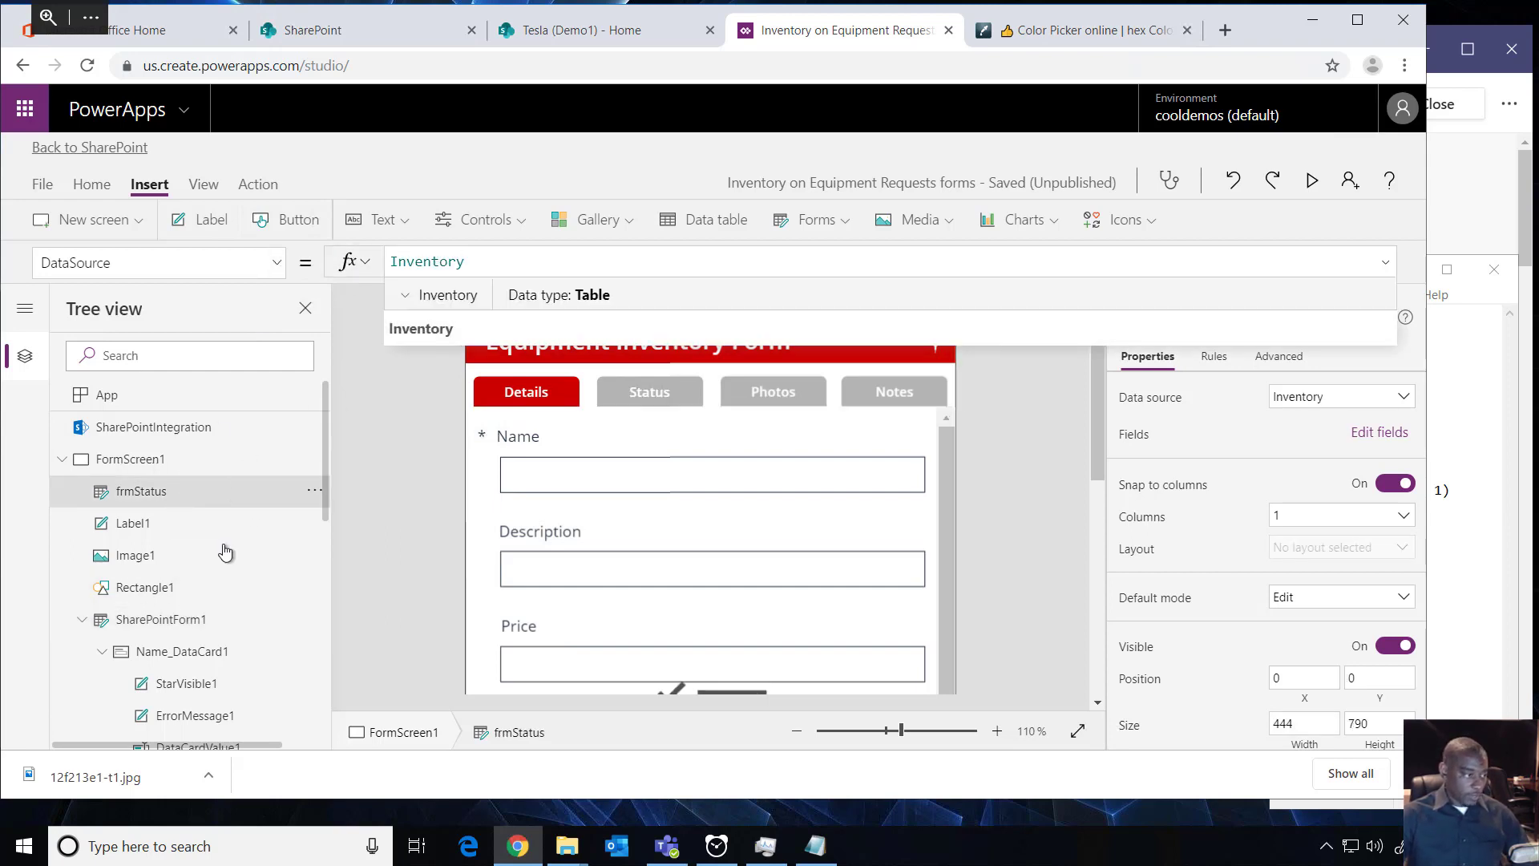
Copy SharePointForm1's Item formula into frmStatus's Item property.
{"action": "left_click", "coordinate": [233, 613]}
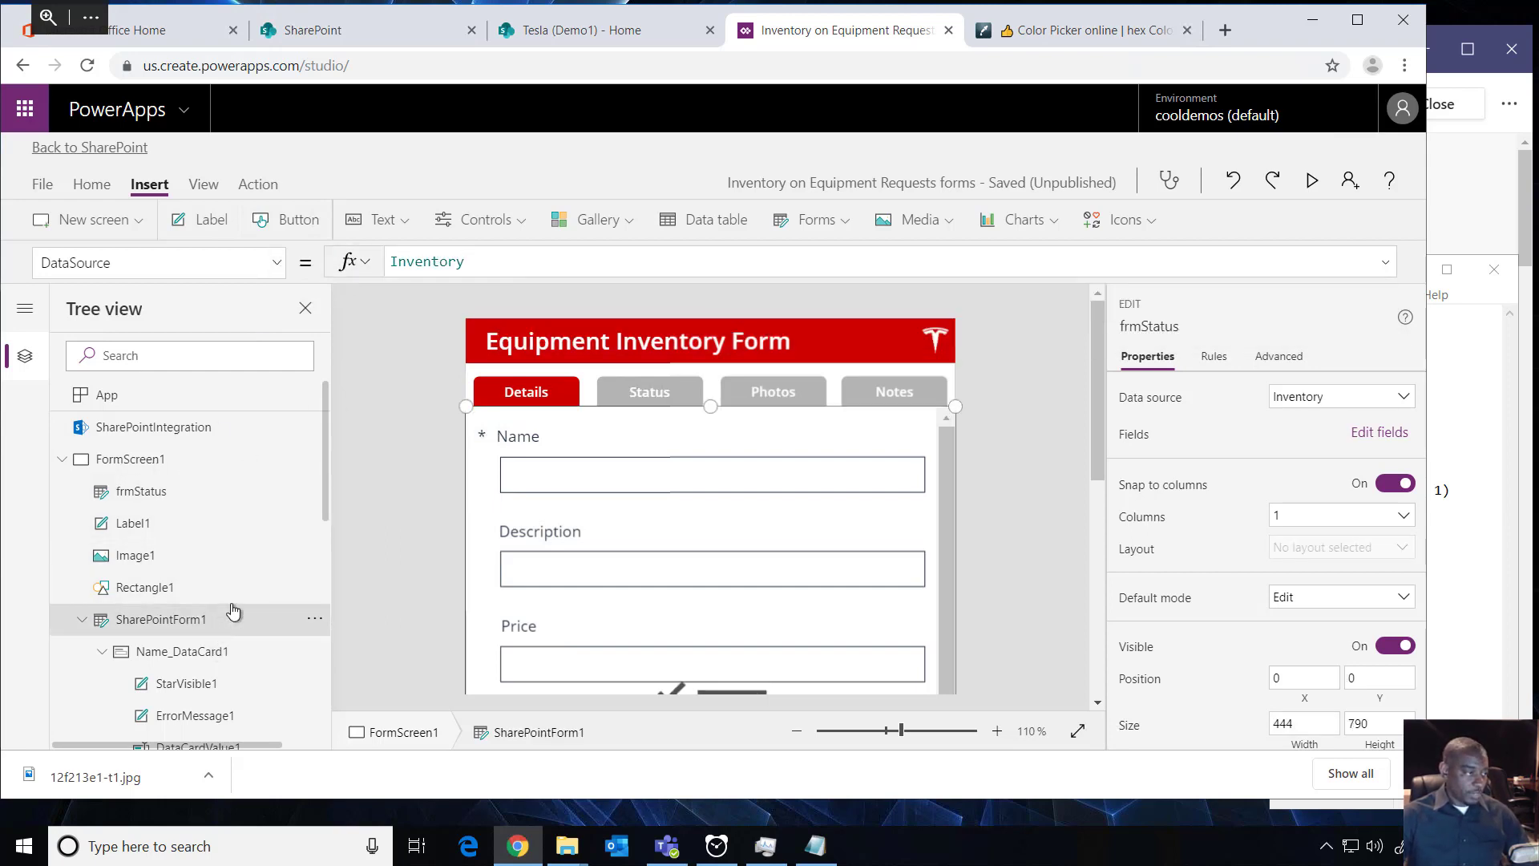
{"action": "left_click", "coordinate": [276, 263]}
{"action": "scroll", "coordinate": [185, 505], "scroll_direction": "down", "scroll_amount": 3}
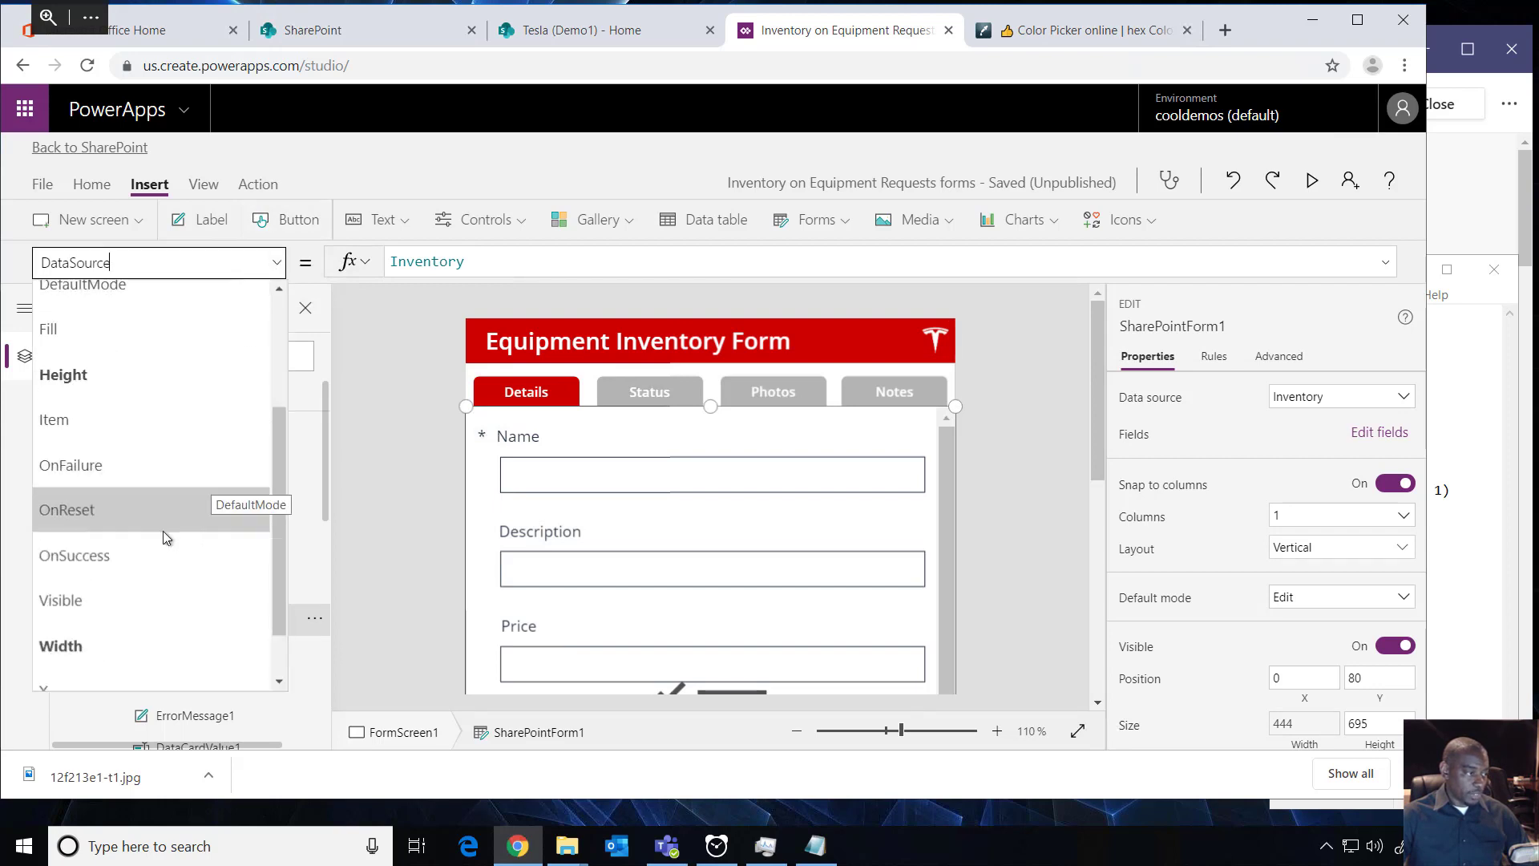
{"action": "left_click", "coordinate": [165, 426]}
{"action": "left_click", "coordinate": [426, 267]}
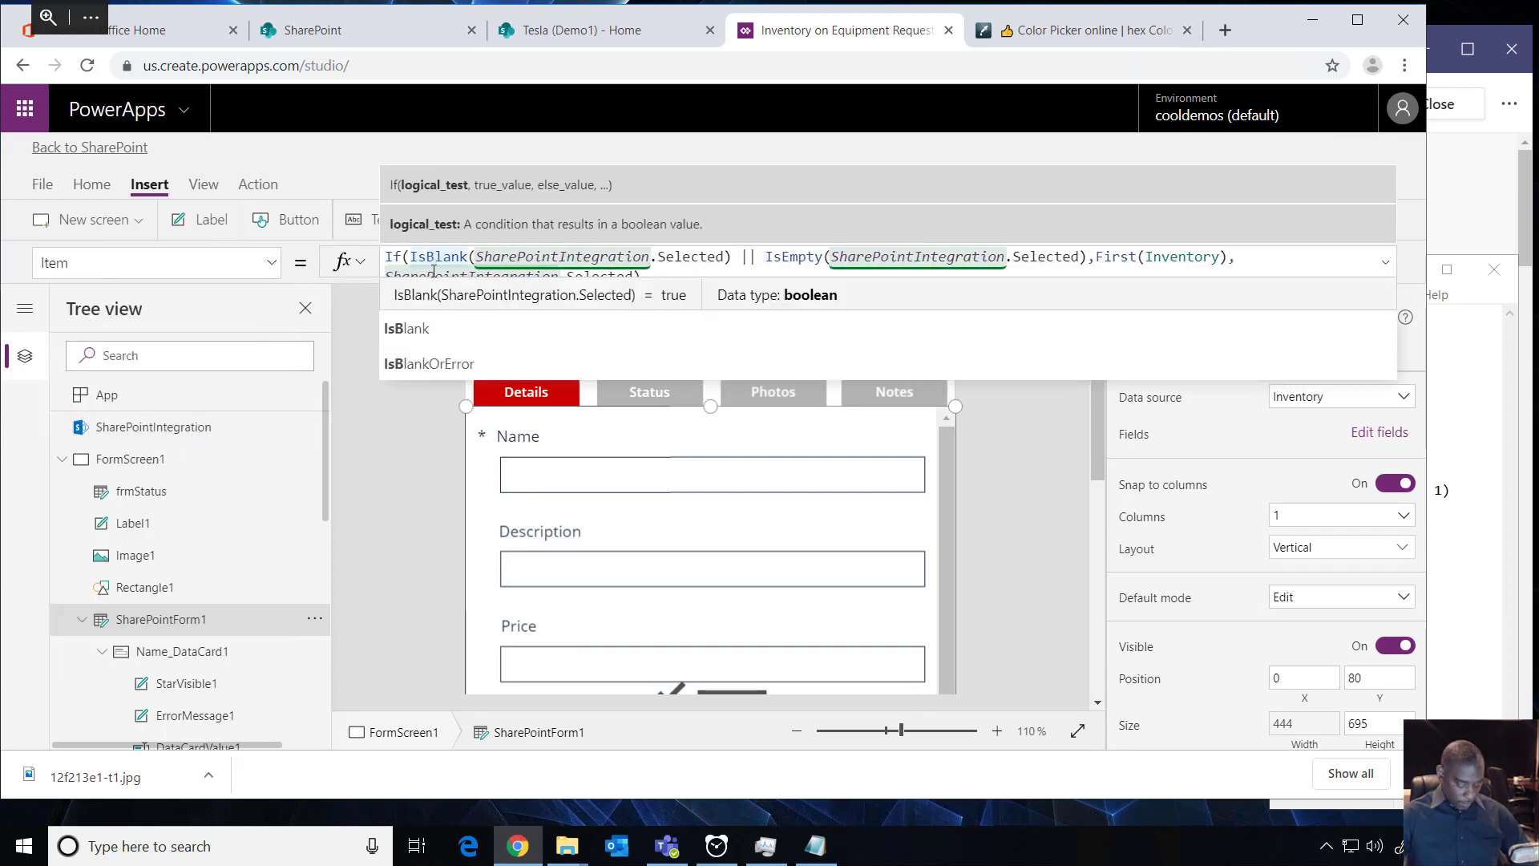
{"action": "key", "text": "ctrl+a"}
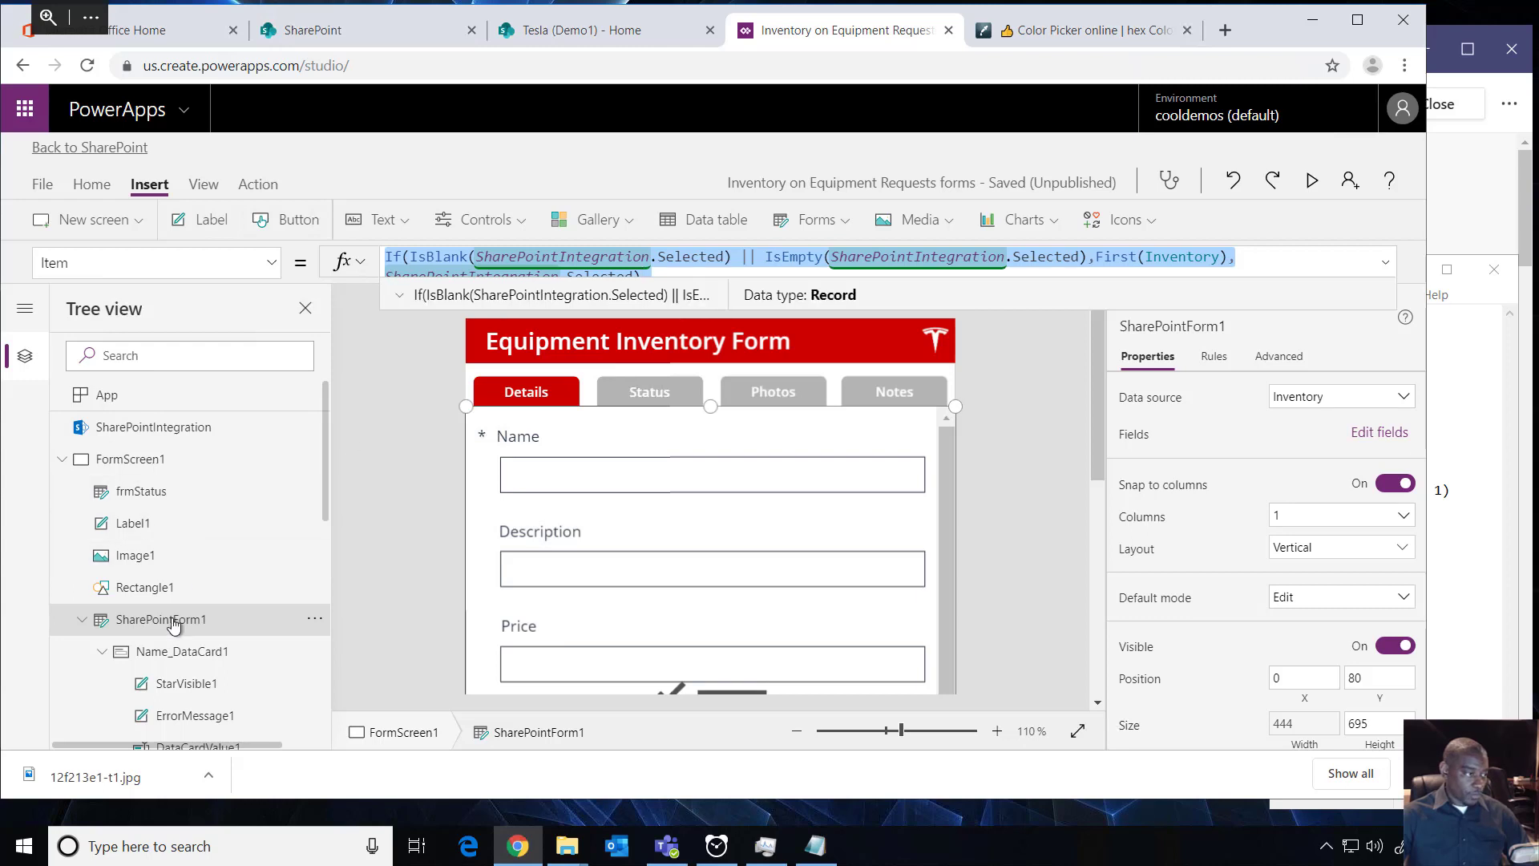
{"action": "left_click", "coordinate": [186, 496]}
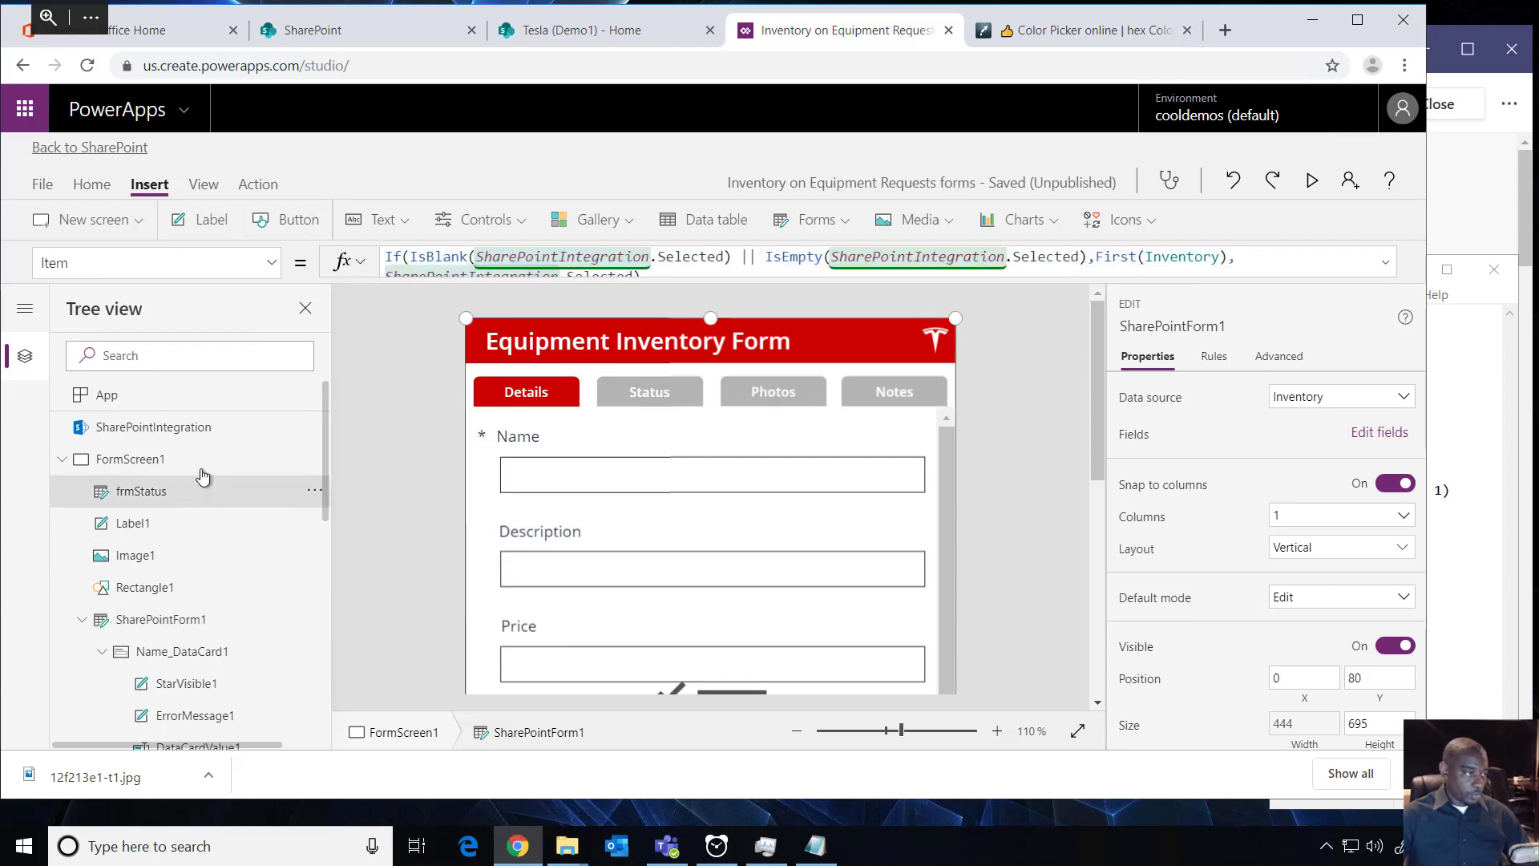
{"action": "left_click", "coordinate": [266, 263]}
{"action": "left_click", "coordinate": [137, 619]}
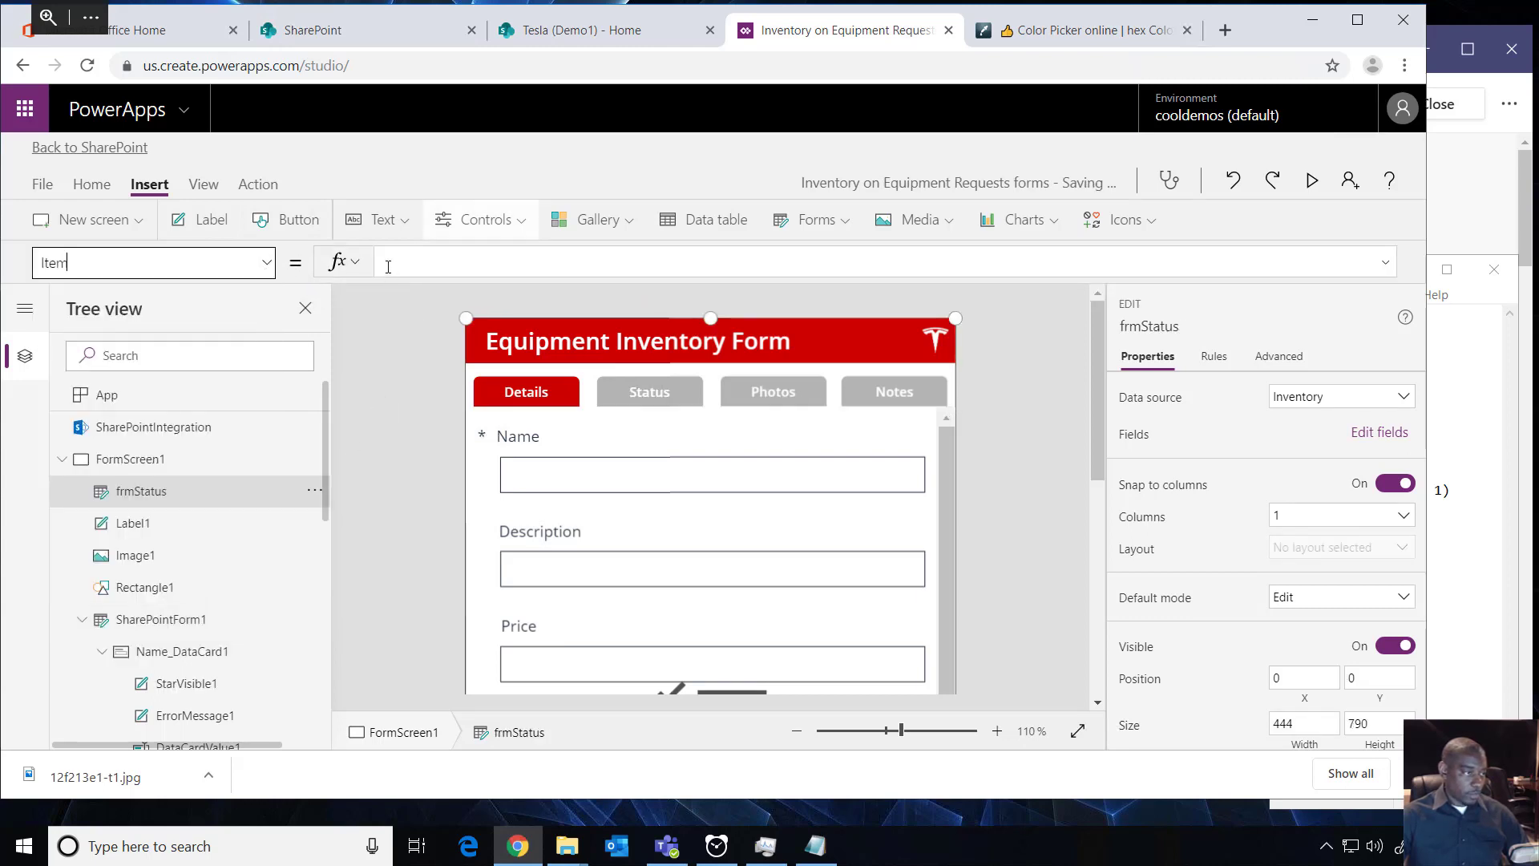
{"action": "left_click", "coordinate": [400, 264]}
{"action": "key", "text": "ctrl+v"}
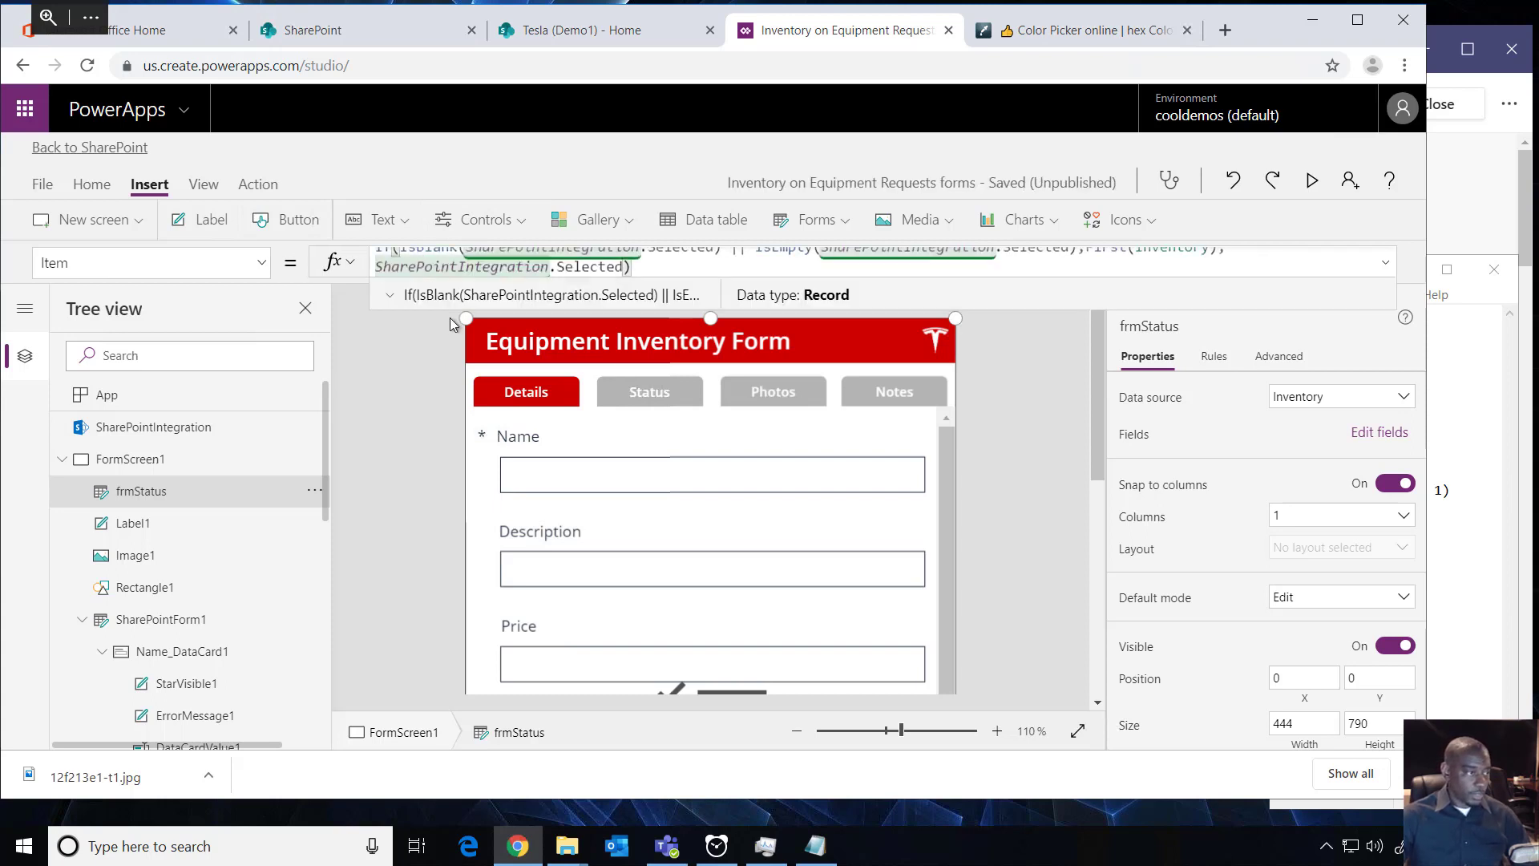
{"action": "left_click", "coordinate": [389, 381]}
{"action": "left_click", "coordinate": [180, 499]}
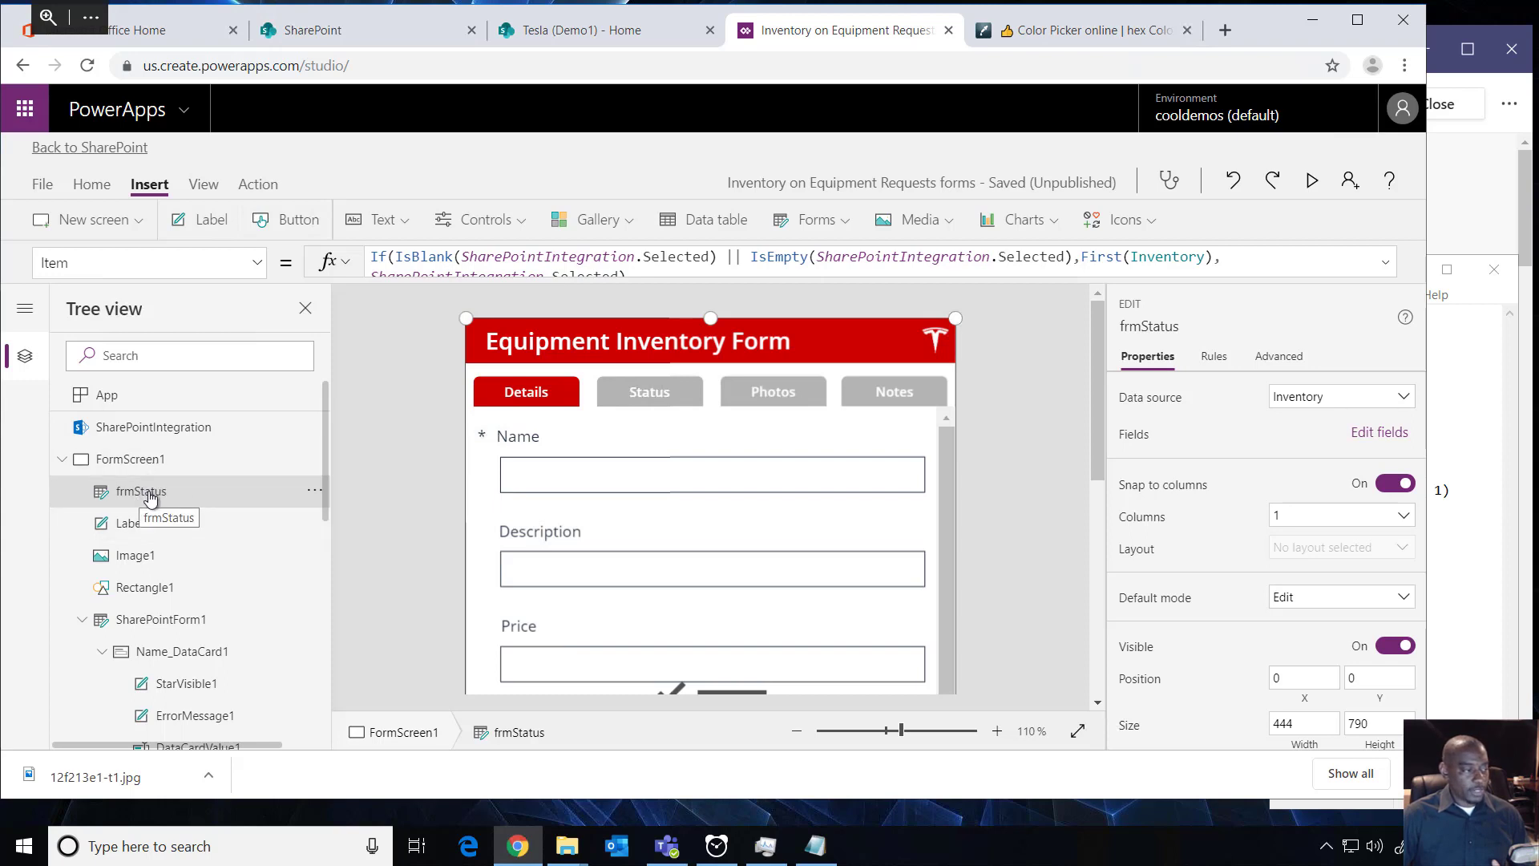
Copy frmStatus and paste a duplicate onto FormScreen1.
{"action": "left_click", "coordinate": [307, 494]}
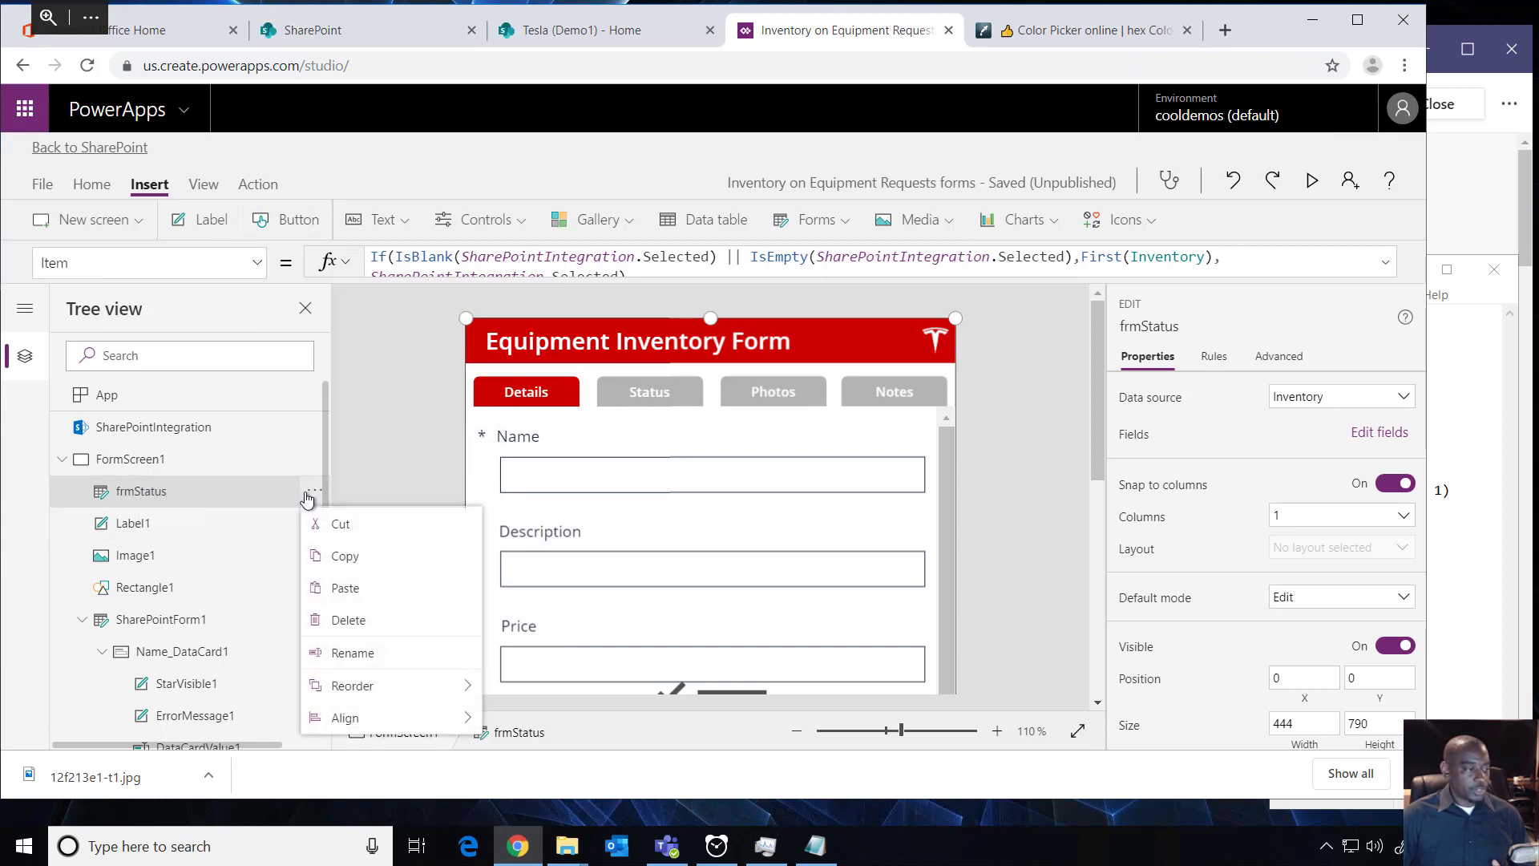
{"action": "left_click", "coordinate": [385, 556]}
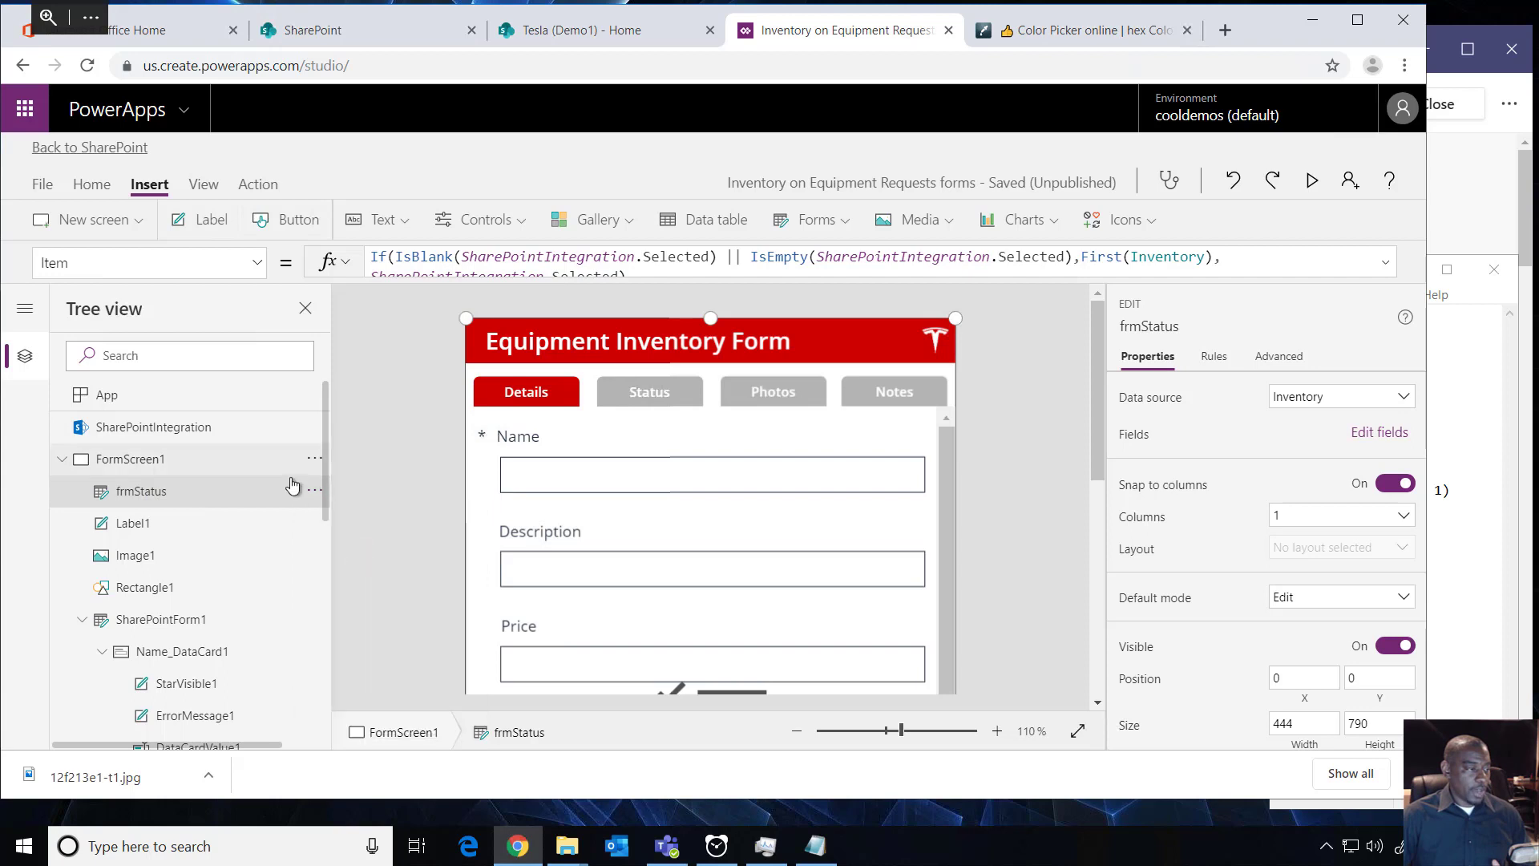
{"action": "left_click", "coordinate": [312, 463]}
{"action": "left_click", "coordinate": [362, 487]}
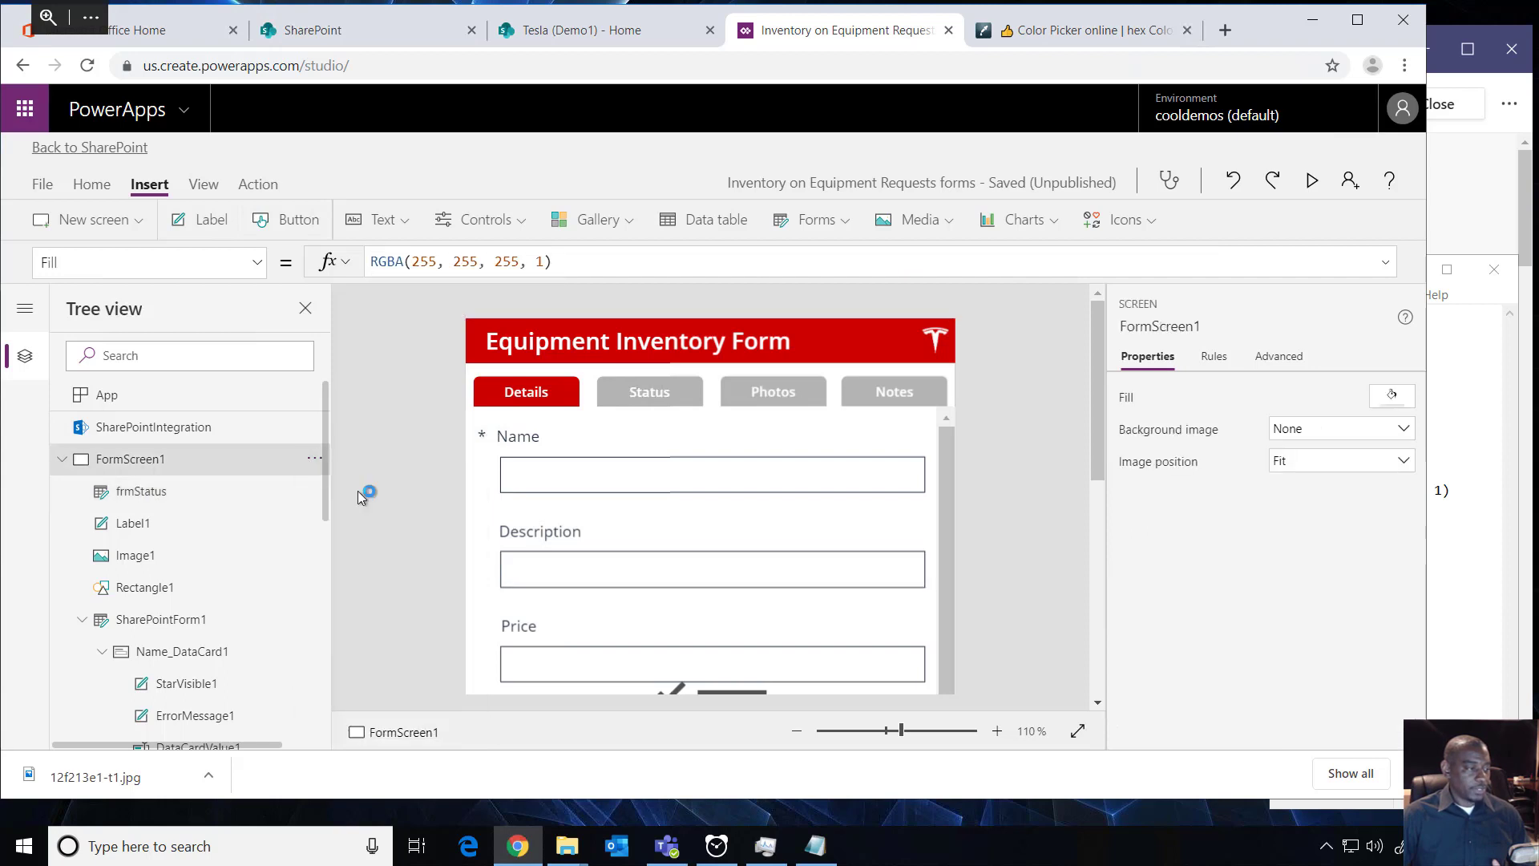
Rename the duplicated form as frmPhotos.
{"action": "left_click", "coordinate": [321, 497]}
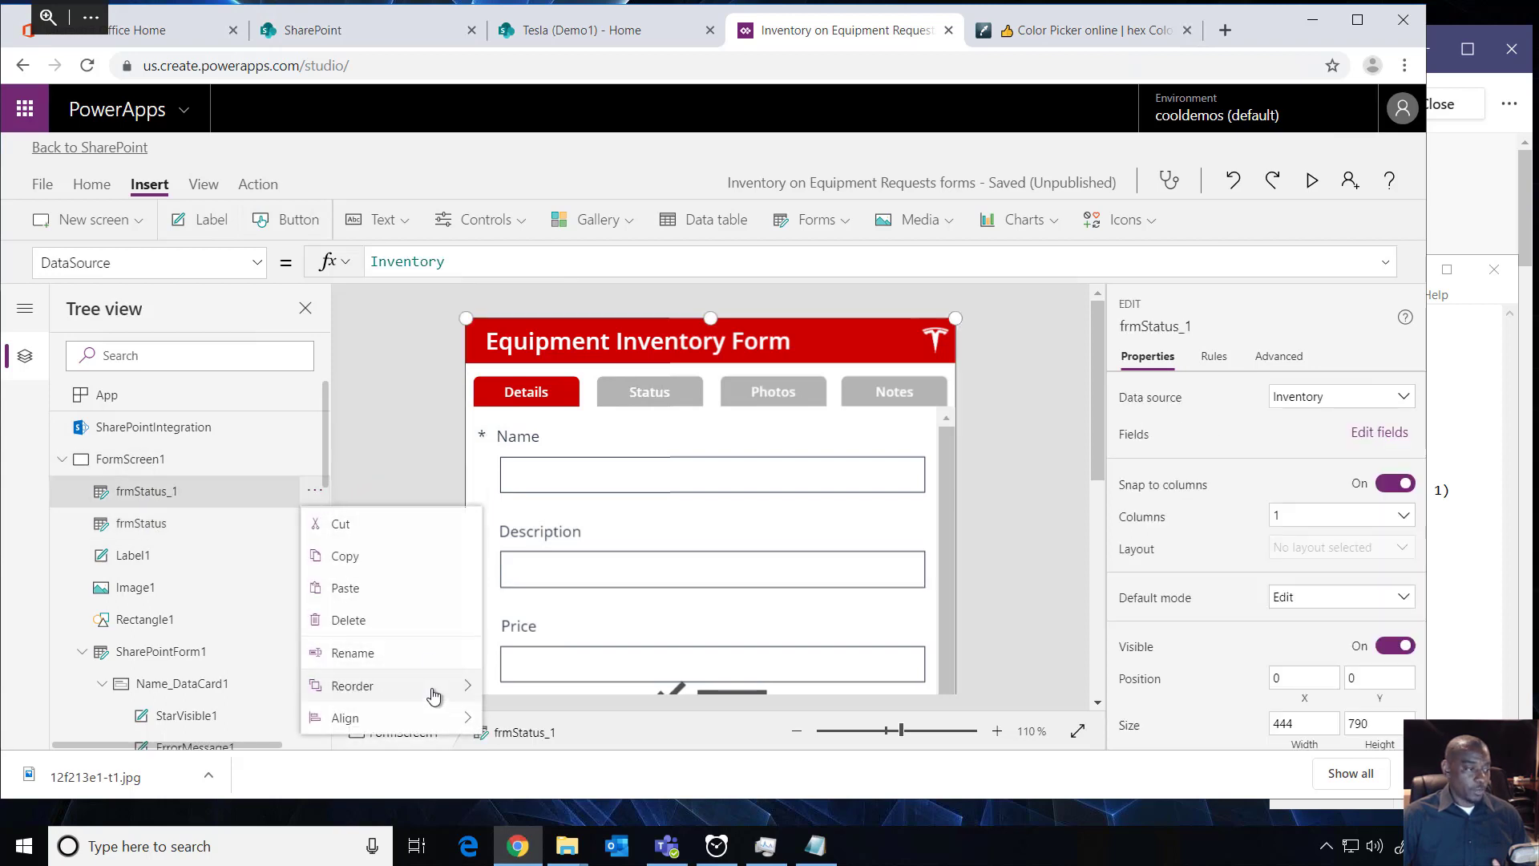
{"action": "left_click", "coordinate": [370, 649]}
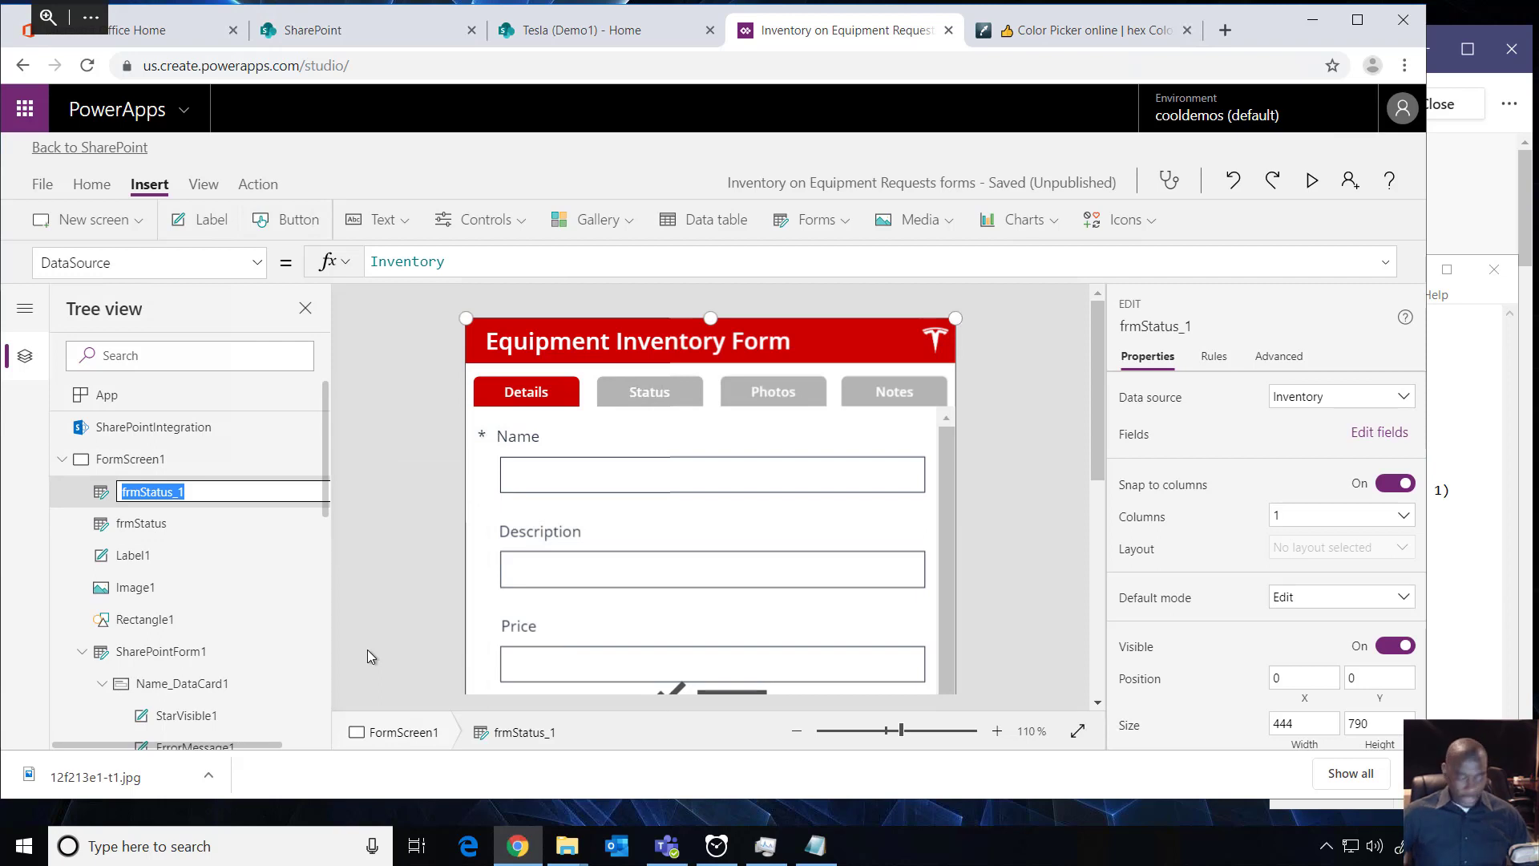
{"action": "key", "text": "End"}
{"action": "key", "text": "BackSpace"}
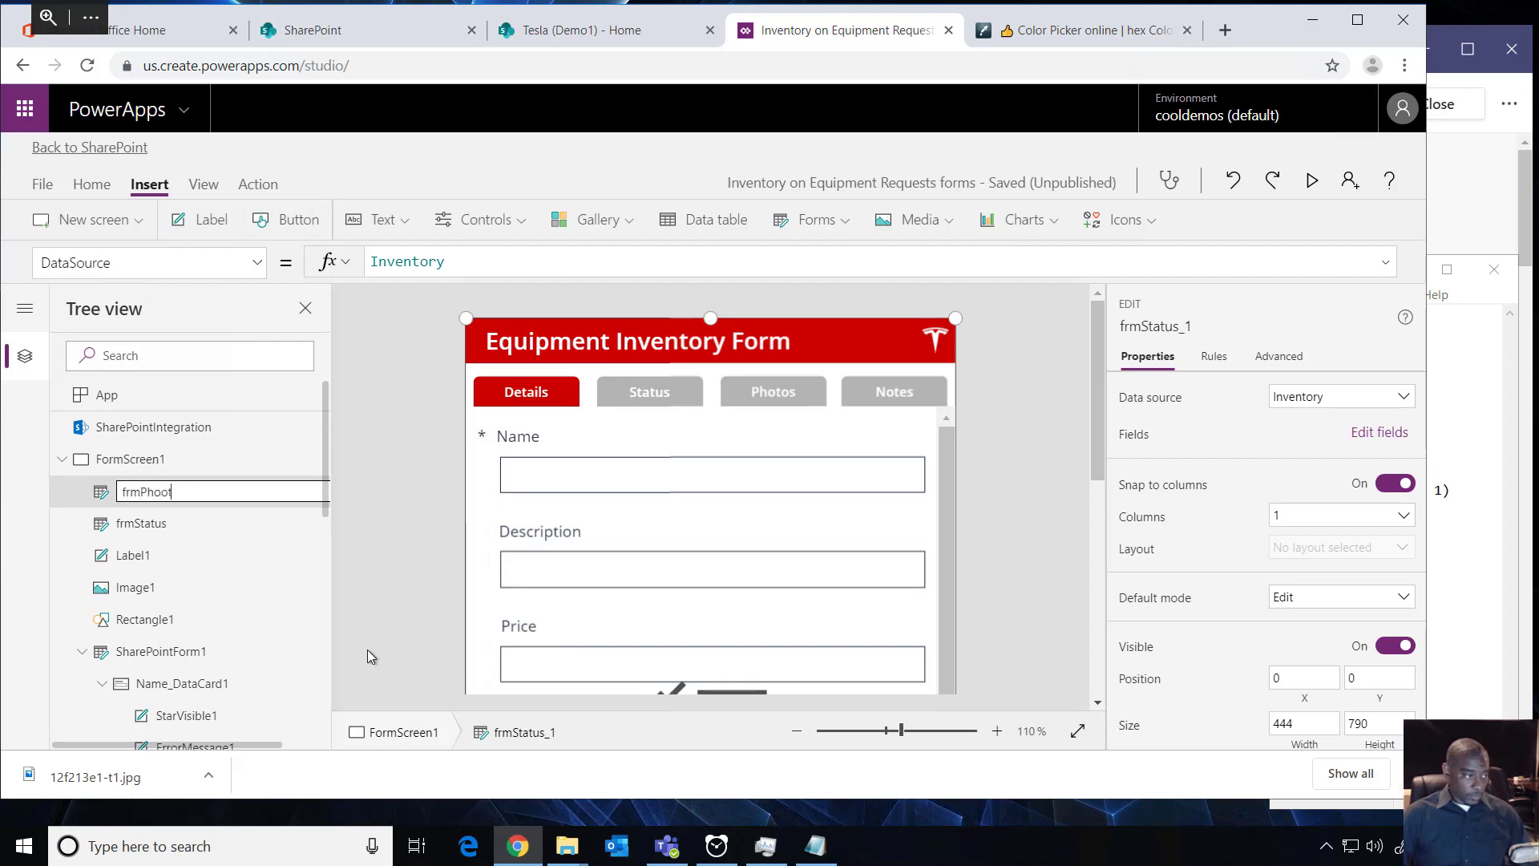
{"action": "type", "text": "Photos"}
{"action": "key", "text": "Return"}
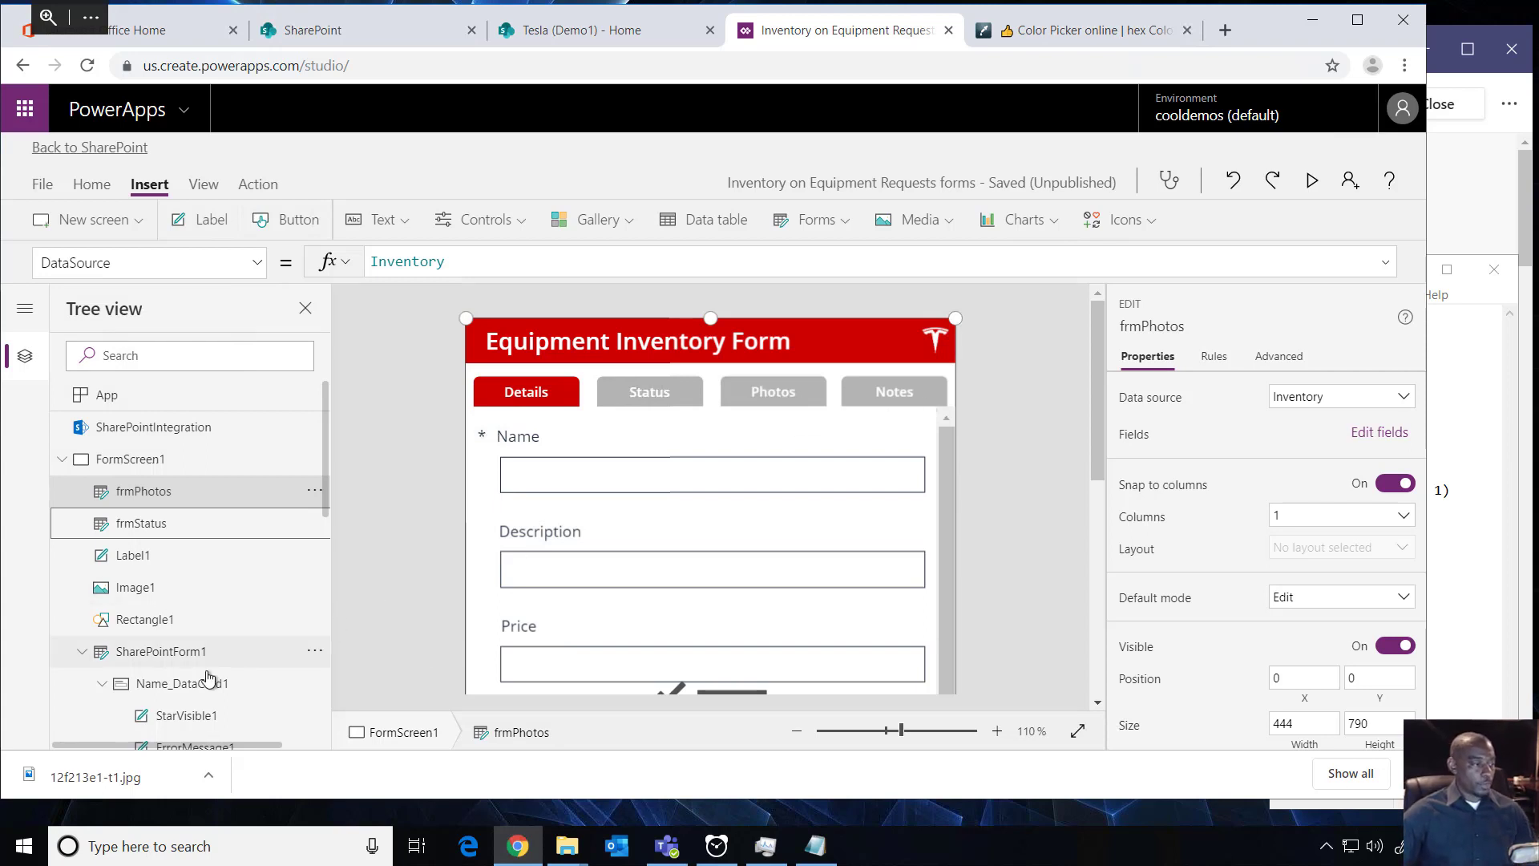
Set the Y position of frmStatus and frmPhotos to 80, matching SharePointForm1.
{"action": "left_click", "coordinate": [82, 651]}
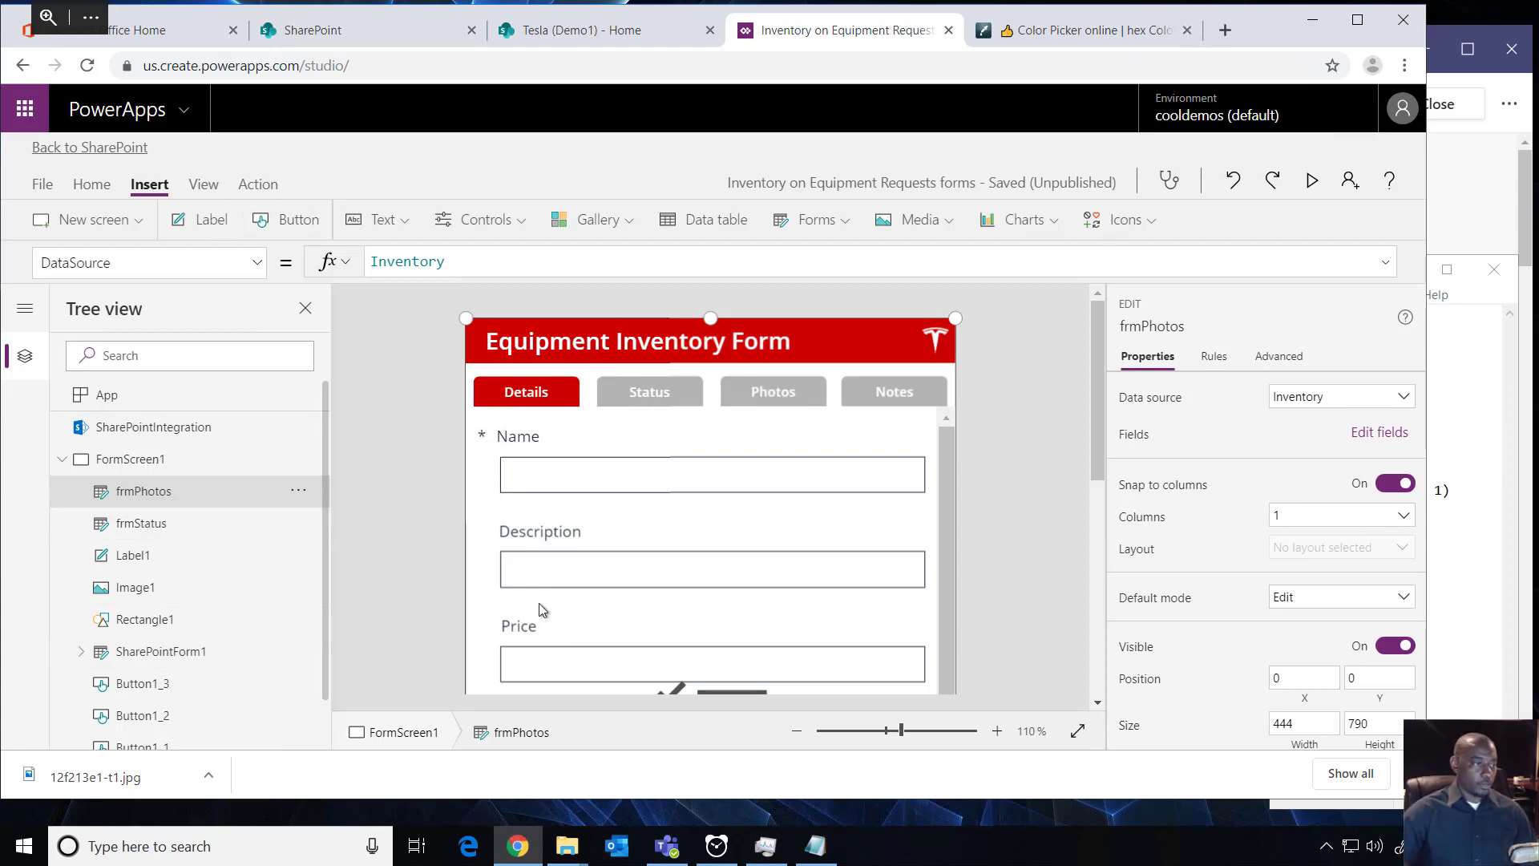
{"action": "left_click", "coordinate": [189, 659]}
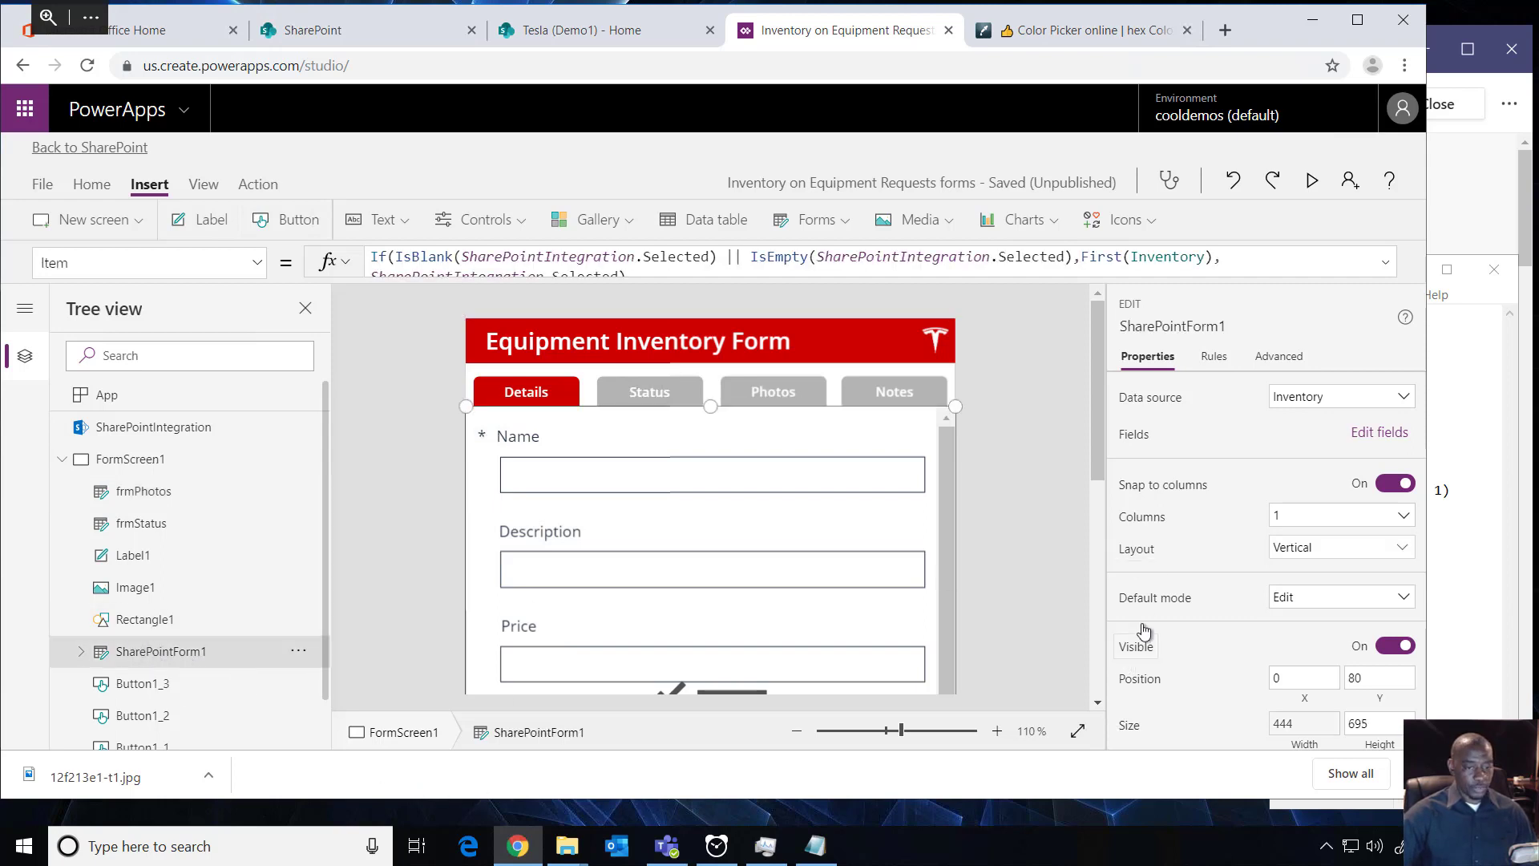
{"action": "scroll", "coordinate": [1233, 608], "scroll_direction": "down", "scroll_amount": 1}
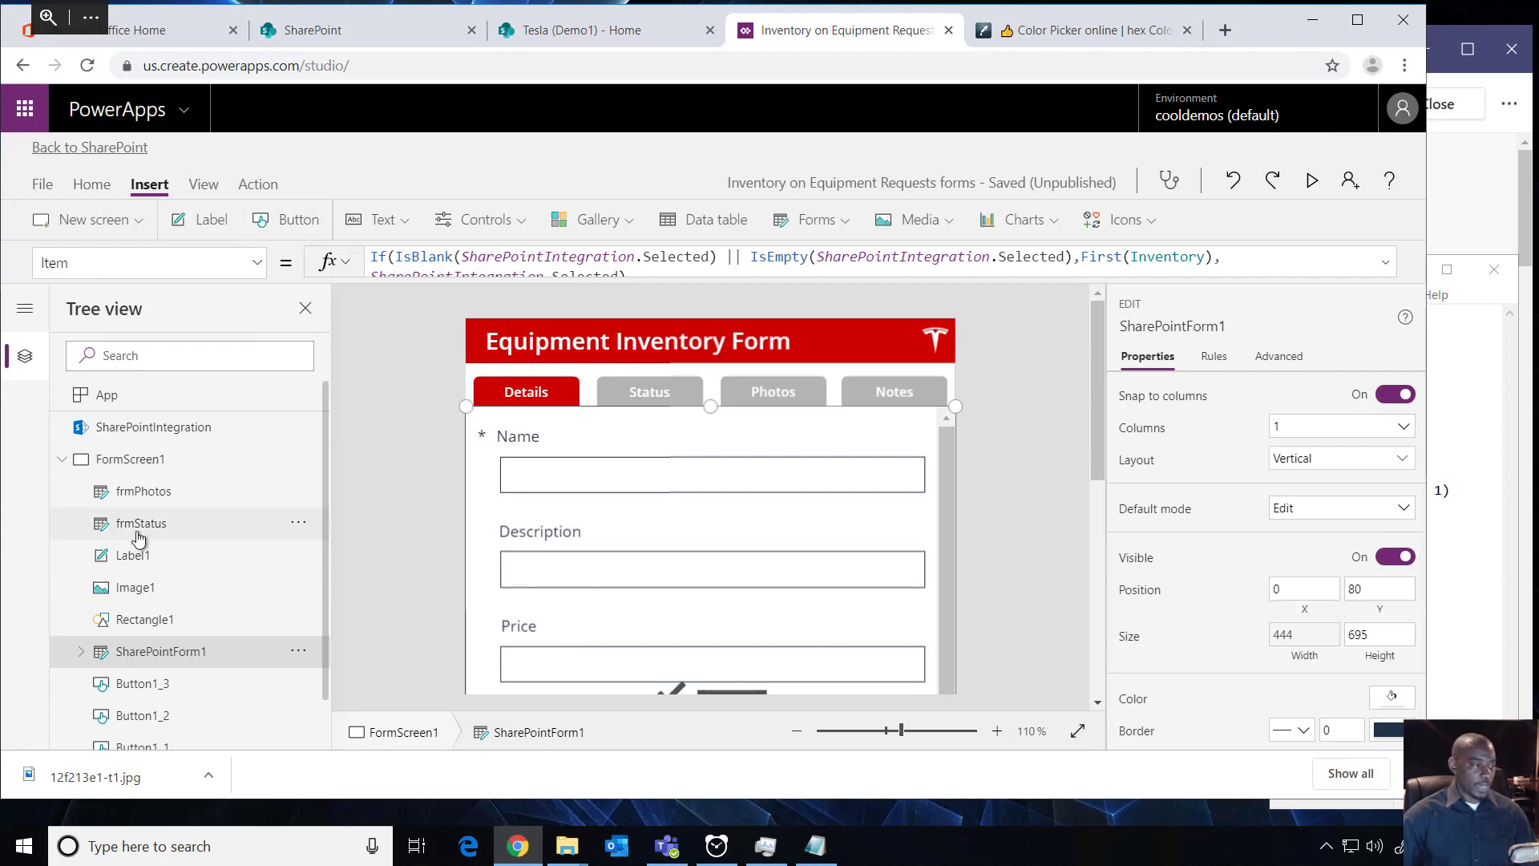
{"action": "left_click", "coordinate": [201, 533]}
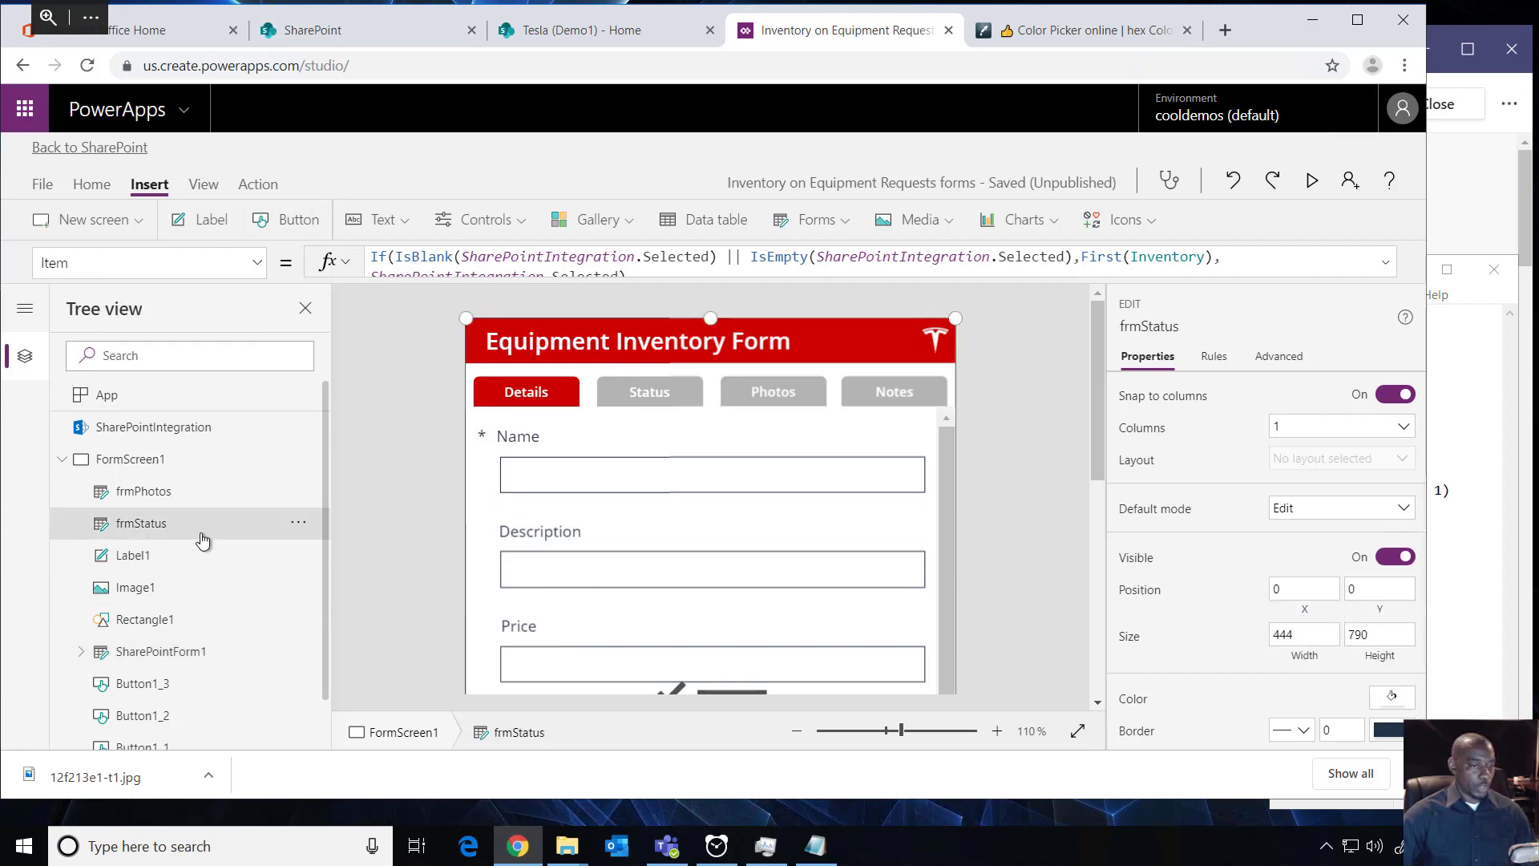
{"action": "left_click", "coordinate": [1367, 593]}
{"action": "type", "text": "80"}
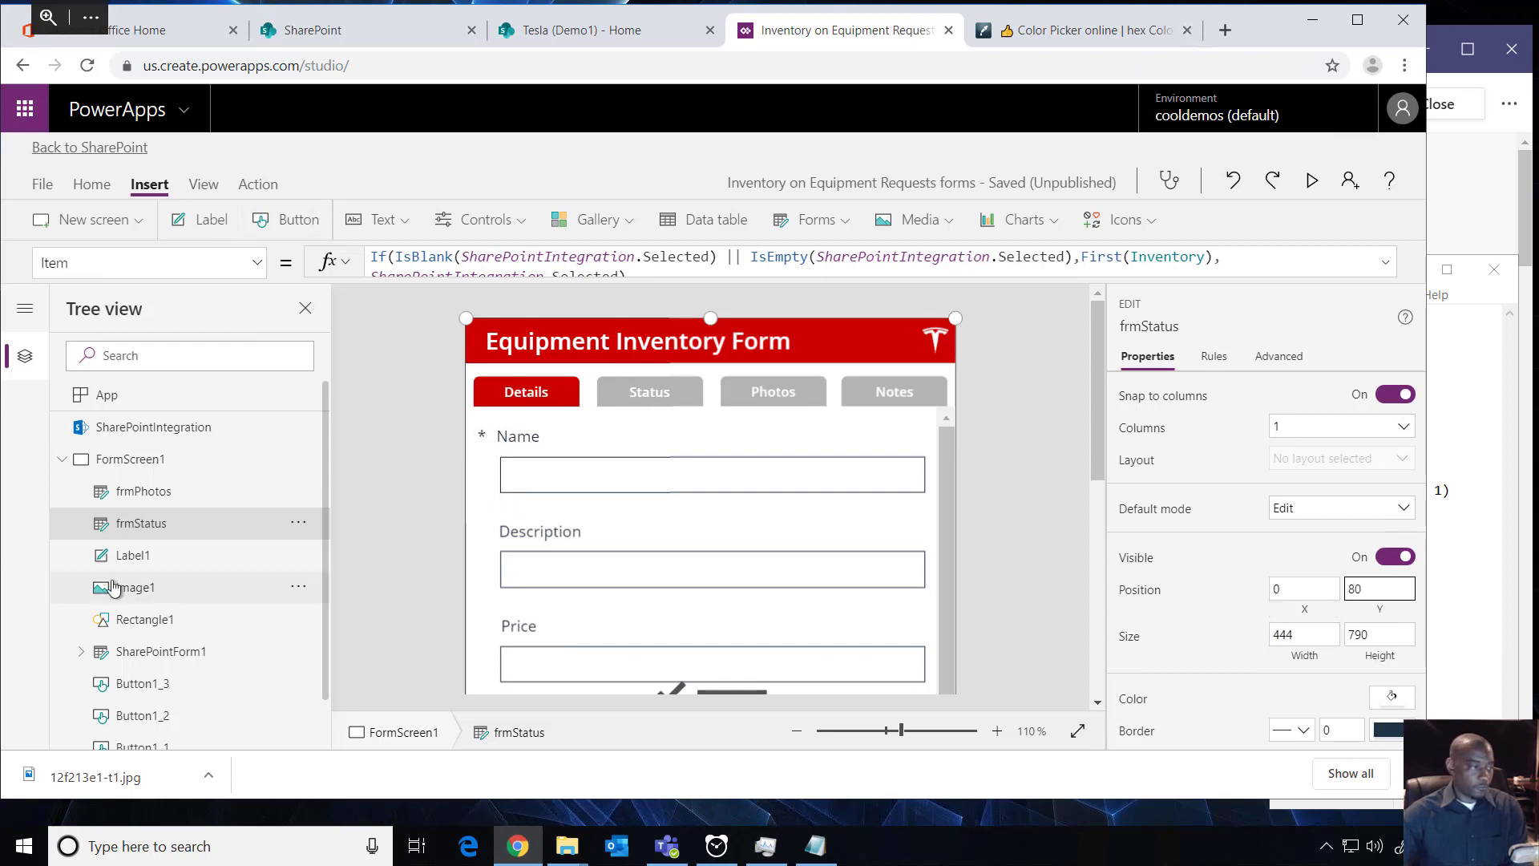
{"action": "left_click", "coordinate": [161, 491]}
{"action": "left_click", "coordinate": [1368, 587]}
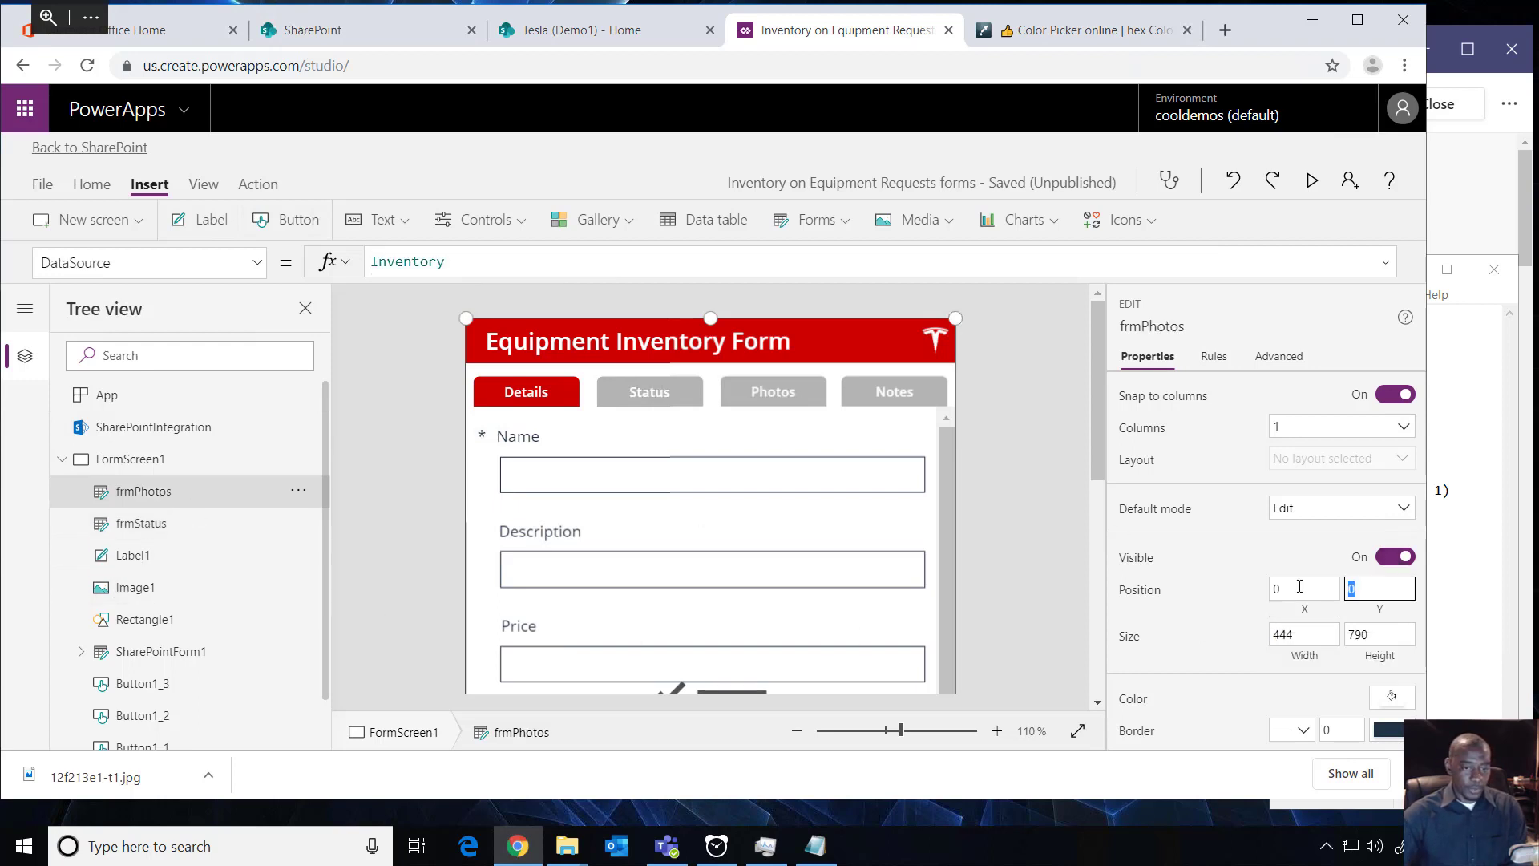
{"action": "key", "text": "Return"}
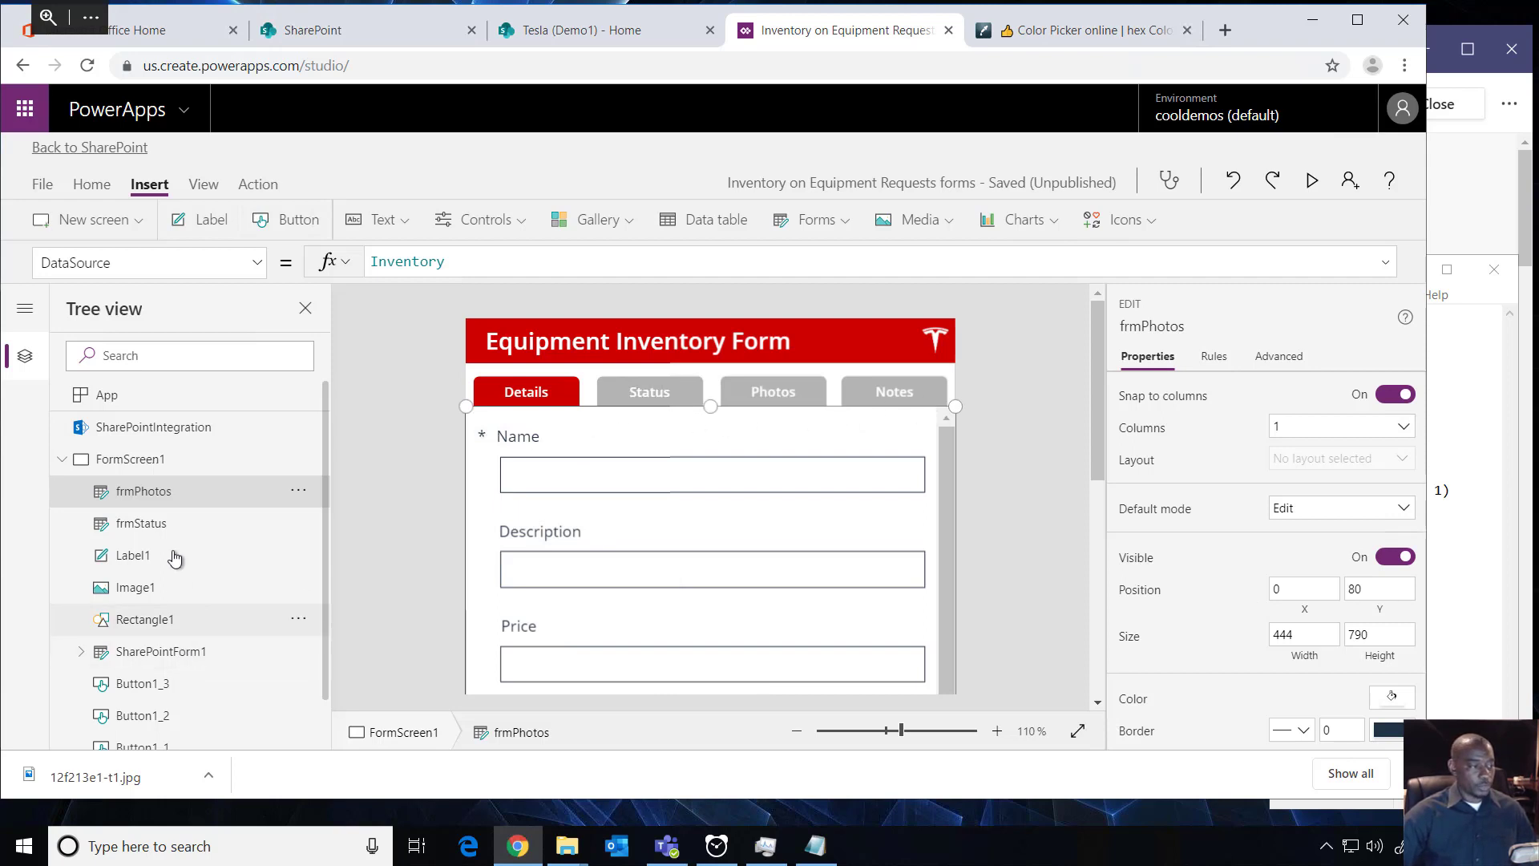
Inspect the fill color palettes of frmStatus and frmPhotos.
{"action": "left_click", "coordinate": [171, 523]}
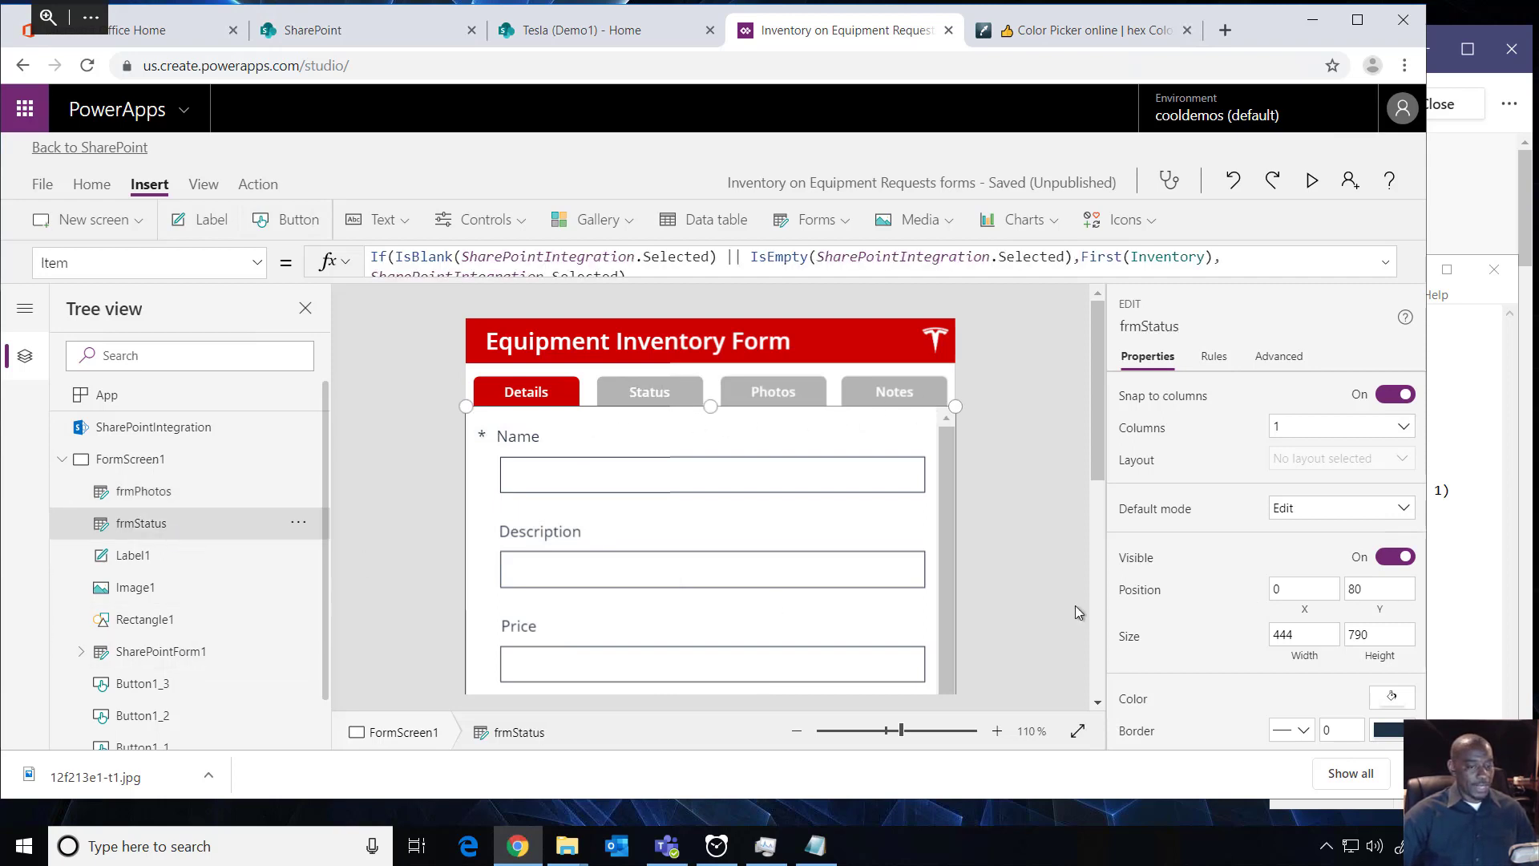
{"action": "left_click", "coordinate": [1391, 695]}
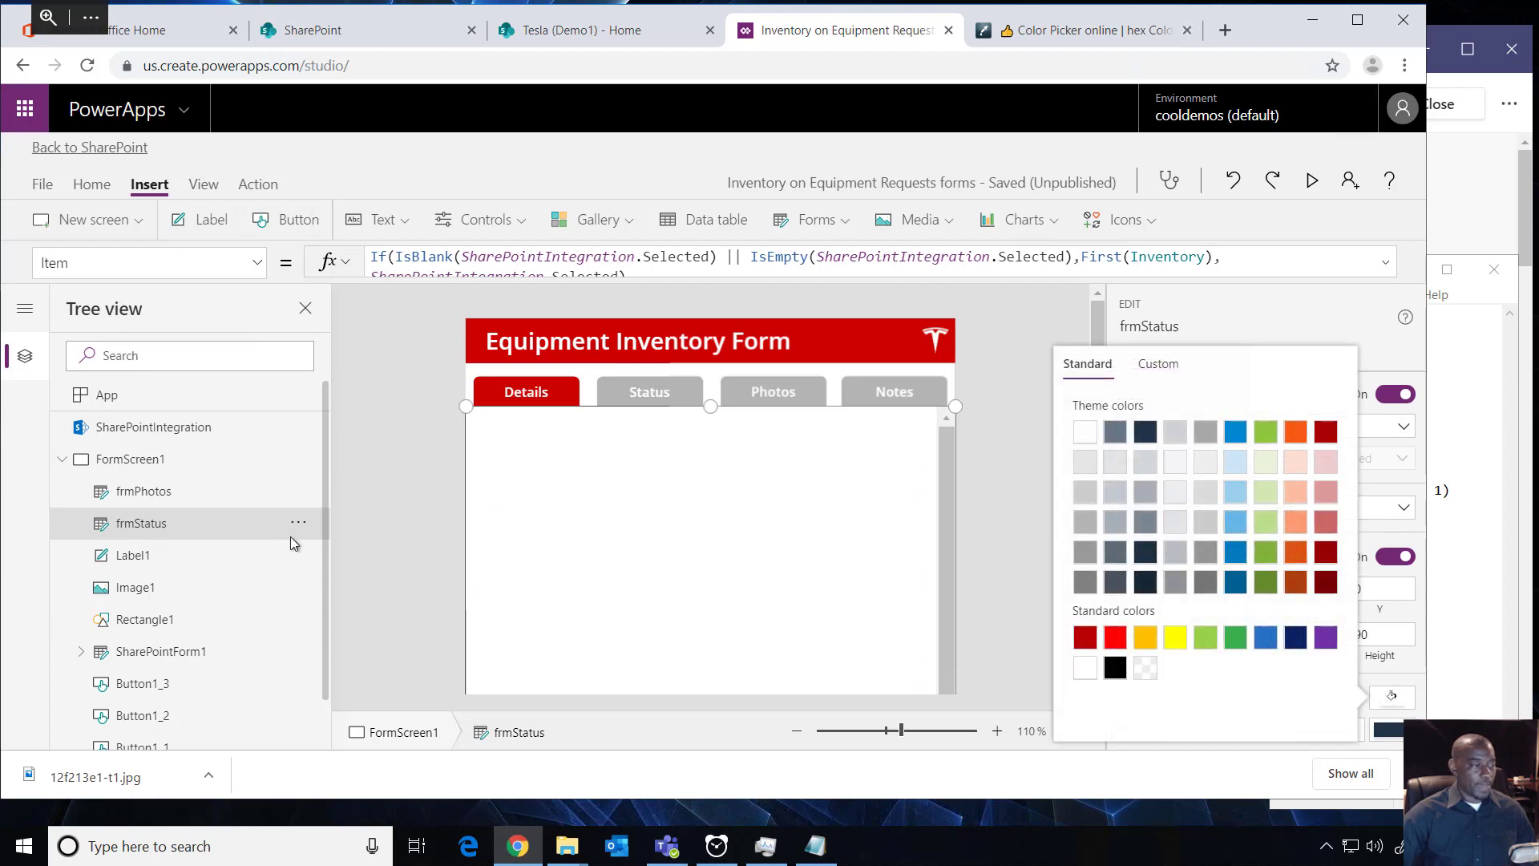
{"action": "left_click", "coordinate": [160, 498]}
{"action": "left_click", "coordinate": [1392, 697]}
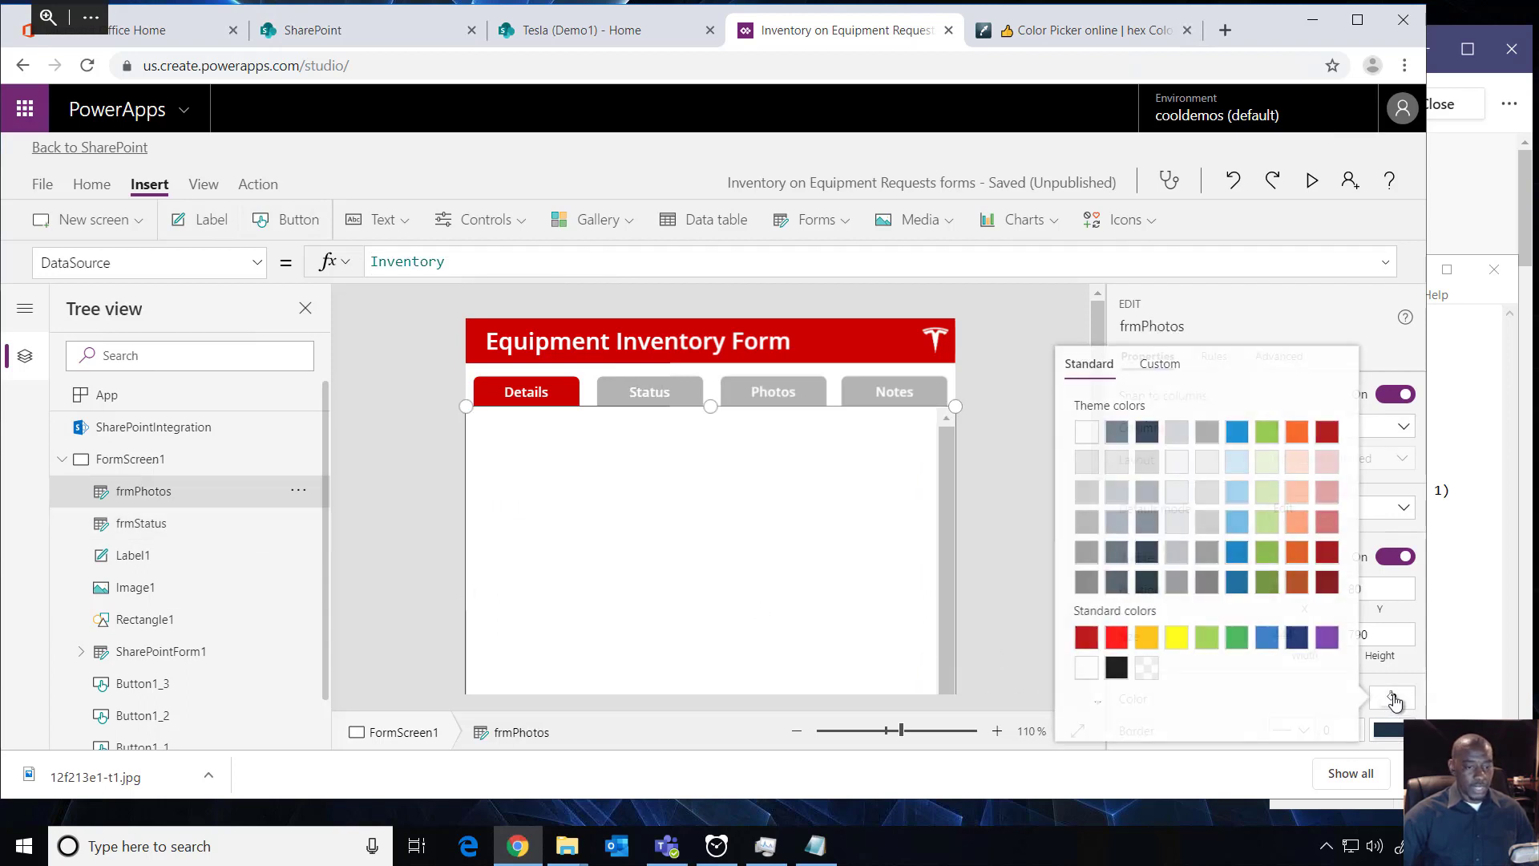
{"action": "left_click", "coordinate": [1006, 345]}
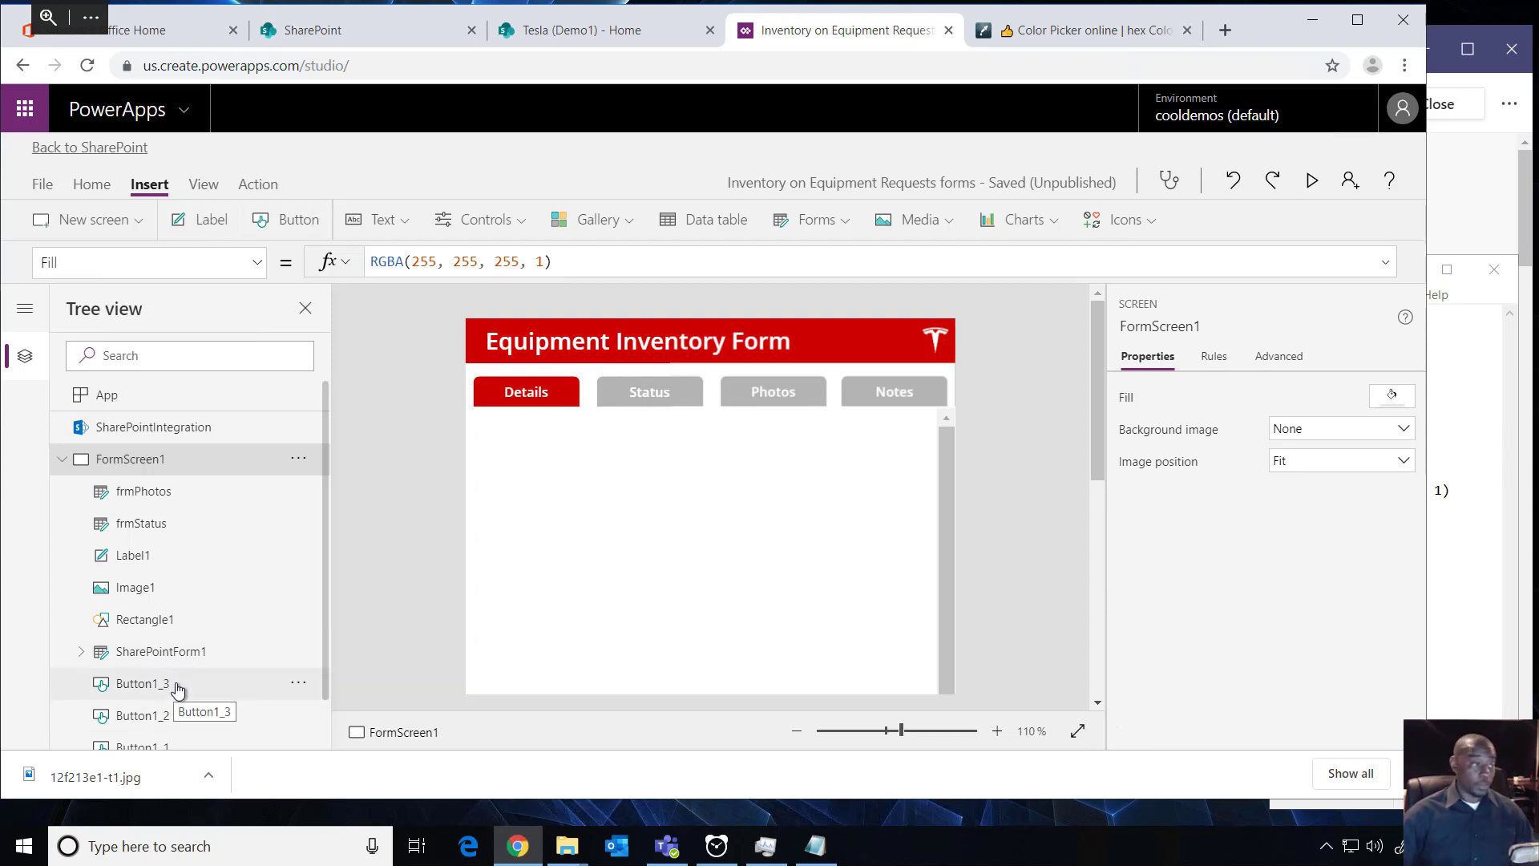
Set the Details button's OnSelect formula to Set(varDetails, true).
{"action": "left_click", "coordinate": [180, 532]}
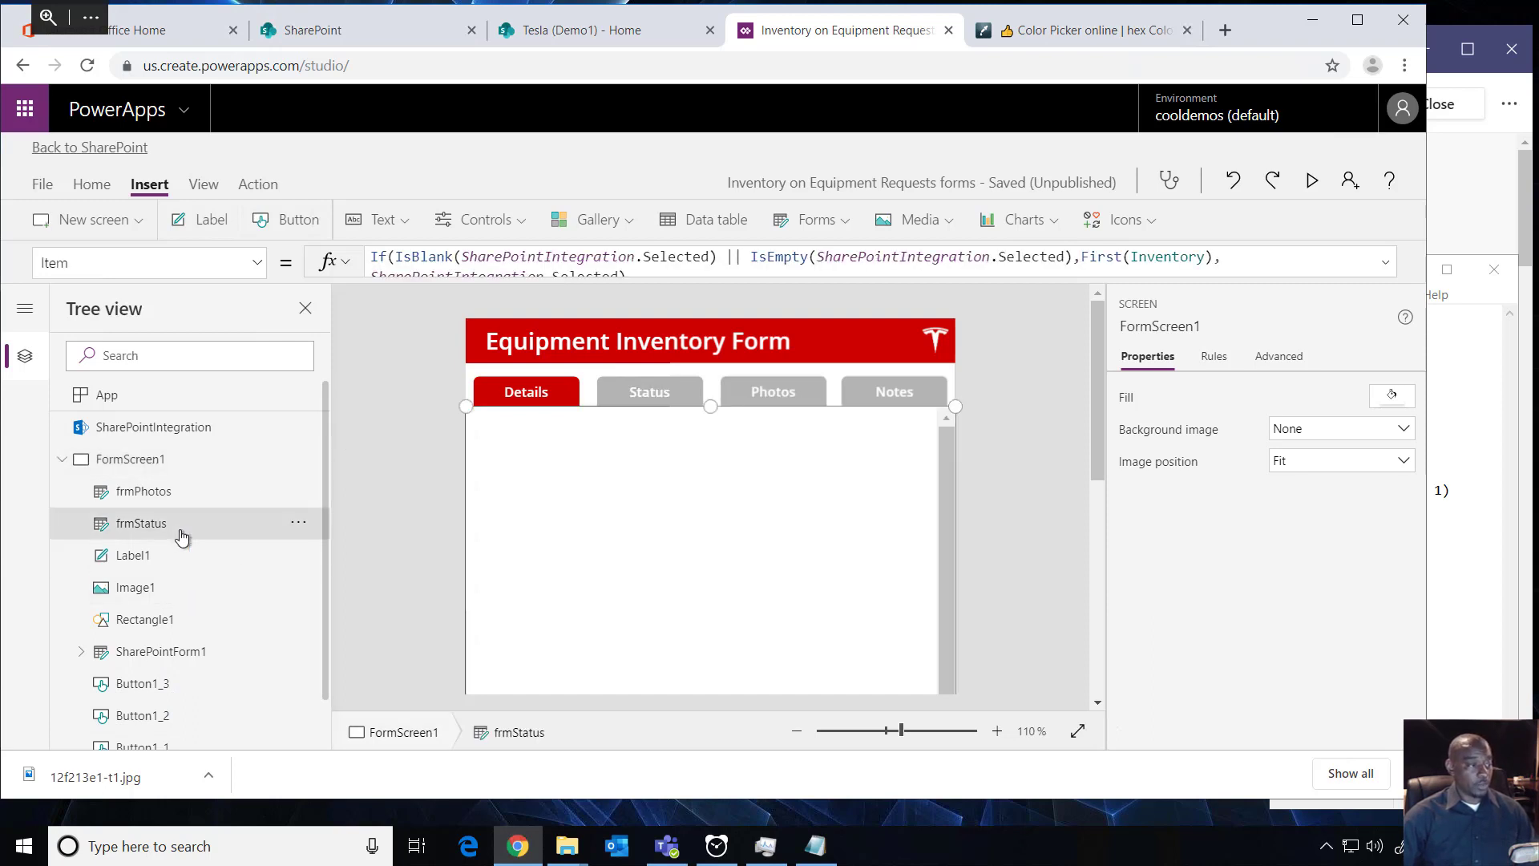
{"action": "left_click", "coordinate": [548, 401]}
{"action": "left_click", "coordinate": [257, 263]}
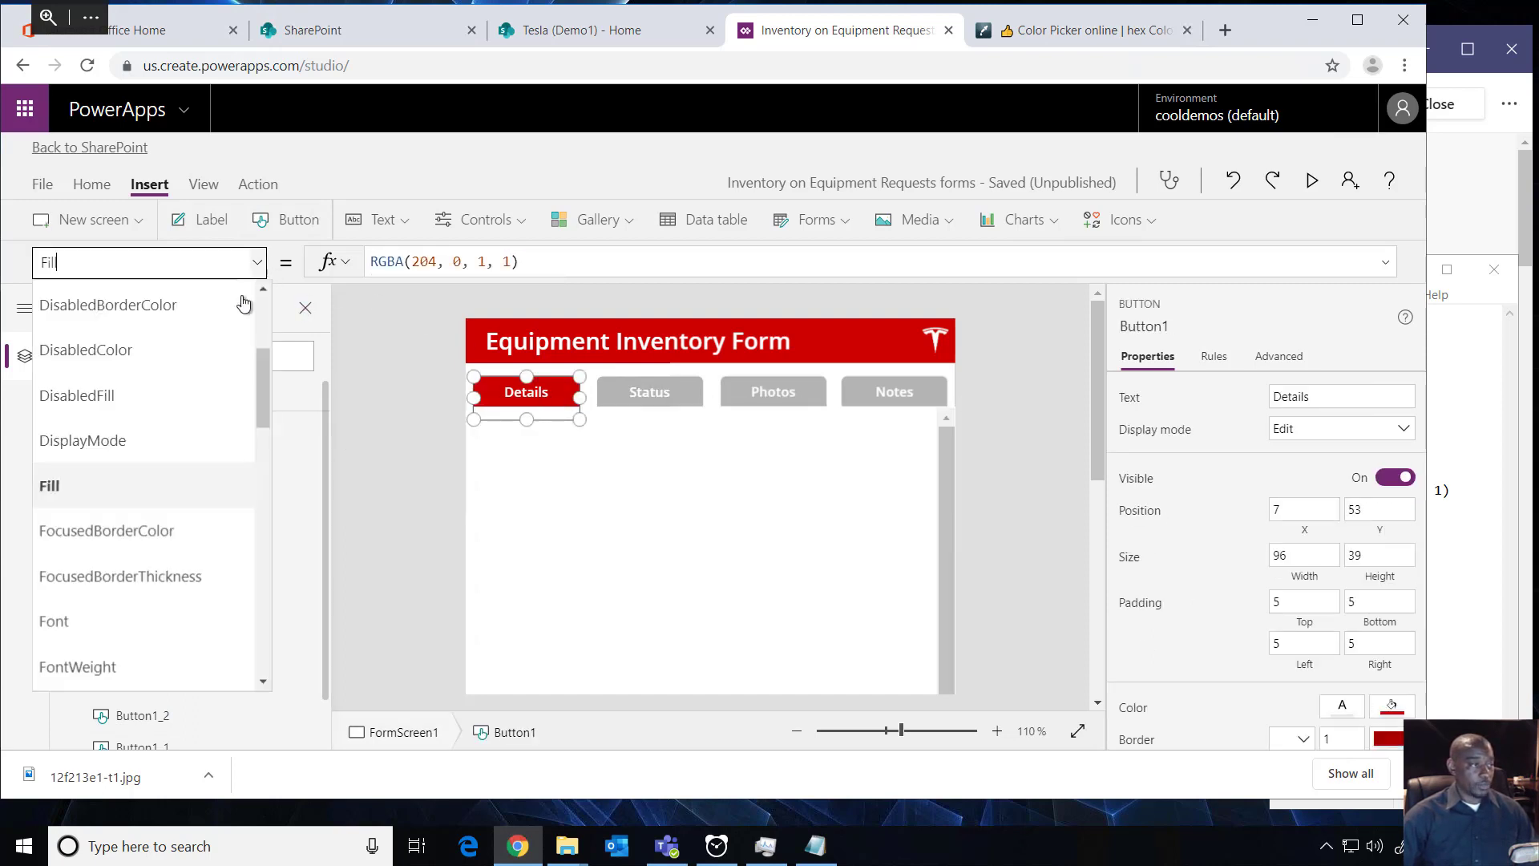
{"action": "scroll", "coordinate": [188, 438], "scroll_direction": "up", "scroll_amount": 3}
{"action": "scroll", "coordinate": [189, 440], "scroll_direction": "down", "scroll_amount": 10}
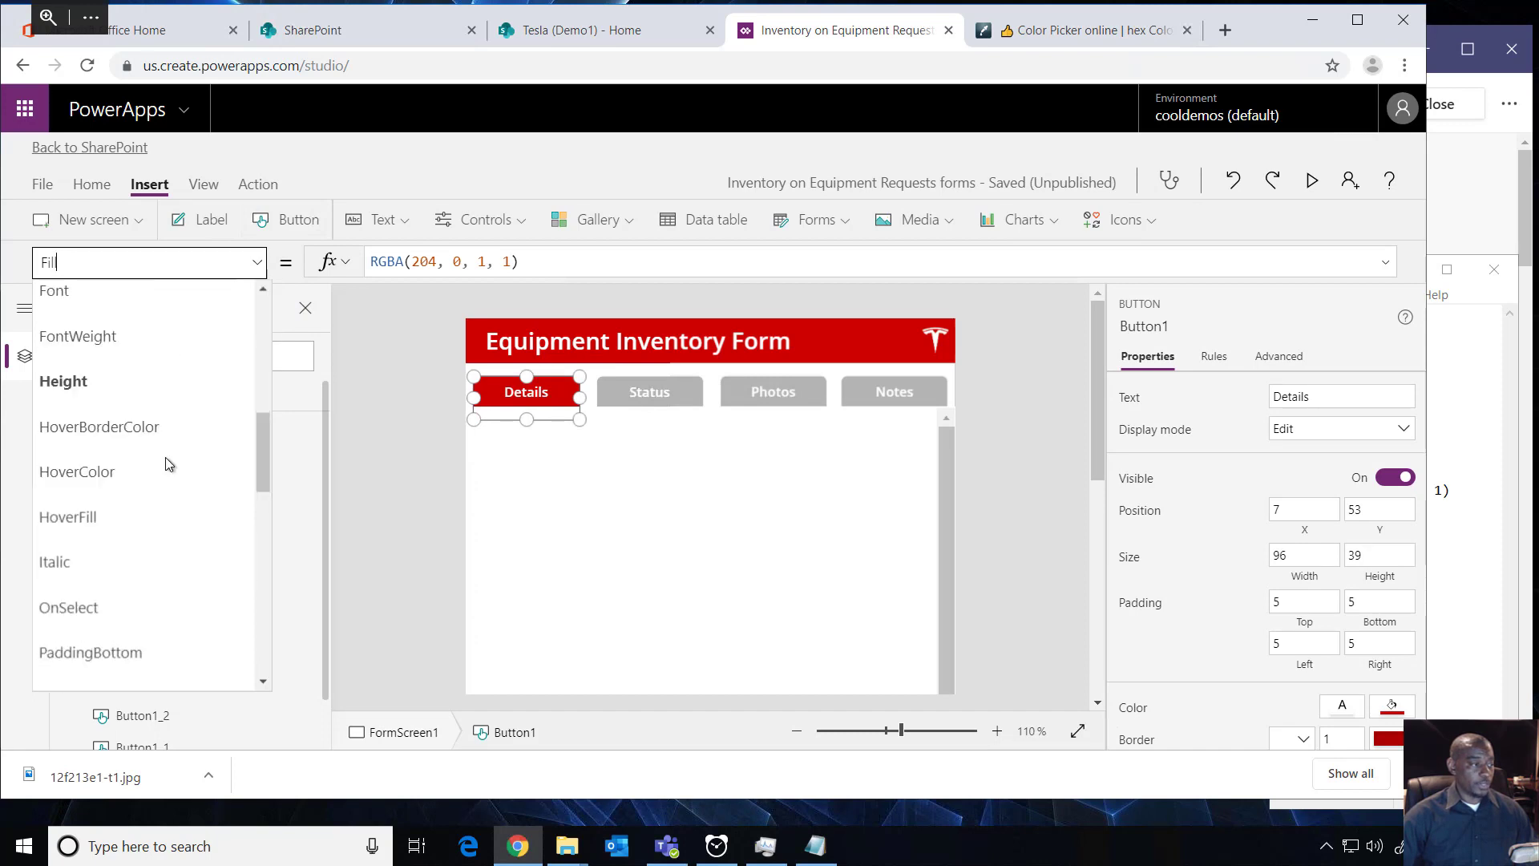
{"action": "scroll", "coordinate": [140, 388], "scroll_direction": "up", "scroll_amount": 2}
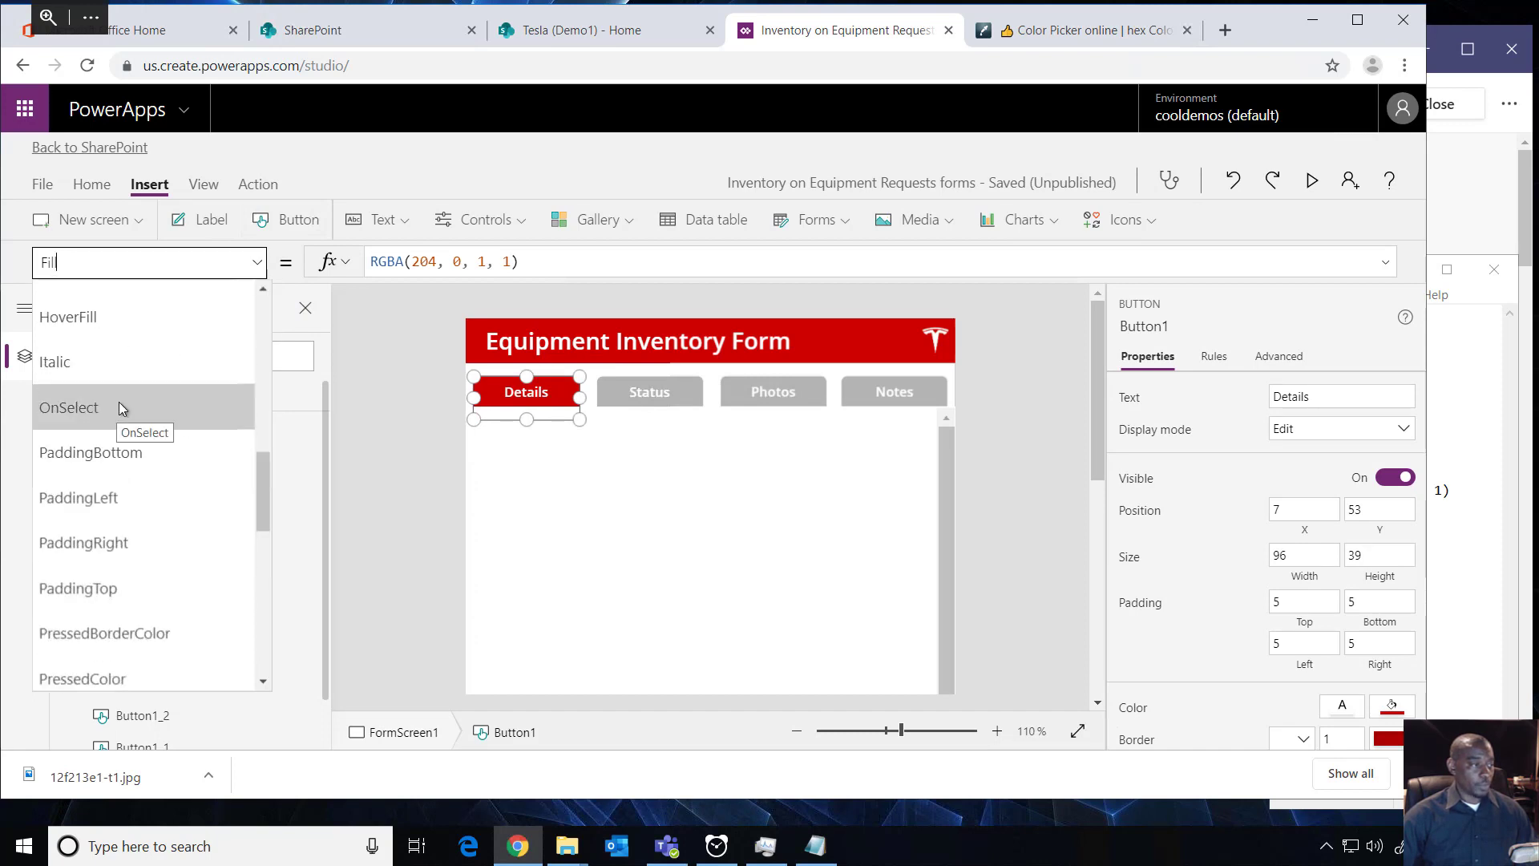
{"action": "left_click", "coordinate": [119, 402]}
{"action": "double_click", "coordinate": [398, 262]}
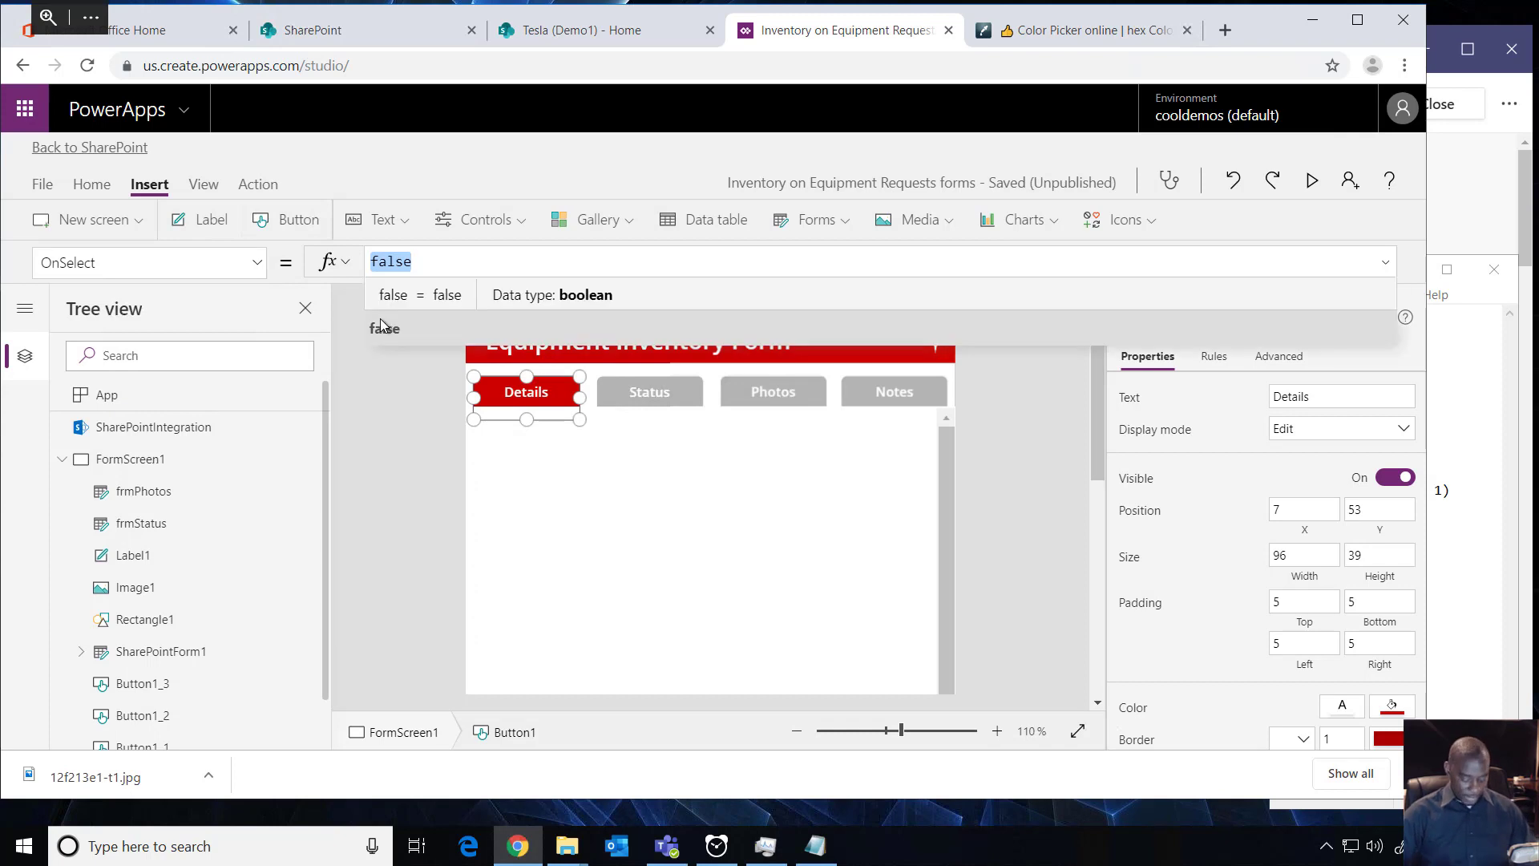
{"action": "type", "text": "Set("}
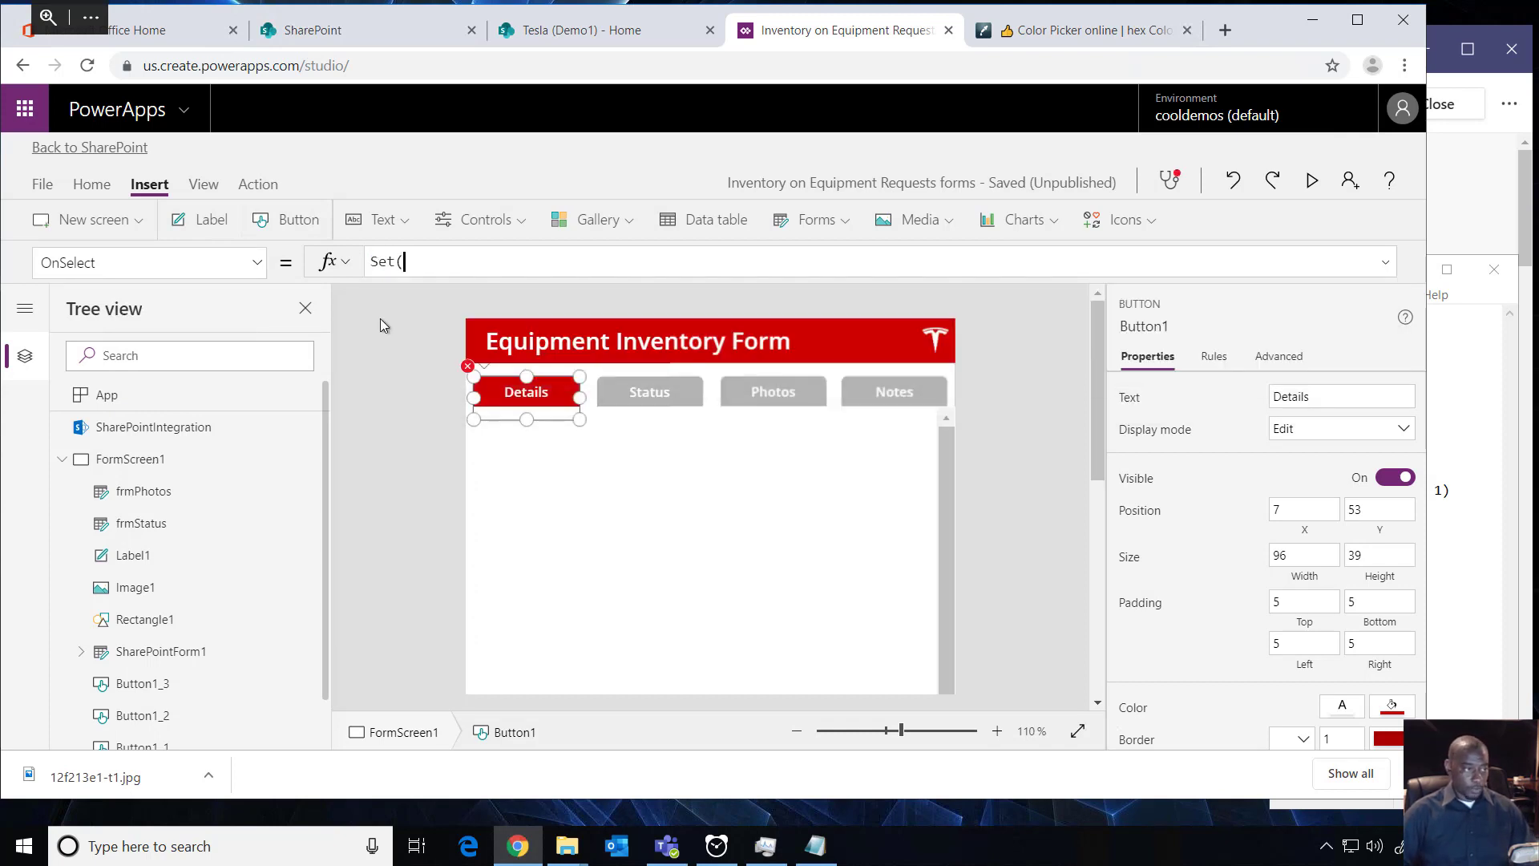
{"action": "type", "text": "va"}
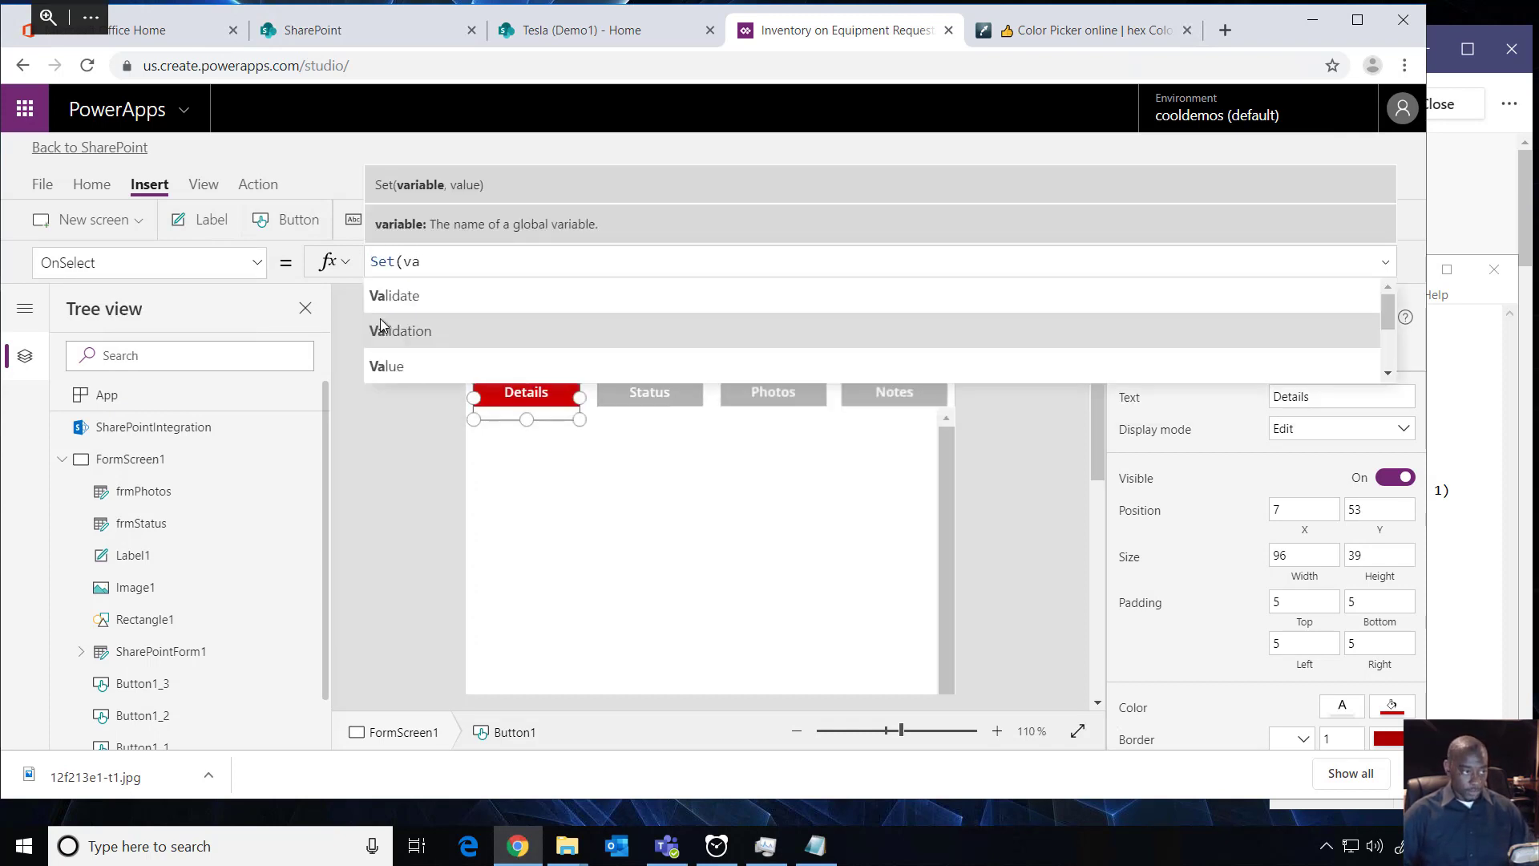
{"action": "type", "text": "r"}
{"action": "key", "text": "BackSpace"}
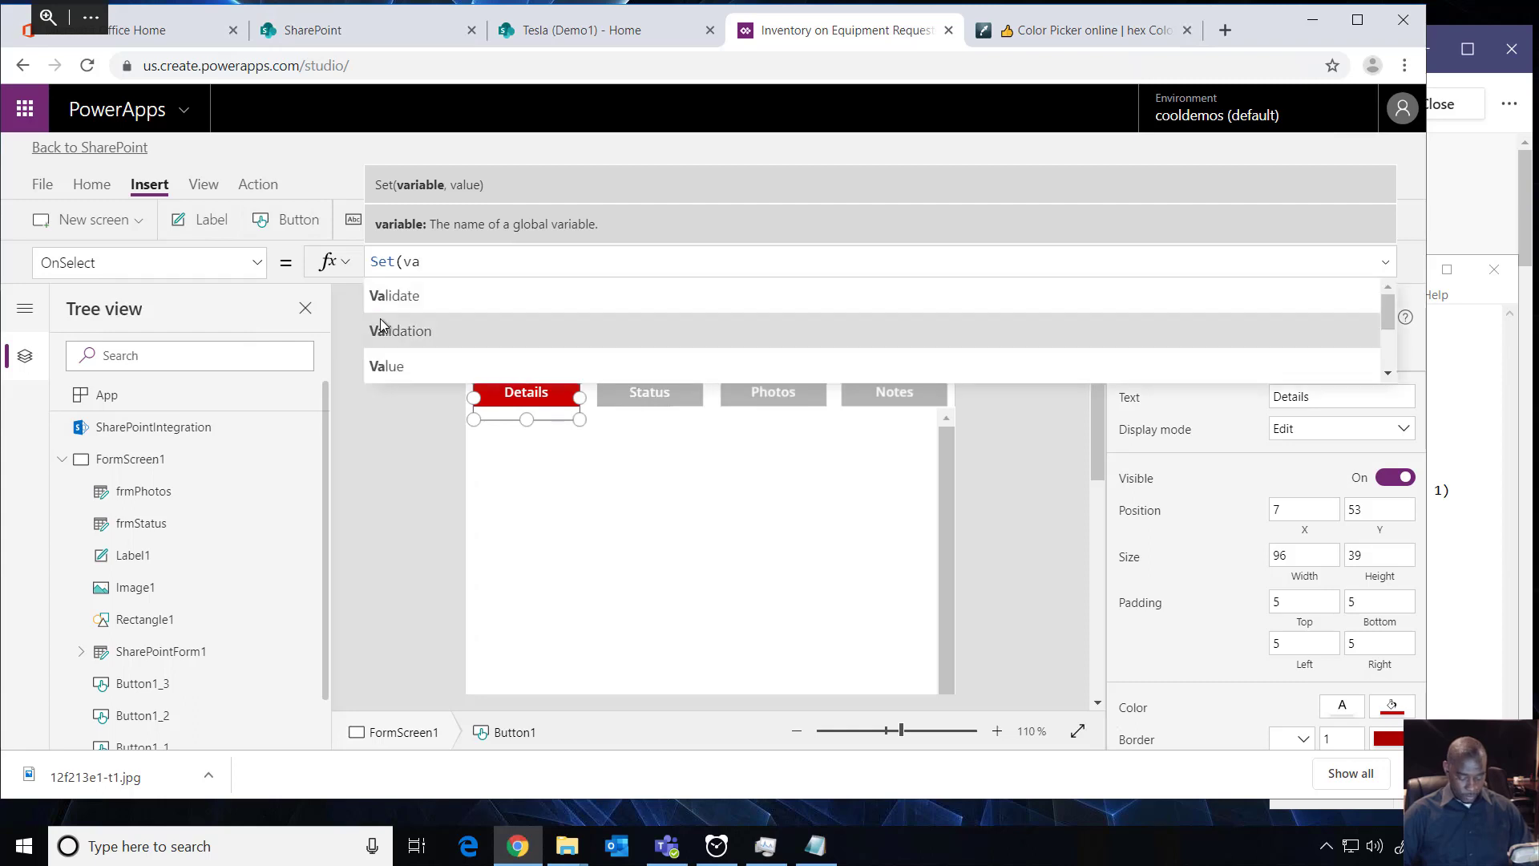
{"action": "type", "text": "rDetail"}
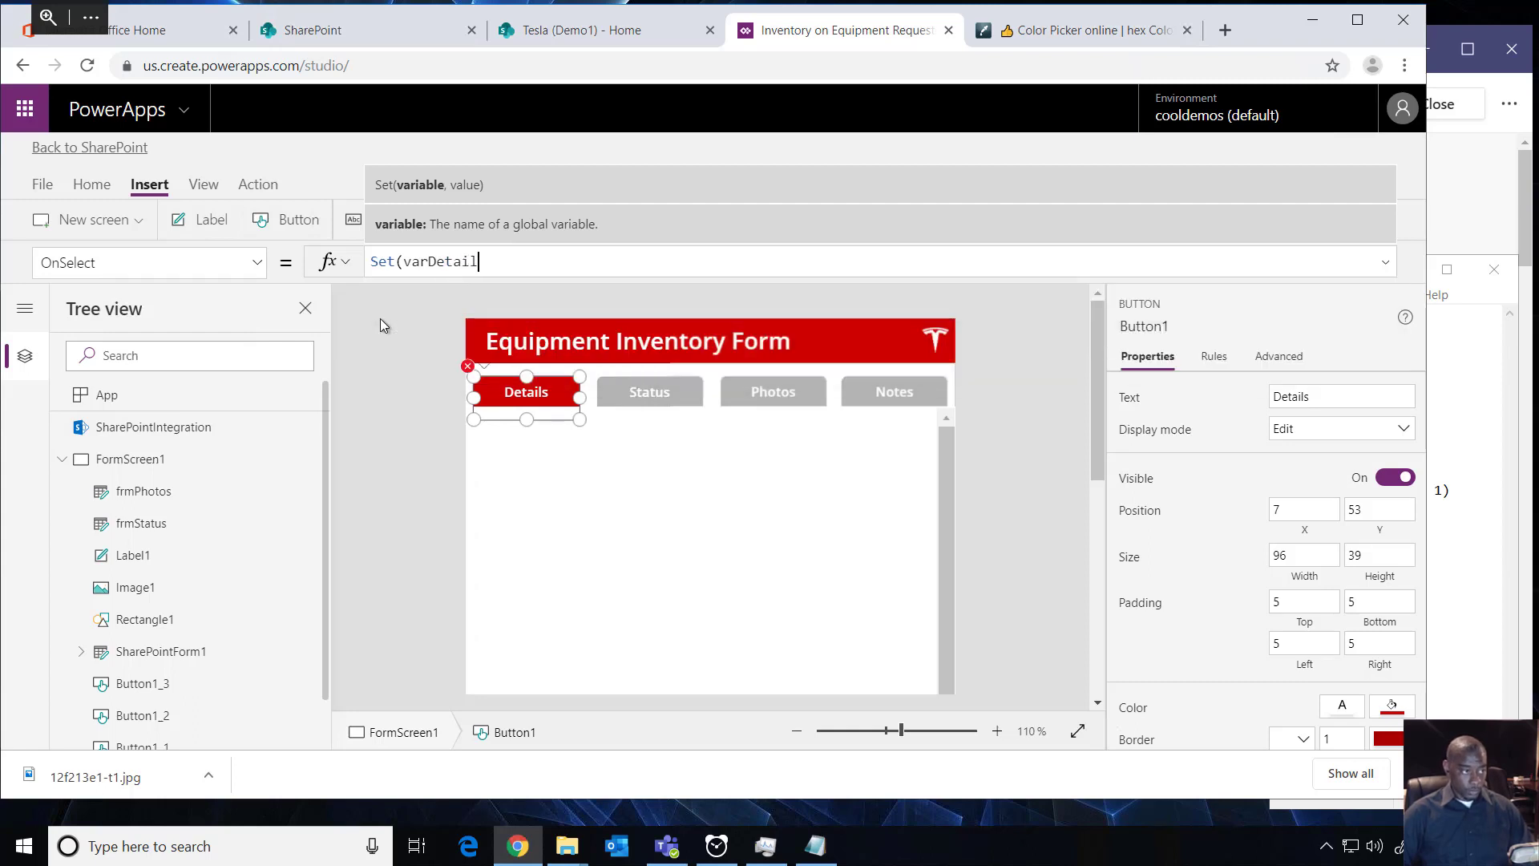
{"action": "type", "text": "s, true)"}
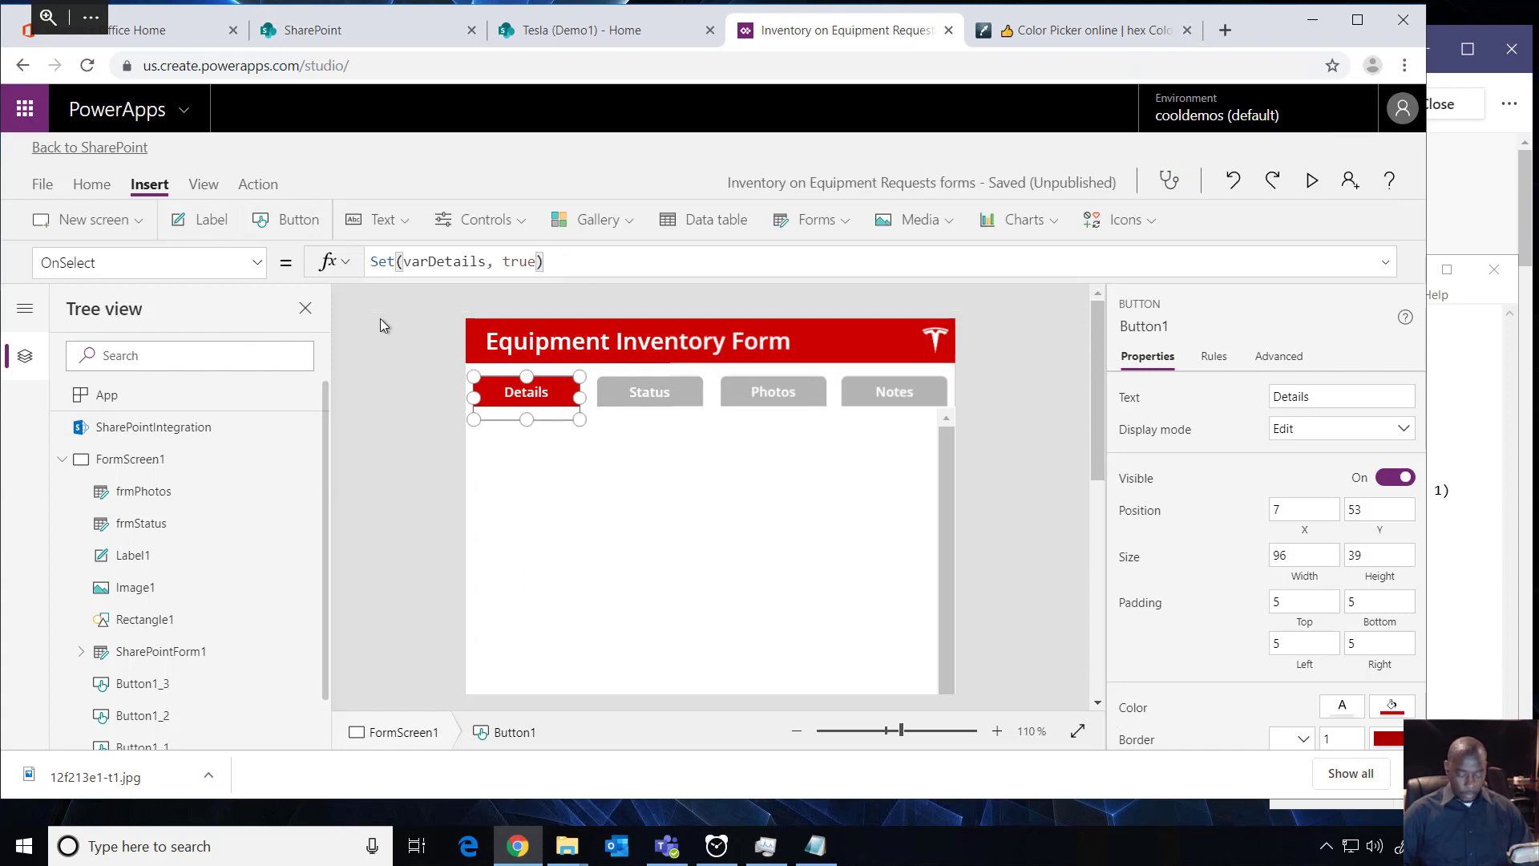
{"action": "type", "text": "; Set(va"}
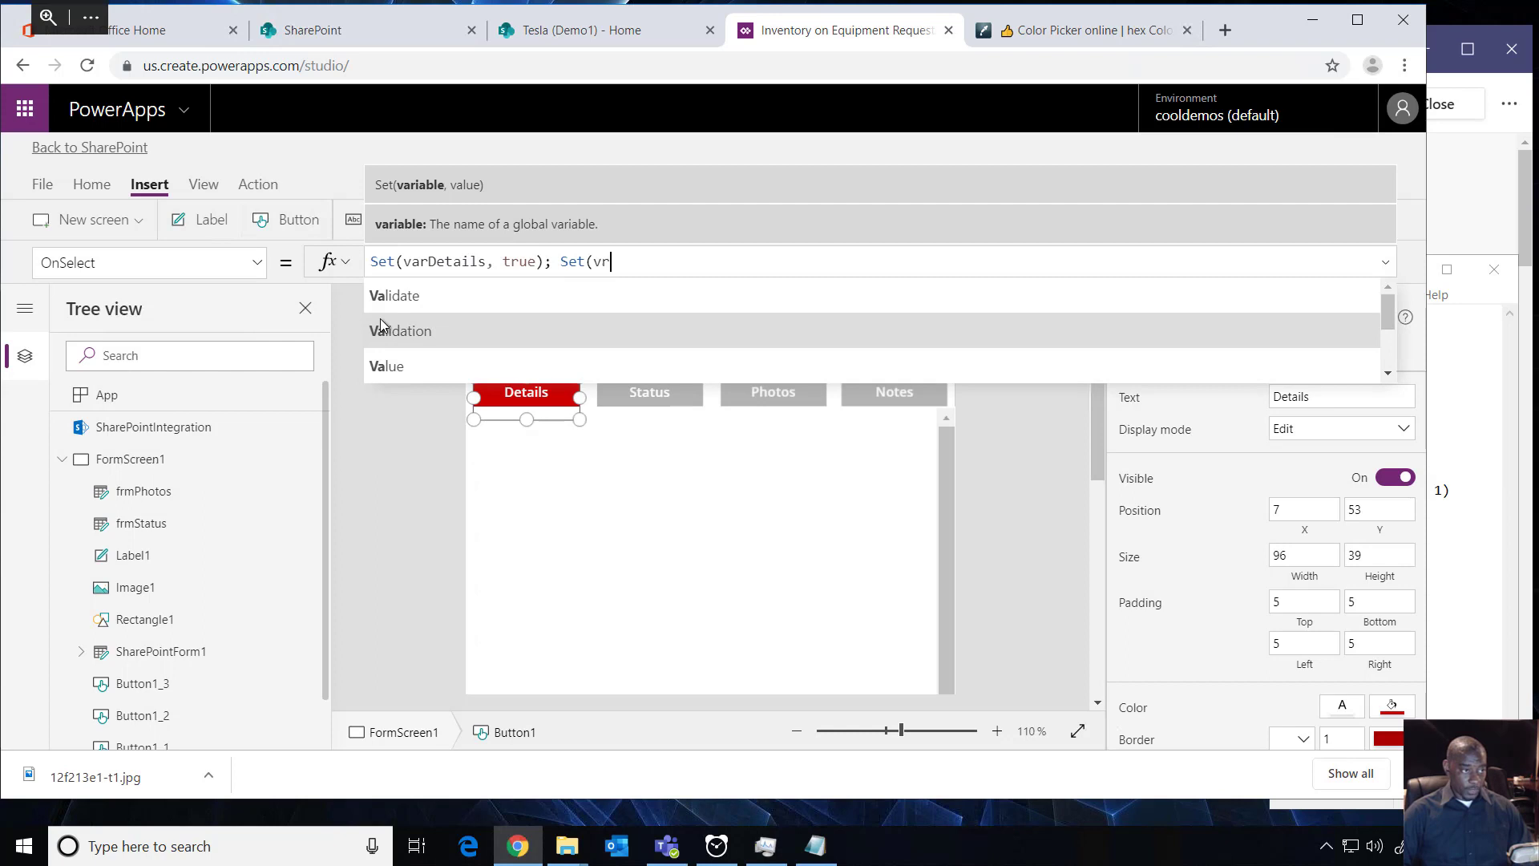
Append Set(varStatus, false) to the Details button's OnSelect formula.
{"action": "key", "text": "BackSpace"}
{"action": "type", "text": "arStatus."}
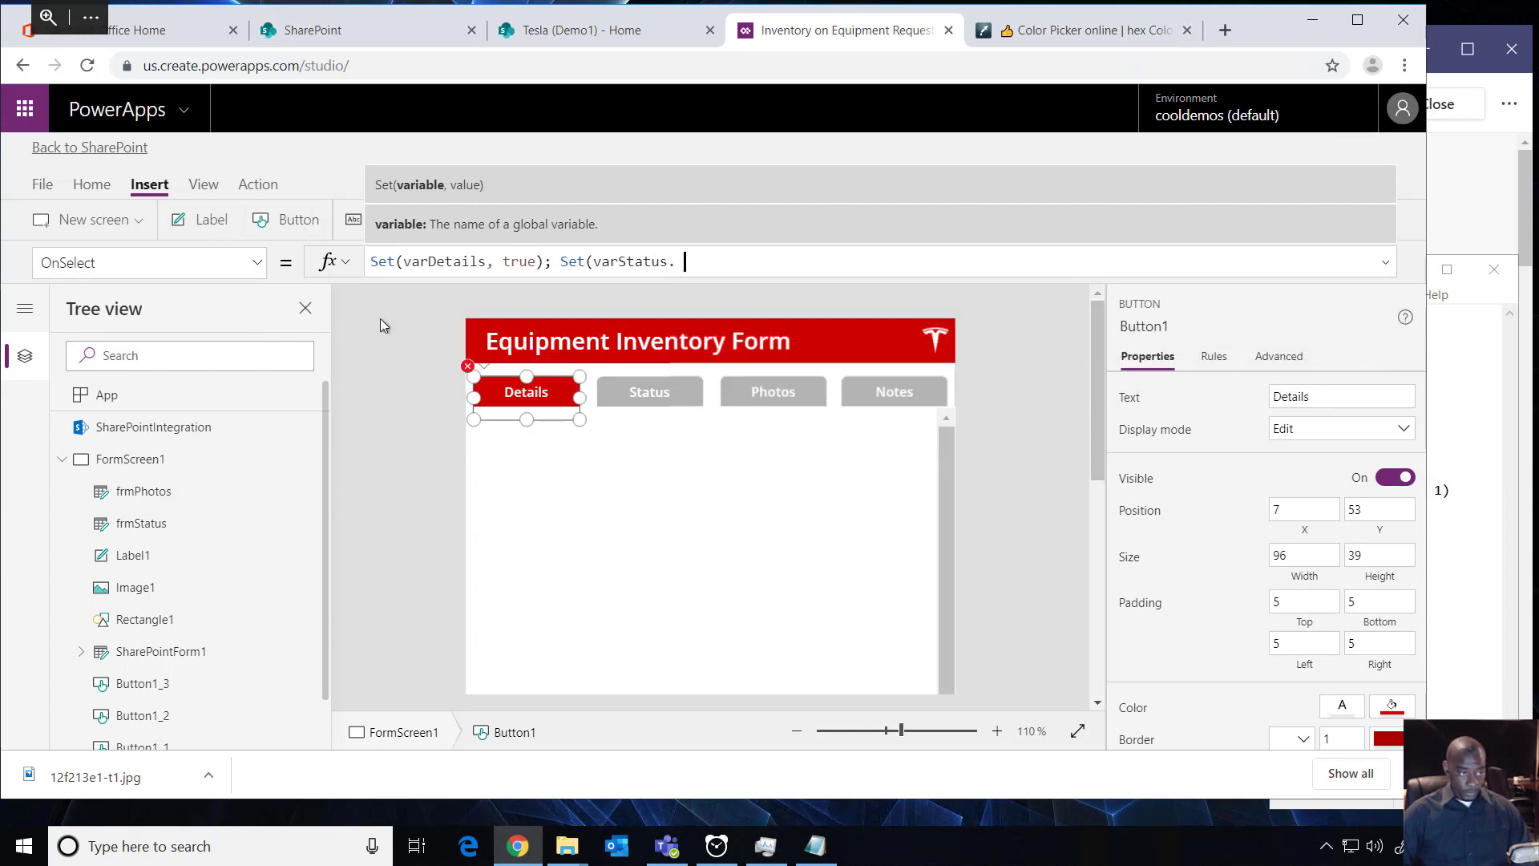
{"action": "type", "text": " tr"}
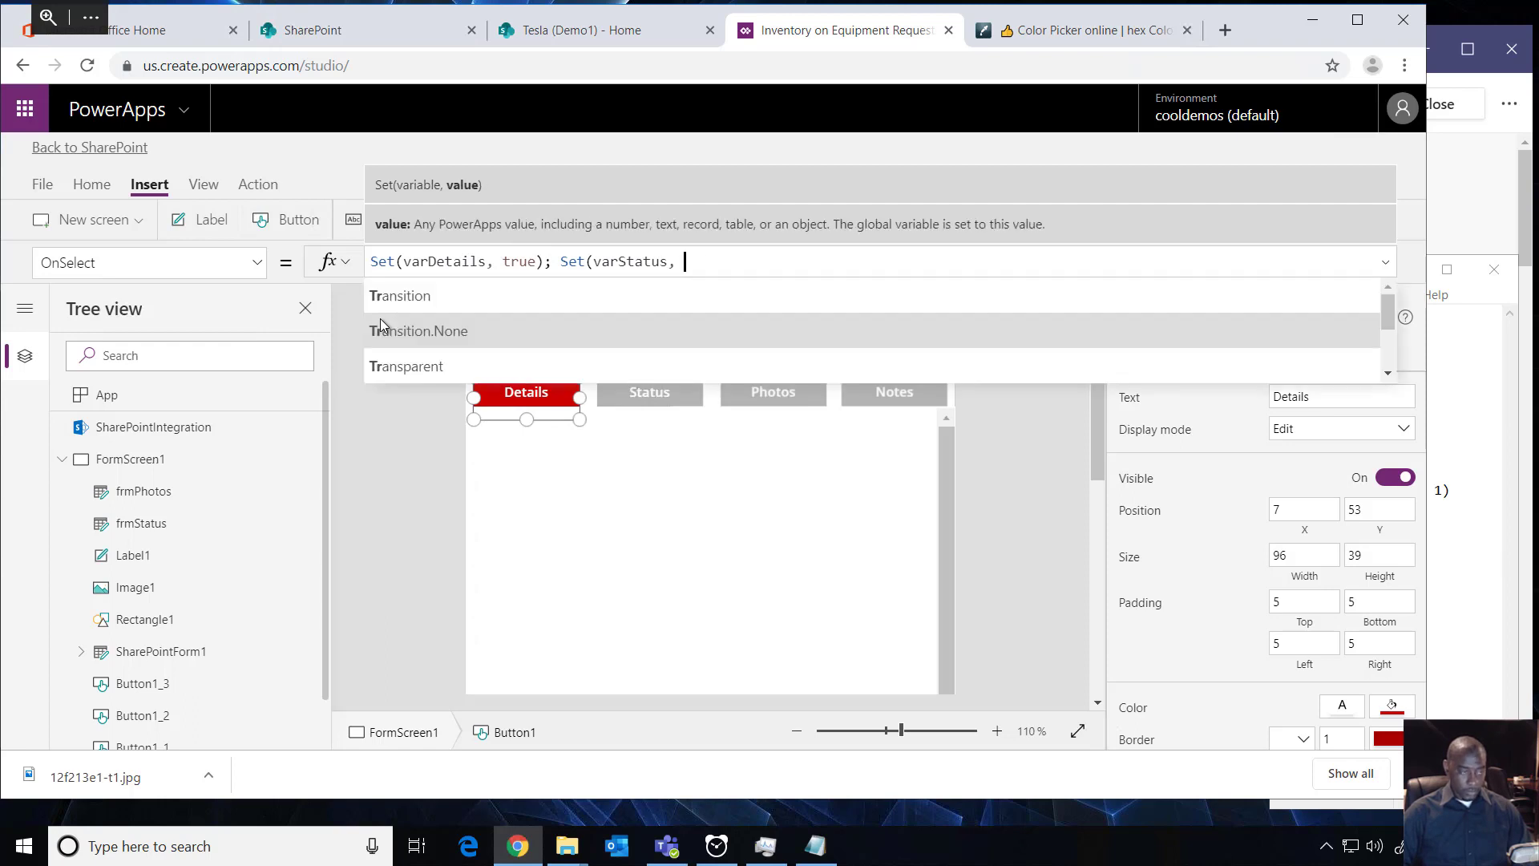
{"action": "type", "text": "se)"}
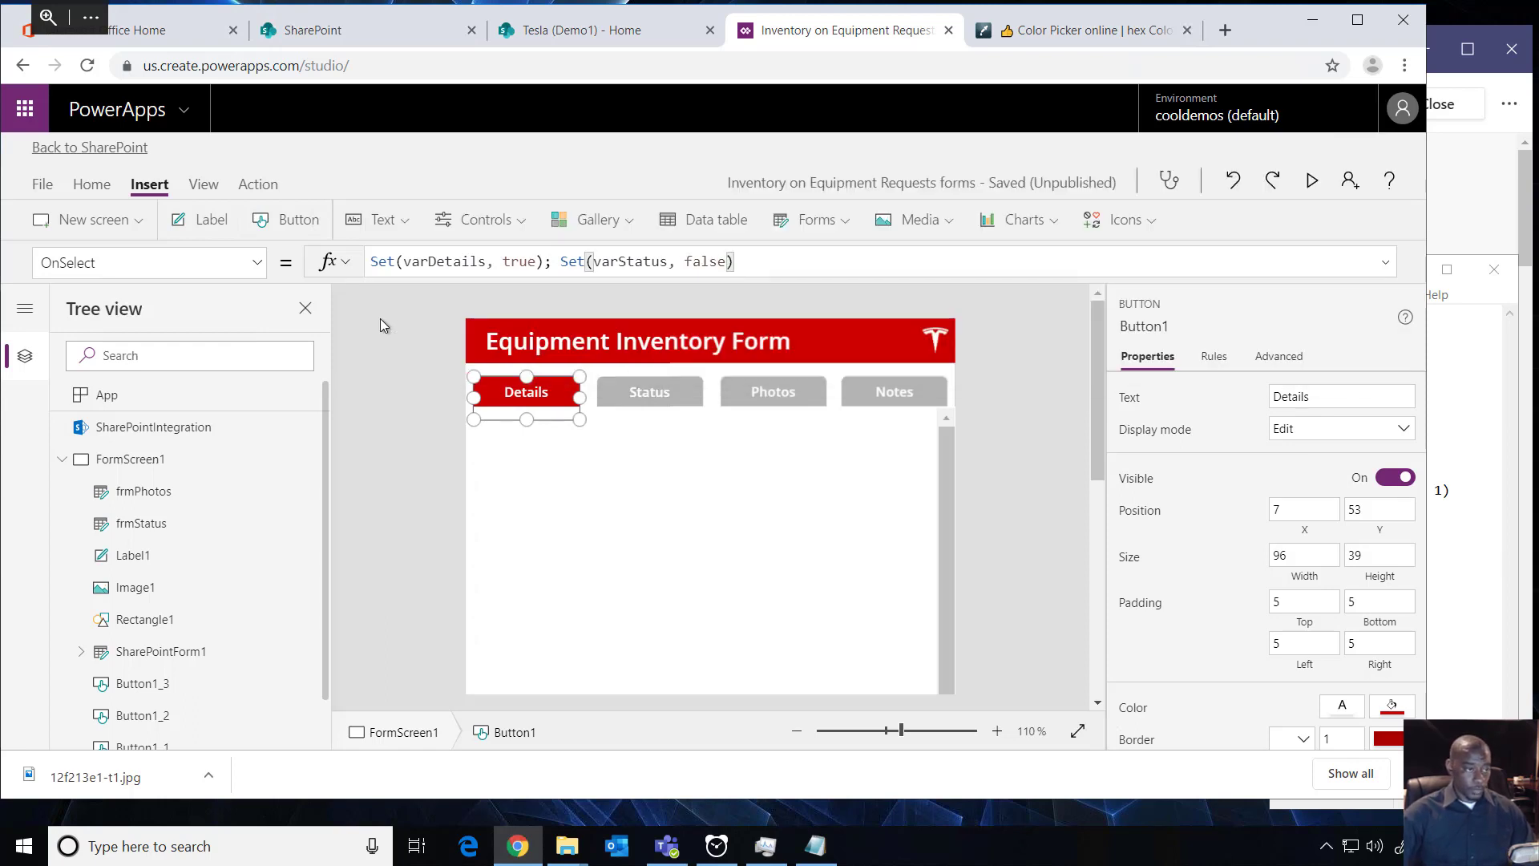
Duplicate the Set(varStatus, false) statement twice at the end of the Details button's OnSelect formula.
{"action": "left_click_drag", "start_coordinate": [746, 262], "coordinate": [561, 262]}
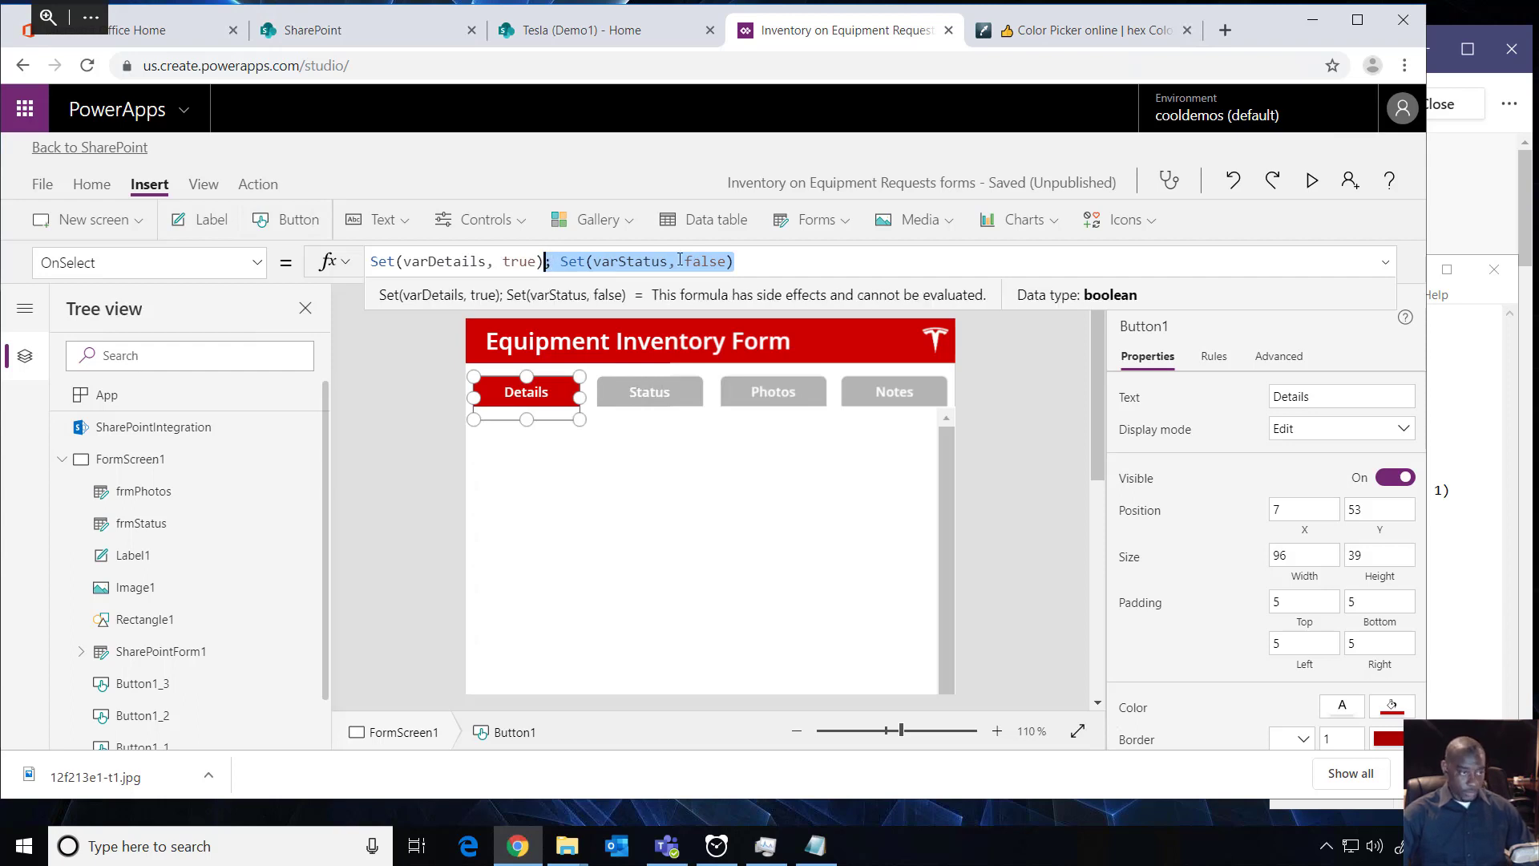
{"action": "left_click", "coordinate": [750, 265]}
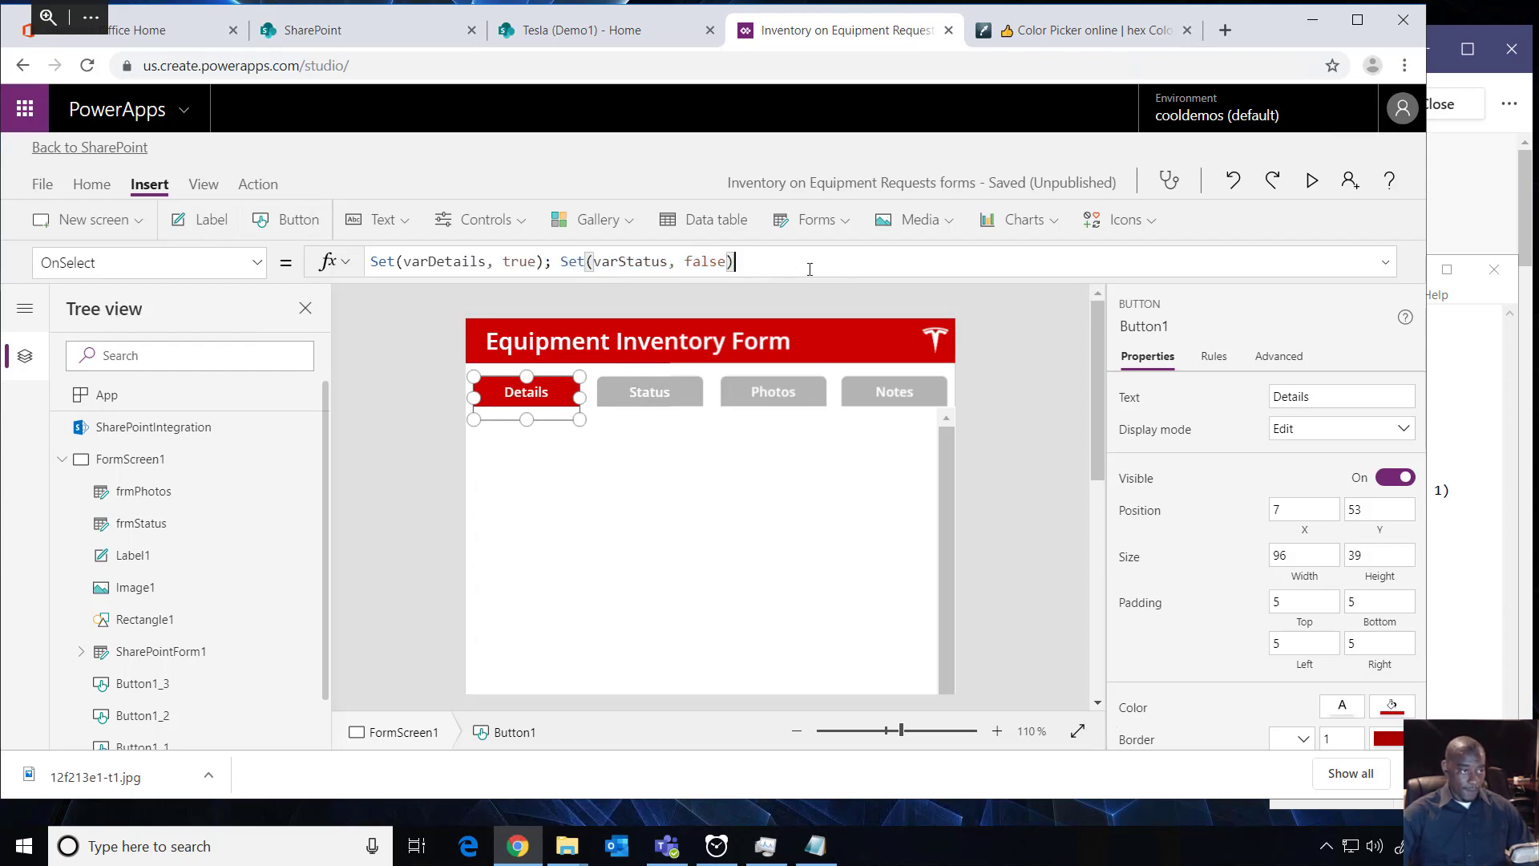
{"action": "type", "text": "; Set(varStatus, false)"}
{"action": "type", "text": "; Set(varStatus, false)"}
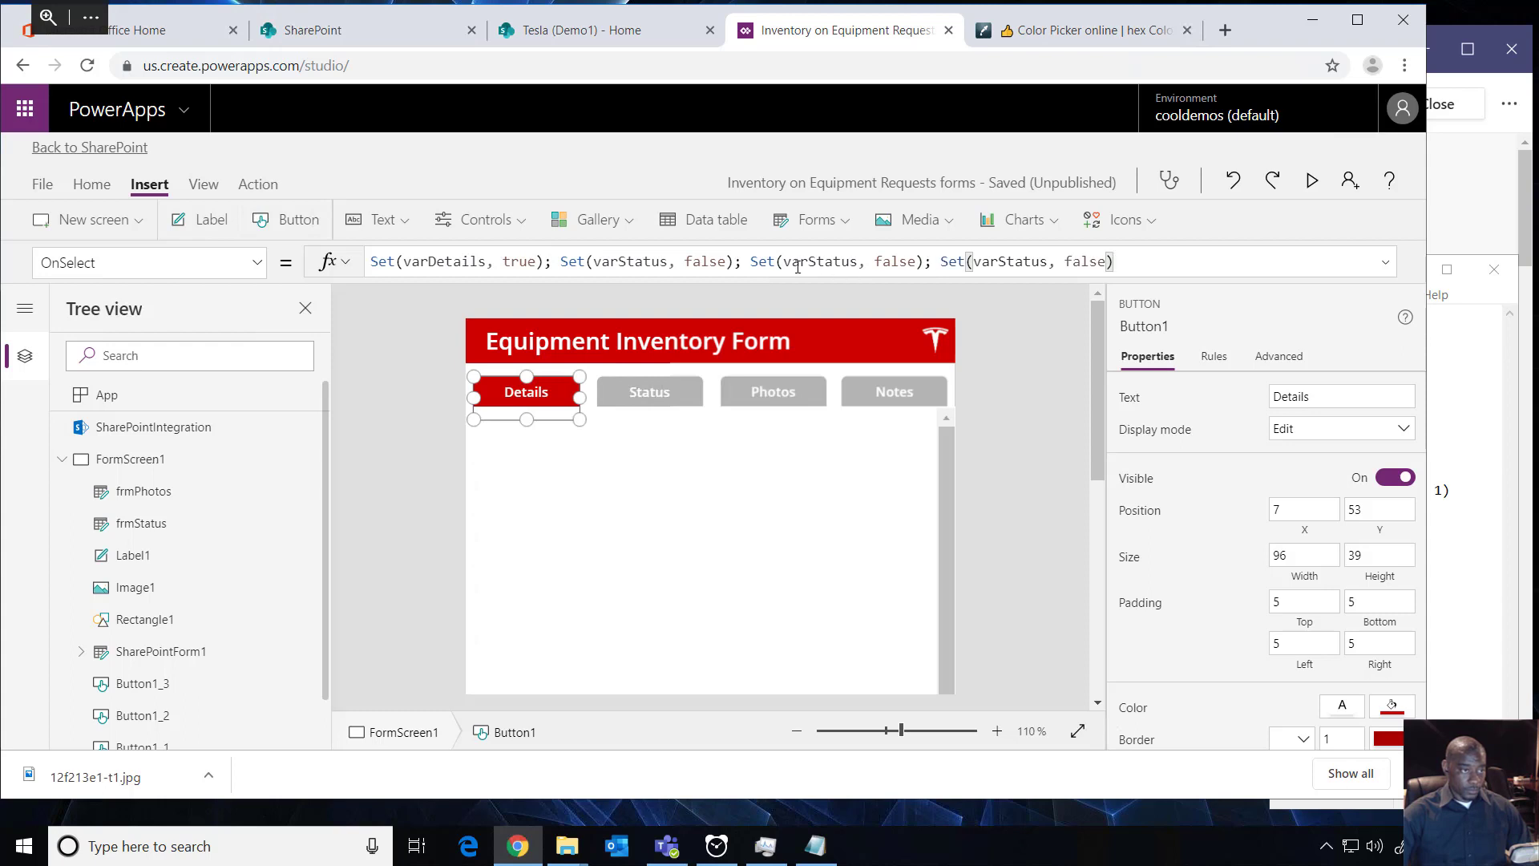
Change the first duplicated statement's variable to varPhotos.
{"action": "left_click", "coordinate": [851, 266]}
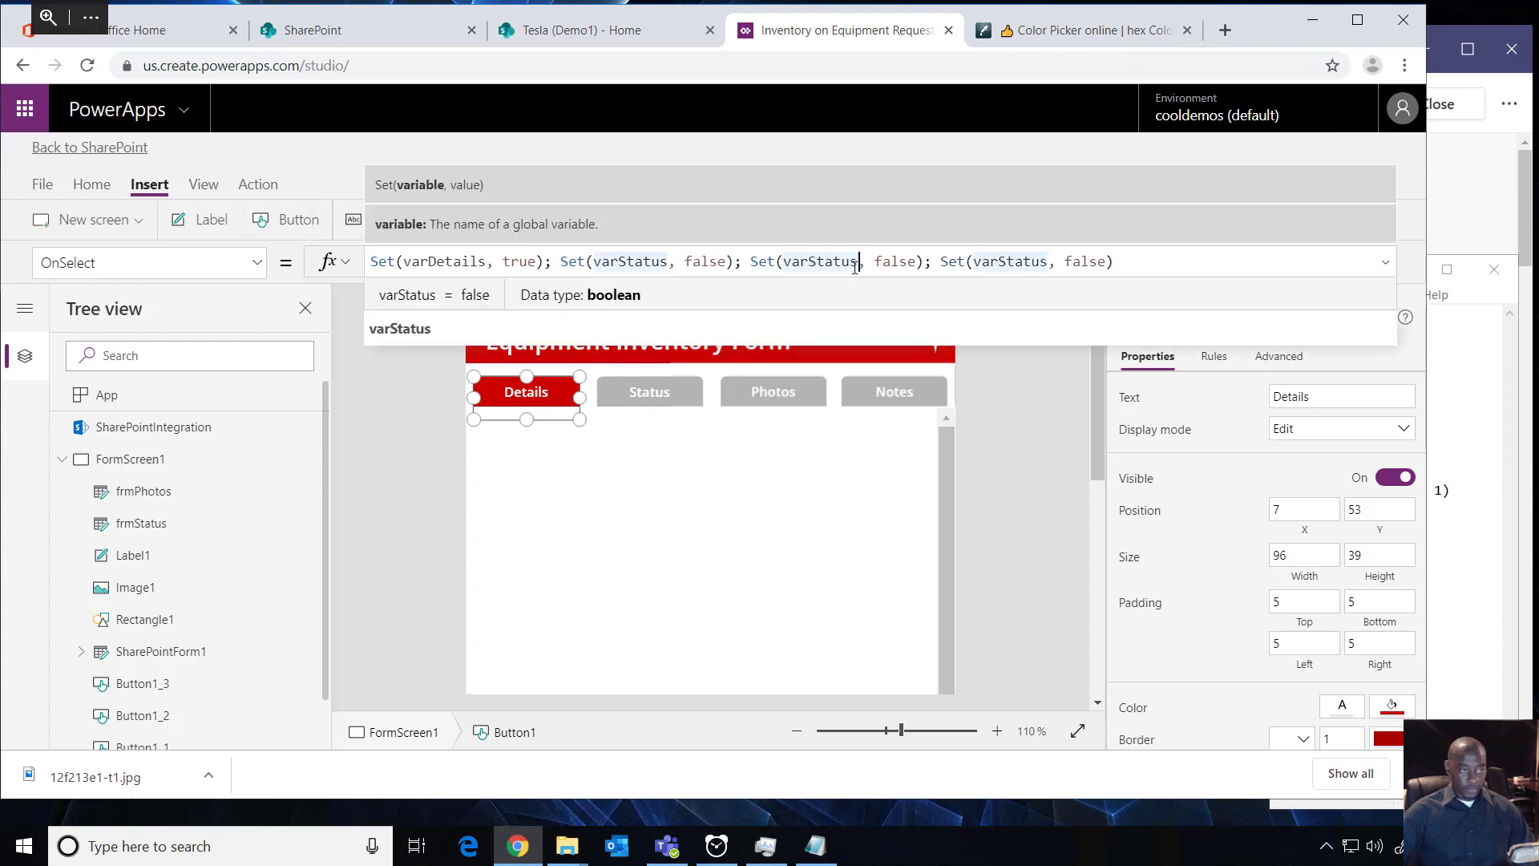
{"action": "key", "text": "BackSpace"}
{"action": "key", "text": "BackSpace"}
{"action": "key", "text": "BackSpace"}
{"action": "key", "text": "BackSpace"}
{"action": "key", "text": "BackSpace"}
{"action": "key", "text": "BackSpace"}
{"action": "type", "text": "Pho"}
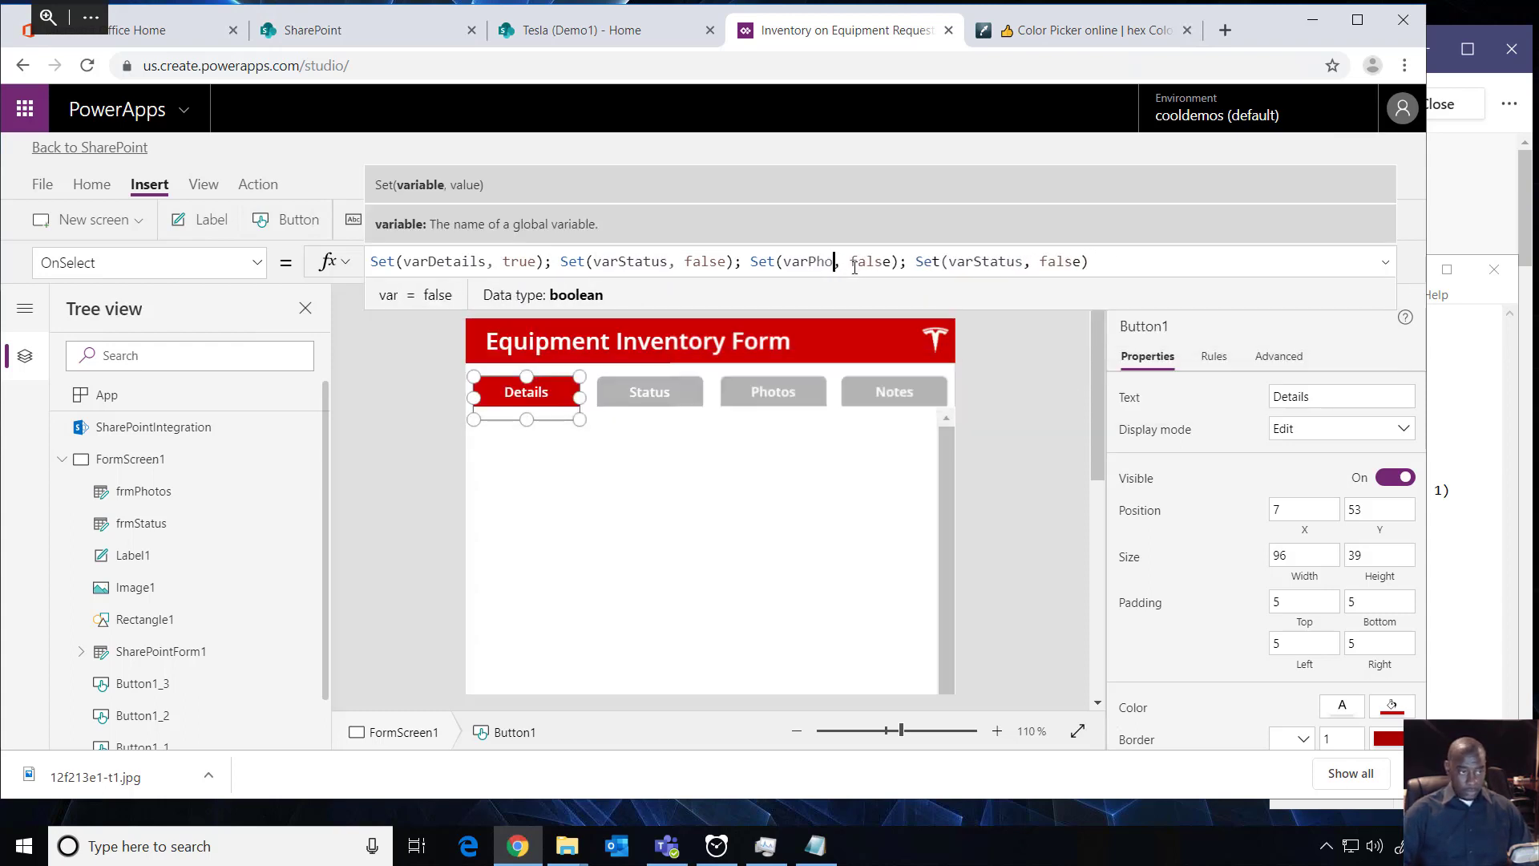
{"action": "type", "text": "to"}
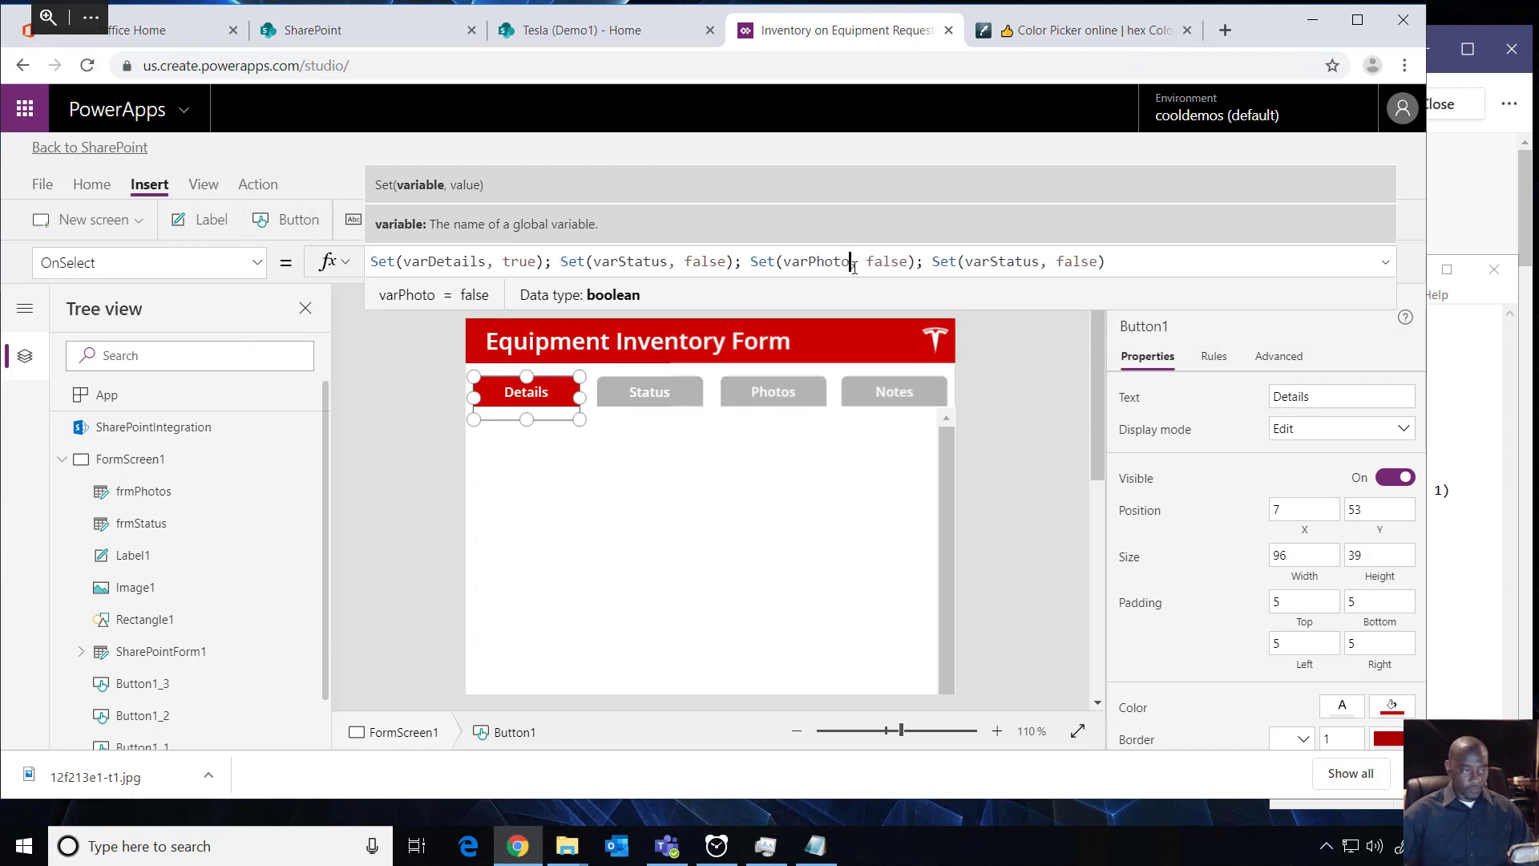
{"action": "type", "text": "s"}
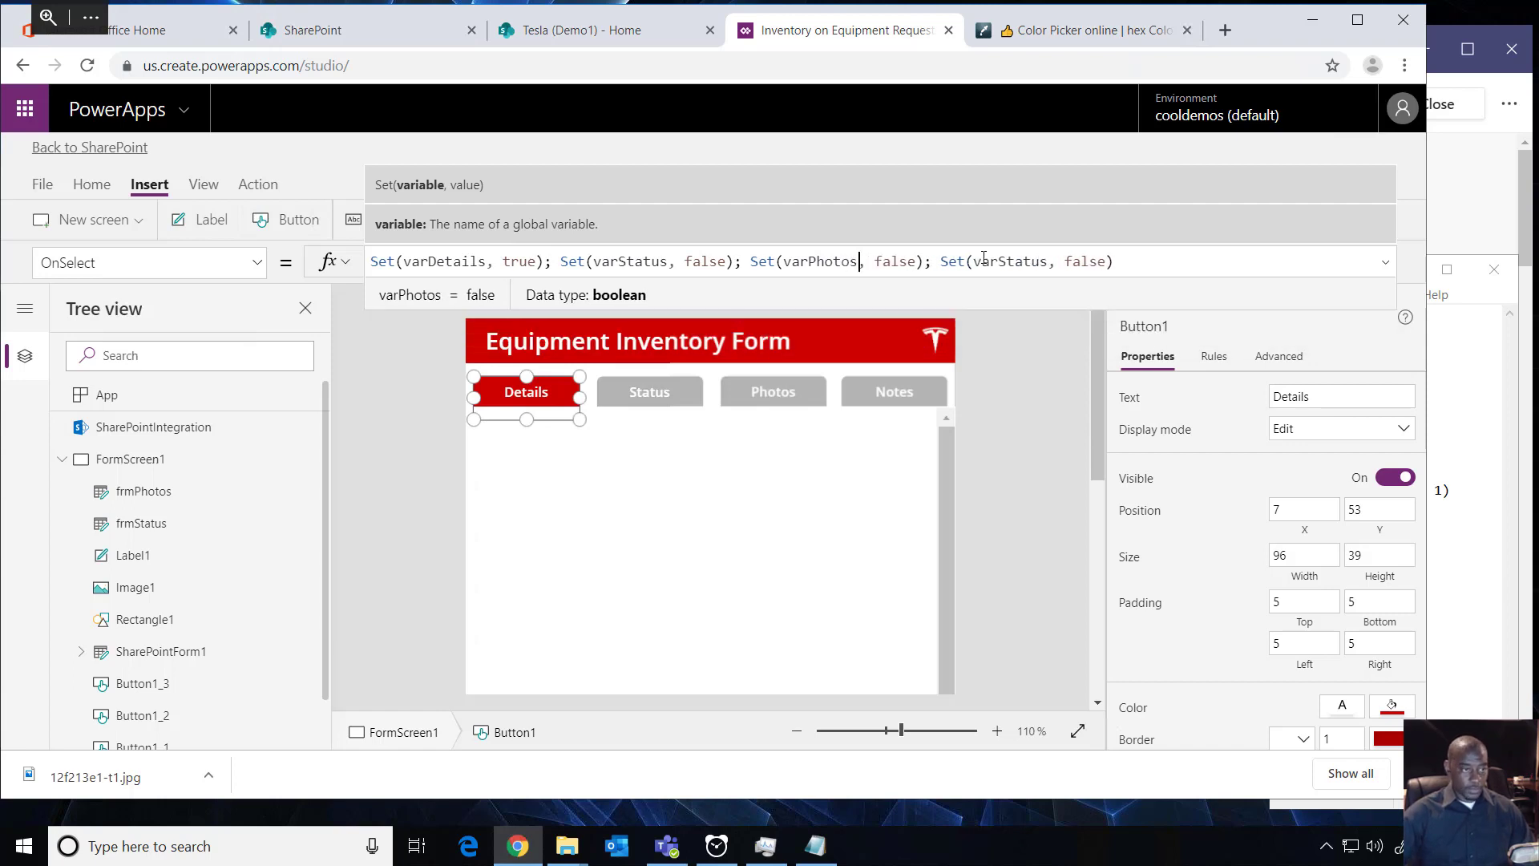
Change the last duplicated statement's variable to varNotes.
{"action": "left_click", "coordinate": [1050, 267]}
{"action": "key", "text": "BackSpace"}
{"action": "key", "text": "BackSpace"}
{"action": "key", "text": "BackSpace"}
{"action": "key", "text": "BackSpace"}
{"action": "key", "text": "BackSpace"}
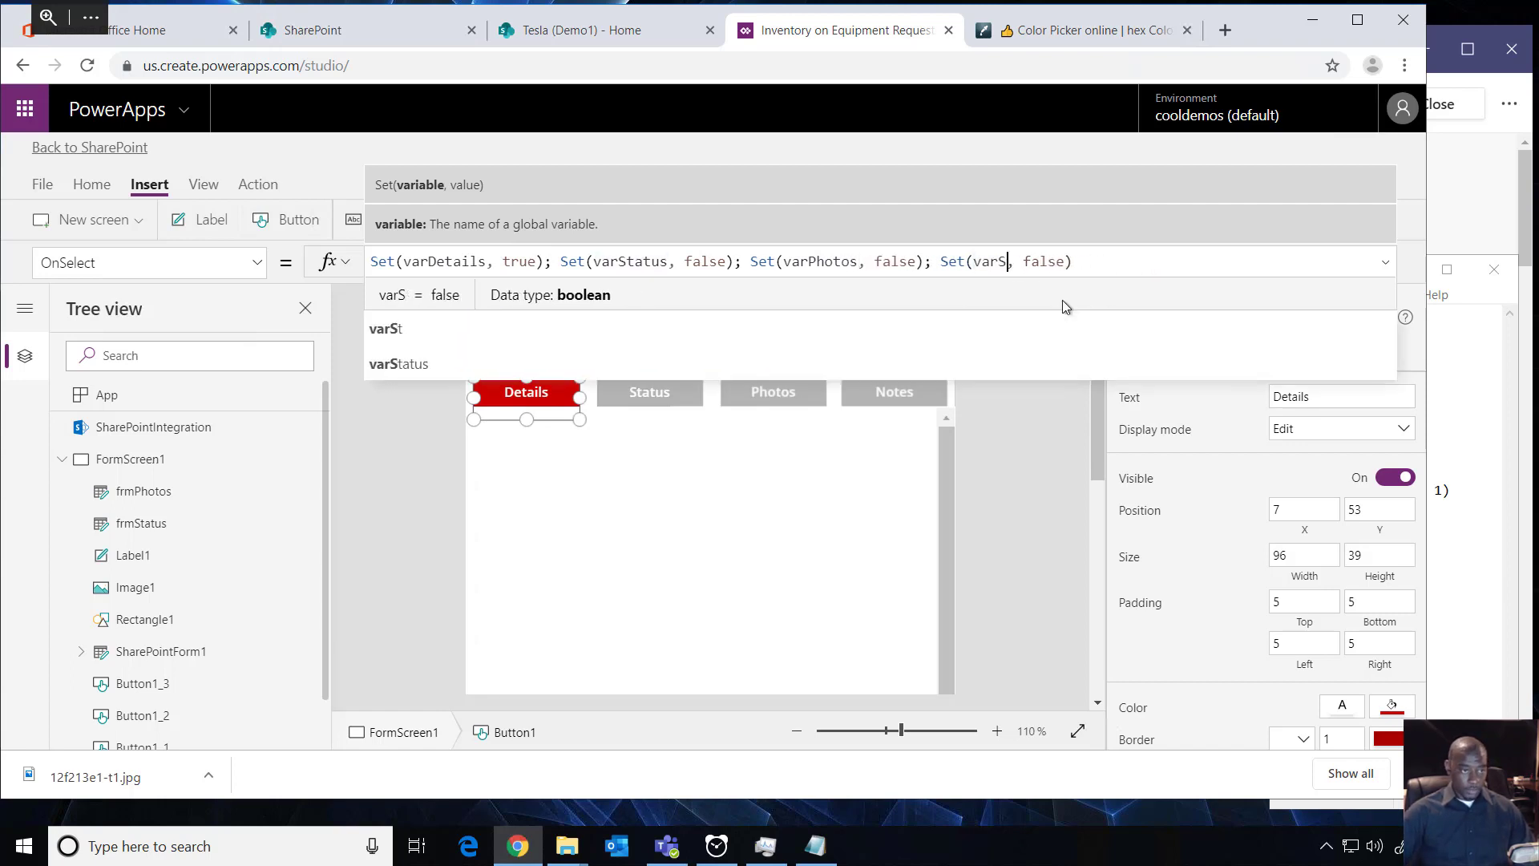
{"action": "key", "text": "BackSpace"}
{"action": "type", "text": "Note"}
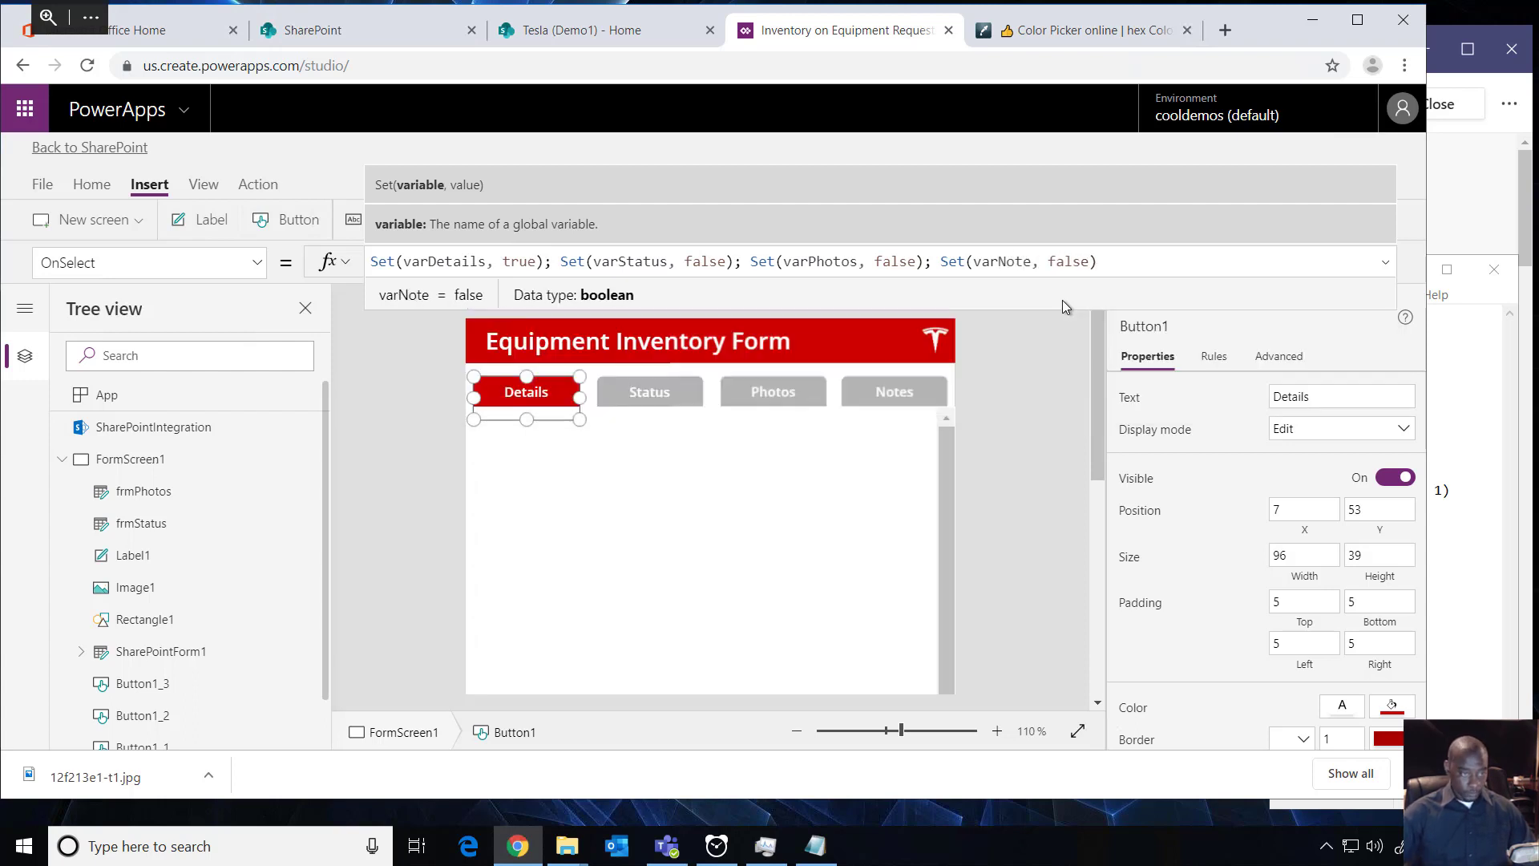
{"action": "type", "text": "s"}
{"action": "left_click", "coordinate": [1160, 264]}
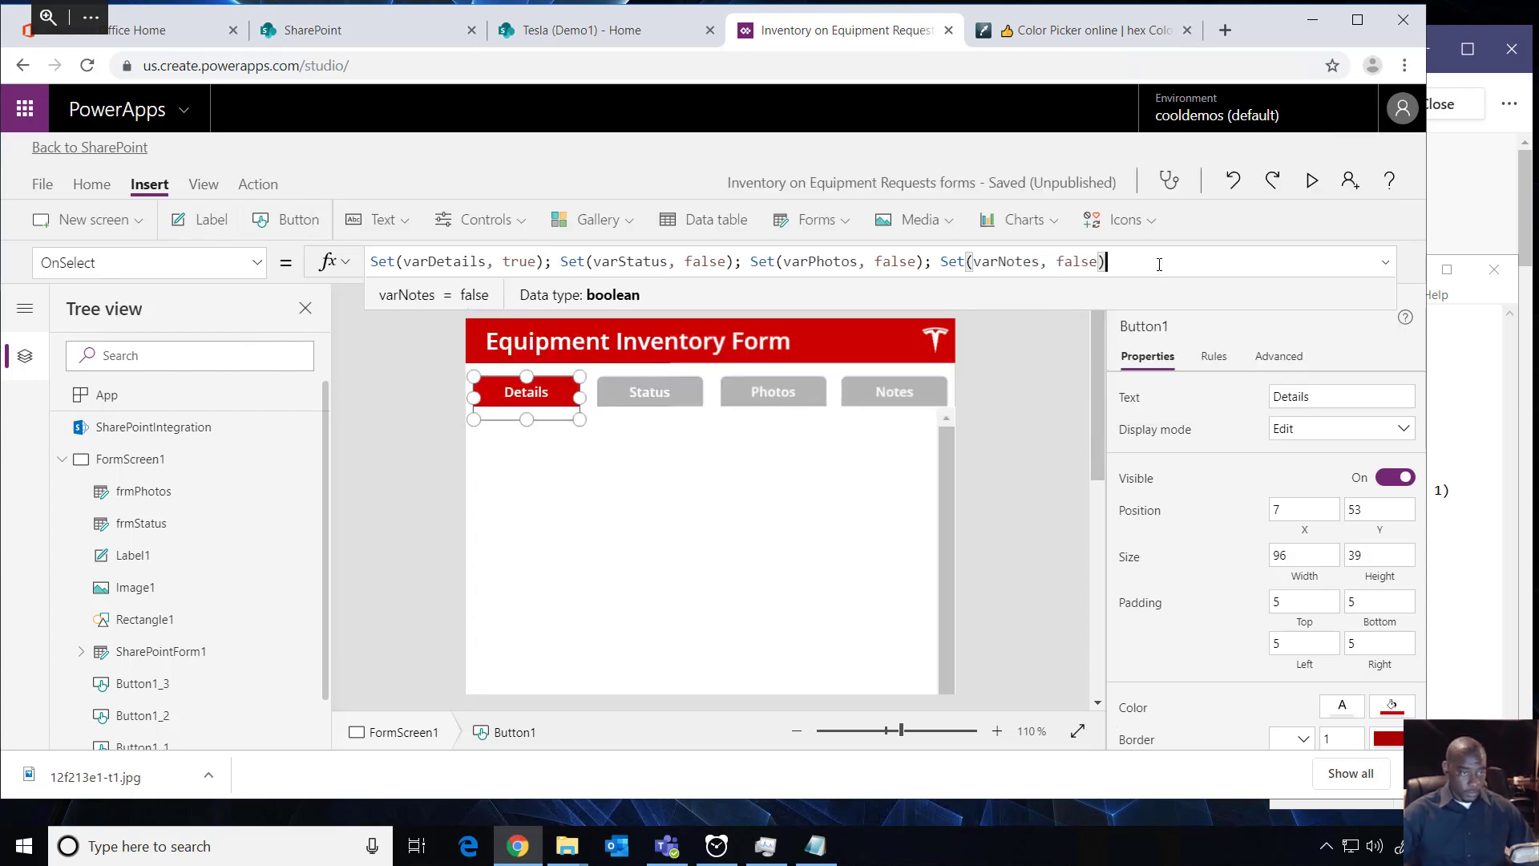
Copy the Details button's OnSelect formula and paste it into the Status button's OnSelect property.
{"action": "key", "text": "ctrl+a"}
{"action": "key", "text": "ctrl+c"}
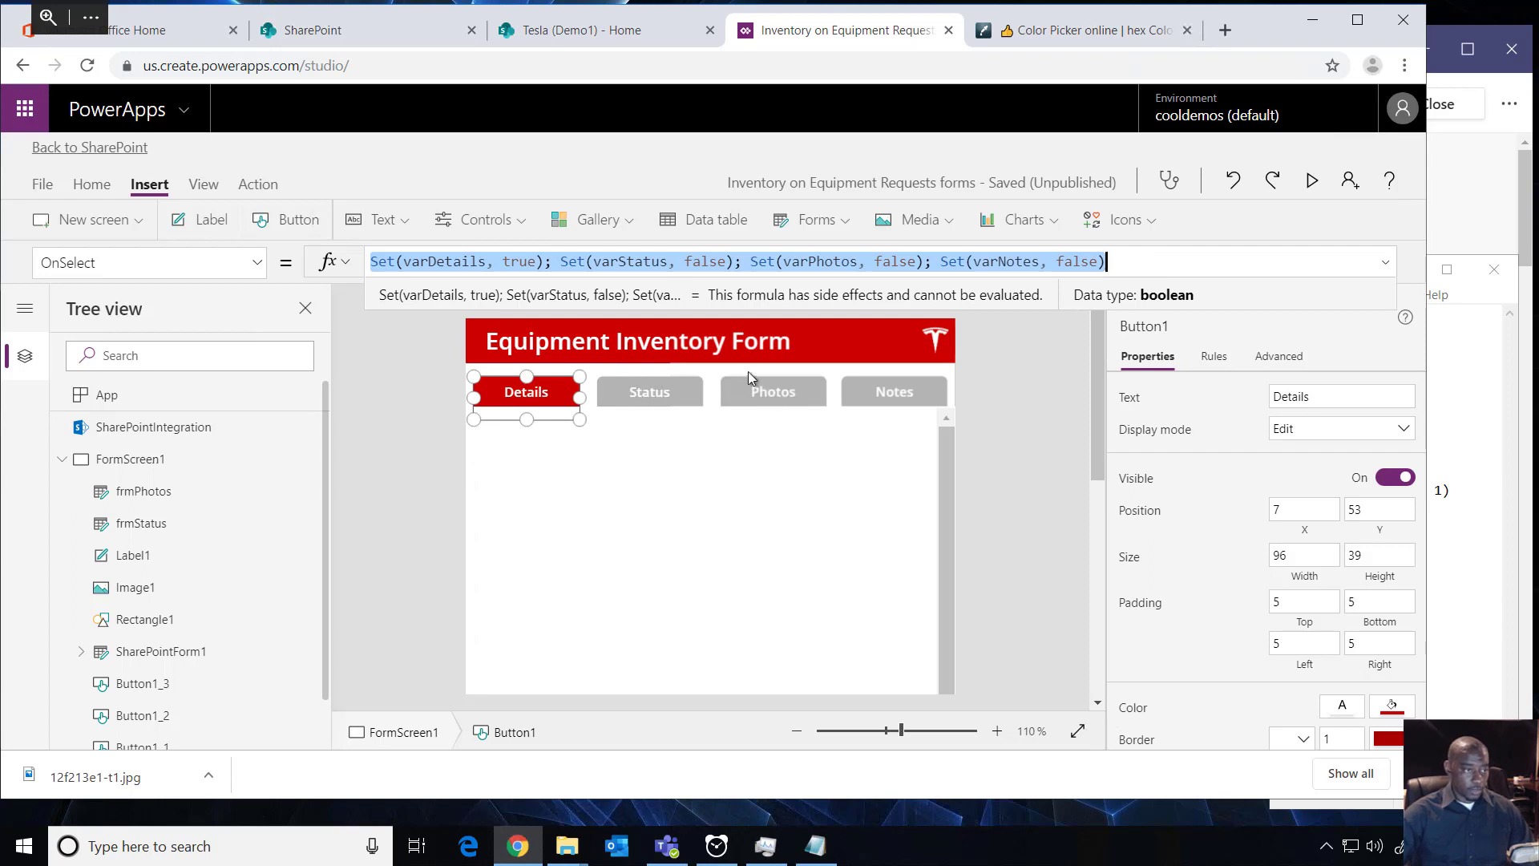
{"action": "left_click", "coordinate": [671, 399]}
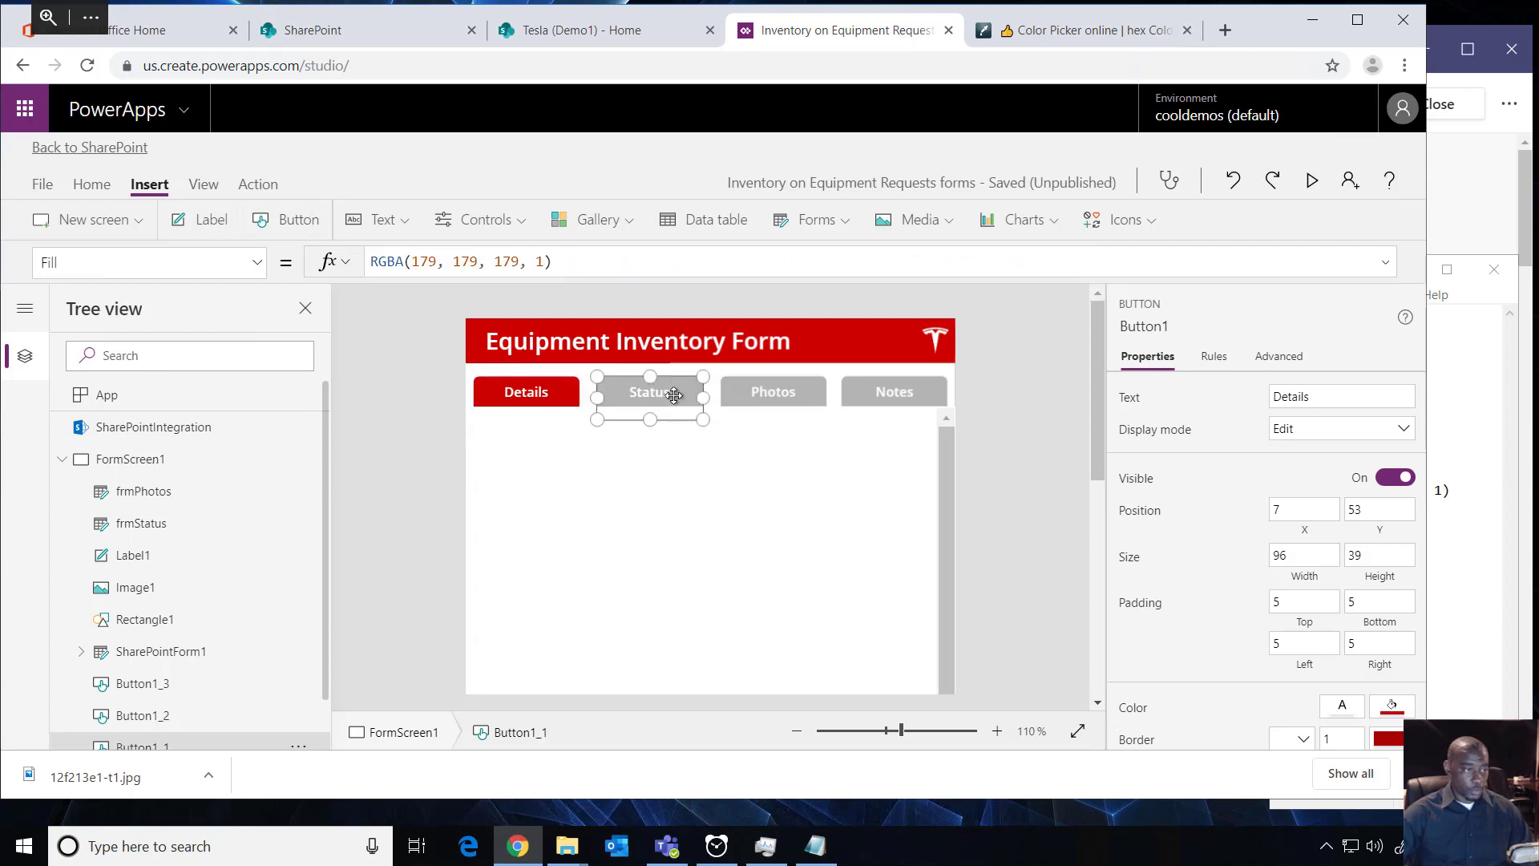
{"action": "left_click", "coordinate": [256, 264]}
{"action": "scroll", "coordinate": [166, 451], "scroll_direction": "down", "scroll_amount": 5}
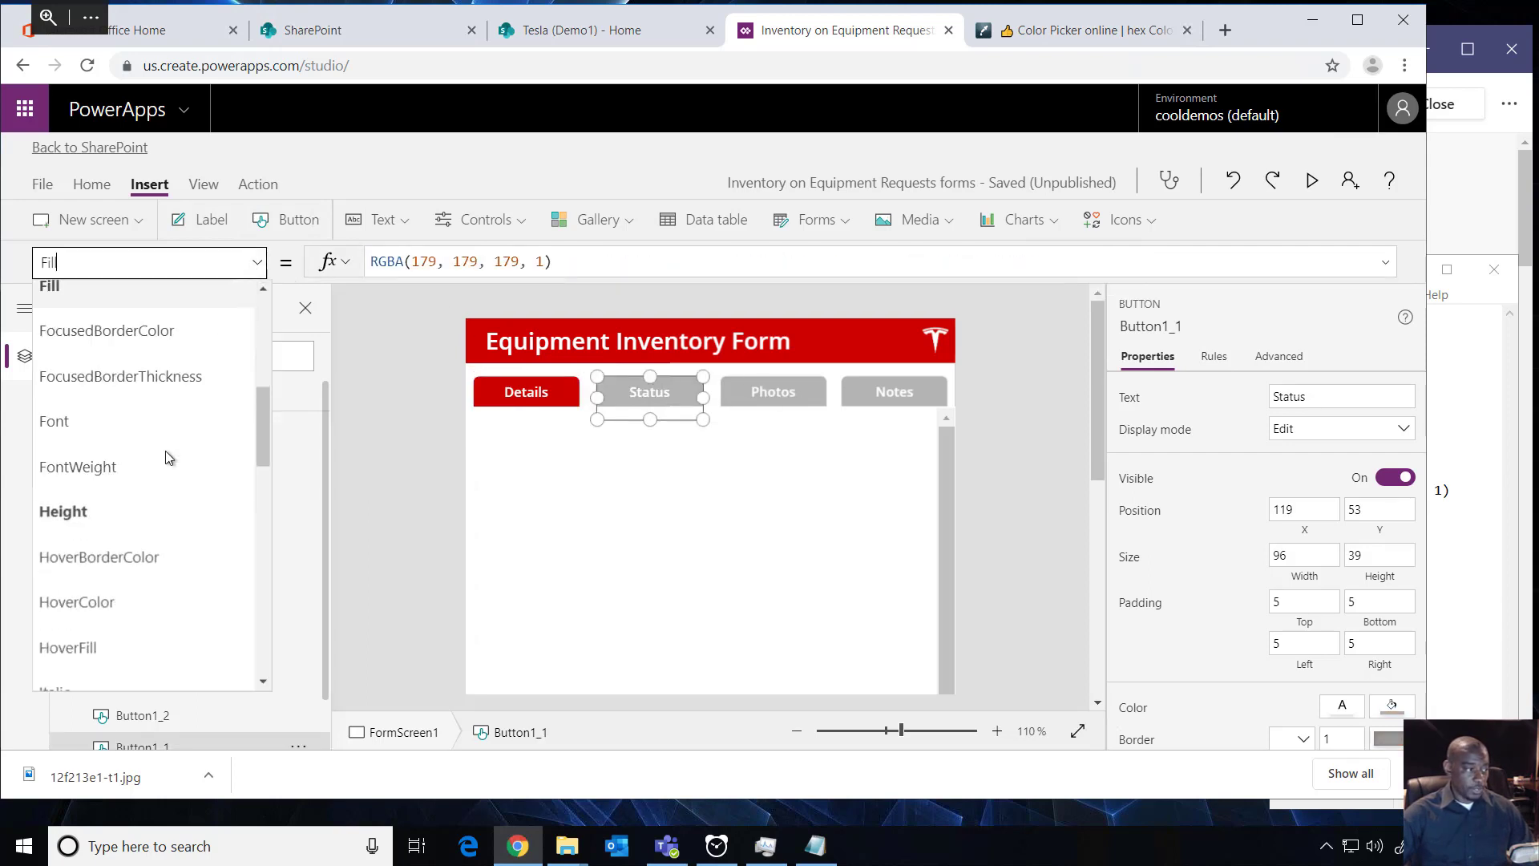
{"action": "left_click", "coordinate": [152, 347]}
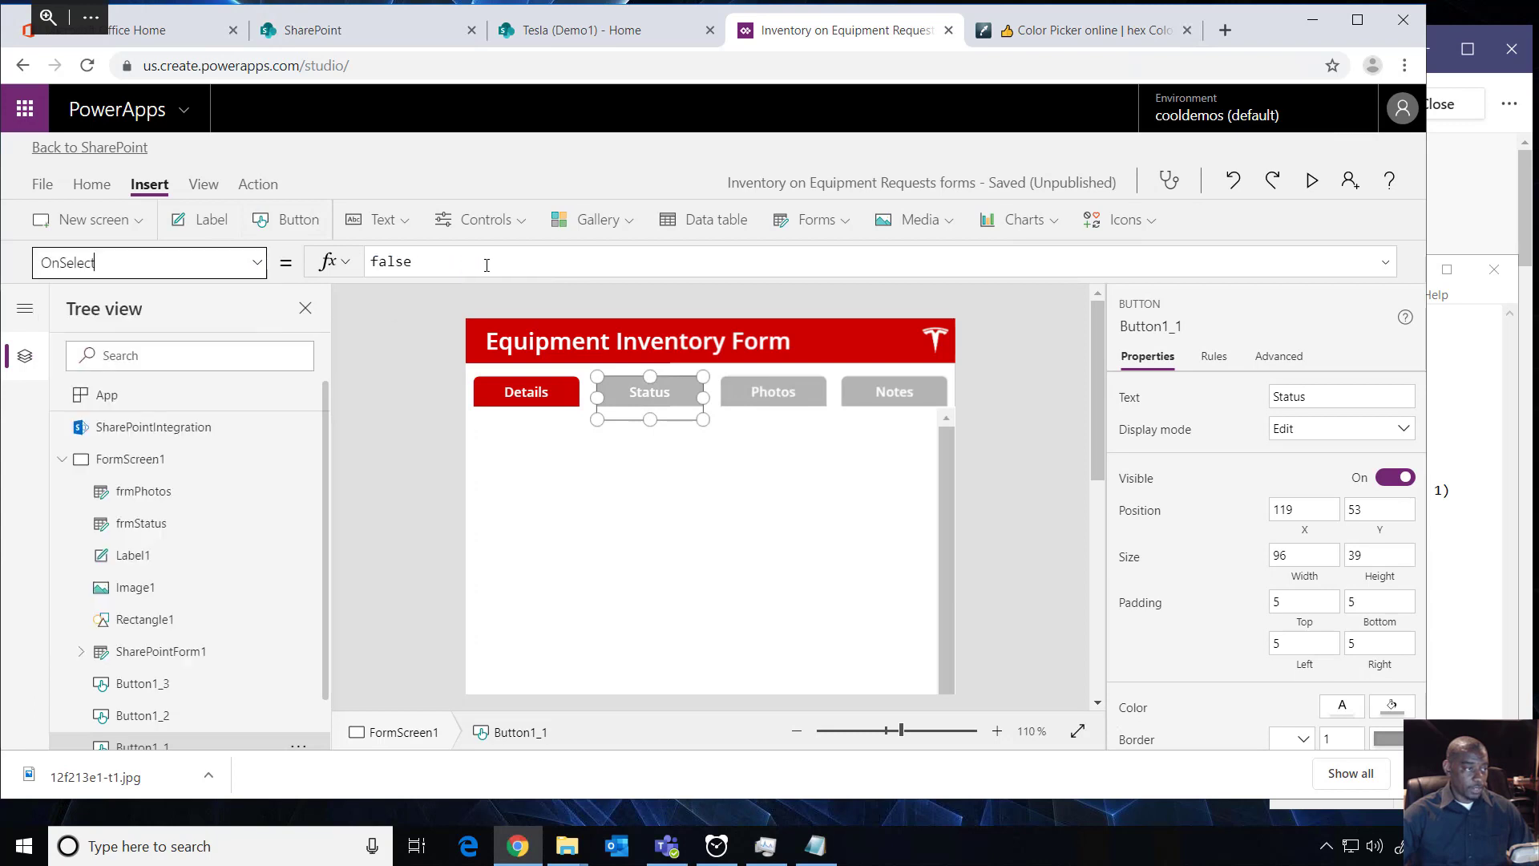
{"action": "double_click", "coordinate": [391, 266]}
{"action": "key", "text": "ctrl+v"}
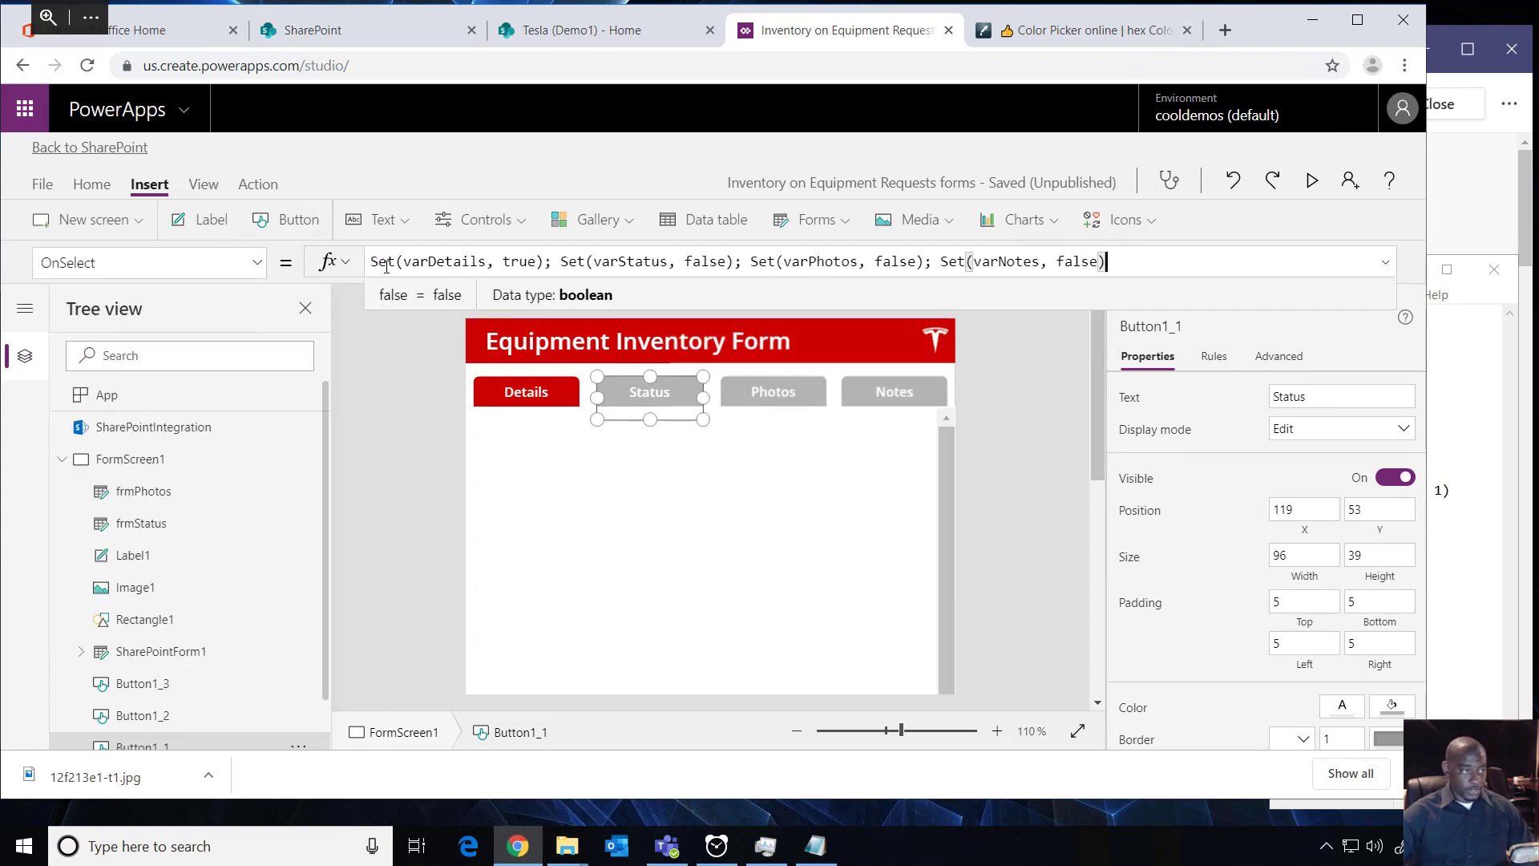
In the Status button's OnSelect formula, set varDetails to false and varStatus to true.
{"action": "double_click", "coordinate": [519, 262]}
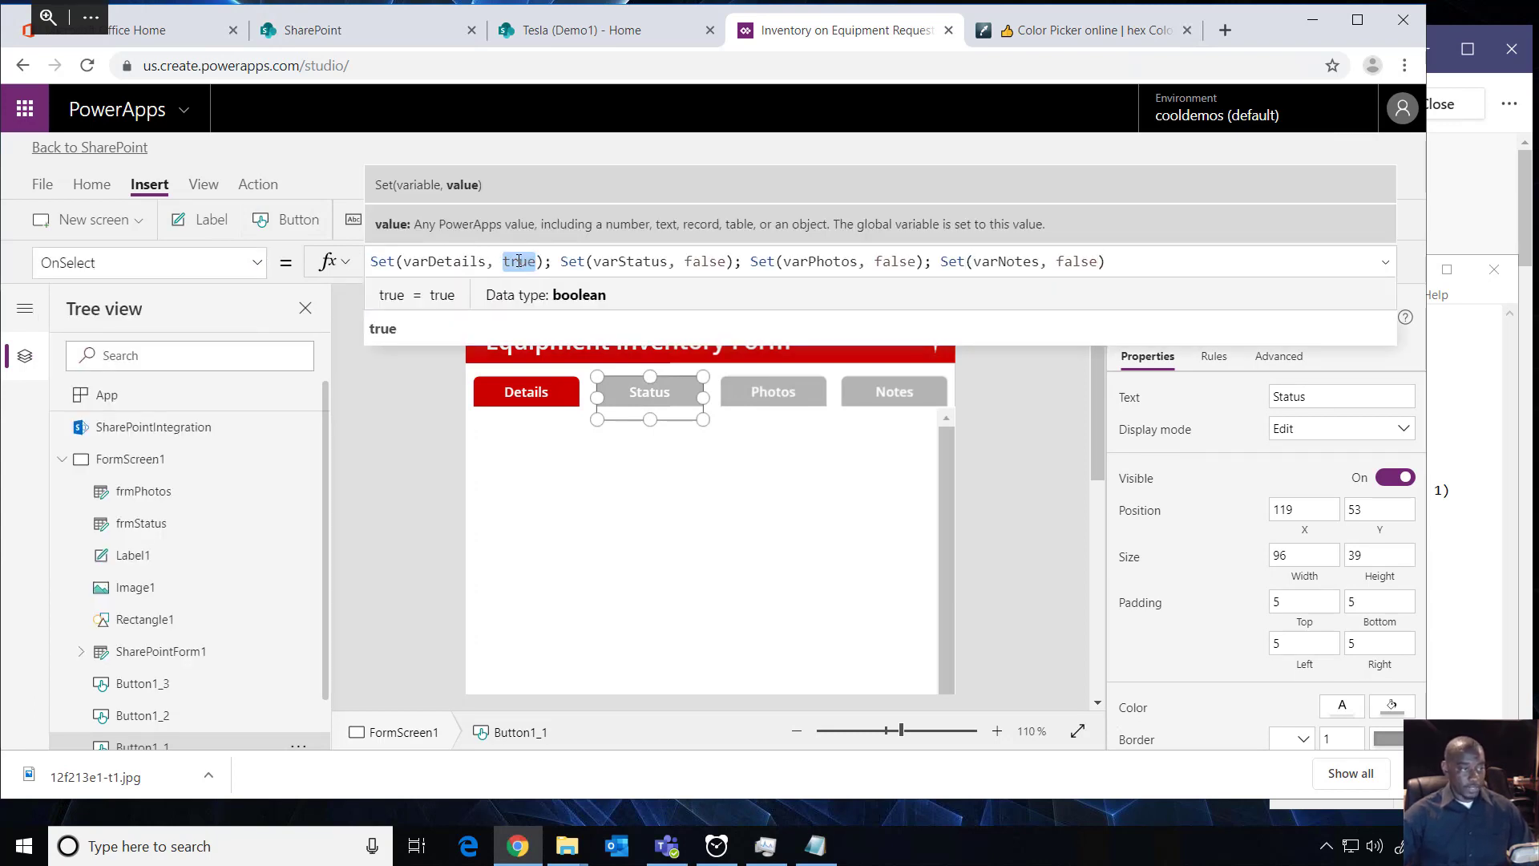
{"action": "type", "text": "false"}
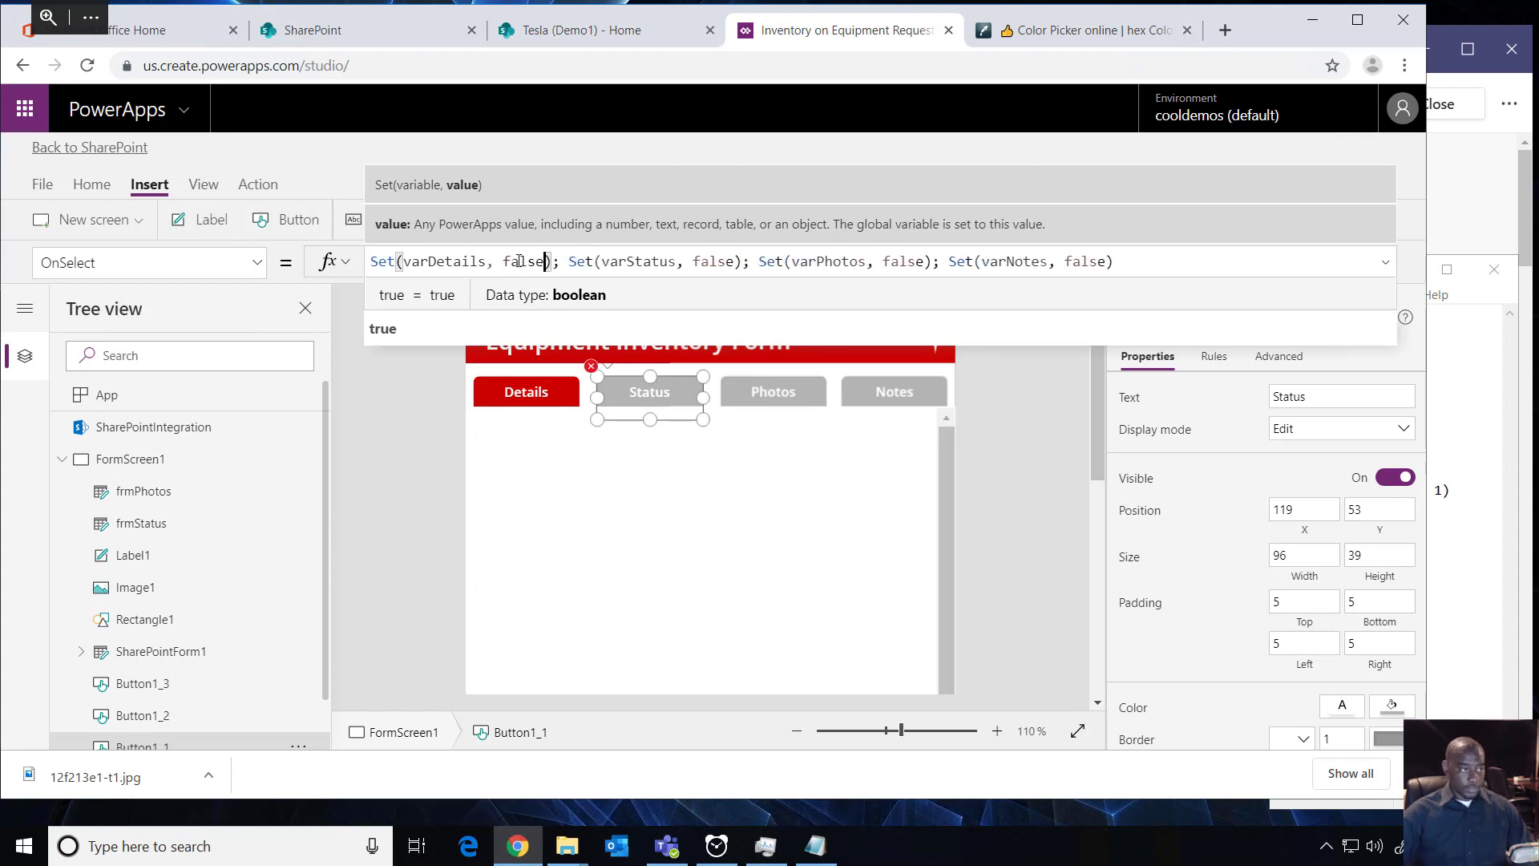
{"action": "left_click", "coordinate": [715, 261]}
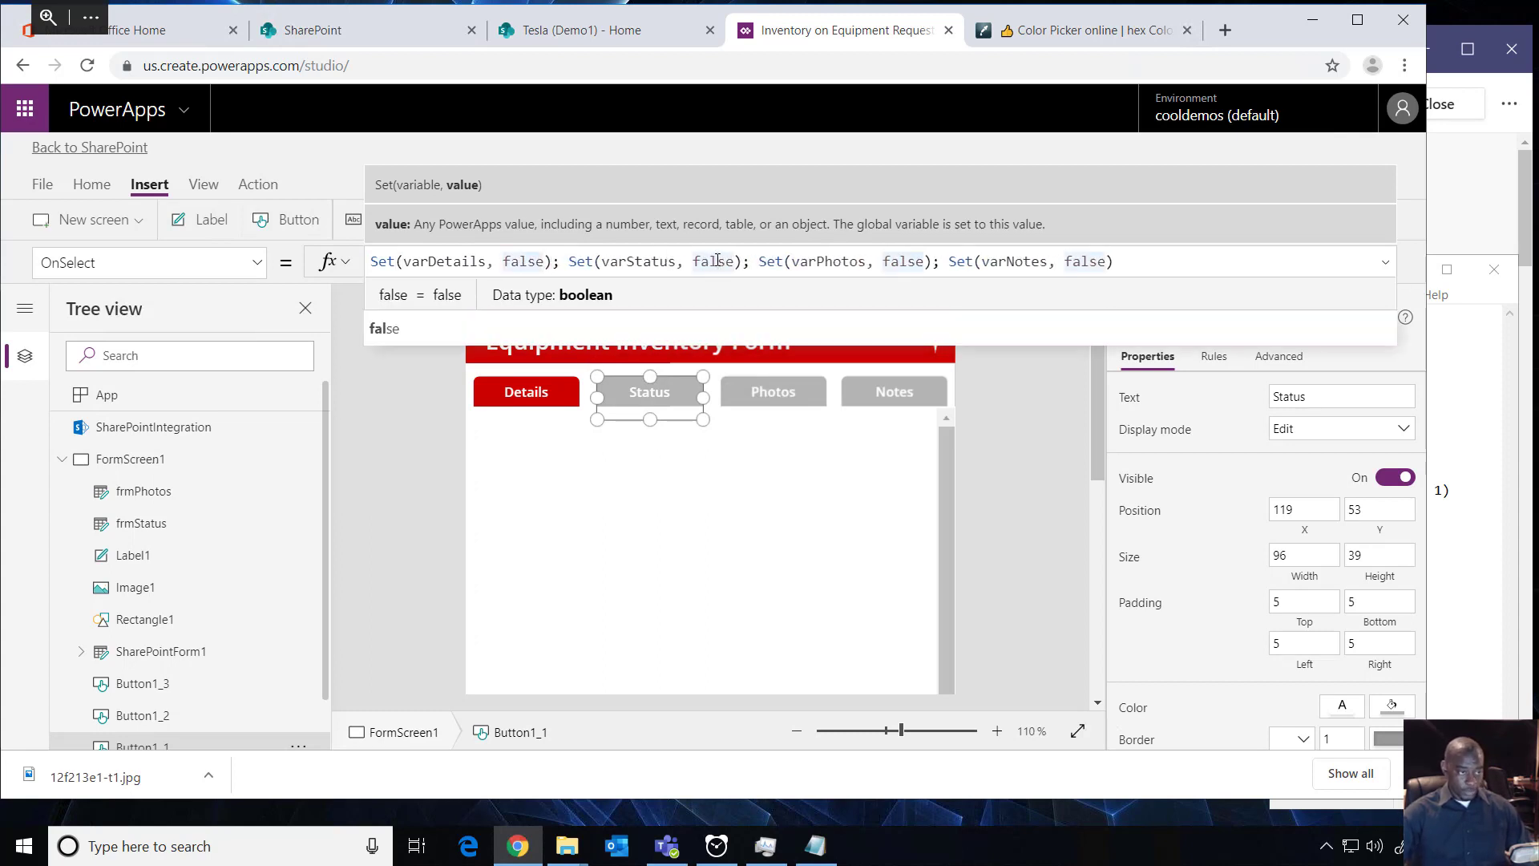
{"action": "double_click", "coordinate": [718, 262]}
{"action": "type", "text": "true"}
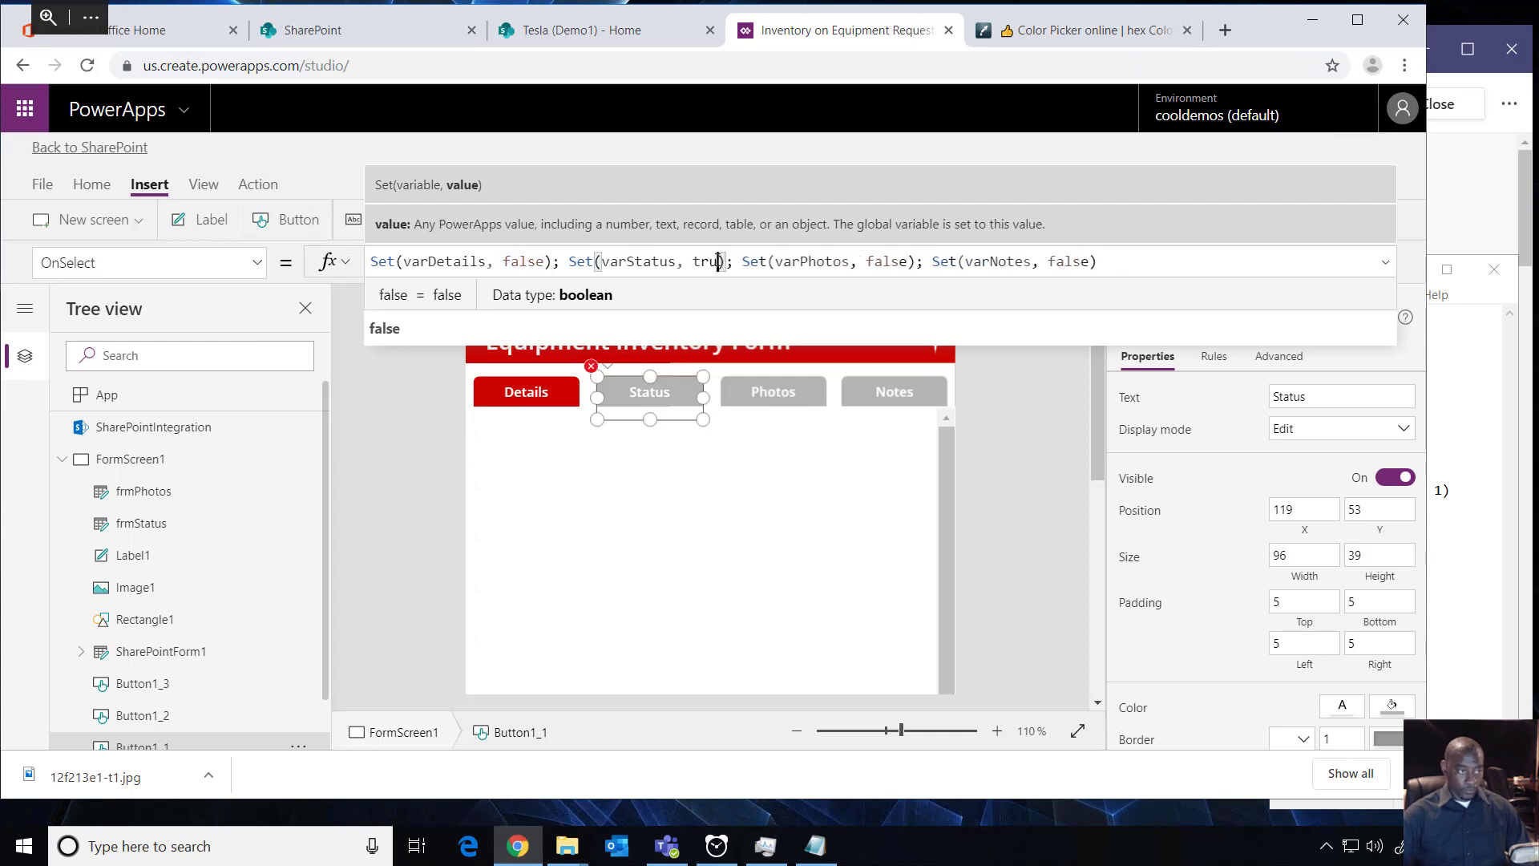
Paste the copied Details formula into the Photos button's OnSelect property.
{"action": "left_click", "coordinate": [768, 401]}
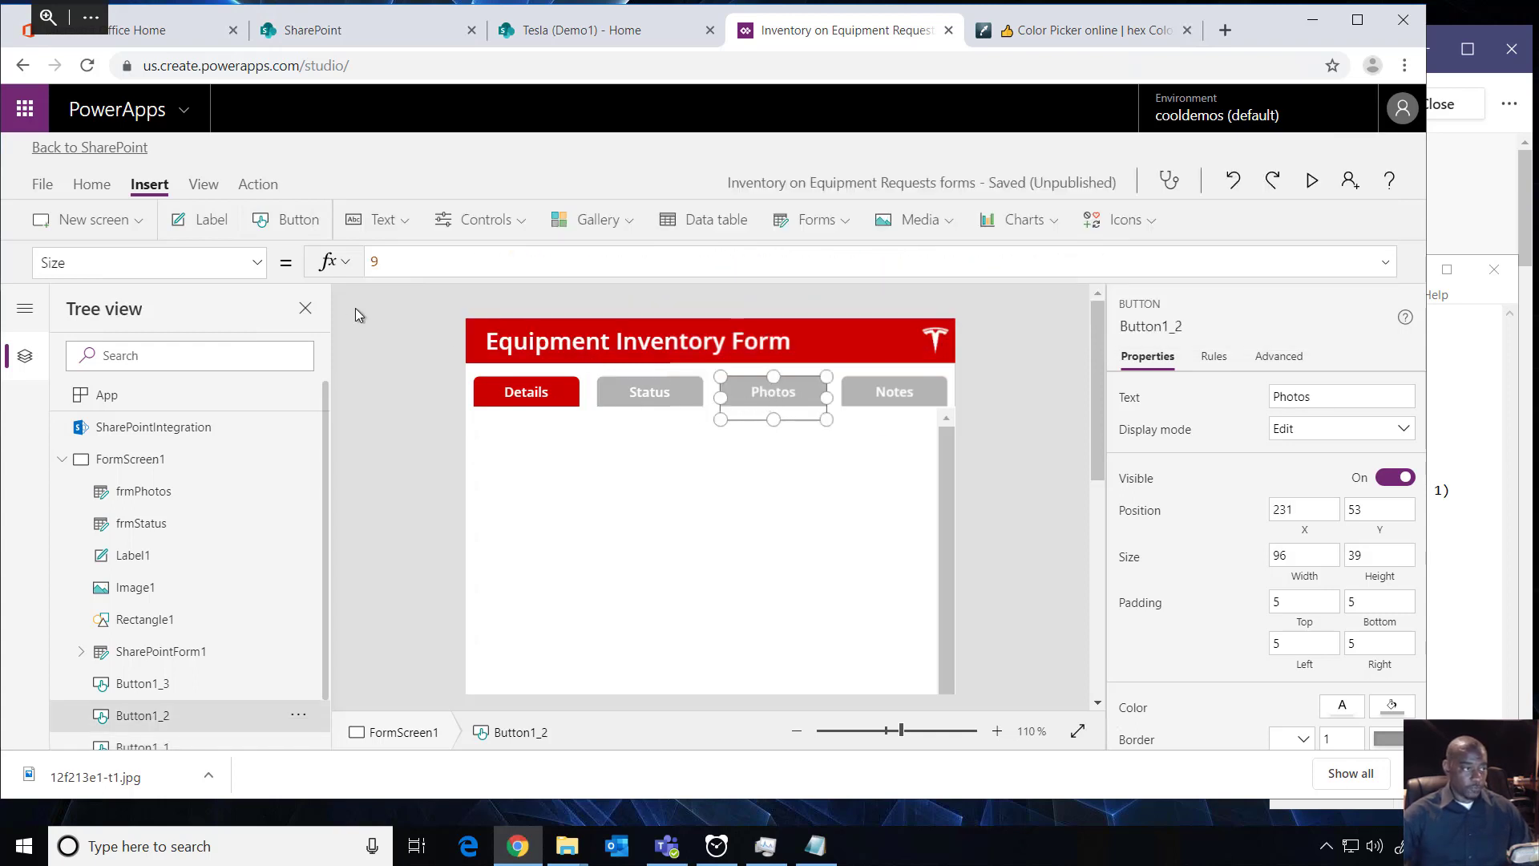
{"action": "left_click", "coordinate": [256, 265]}
{"action": "left_click", "coordinate": [69, 337]}
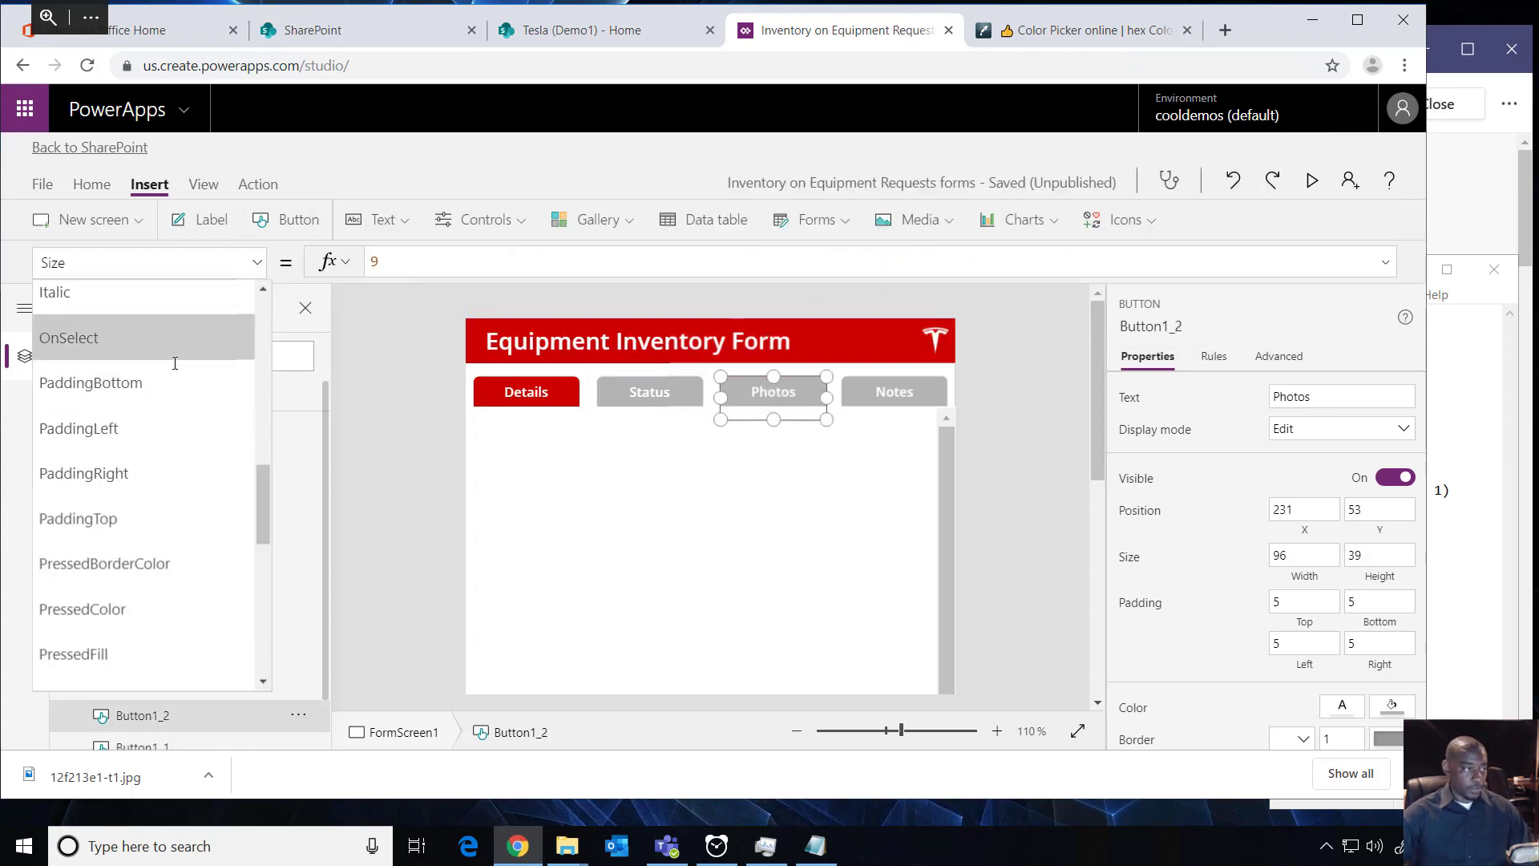
{"action": "double_click", "coordinate": [396, 260]}
{"action": "type", "text": "Set(varDetails, true); Set(varStatus, false); Set(varPhotos, false); Set(varNotes, false)"}
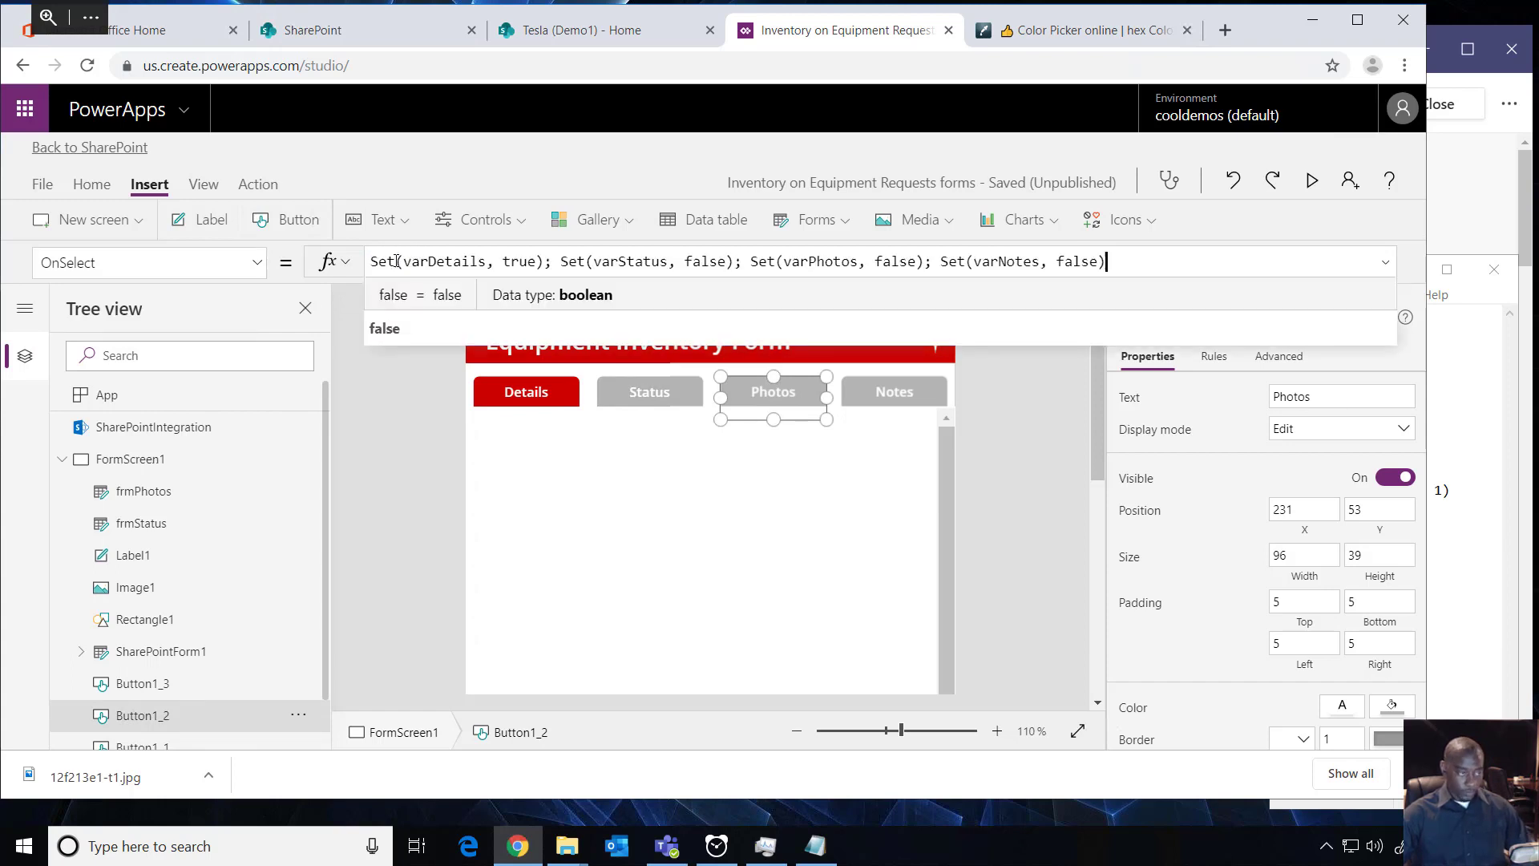
In the Photos button's OnSelect formula, set varPhotos to true and varDetails to false.
{"action": "double_click", "coordinate": [896, 263]}
{"action": "type", "text": "true"}
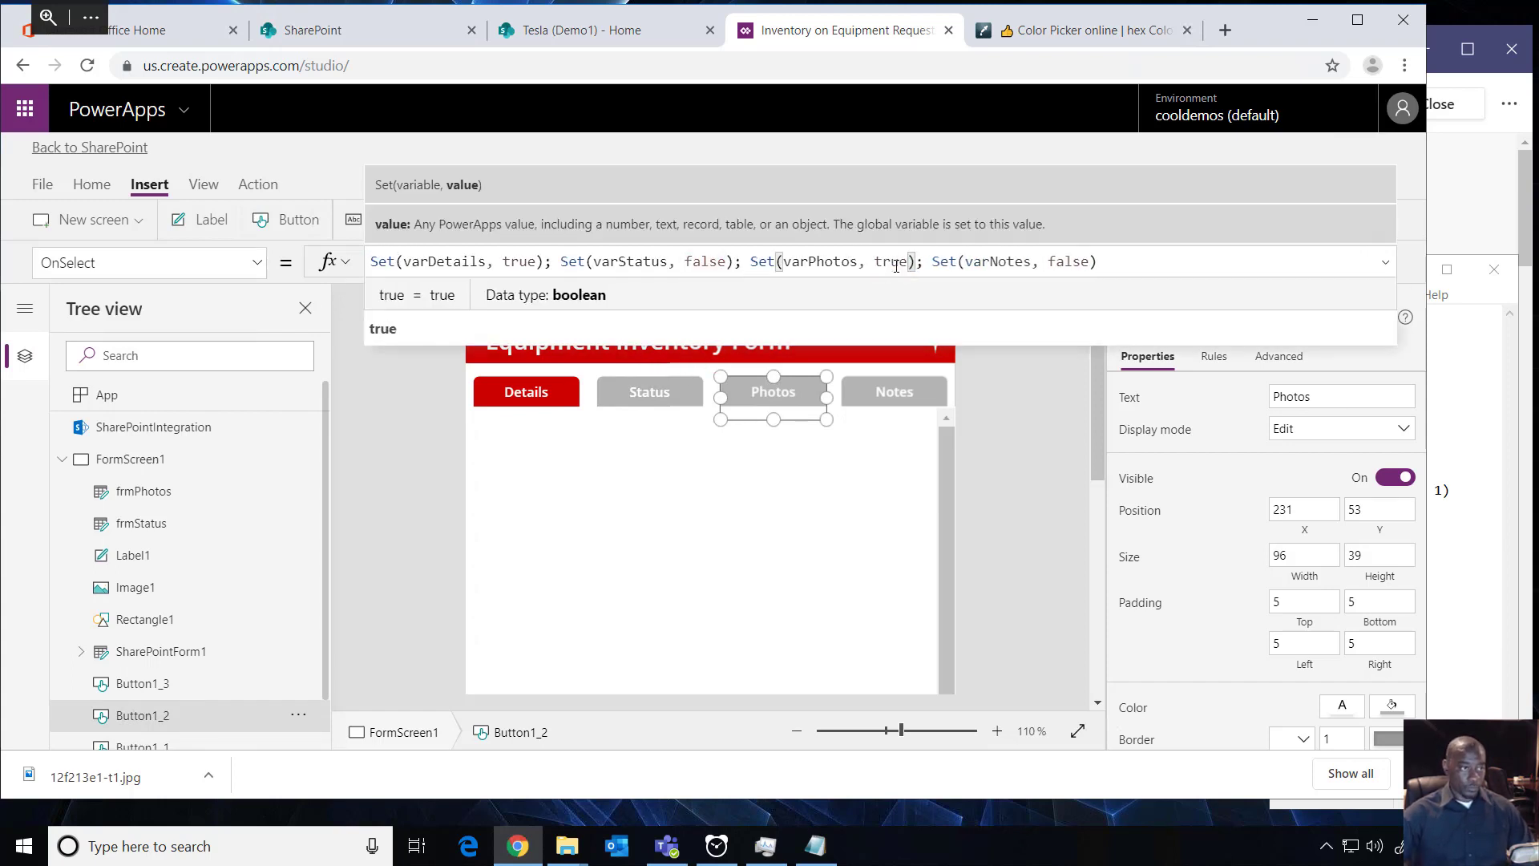
{"action": "double_click", "coordinate": [712, 261]}
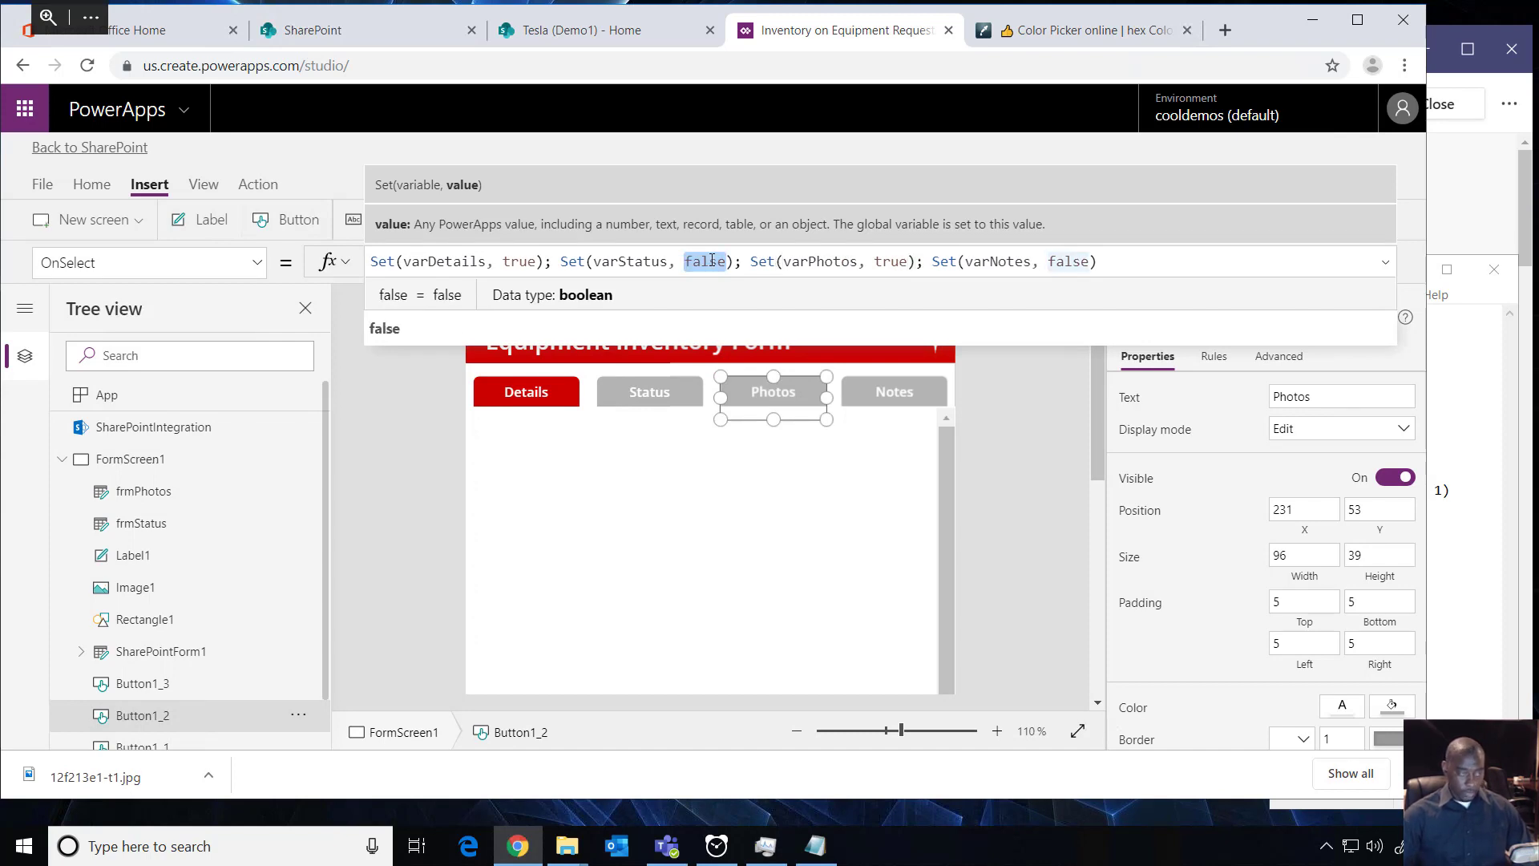
{"action": "double_click", "coordinate": [521, 262]}
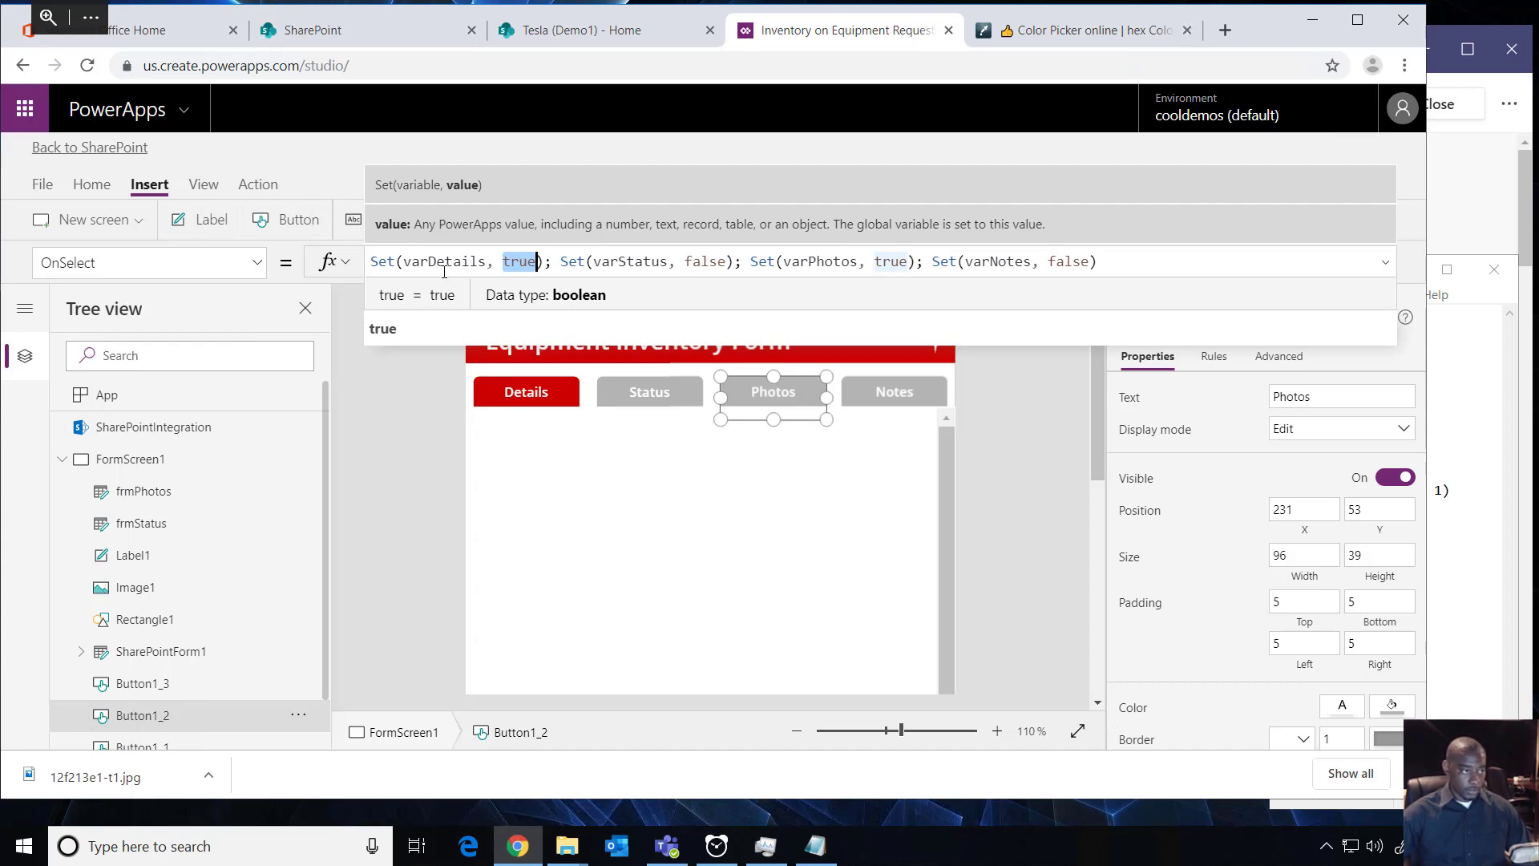
{"action": "type", "text": "faels"}
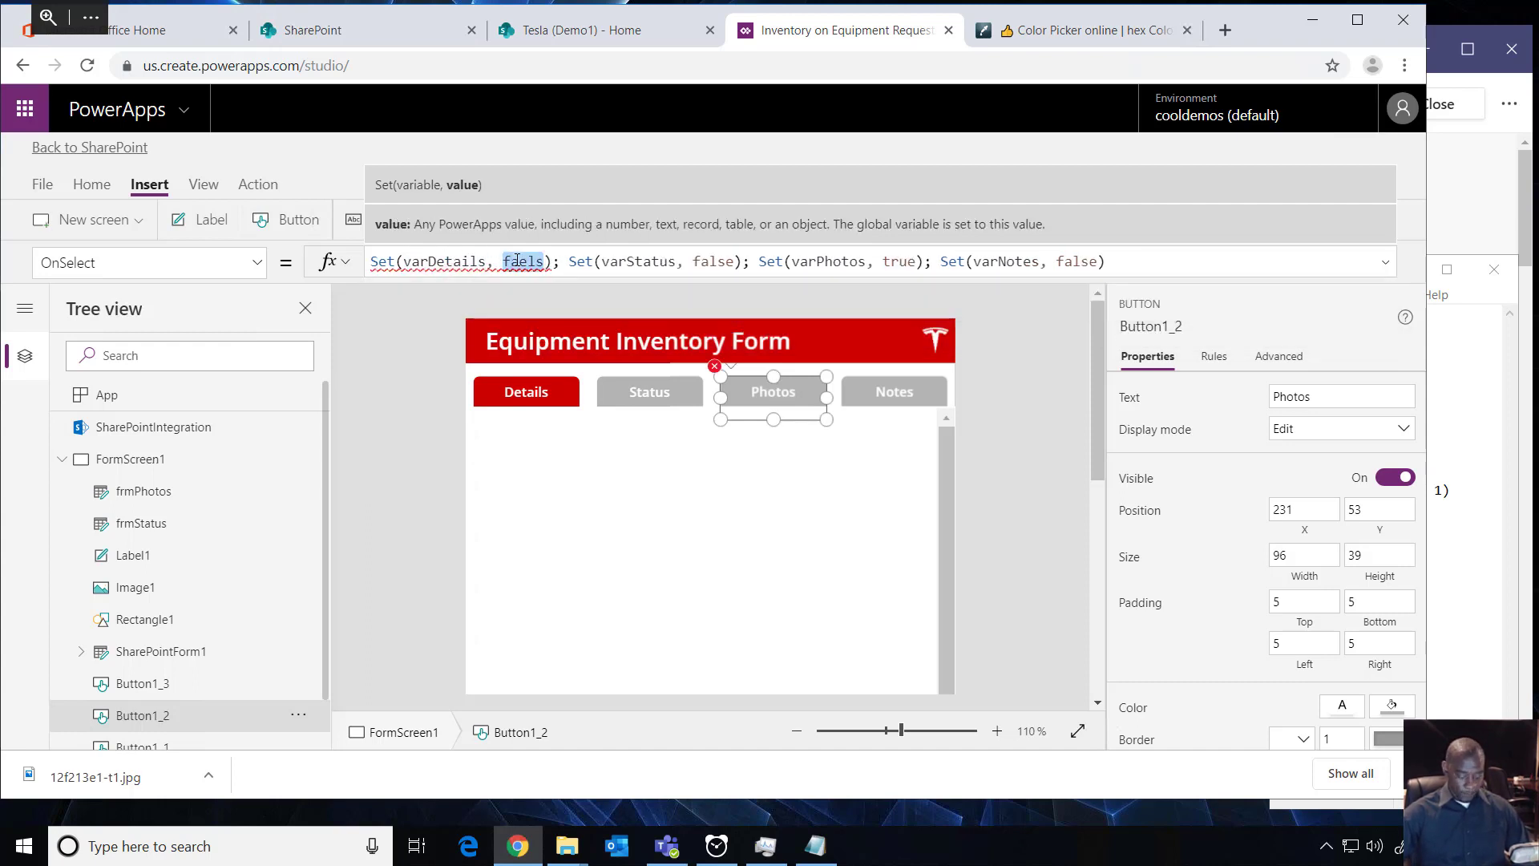
{"action": "type", "text": "false"}
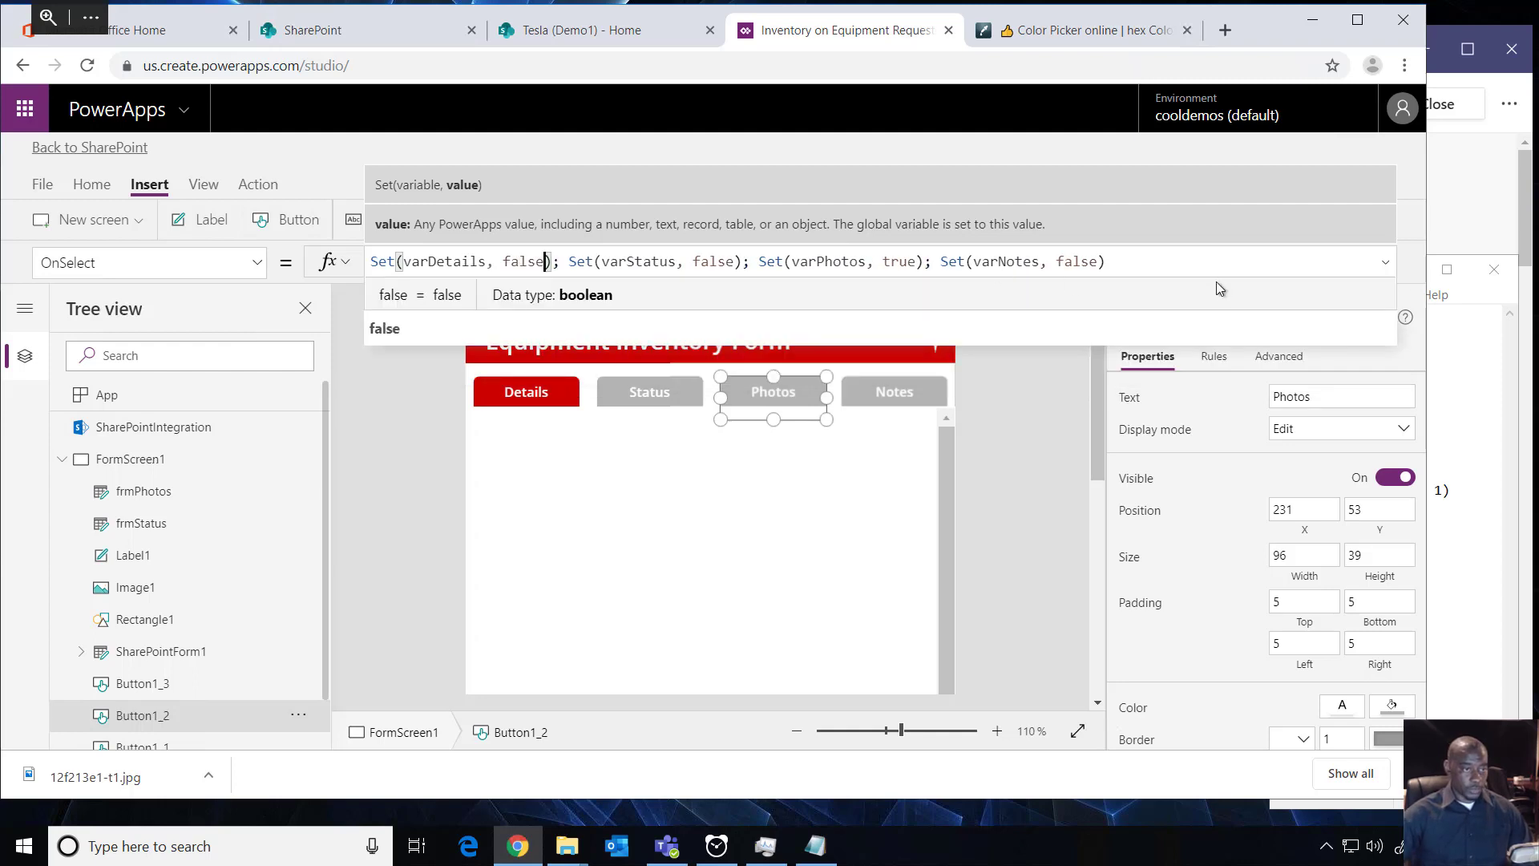
Paste the copied Details formula into the Notes button's OnSelect property.
{"action": "left_click", "coordinate": [914, 397]}
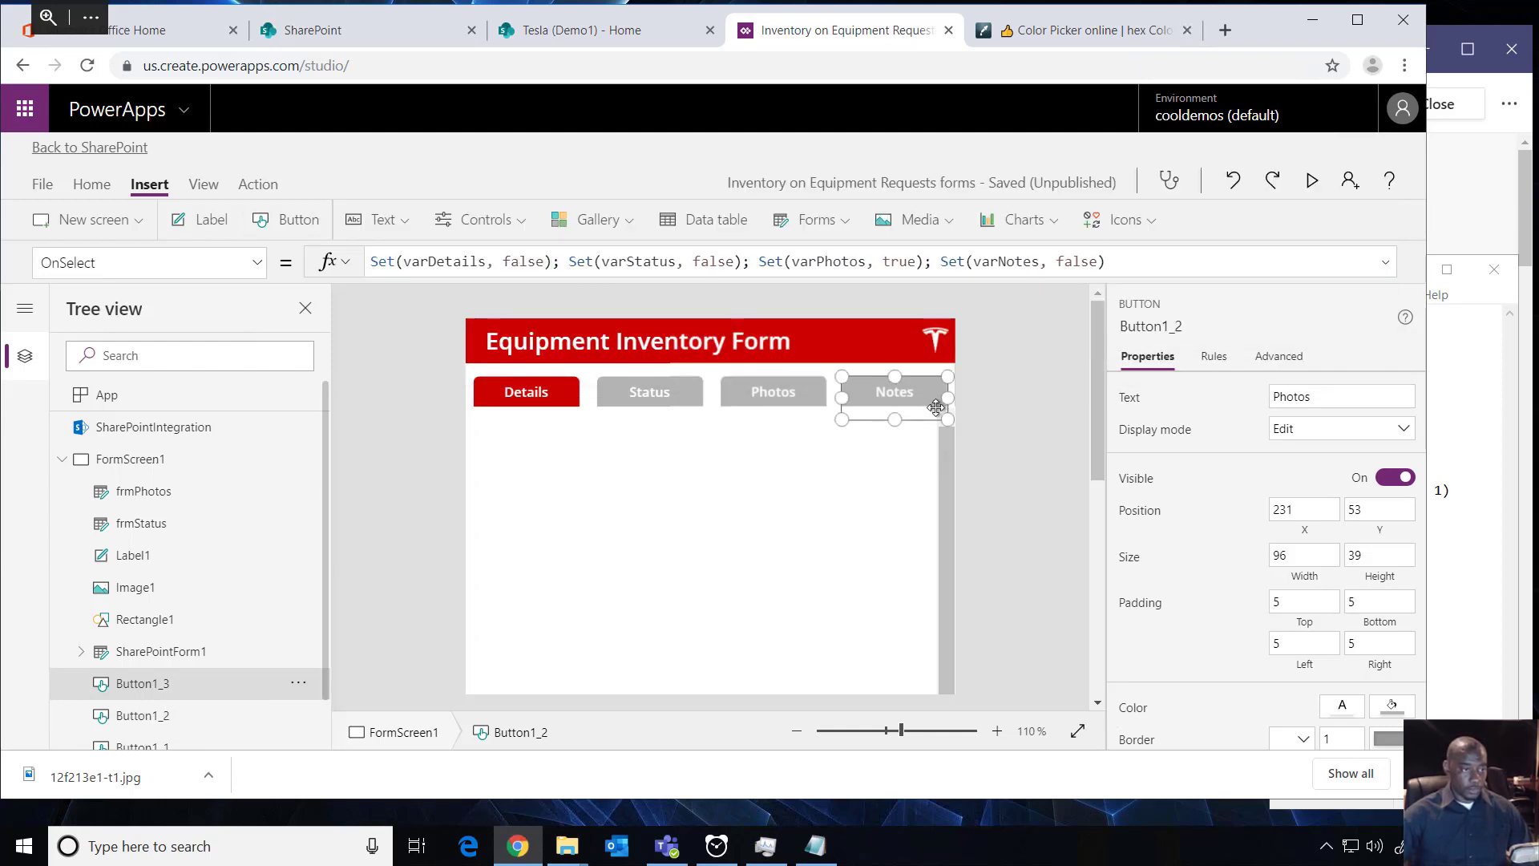
{"action": "left_click", "coordinate": [266, 275]}
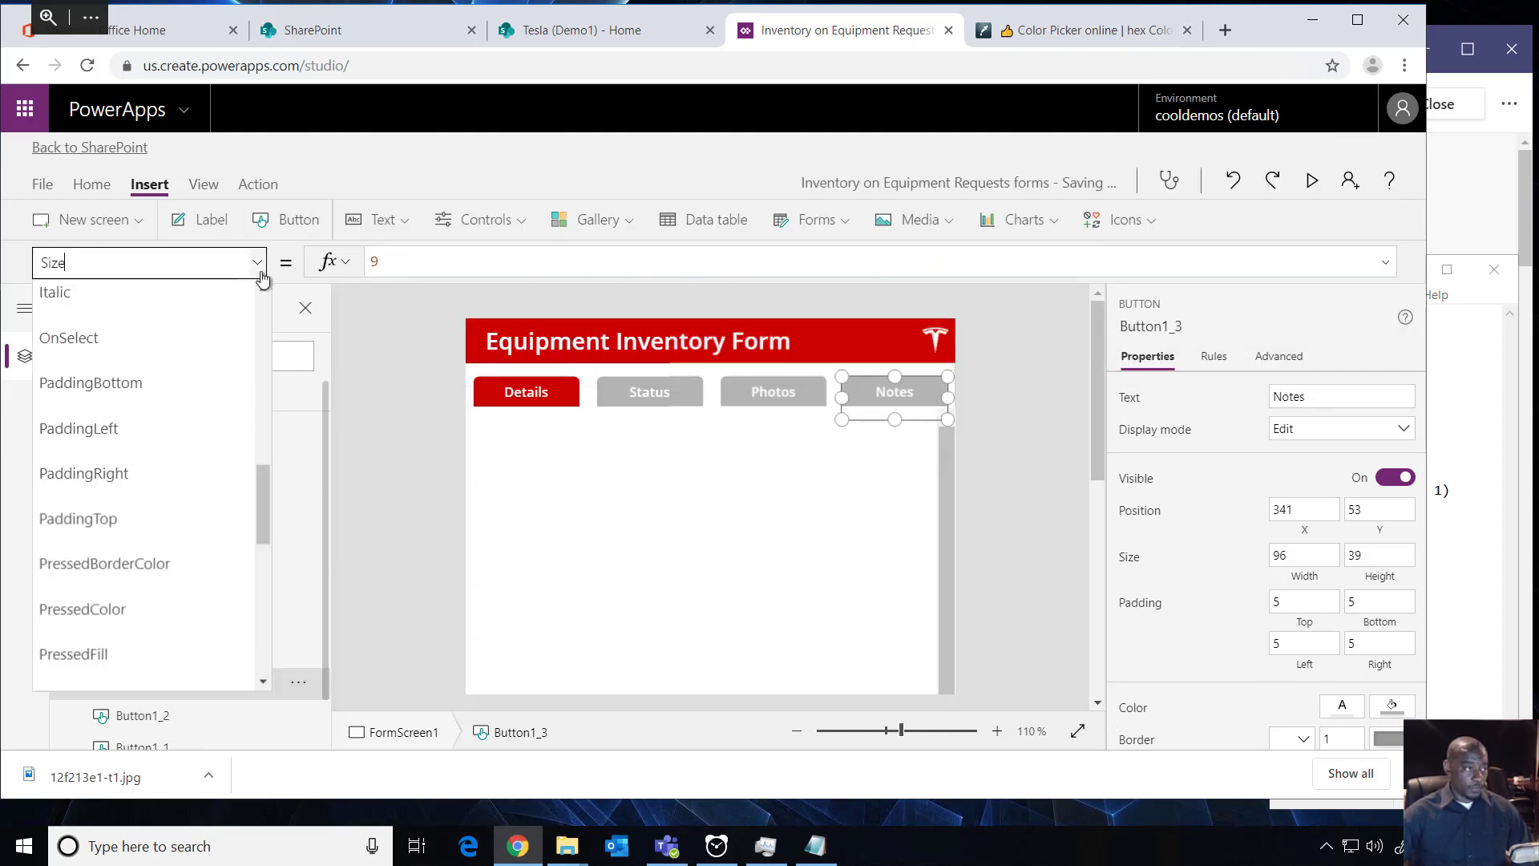
{"action": "left_click", "coordinate": [80, 334]}
{"action": "double_click", "coordinate": [403, 262]}
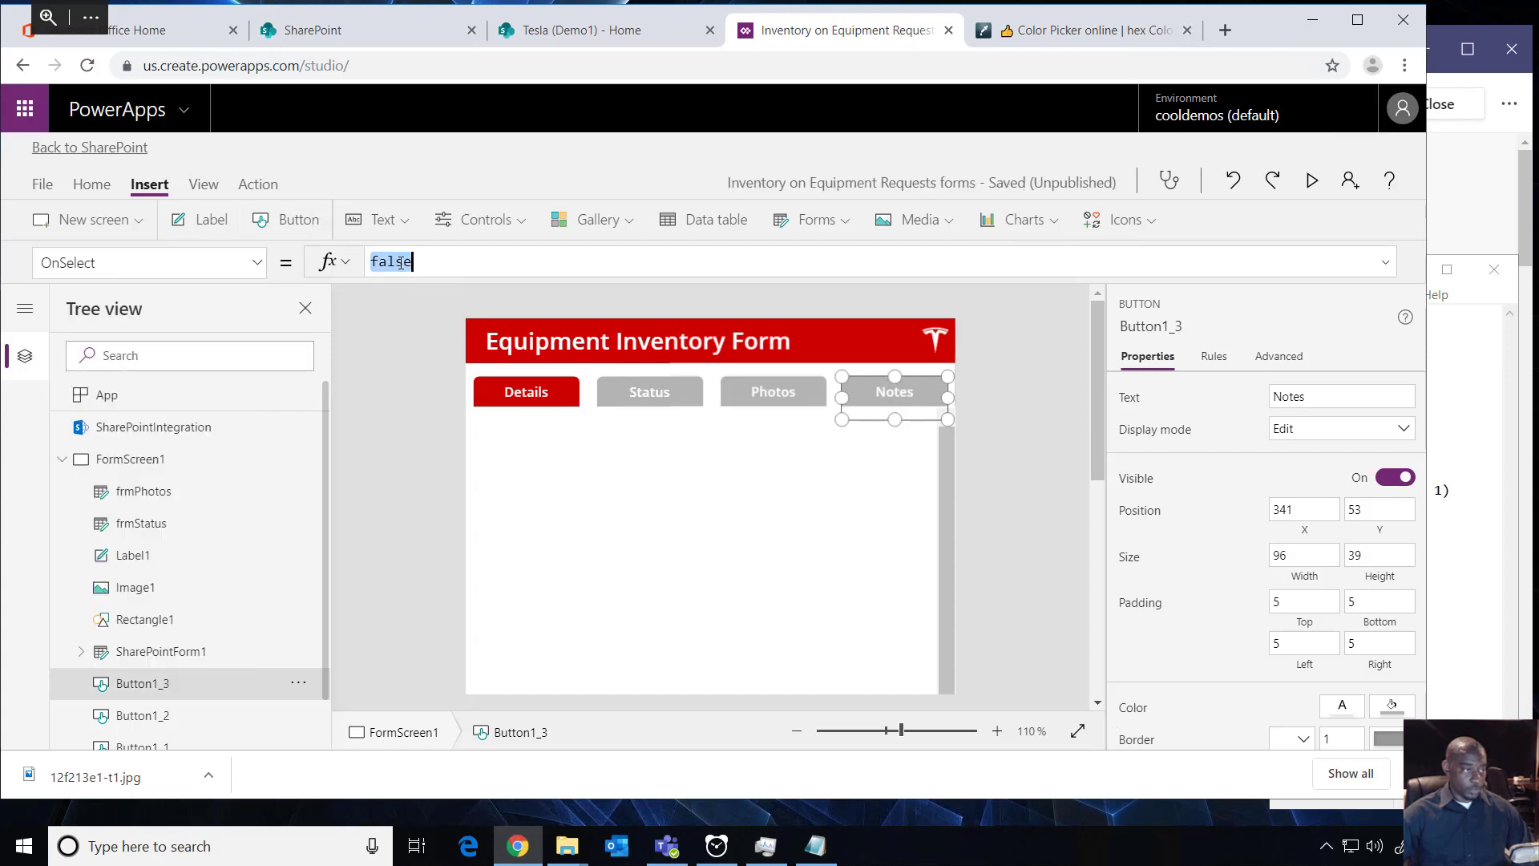
{"action": "type", "text": "Set(varDetails, true); Set(varStatus, false); Set(varPhotos, false); Set(varNotes, false)"}
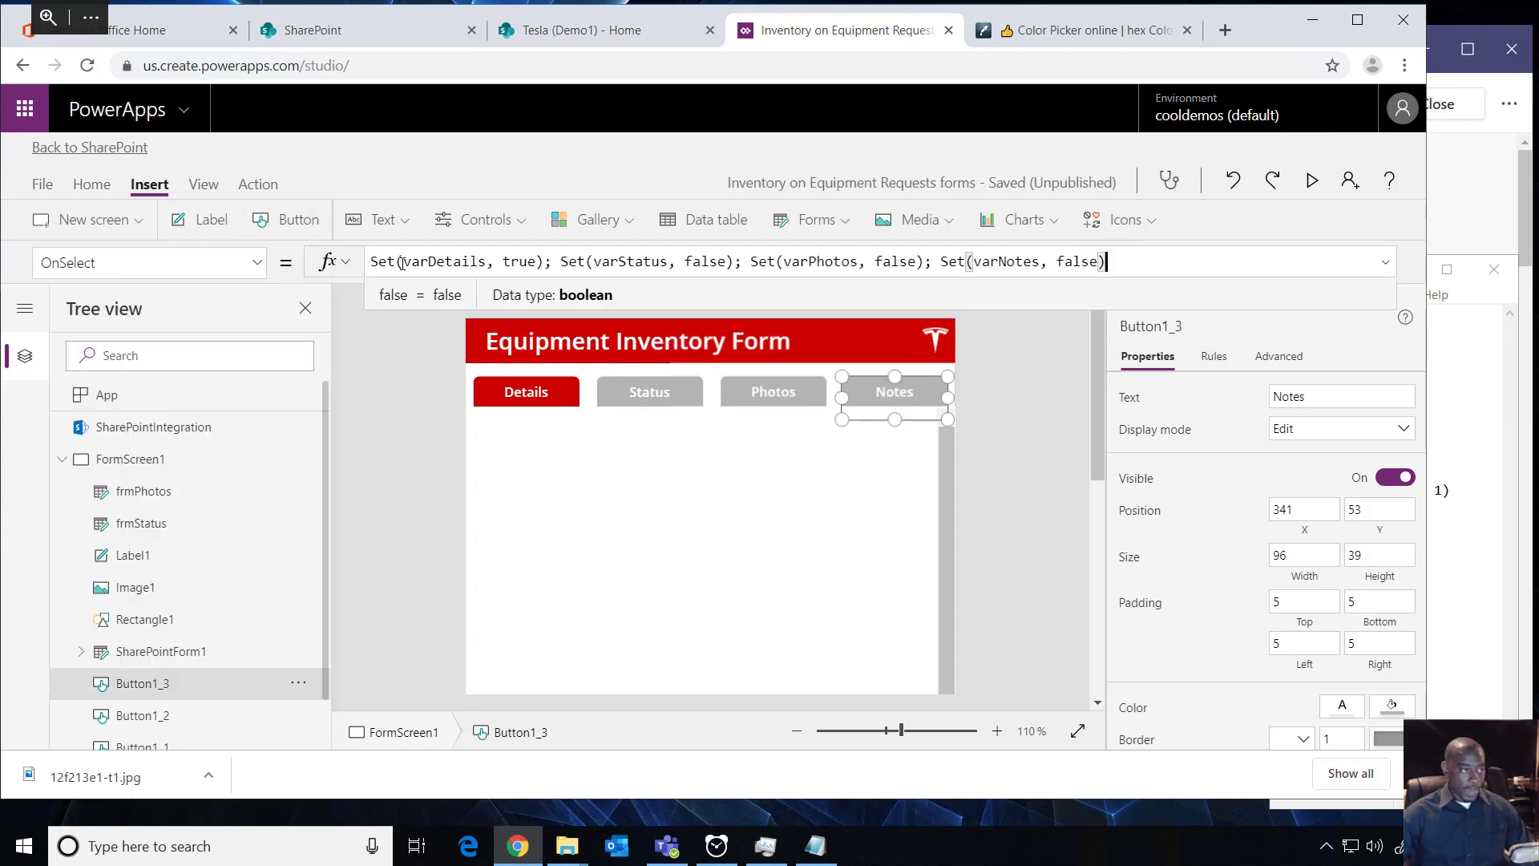
In the Notes button's OnSelect formula, set varNotes to true and varDetails to false.
{"action": "double_click", "coordinate": [1078, 265]}
{"action": "type", "text": "true"}
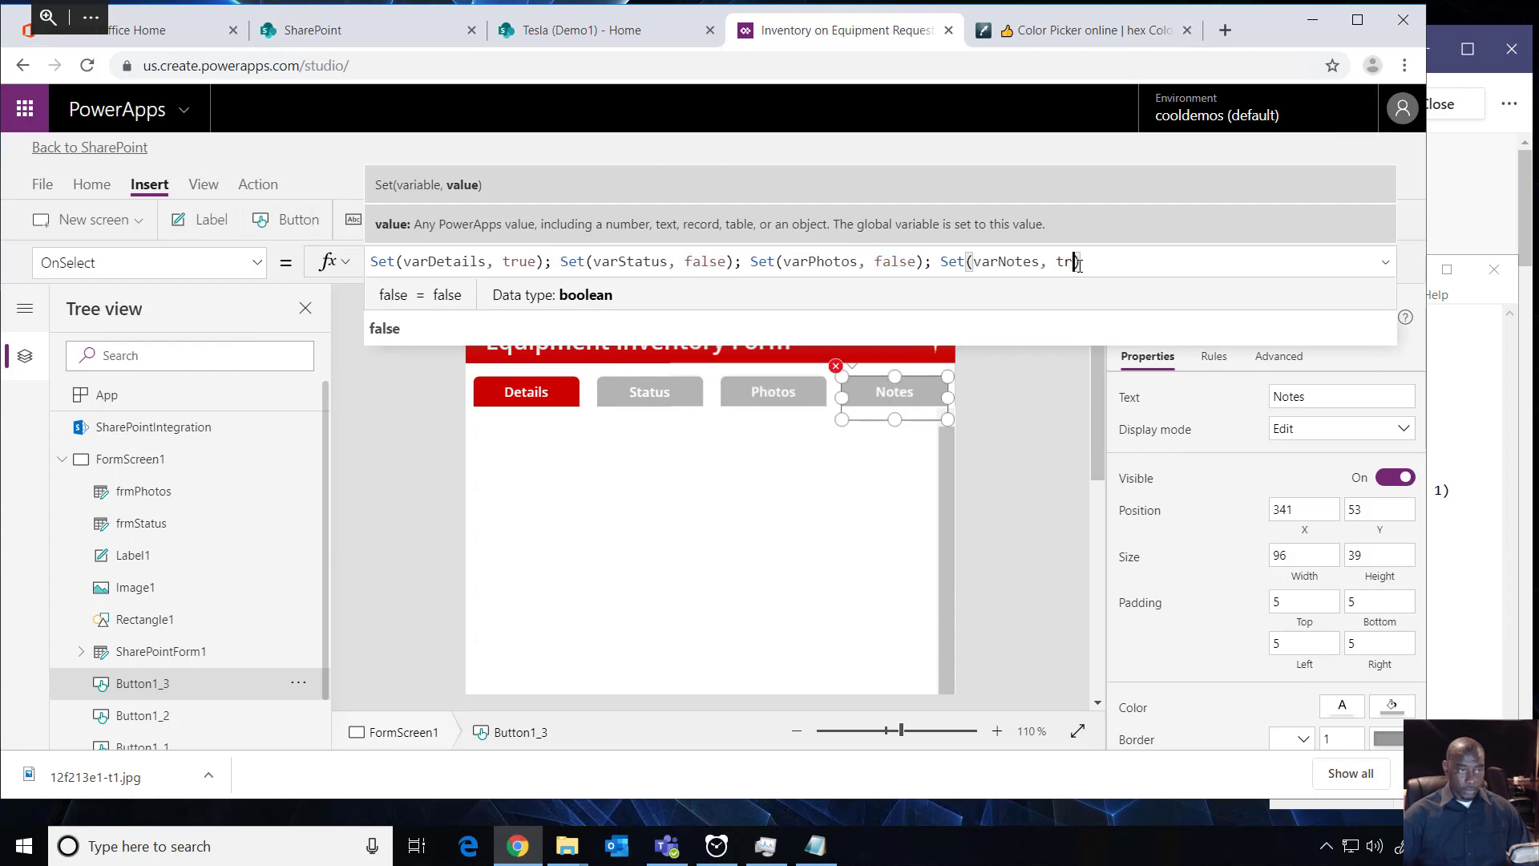
{"action": "double_click", "coordinate": [517, 261]}
{"action": "type", "text": "false"}
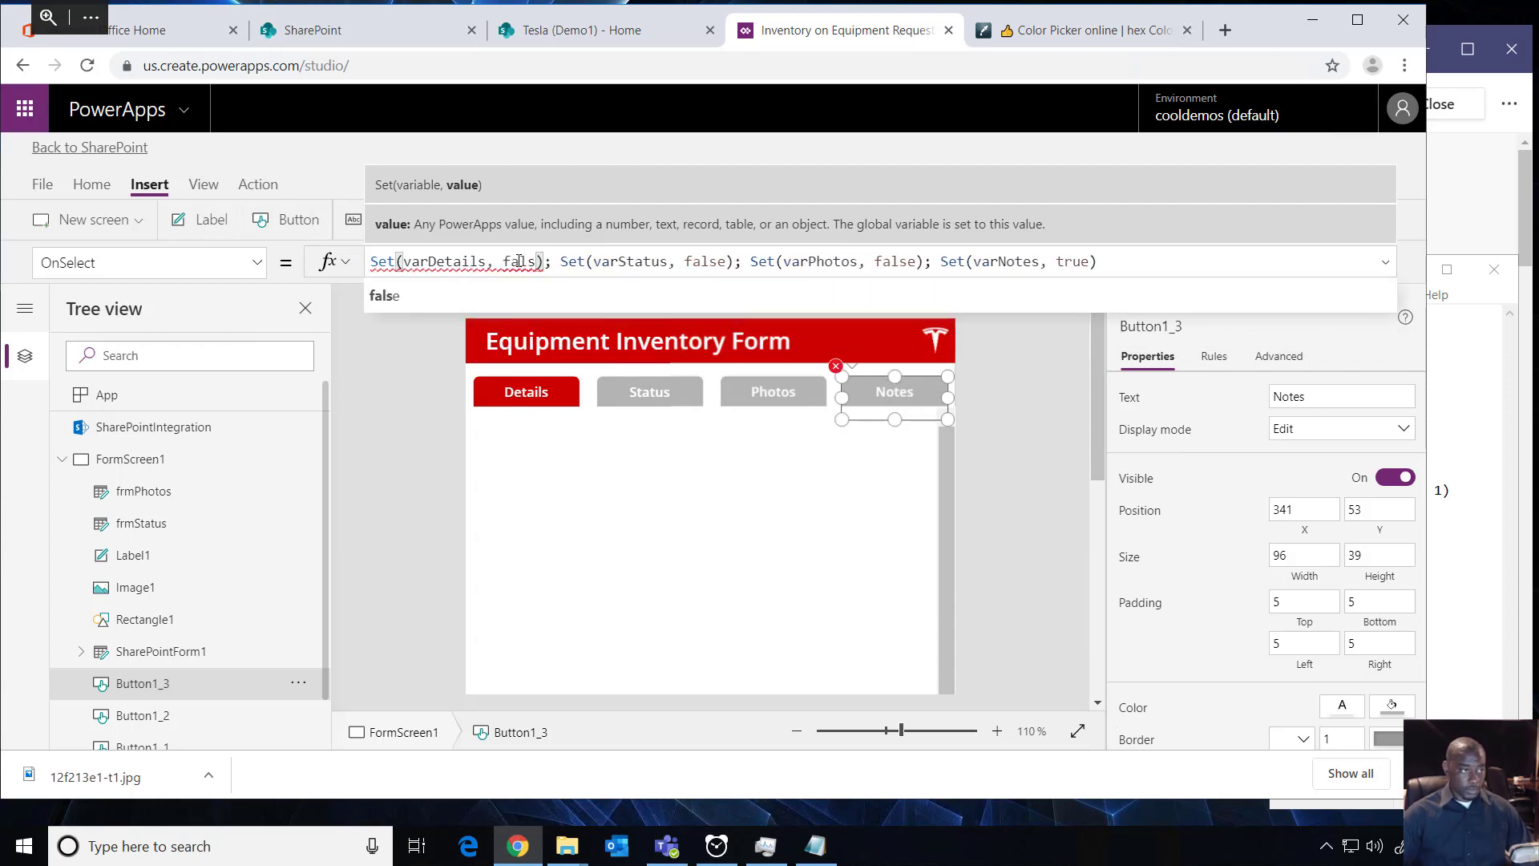
{"action": "left_click", "coordinate": [1196, 258]}
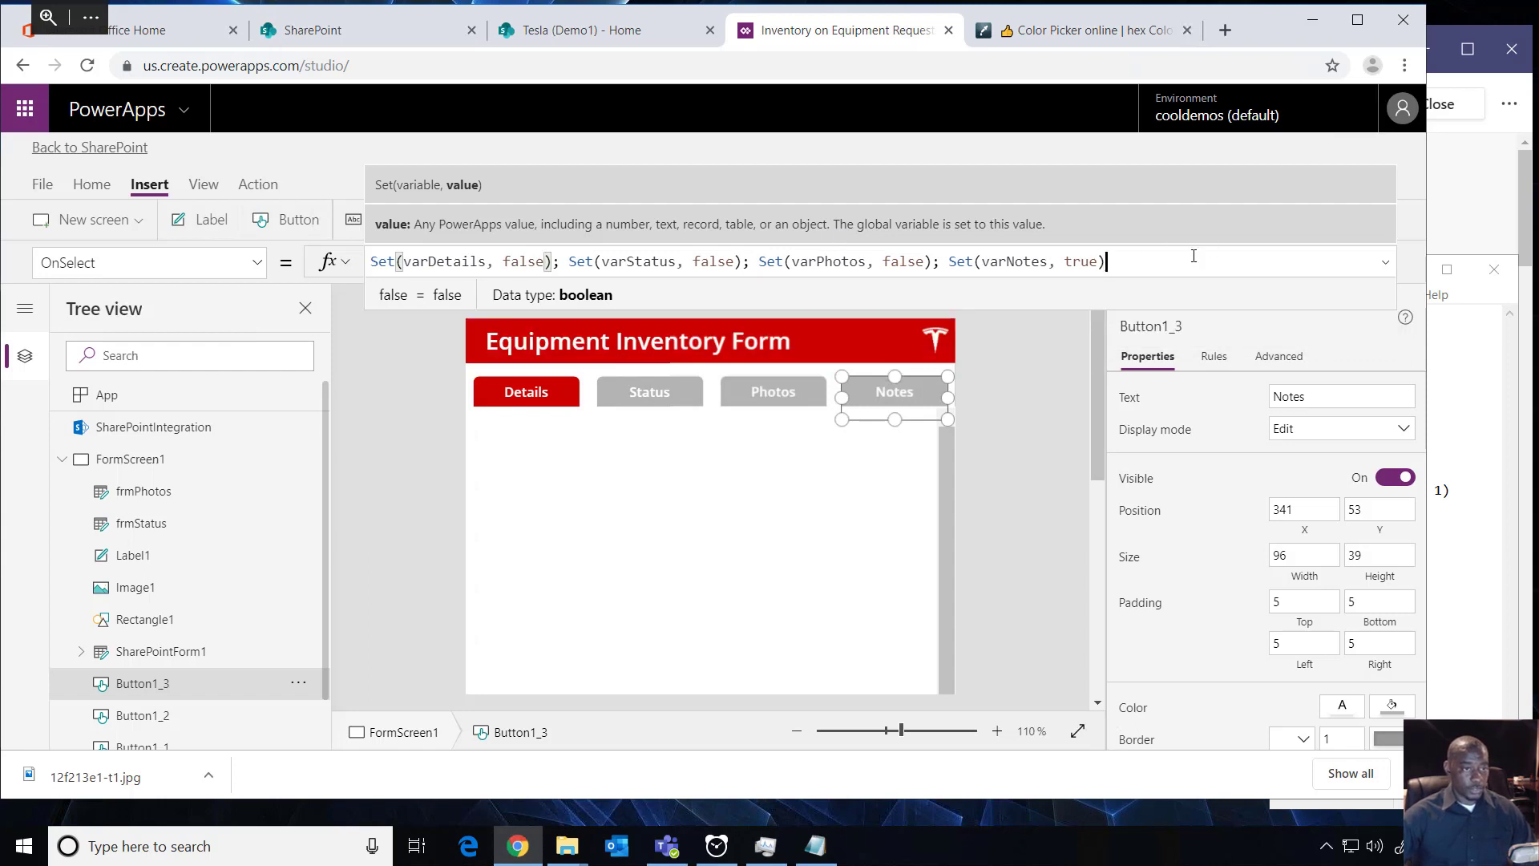
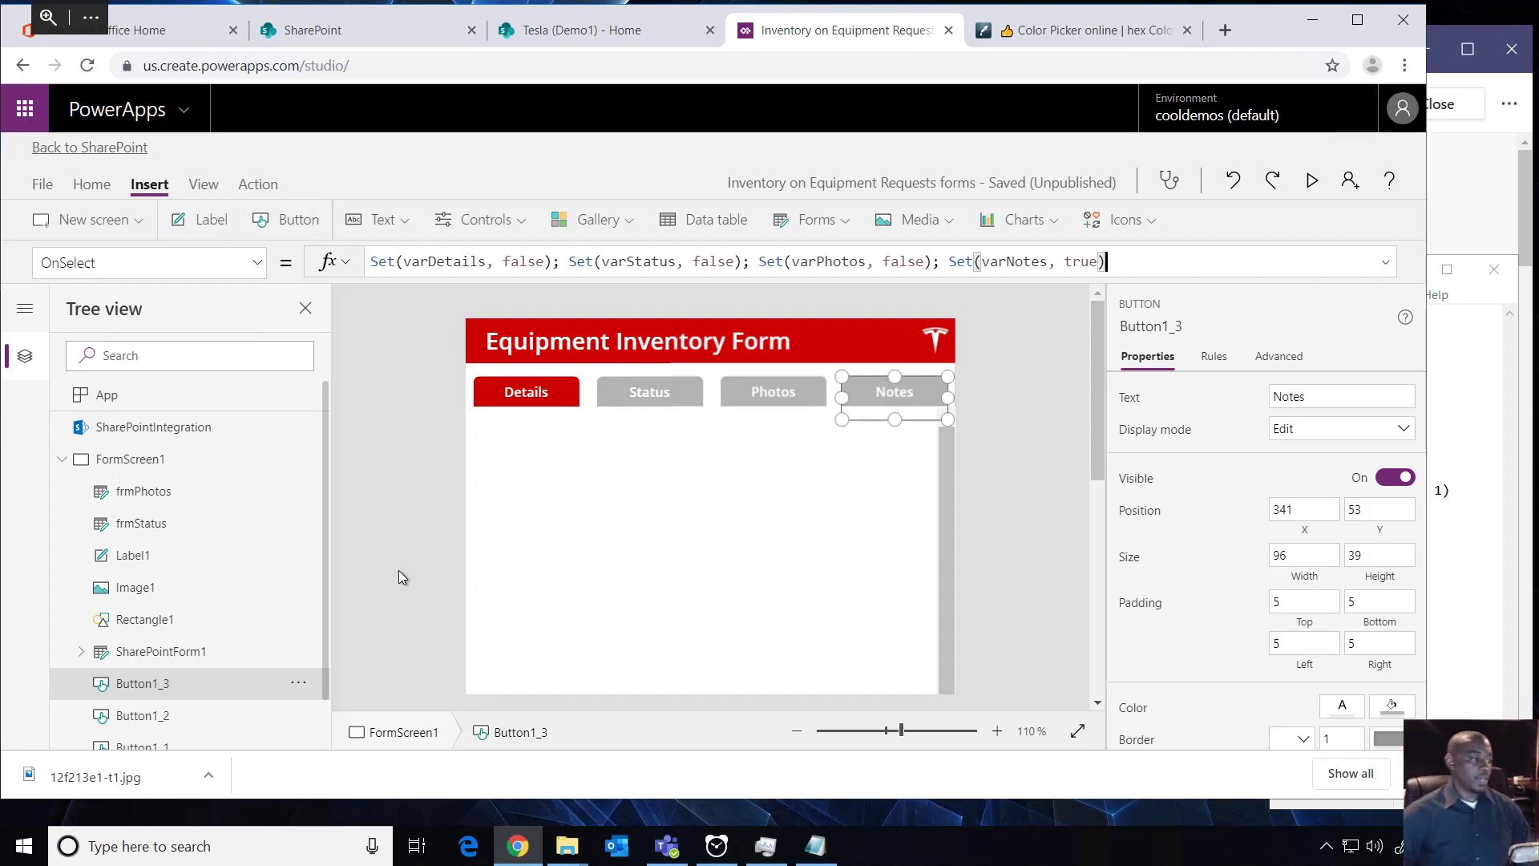
Set SharePointForm1's Visible property to varDetails.
{"action": "left_click", "coordinate": [191, 664]}
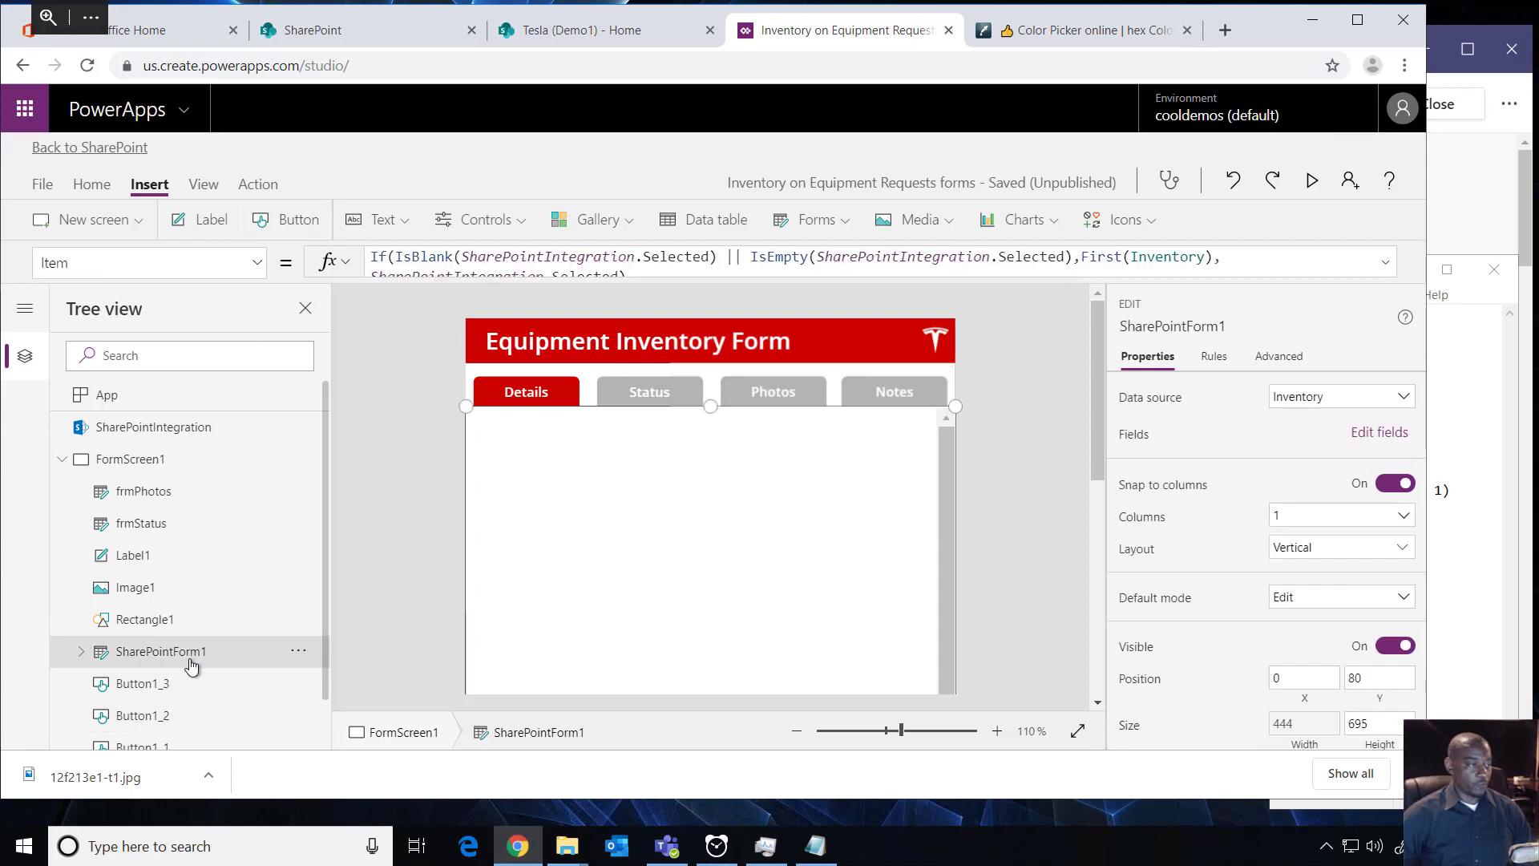
{"action": "left_click", "coordinate": [257, 265]}
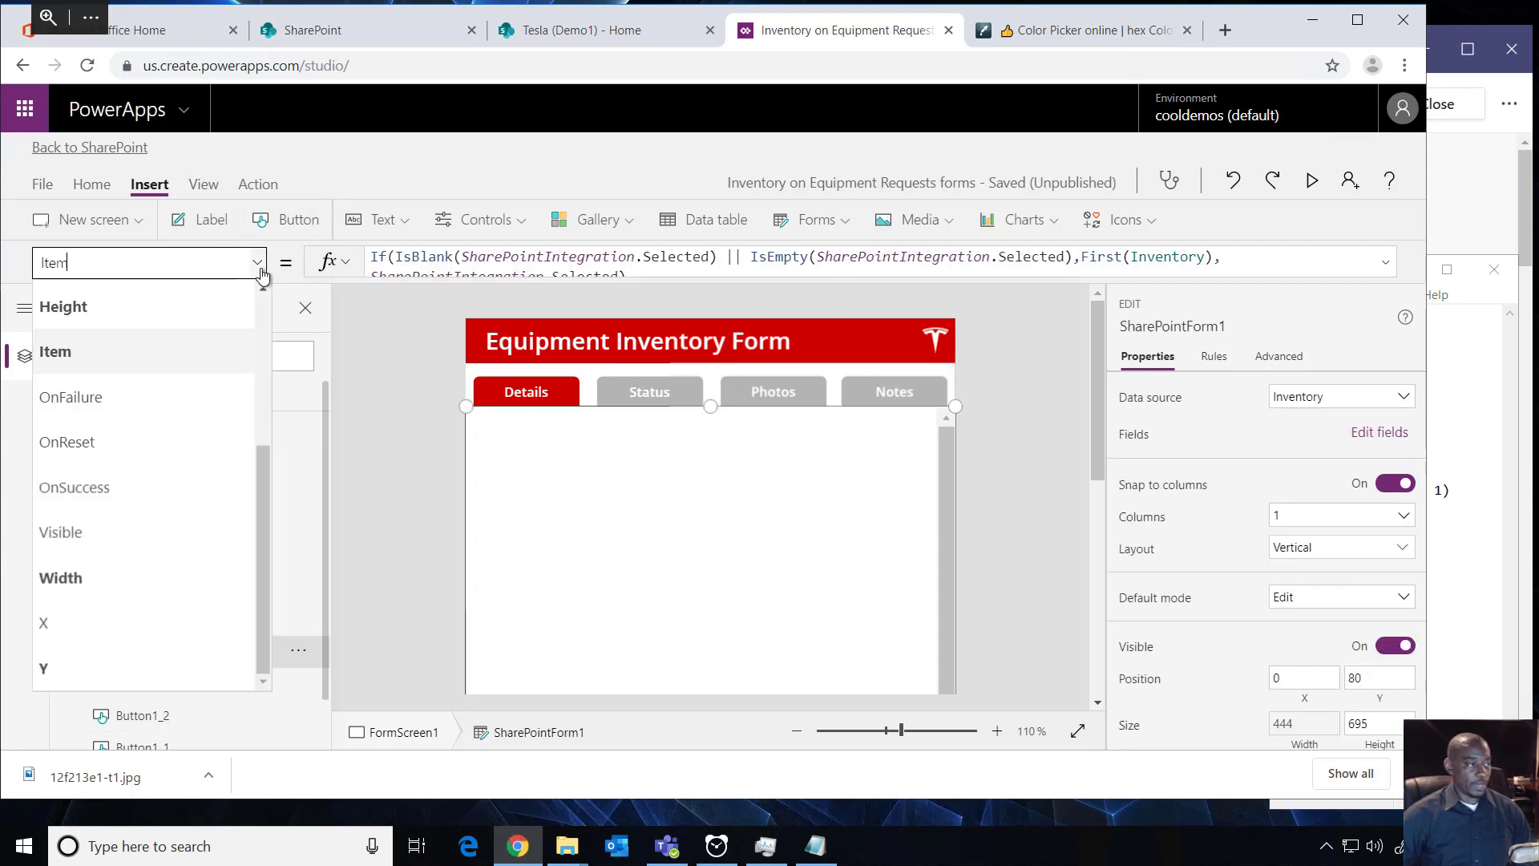
{"action": "left_click", "coordinate": [145, 532]}
{"action": "double_click", "coordinate": [394, 273]}
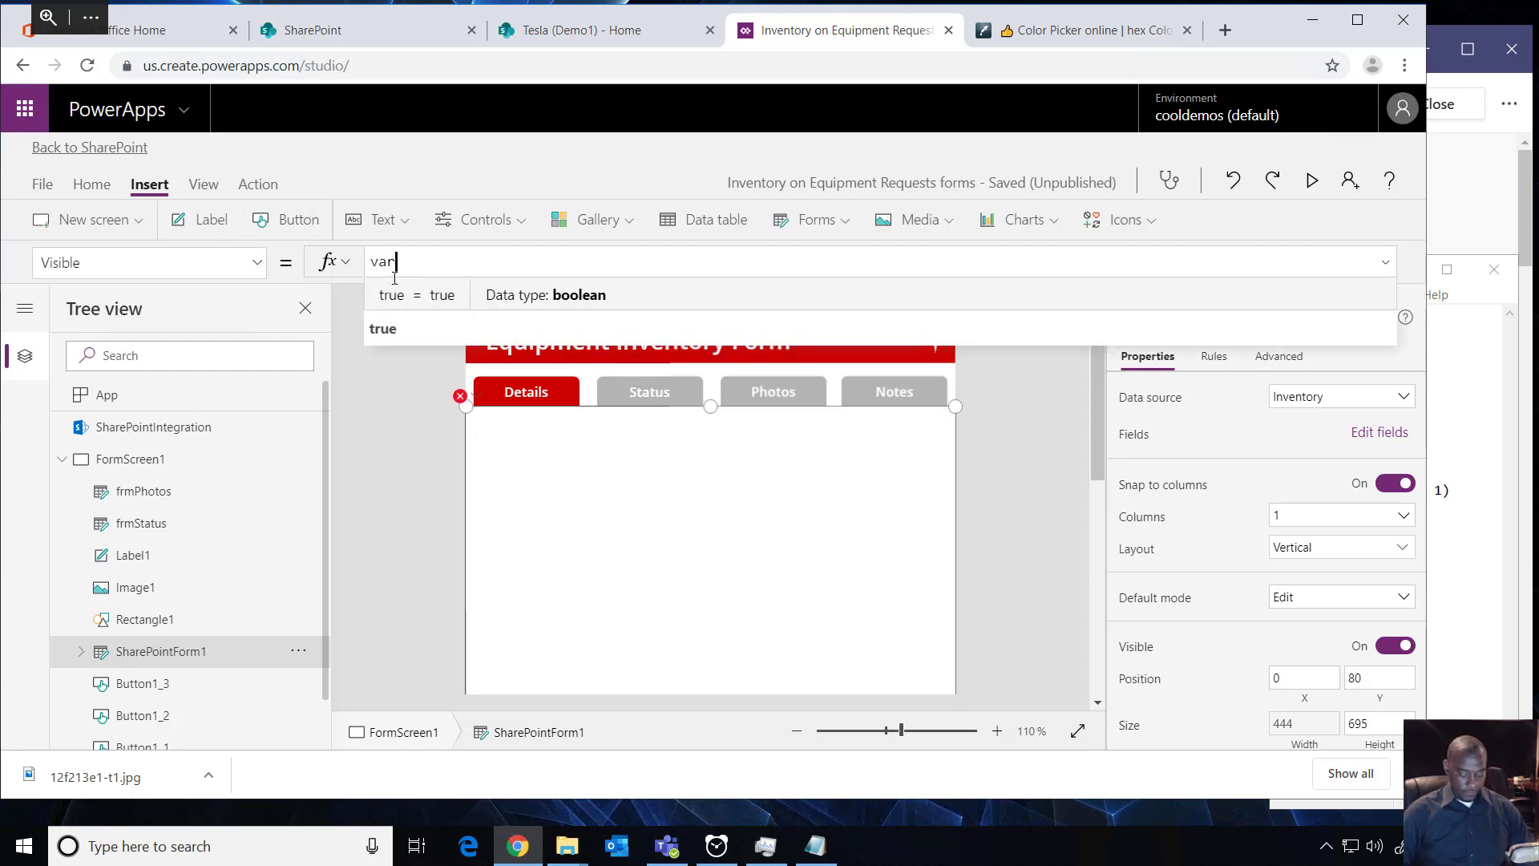
{"action": "type", "text": "varDetails"}
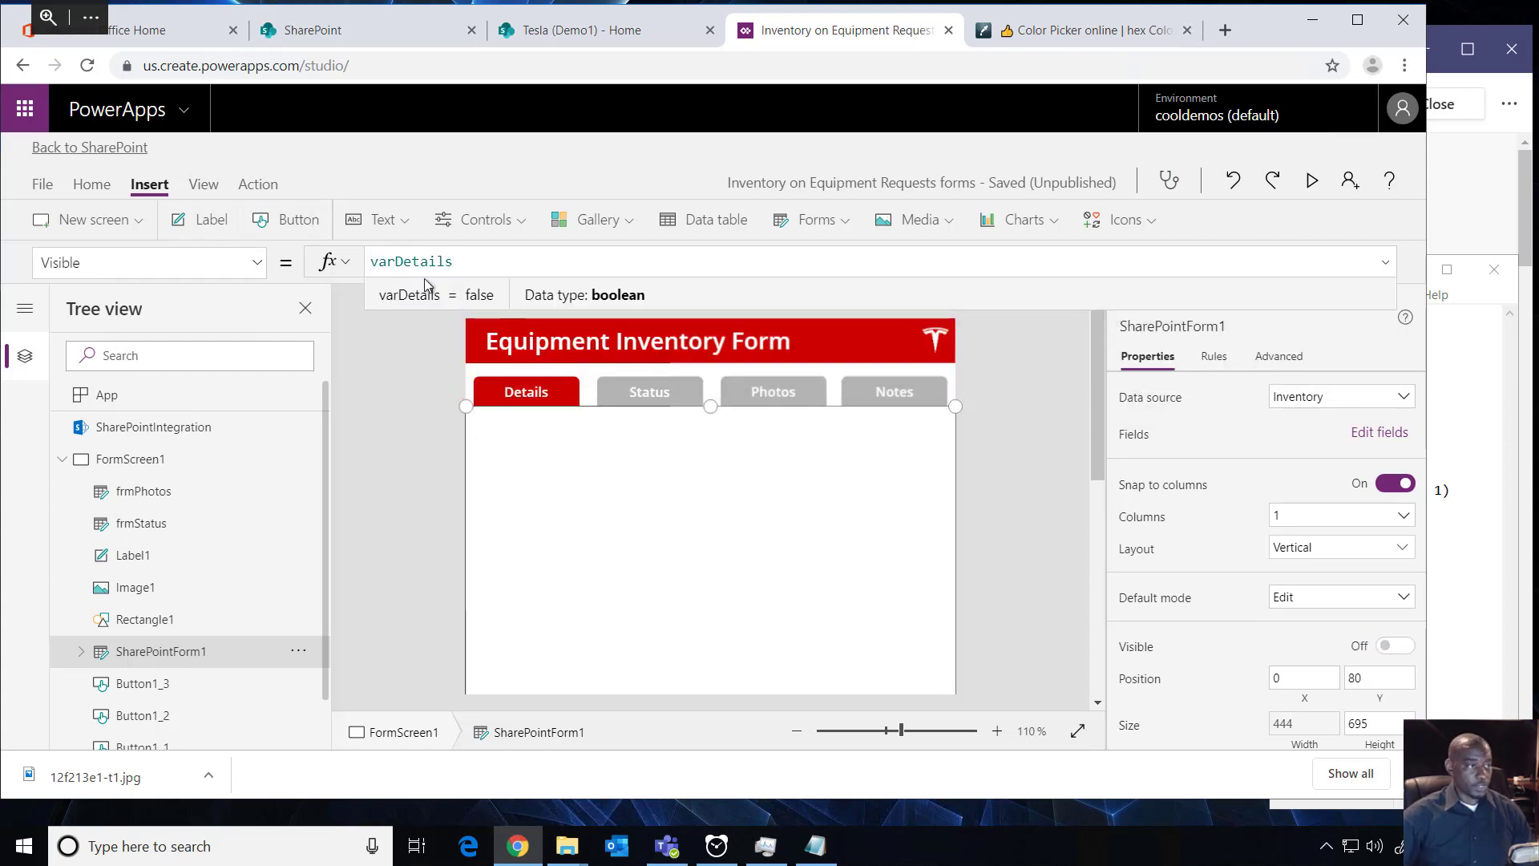
{"action": "left_click", "coordinate": [397, 368]}
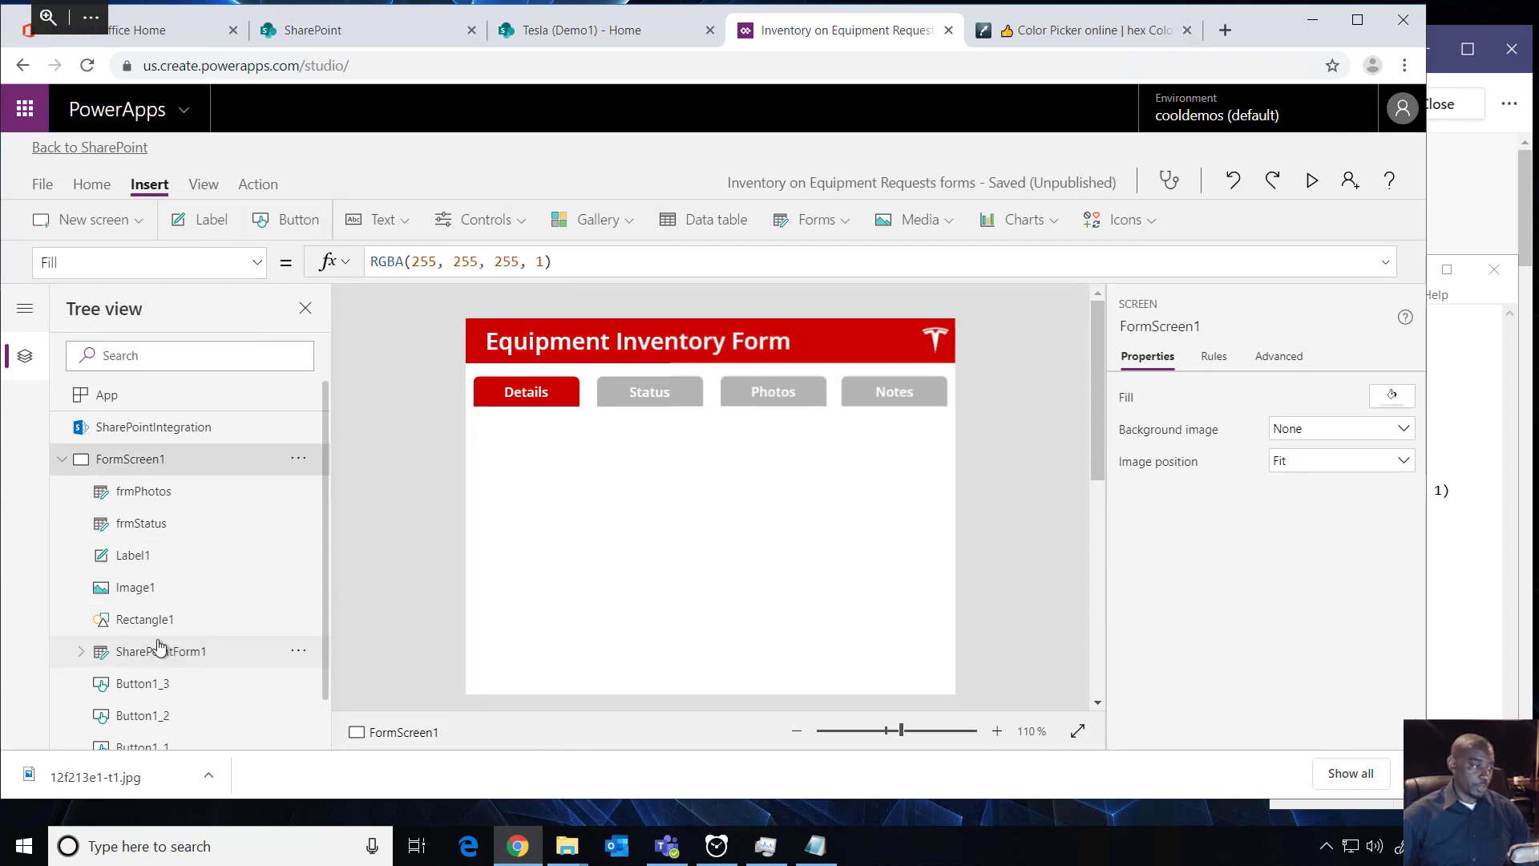
Set frmStatus's Visible property to varStatus.
{"action": "left_click", "coordinate": [163, 534]}
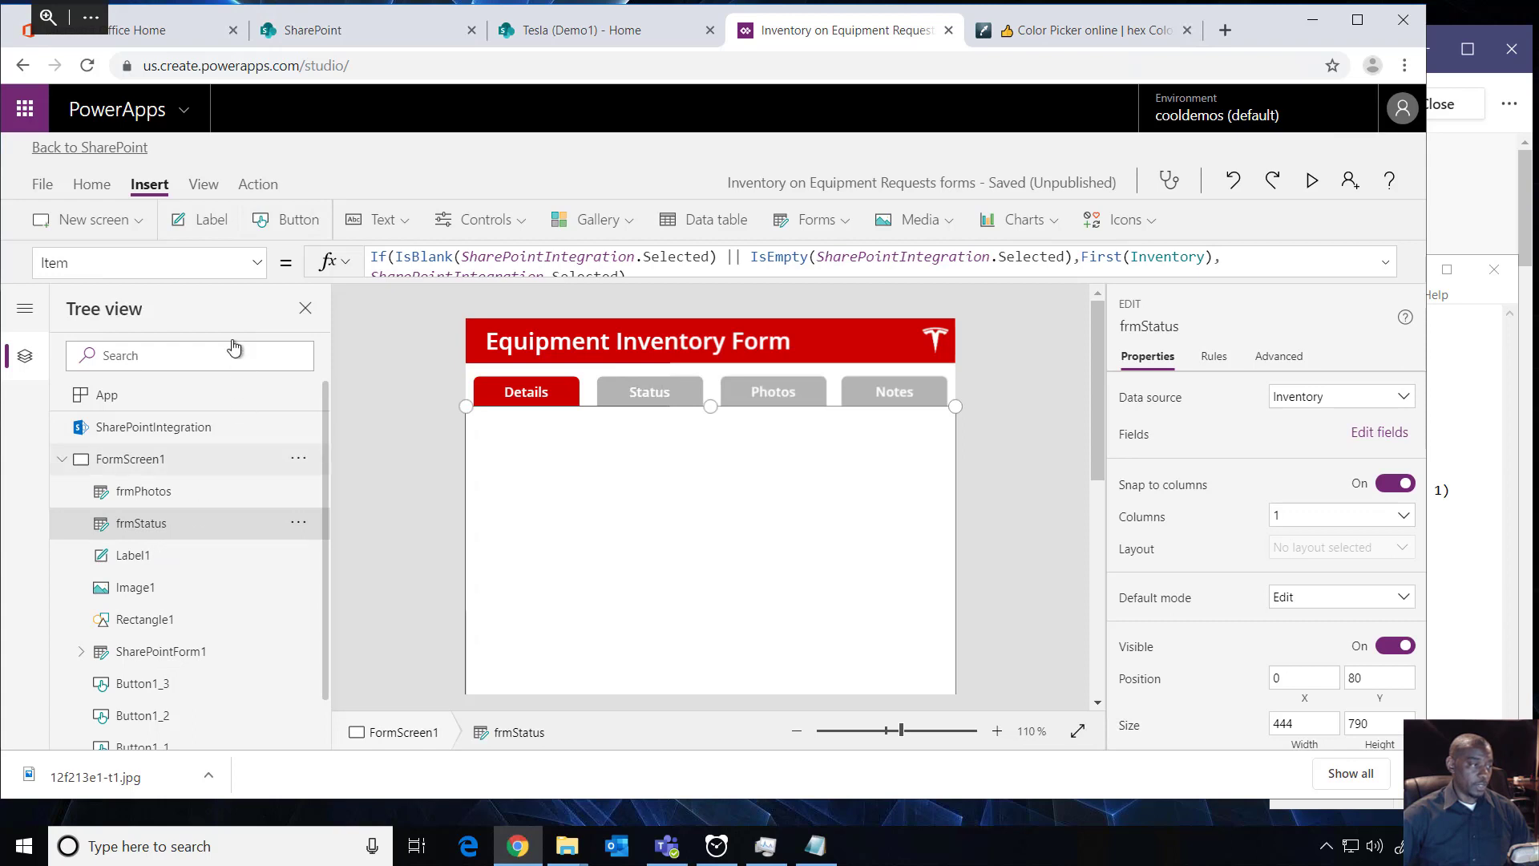
{"action": "left_click", "coordinate": [257, 263]}
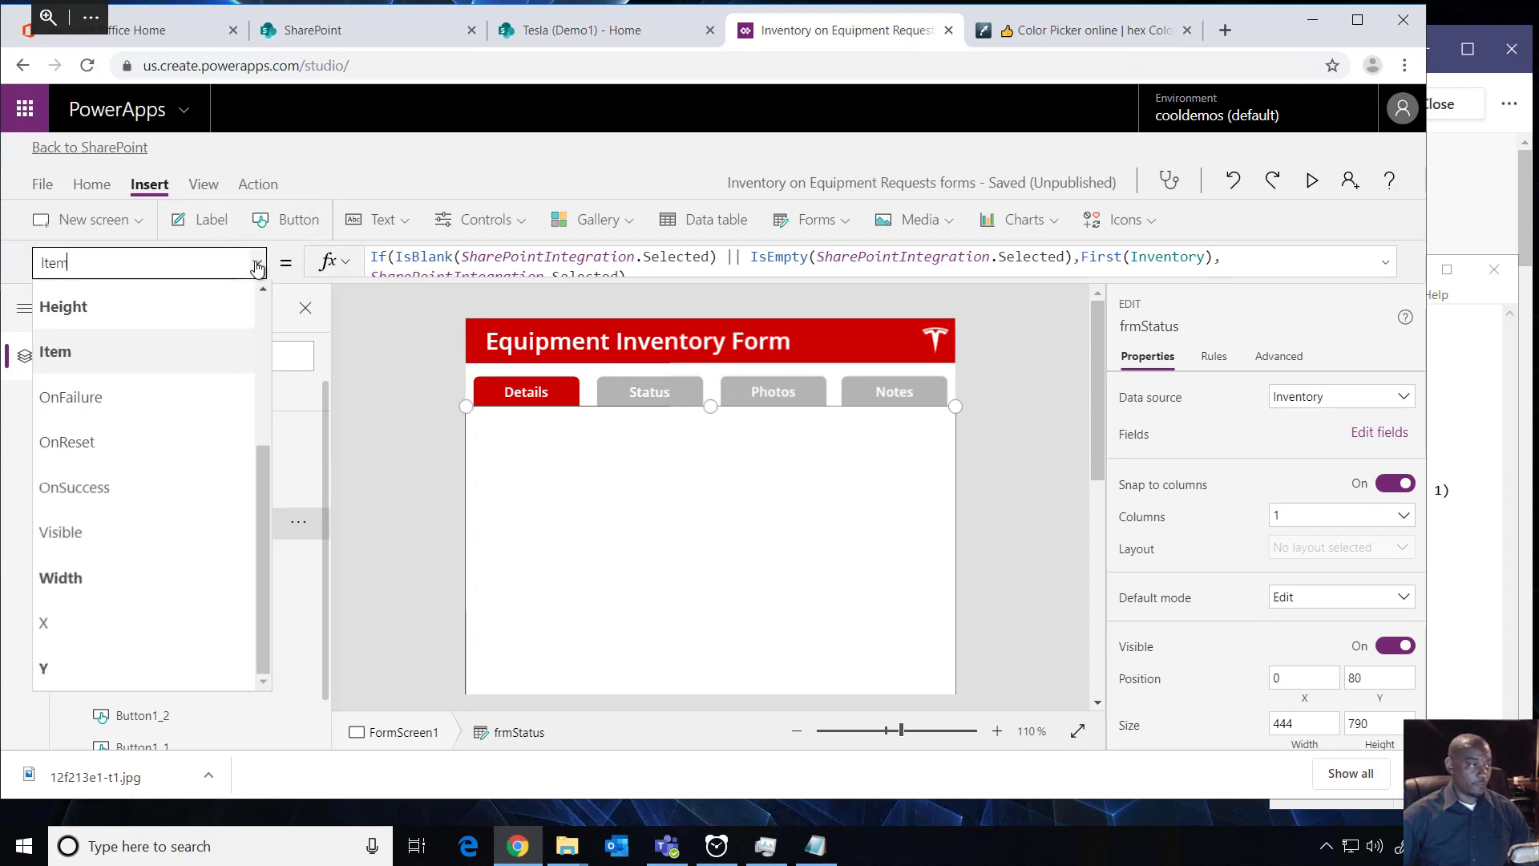
{"action": "left_click", "coordinate": [122, 530]}
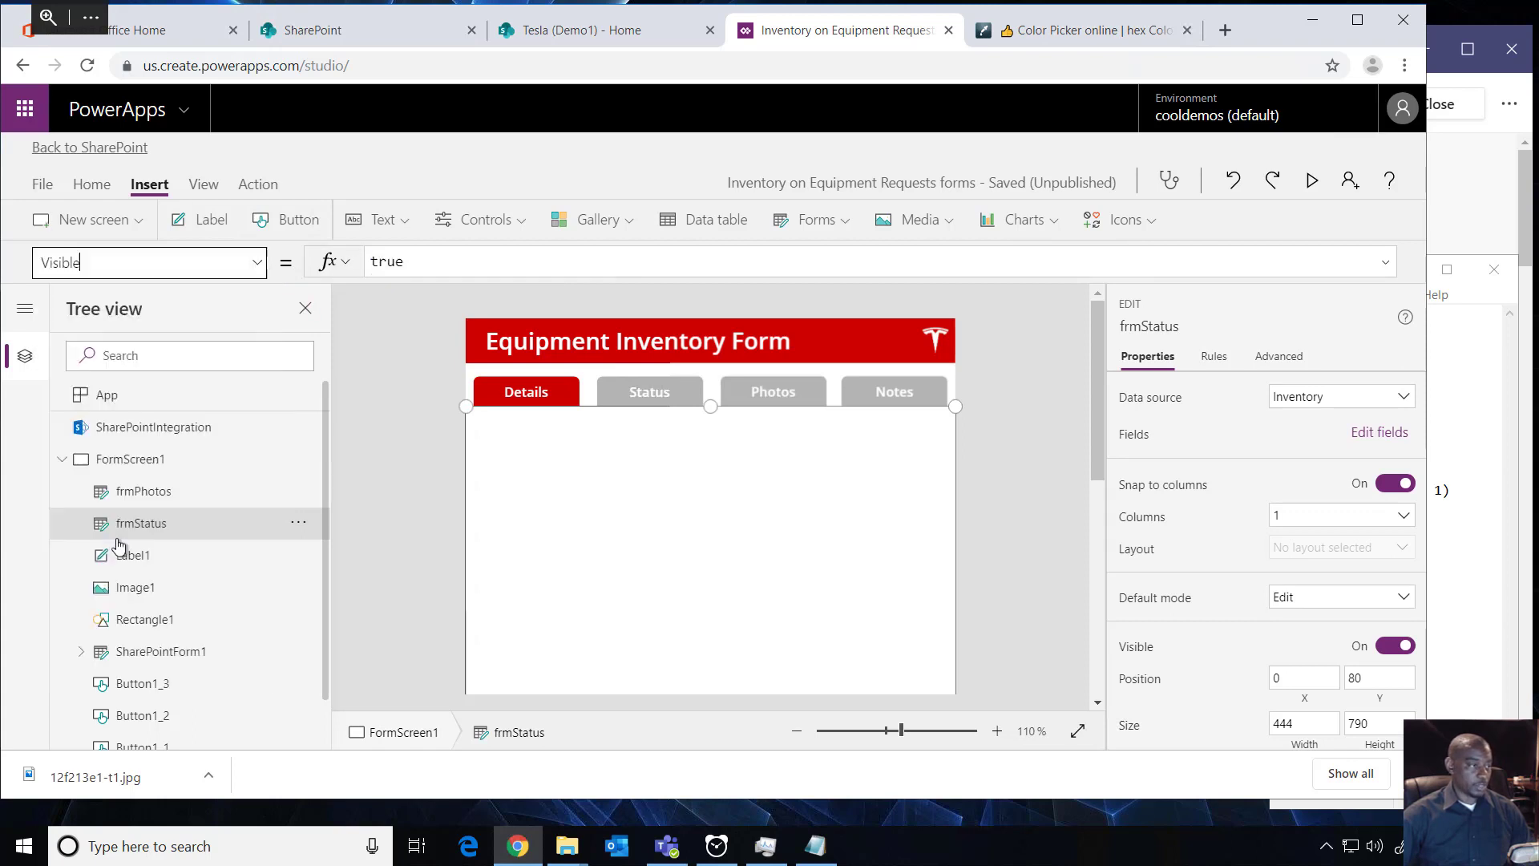
{"action": "double_click", "coordinate": [387, 262]}
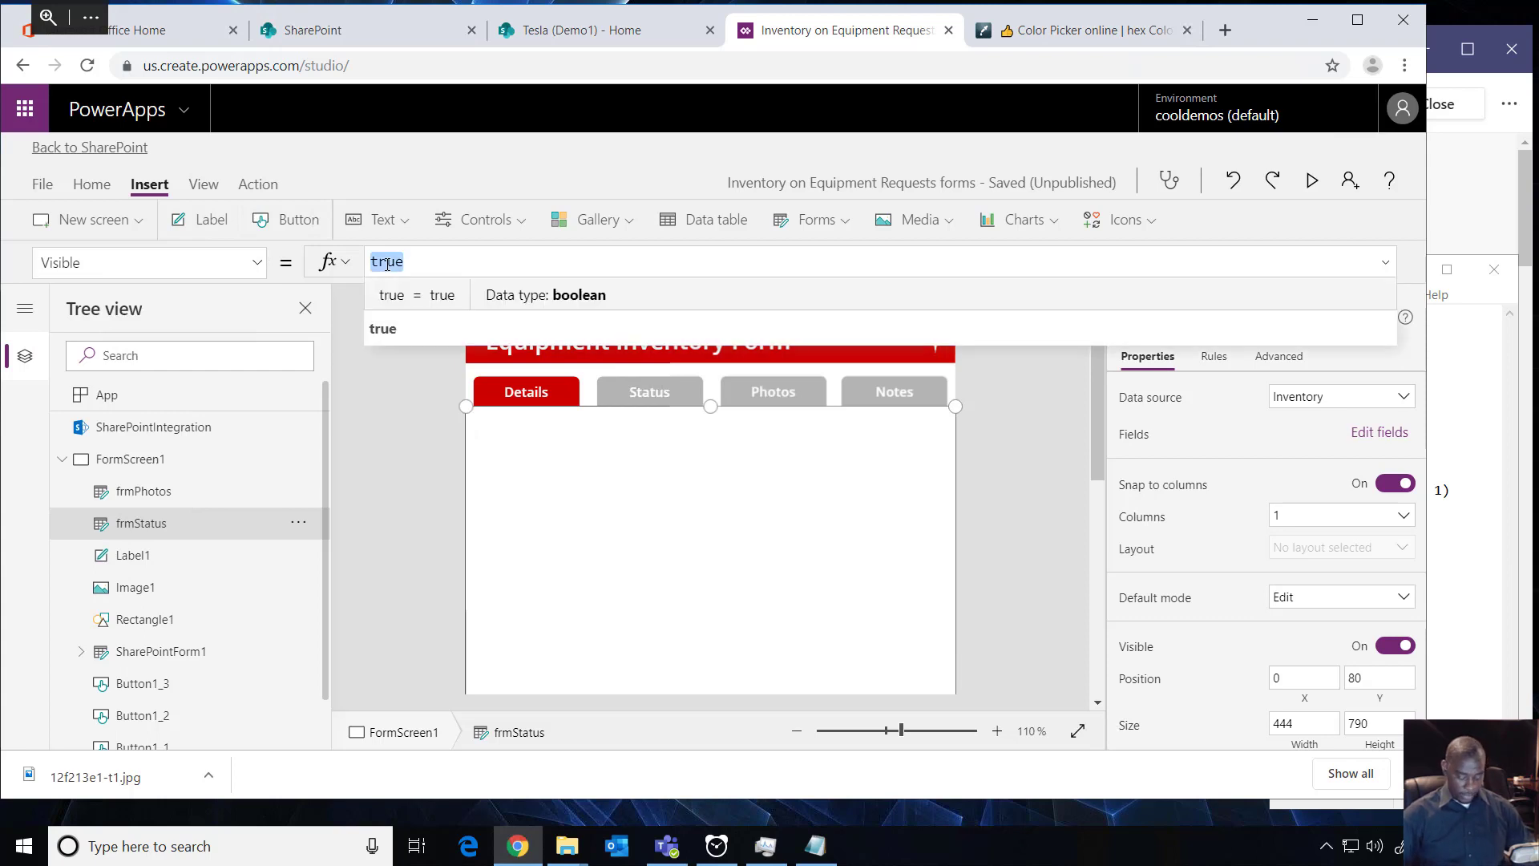
{"action": "type", "text": "var"}
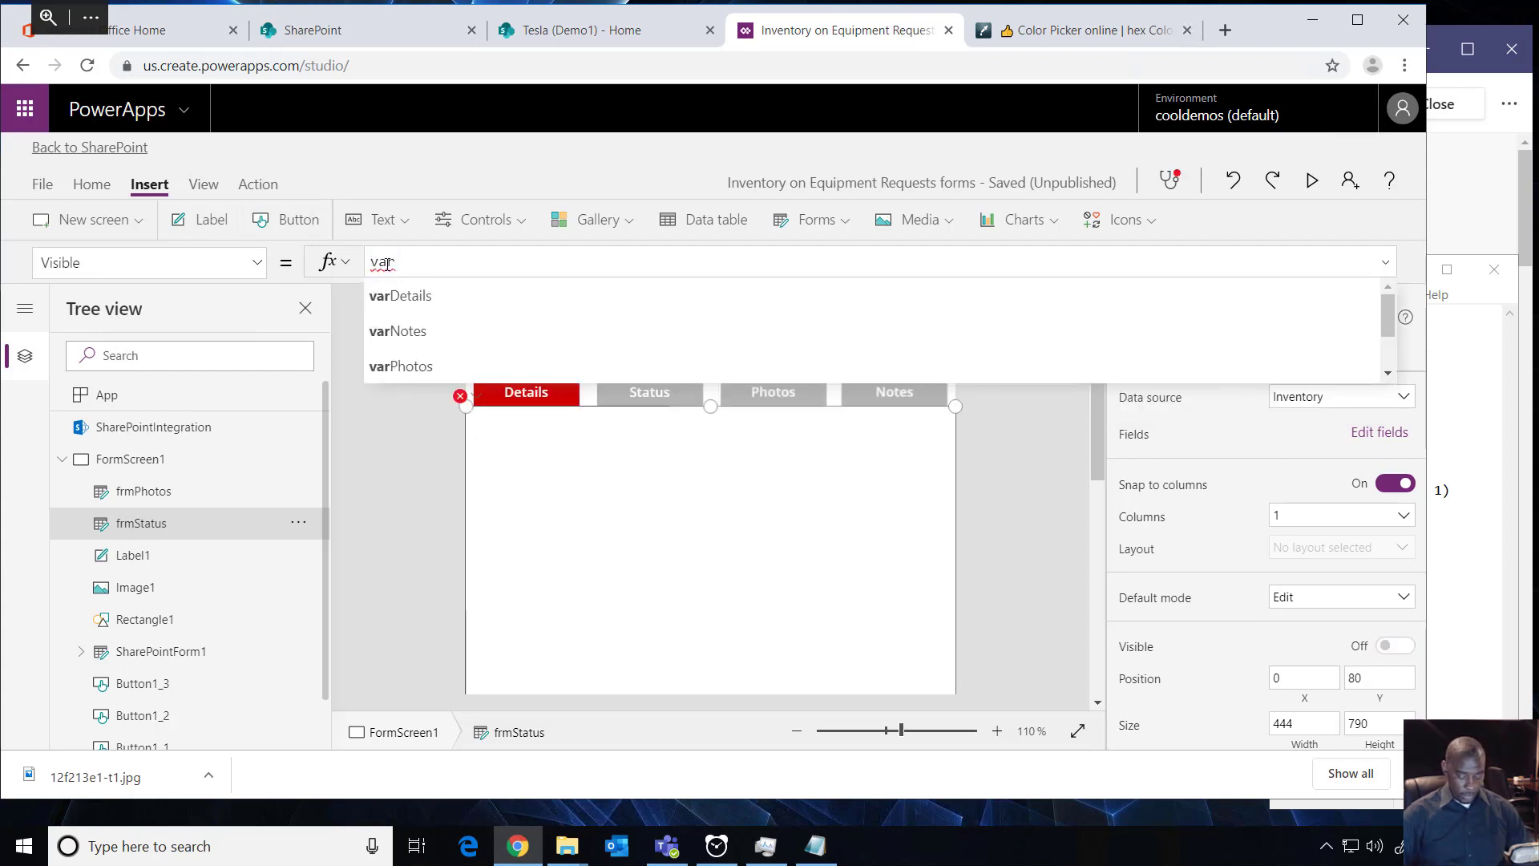
{"action": "type", "text": "st"}
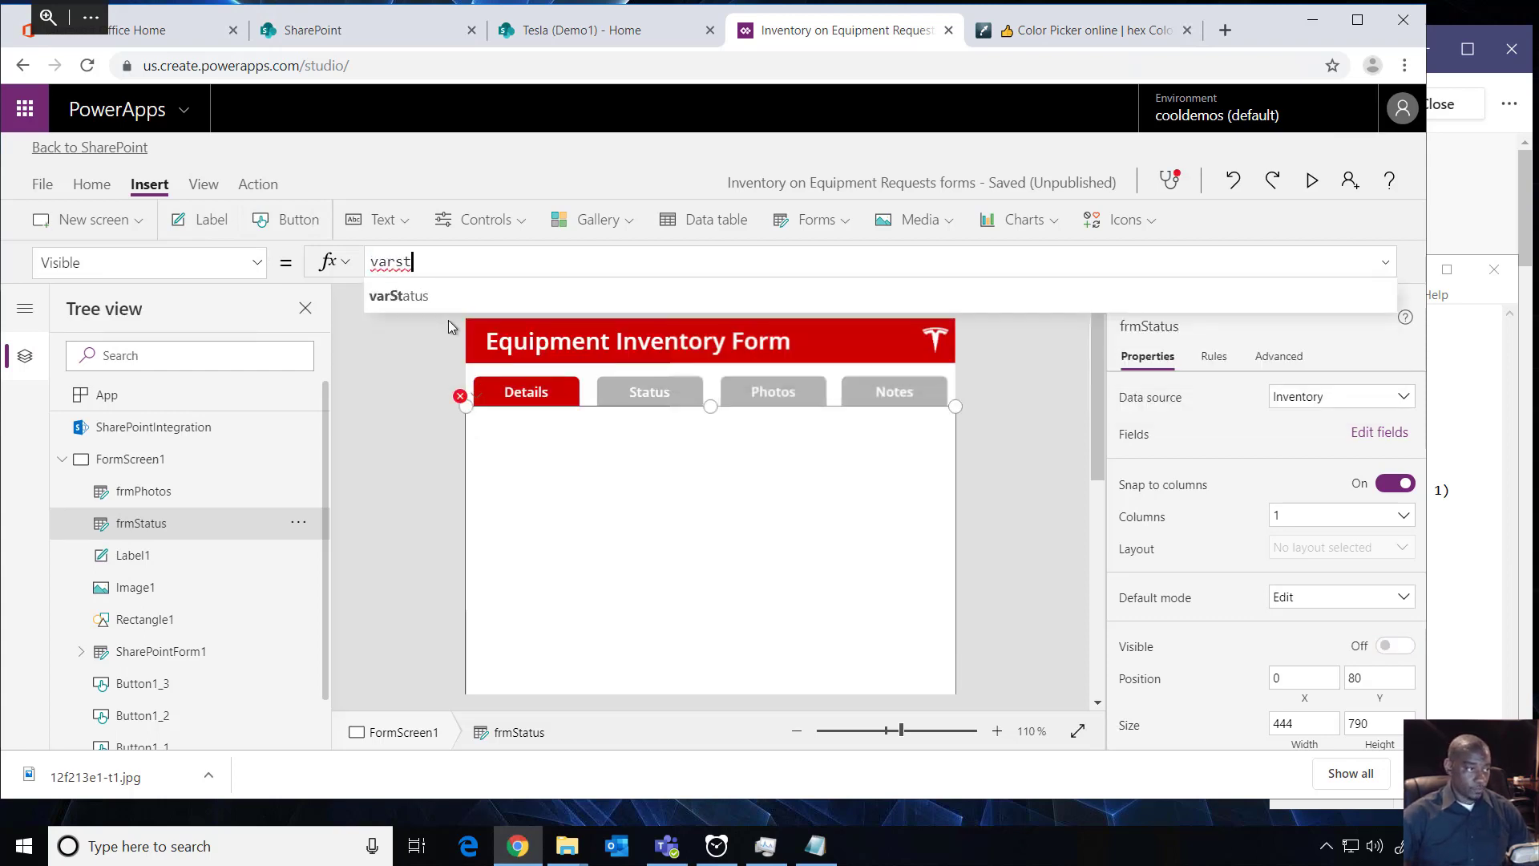
{"action": "left_click", "coordinate": [436, 293]}
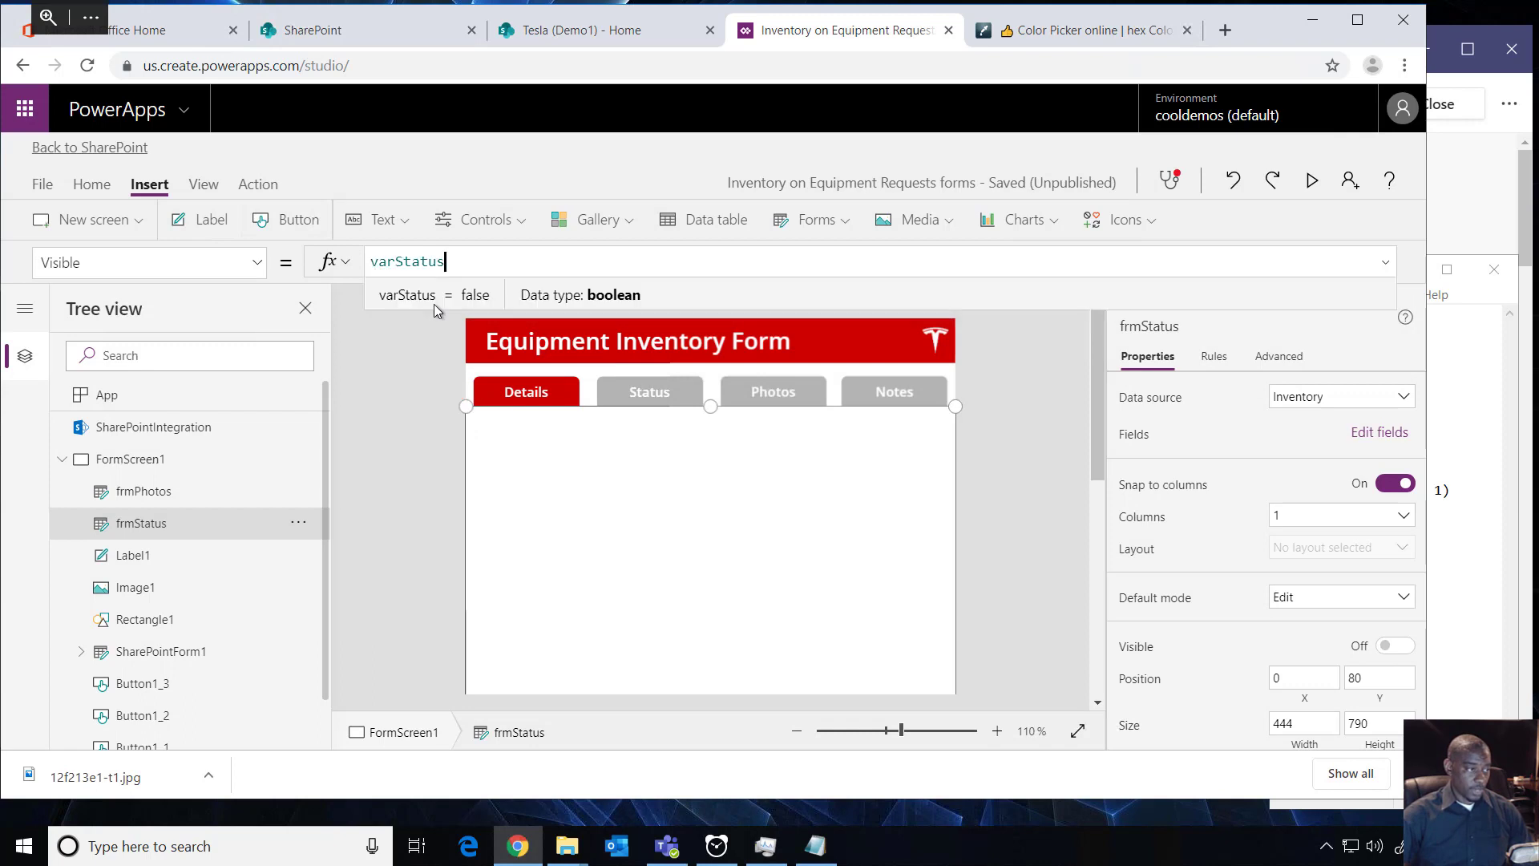
Set frmPhotos's Visible property to varPhotos.
{"action": "left_click", "coordinate": [168, 493]}
{"action": "left_click", "coordinate": [257, 262]}
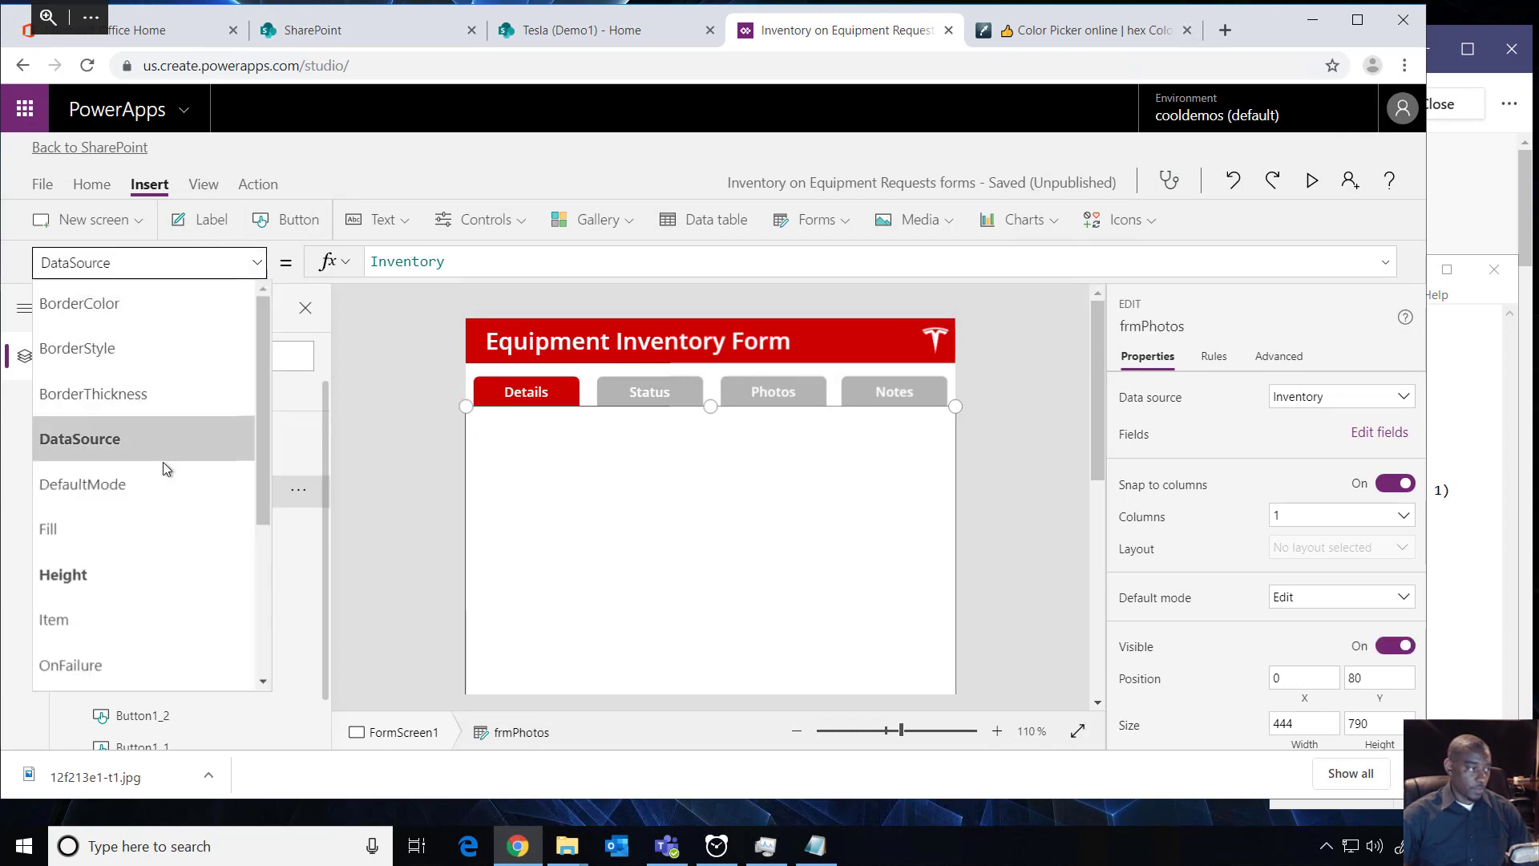
{"action": "scroll", "coordinate": [122, 609], "scroll_direction": "down", "scroll_amount": 2}
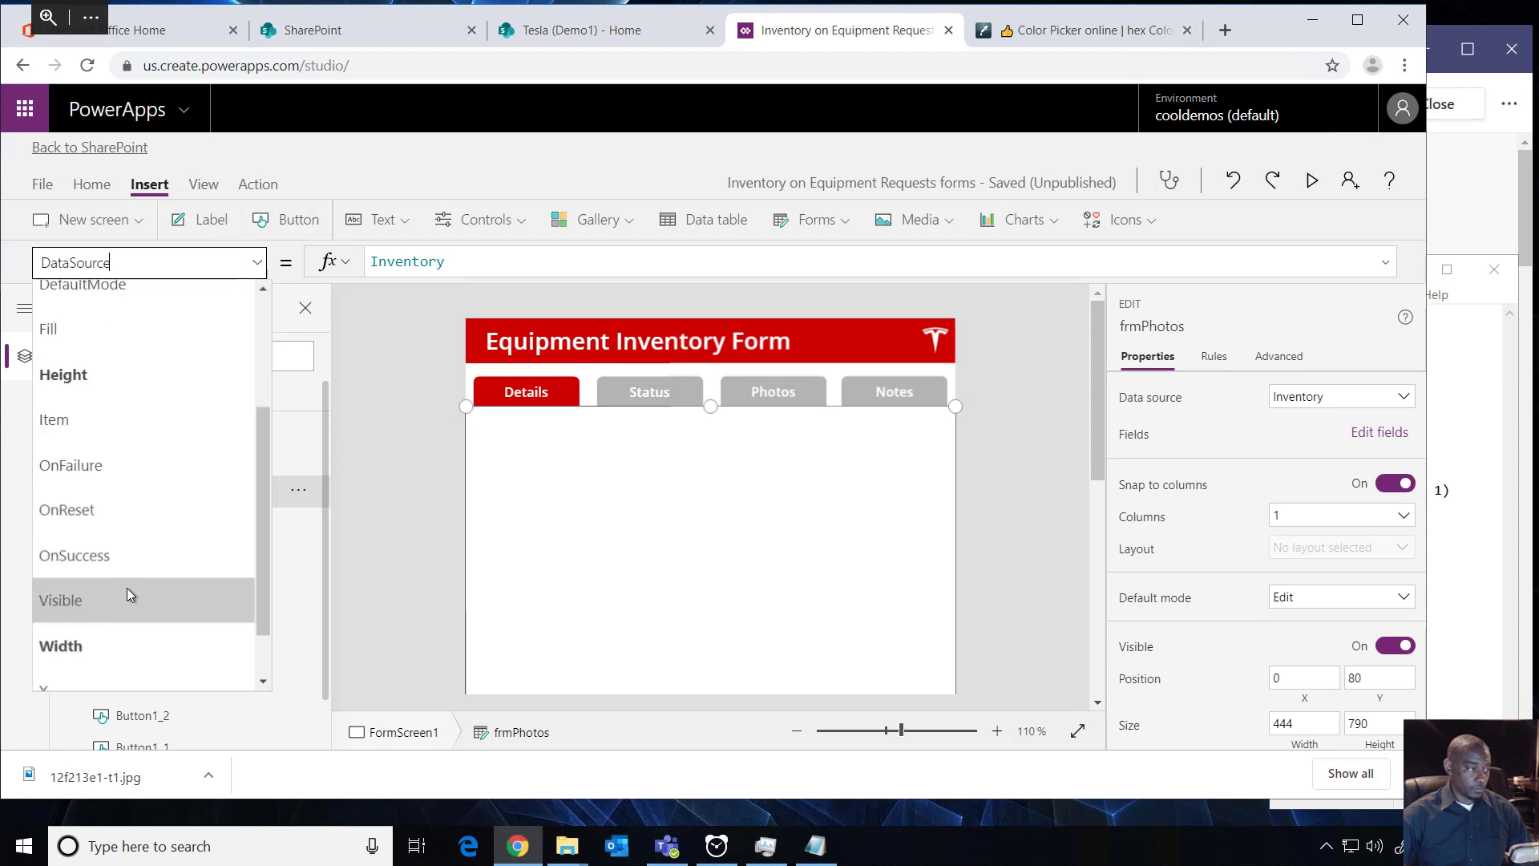
{"action": "left_click", "coordinate": [126, 596]}
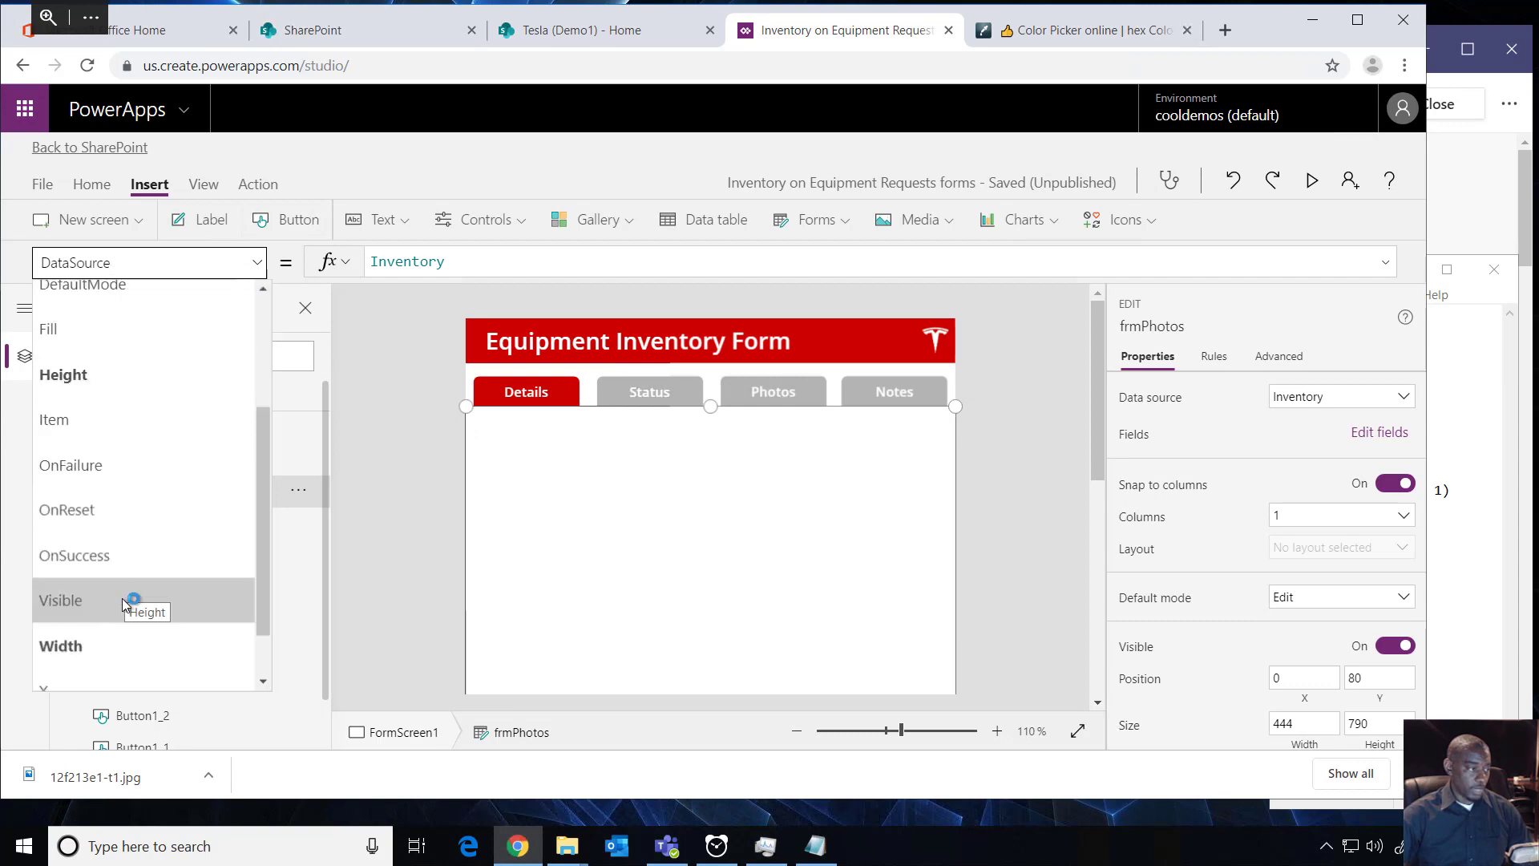
{"action": "double_click", "coordinate": [382, 263]}
{"action": "type", "text": "varphot"}
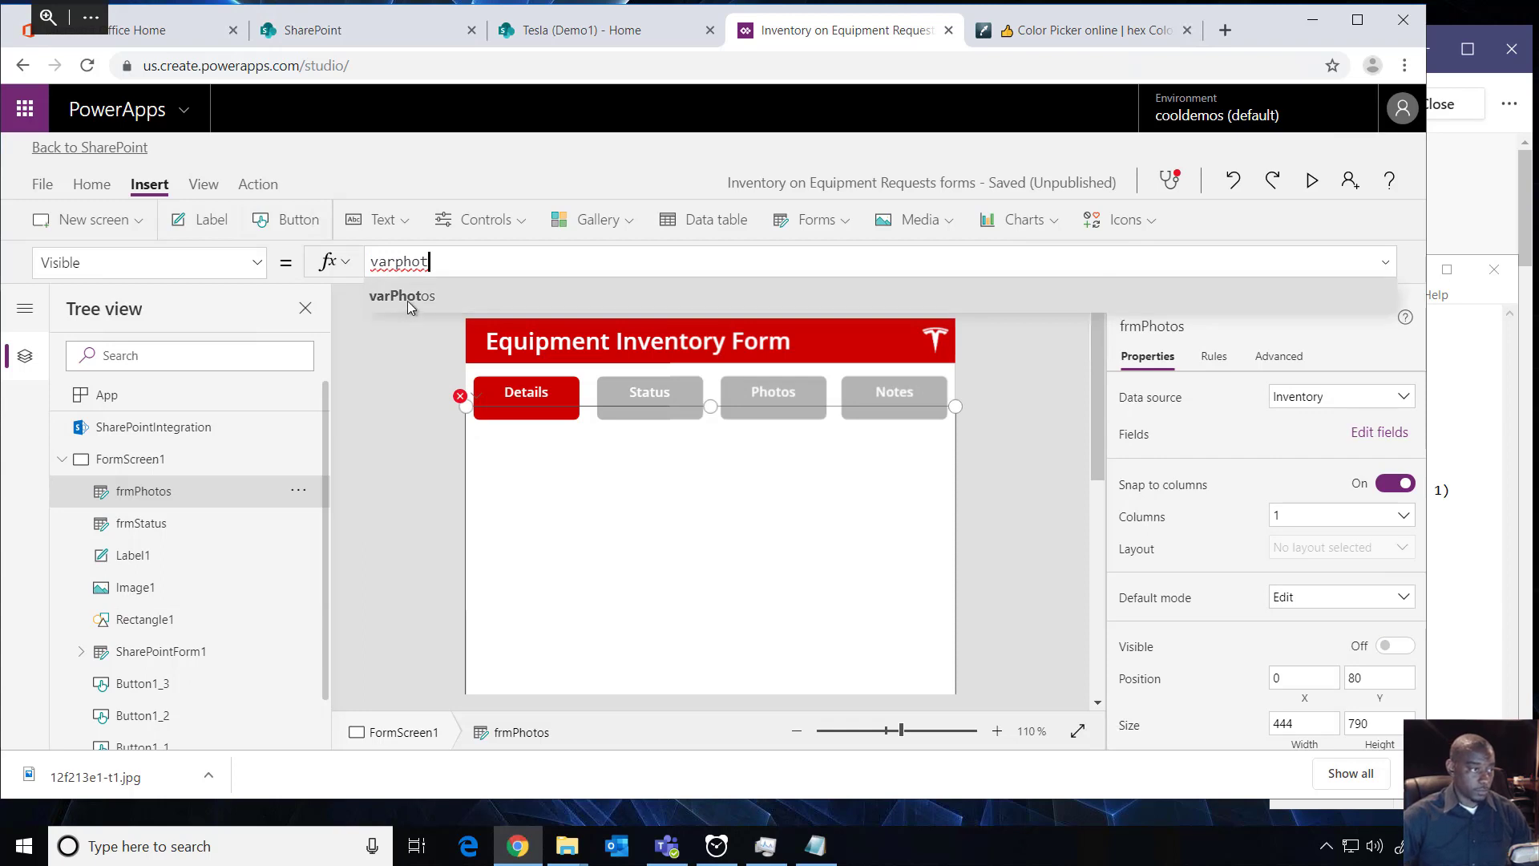
{"action": "left_click", "coordinate": [408, 304]}
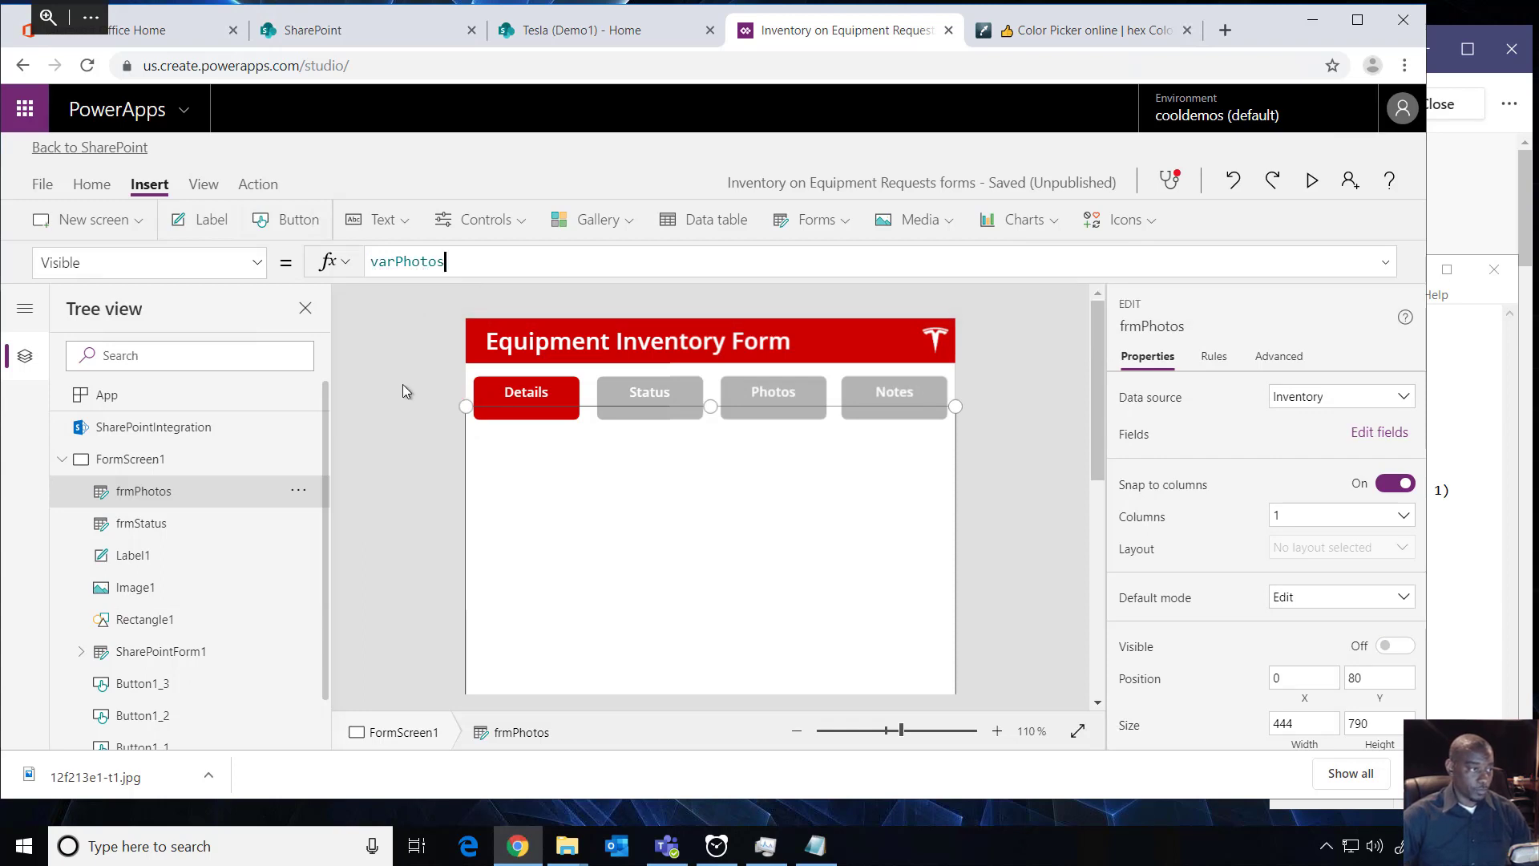
{"action": "left_click", "coordinate": [401, 388]}
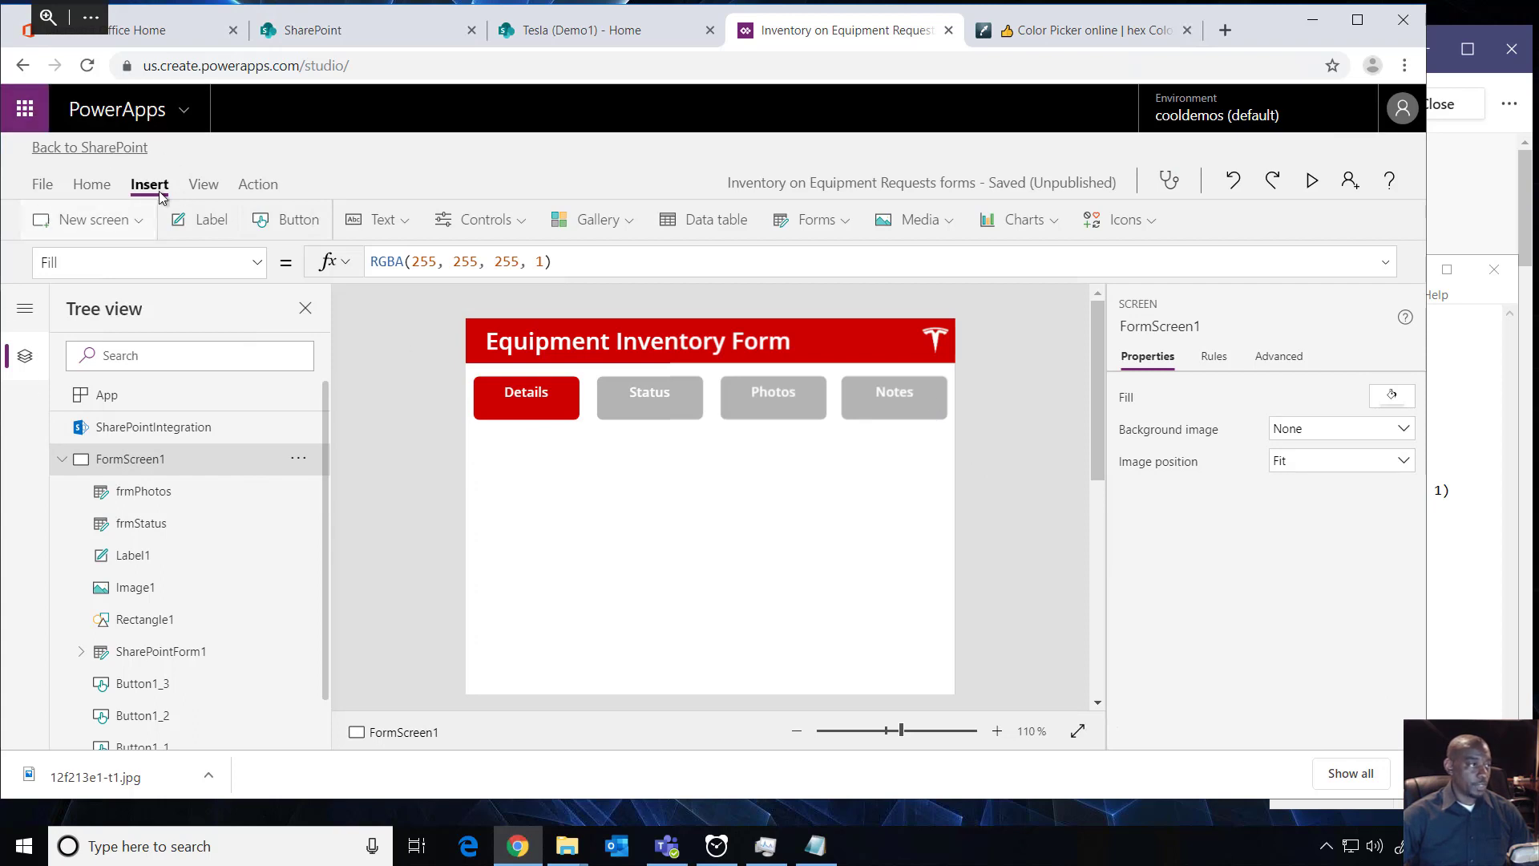
Insert a Rectangle shape from the Icons gallery onto the form screen.
{"action": "left_click", "coordinate": [1143, 228]}
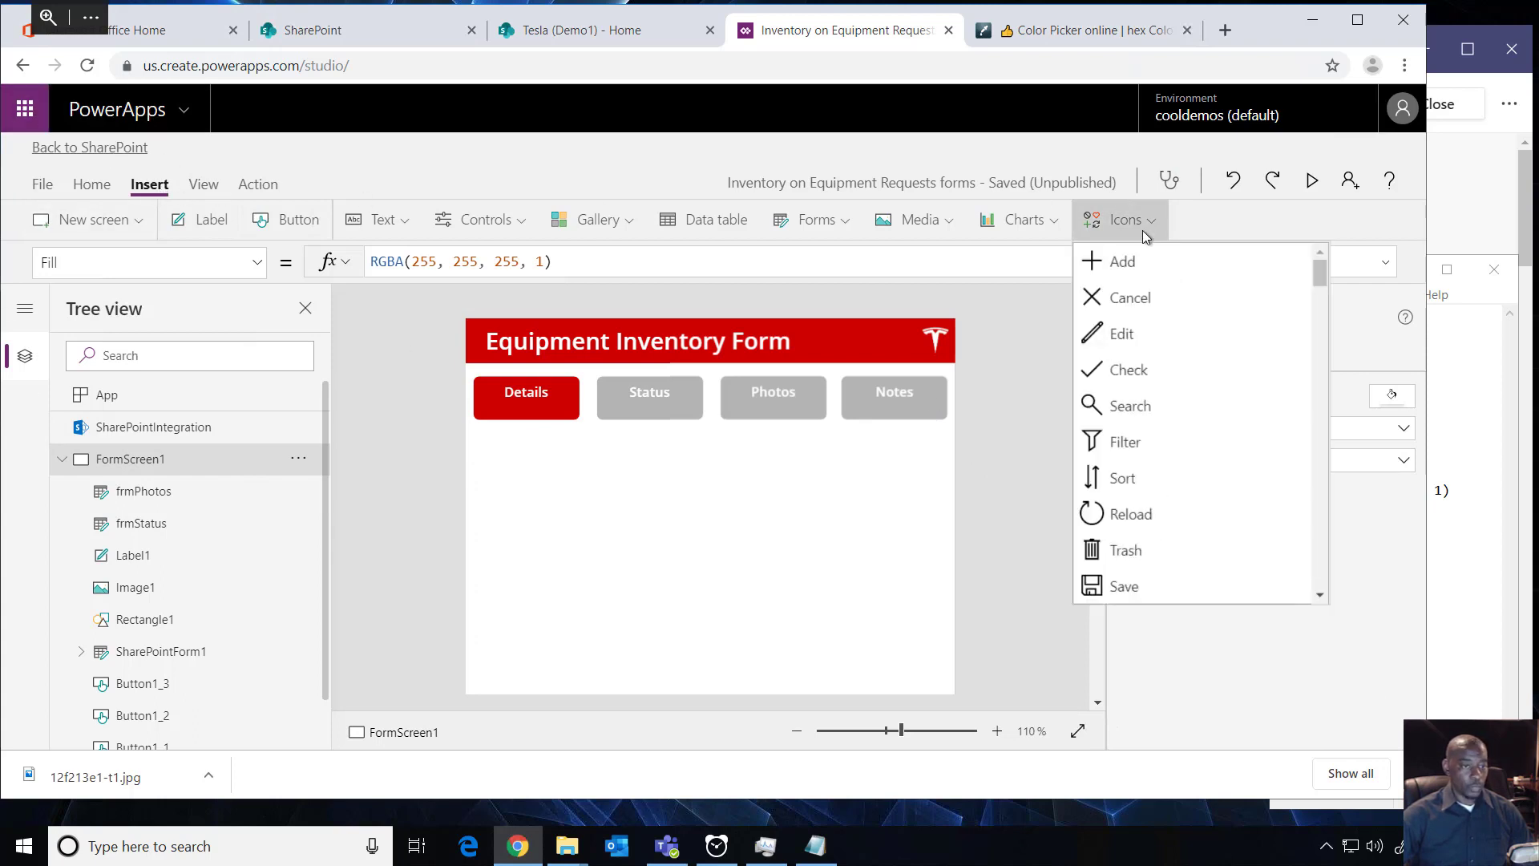
{"action": "scroll", "coordinate": [1148, 488], "scroll_direction": "down", "scroll_amount": 15}
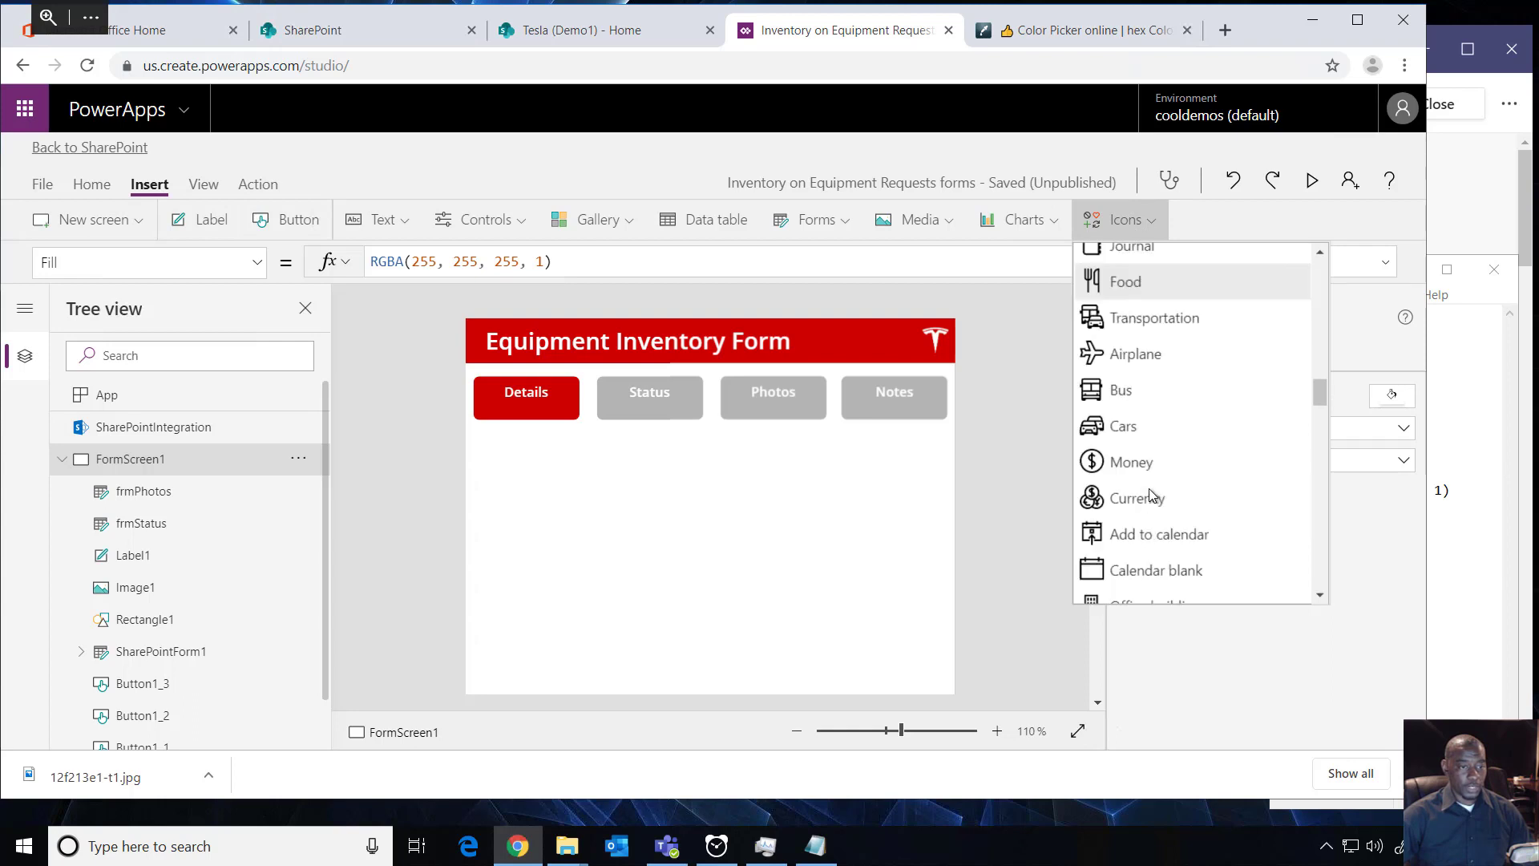
{"action": "scroll", "coordinate": [1148, 488], "scroll_direction": "down", "scroll_amount": 20}
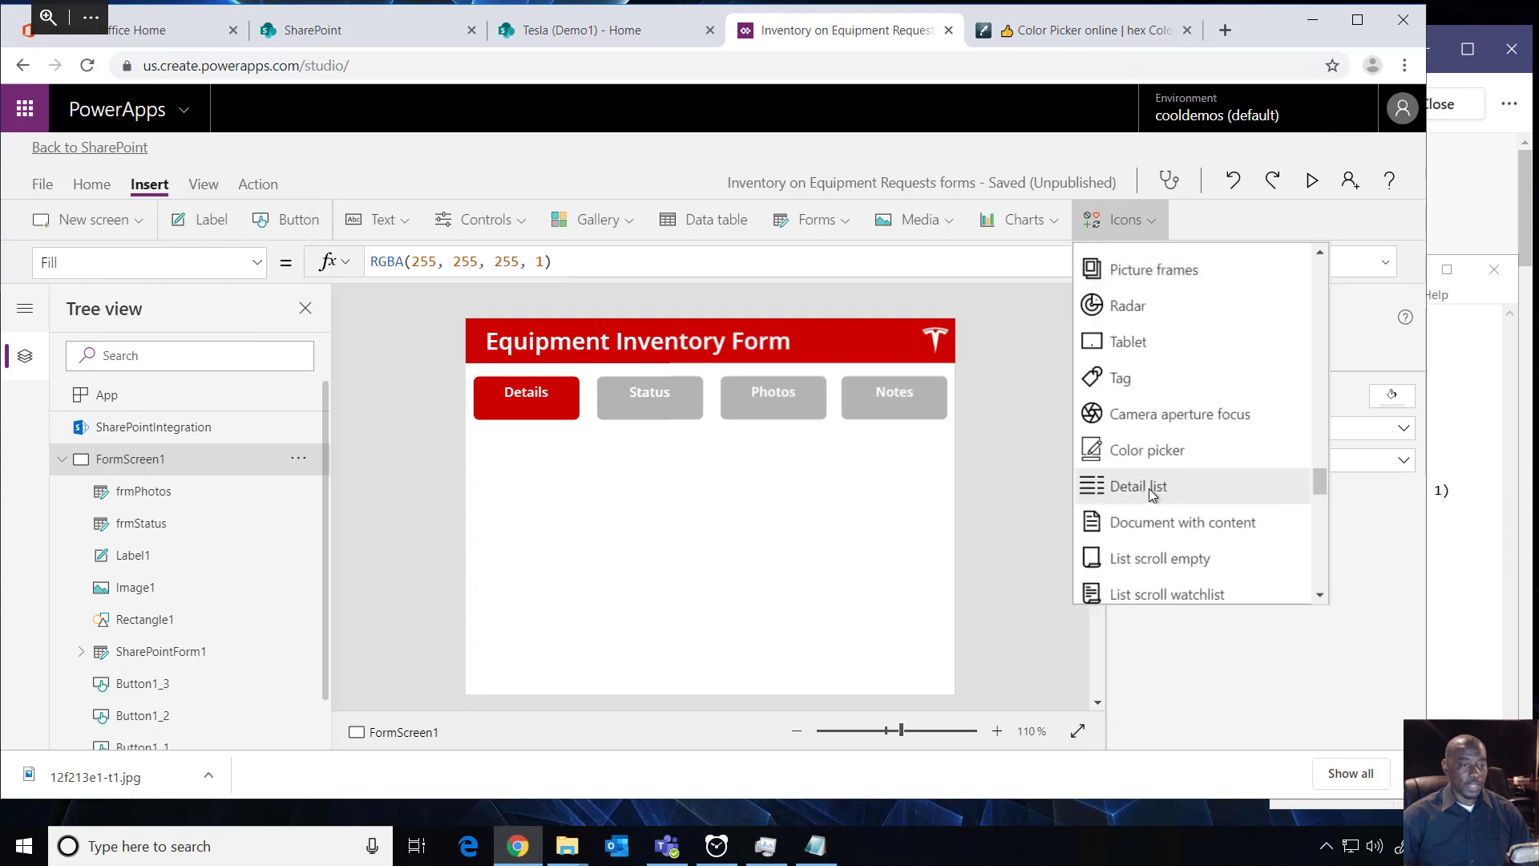
{"action": "scroll", "coordinate": [1151, 491], "scroll_direction": "down", "scroll_amount": 10}
{"action": "scroll", "coordinate": [1148, 489], "scroll_direction": "up", "scroll_amount": 5}
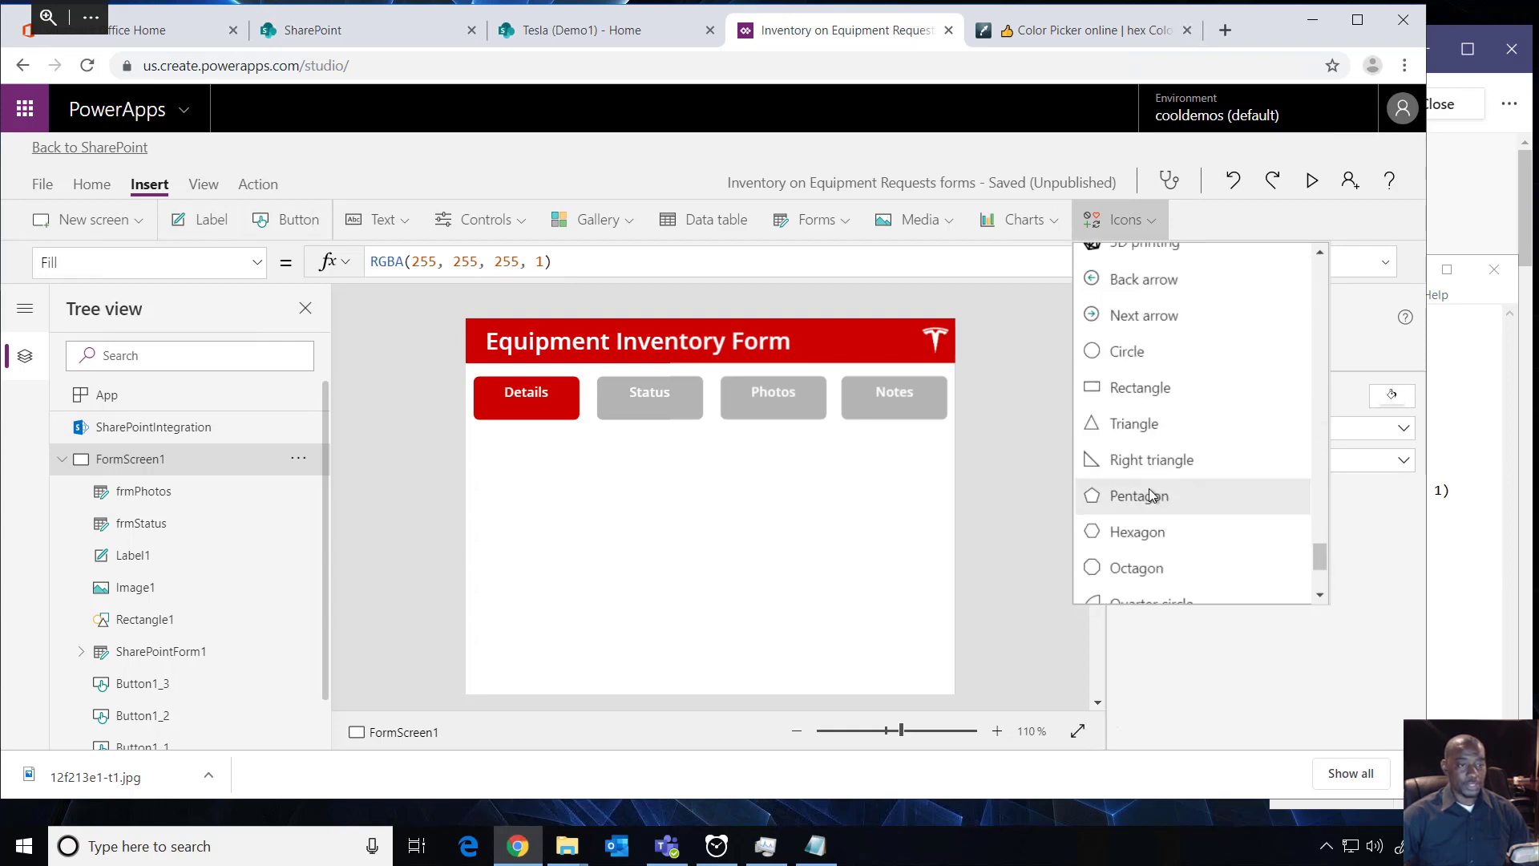
{"action": "left_click", "coordinate": [1133, 392]}
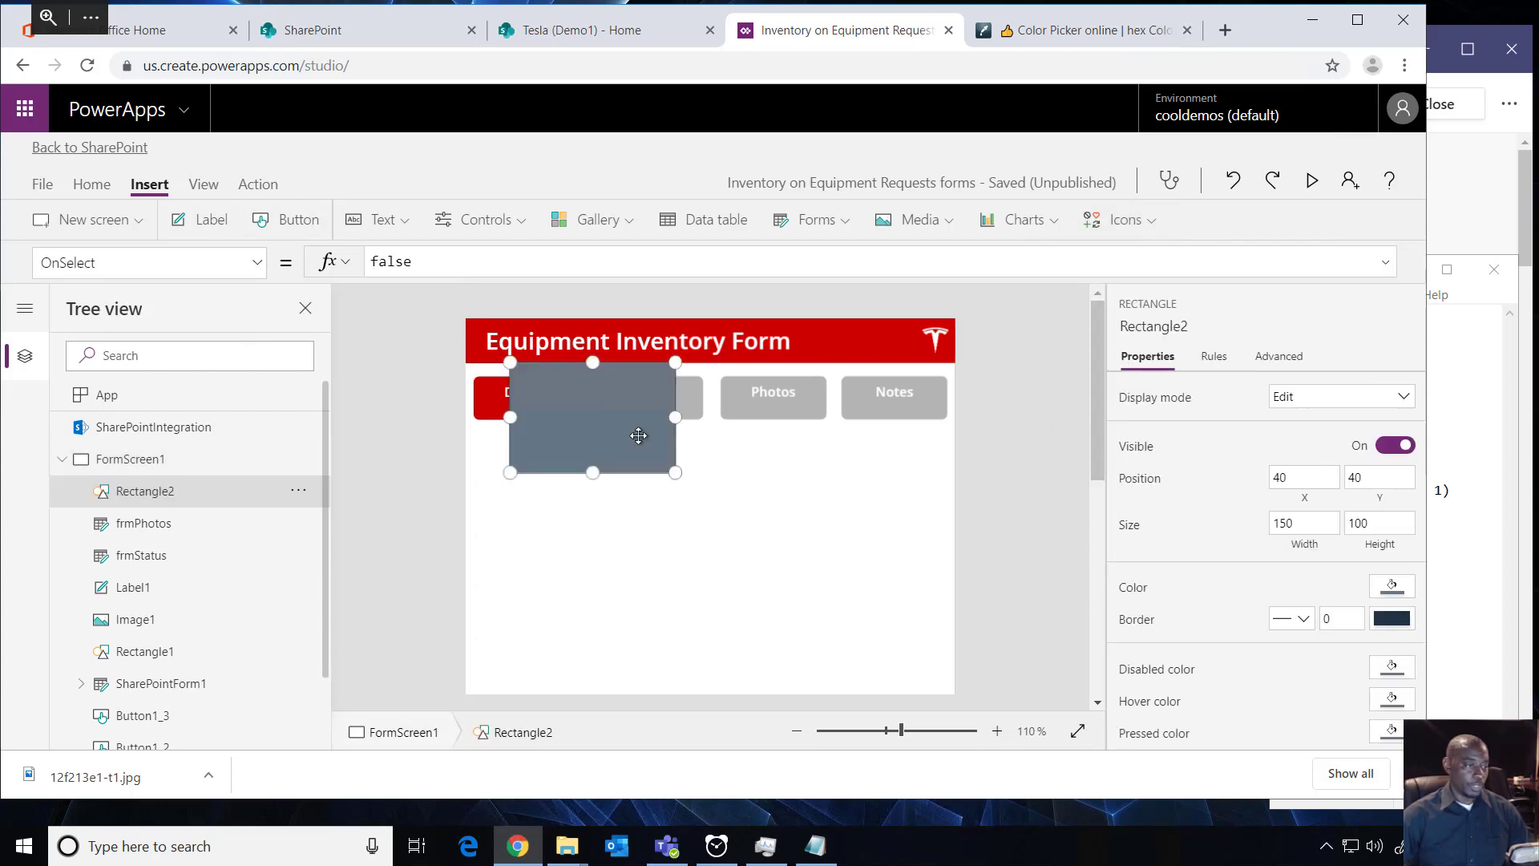
Move the rectangle to position 0, 80 below the tabs and resize it to 444 by 710.
{"action": "left_click_drag", "start_coordinate": [601, 455], "coordinate": [517, 465]}
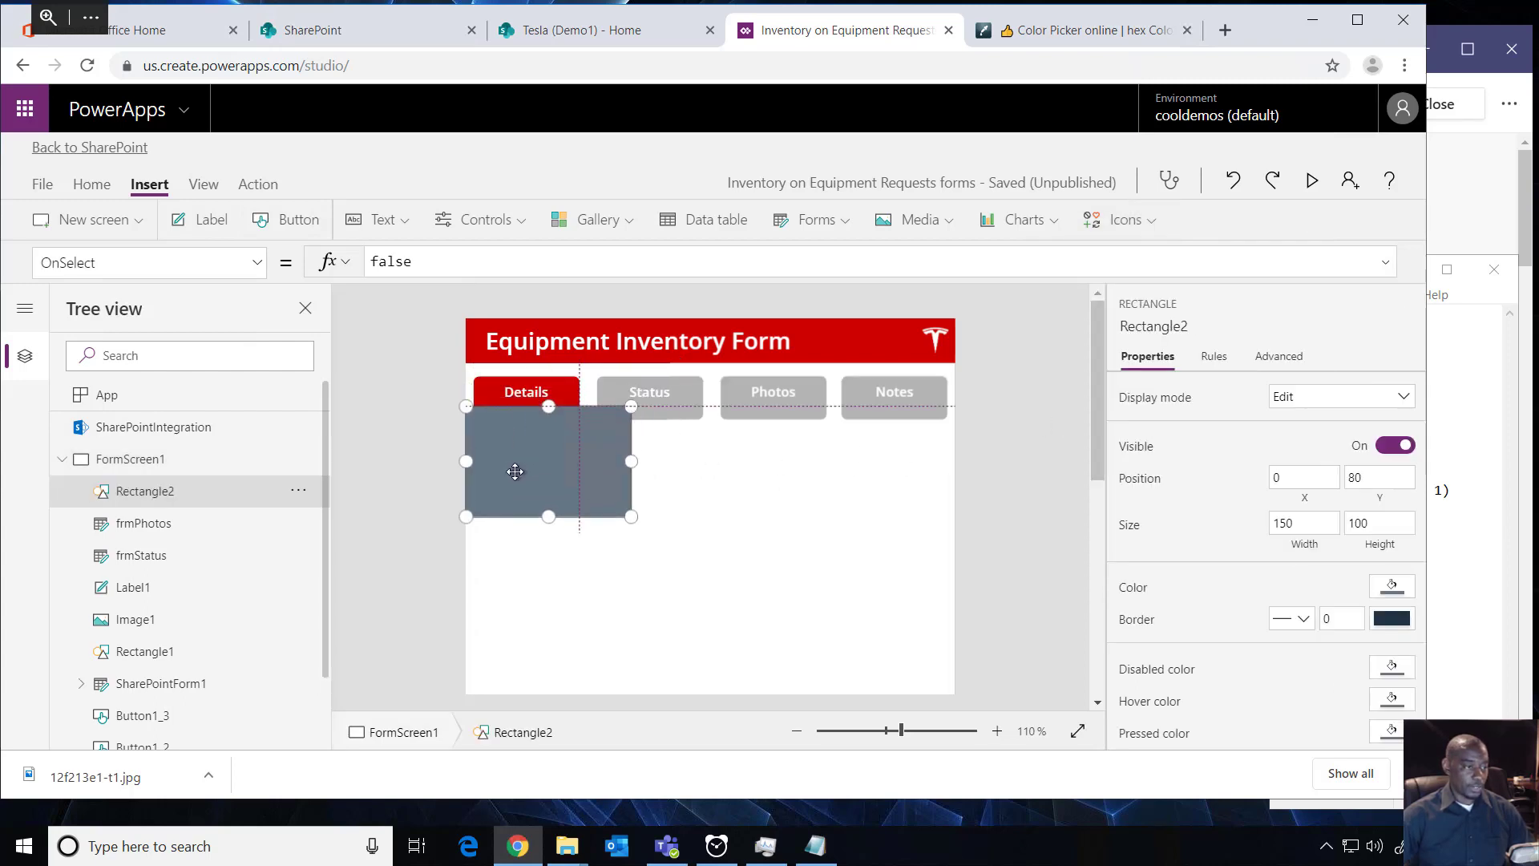
{"action": "left_click_drag", "start_coordinate": [631, 516], "coordinate": [1000, 858]}
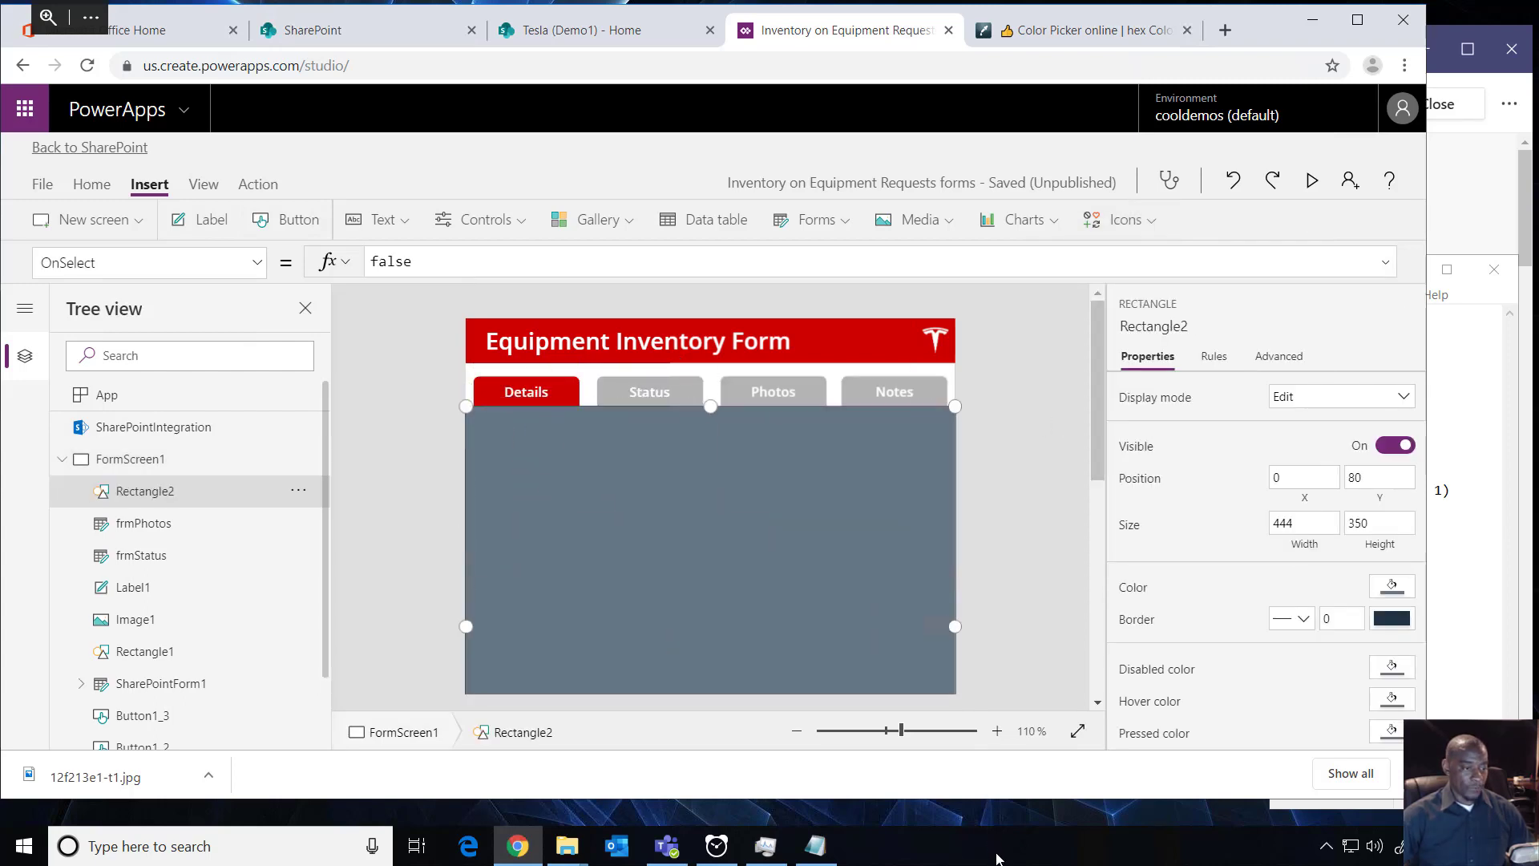
{"action": "scroll", "coordinate": [1072, 489], "scroll_direction": "down", "scroll_amount": 5}
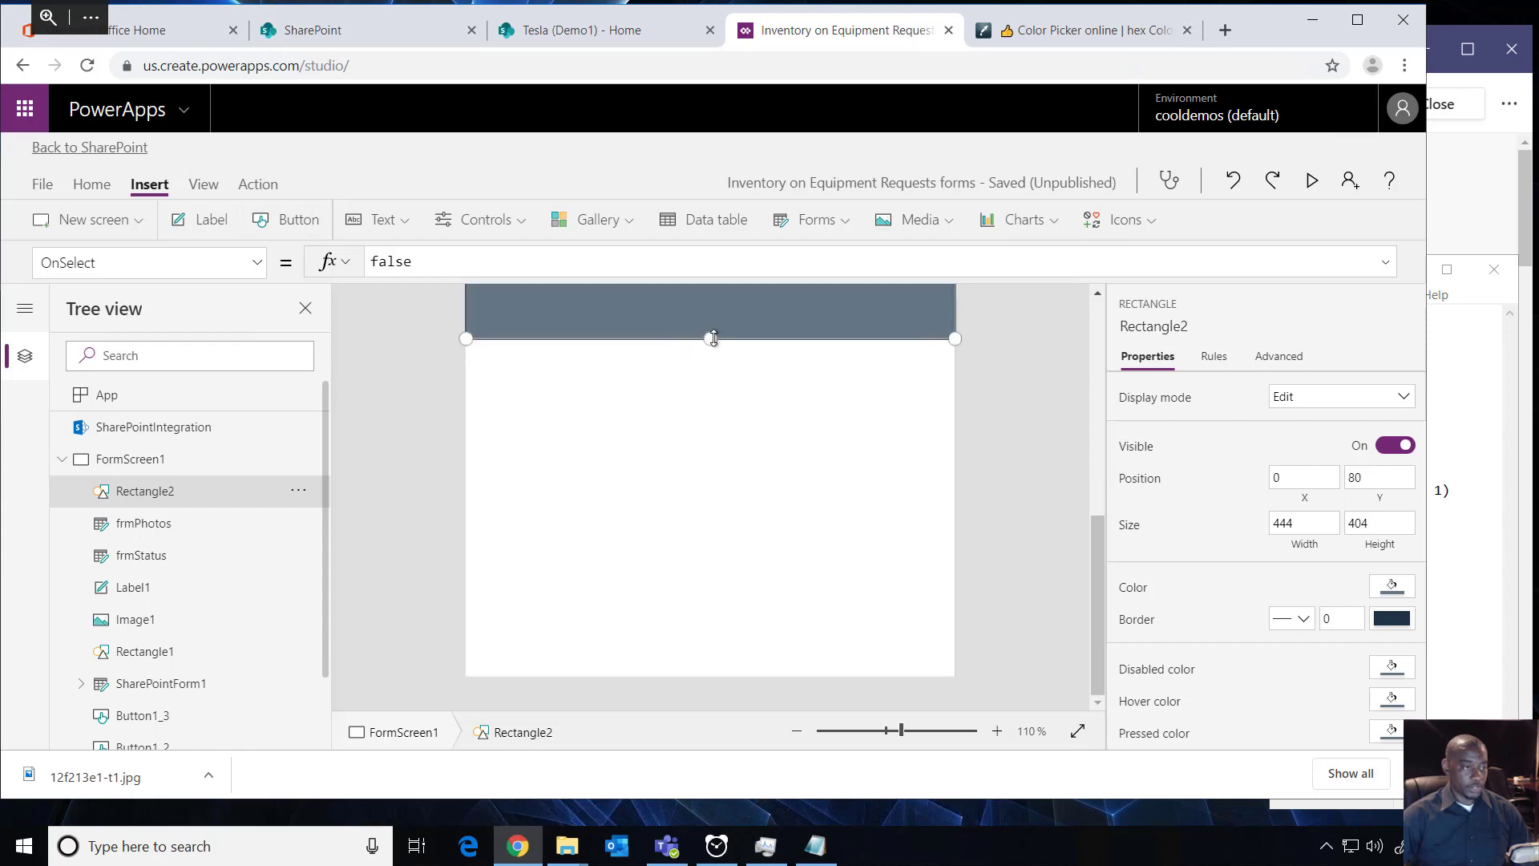
{"action": "left_click_drag", "start_coordinate": [711, 338], "coordinate": [667, 706]}
{"action": "scroll", "coordinate": [1068, 486], "scroll_direction": "up", "scroll_amount": 5}
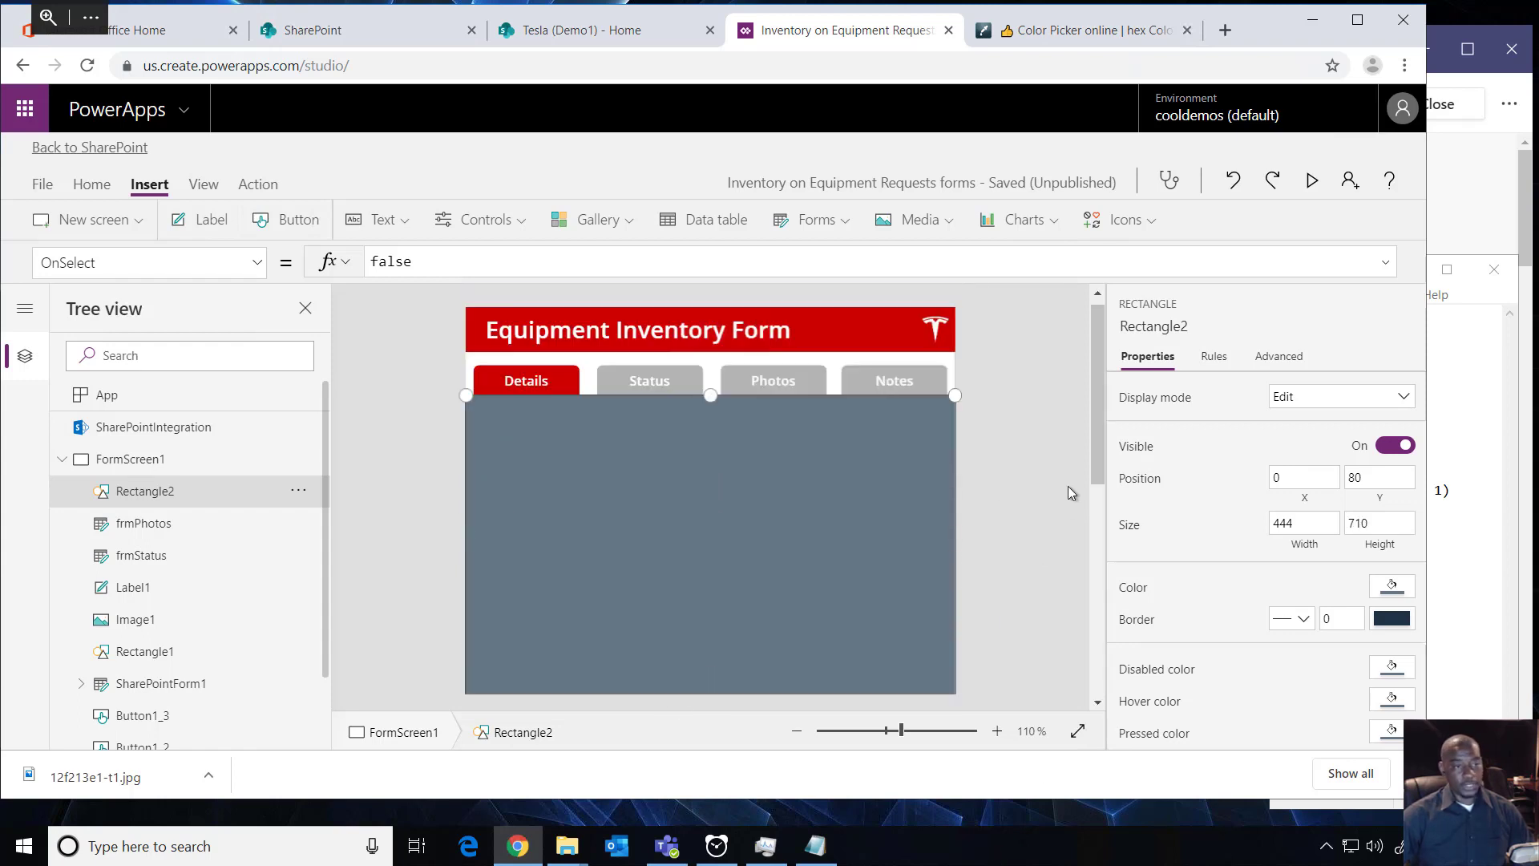
{"action": "left_click", "coordinate": [424, 476]}
{"action": "left_click", "coordinate": [485, 476]}
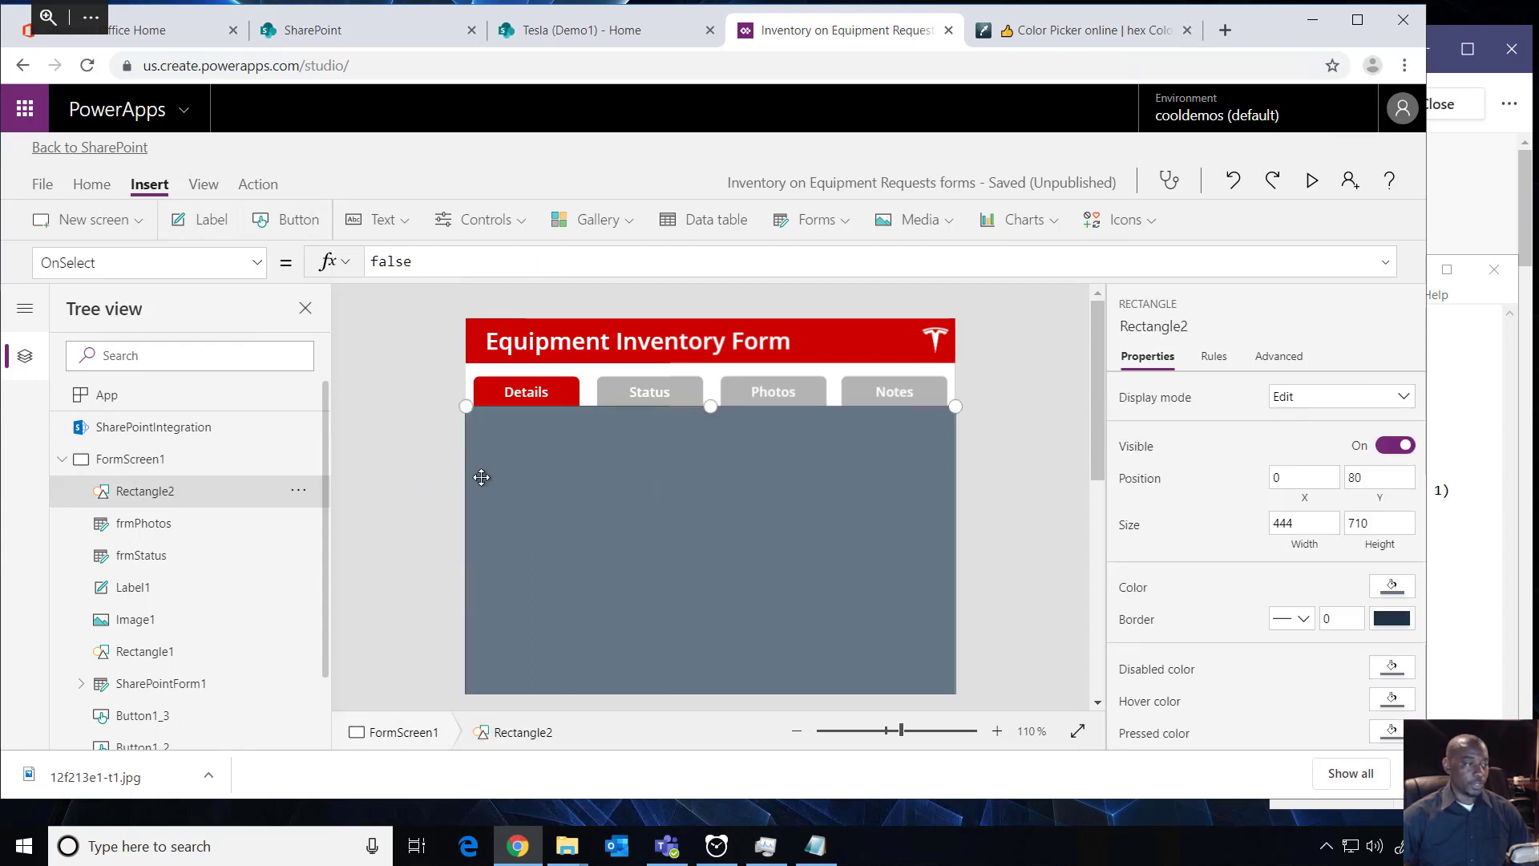
Set the rectangle's color to white and its border style to None.
{"action": "left_click", "coordinate": [1390, 588]}
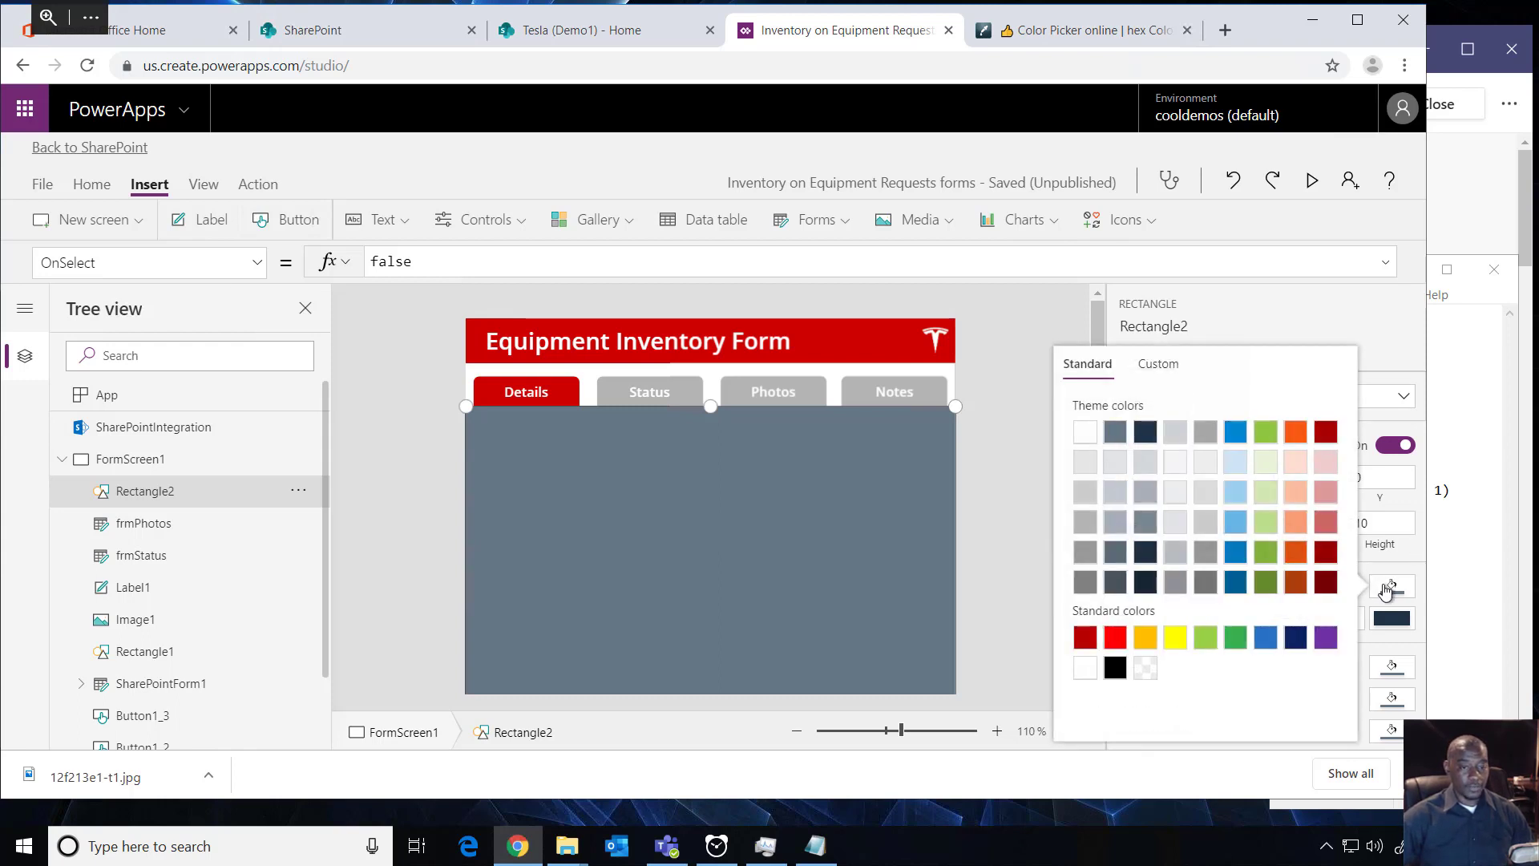
{"action": "left_click", "coordinate": [1084, 443]}
{"action": "left_click", "coordinate": [1034, 625]}
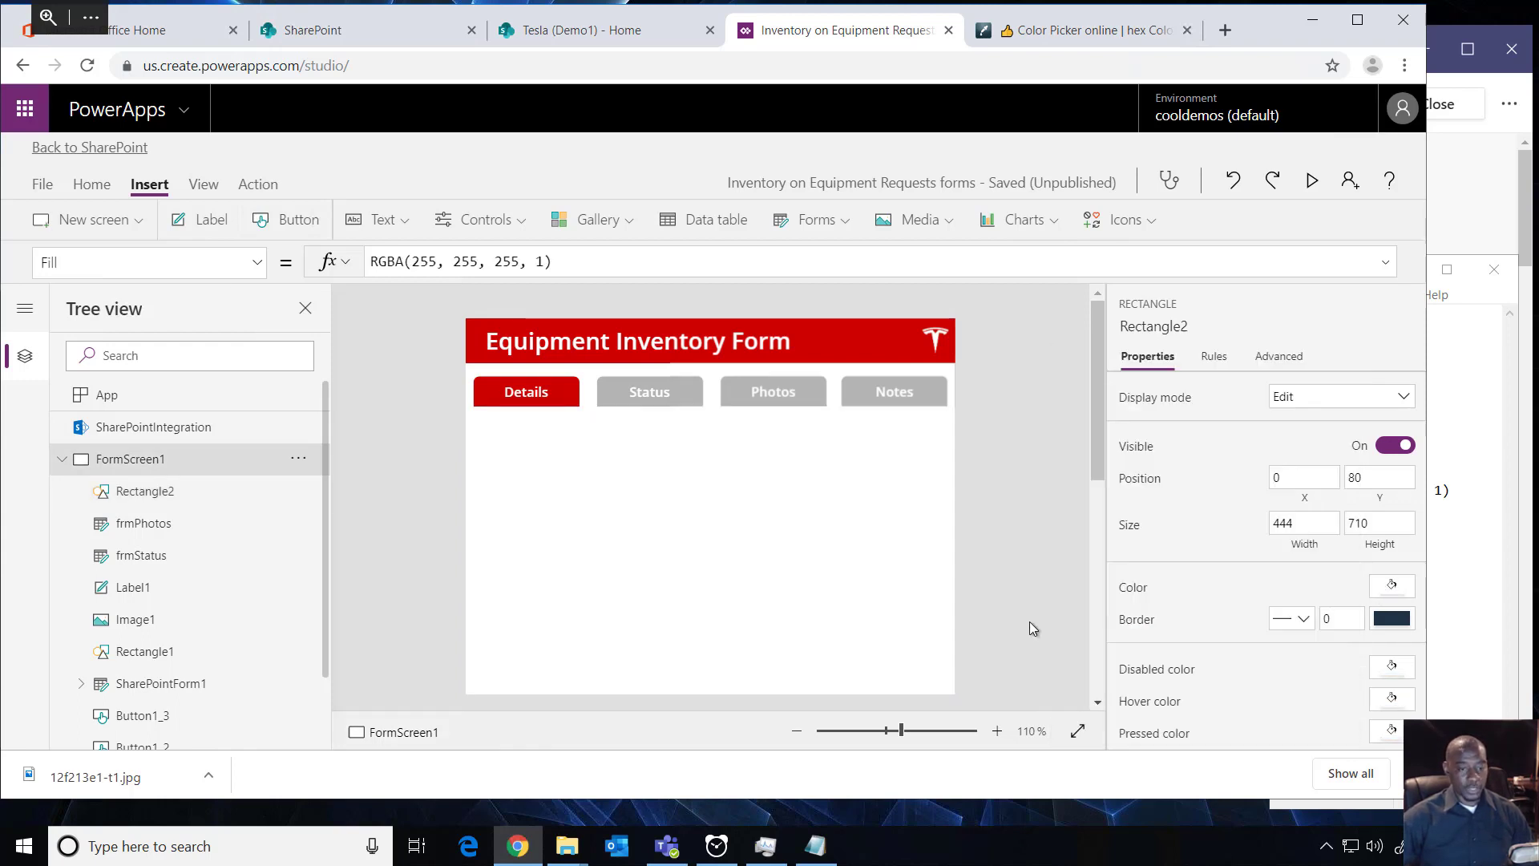
{"action": "left_click", "coordinate": [785, 519]}
{"action": "left_click", "coordinate": [1290, 619]}
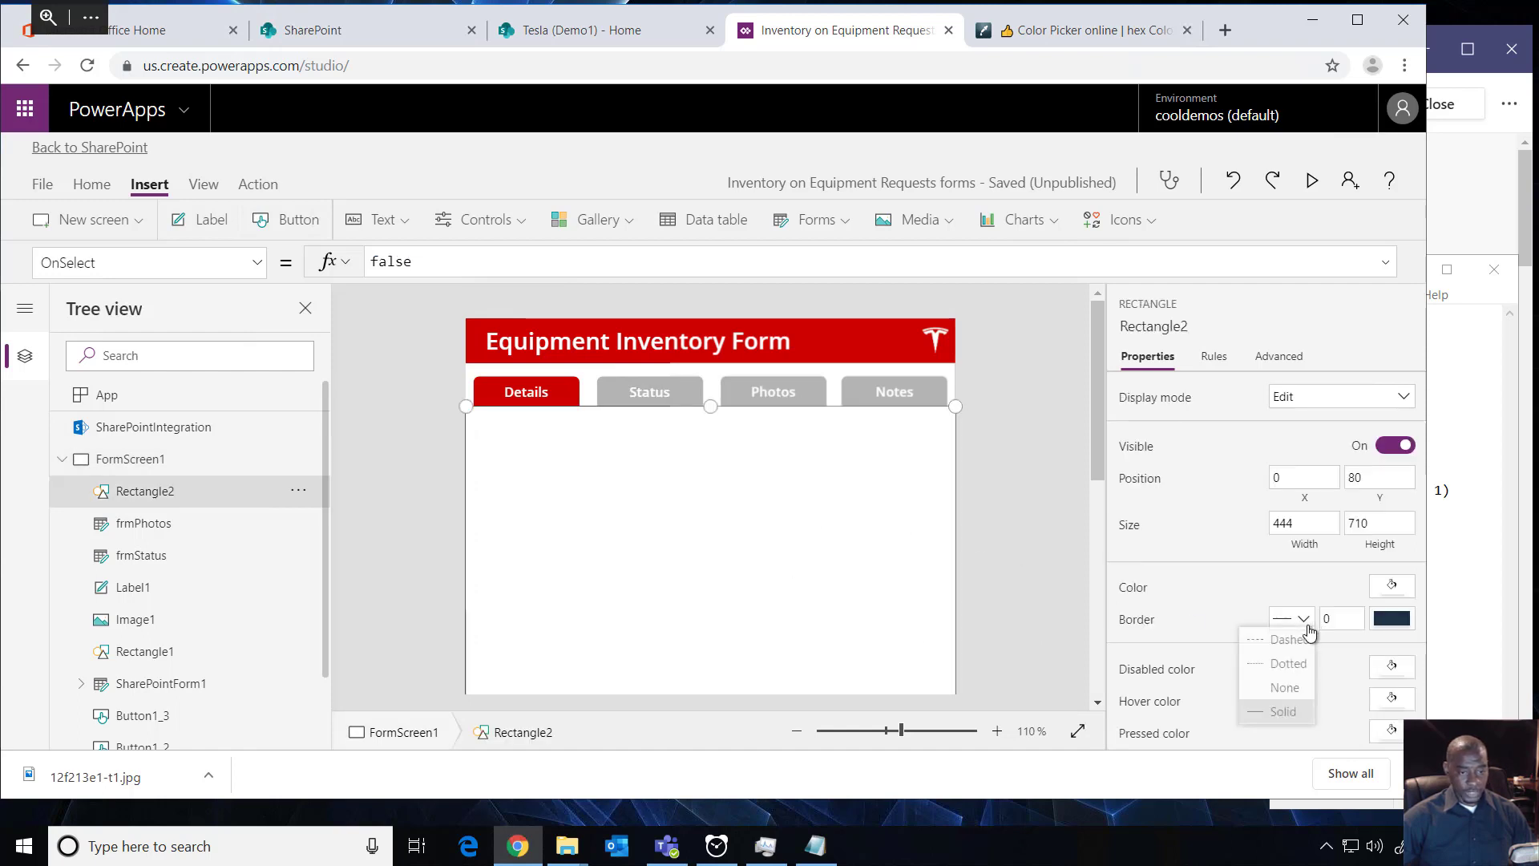
{"action": "left_click", "coordinate": [1283, 691]}
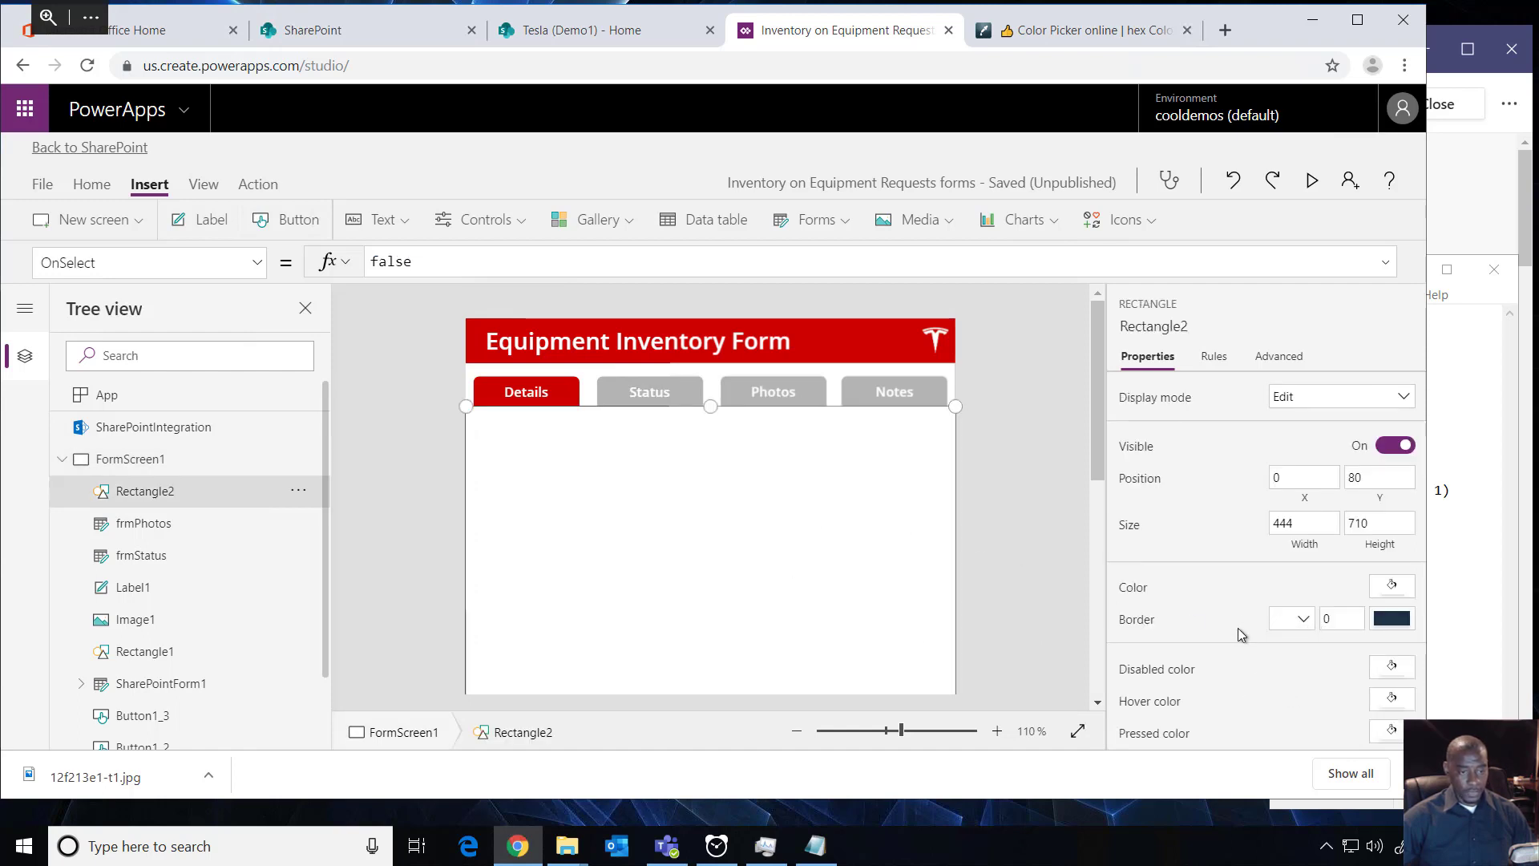
{"action": "left_click", "coordinate": [1013, 604]}
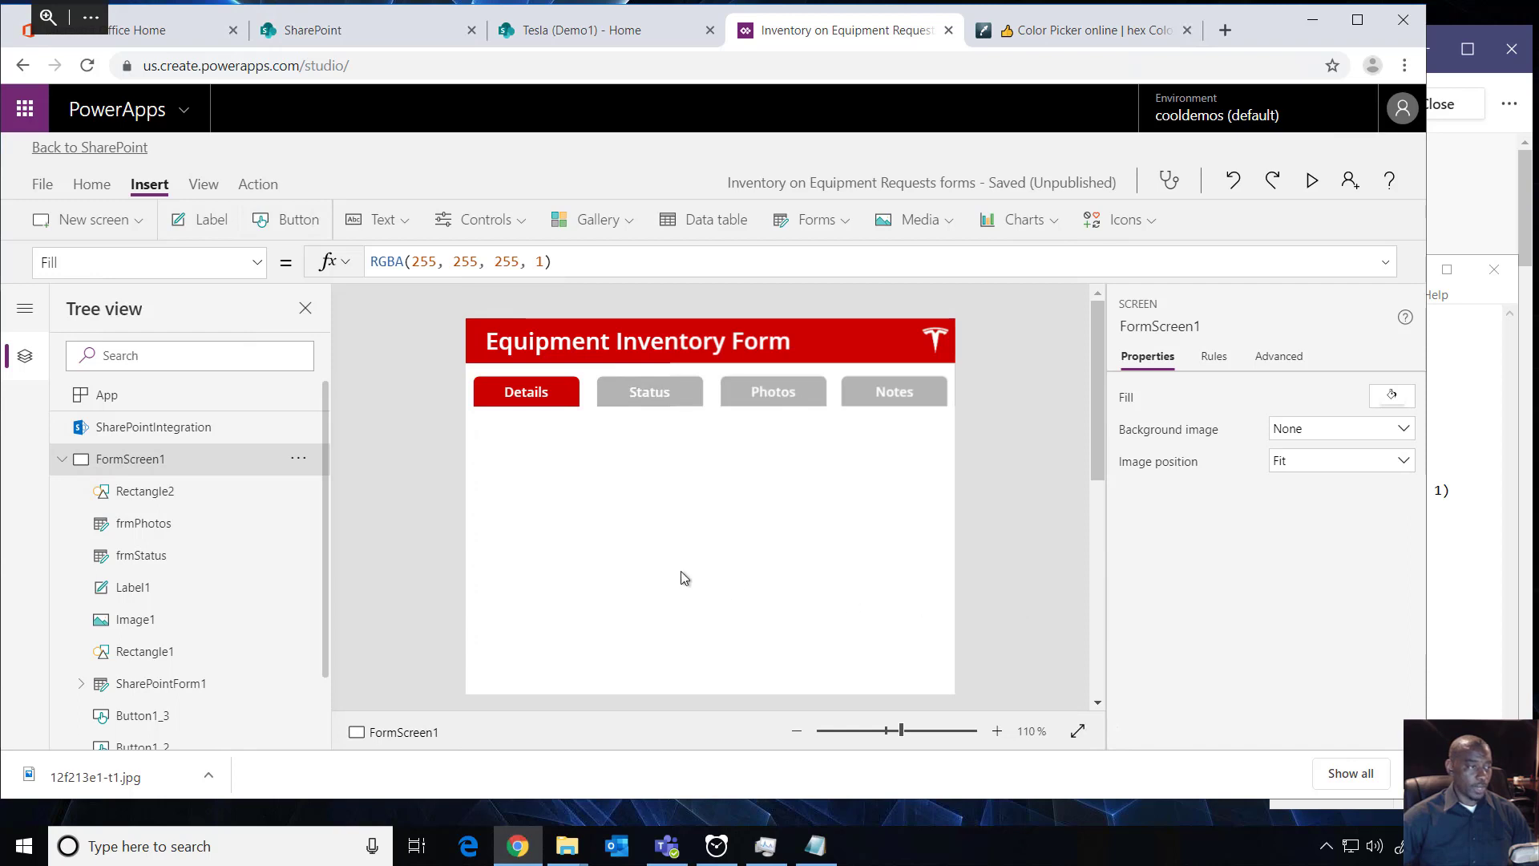
Rename the new rectangle to bgNotes.
{"action": "left_click", "coordinate": [653, 550]}
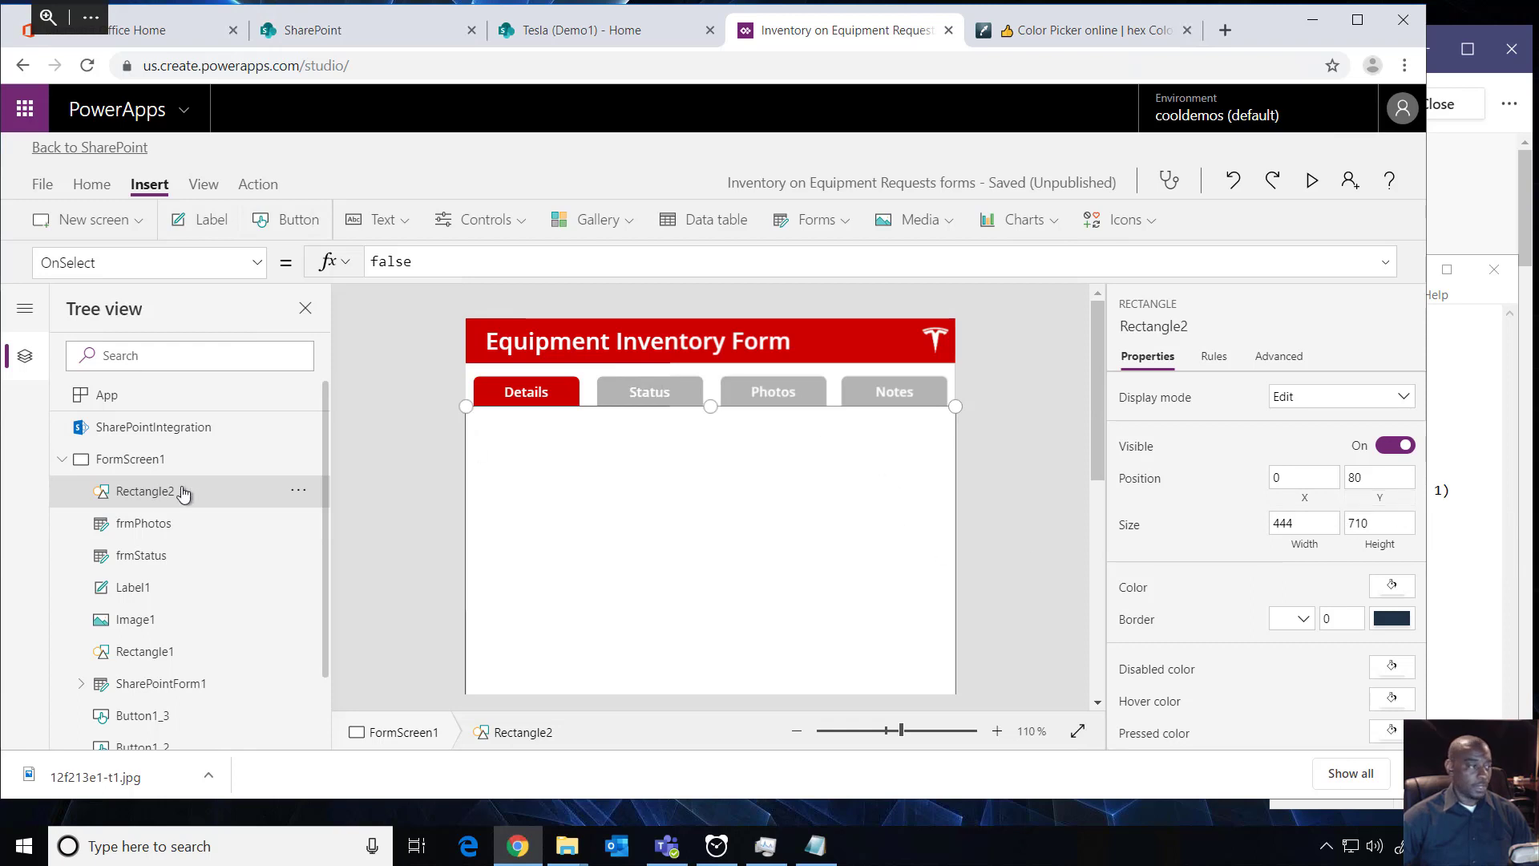
{"action": "left_click", "coordinate": [299, 491]}
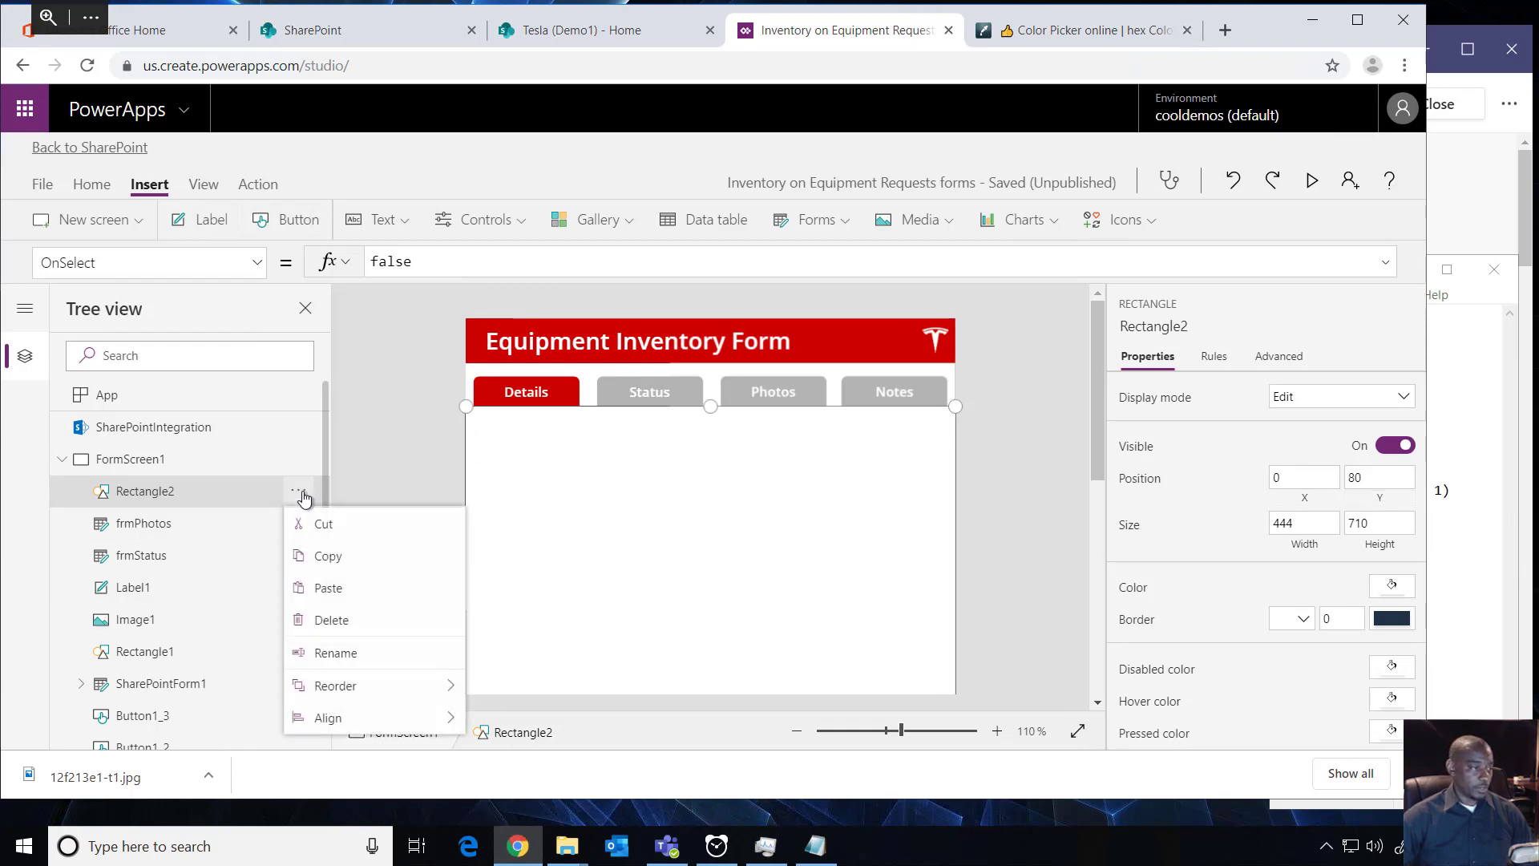
{"action": "left_click", "coordinate": [335, 651]}
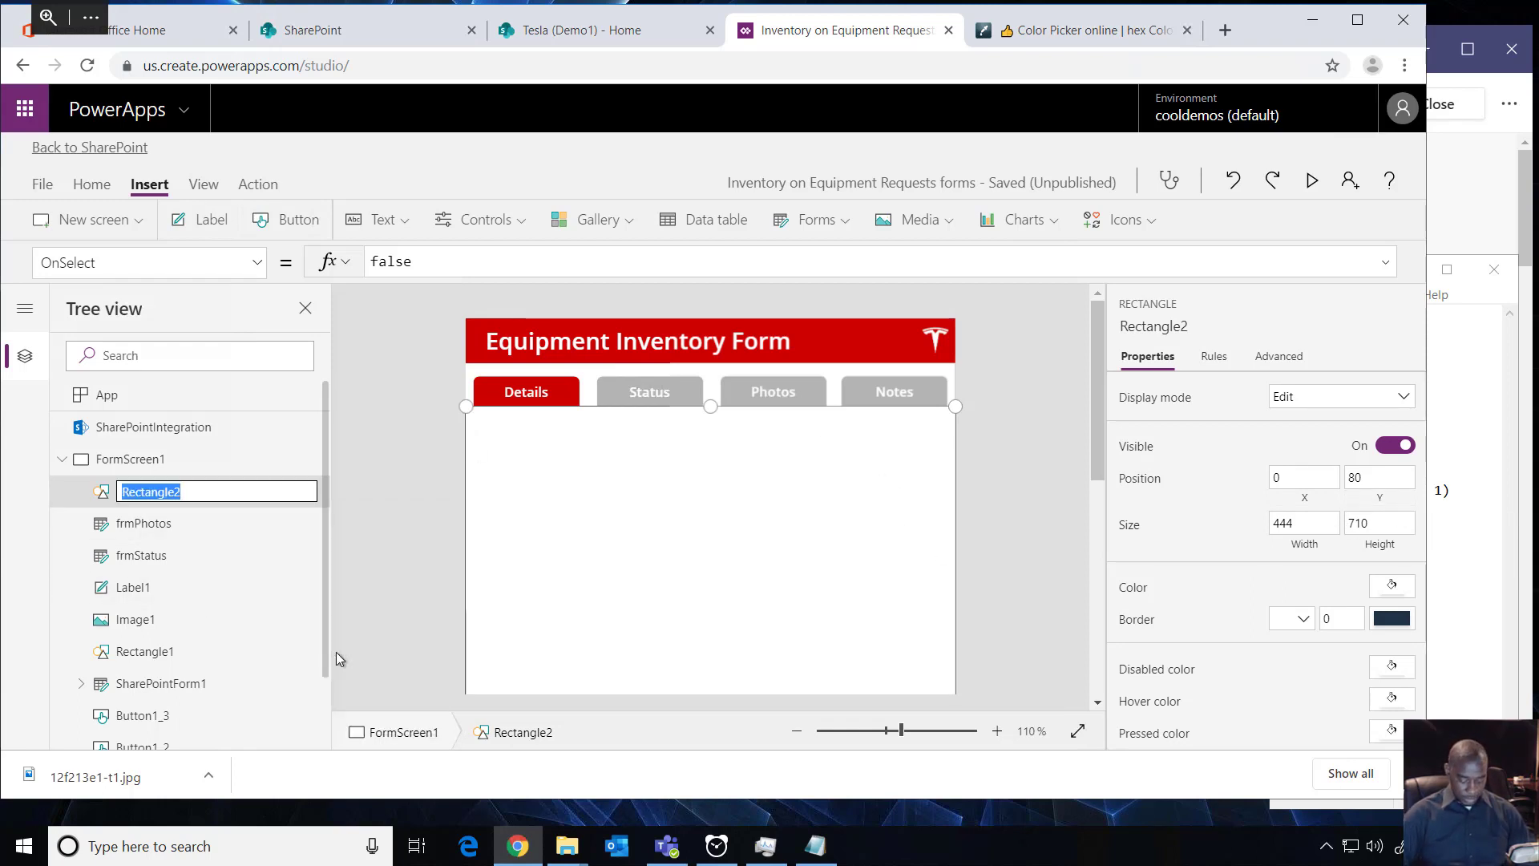
{"action": "type", "text": "rect"}
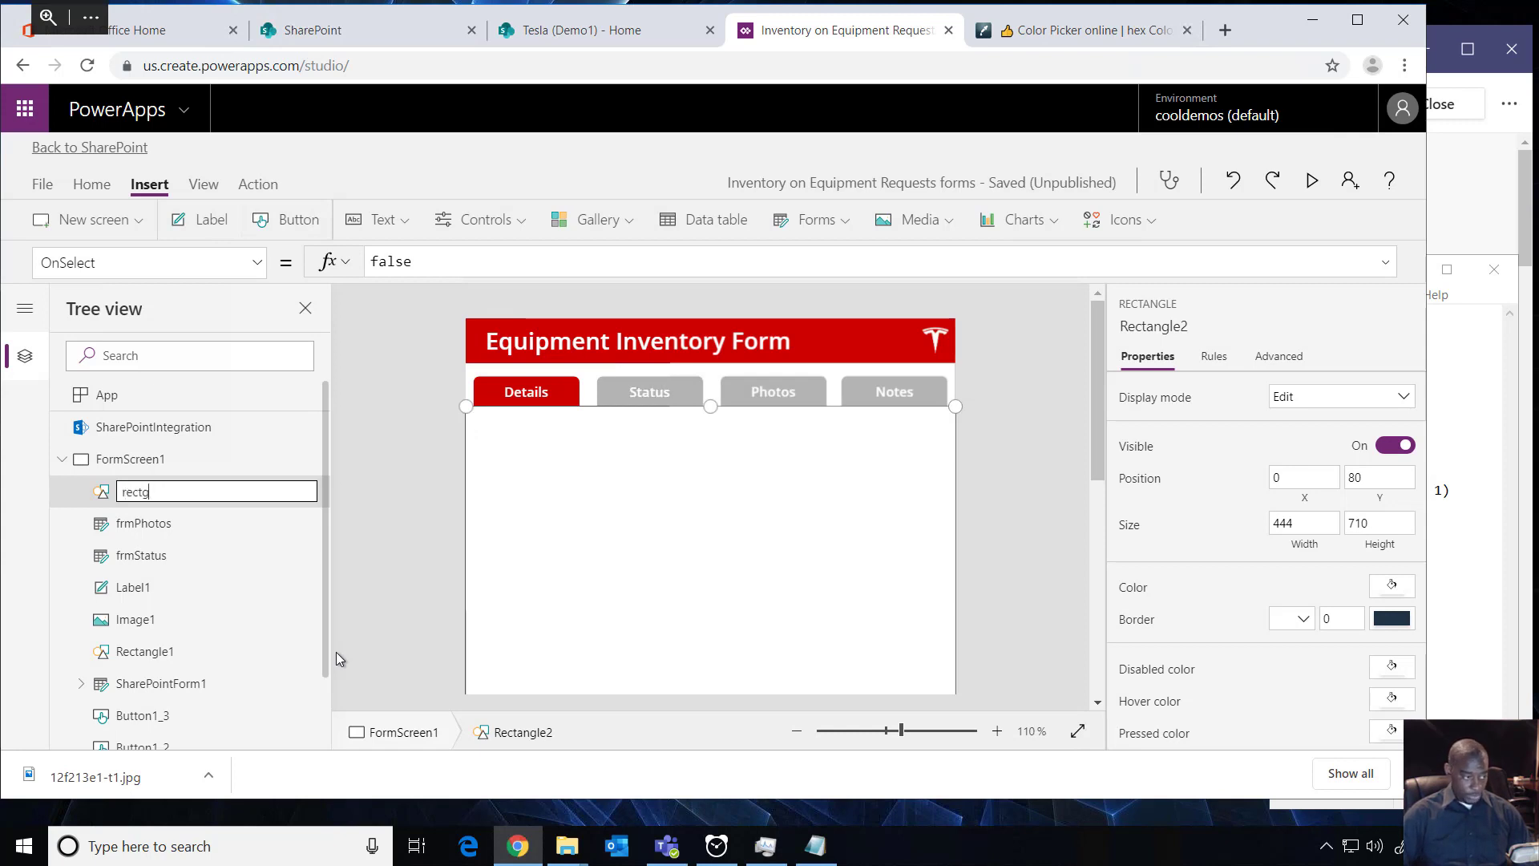
{"action": "type", "text": "gNotes"}
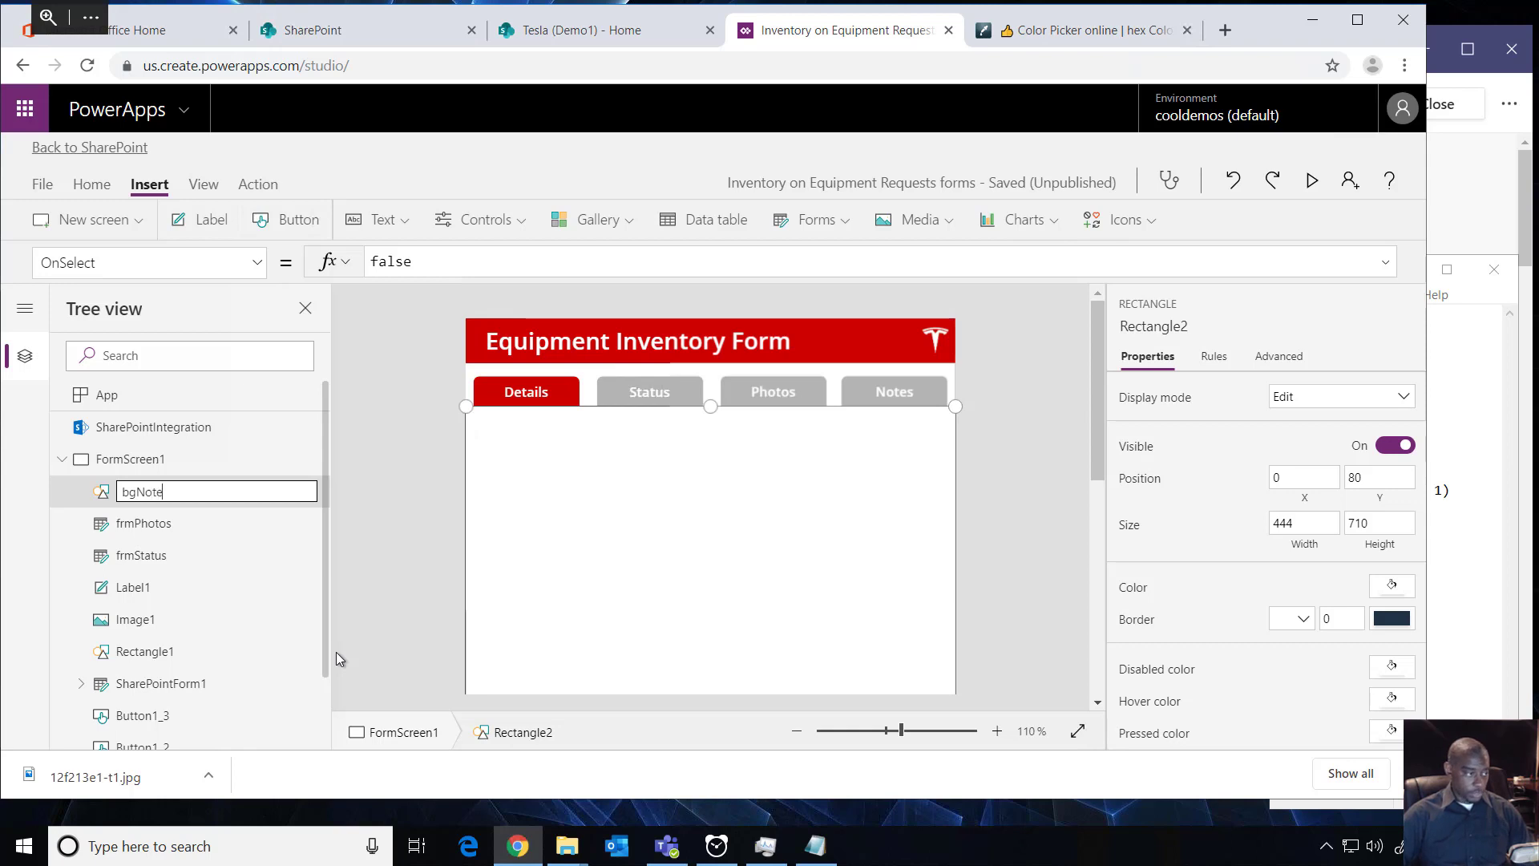
{"action": "left_click", "coordinate": [388, 580]}
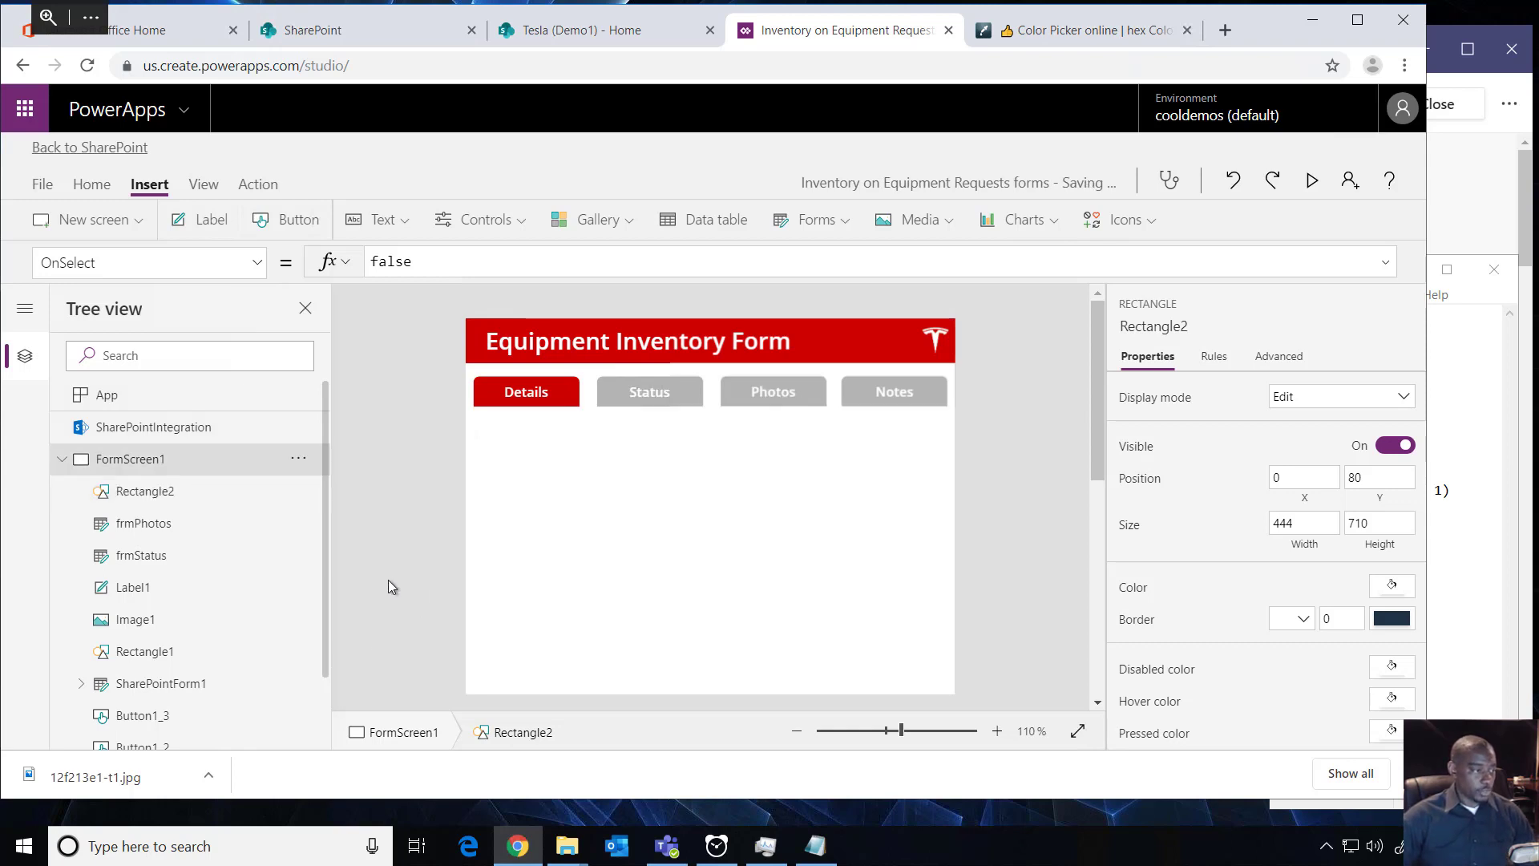
Set bgNotes's Visible property to varNotes.
{"action": "left_click", "coordinate": [196, 493]}
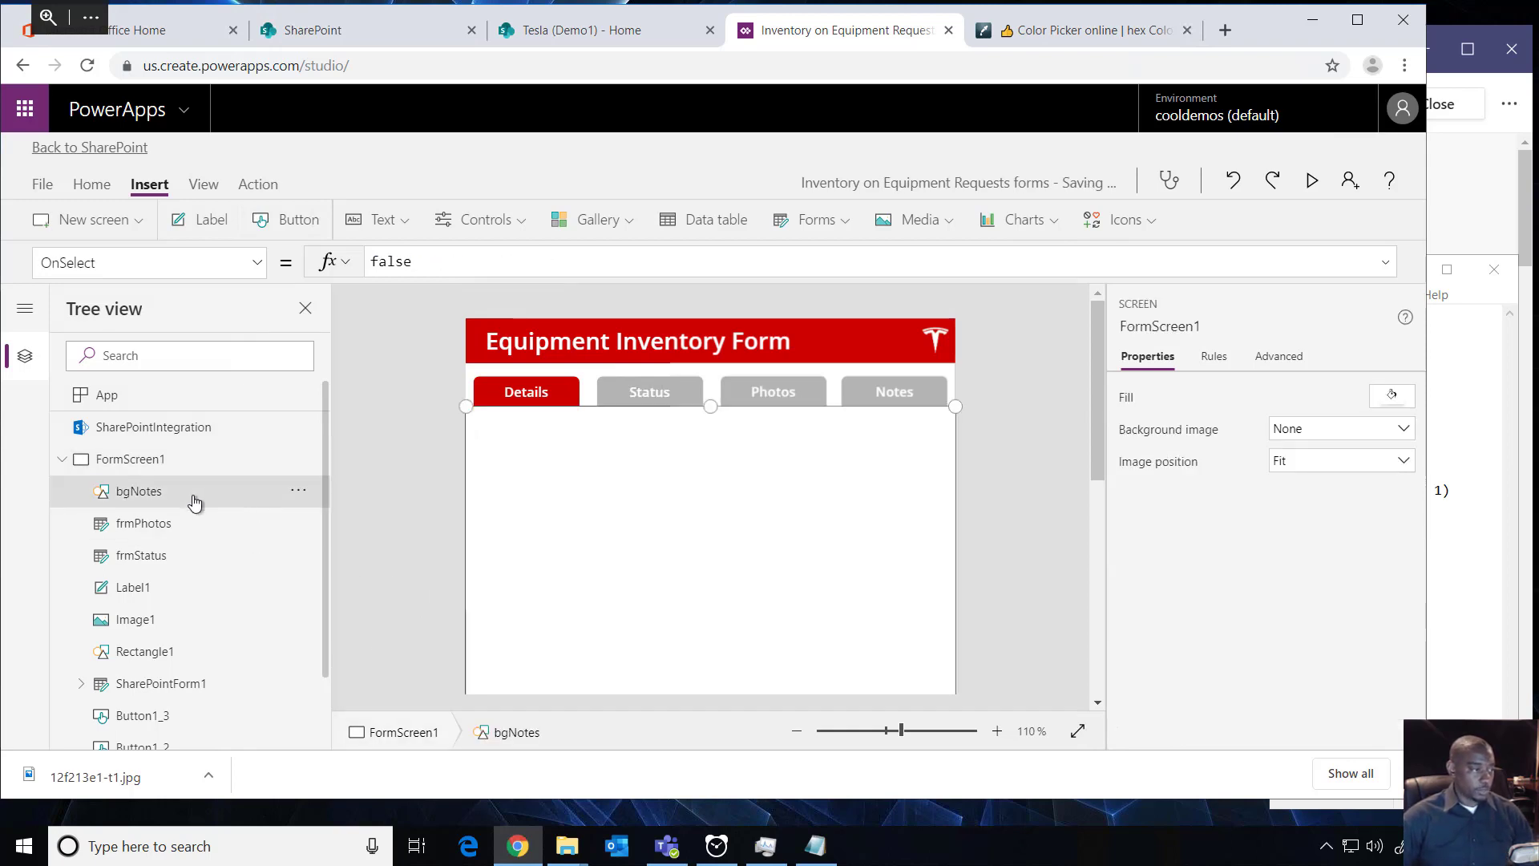
{"action": "left_click", "coordinate": [243, 262]}
{"action": "scroll", "coordinate": [182, 541], "scroll_direction": "down", "scroll_amount": 3}
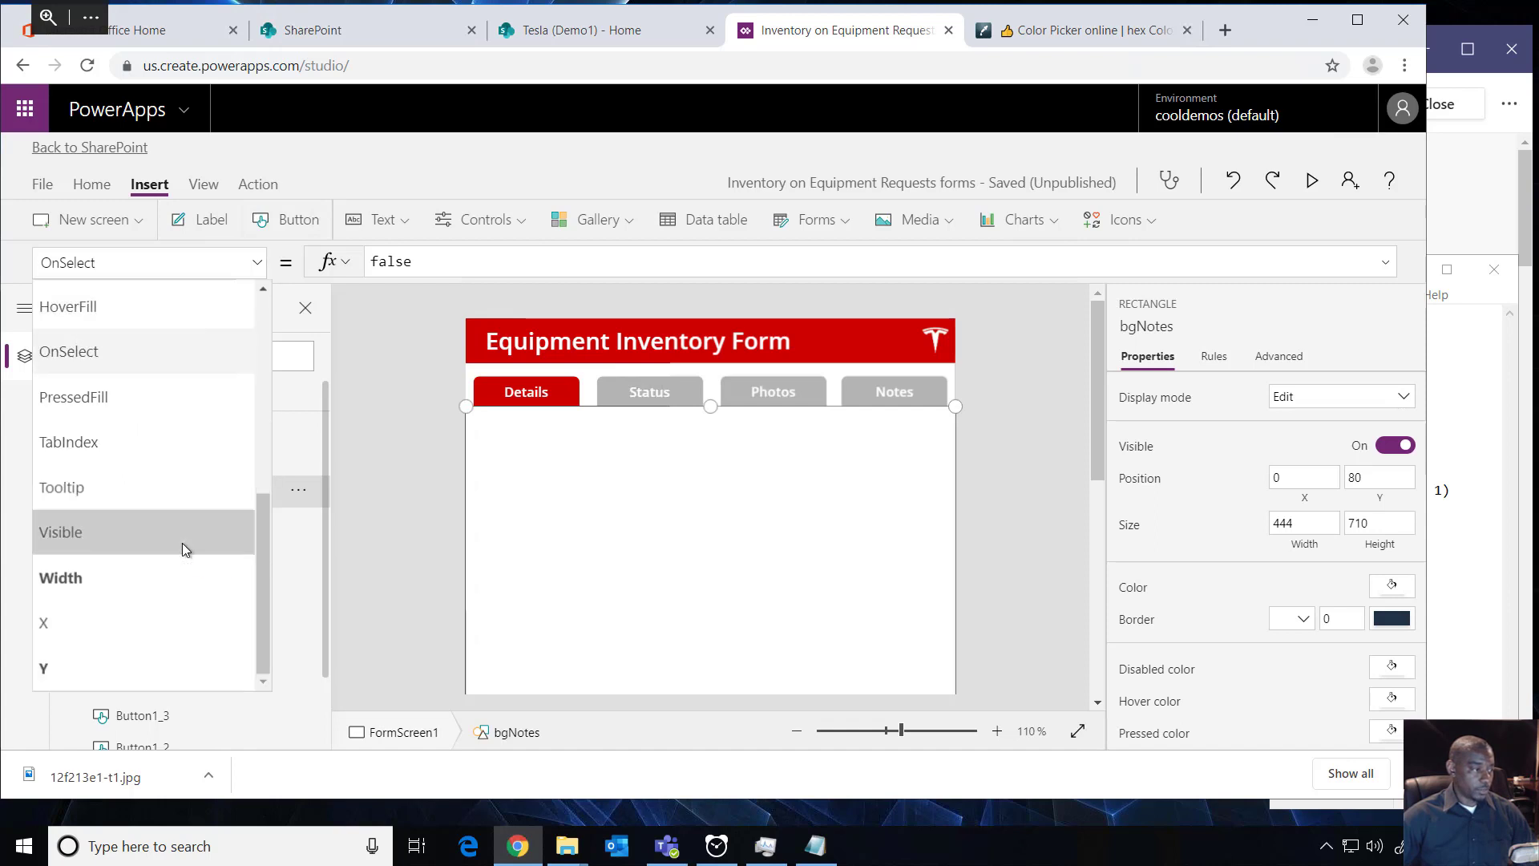
{"action": "left_click", "coordinate": [181, 533]}
{"action": "double_click", "coordinate": [382, 265]}
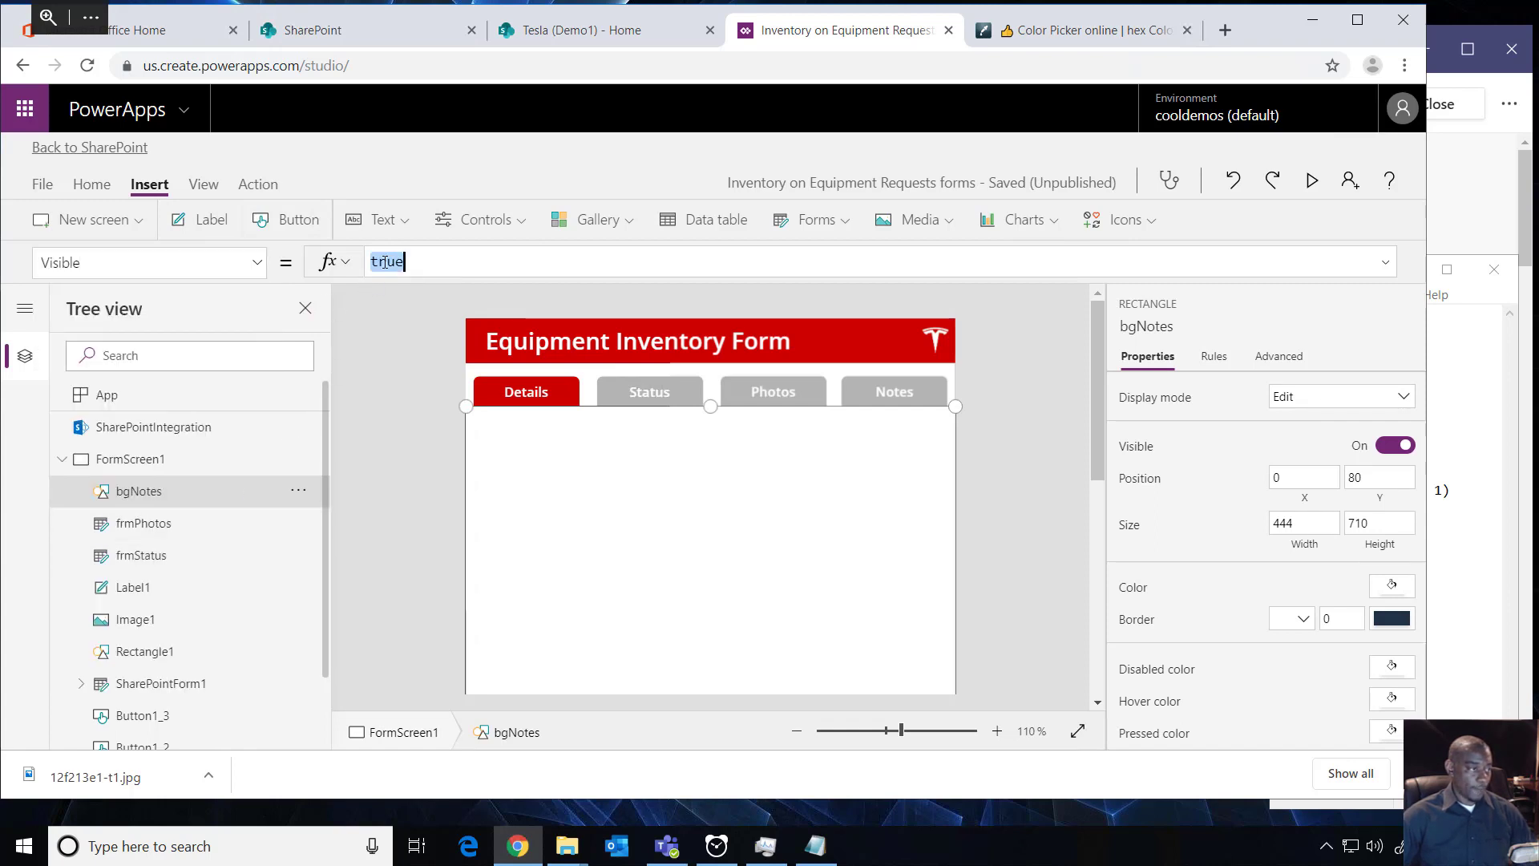
{"action": "type", "text": "varbo"}
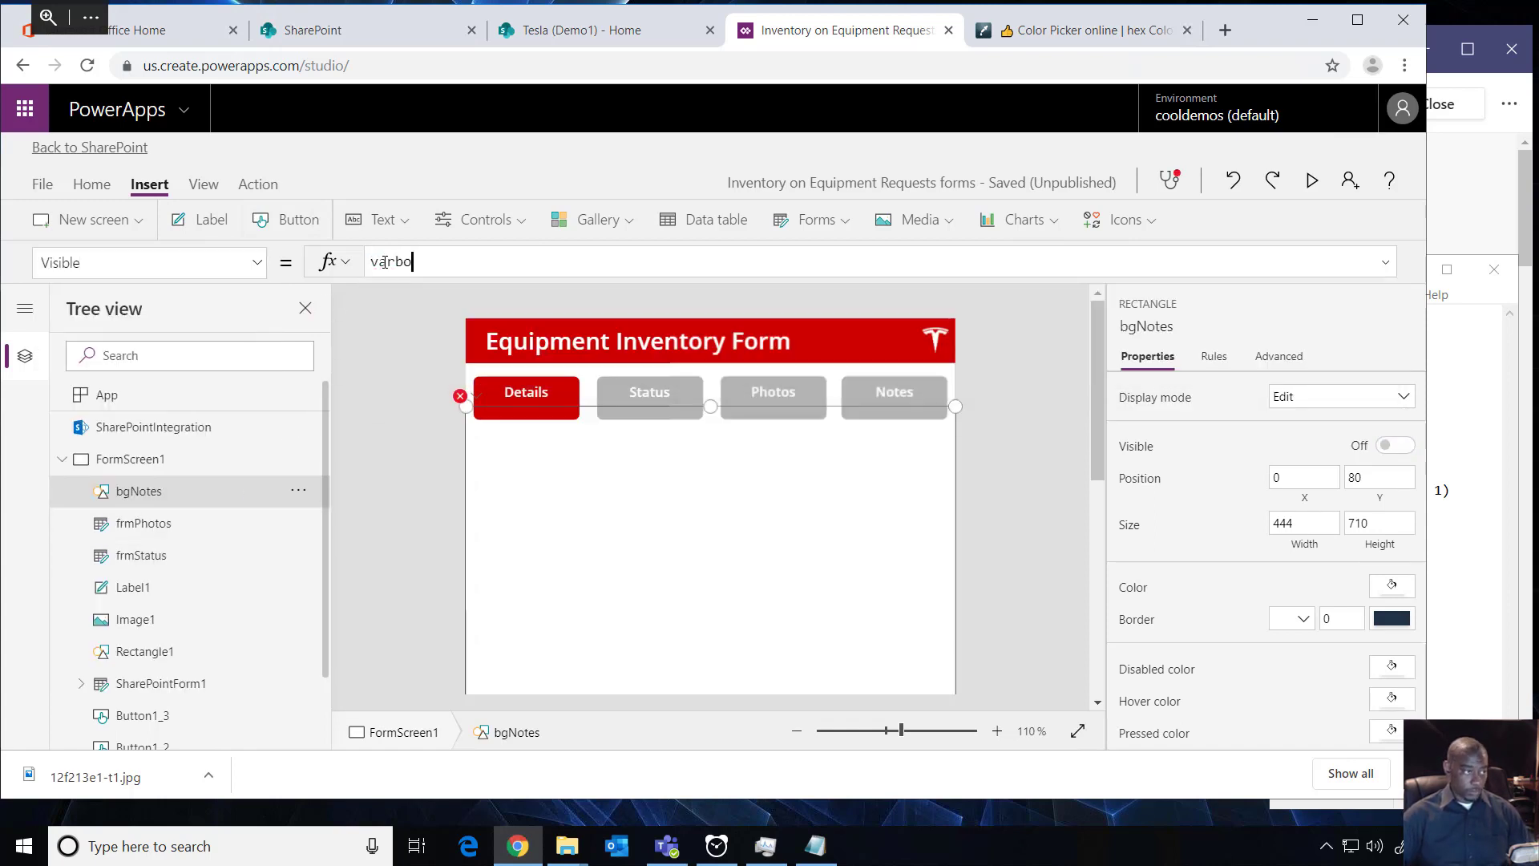
{"action": "key", "text": "BackSpace"}
{"action": "key", "text": "BackSpace"}
{"action": "key", "text": "BackSpace"}
{"action": "key", "text": "BackSpace"}
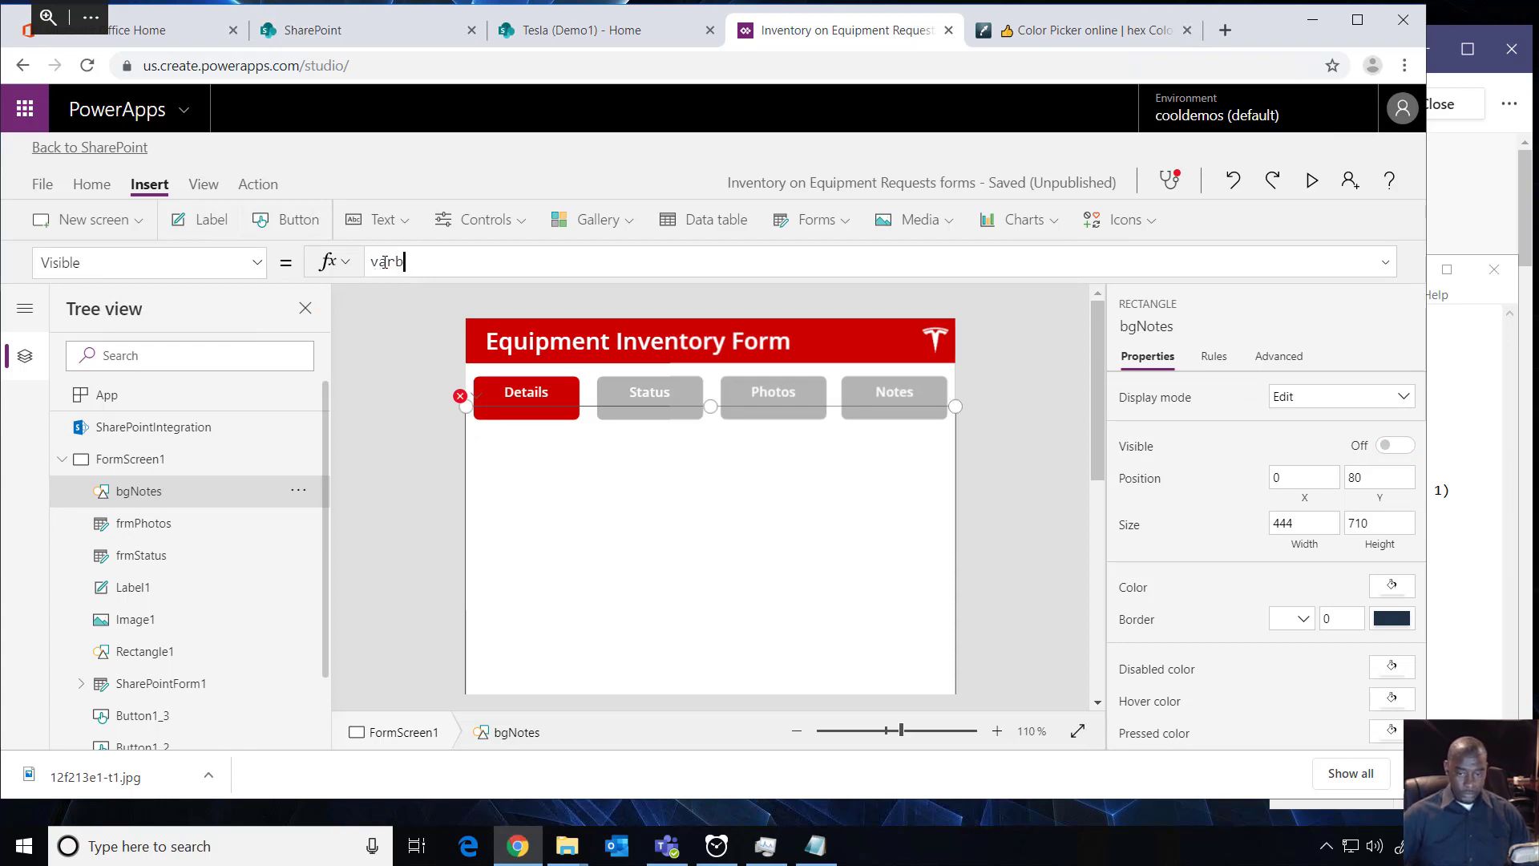
{"action": "type", "text": "no"}
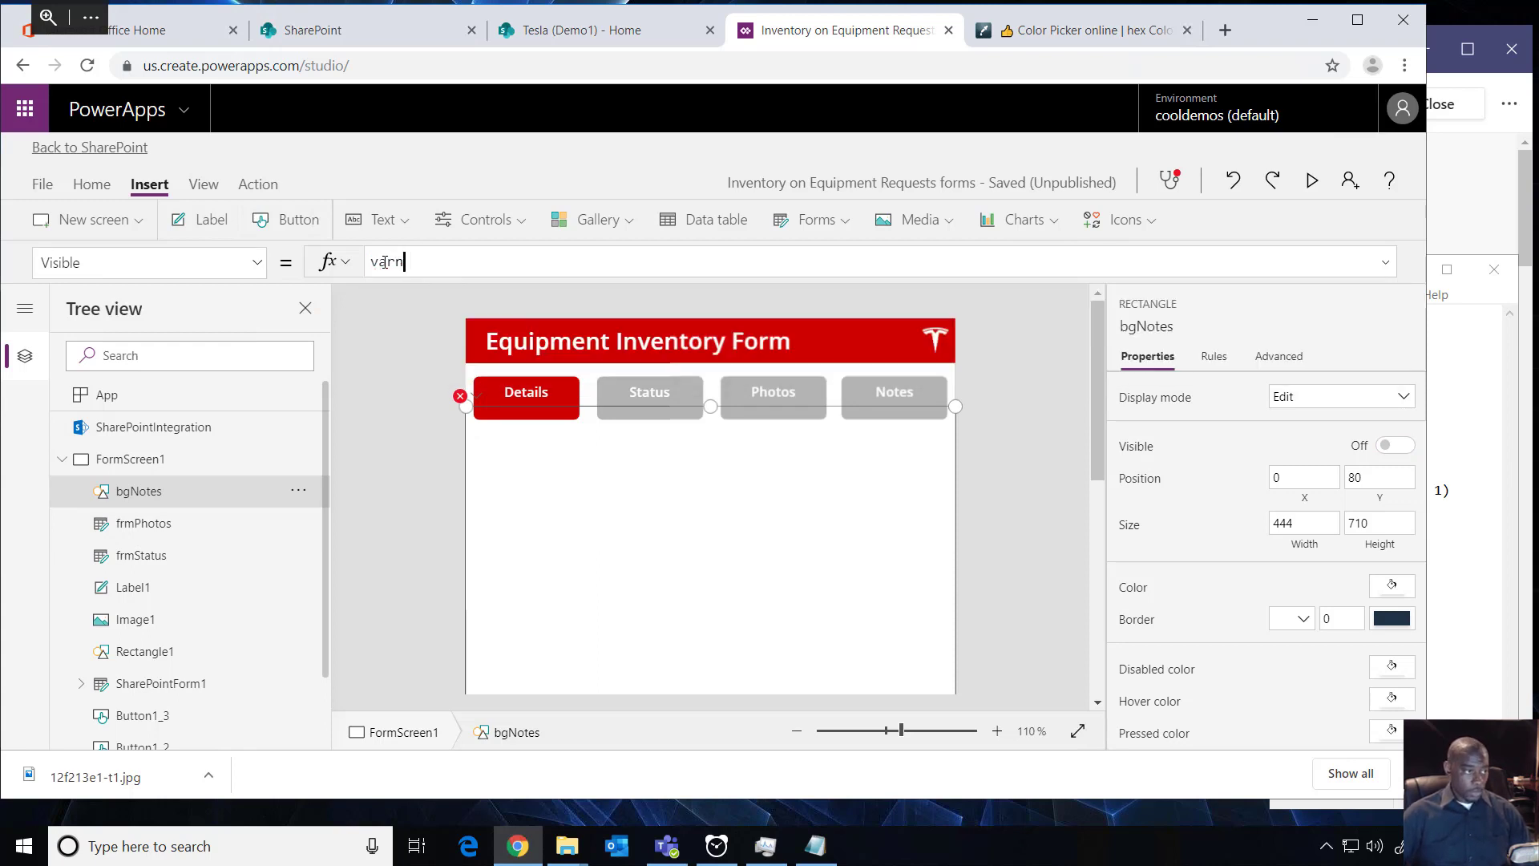
{"action": "key", "text": "BackSpace"}
{"action": "key", "text": "BackSpace"}
{"action": "type", "text": "not"}
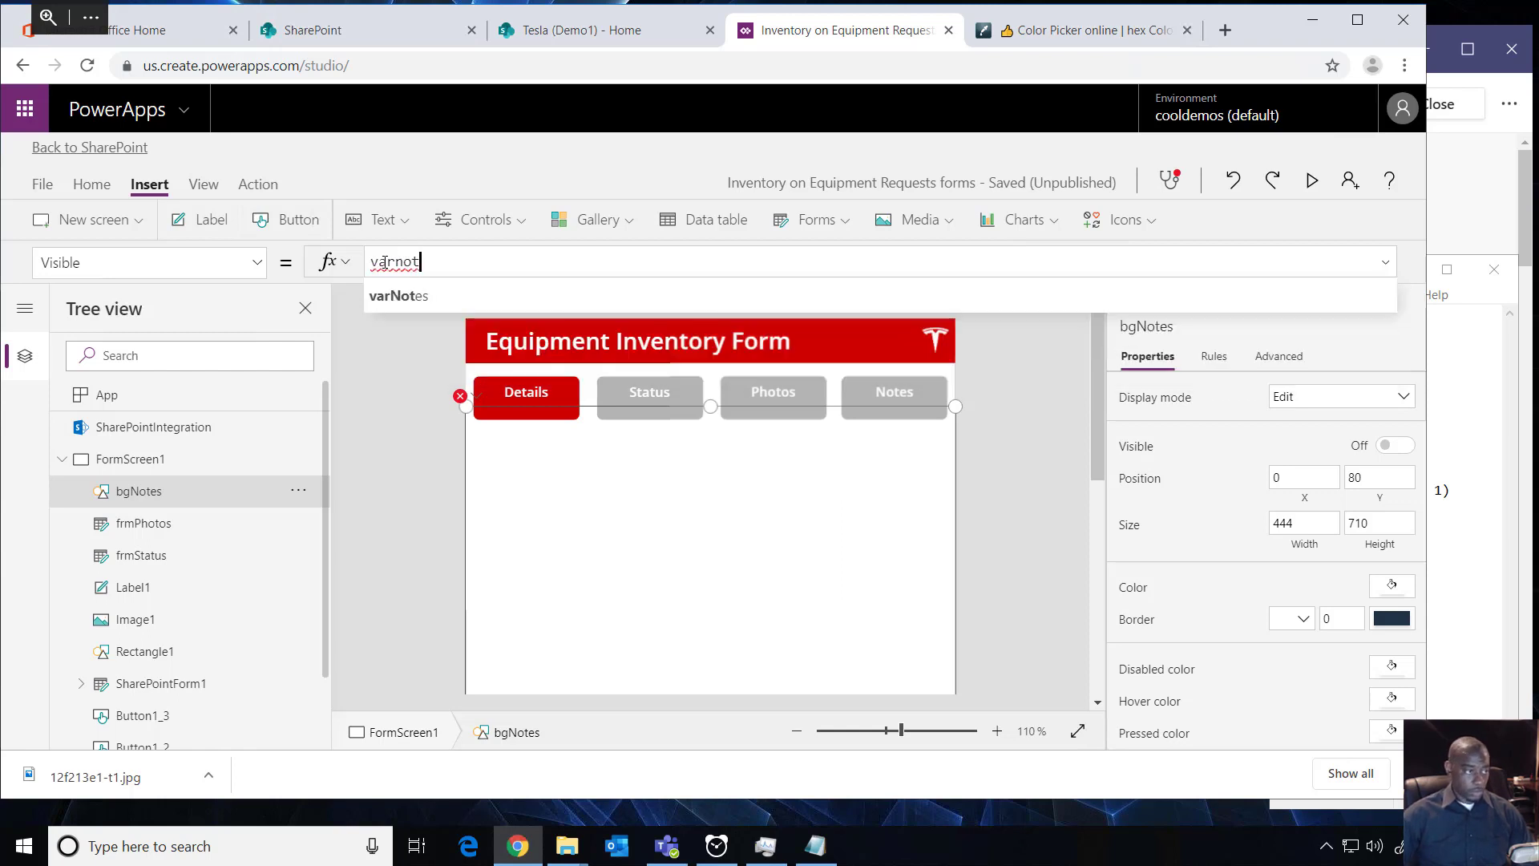
{"action": "left_click", "coordinate": [421, 305]}
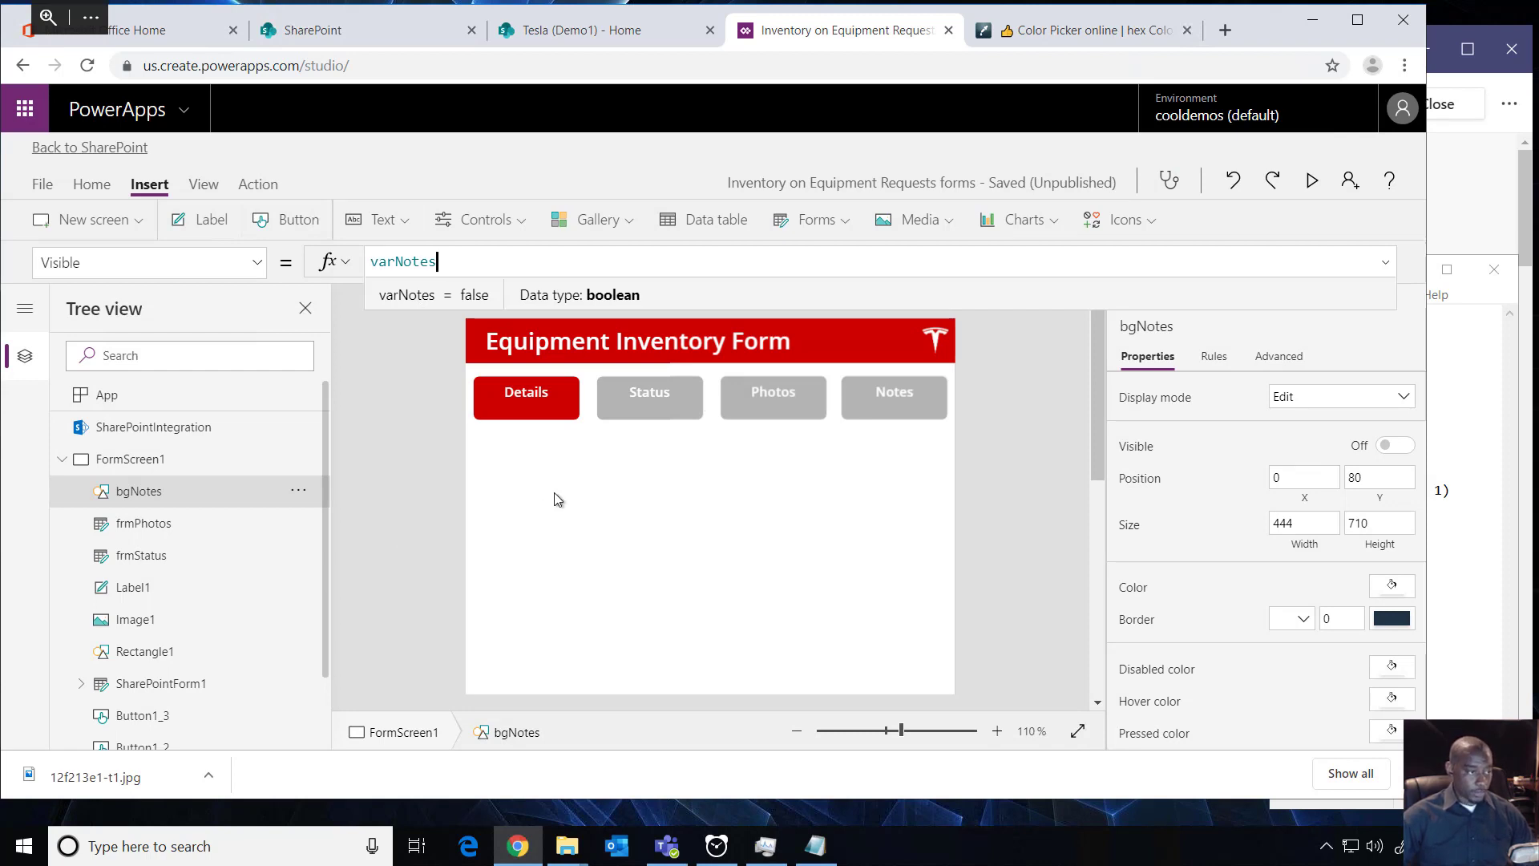
Test the Details, Status, Photos and Notes tab buttons to check which form or background each one shows.
{"action": "left_click", "coordinate": [545, 409], "text": "alt"}
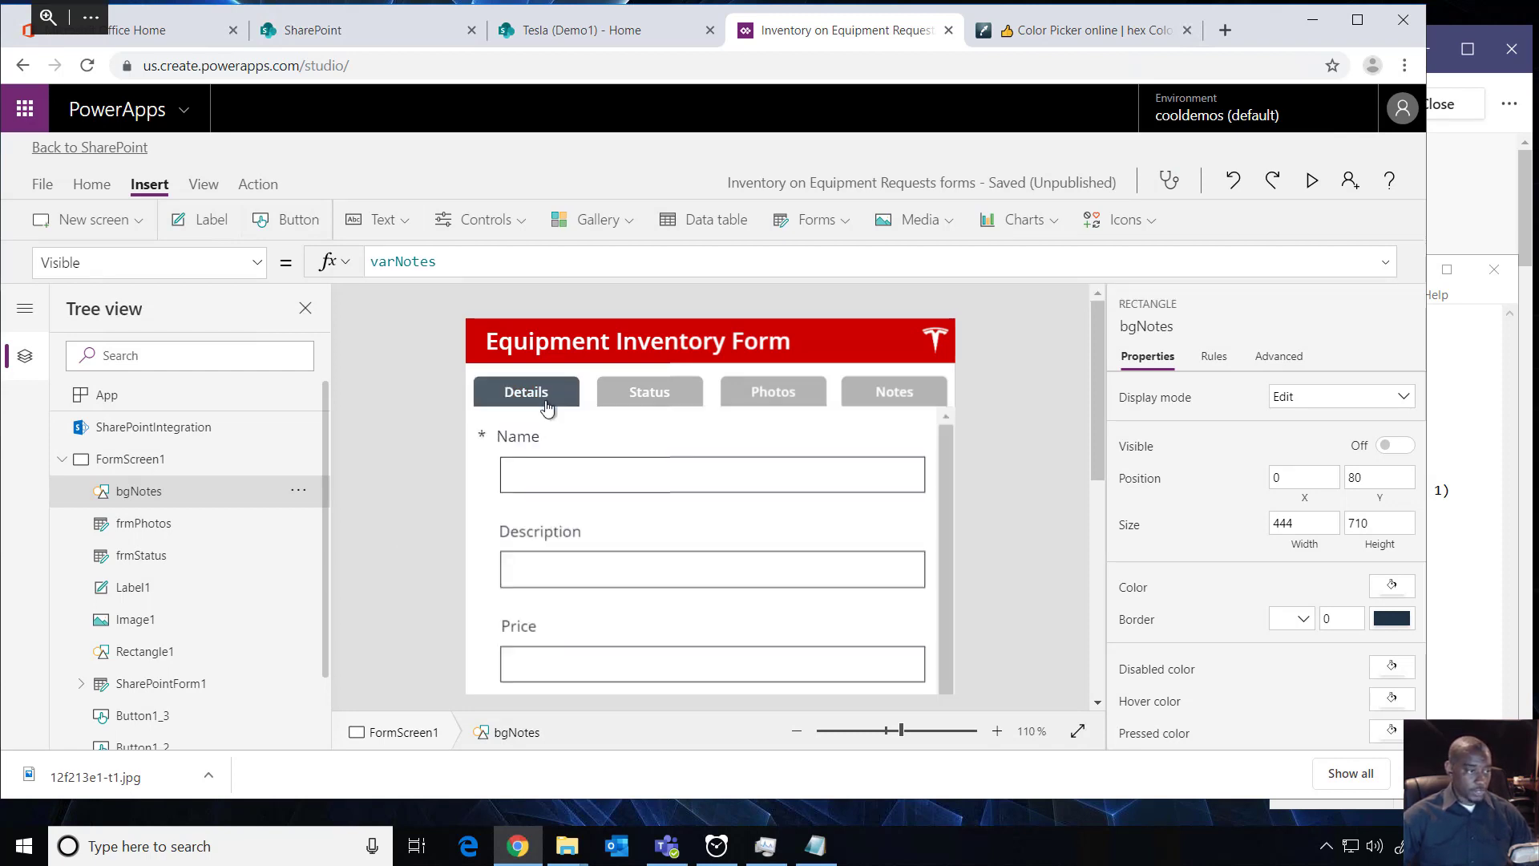
{"action": "left_click", "coordinate": [682, 398], "text": "alt"}
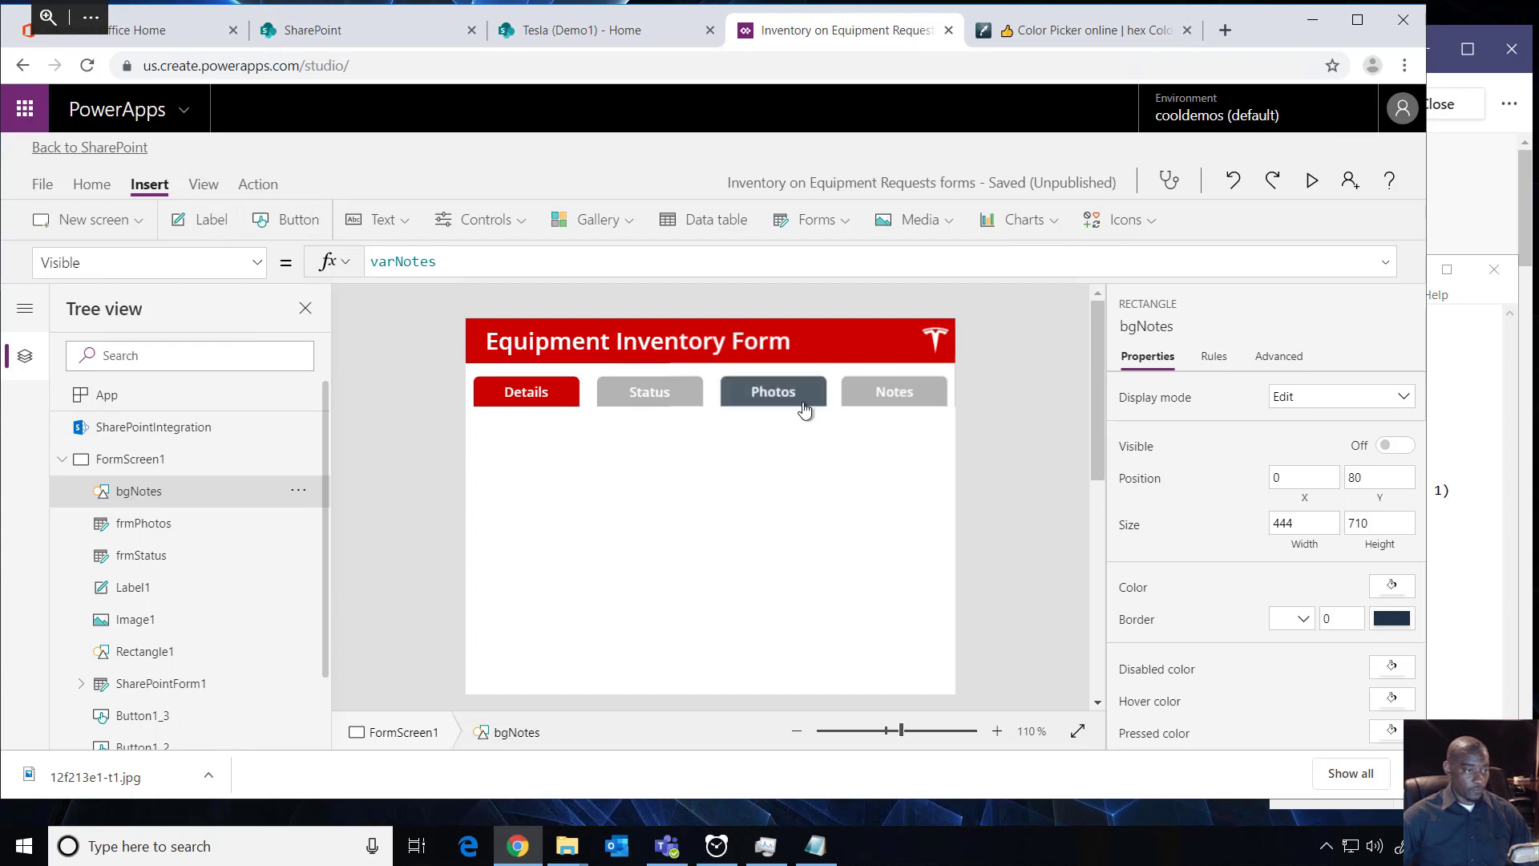
{"action": "left_click", "coordinate": [907, 401], "text": "alt"}
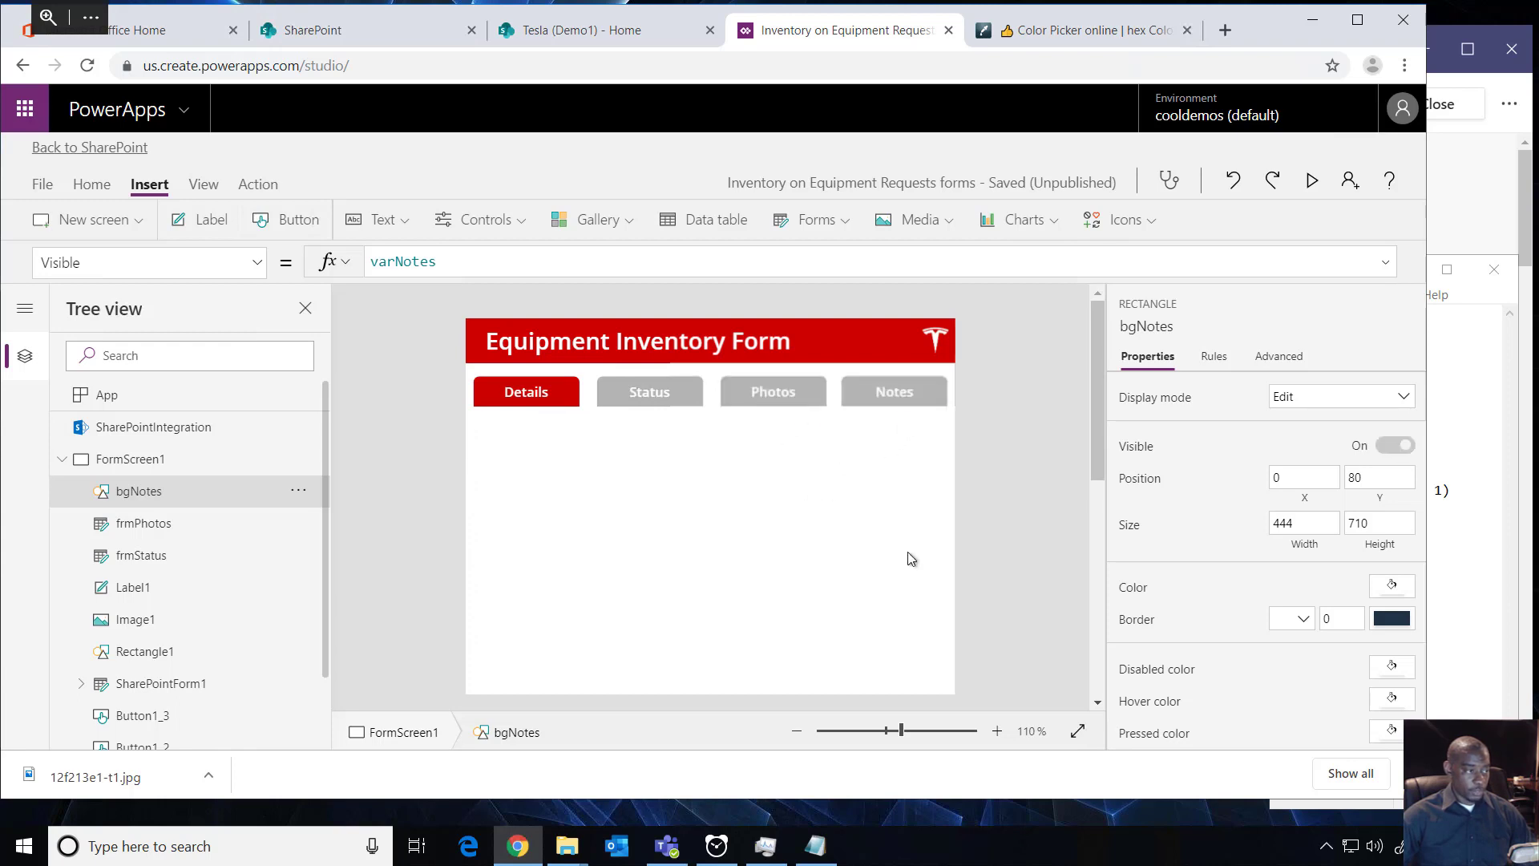
{"action": "left_click", "coordinate": [780, 525]}
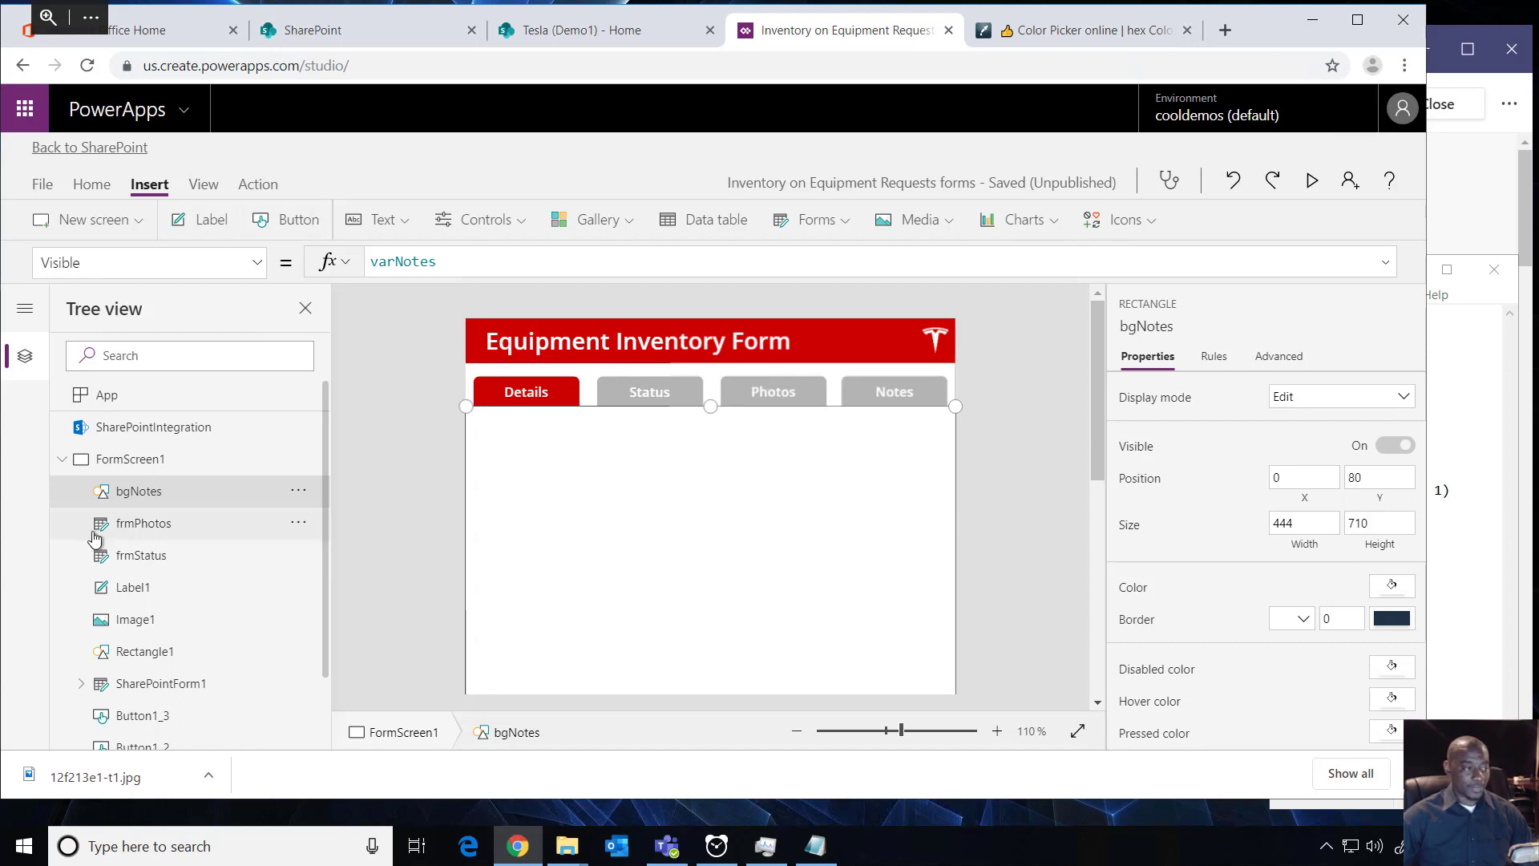
Add the Photo 1, Photo 2, Photo 3 and Photo 4 fields to frmPhotos.
{"action": "left_click", "coordinate": [165, 534]}
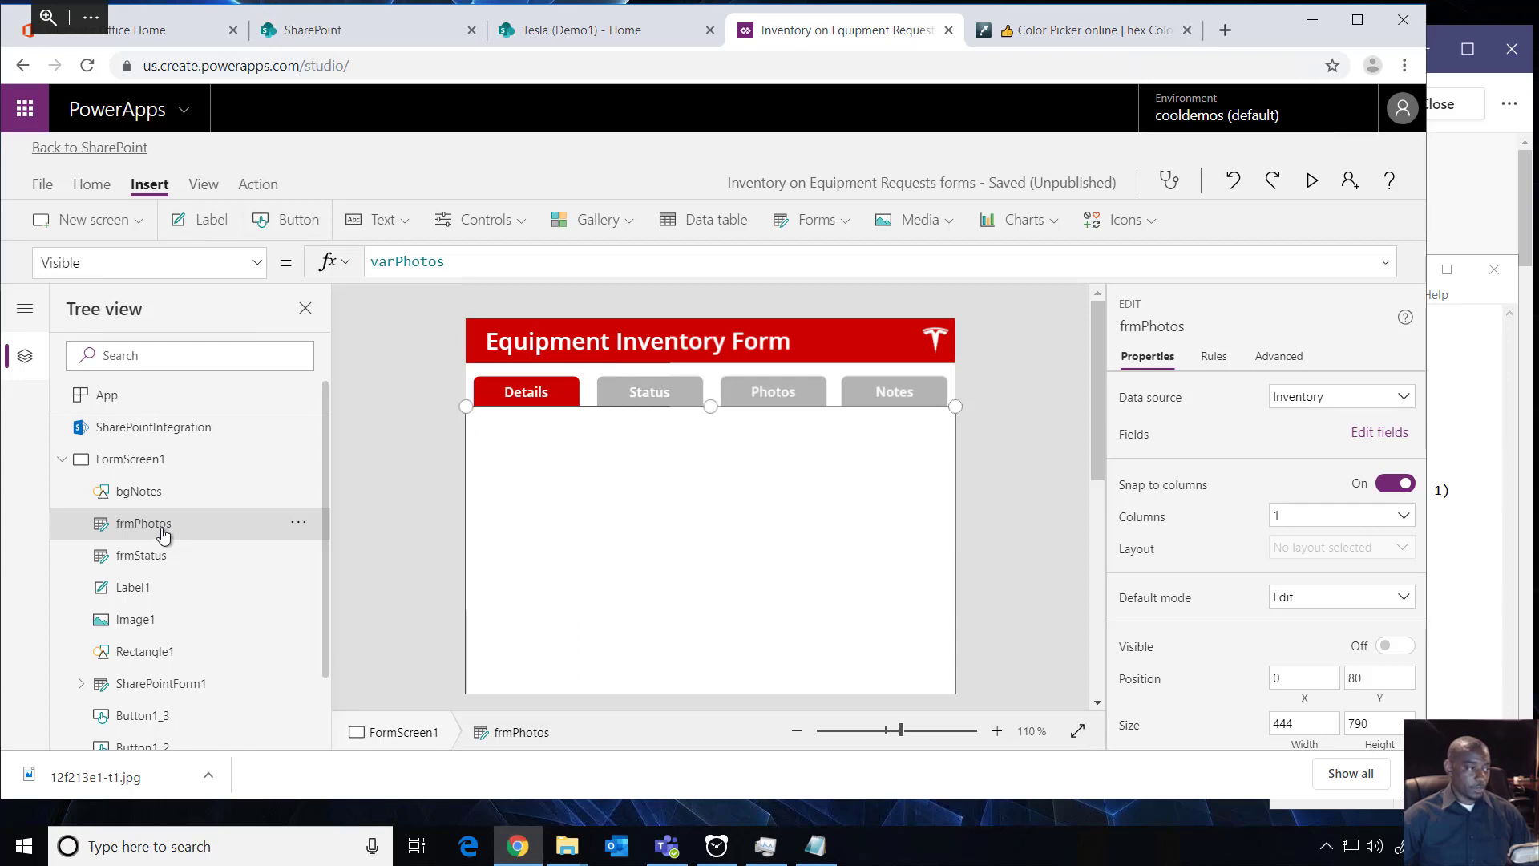
{"action": "left_click", "coordinate": [774, 393], "text": "alt"}
{"action": "left_click", "coordinate": [1379, 433]}
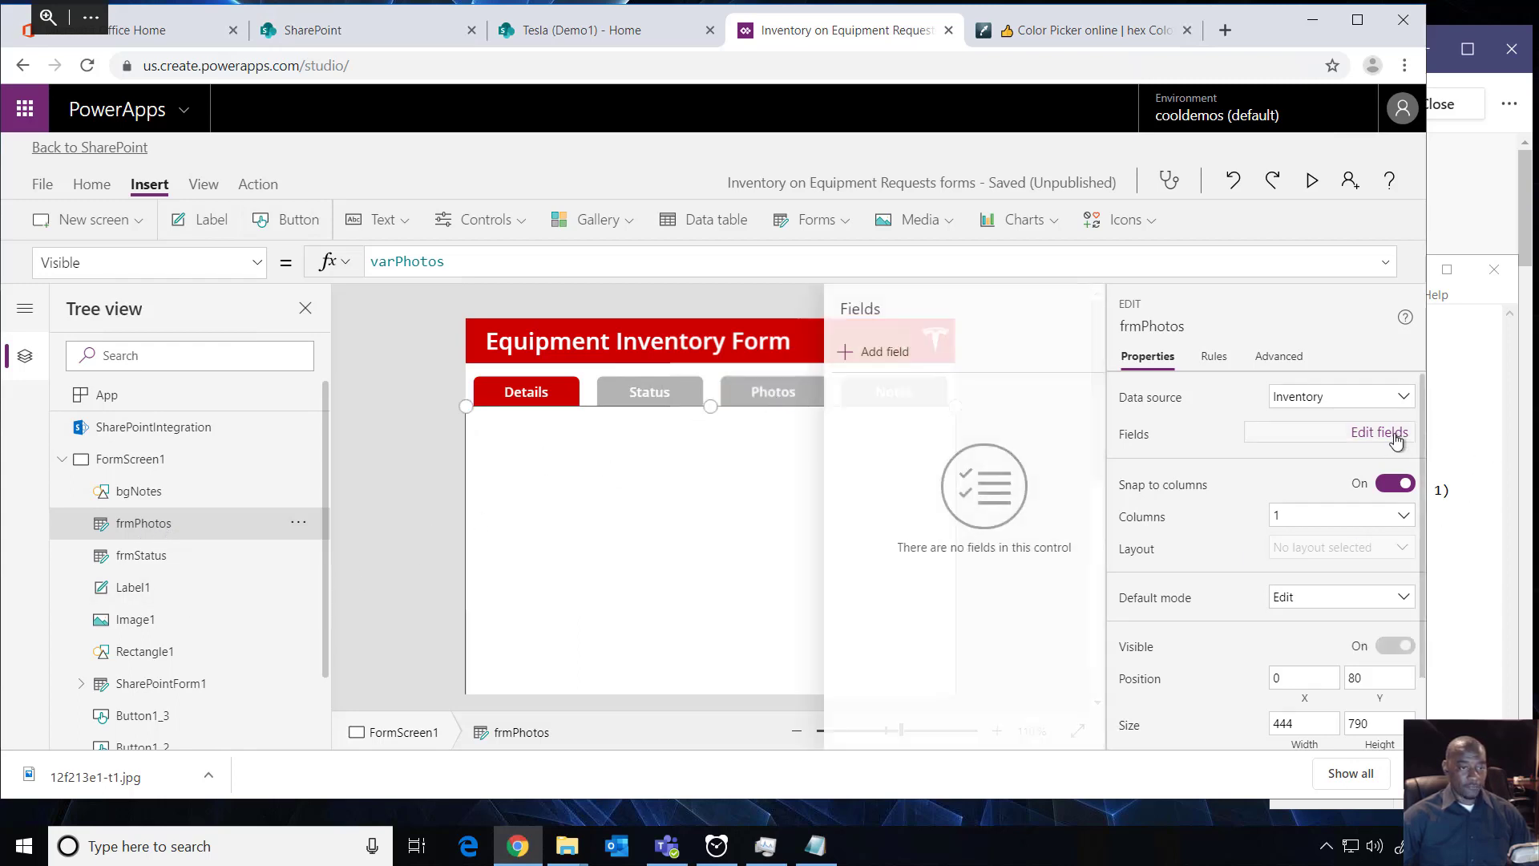
{"action": "left_click", "coordinate": [838, 359]}
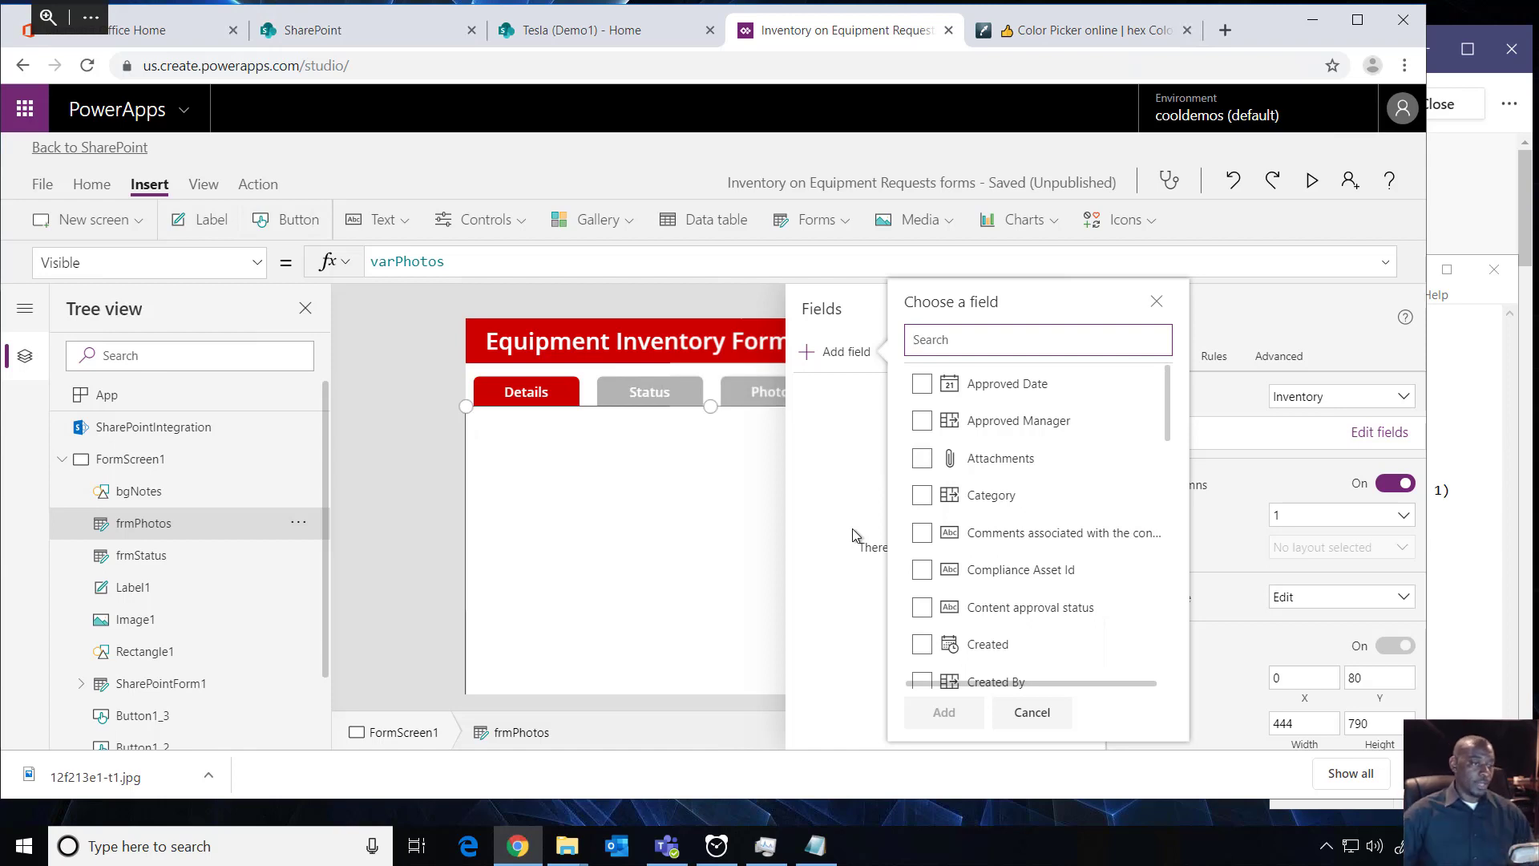
{"action": "type", "text": "phot"}
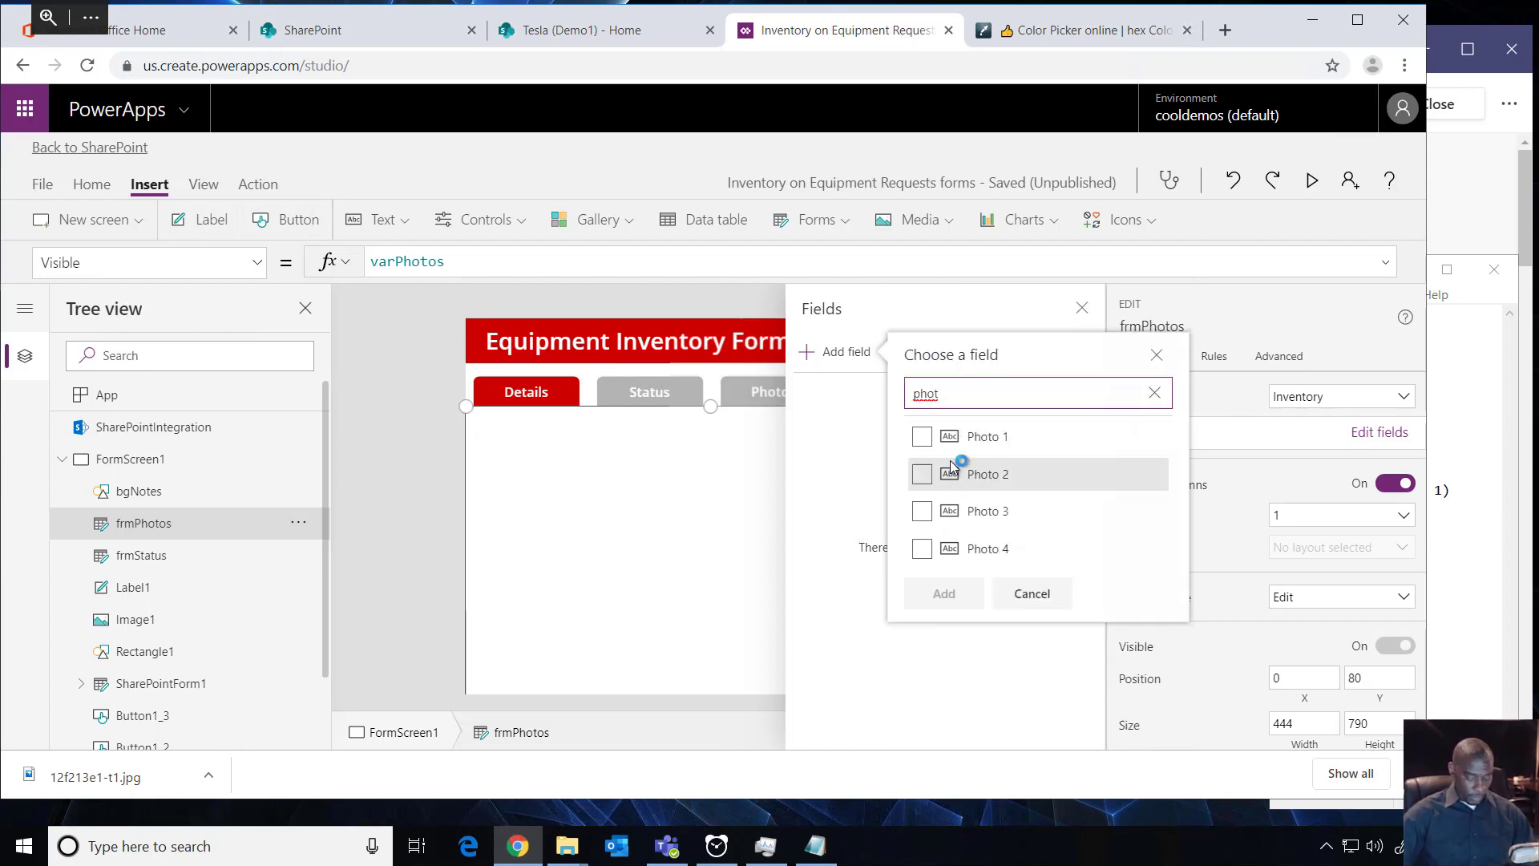
{"action": "left_click", "coordinate": [922, 437]}
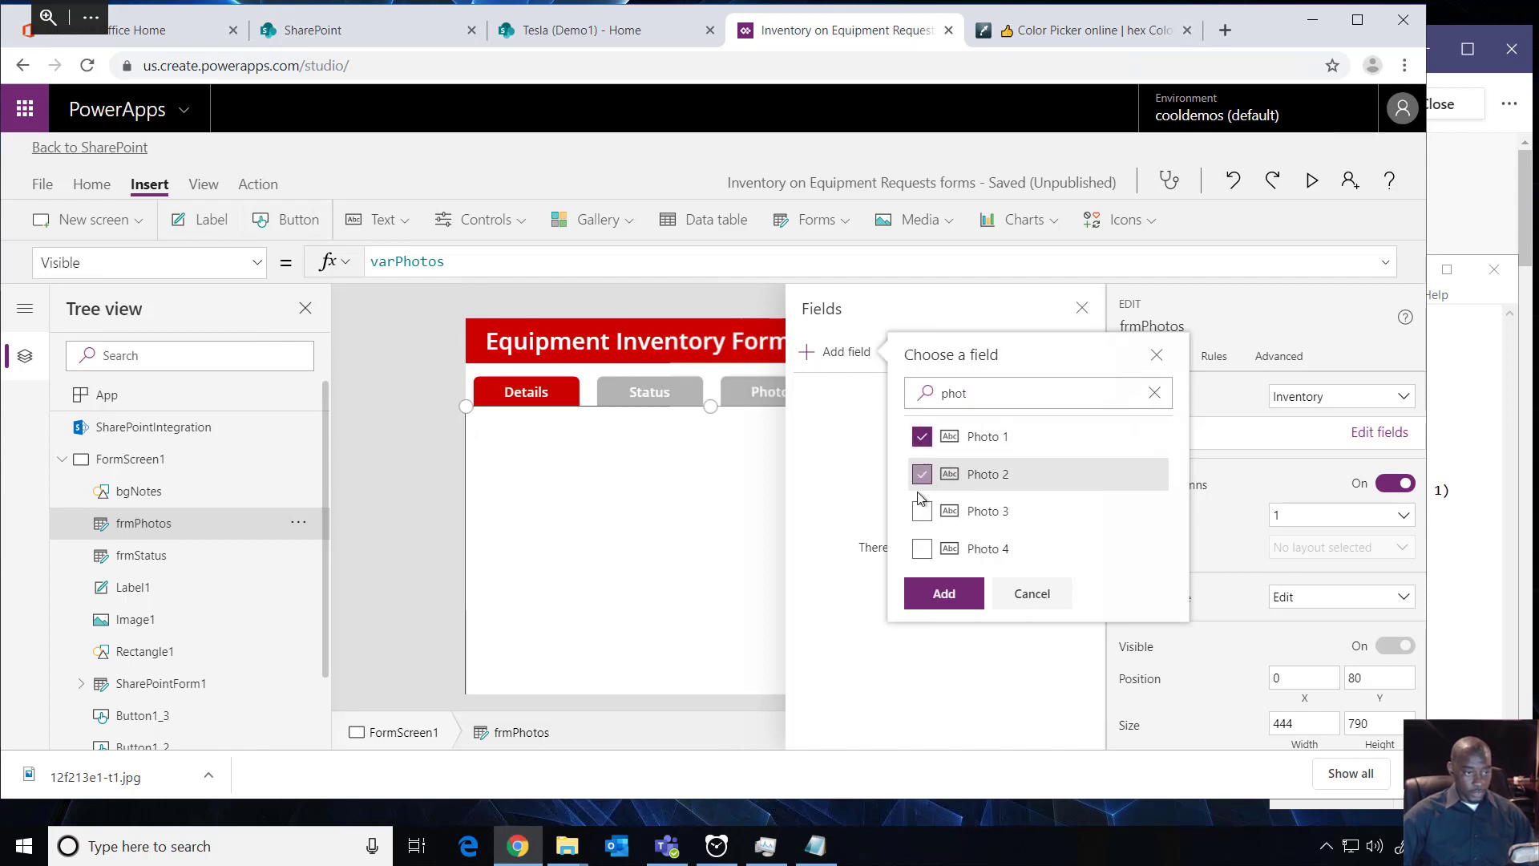
{"action": "left_click", "coordinate": [922, 477]}
{"action": "left_click", "coordinate": [922, 511]}
{"action": "left_click", "coordinate": [922, 548]}
{"action": "left_click", "coordinate": [944, 594]}
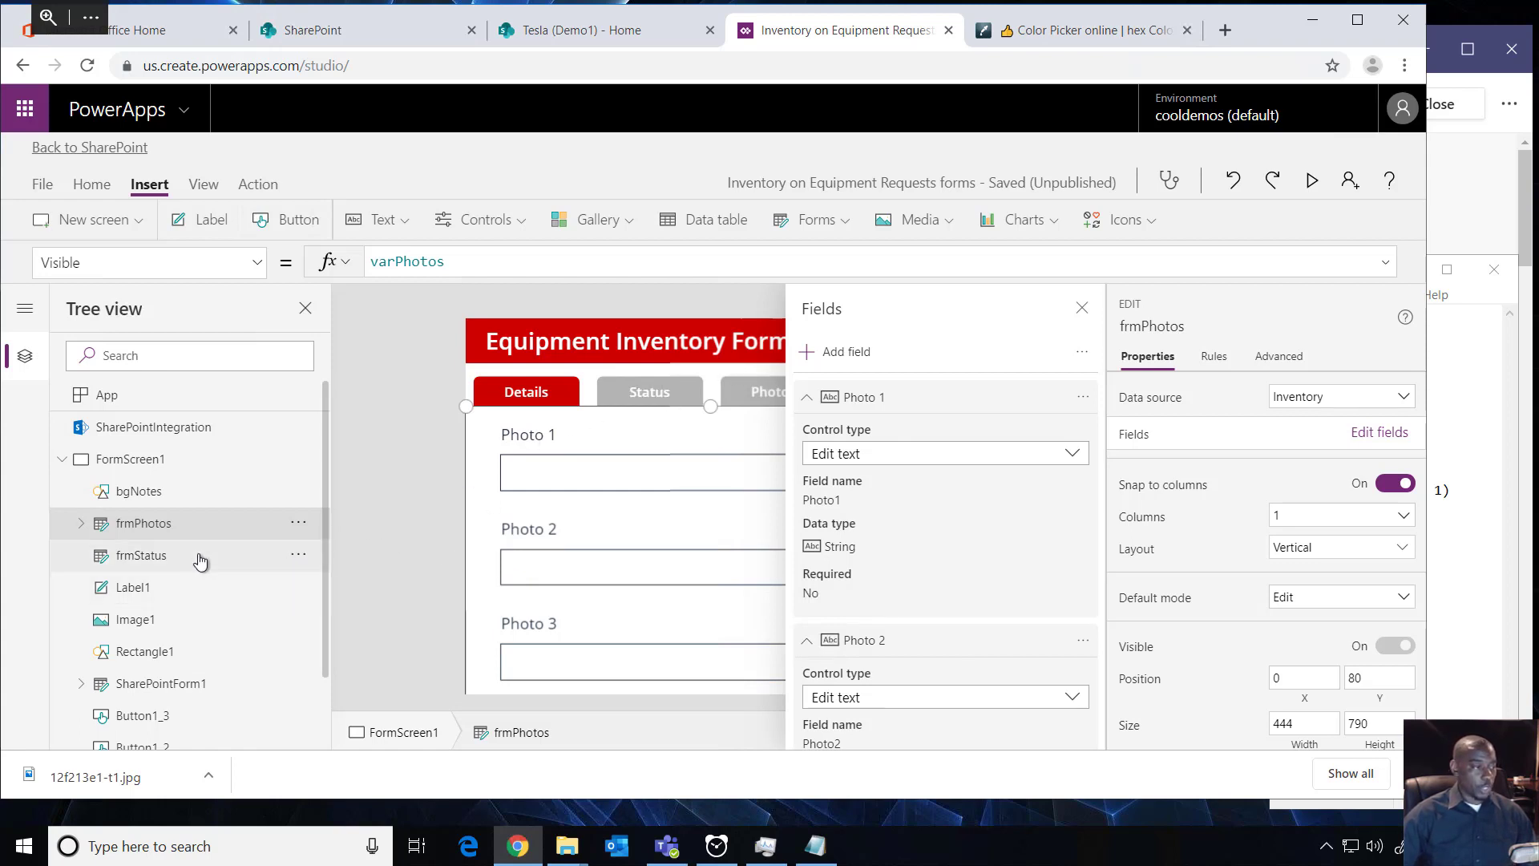
Select frmStatus and review the Status tab layout in the form design PDF, arranging it beside the editor.
{"action": "left_click", "coordinate": [143, 556]}
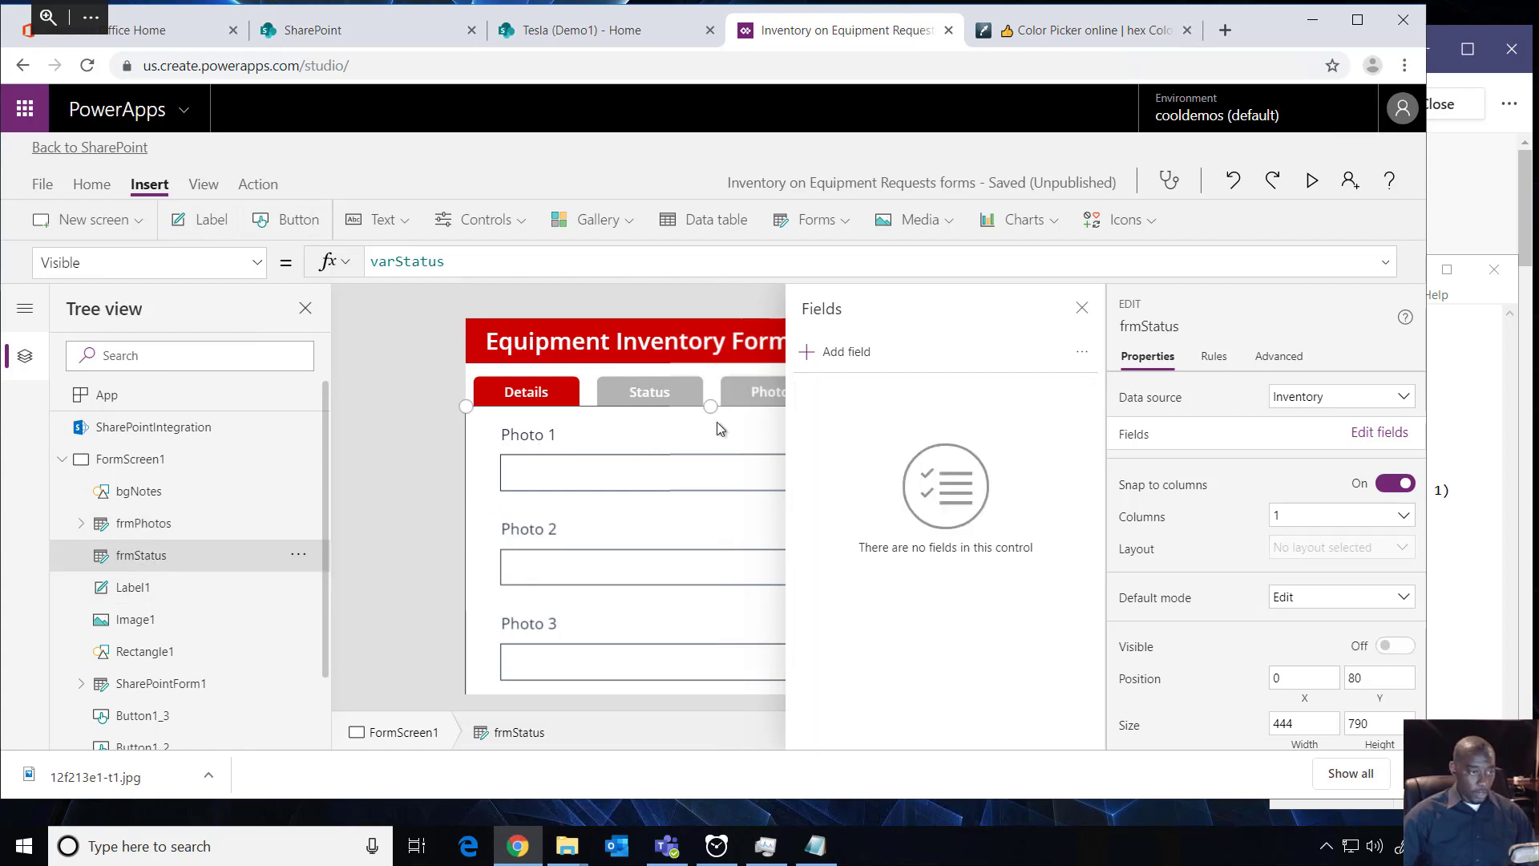
{"action": "left_click", "coordinate": [680, 401], "text": "alt"}
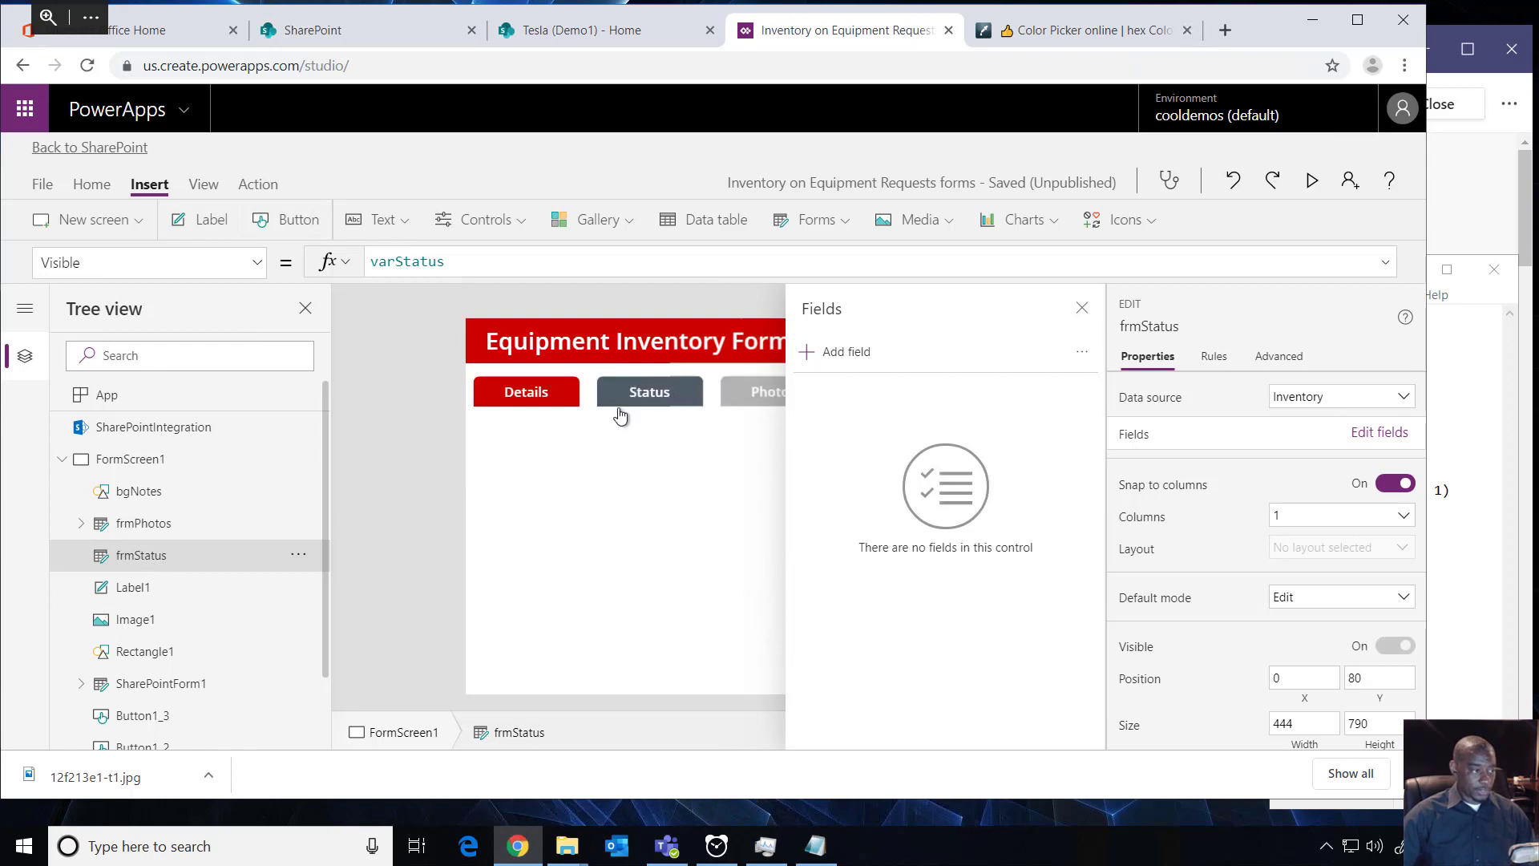
{"action": "left_click", "coordinate": [850, 360]}
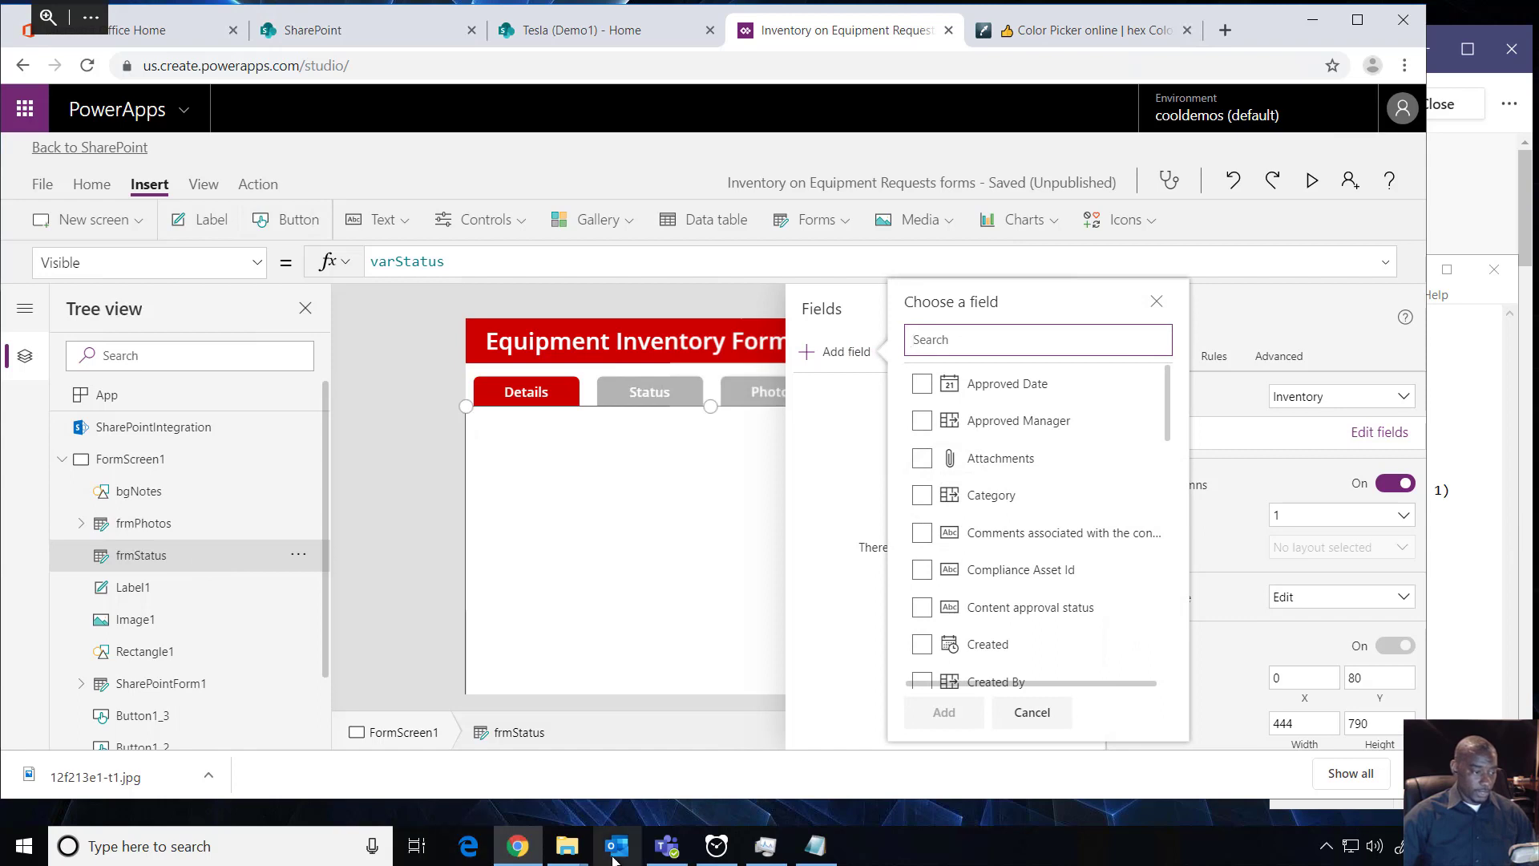
{"action": "left_click", "coordinate": [667, 846]}
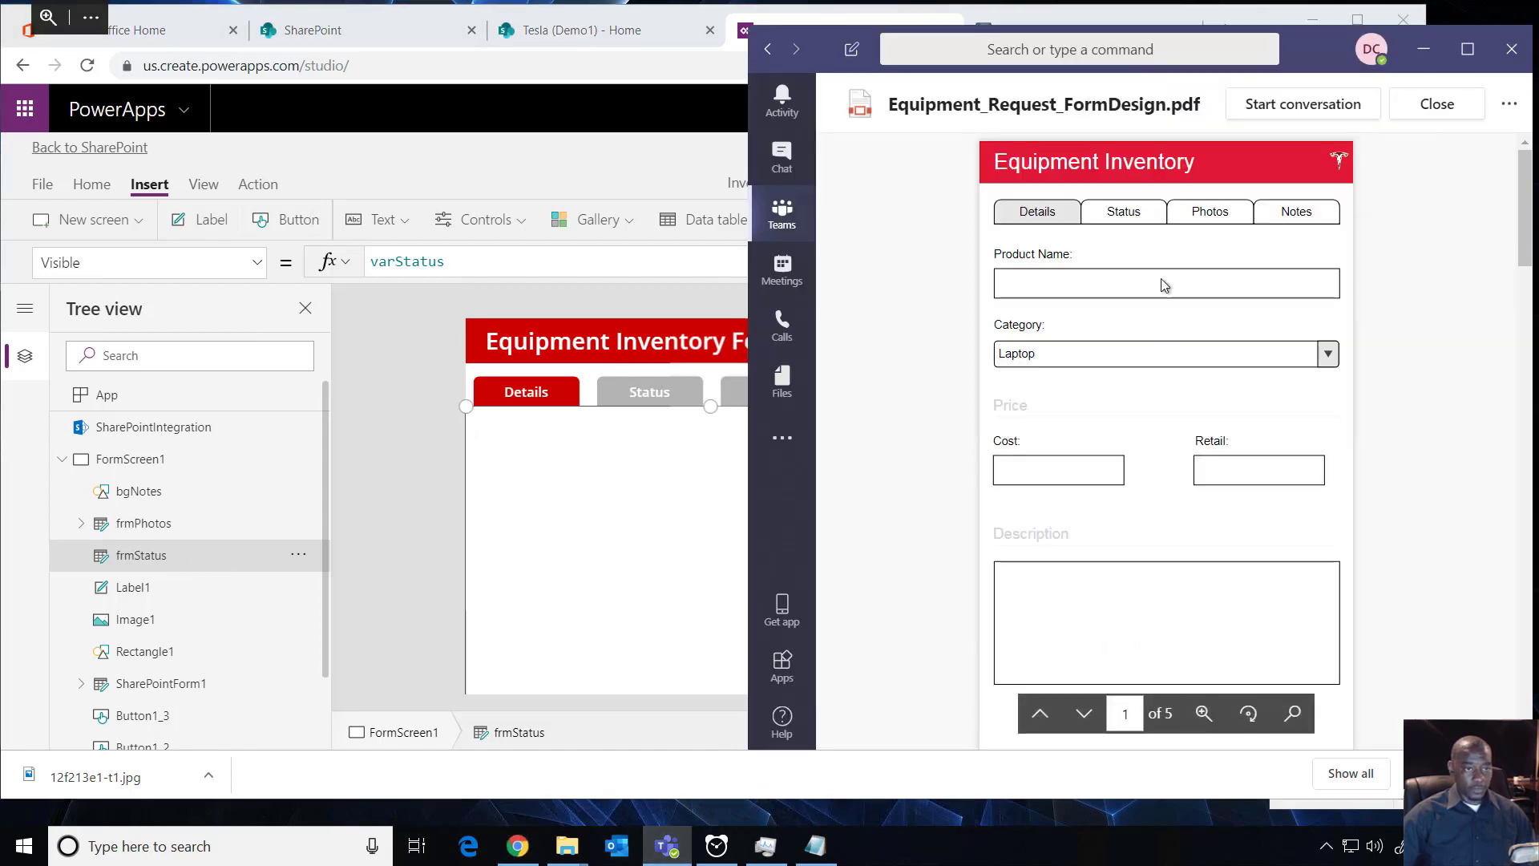
{"action": "scroll", "coordinate": [1156, 534], "scroll_direction": "down", "scroll_amount": 10}
{"action": "scroll", "coordinate": [1155, 534], "scroll_direction": "up", "scroll_amount": 3}
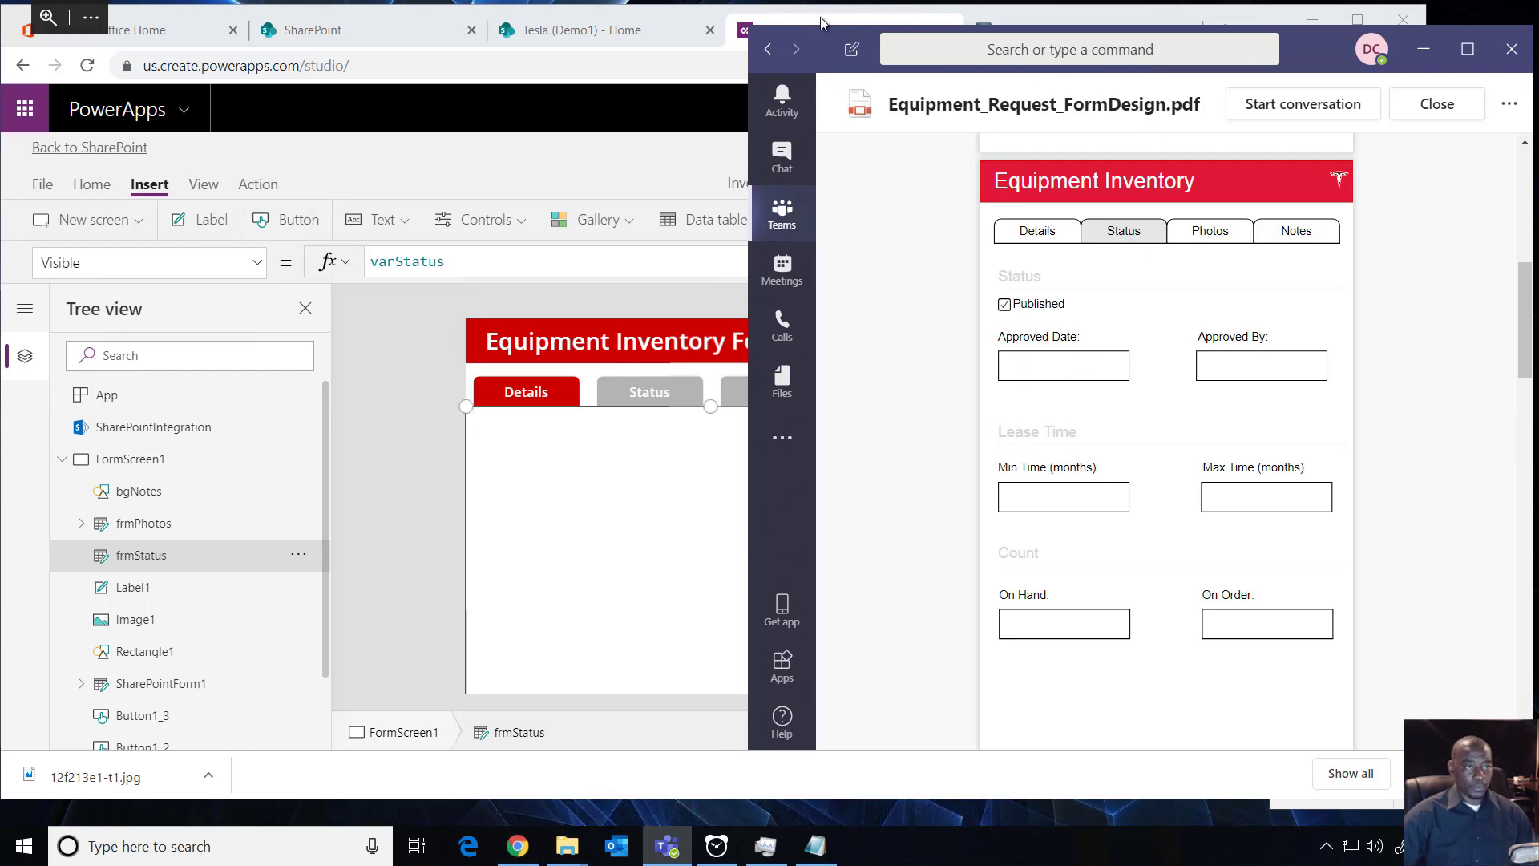
{"action": "left_click_drag", "start_coordinate": [830, 30], "coordinate": [1000, 36]}
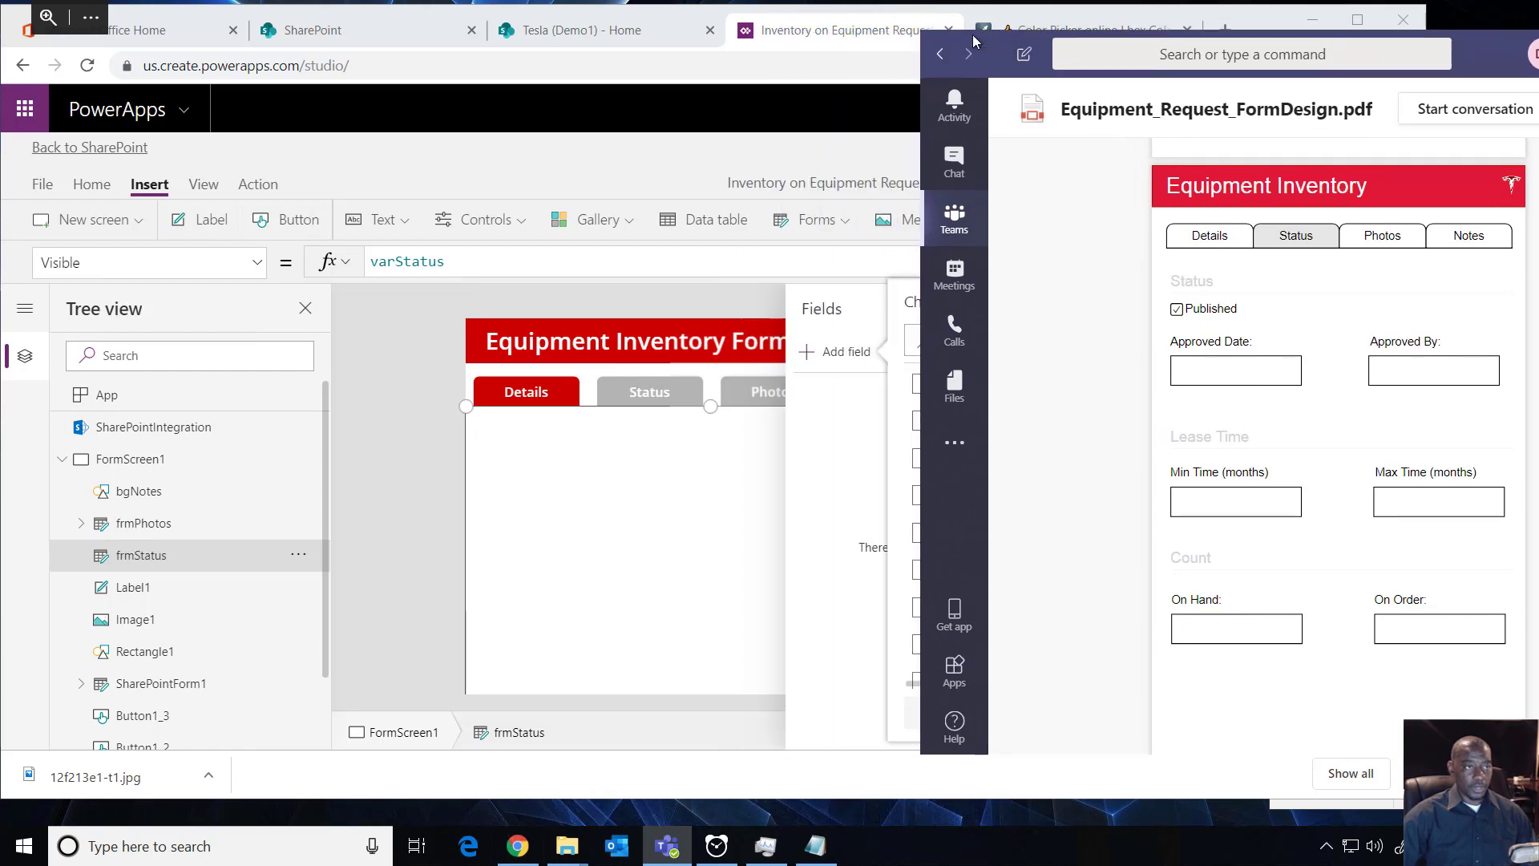
{"action": "left_click", "coordinate": [706, 16]}
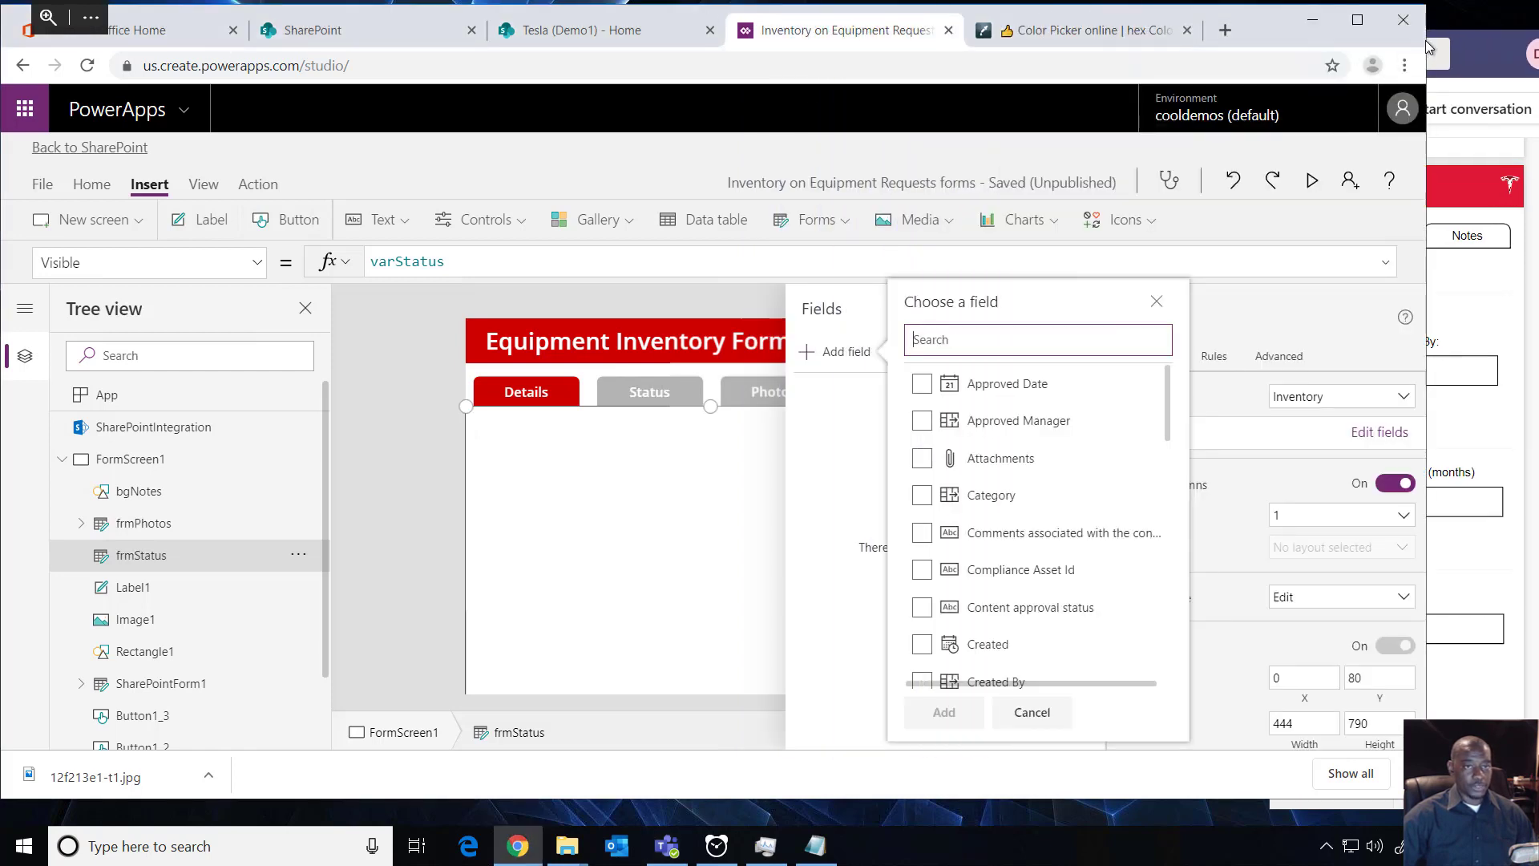
{"action": "left_click_drag", "start_coordinate": [1427, 22], "coordinate": [1130, 23]}
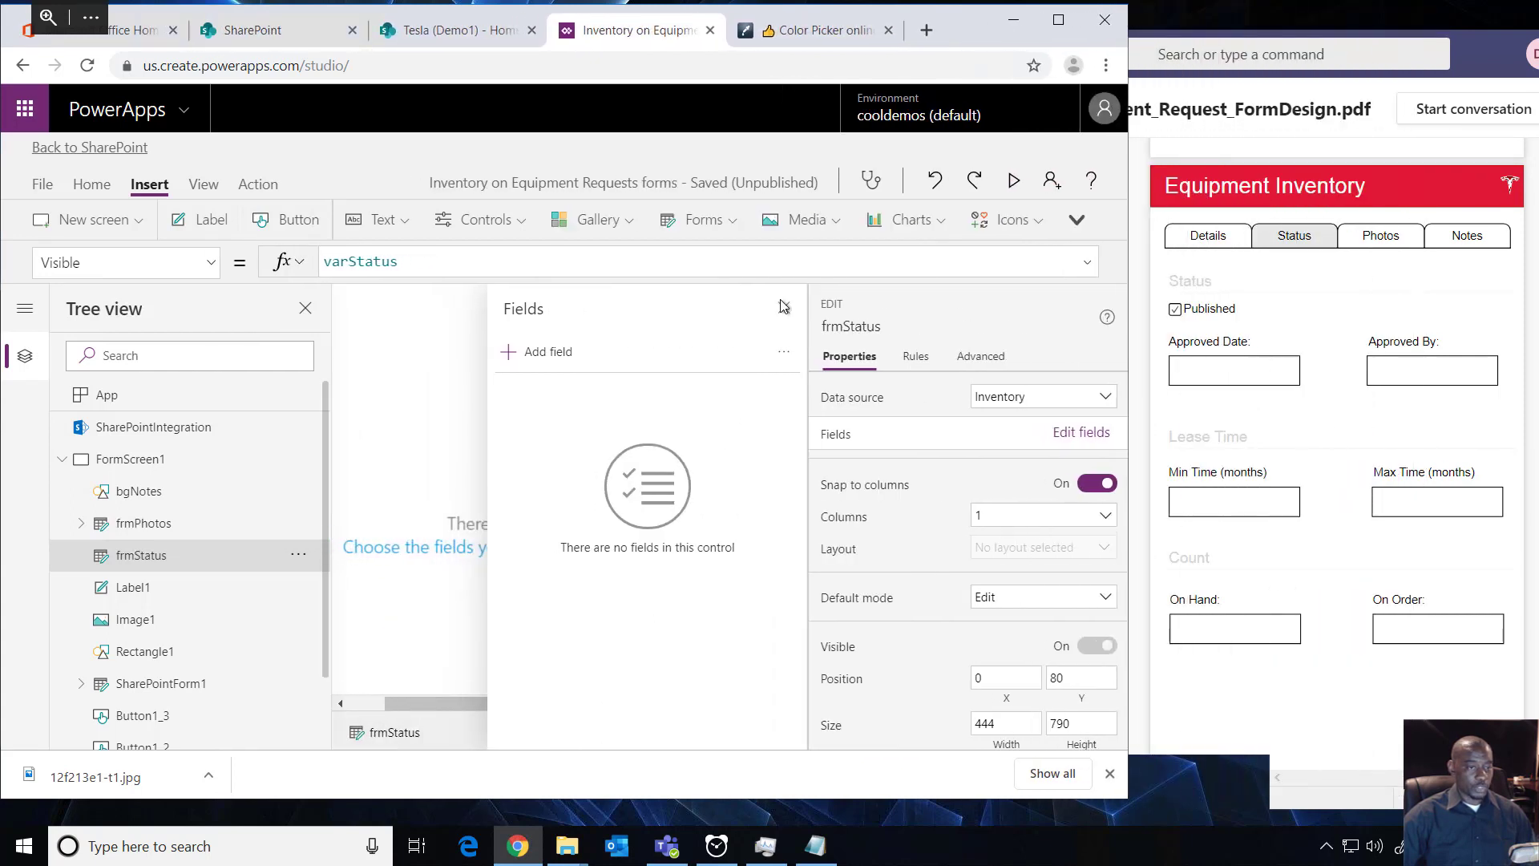
Add the Published, Approved Date, Approved Manager and Minimum Time (months) fields to frmStatus.
{"action": "left_click", "coordinate": [548, 352]}
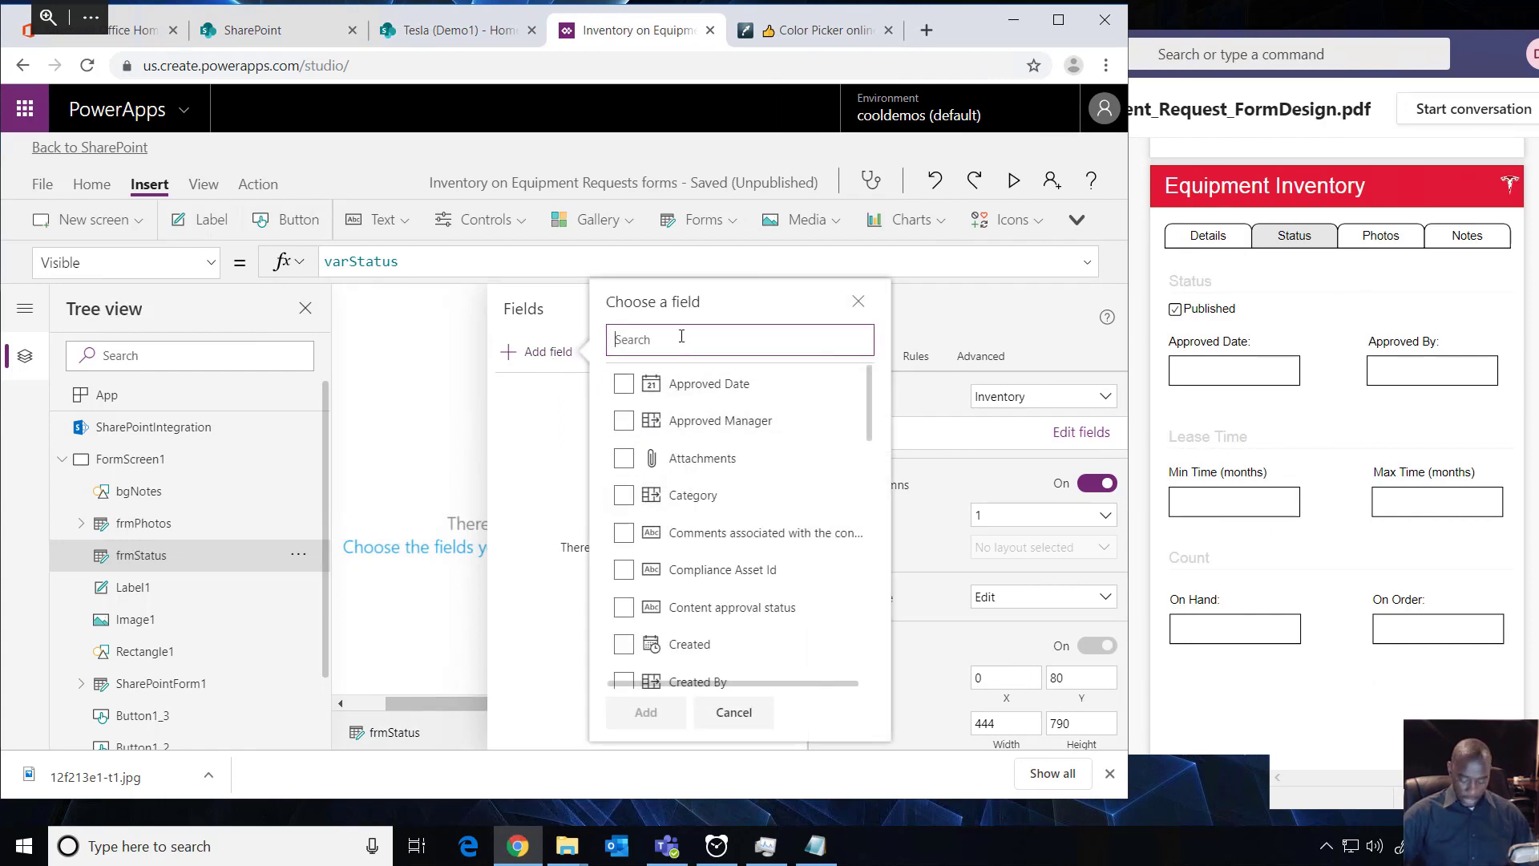
{"action": "type", "text": "pub"}
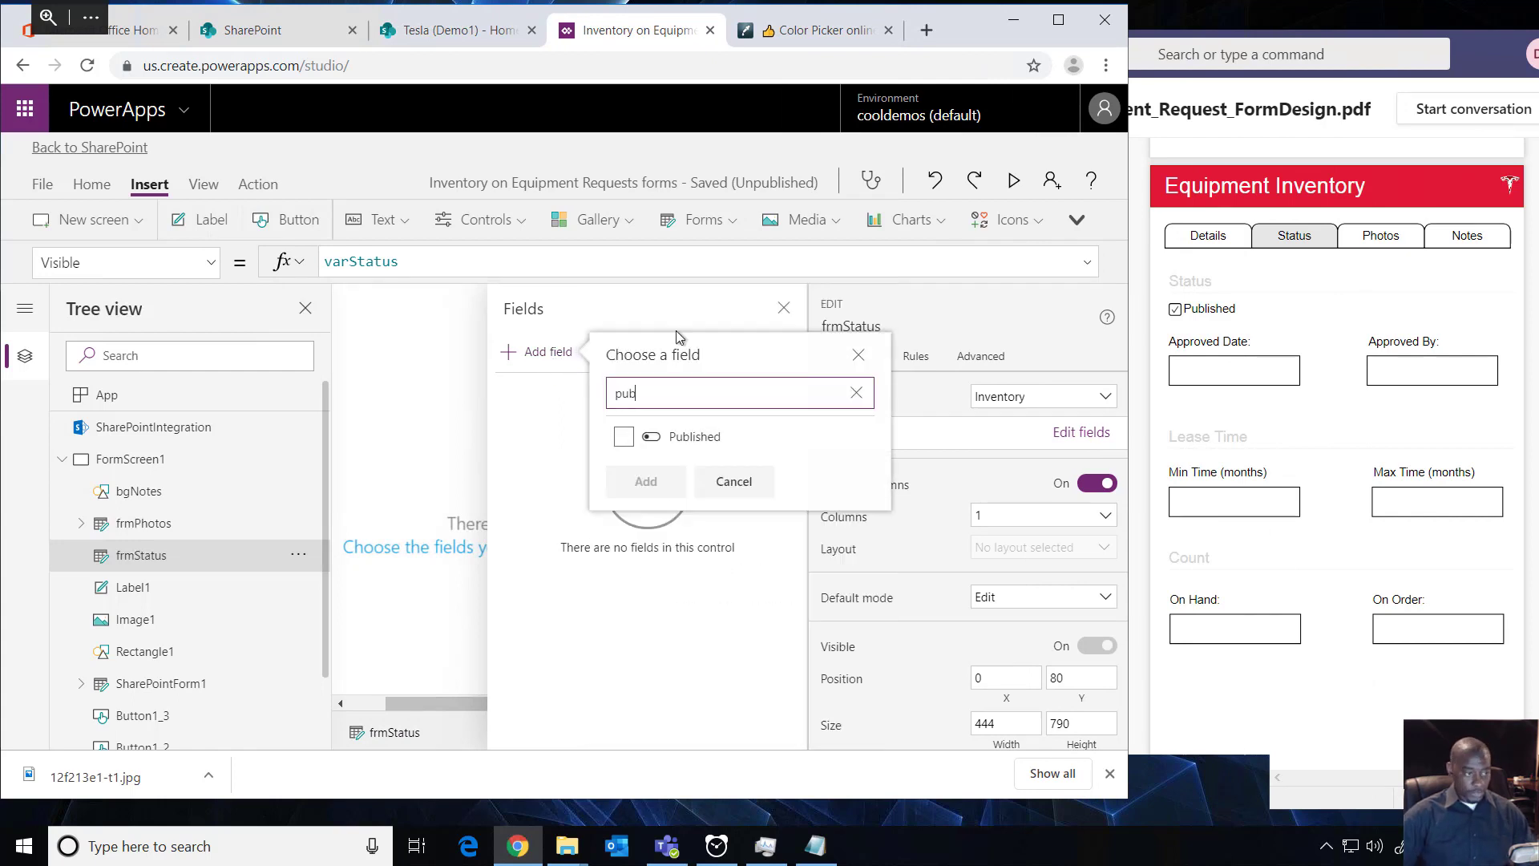
{"action": "left_click", "coordinate": [624, 438]}
{"action": "left_click", "coordinate": [857, 392]}
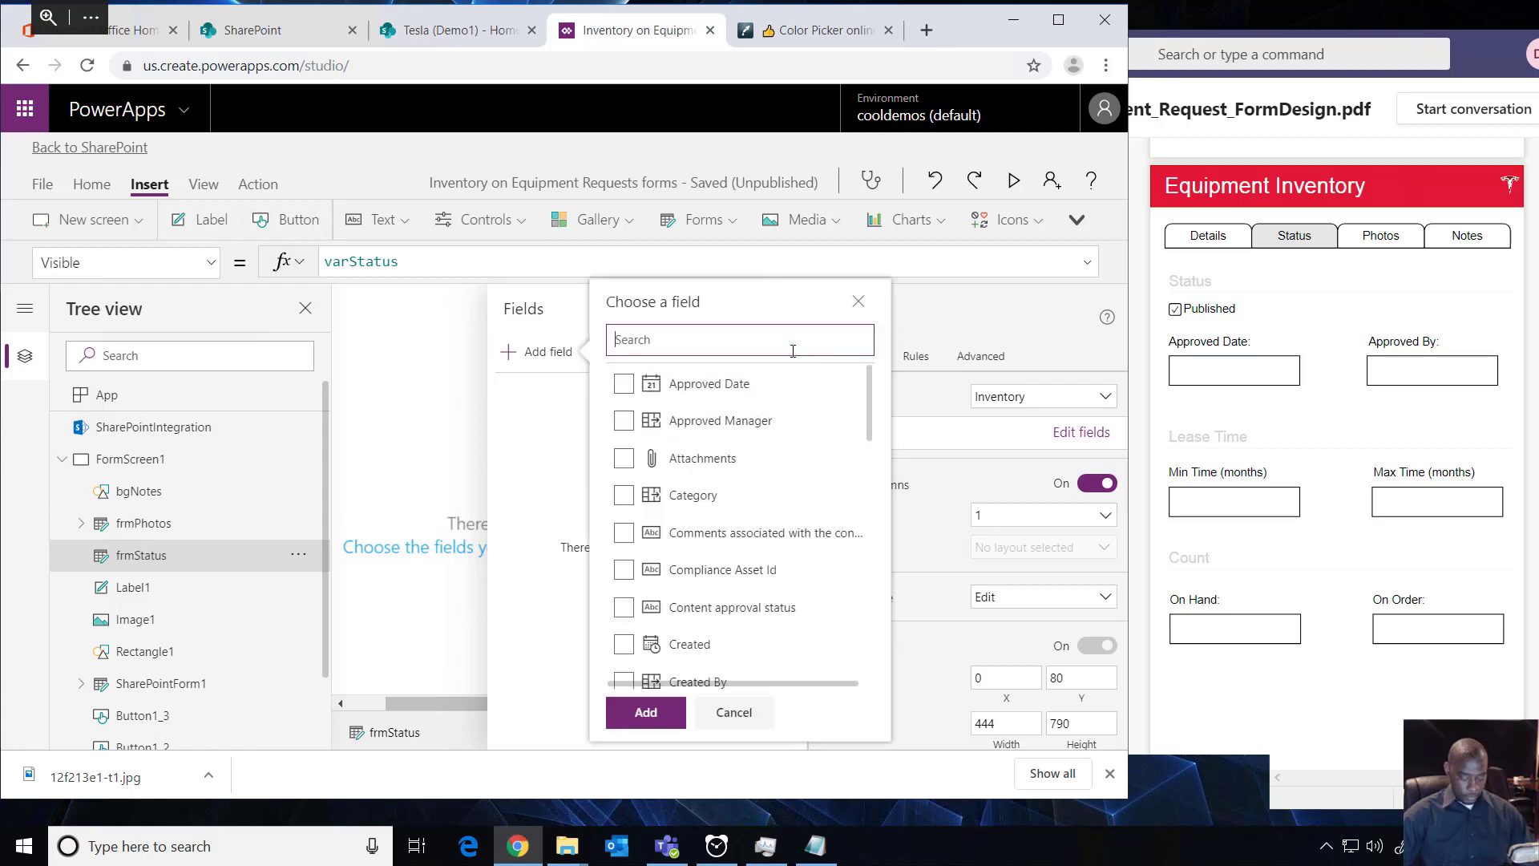
{"action": "type", "text": "appr"}
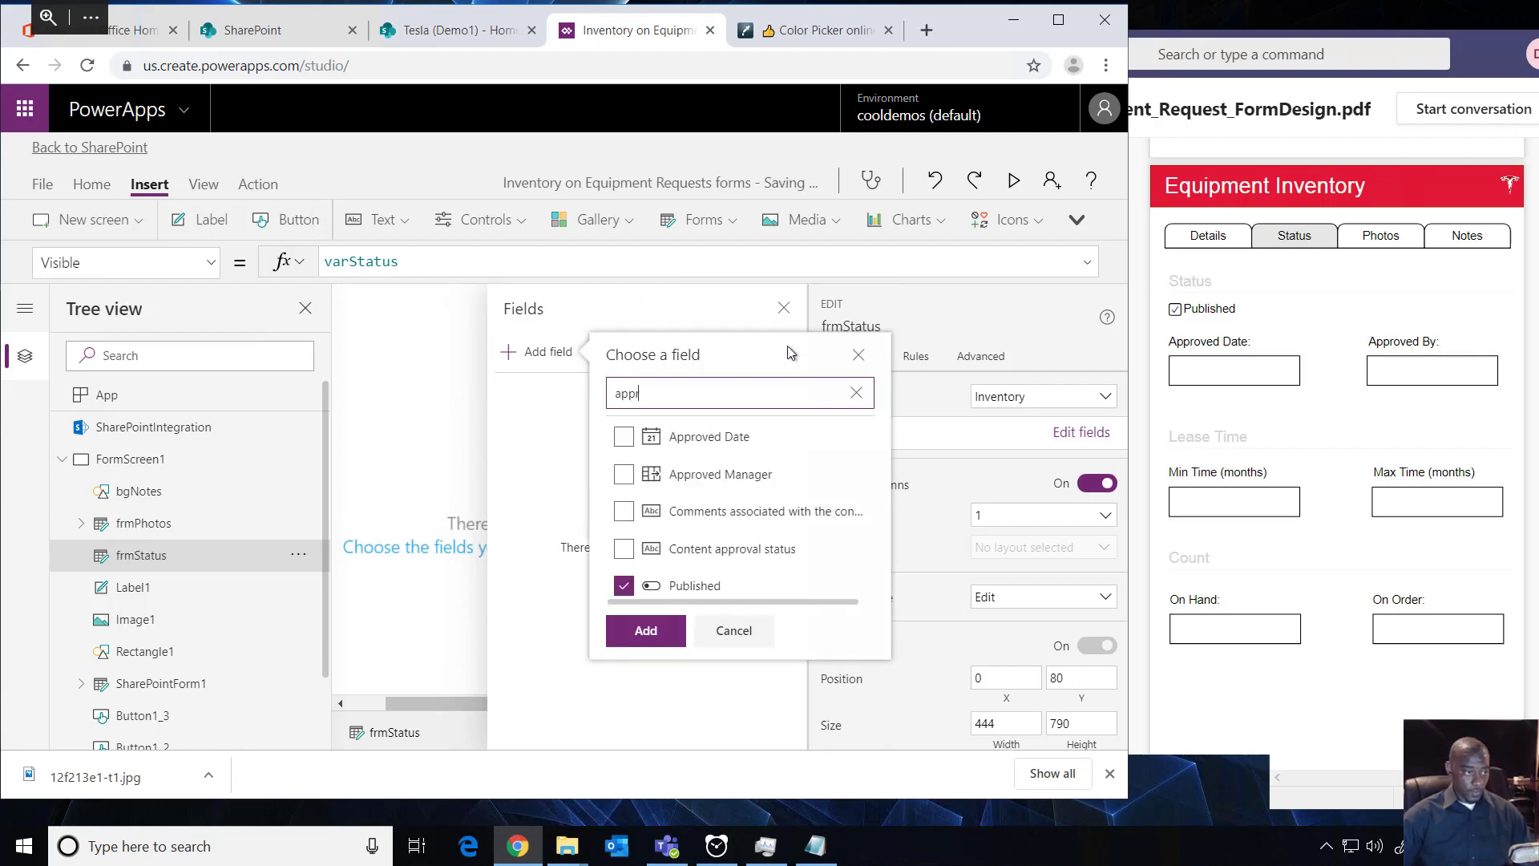
{"action": "left_click", "coordinate": [624, 436]}
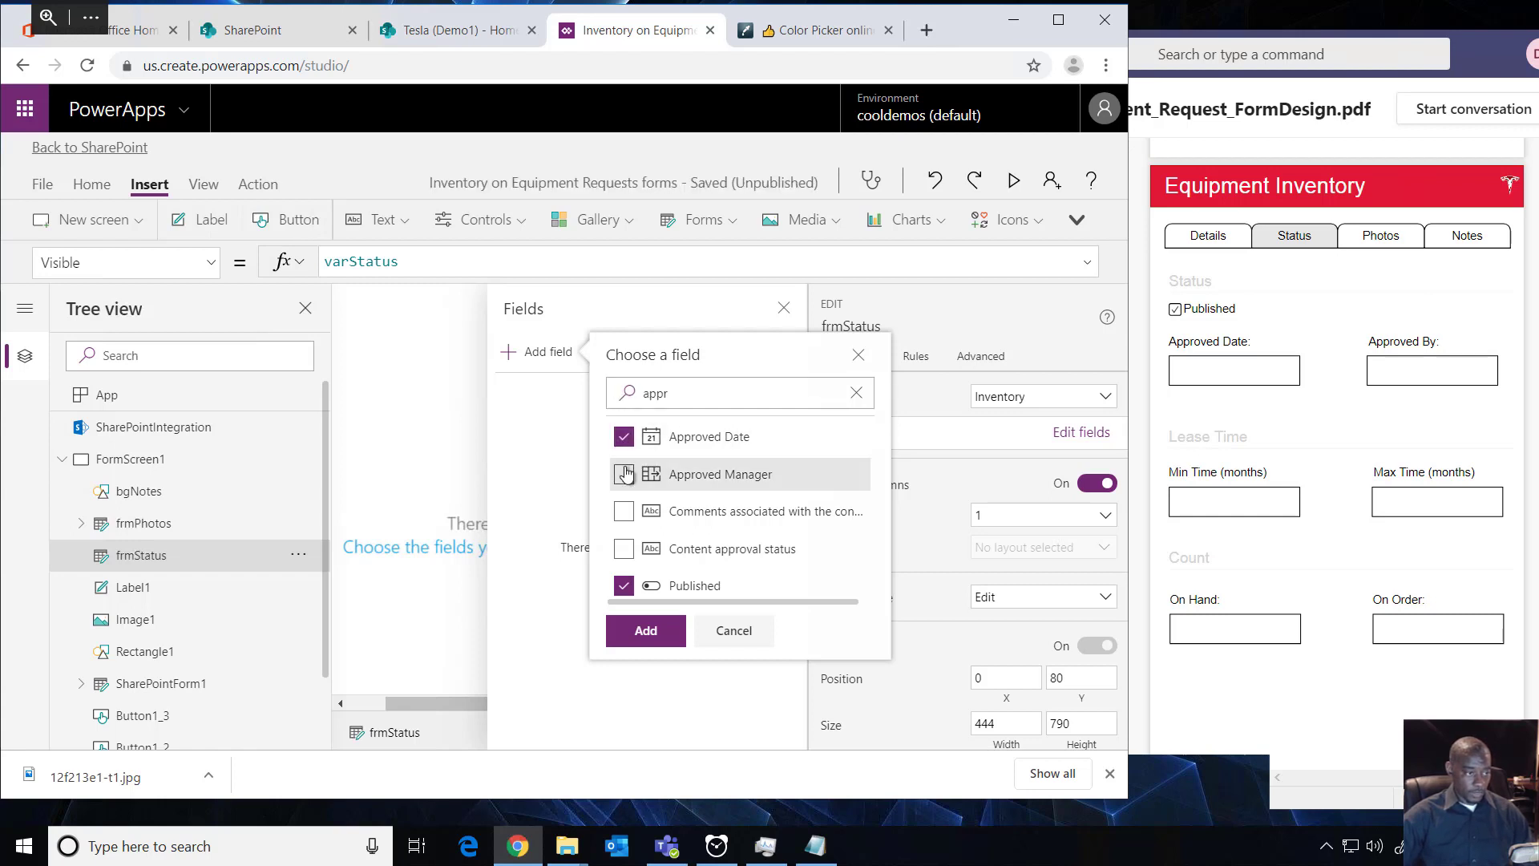
{"action": "left_click", "coordinate": [625, 474]}
{"action": "left_click", "coordinate": [857, 394]}
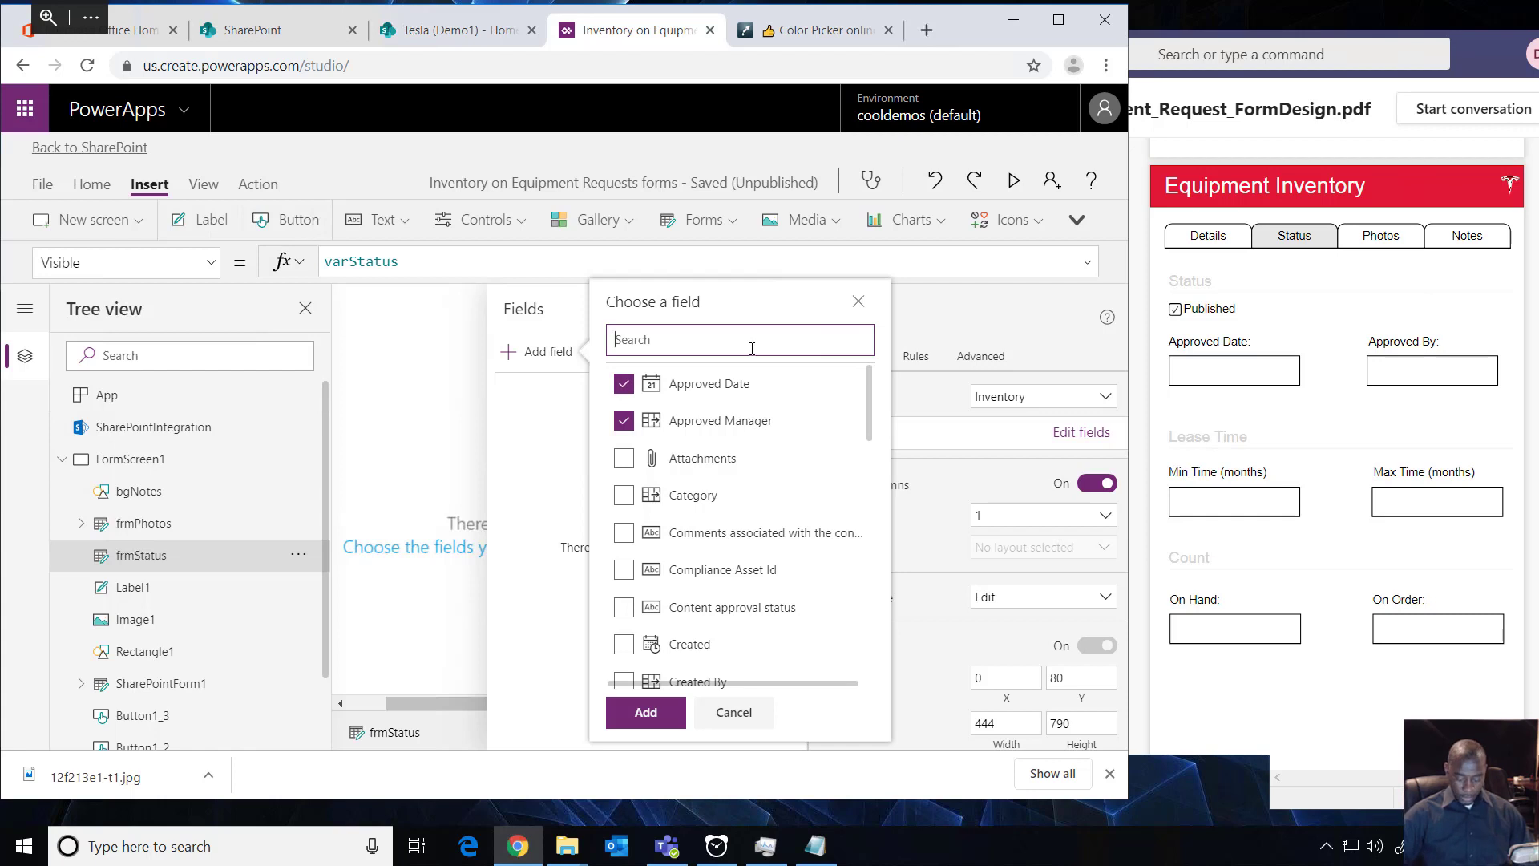
{"action": "type", "text": "min"}
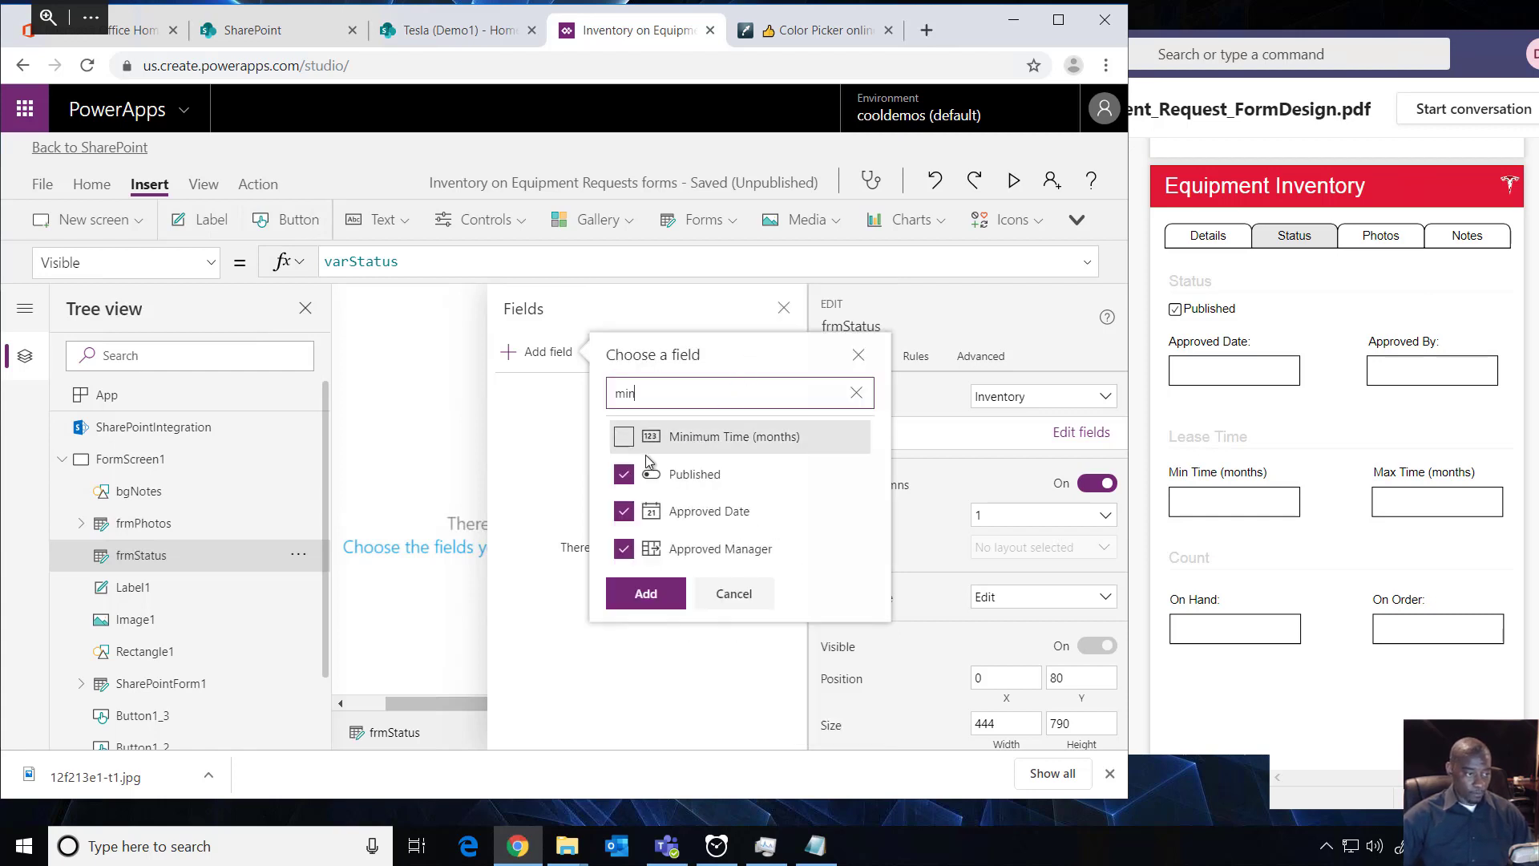
{"action": "left_click", "coordinate": [625, 437]}
{"action": "left_click", "coordinate": [855, 393]}
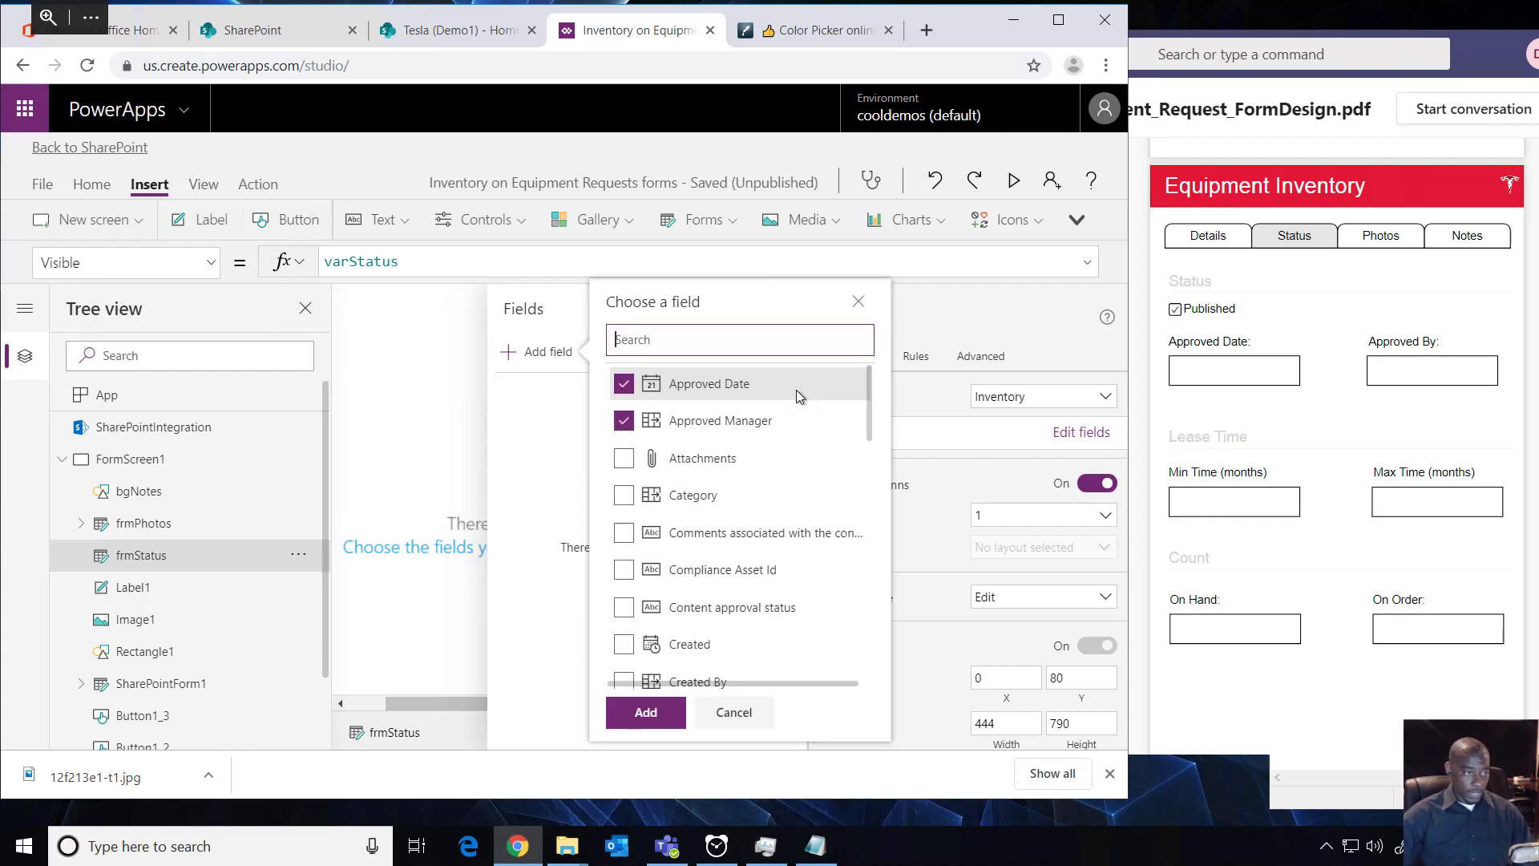
Add the Maximum Time (months), On Hand and On Order fields to frmStatus and confirm the additions.
{"action": "type", "text": "max"}
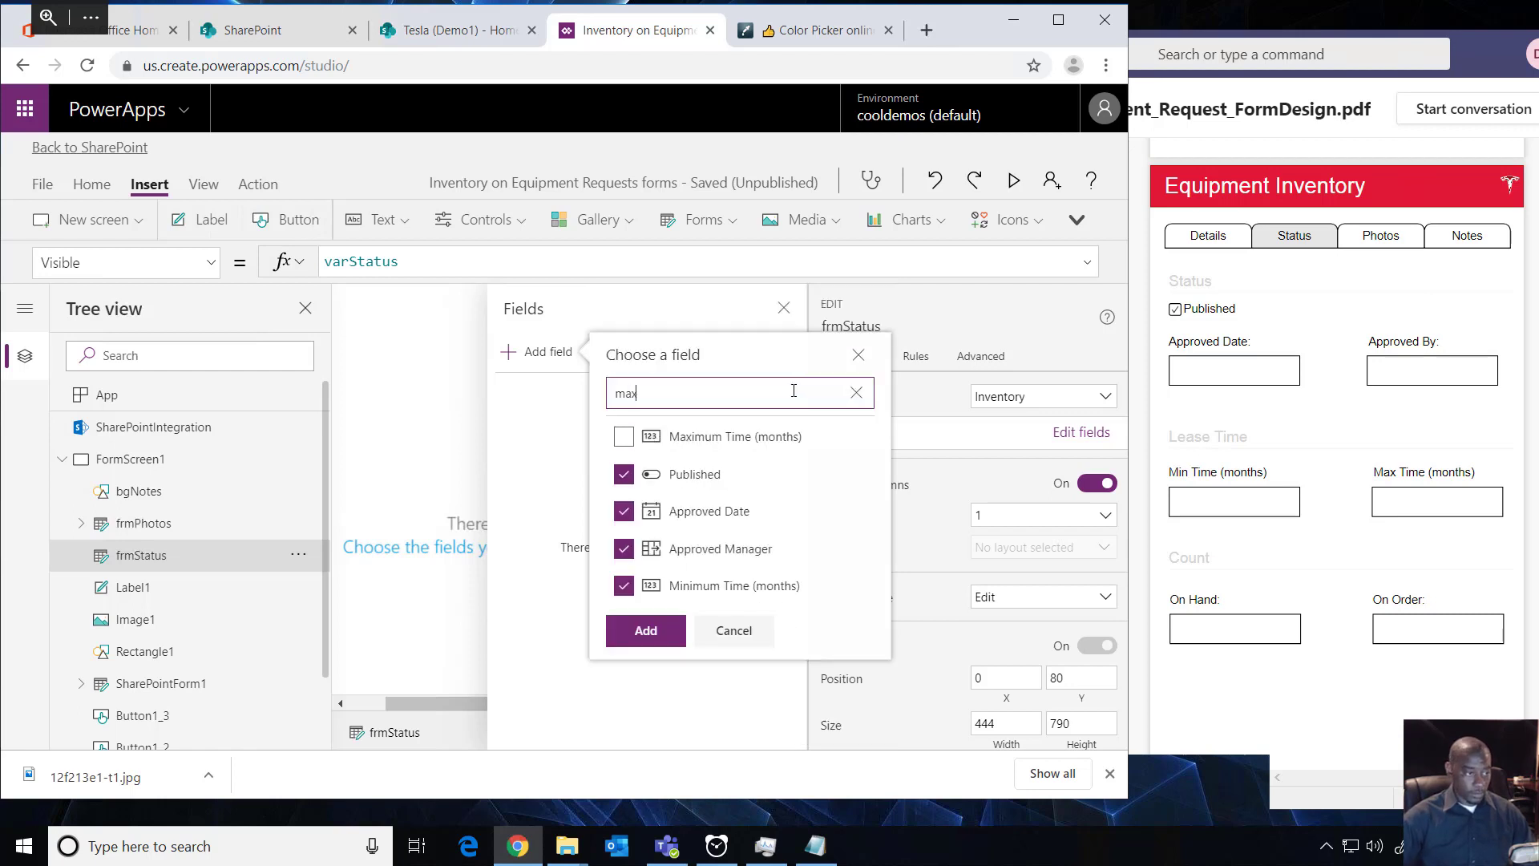
{"action": "left_click", "coordinate": [645, 436]}
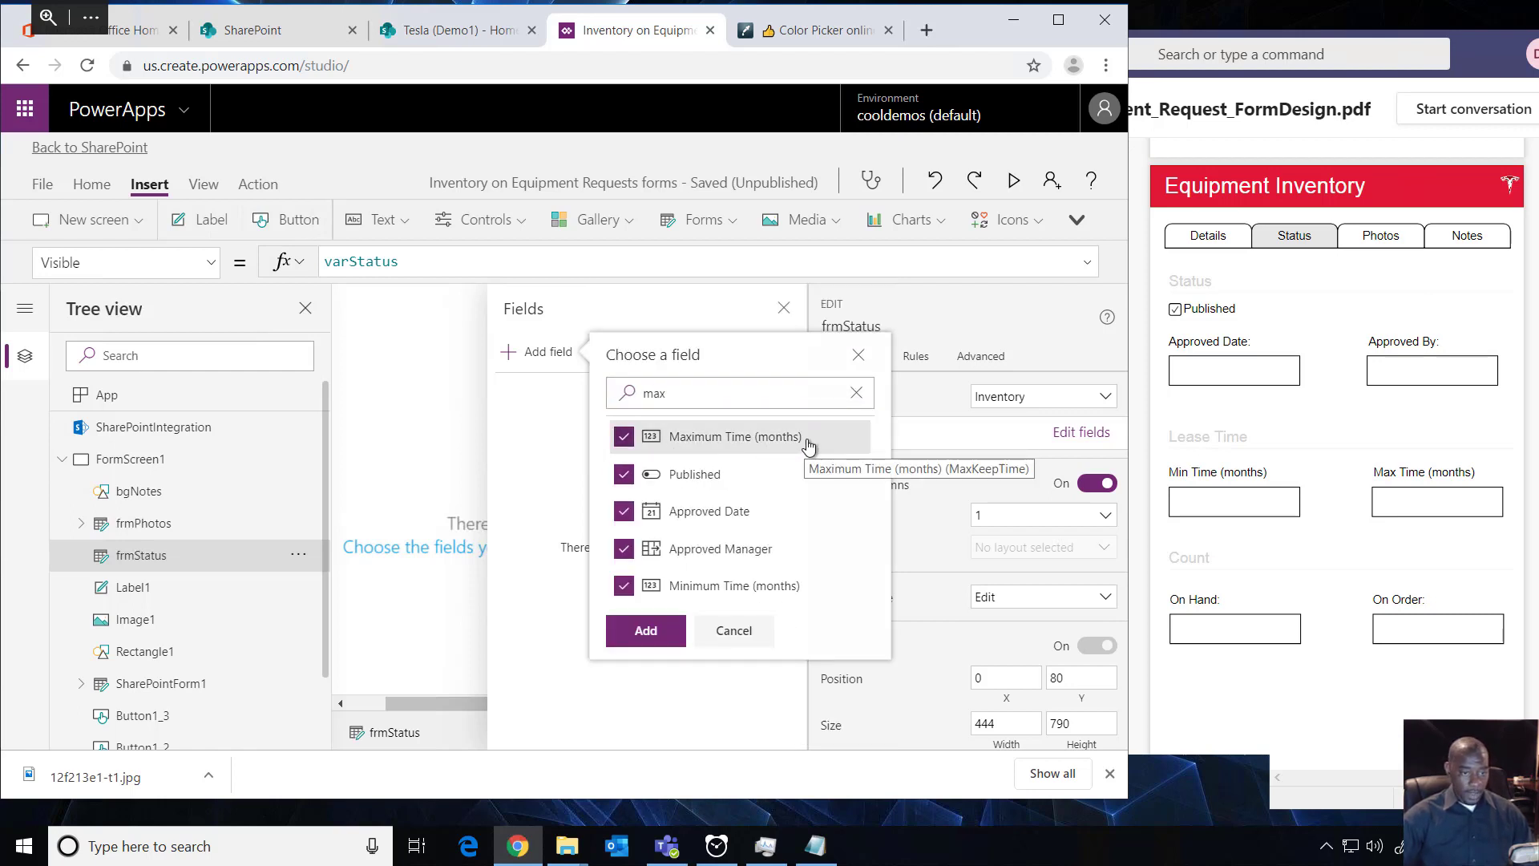
{"action": "left_click", "coordinate": [856, 393]}
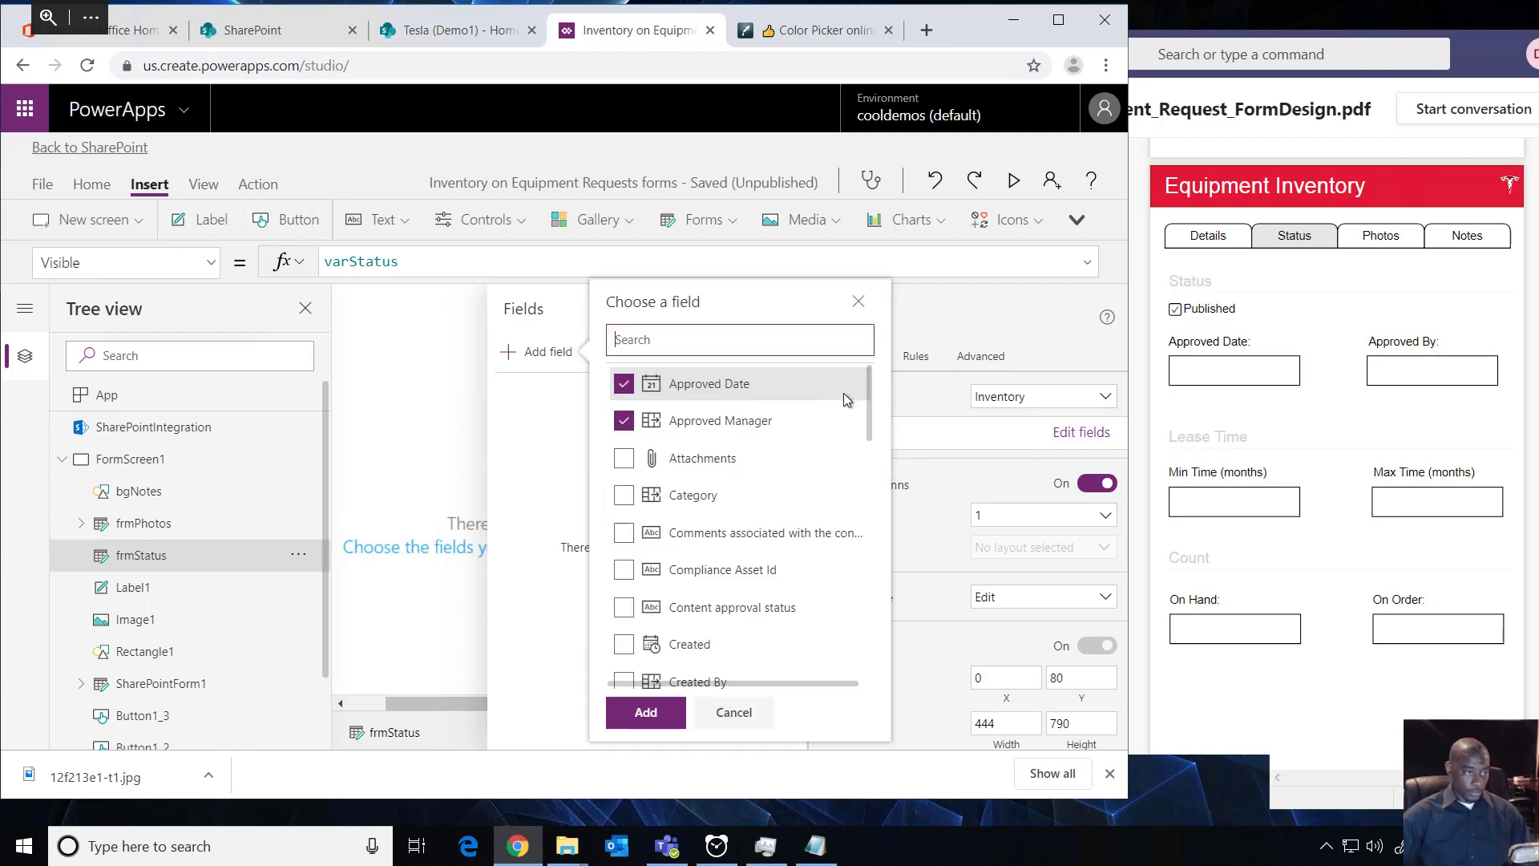
{"action": "type", "text": "n"}
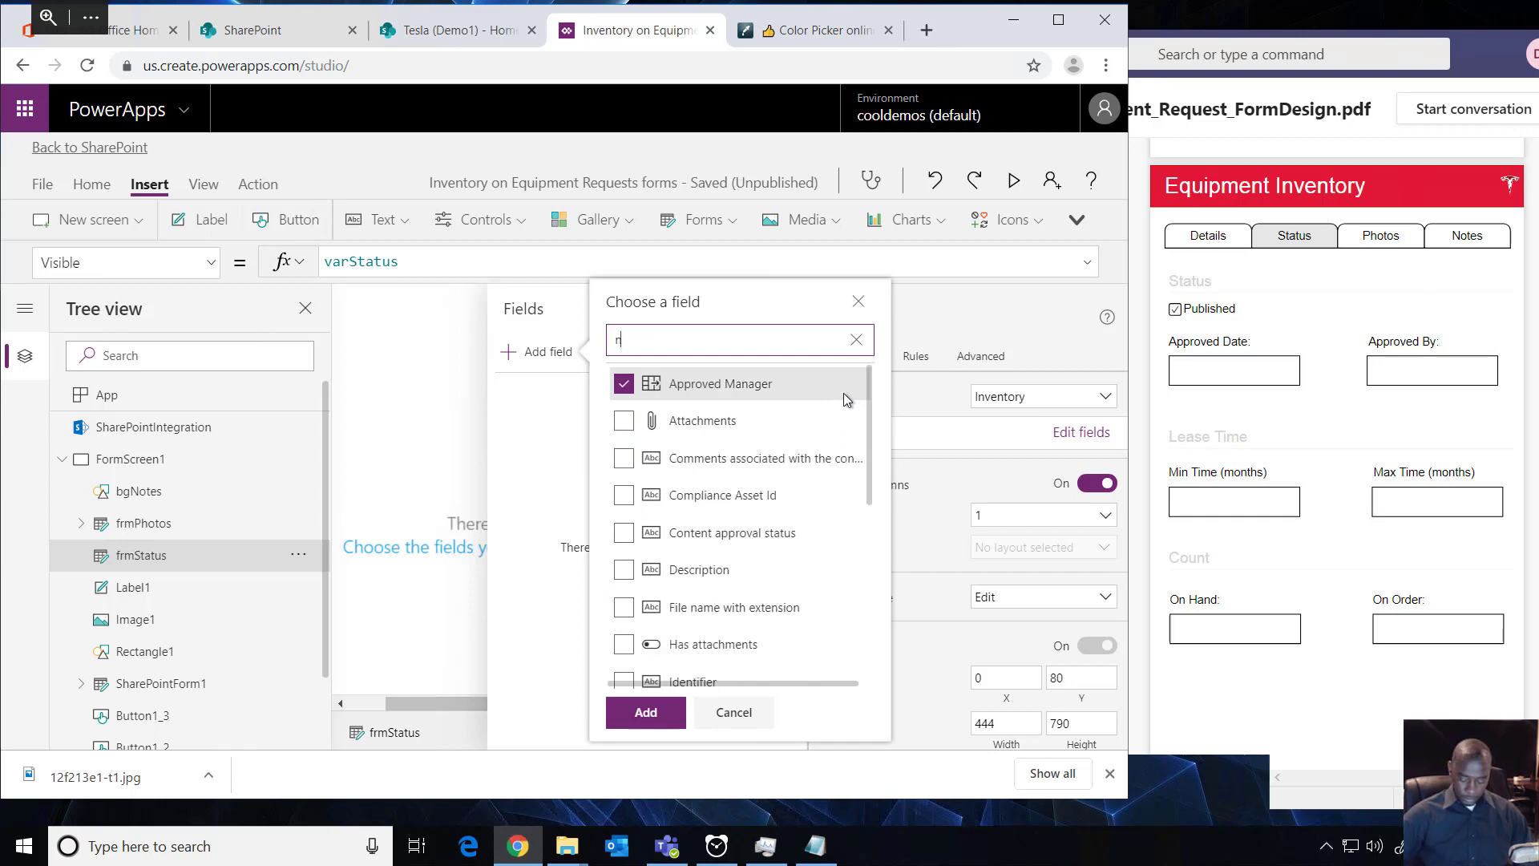
{"action": "key", "text": "BackSpace"}
{"action": "type", "text": "on"}
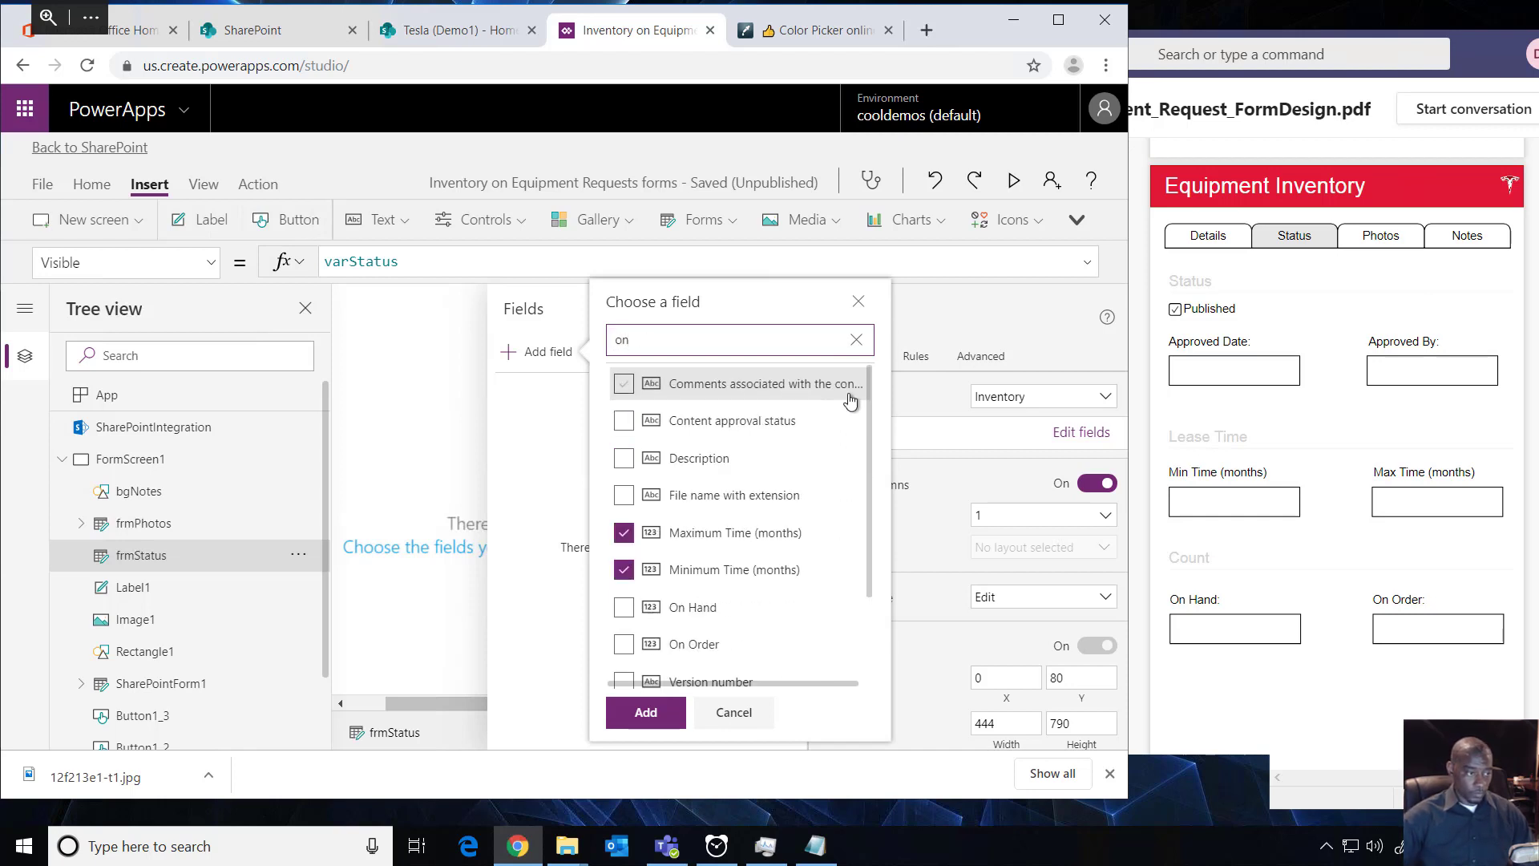
{"action": "left_click", "coordinate": [624, 607]}
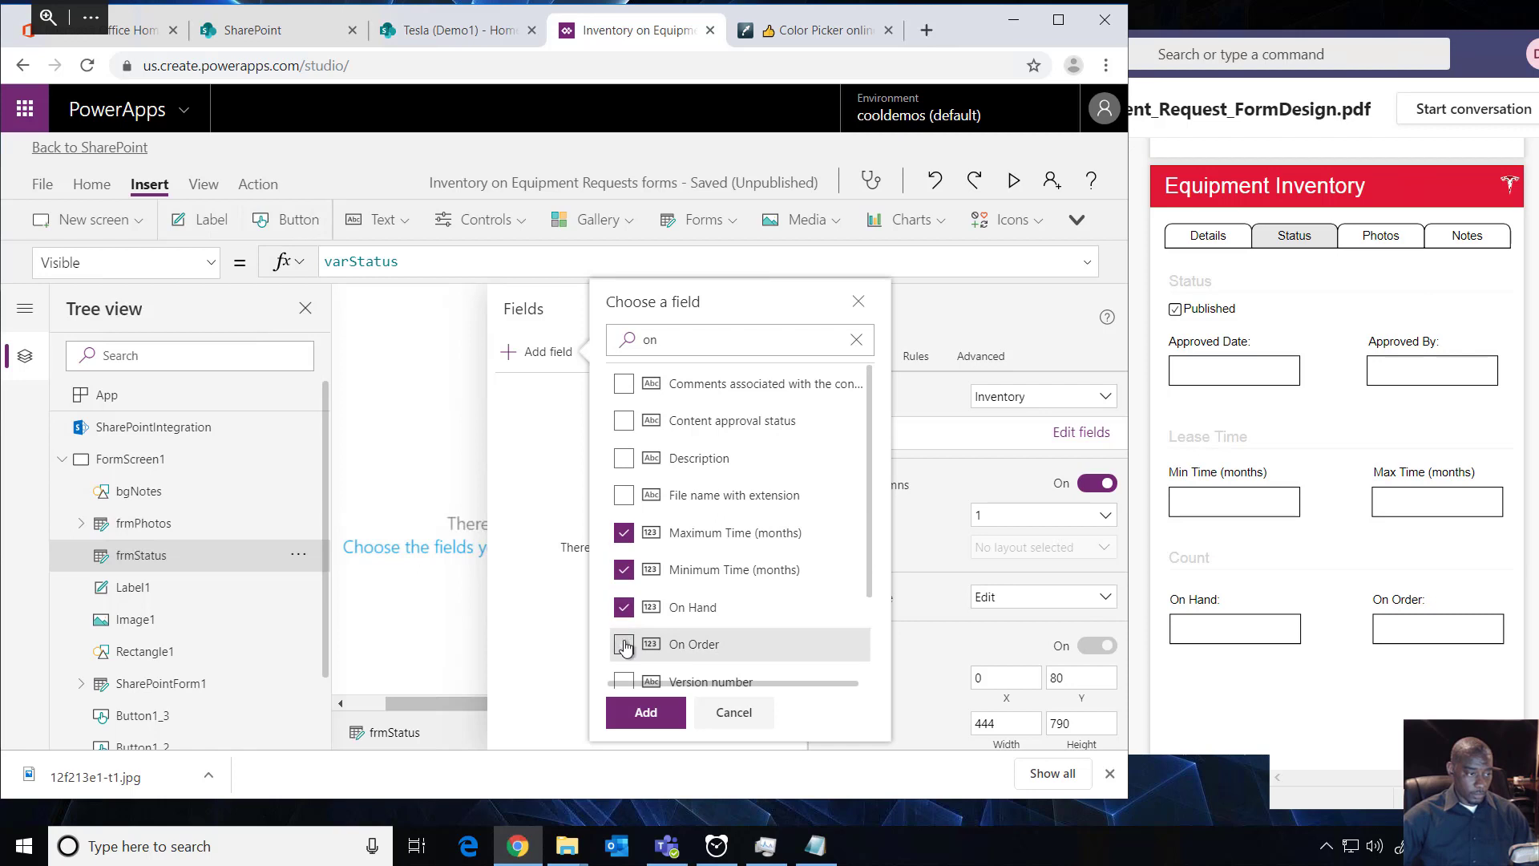
{"action": "left_click", "coordinate": [624, 644]}
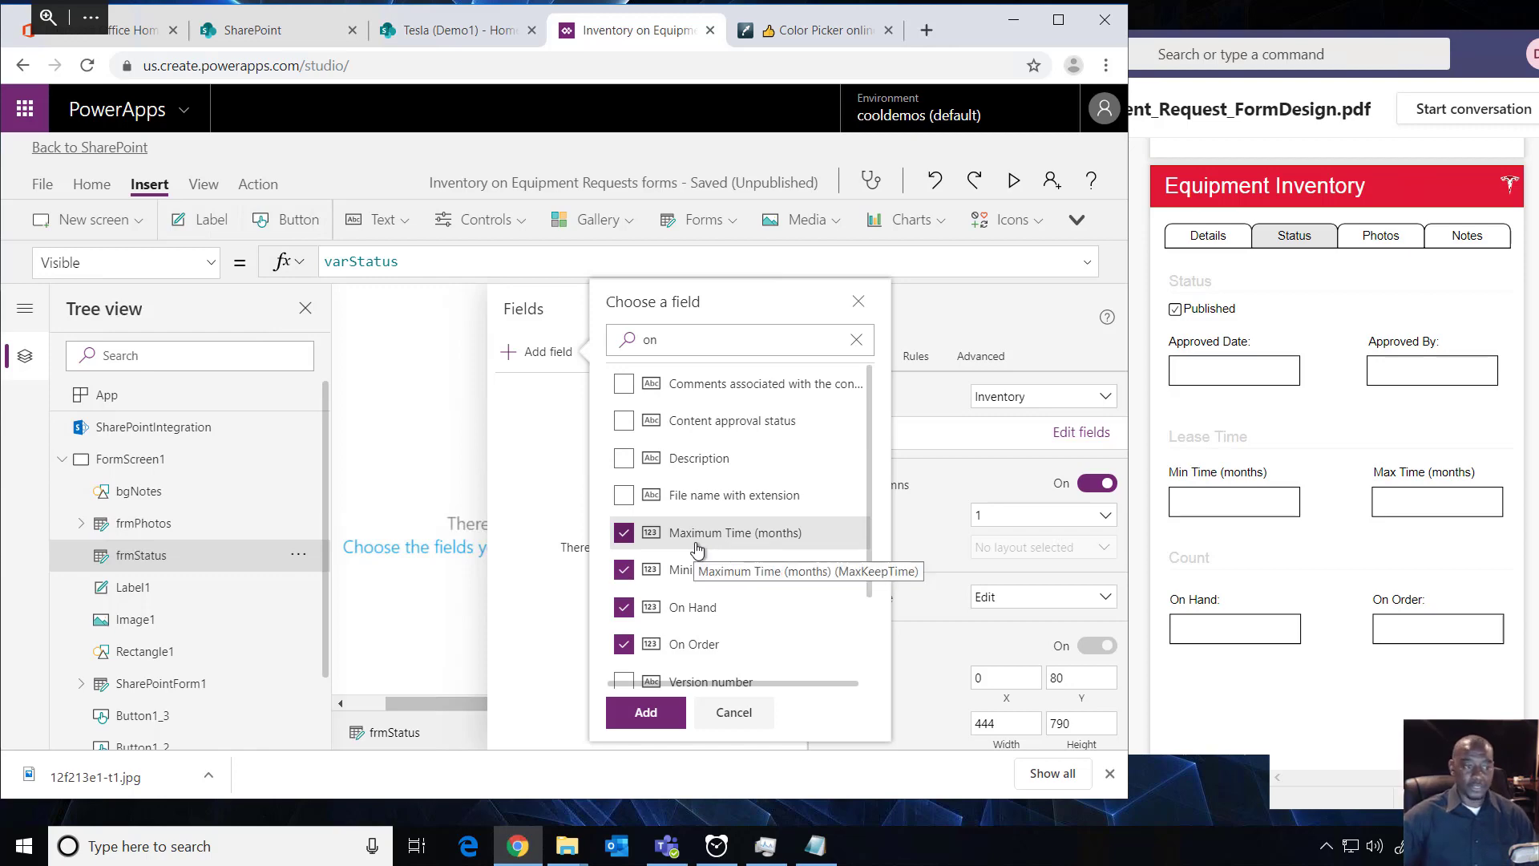
{"action": "left_click", "coordinate": [648, 713]}
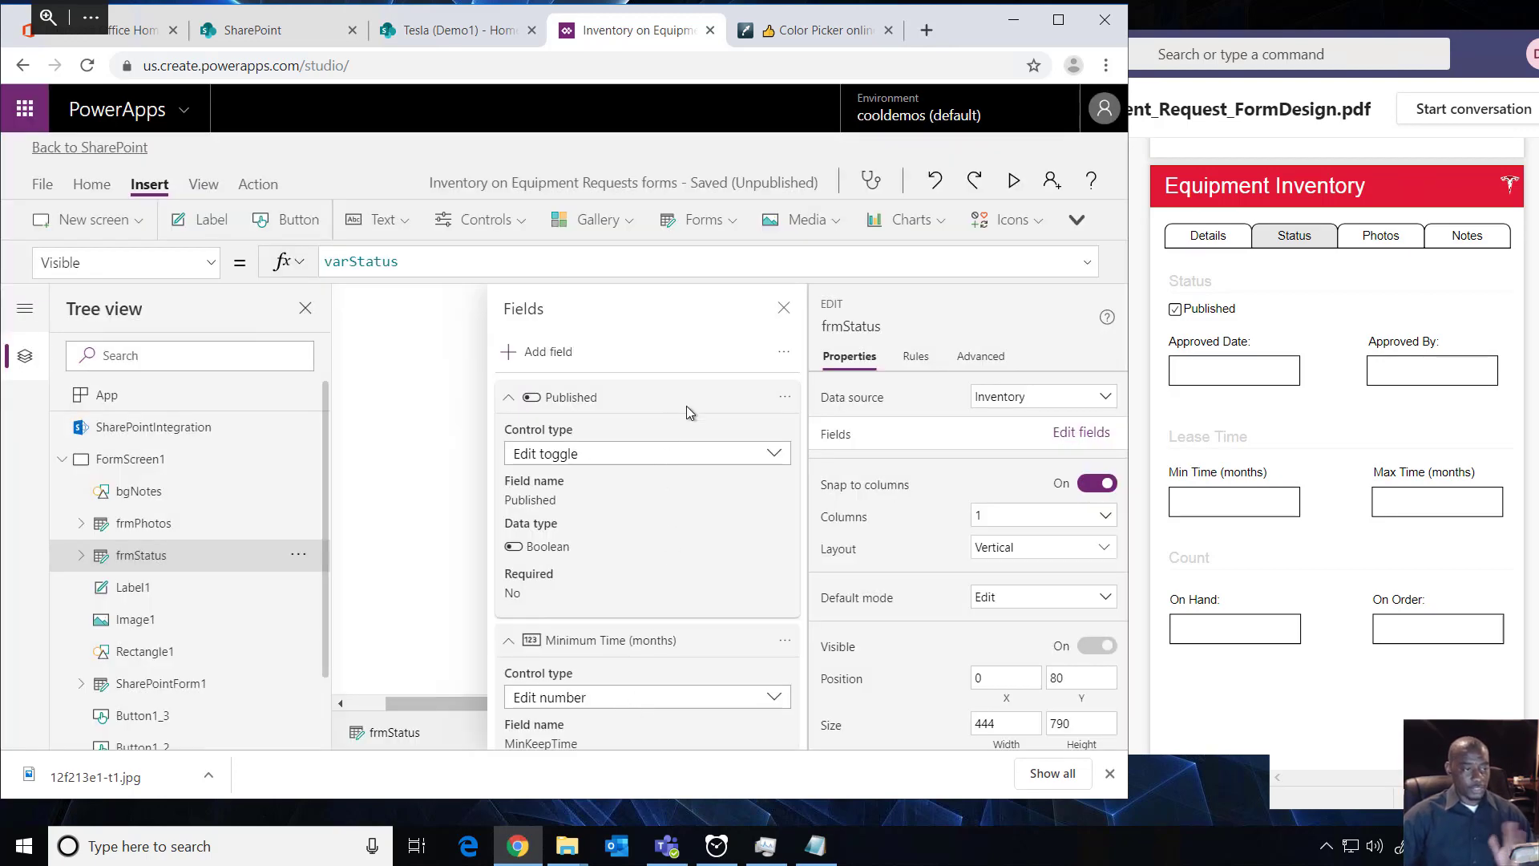
Collapse and close the field list, then set frmStatus to 2 columns.
{"action": "left_click", "coordinate": [784, 351]}
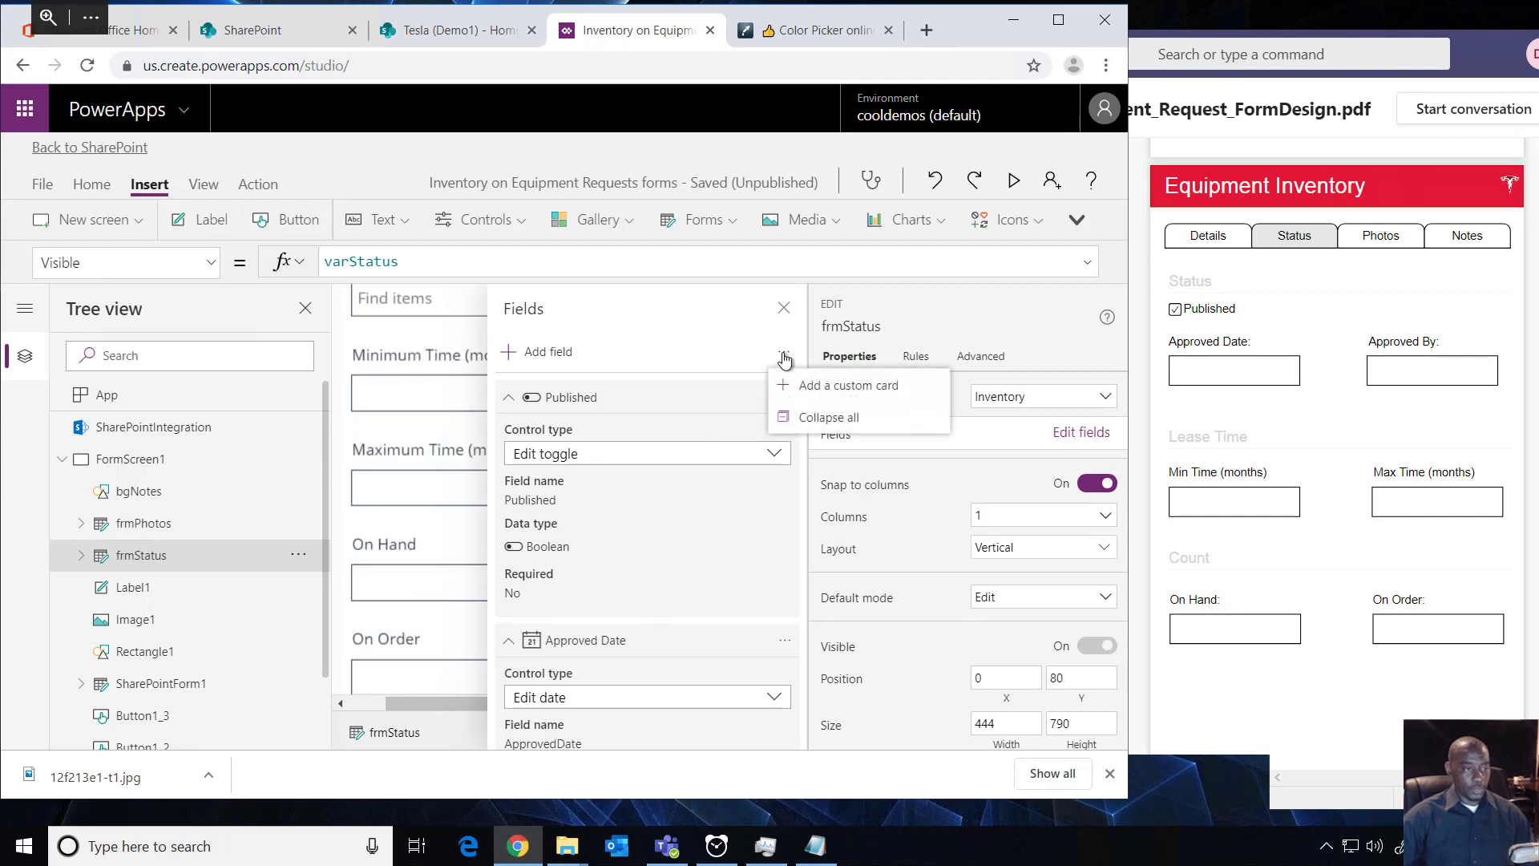
{"action": "left_click", "coordinate": [818, 418]}
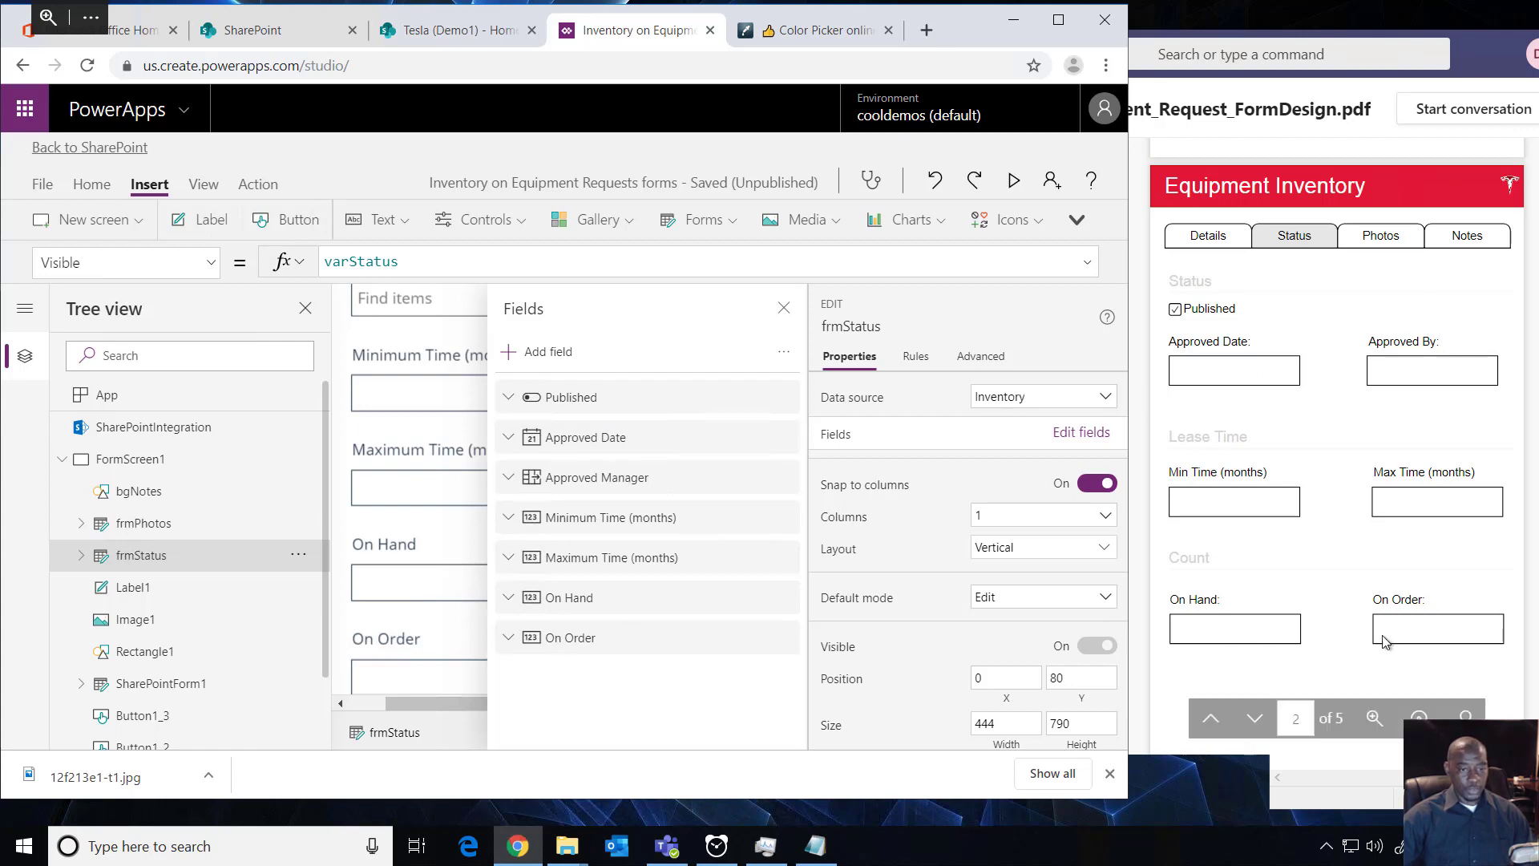
{"action": "scroll", "coordinate": [1366, 593], "scroll_direction": "down", "scroll_amount": 5}
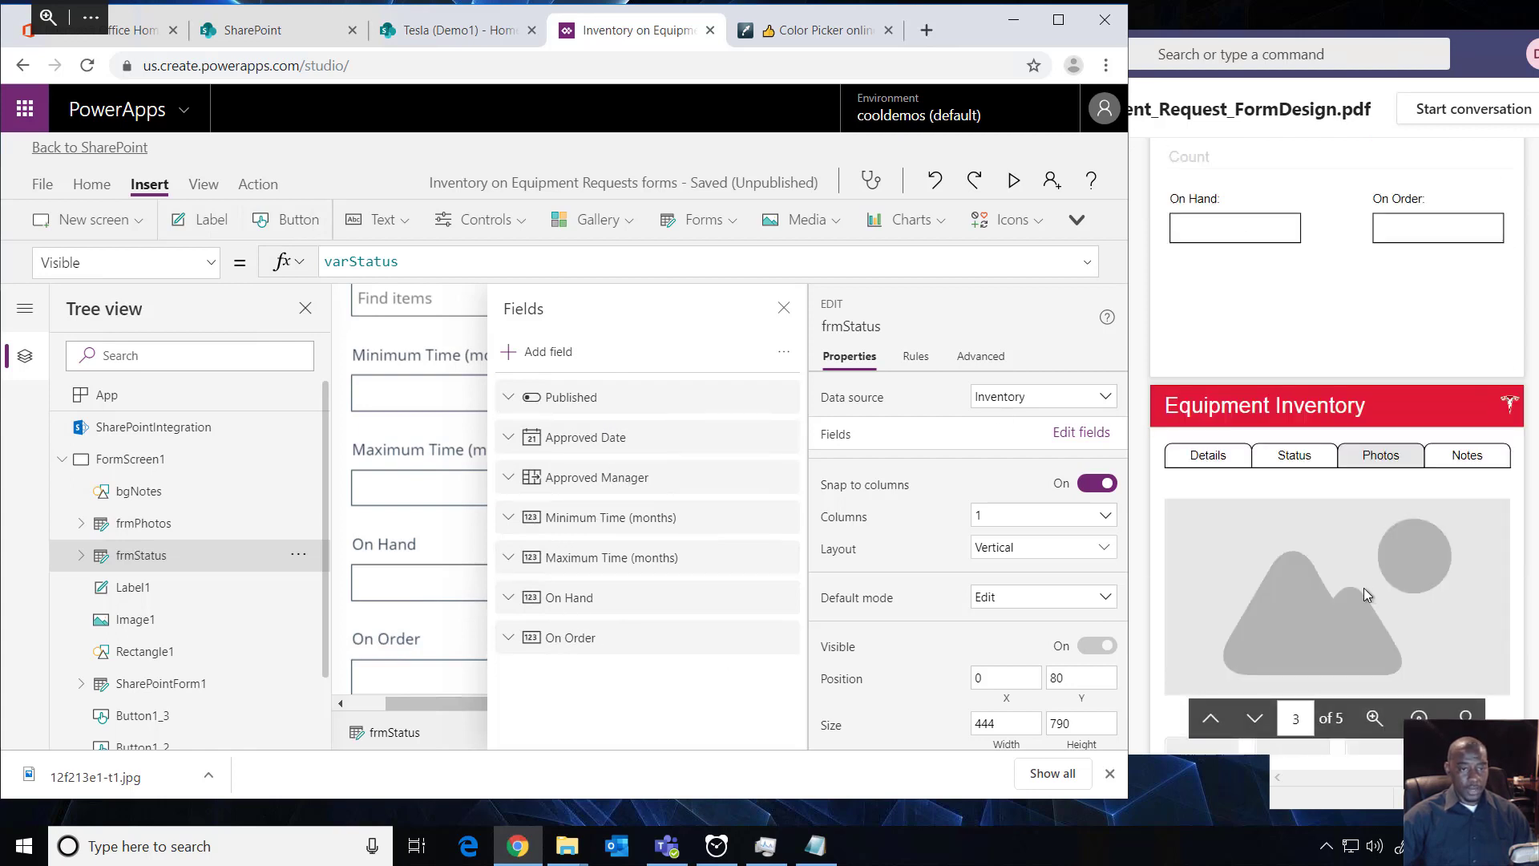
{"action": "scroll", "coordinate": [1364, 588], "scroll_direction": "up", "scroll_amount": 5}
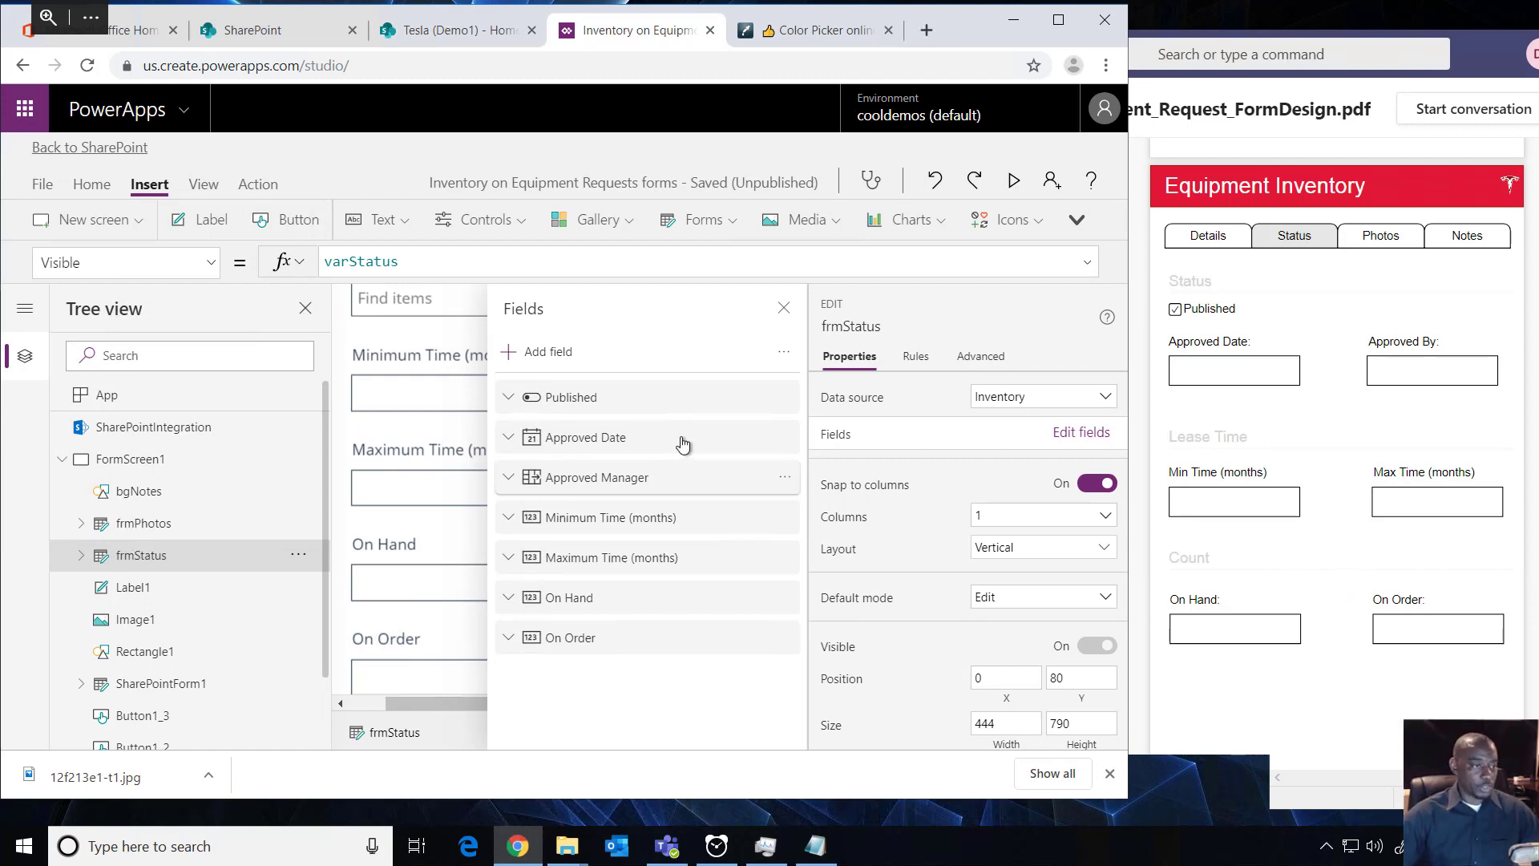
{"action": "left_click", "coordinate": [784, 311]}
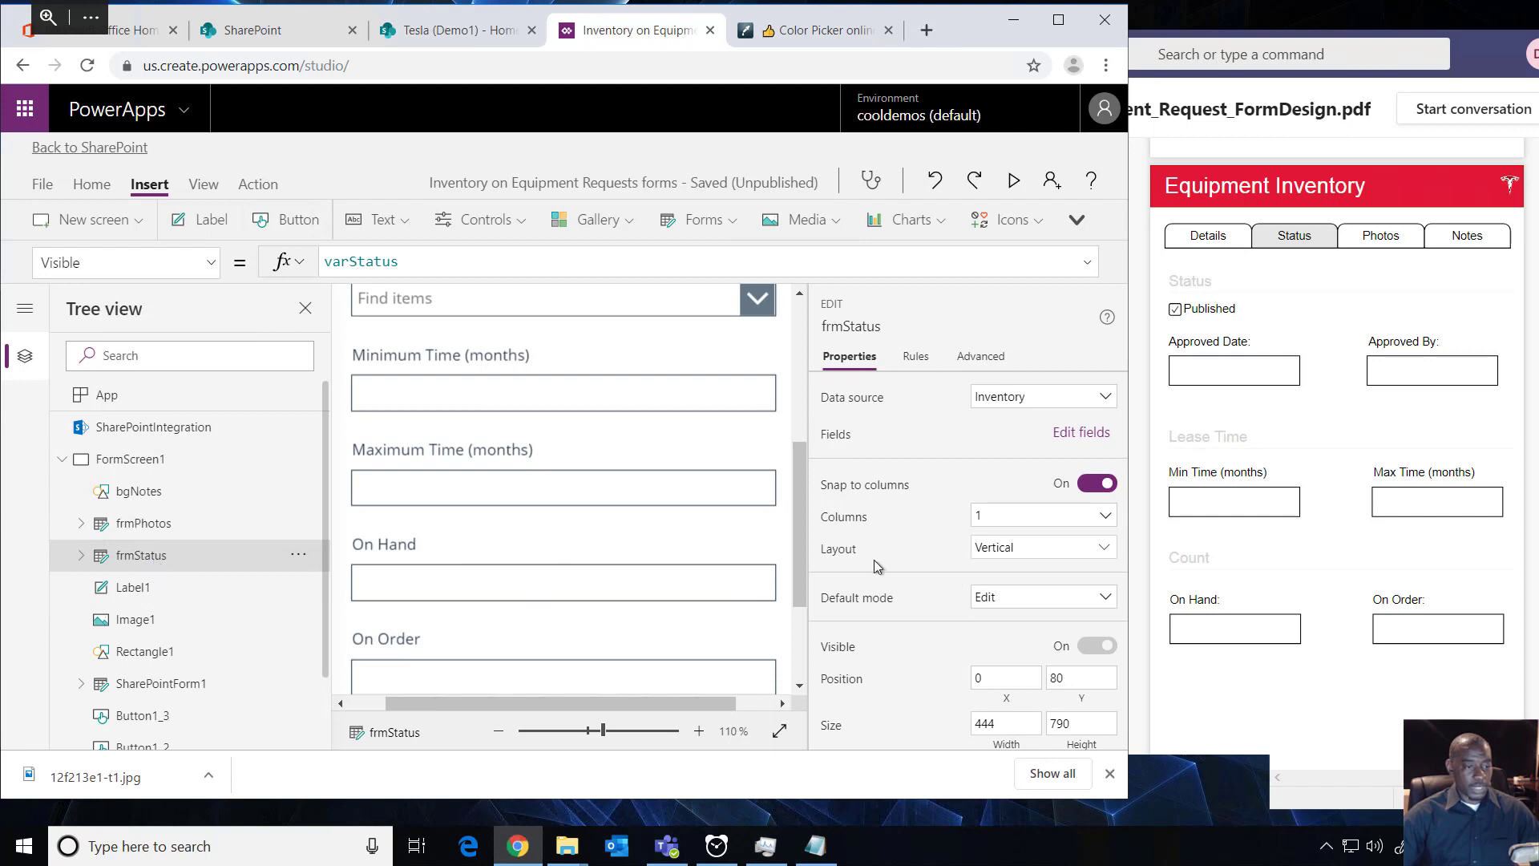
{"action": "left_click", "coordinate": [1084, 523]}
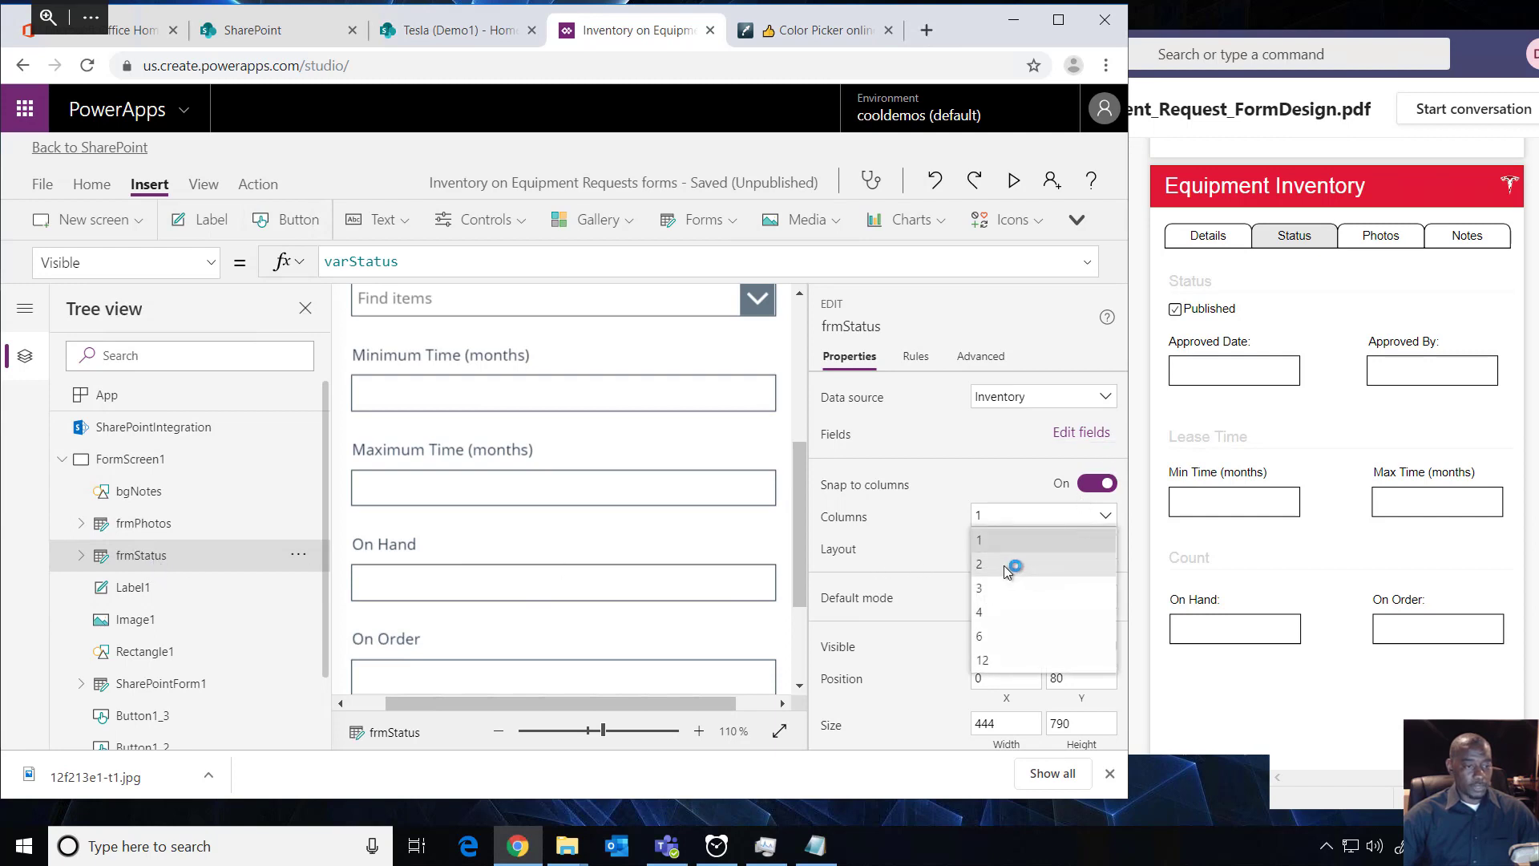
{"action": "left_click", "coordinate": [1028, 550]}
{"action": "scroll", "coordinate": [748, 525], "scroll_direction": "up", "scroll_amount": 5}
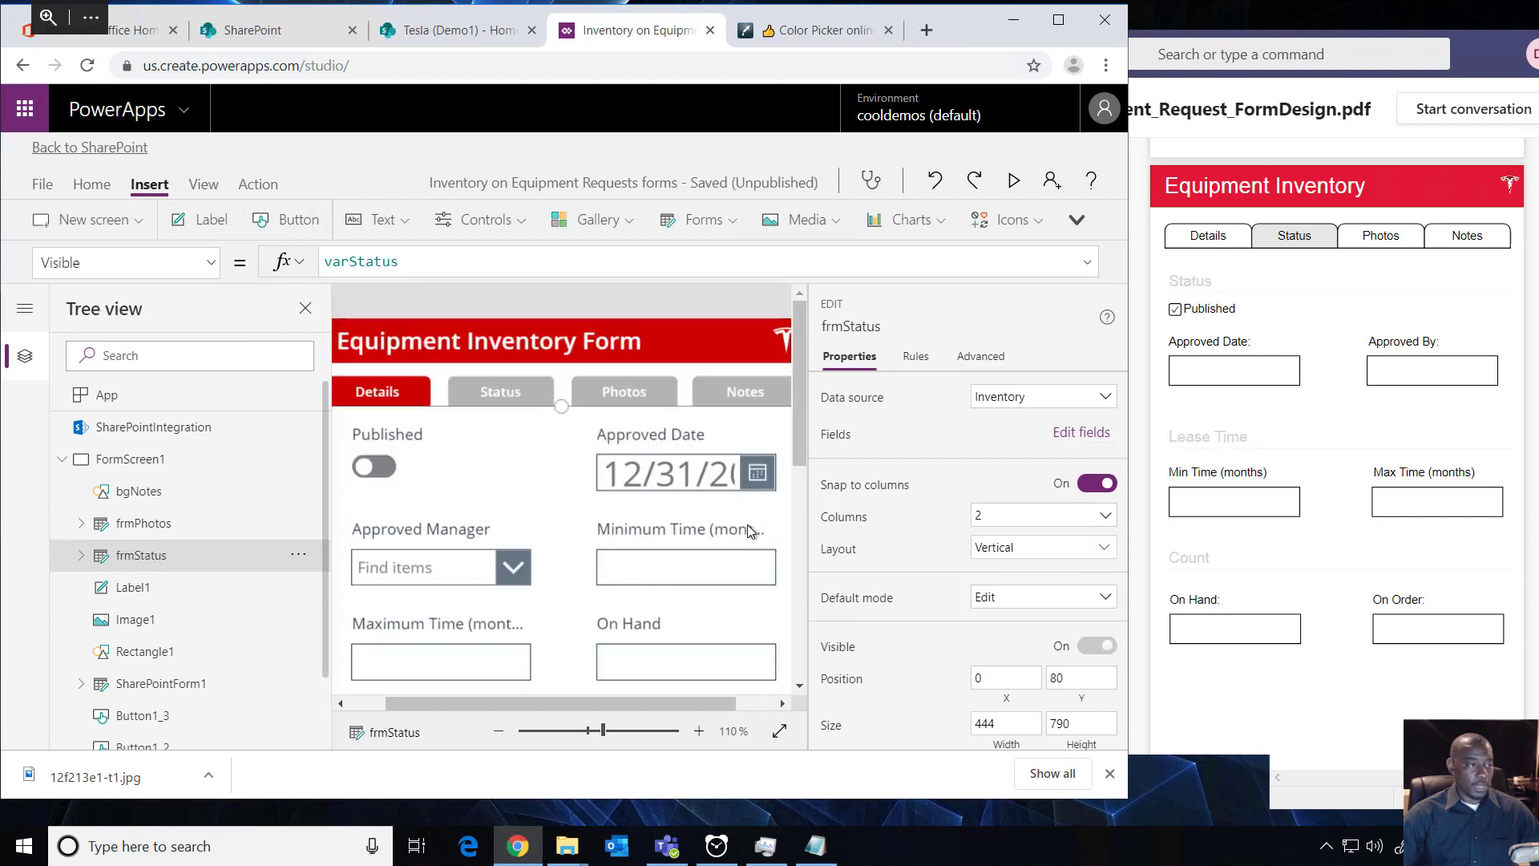
Set the Published card's width to 444.
{"action": "scroll", "coordinate": [750, 530], "scroll_direction": "down", "scroll_amount": 3}
{"action": "scroll", "coordinate": [749, 528], "scroll_direction": "up", "scroll_amount": 3}
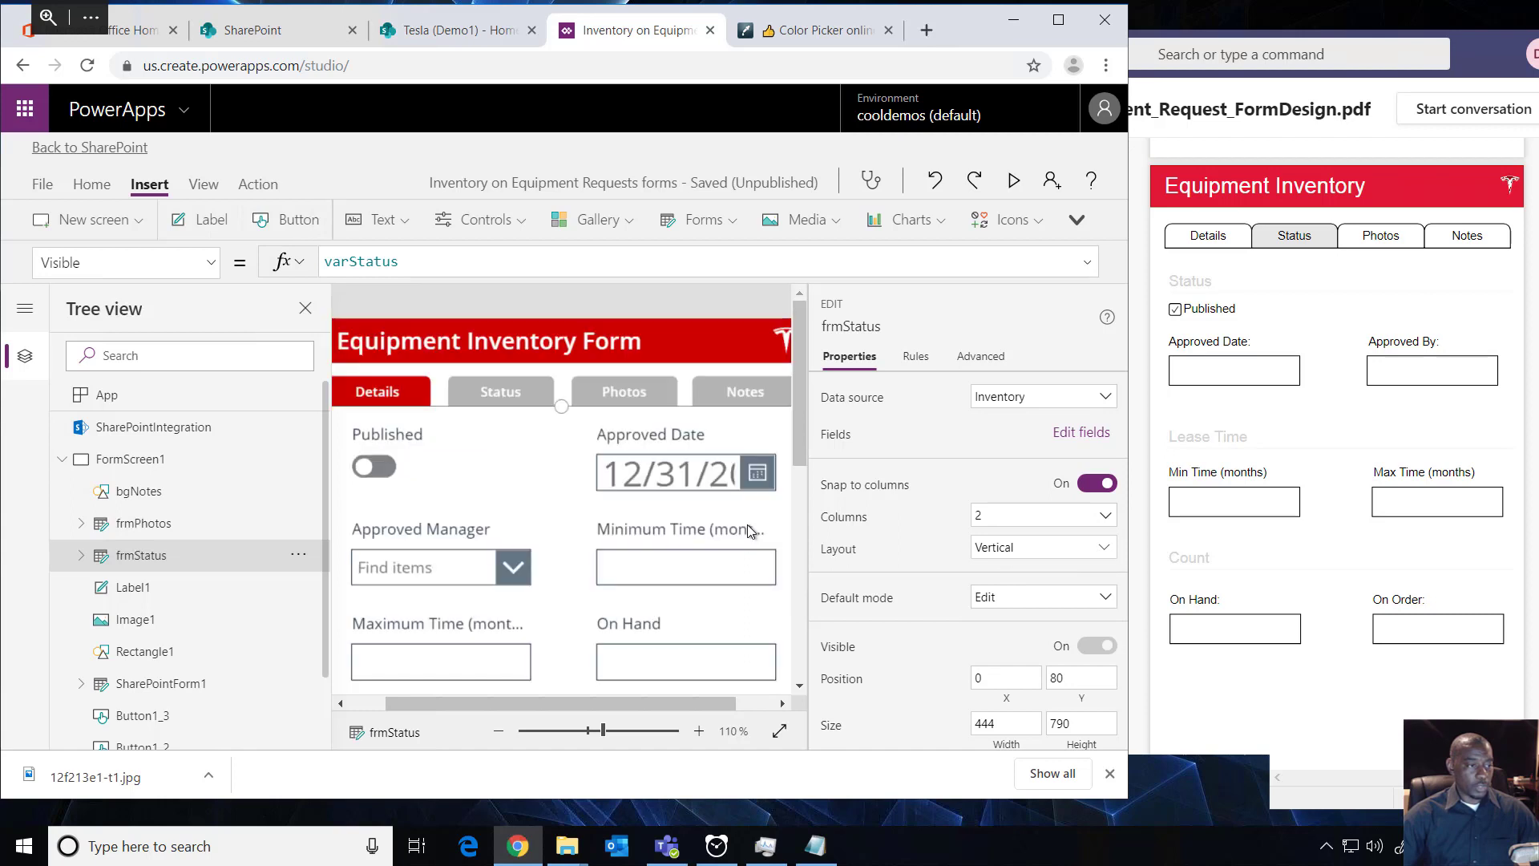
{"action": "left_click", "coordinate": [433, 464]}
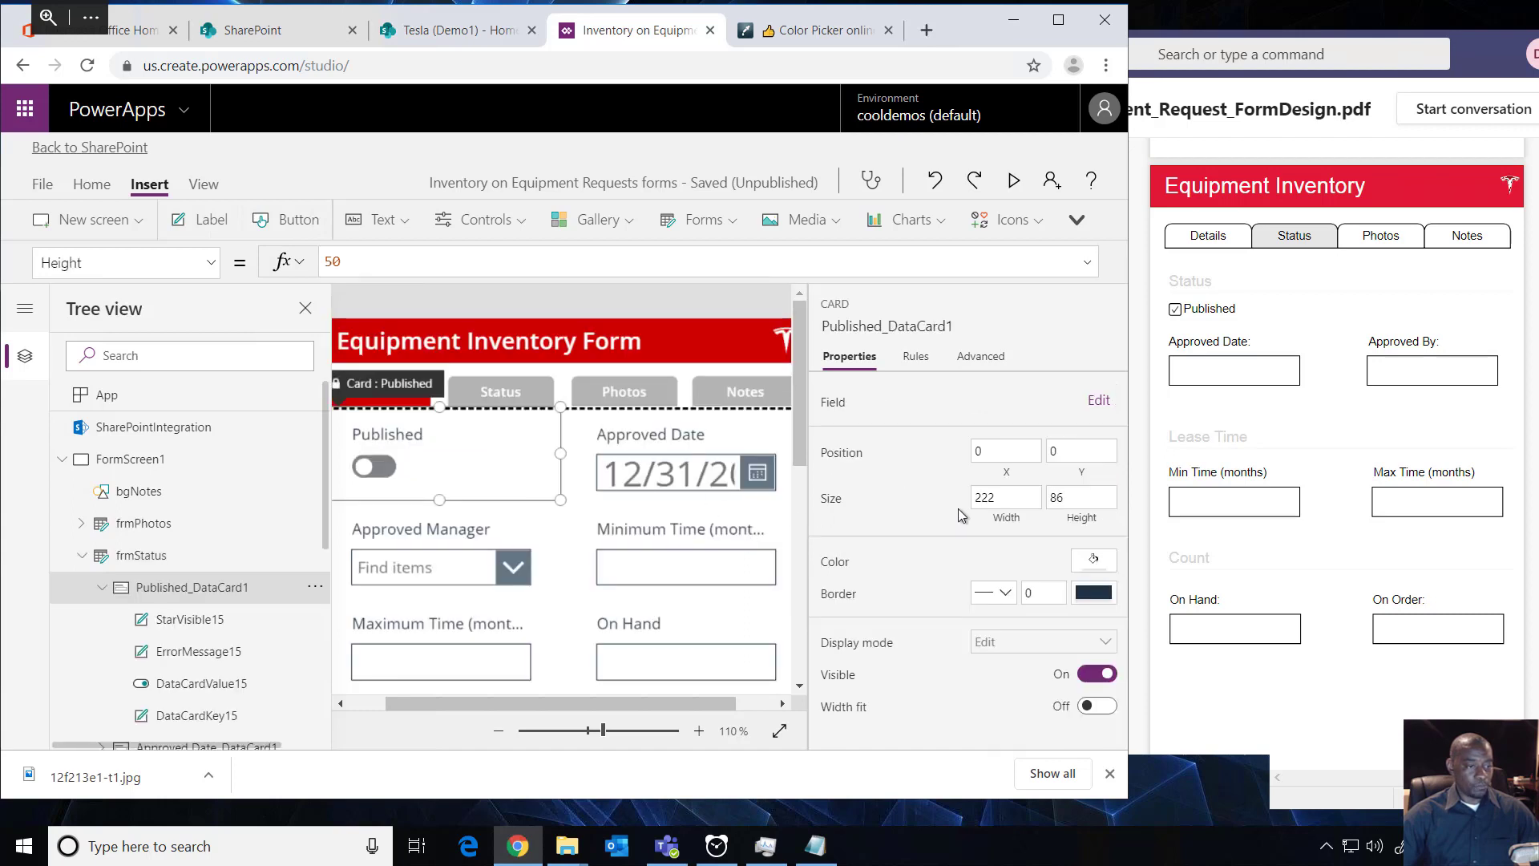
{"action": "left_click", "coordinate": [1001, 498]}
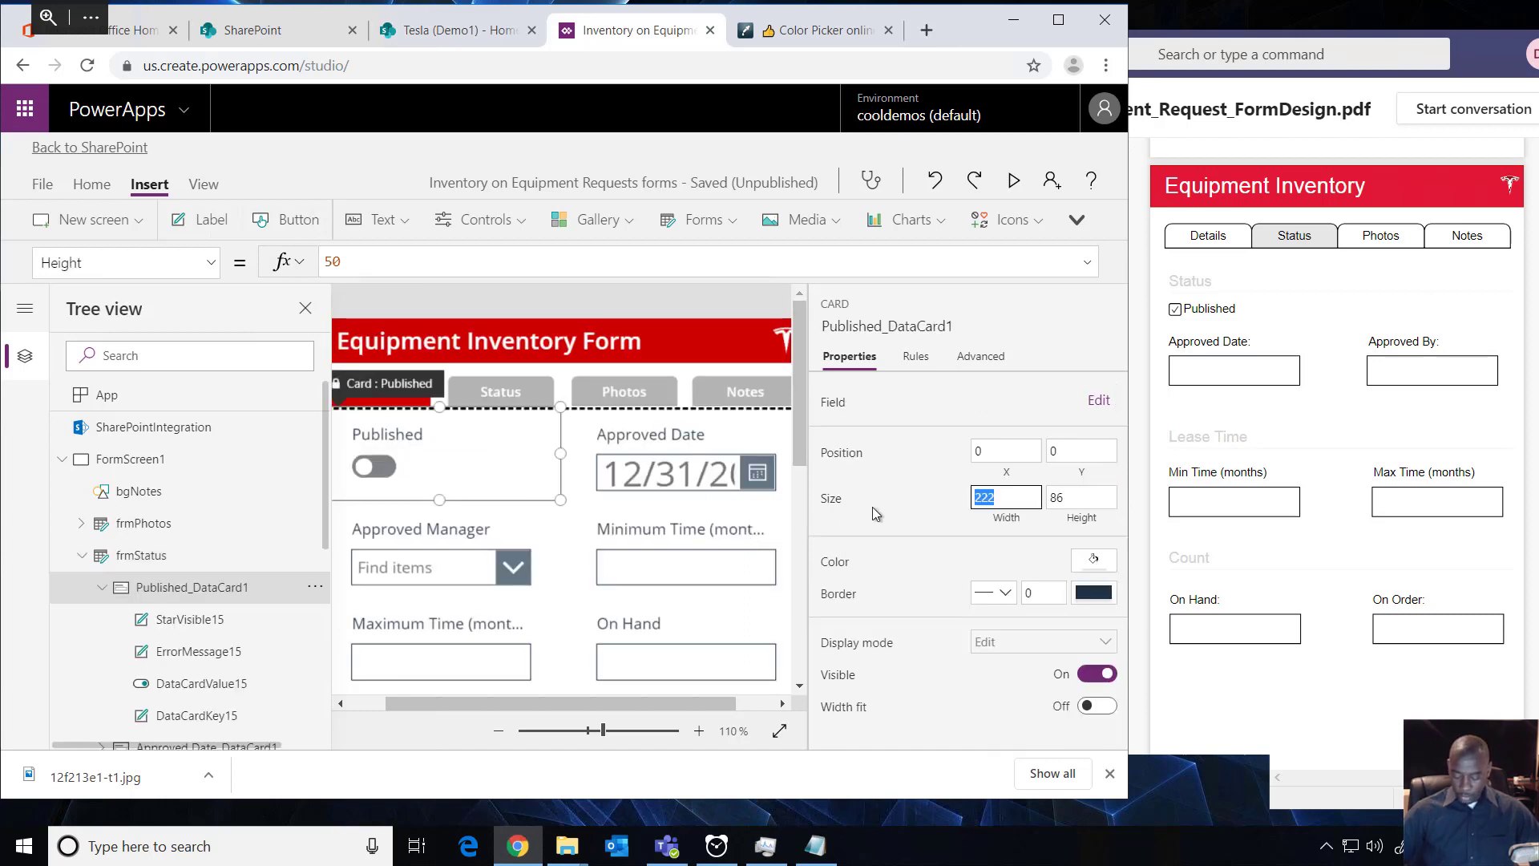
{"action": "type", "text": "444"}
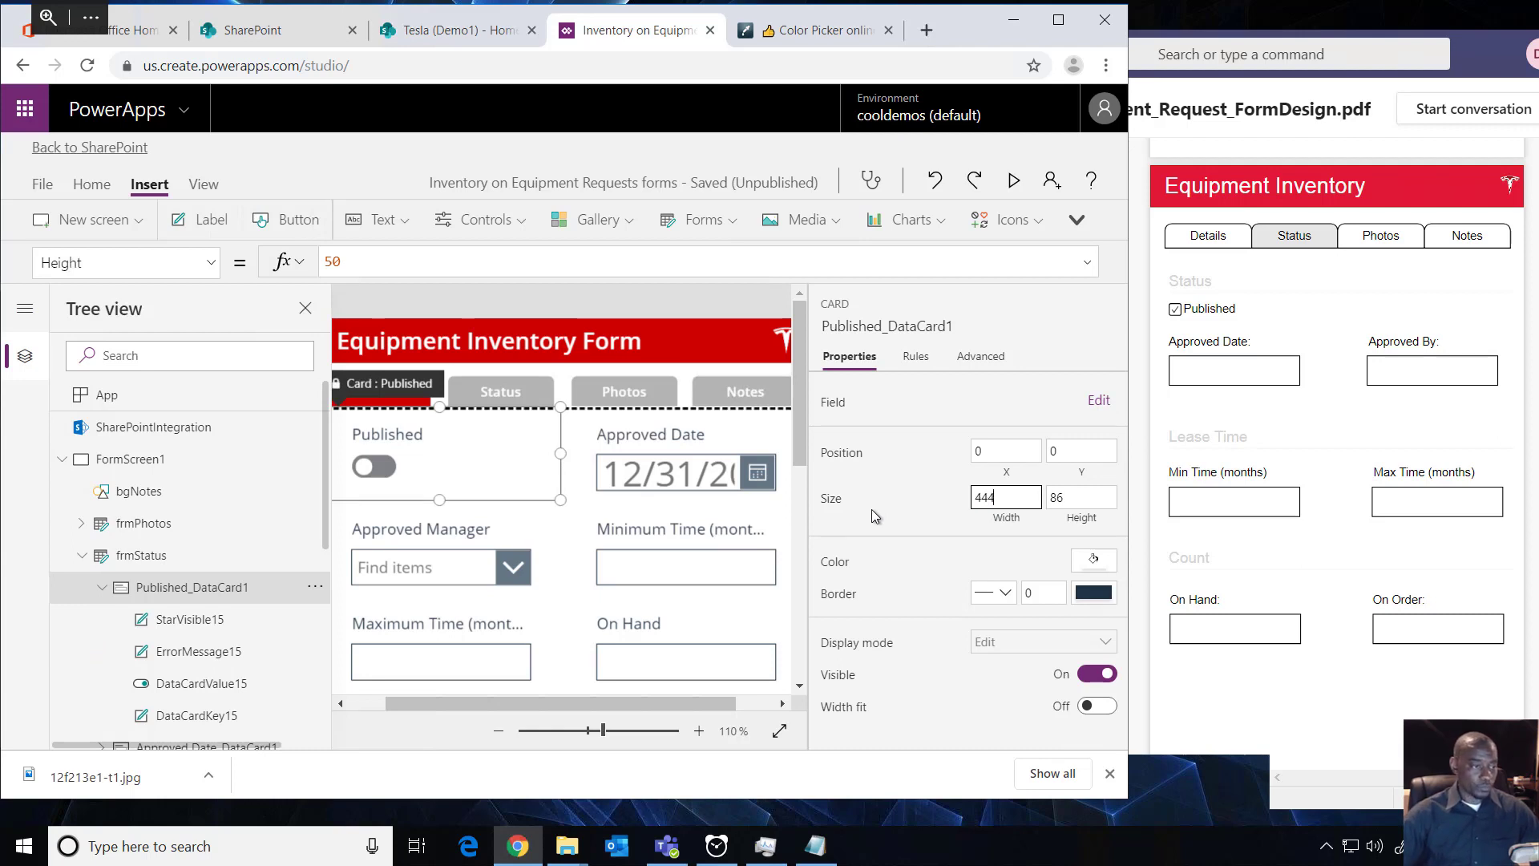
{"action": "key", "text": "Return"}
Set the Approved Date picker's font size to 10.5.
{"action": "left_click", "coordinate": [436, 566]}
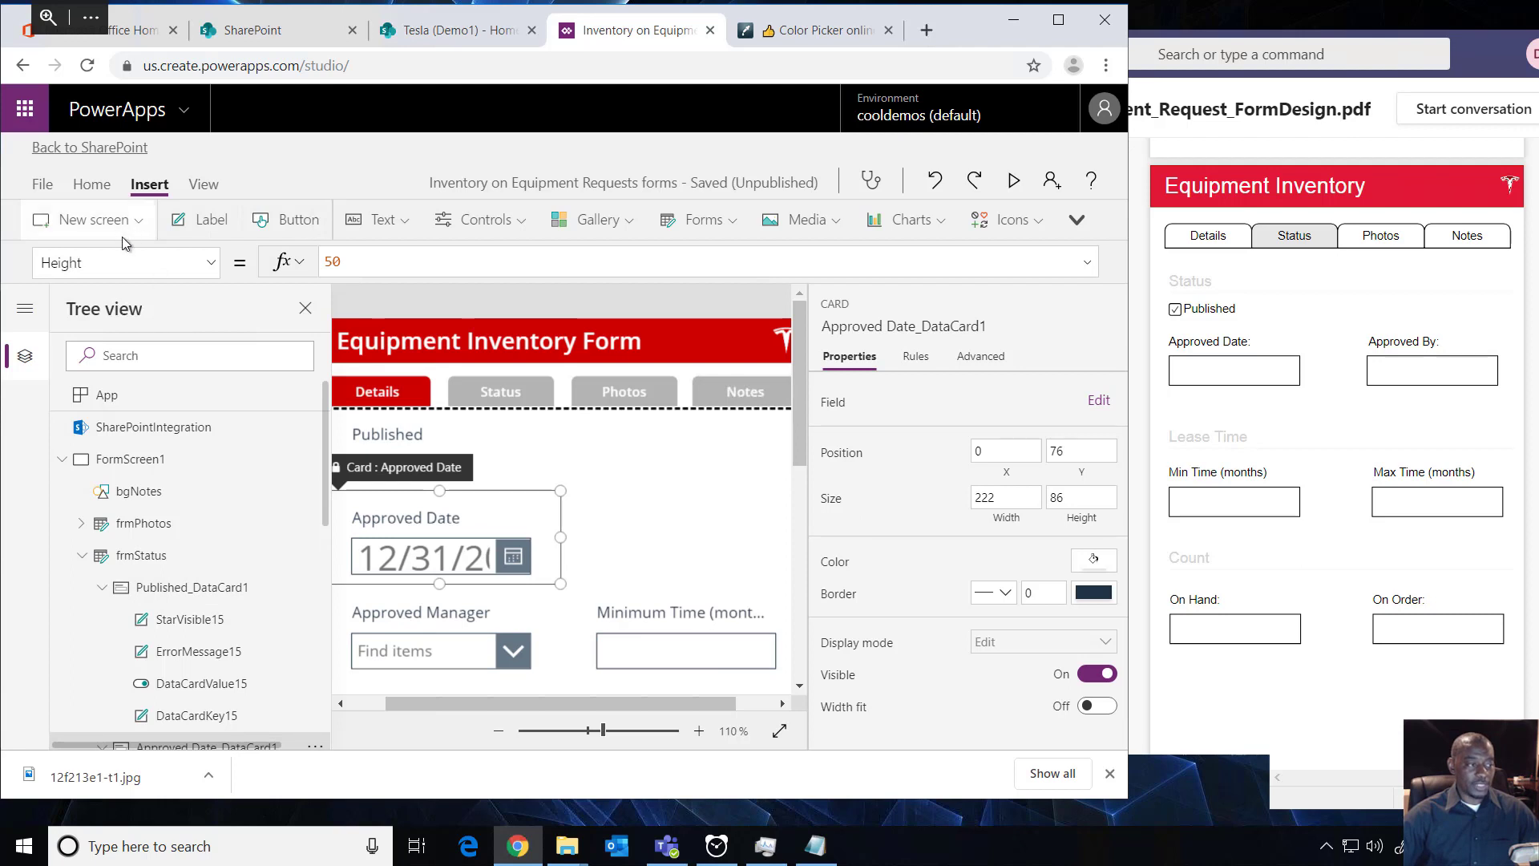
{"action": "left_click", "coordinate": [497, 562]}
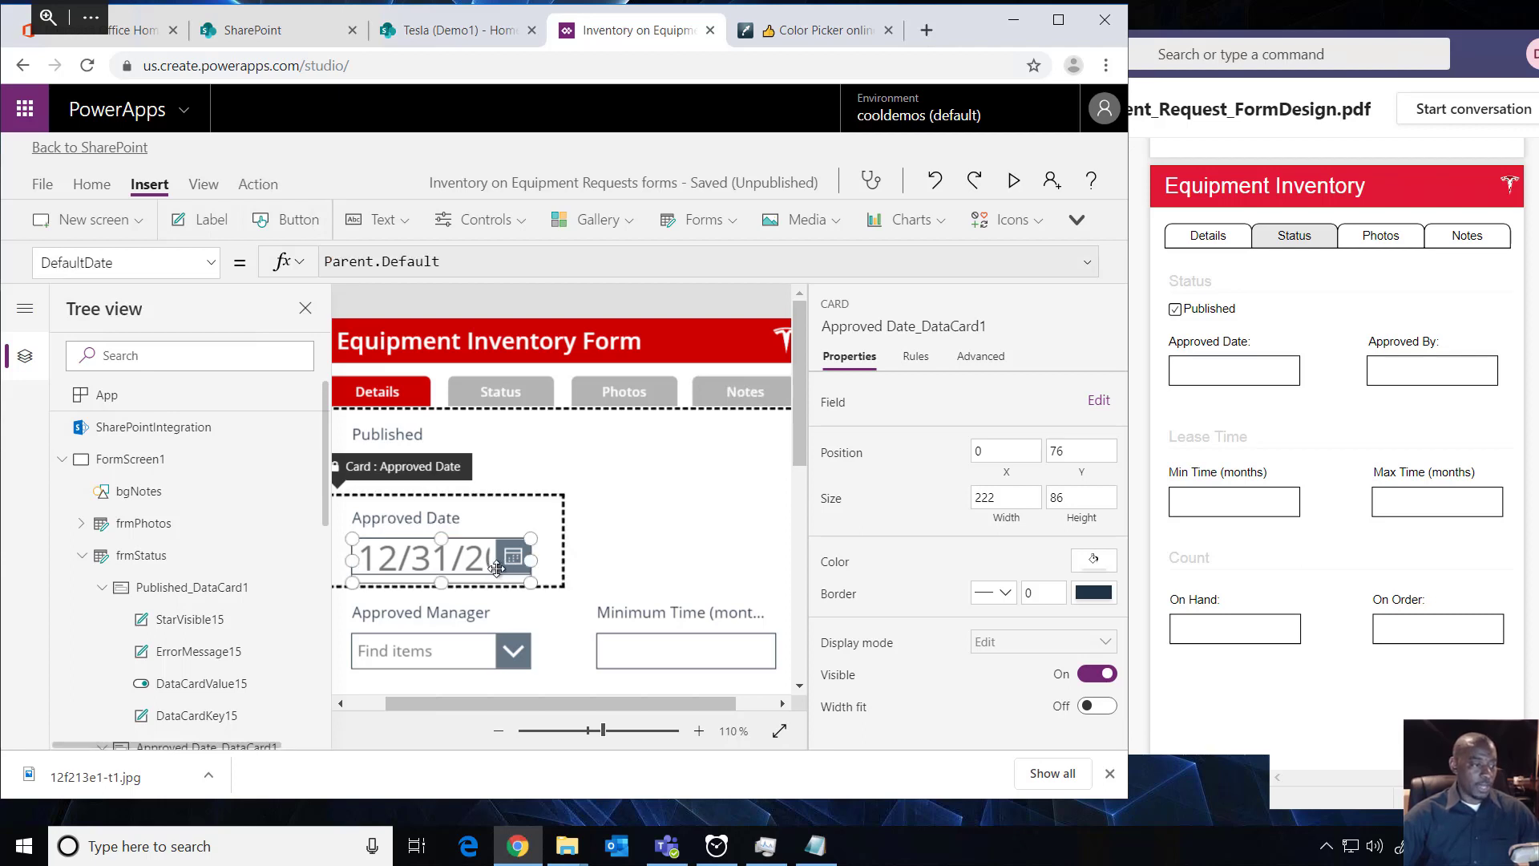
{"action": "left_click", "coordinate": [85, 186]}
{"action": "left_click", "coordinate": [215, 221]}
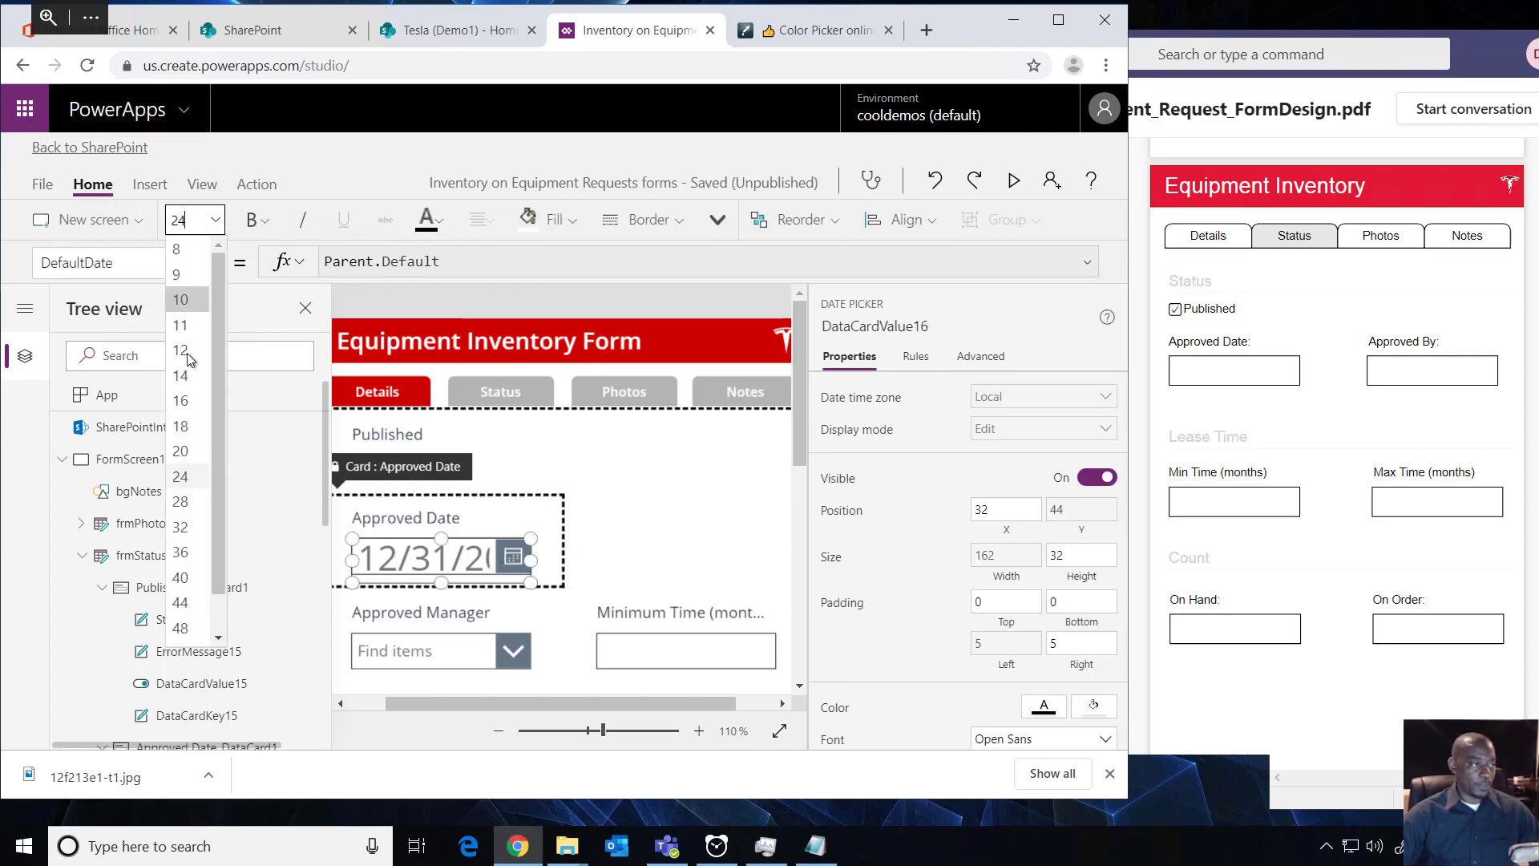
{"action": "left_click", "coordinate": [192, 311]}
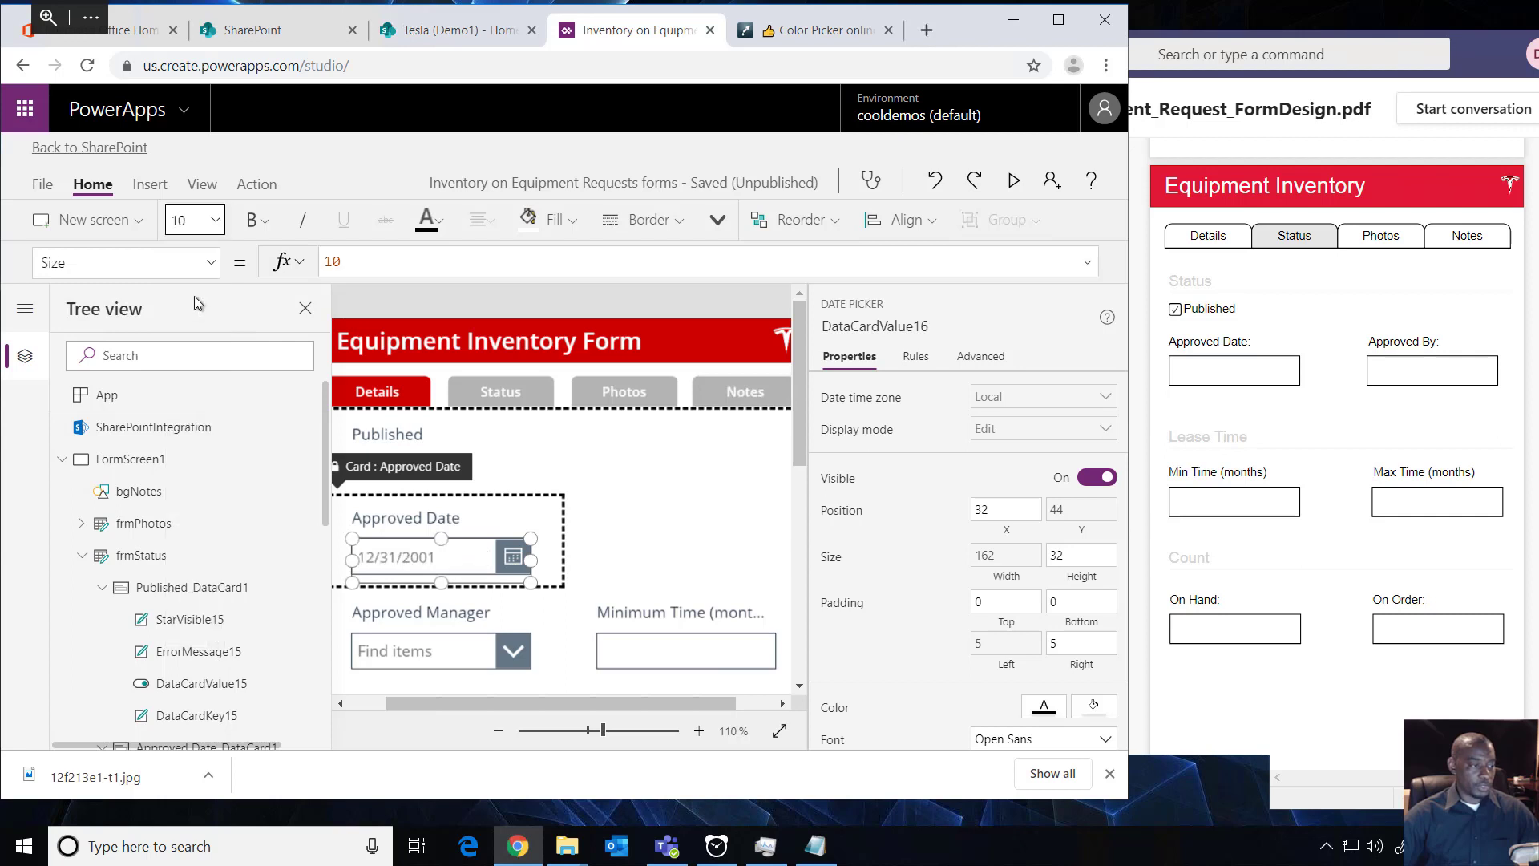
{"action": "left_click", "coordinate": [189, 224]}
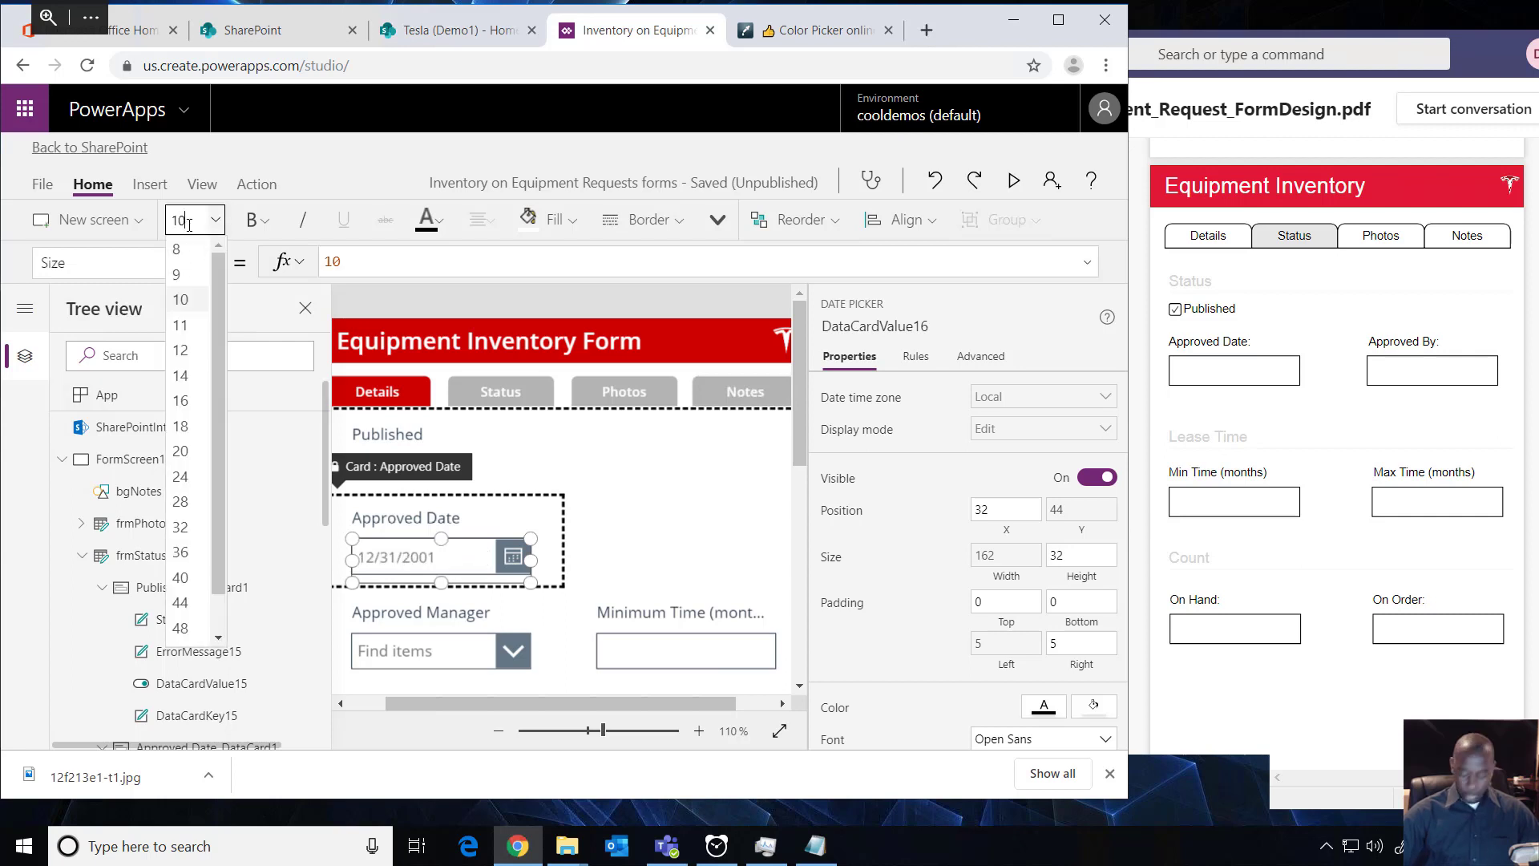
{"action": "type", "text": ".5"}
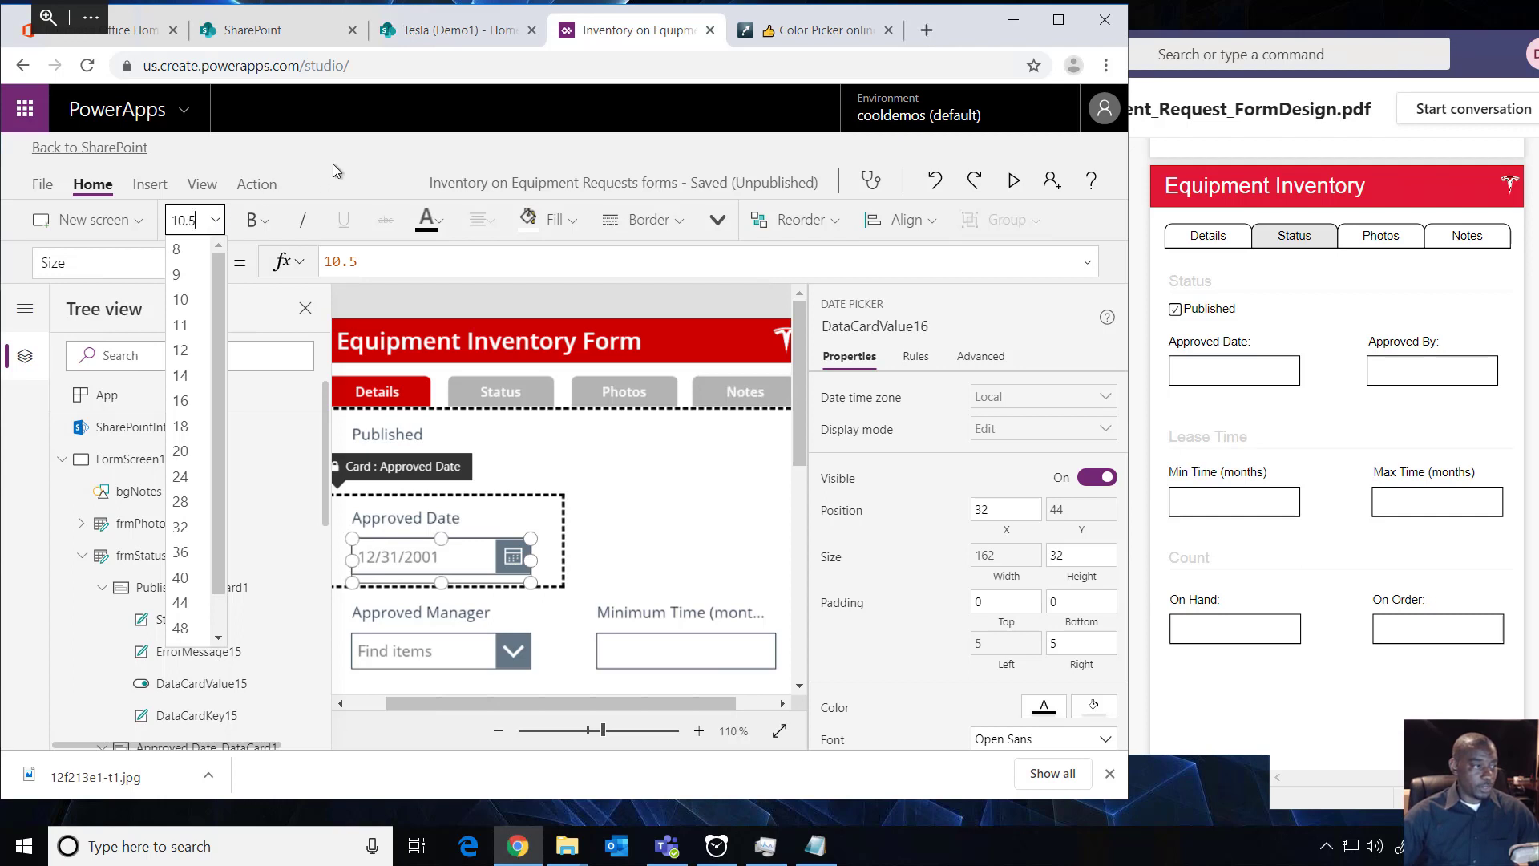
{"action": "key", "text": "Return"}
Move the Approved Manager card up so it sits beside the Approved Date card in frmStatus.
{"action": "left_click", "coordinate": [474, 653]}
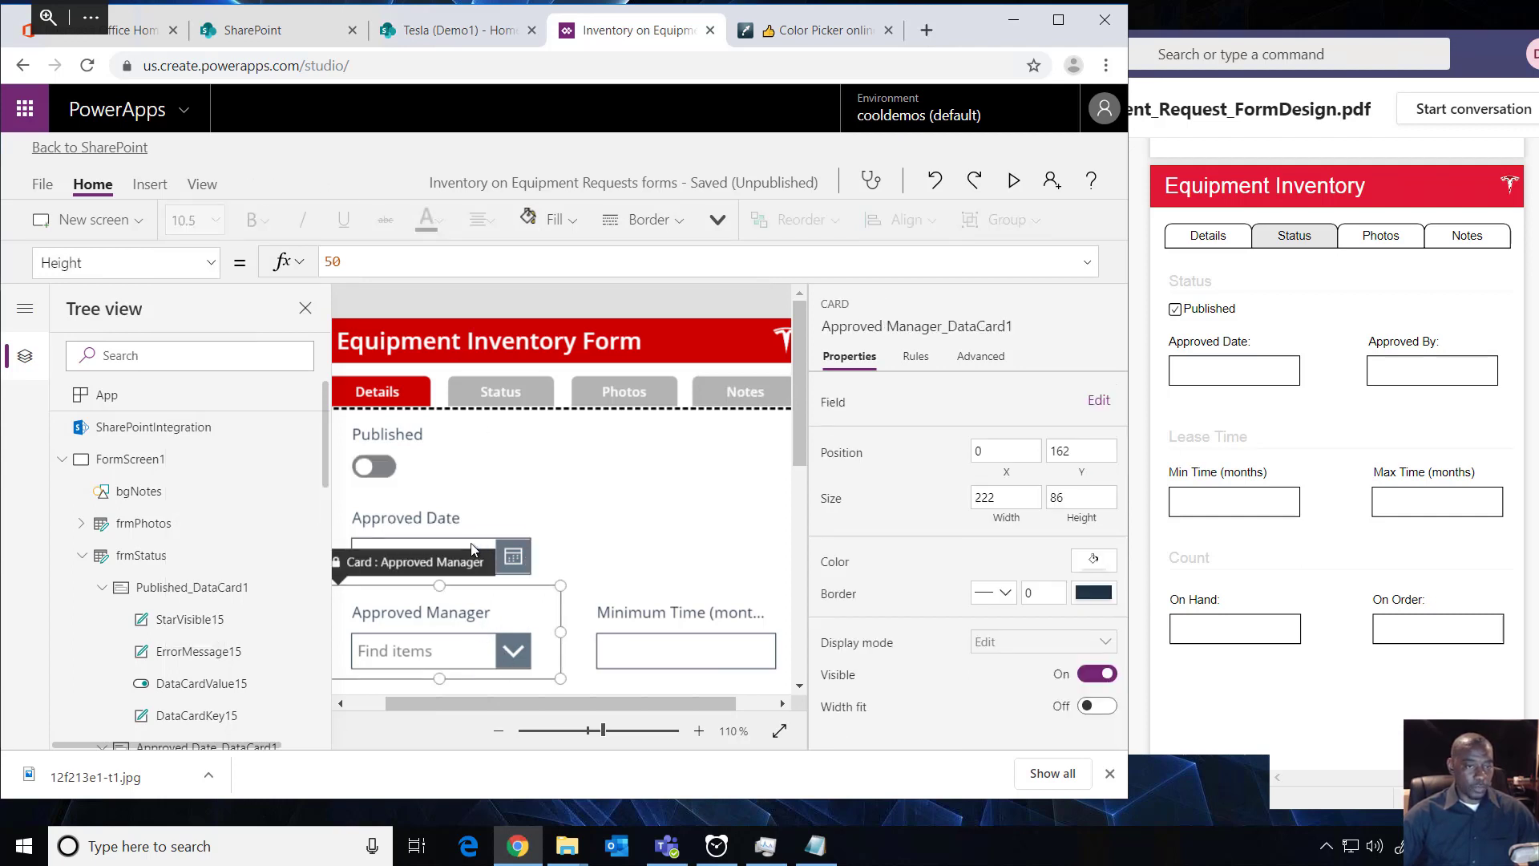
{"action": "left_click", "coordinate": [461, 618]}
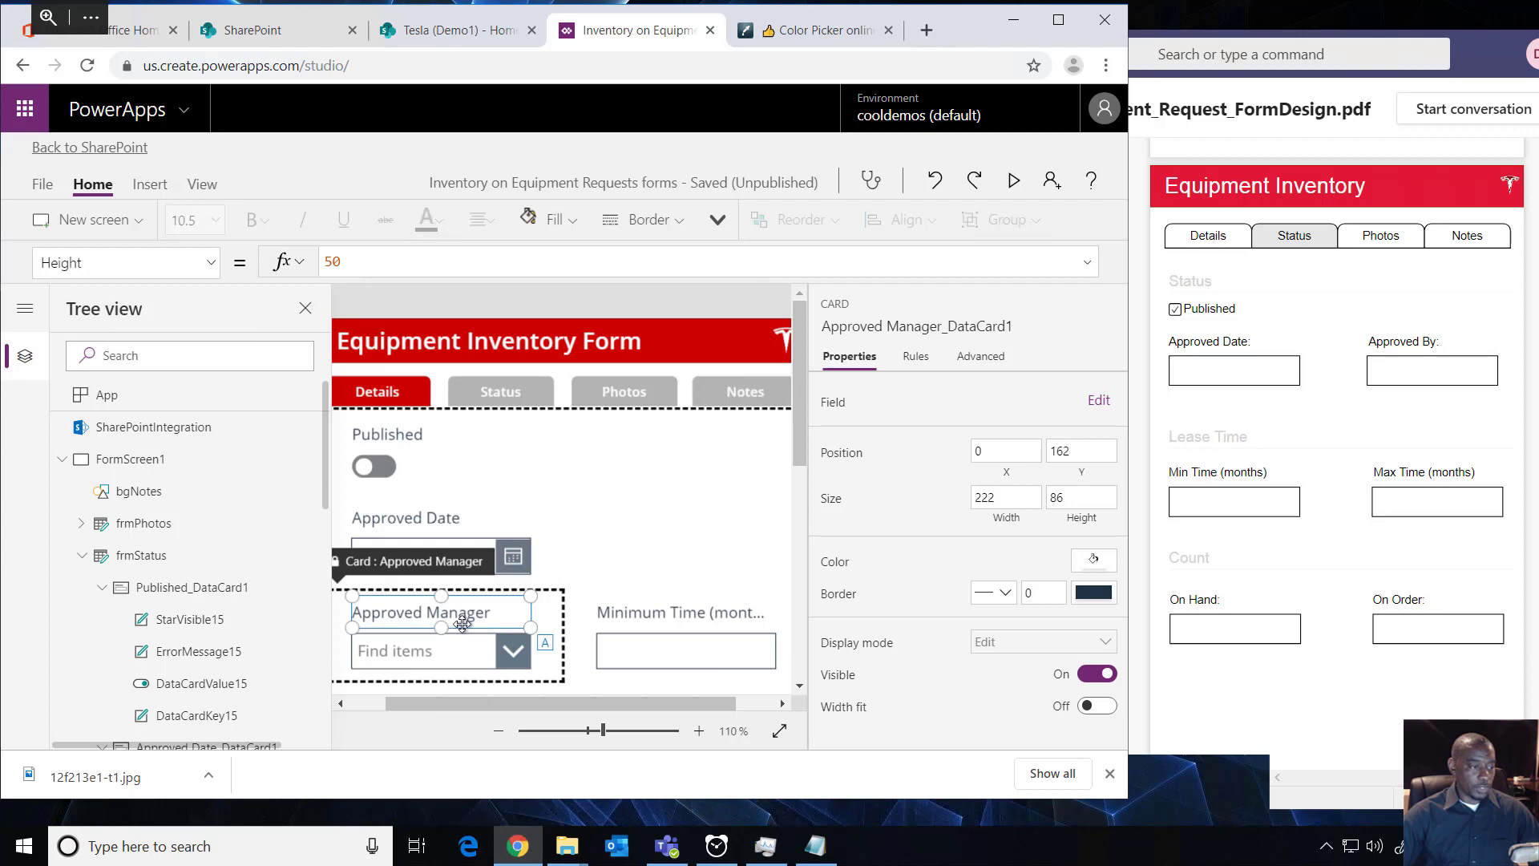
{"action": "left_click", "coordinate": [542, 636]}
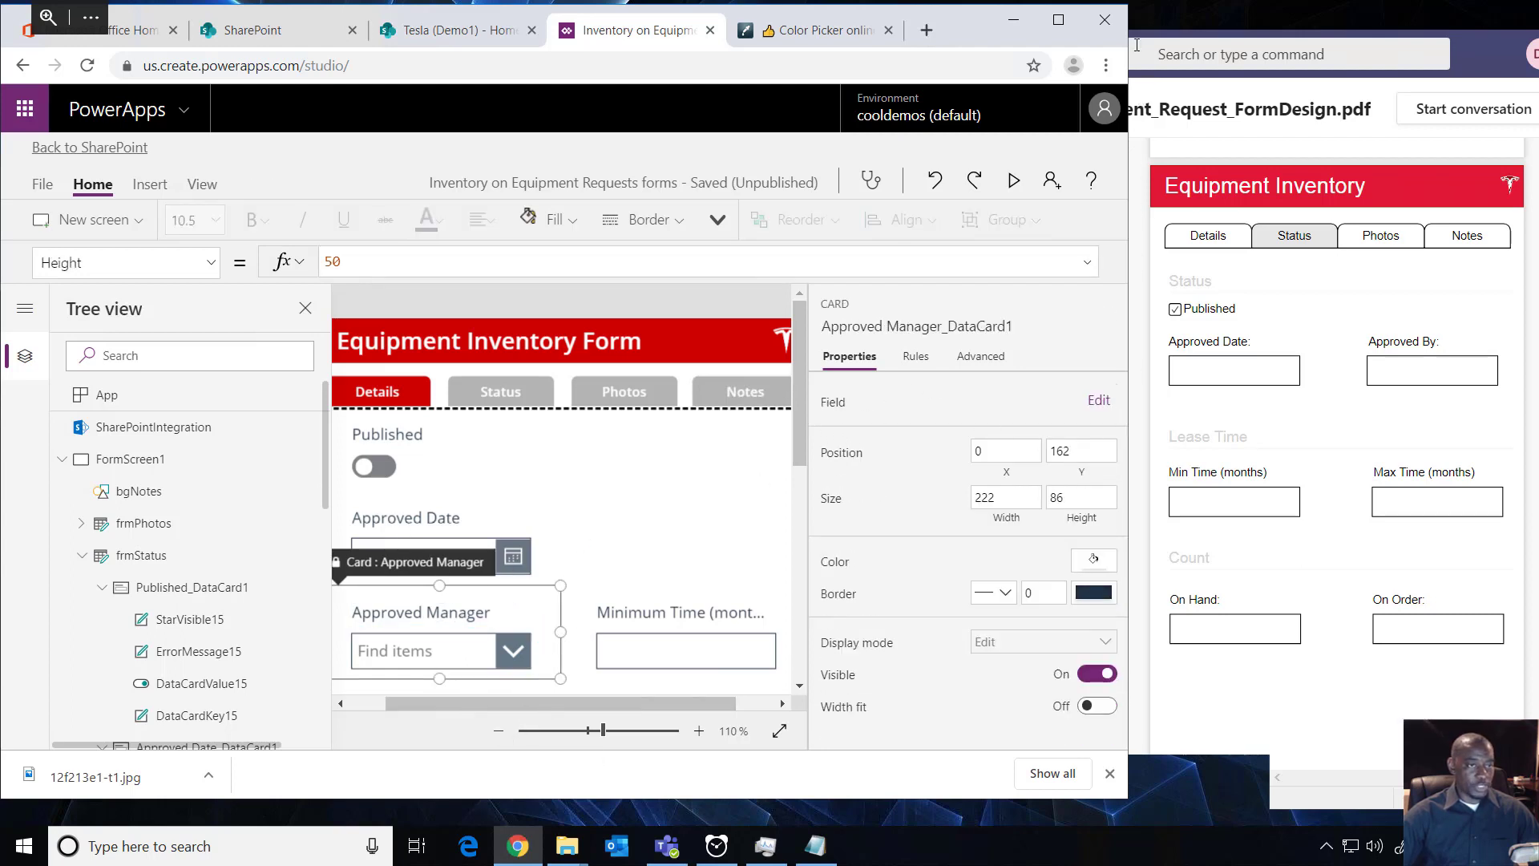
{"action": "left_click_drag", "start_coordinate": [1133, 38], "coordinate": [1313, 39]}
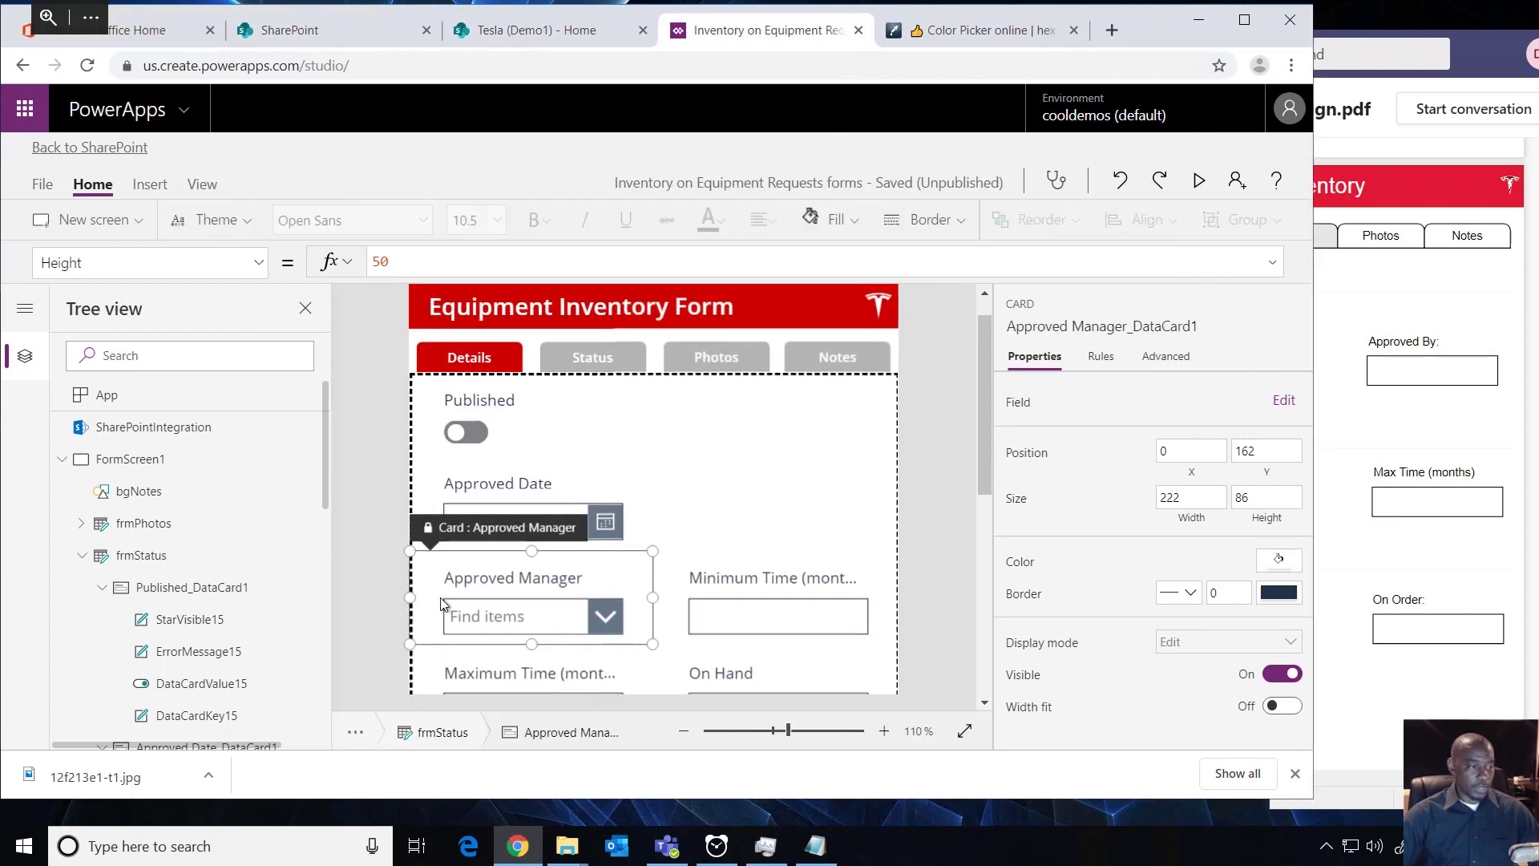
{"action": "key", "text": "Up"}
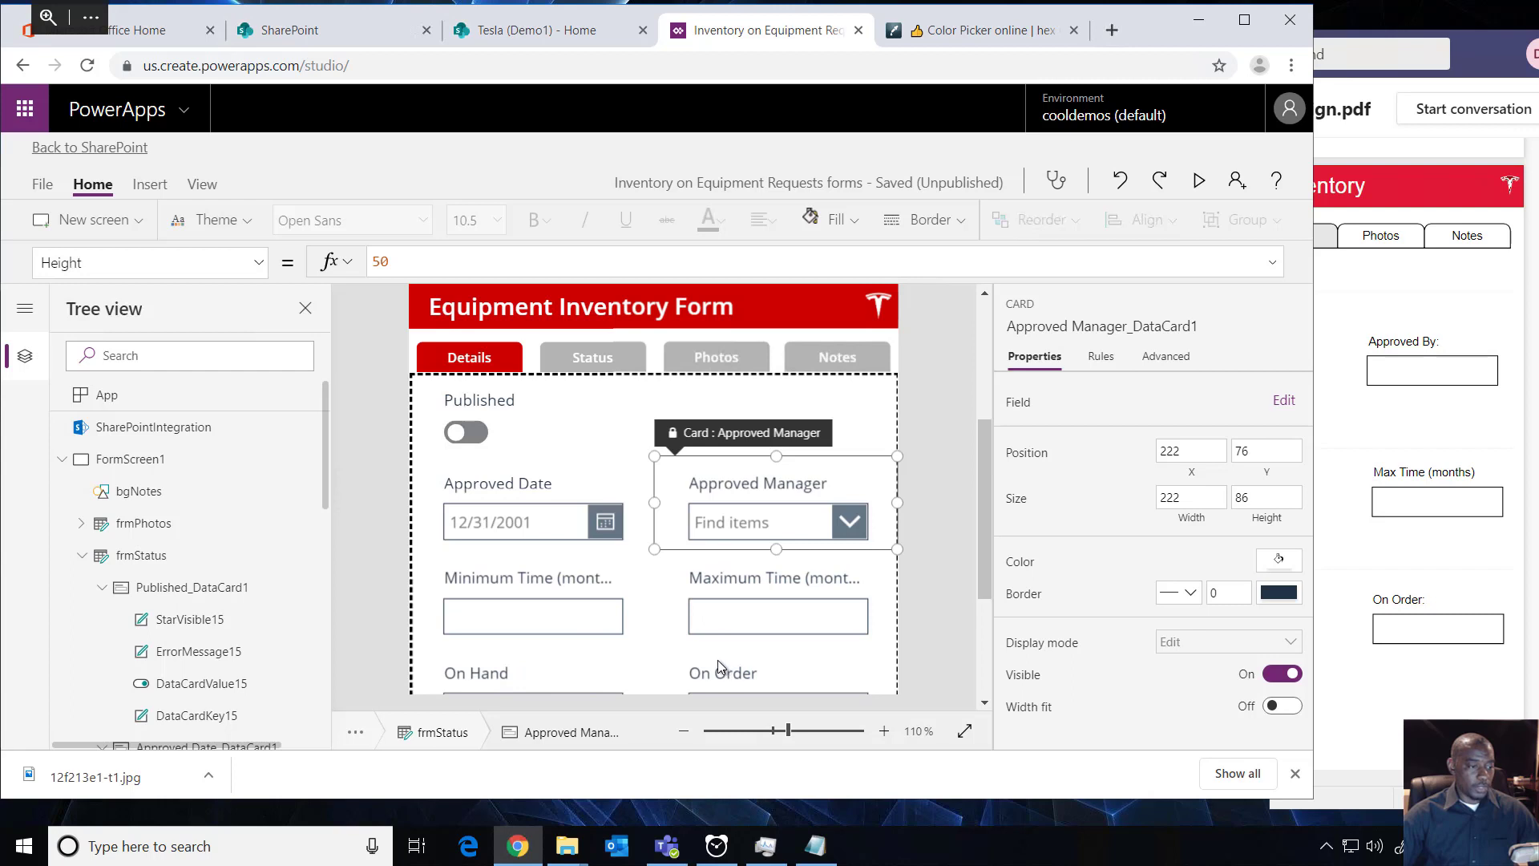
Test the tab buttons by switching between the Details, Status, Photos and Notes tabs and reviewing each form.
{"action": "scroll", "coordinate": [720, 666], "scroll_direction": "down", "scroll_amount": 5}
{"action": "scroll", "coordinate": [718, 662], "scroll_direction": "up", "scroll_amount": 6}
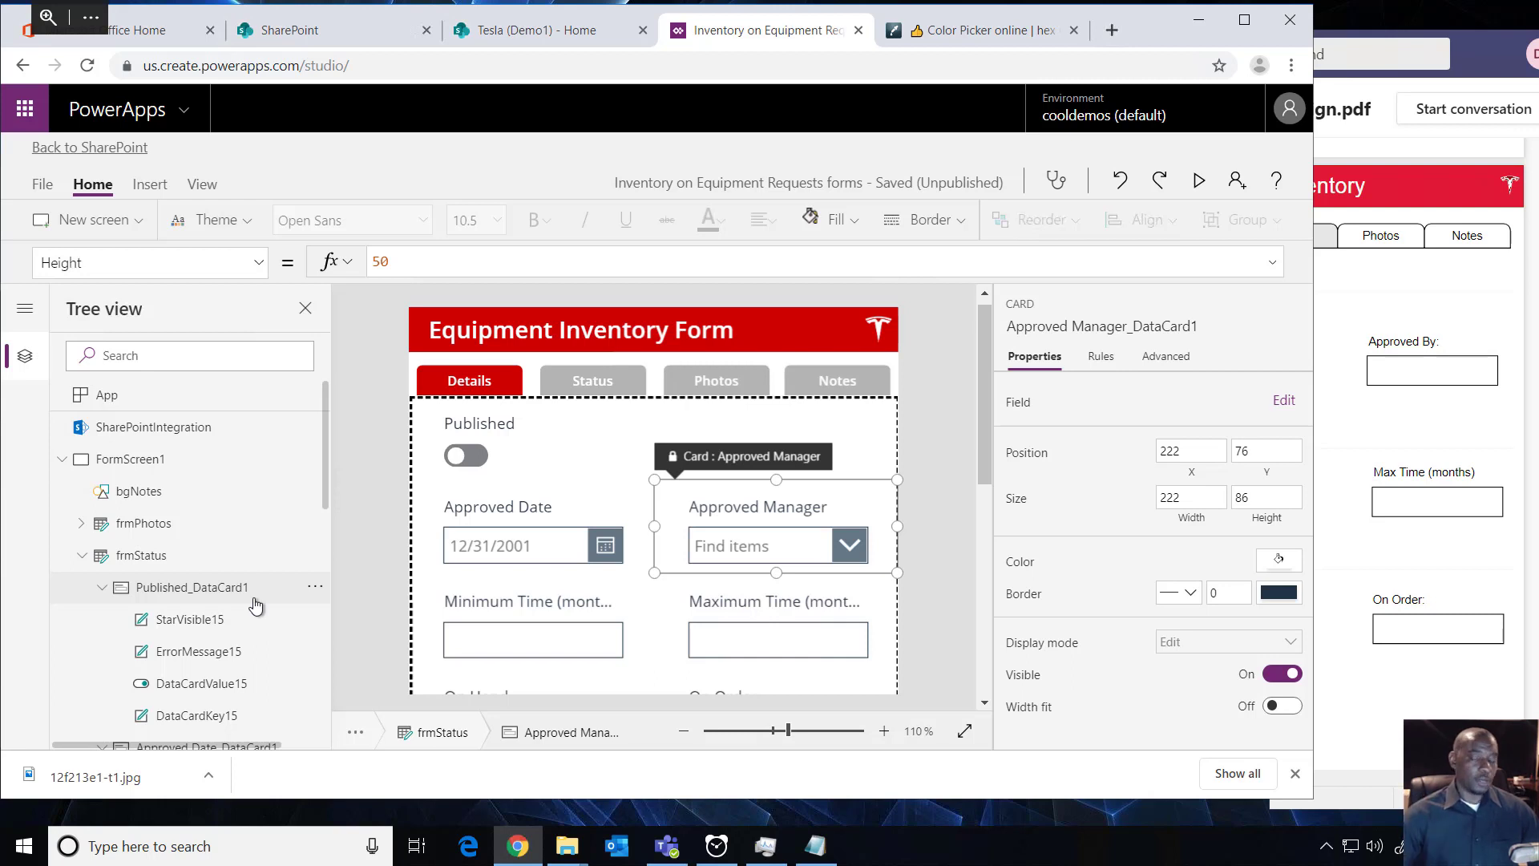
{"action": "left_click", "coordinate": [929, 609]}
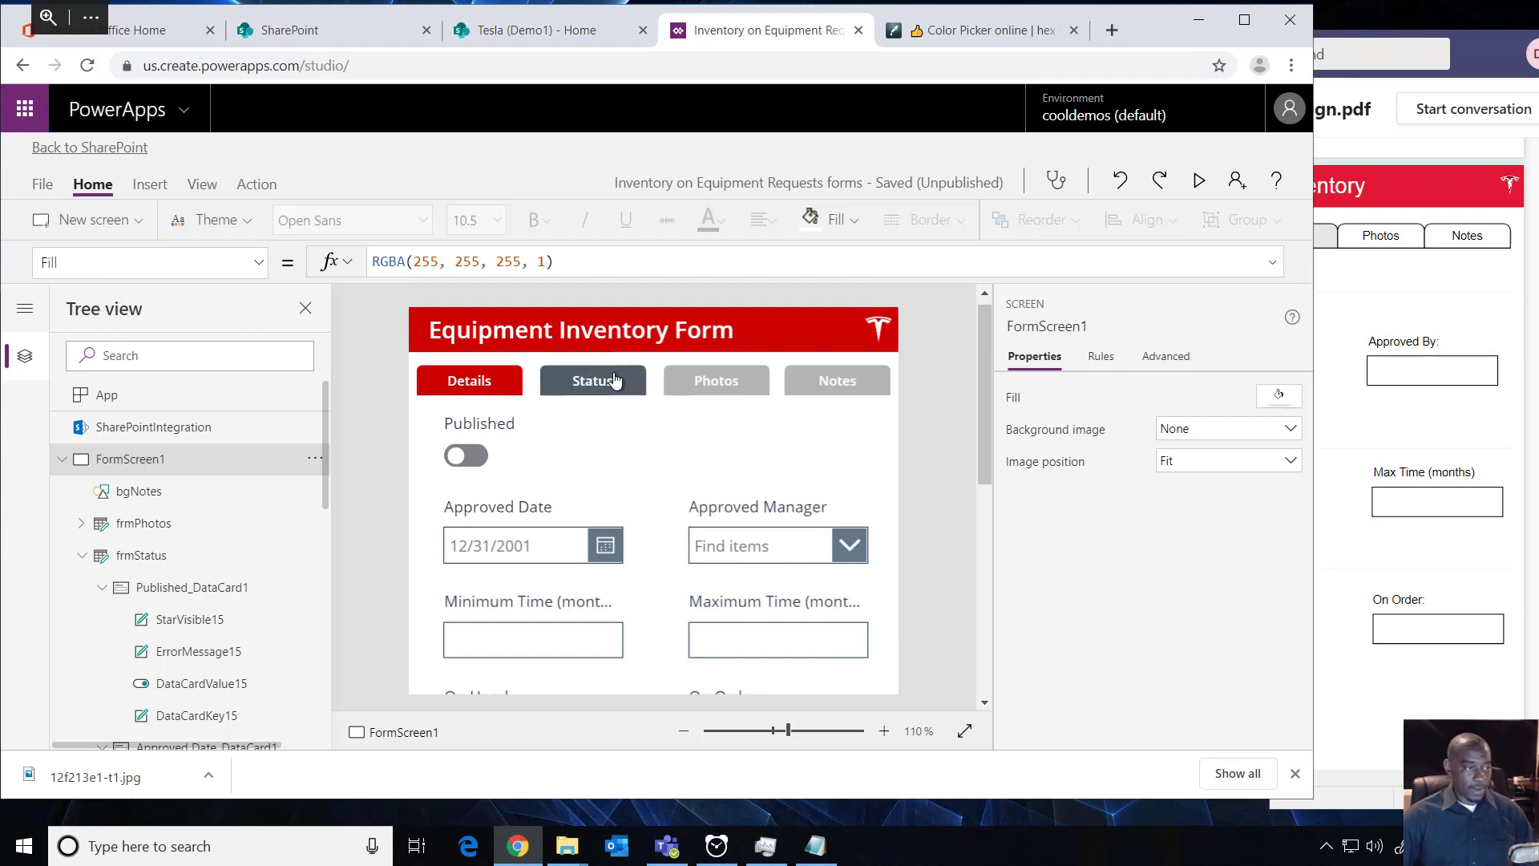
{"action": "left_click", "coordinate": [506, 384], "text": "alt"}
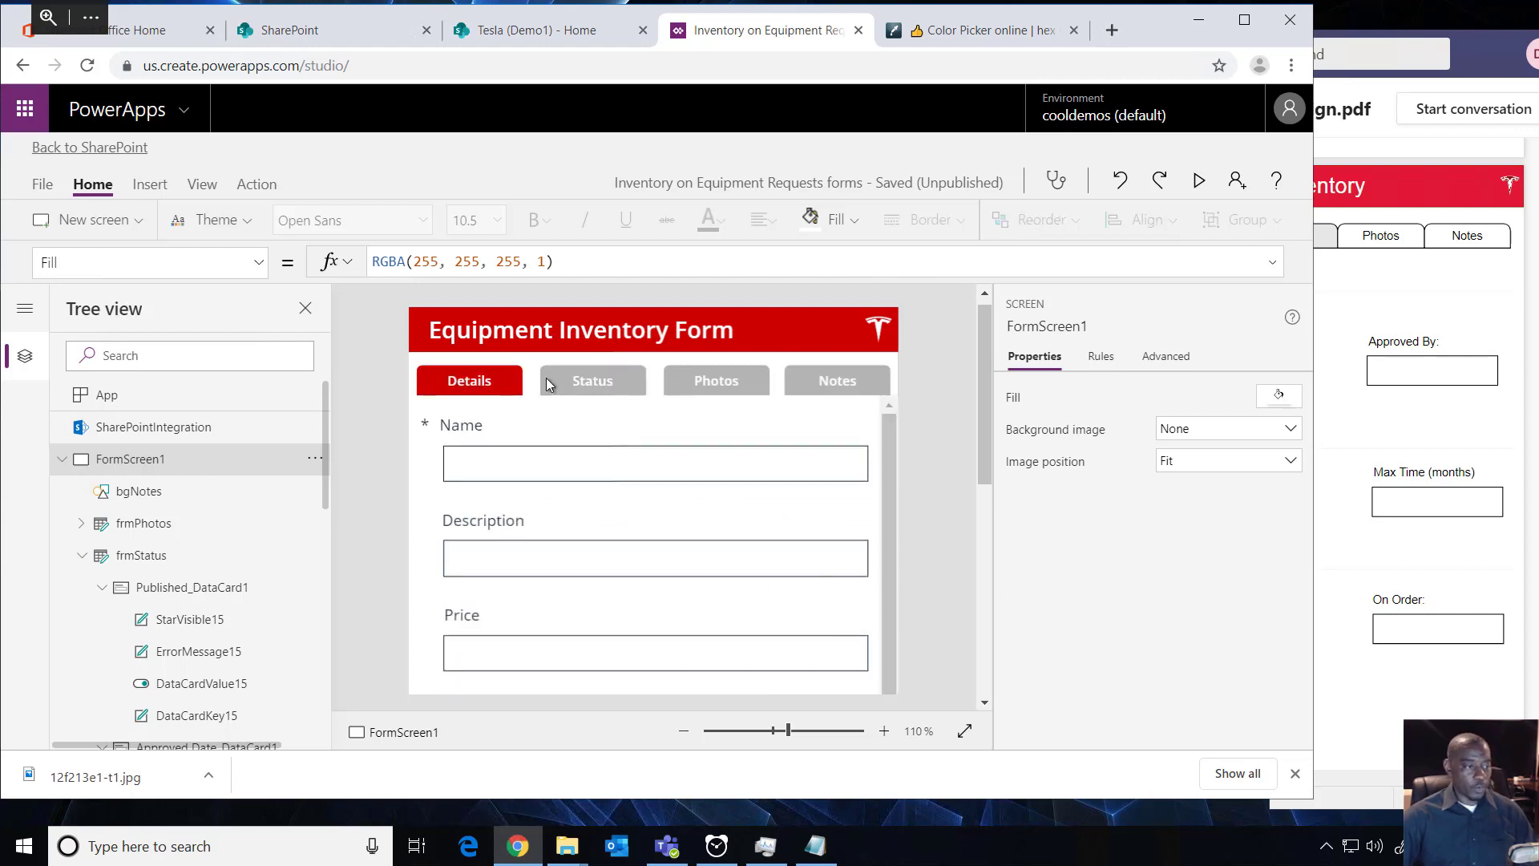
{"action": "left_click", "coordinate": [734, 385], "text": "alt"}
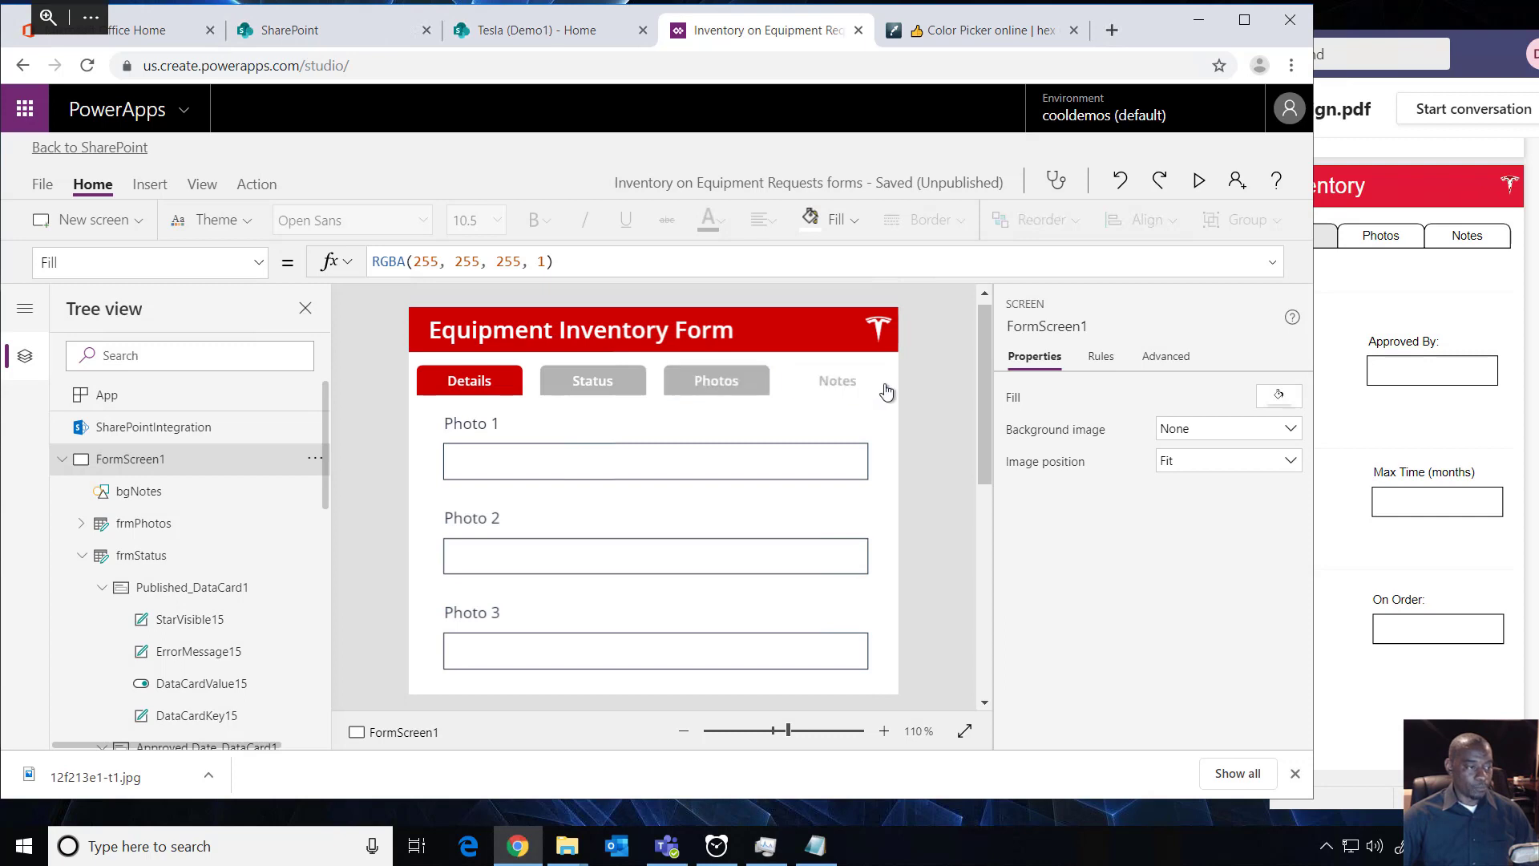
{"action": "left_click", "coordinate": [849, 386], "text": "alt"}
{"action": "left_click", "coordinate": [715, 383], "text": "alt"}
{"action": "left_click", "coordinate": [597, 384], "text": "alt"}
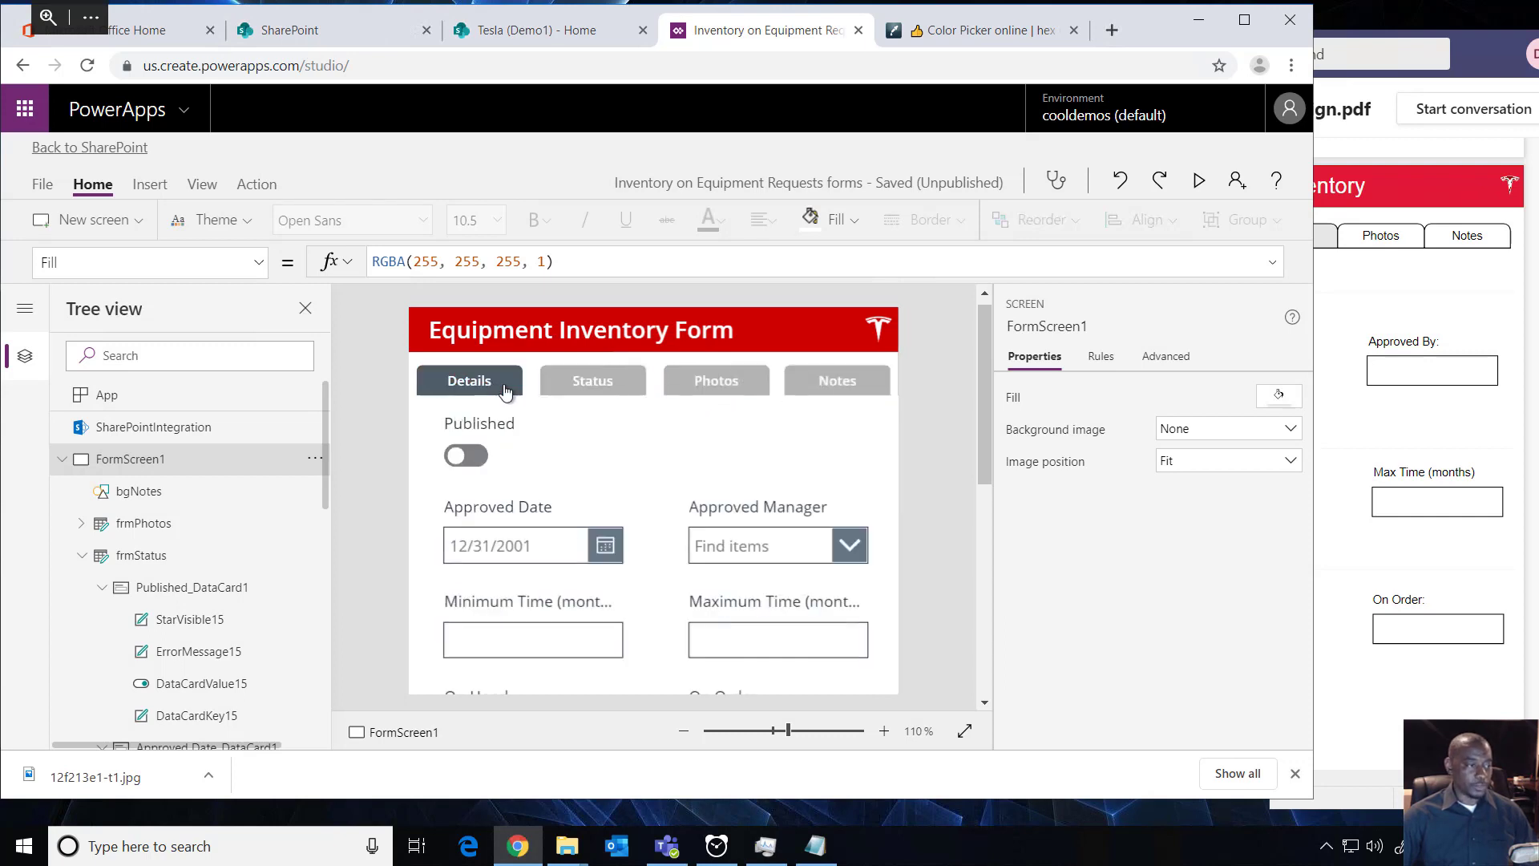
{"action": "left_click", "coordinate": [473, 385], "text": "alt"}
{"action": "scroll", "coordinate": [663, 618], "scroll_direction": "down", "scroll_amount": 5}
{"action": "scroll", "coordinate": [665, 615], "scroll_direction": "up", "scroll_amount": 6}
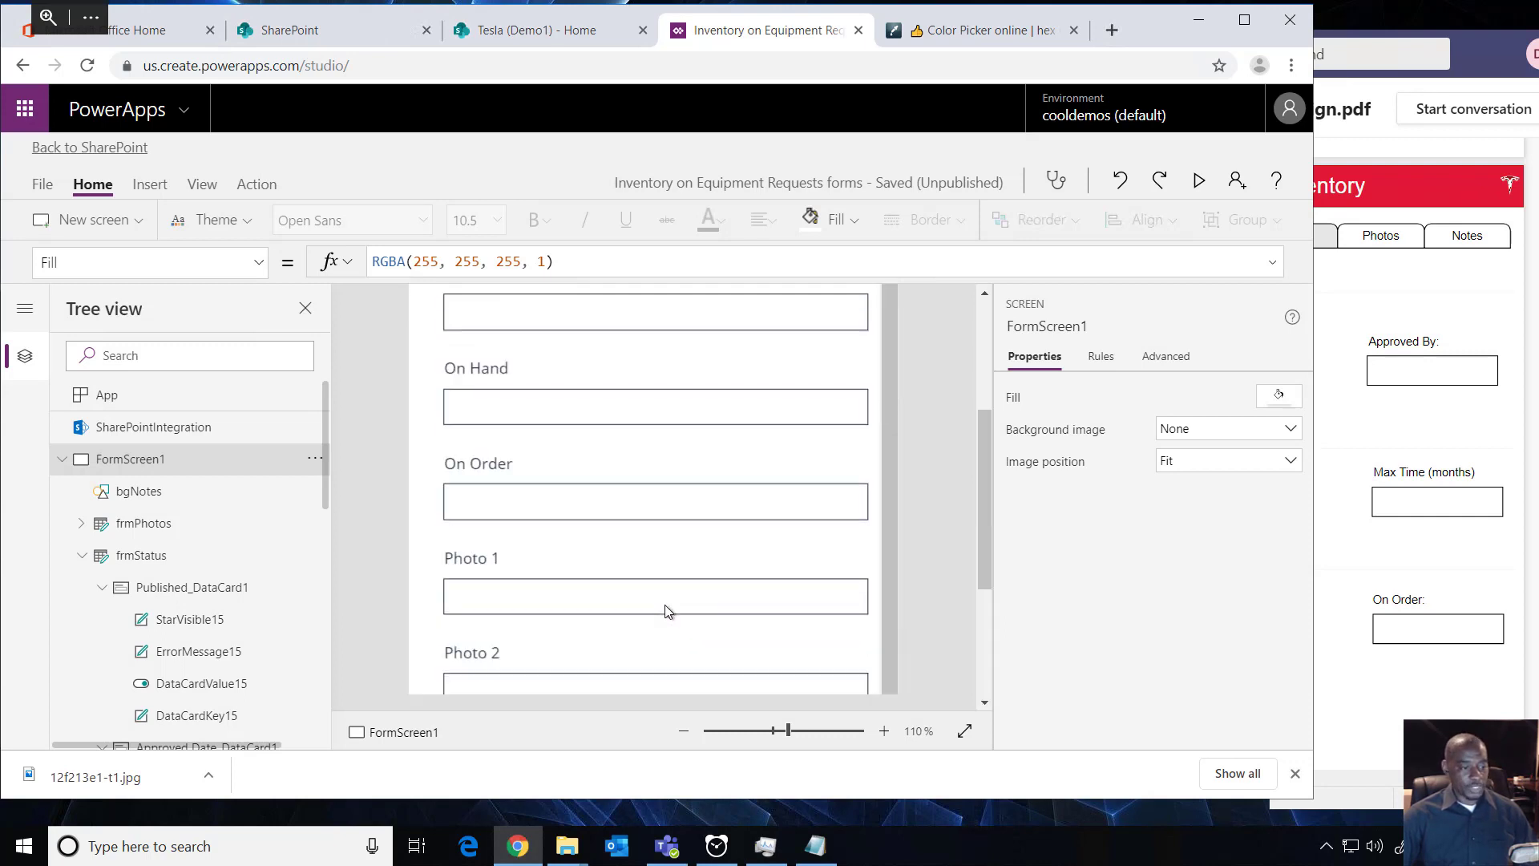
{"action": "scroll", "coordinate": [665, 611], "scroll_direction": "down", "scroll_amount": 5}
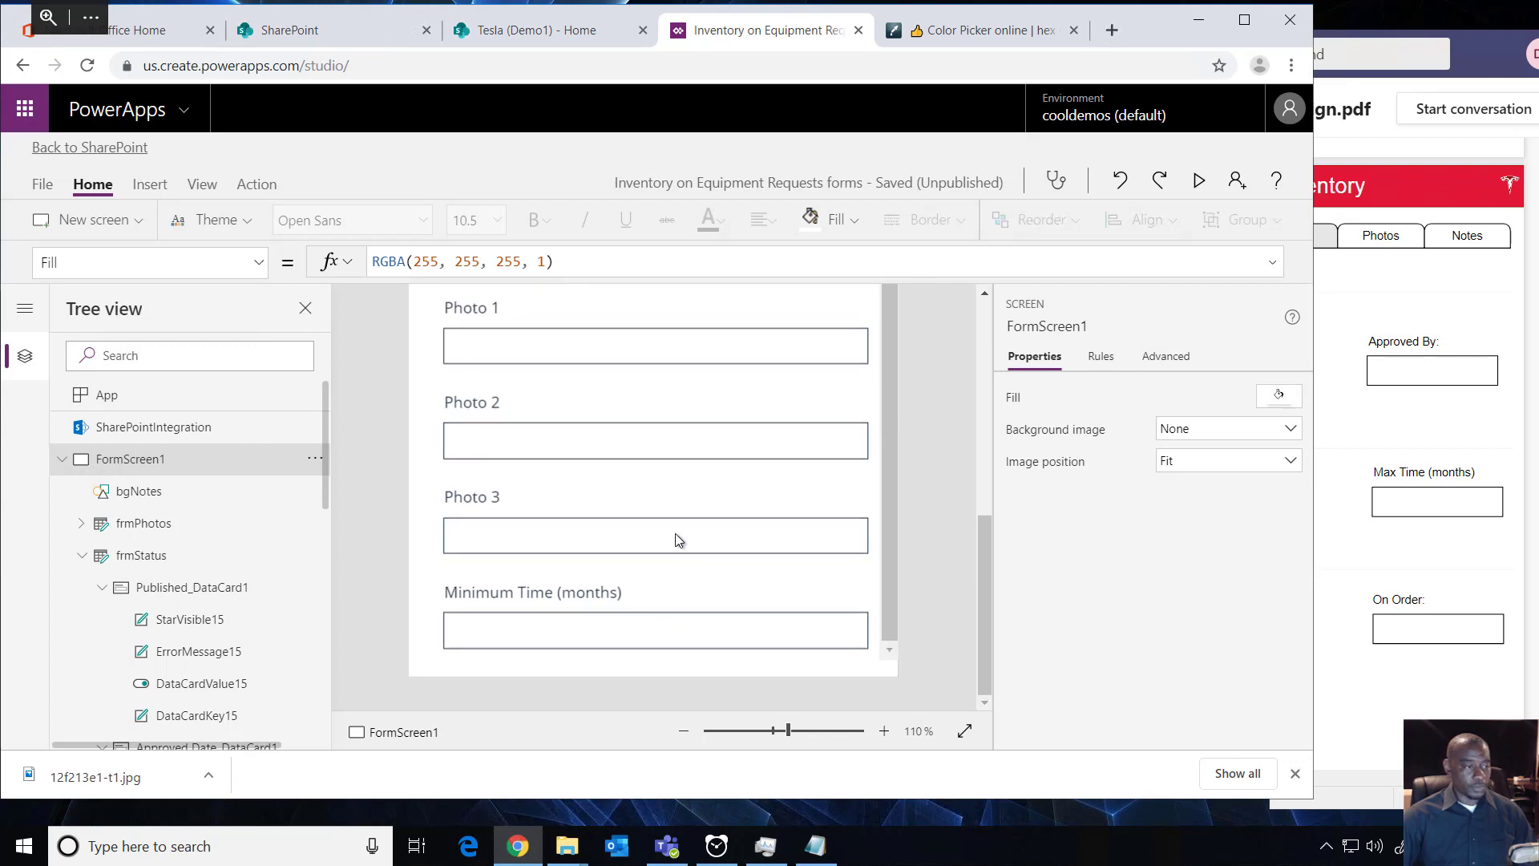
{"action": "scroll", "coordinate": [677, 533], "scroll_direction": "up", "scroll_amount": 5}
Open the fields of the Details form SharePointForm1 and remove the On Hand and On Order fields.
{"action": "left_click", "coordinate": [488, 403]}
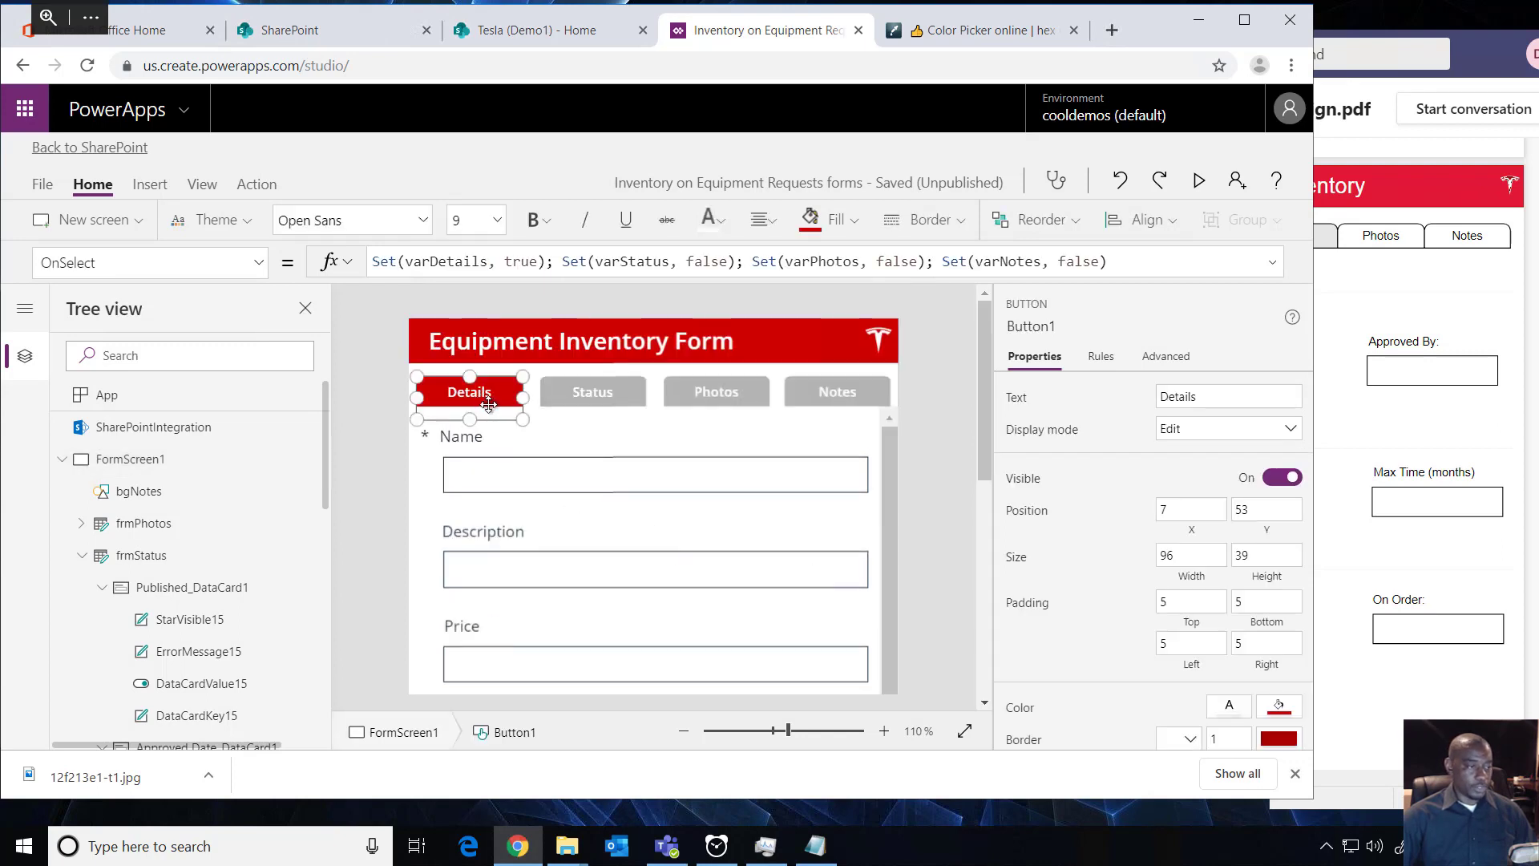
{"action": "left_click", "coordinate": [81, 555]}
{"action": "left_click", "coordinate": [162, 684]}
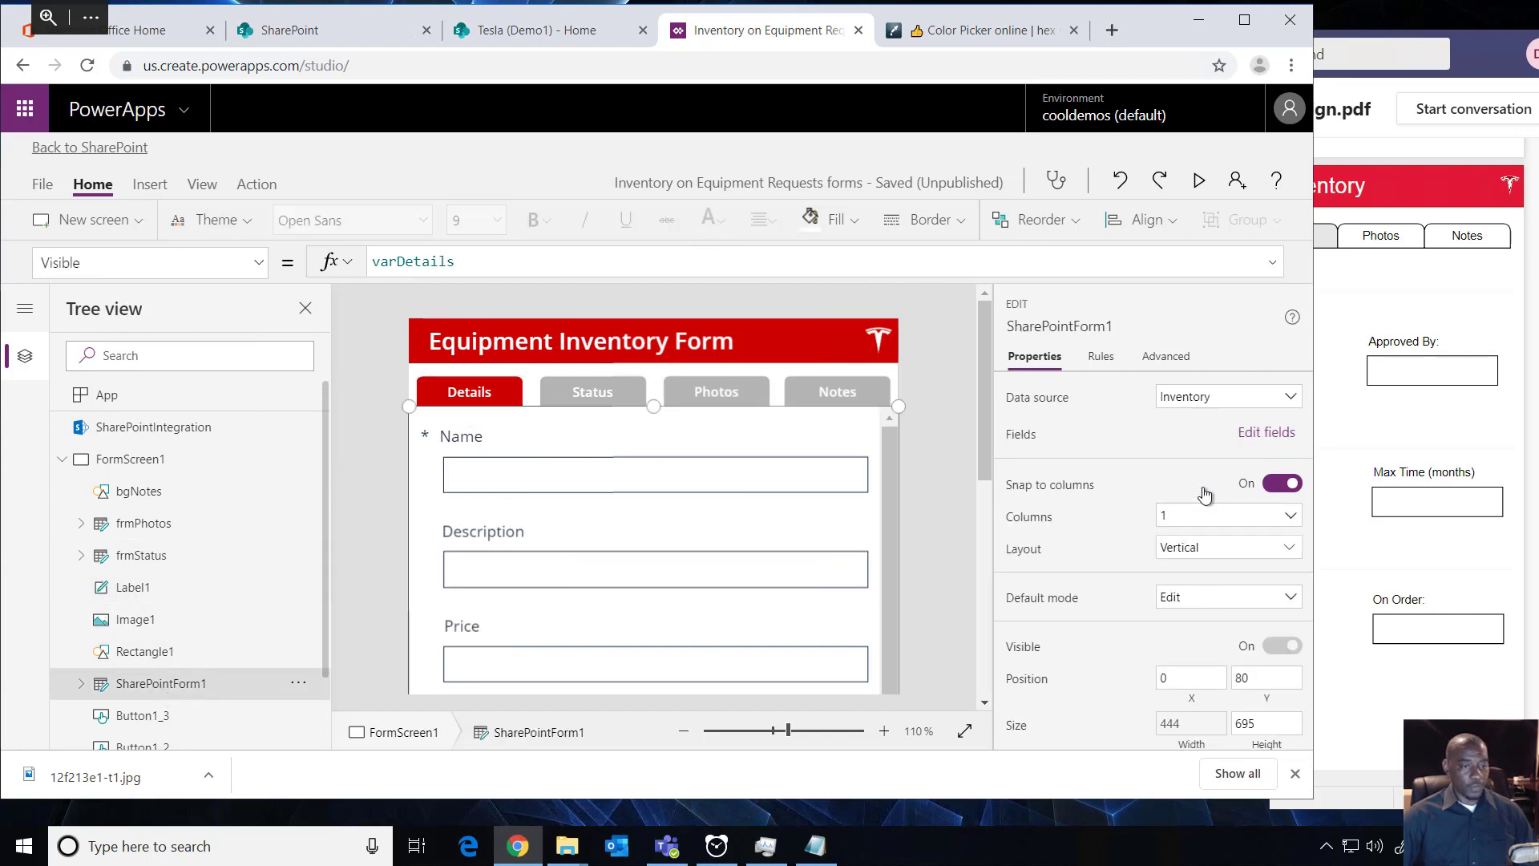
{"action": "left_click", "coordinate": [1259, 437]}
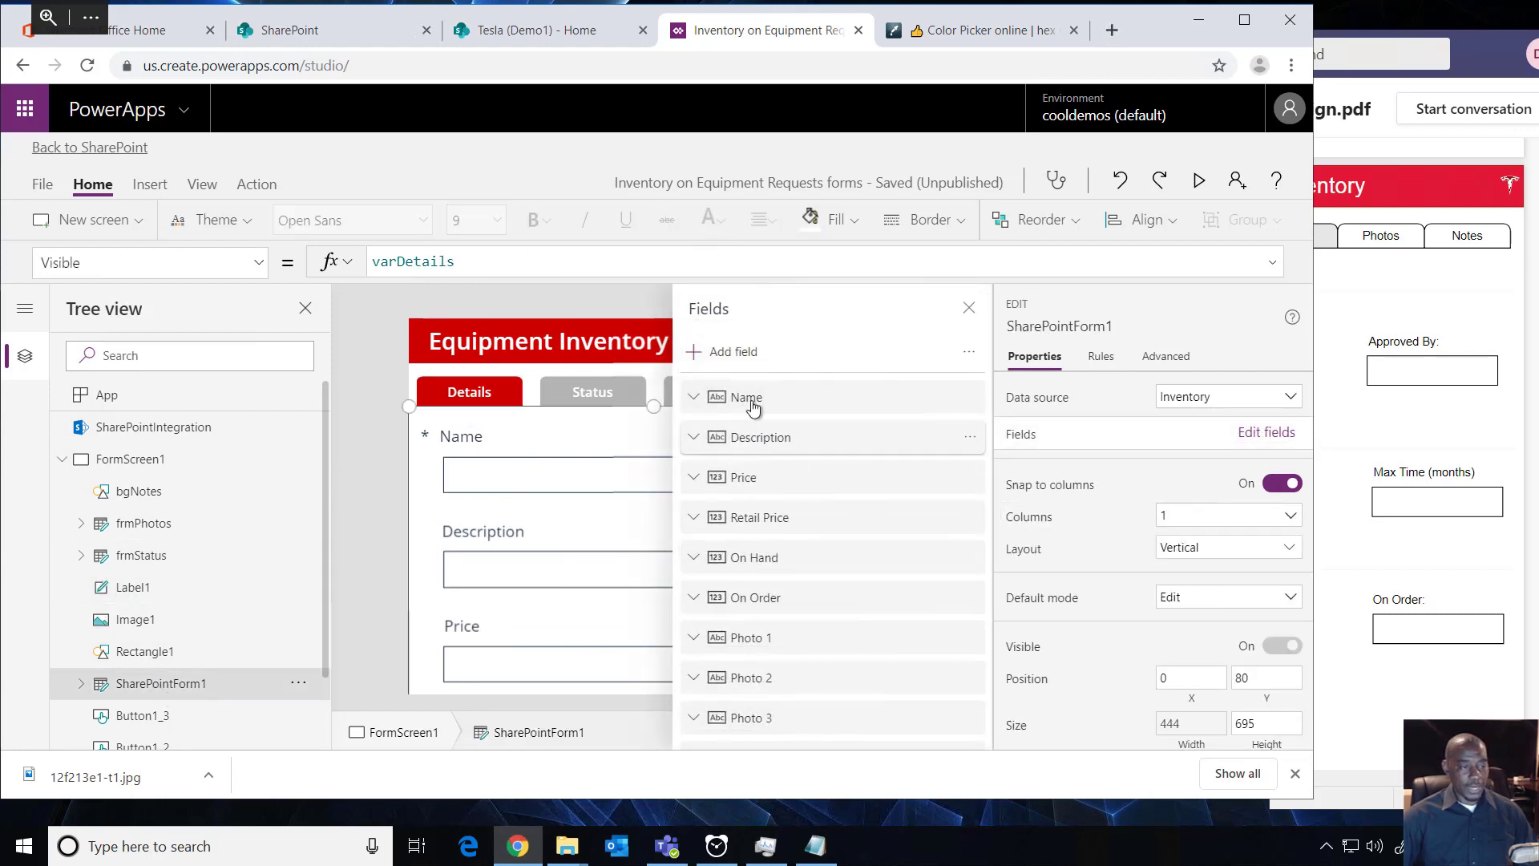
{"action": "scroll", "coordinate": [1426, 433], "scroll_direction": "up", "scroll_amount": 4}
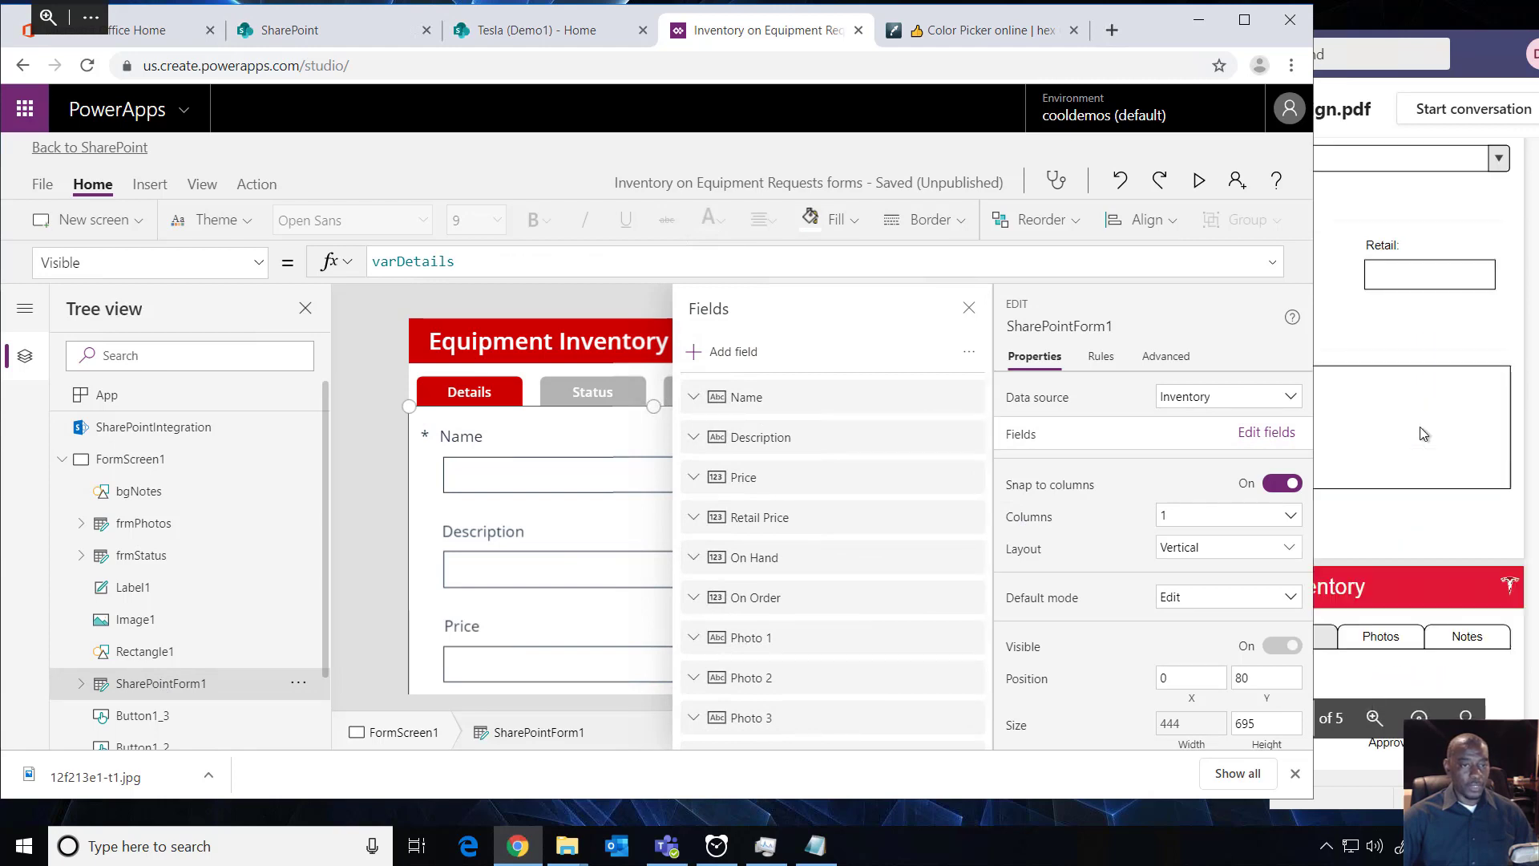
{"action": "left_click_drag", "start_coordinate": [1317, 265], "coordinate": [1082, 270]}
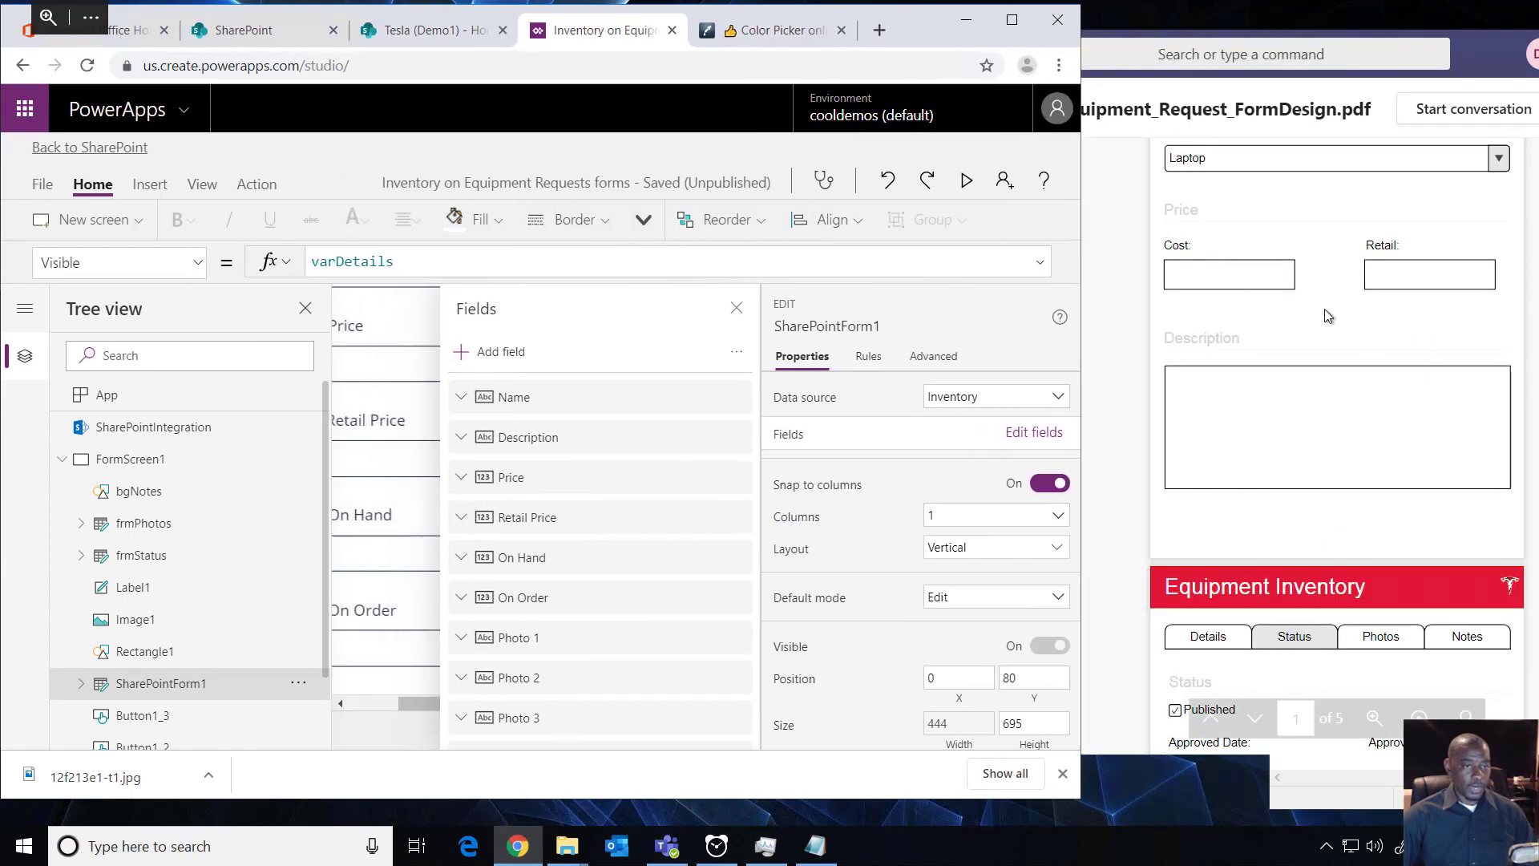
{"action": "scroll", "coordinate": [1247, 278], "scroll_direction": "down", "scroll_amount": 4}
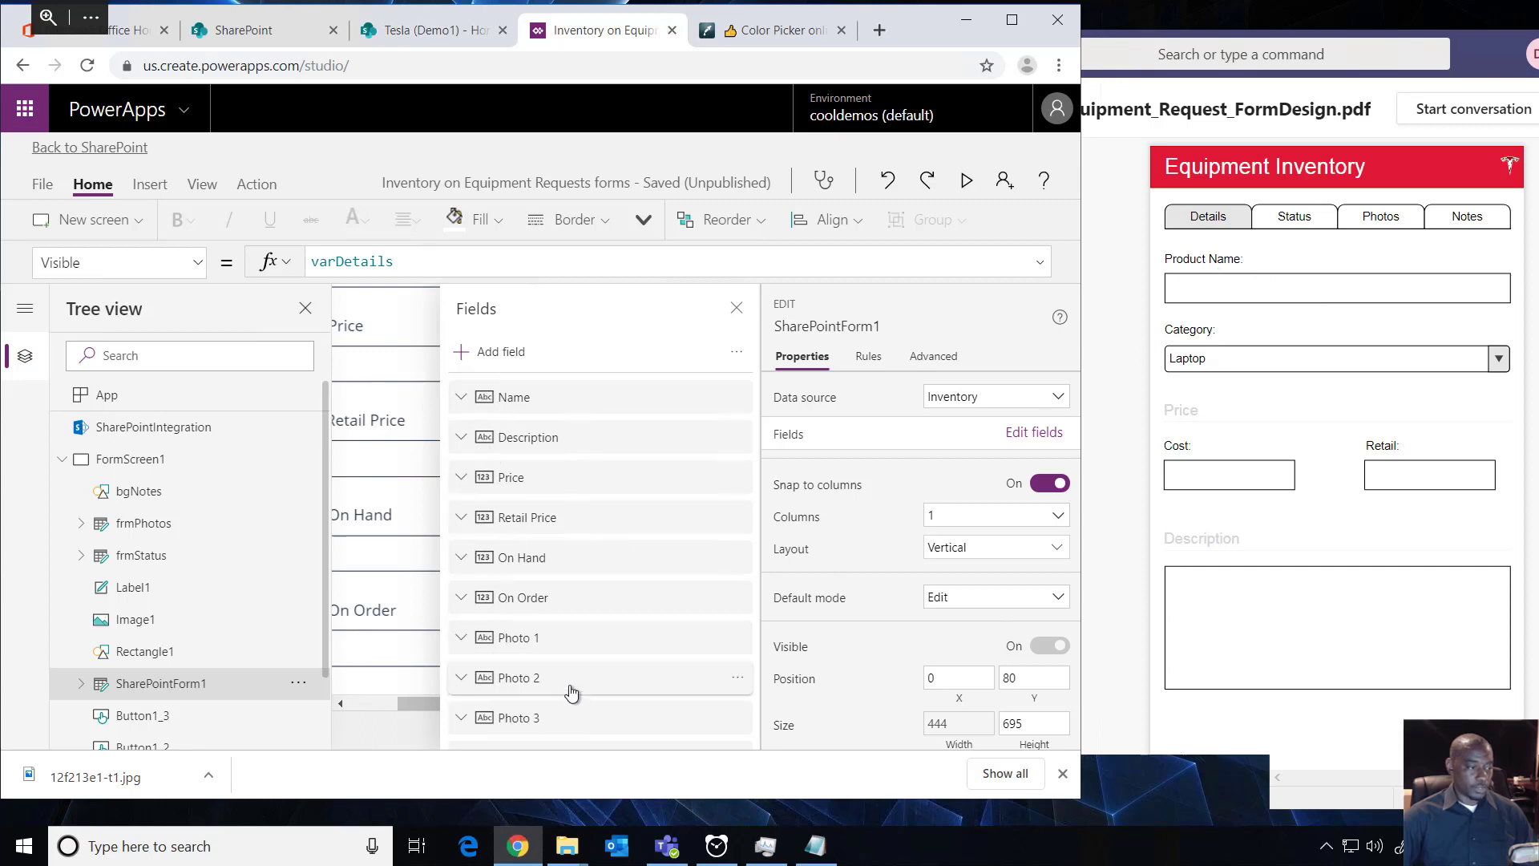
{"action": "scroll", "coordinate": [569, 685], "scroll_direction": "down", "scroll_amount": 1}
{"action": "scroll", "coordinate": [569, 687], "scroll_direction": "up", "scroll_amount": 1}
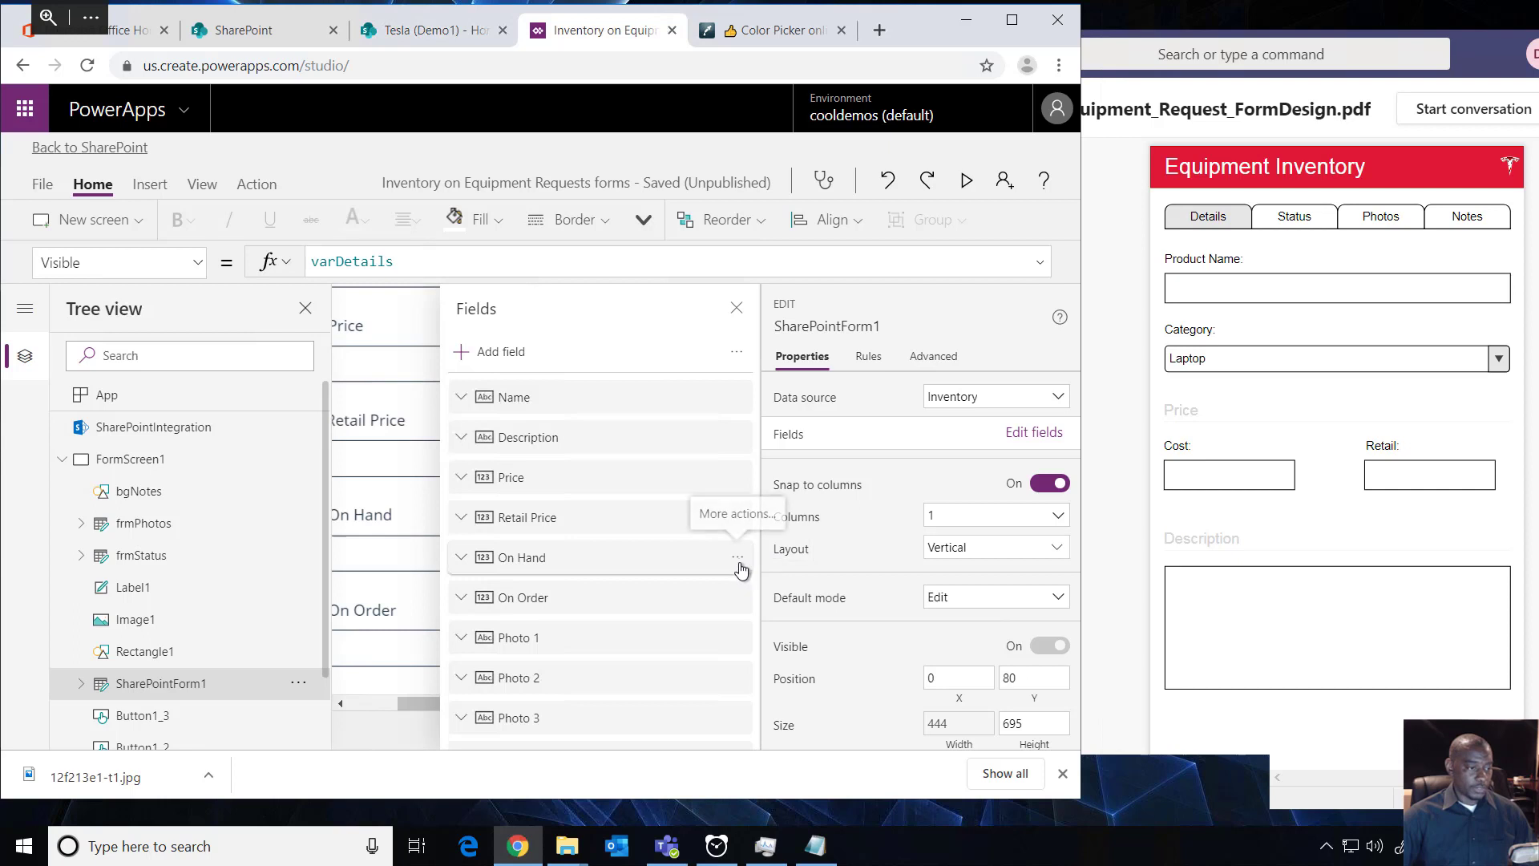
{"action": "left_click", "coordinate": [738, 561]}
{"action": "left_click", "coordinate": [769, 685]}
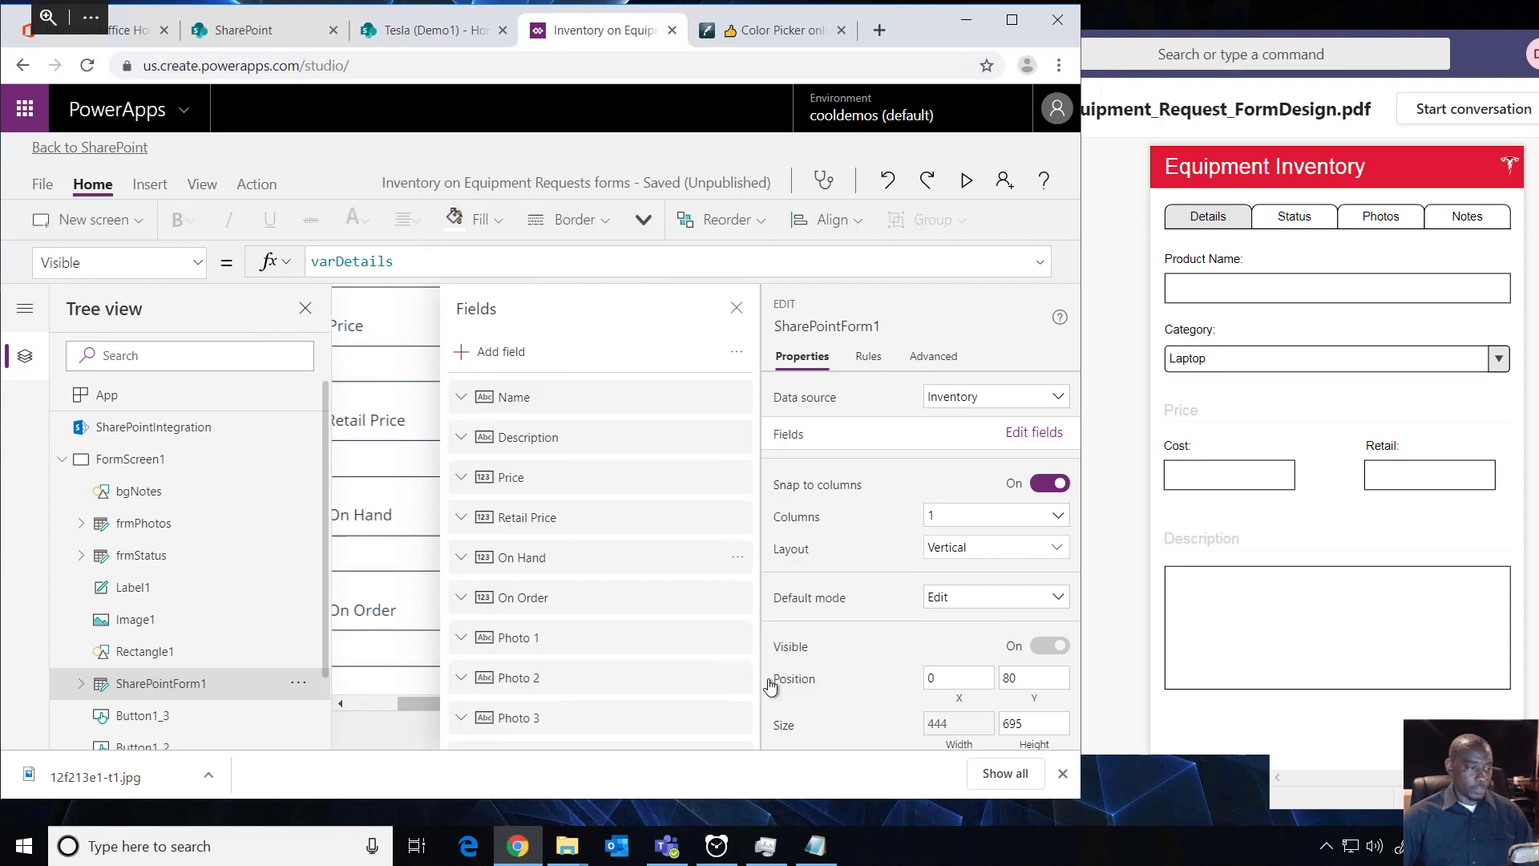
{"action": "left_click", "coordinate": [738, 559]}
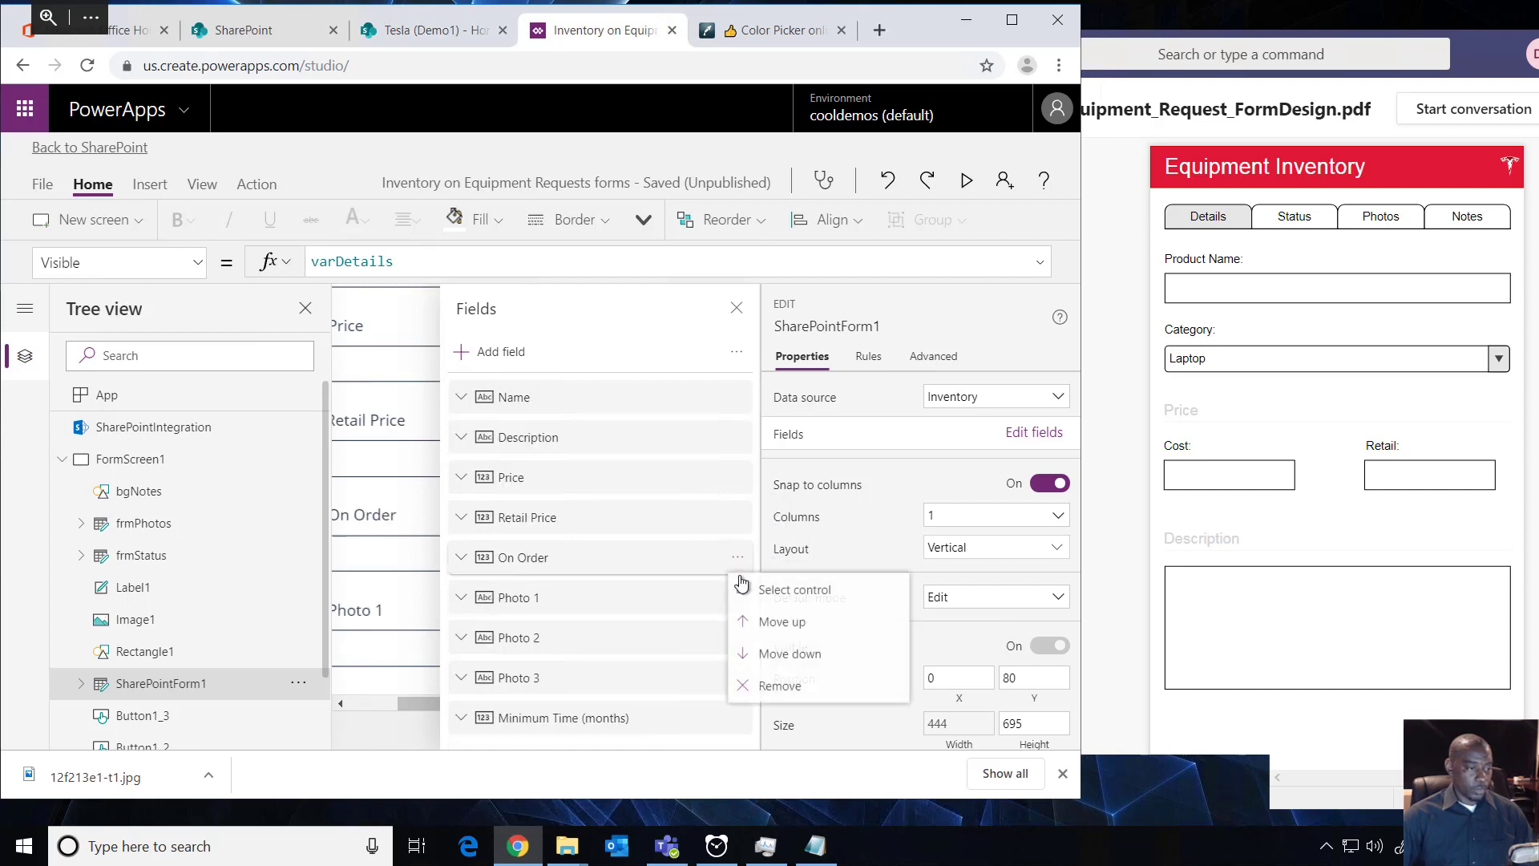
{"action": "left_click", "coordinate": [753, 683]}
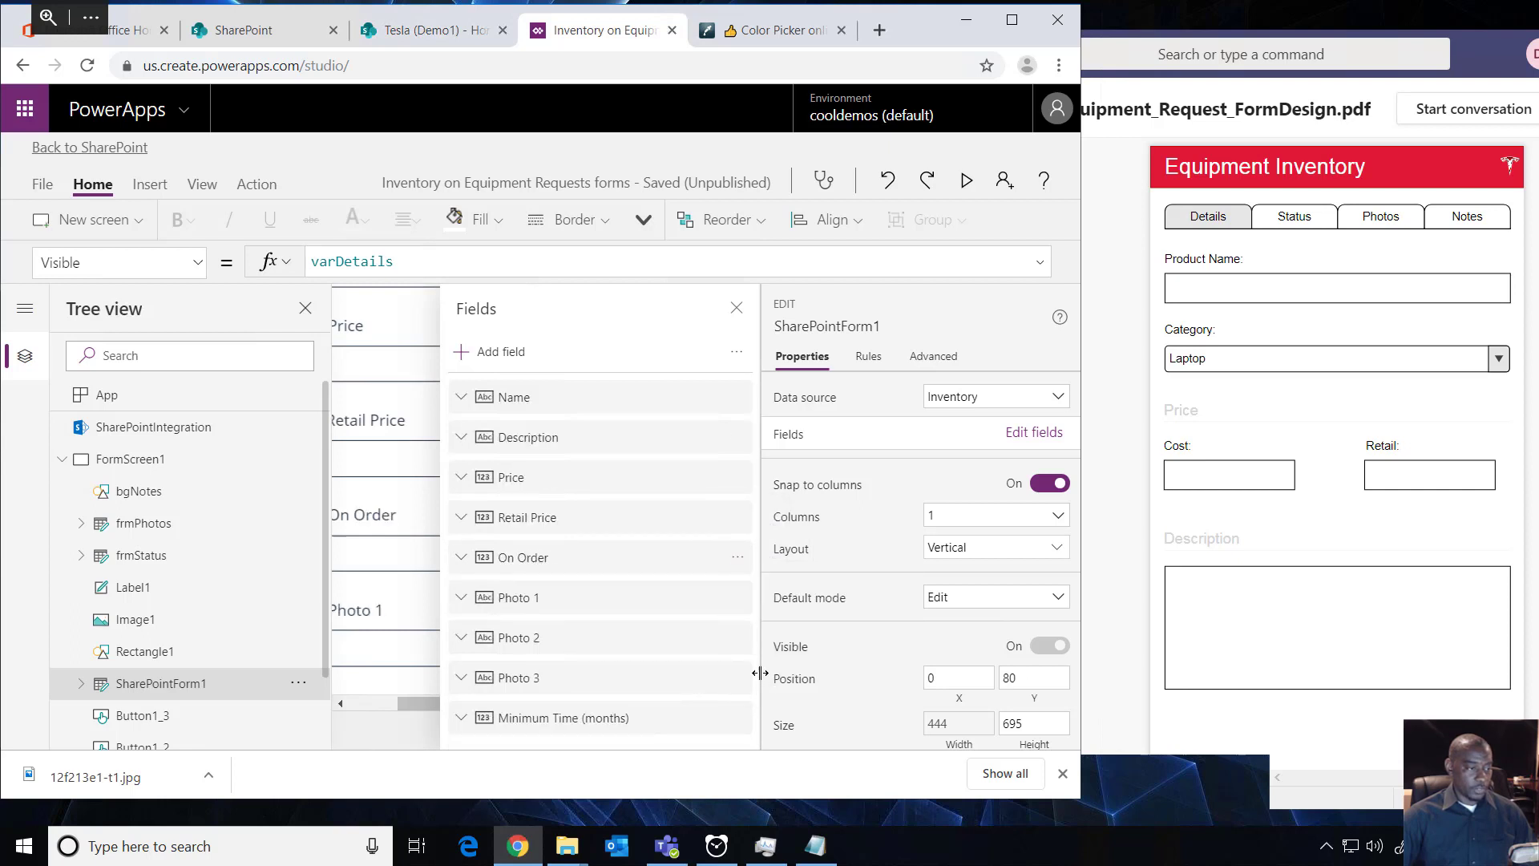
Remove the Photo 1, Photo 2, Photo 3 and Minimum Time (months) fields from the Details form.
{"action": "left_click", "coordinate": [737, 557]}
{"action": "left_click", "coordinate": [757, 650]}
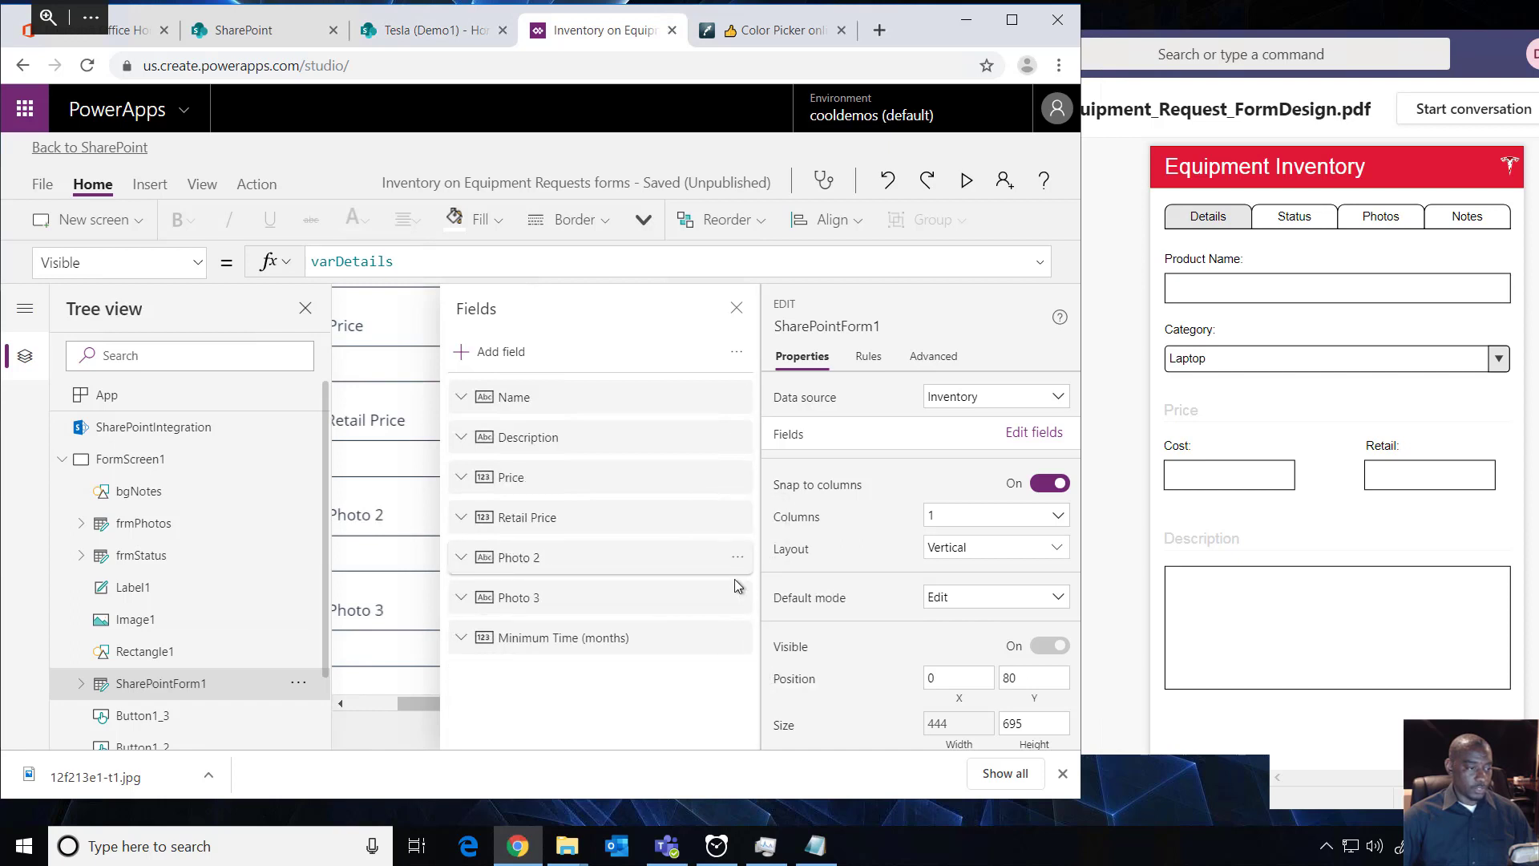
{"action": "left_click", "coordinate": [738, 557]}
{"action": "left_click", "coordinate": [760, 690]}
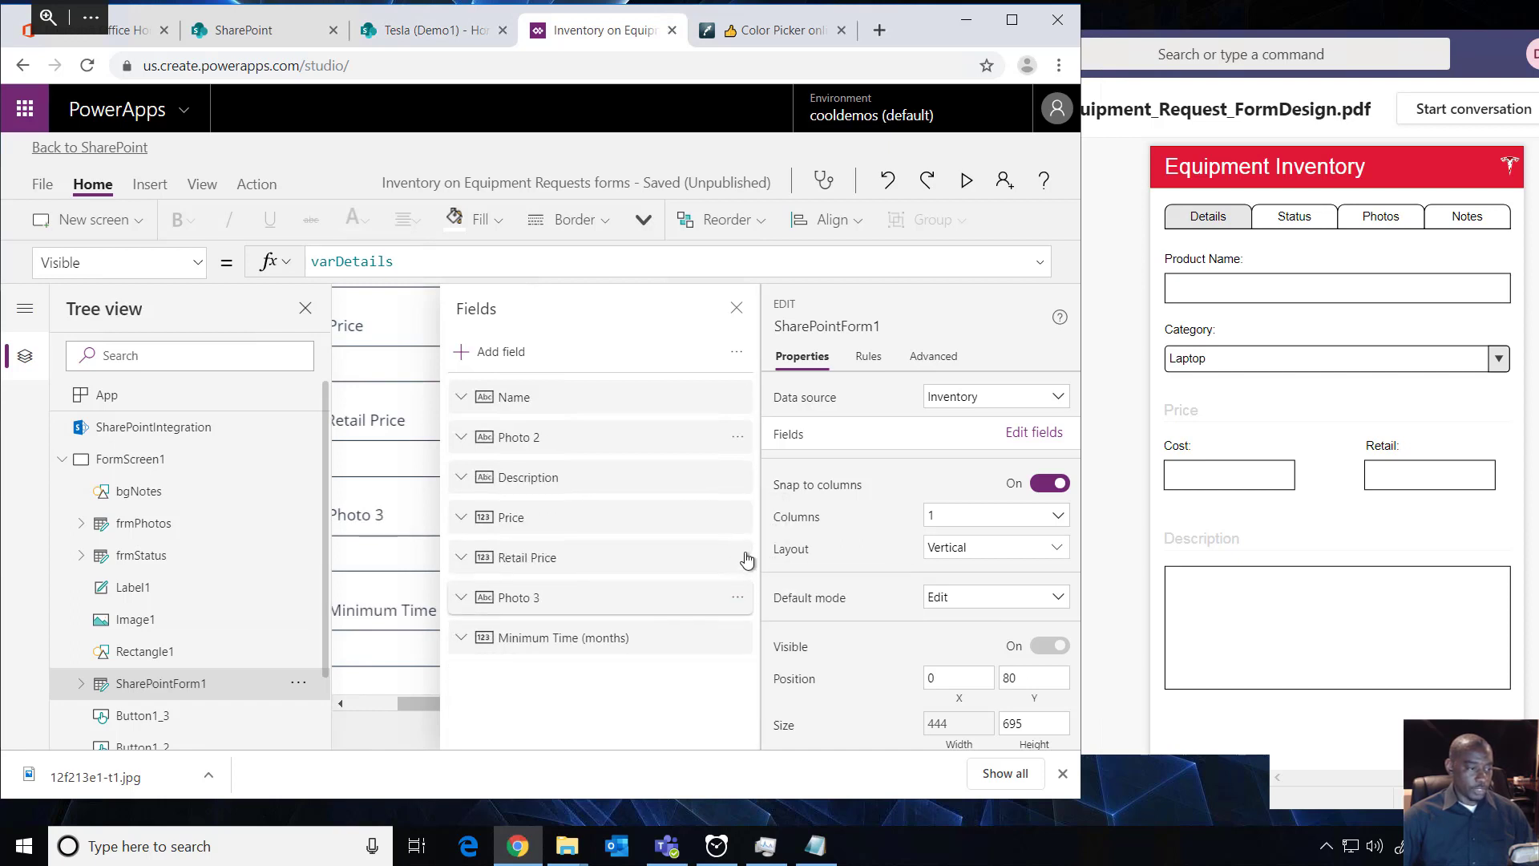
{"action": "left_click", "coordinate": [737, 558]}
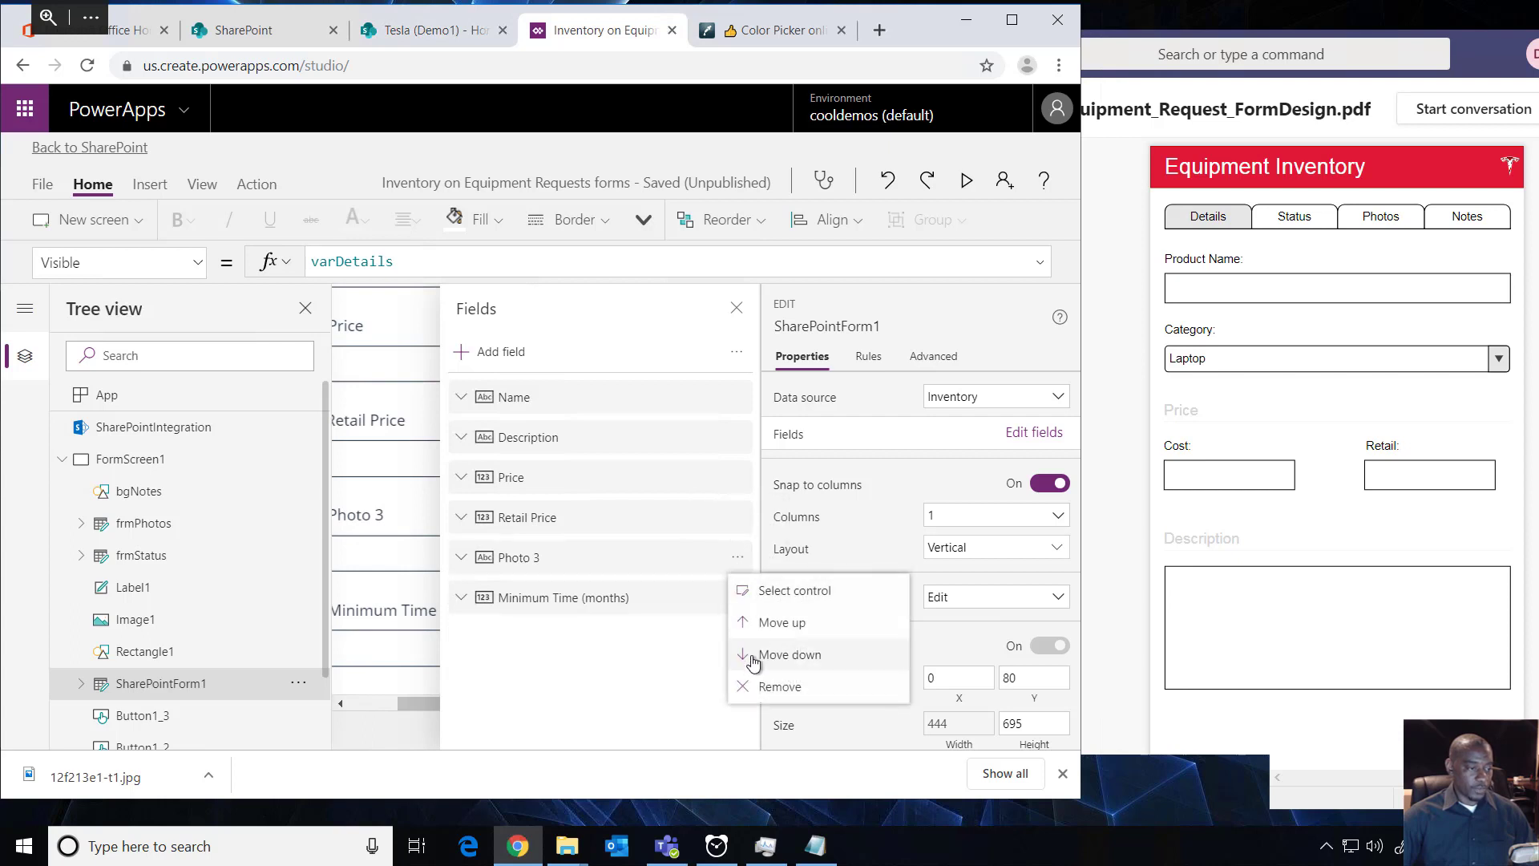
{"action": "left_click", "coordinate": [756, 685]}
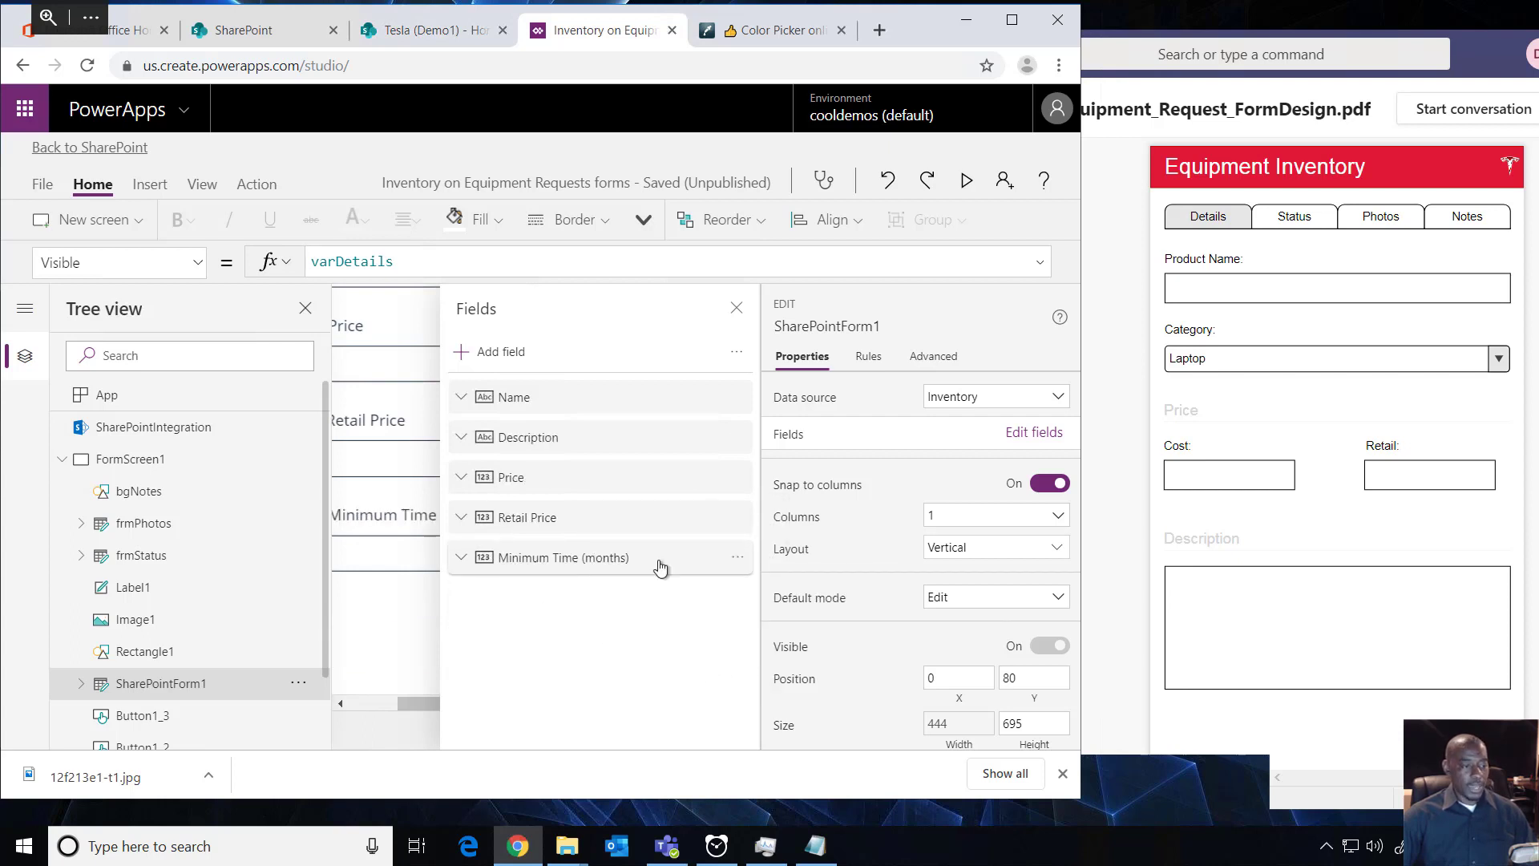
{"action": "left_click", "coordinate": [737, 557]}
{"action": "left_click", "coordinate": [766, 656]}
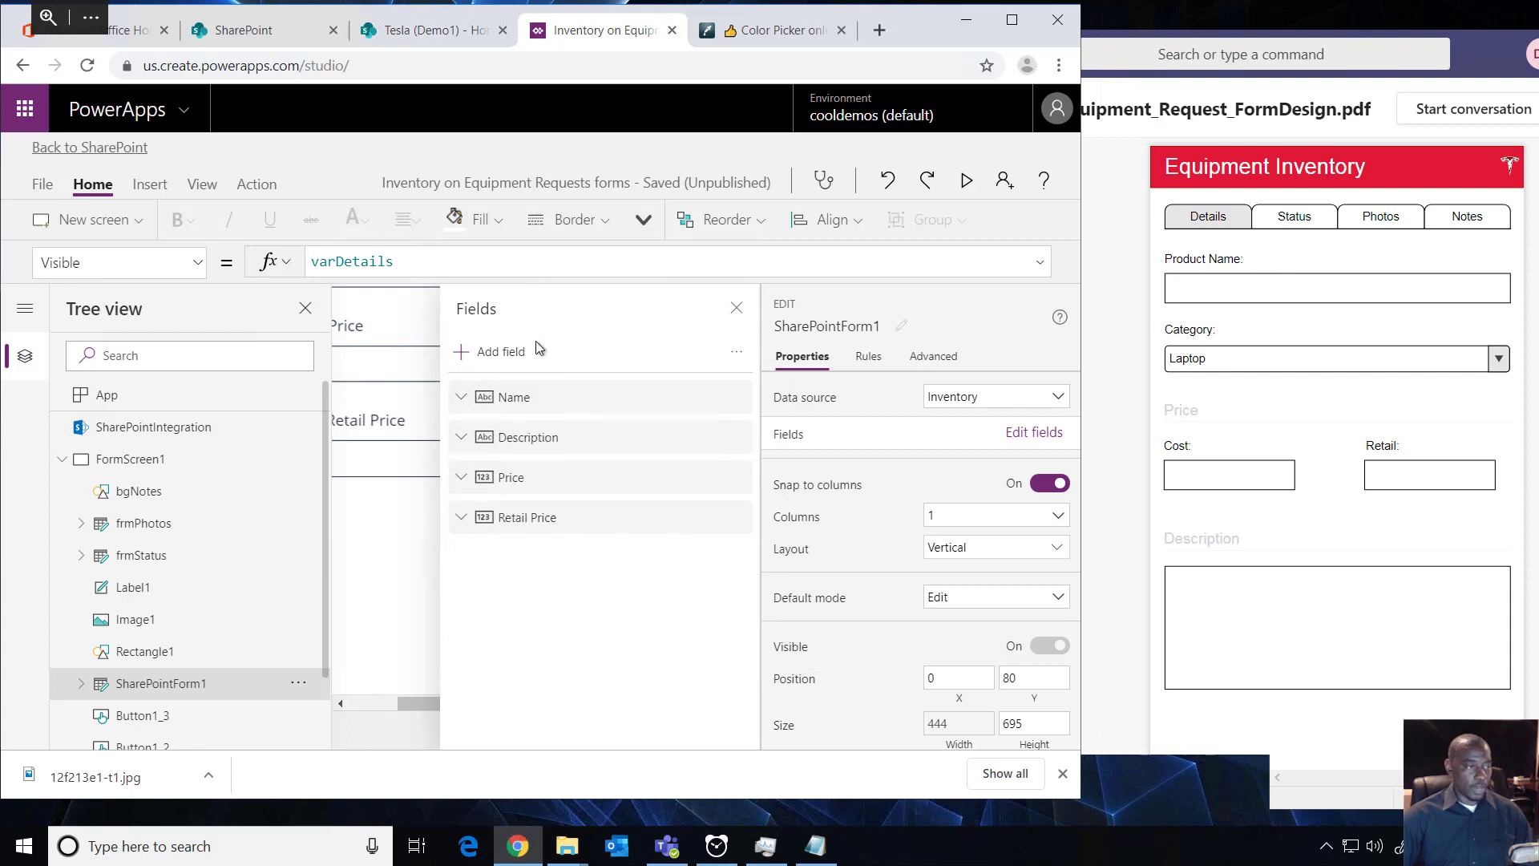
Add the Category field to the Details form and move it directly below Name.
{"action": "left_click", "coordinate": [499, 354]}
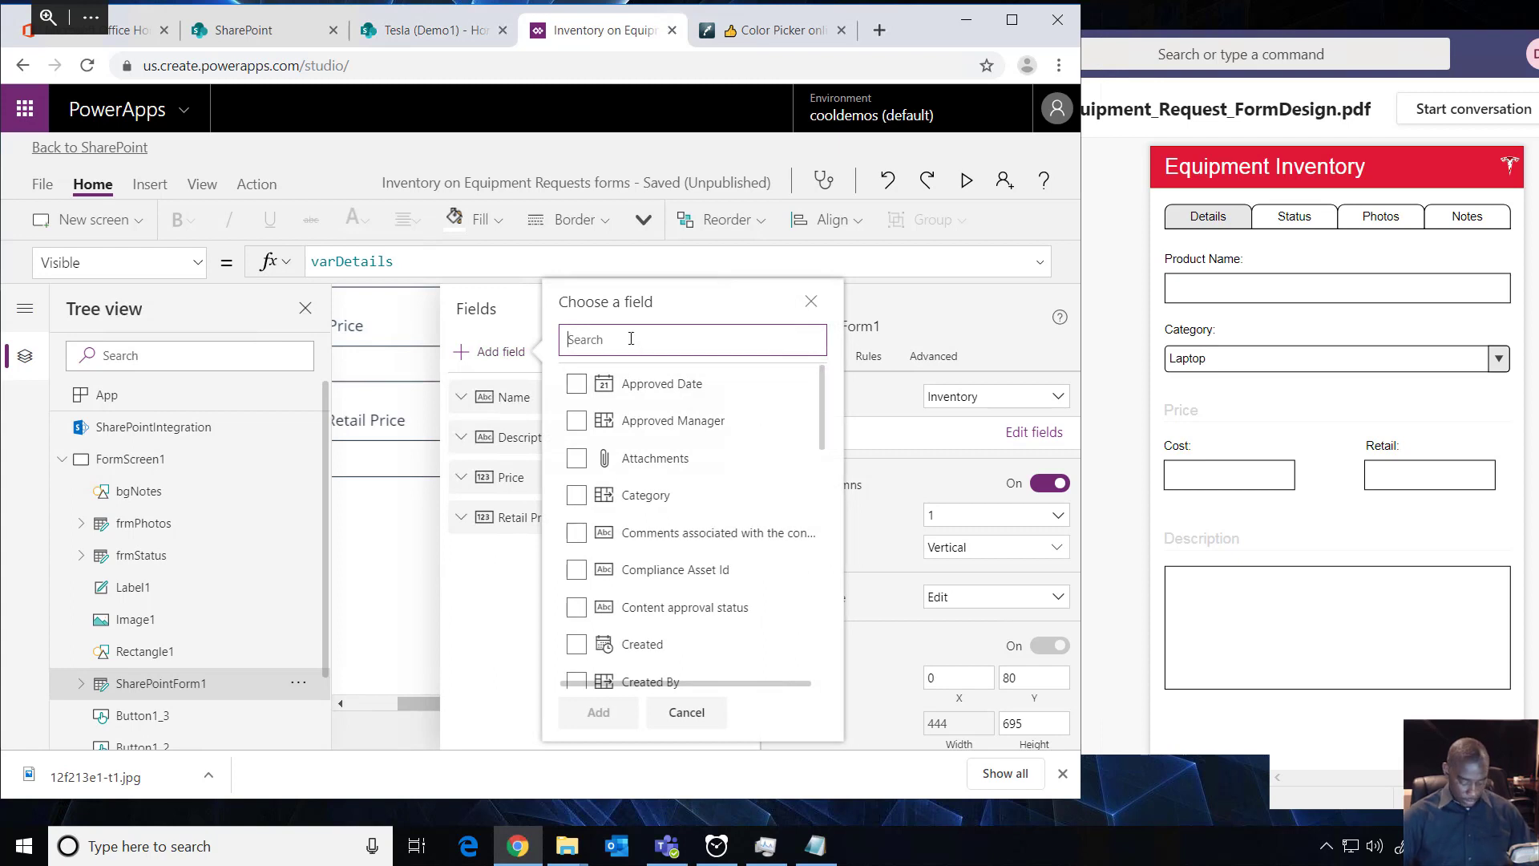
{"action": "type", "text": "cate"}
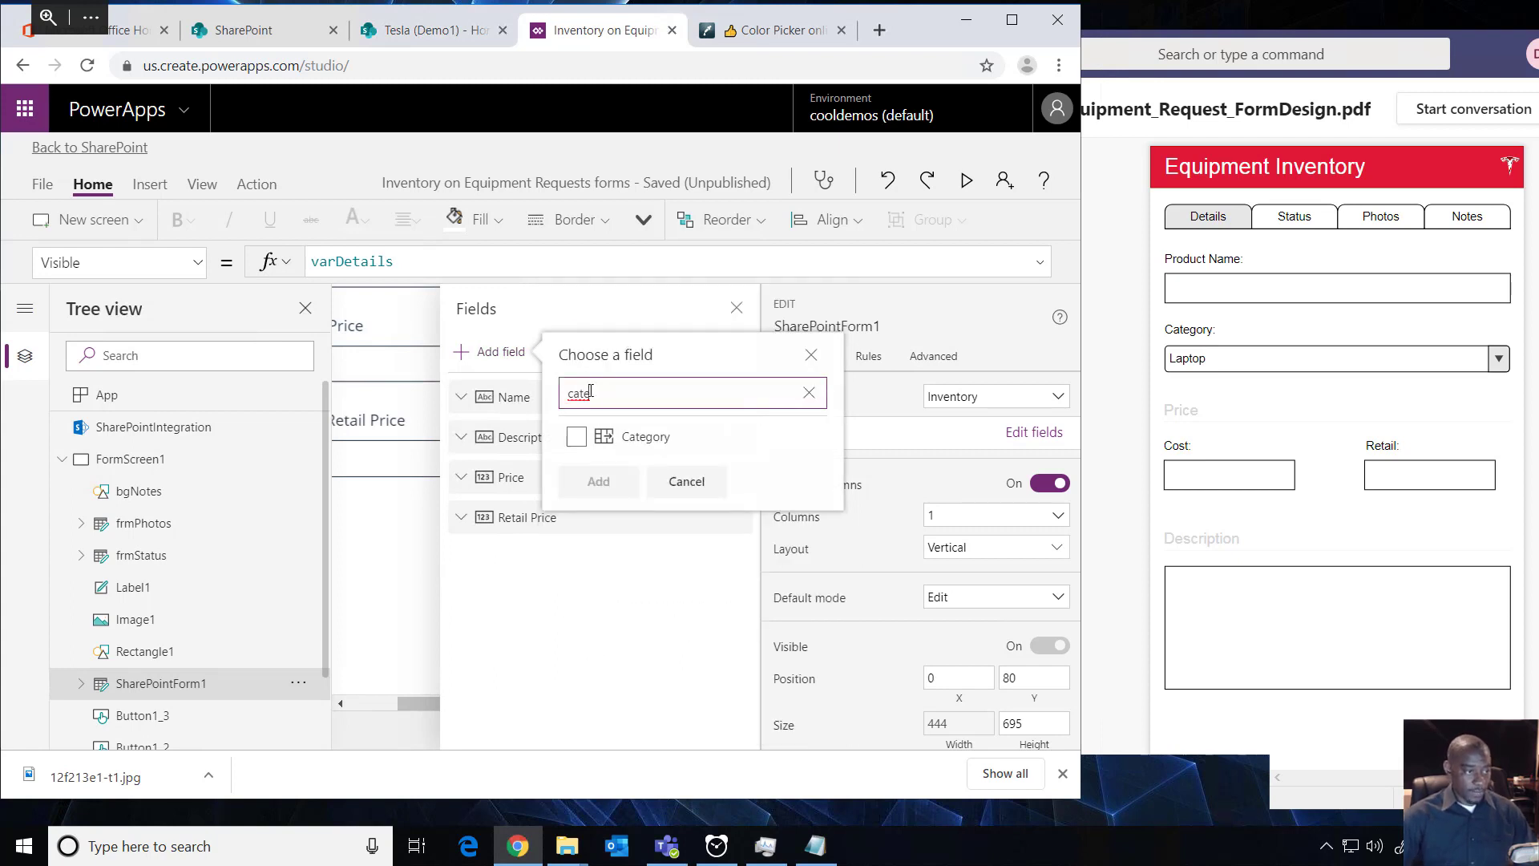
{"action": "left_click", "coordinate": [576, 436]}
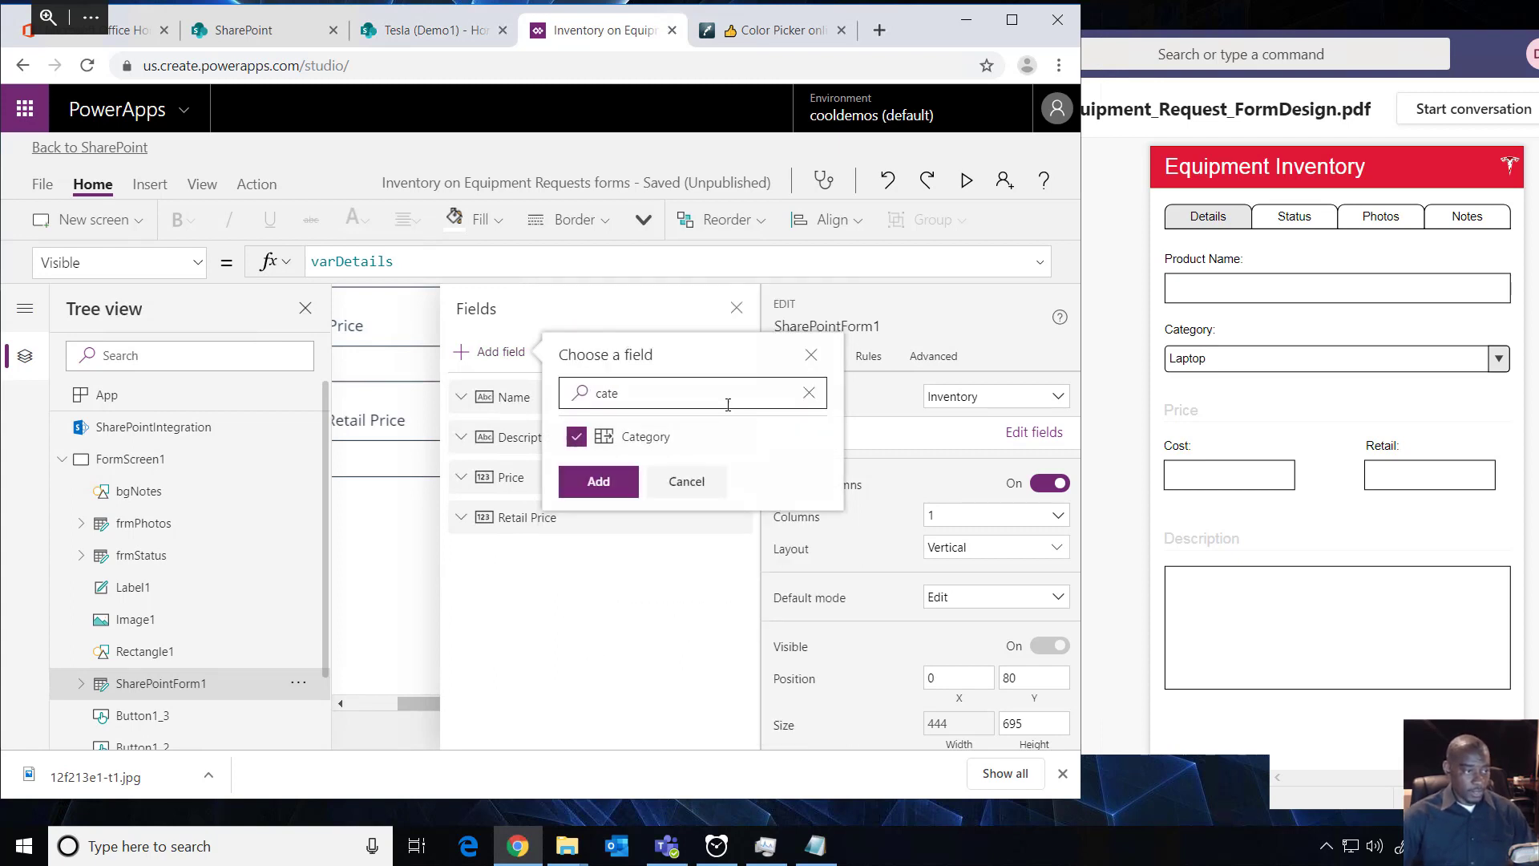
{"action": "left_click", "coordinate": [672, 391]}
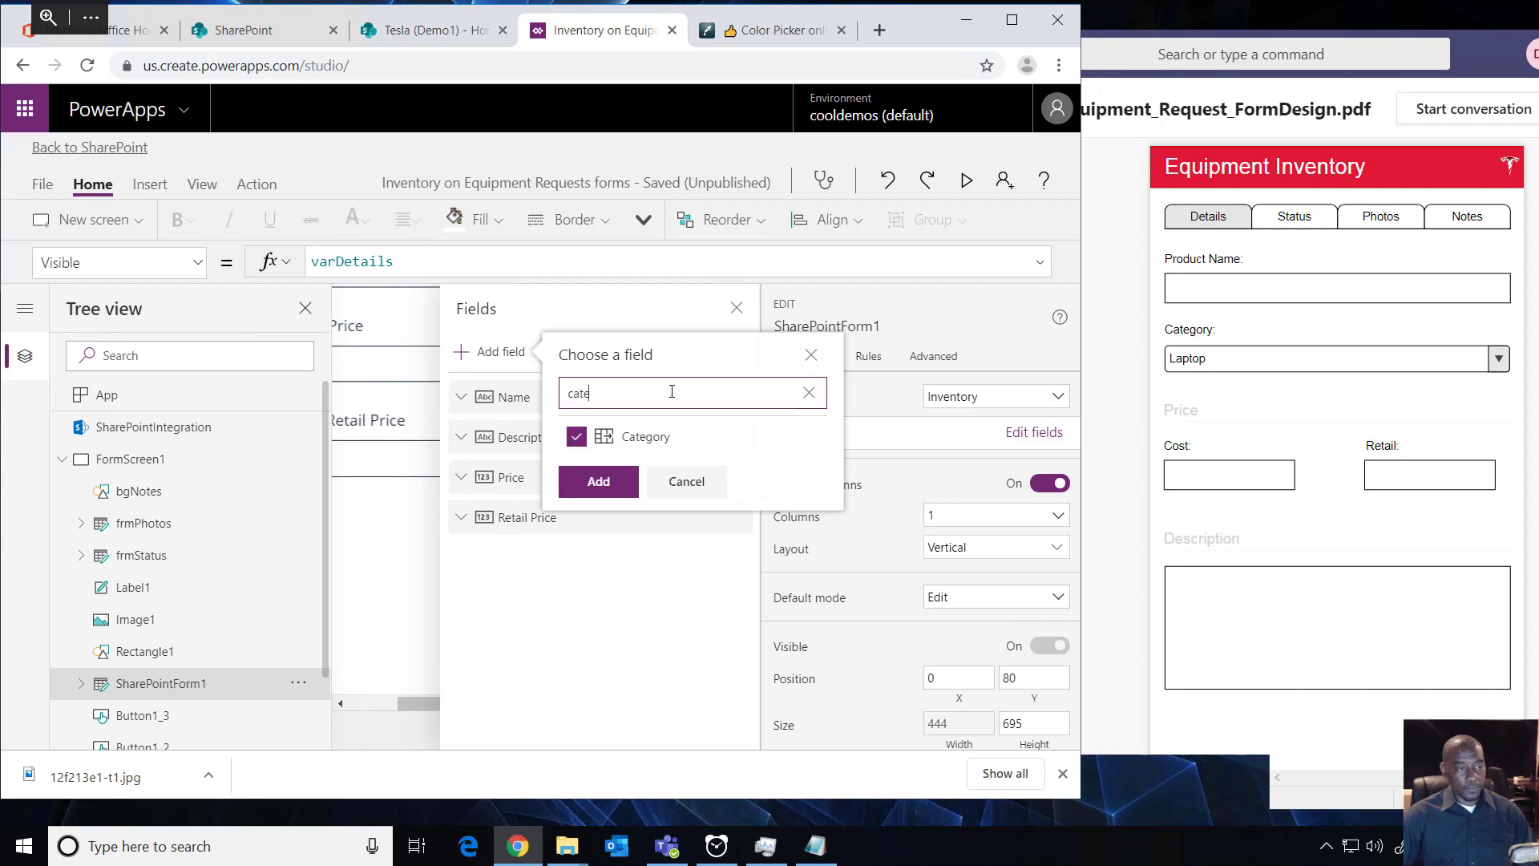
{"action": "double_click", "coordinate": [581, 390]}
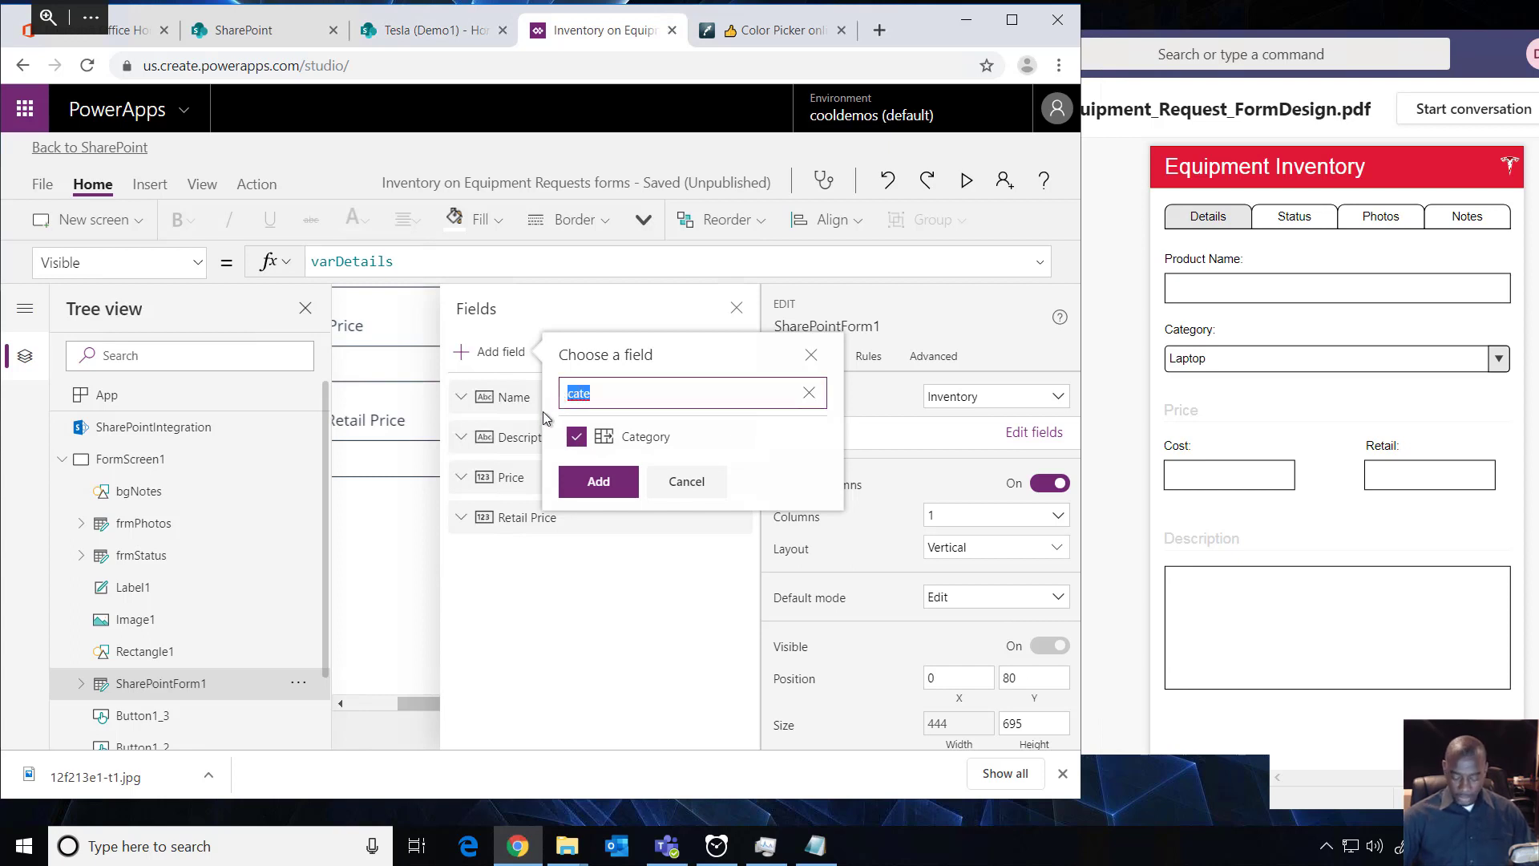
{"action": "key", "text": "BackSpace"}
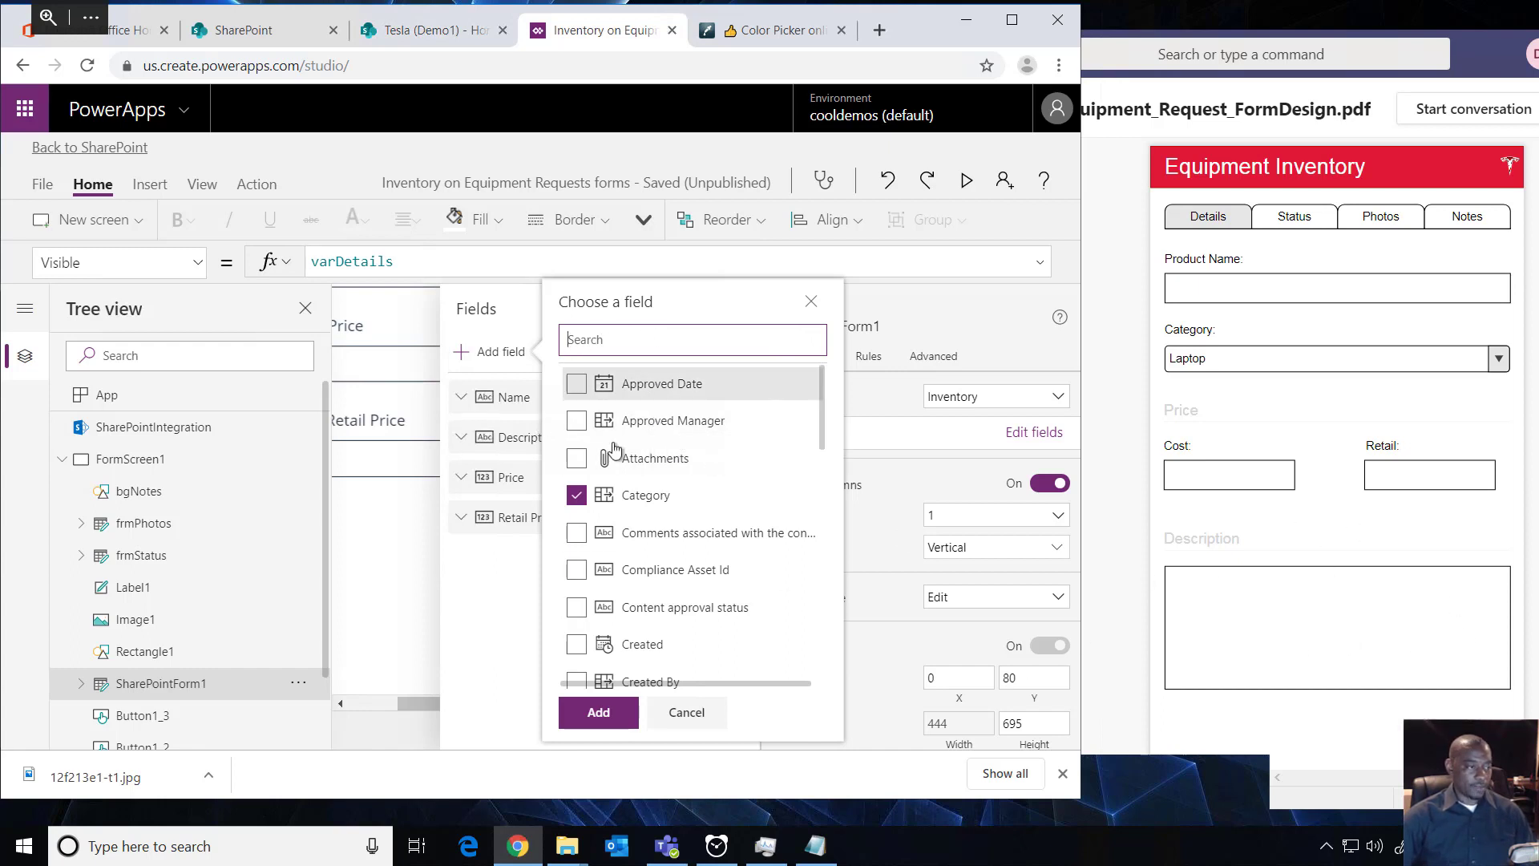
{"action": "left_click", "coordinate": [594, 712]}
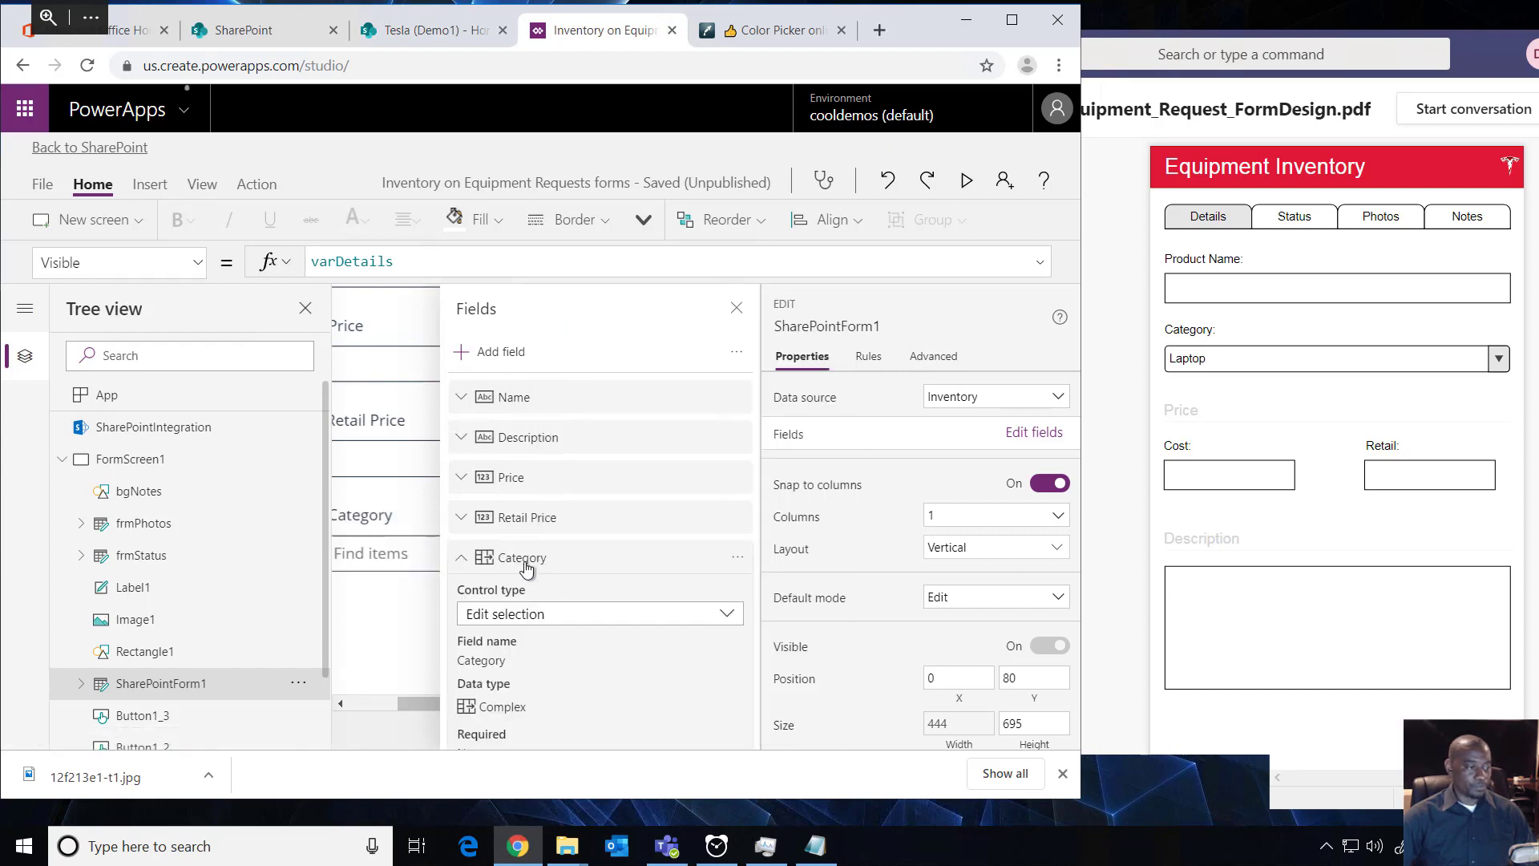
{"action": "left_click_drag", "start_coordinate": [544, 561], "coordinate": [551, 434]}
{"action": "left_click", "coordinate": [460, 440]}
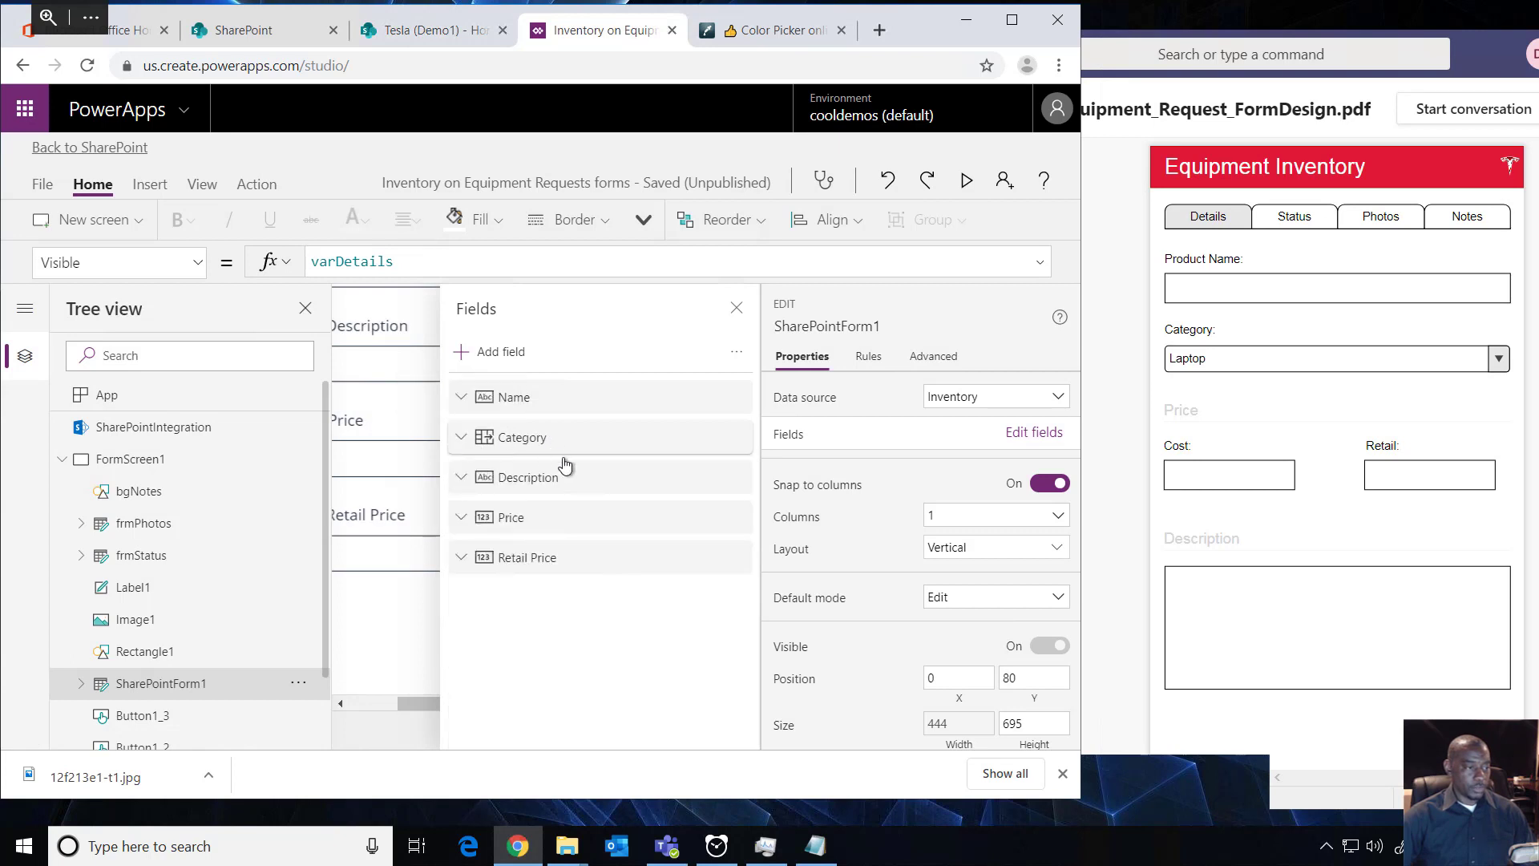
Move the Description field to the end of the Details form, below Retail Price.
{"action": "left_click_drag", "start_coordinate": [561, 485], "coordinate": [553, 600]}
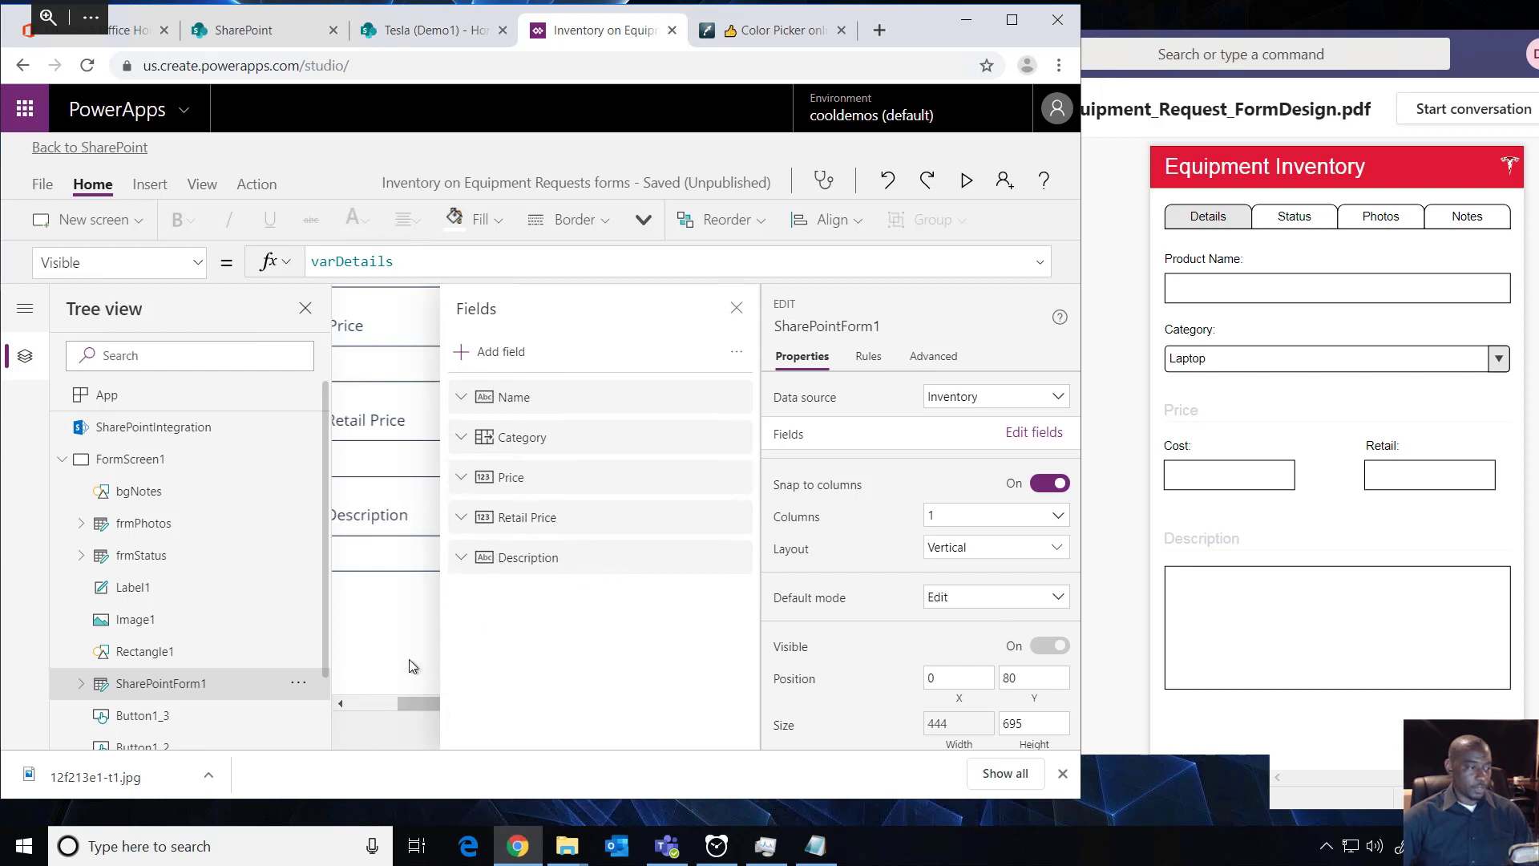
{"action": "left_click_drag", "start_coordinate": [402, 705], "coordinate": [382, 712]}
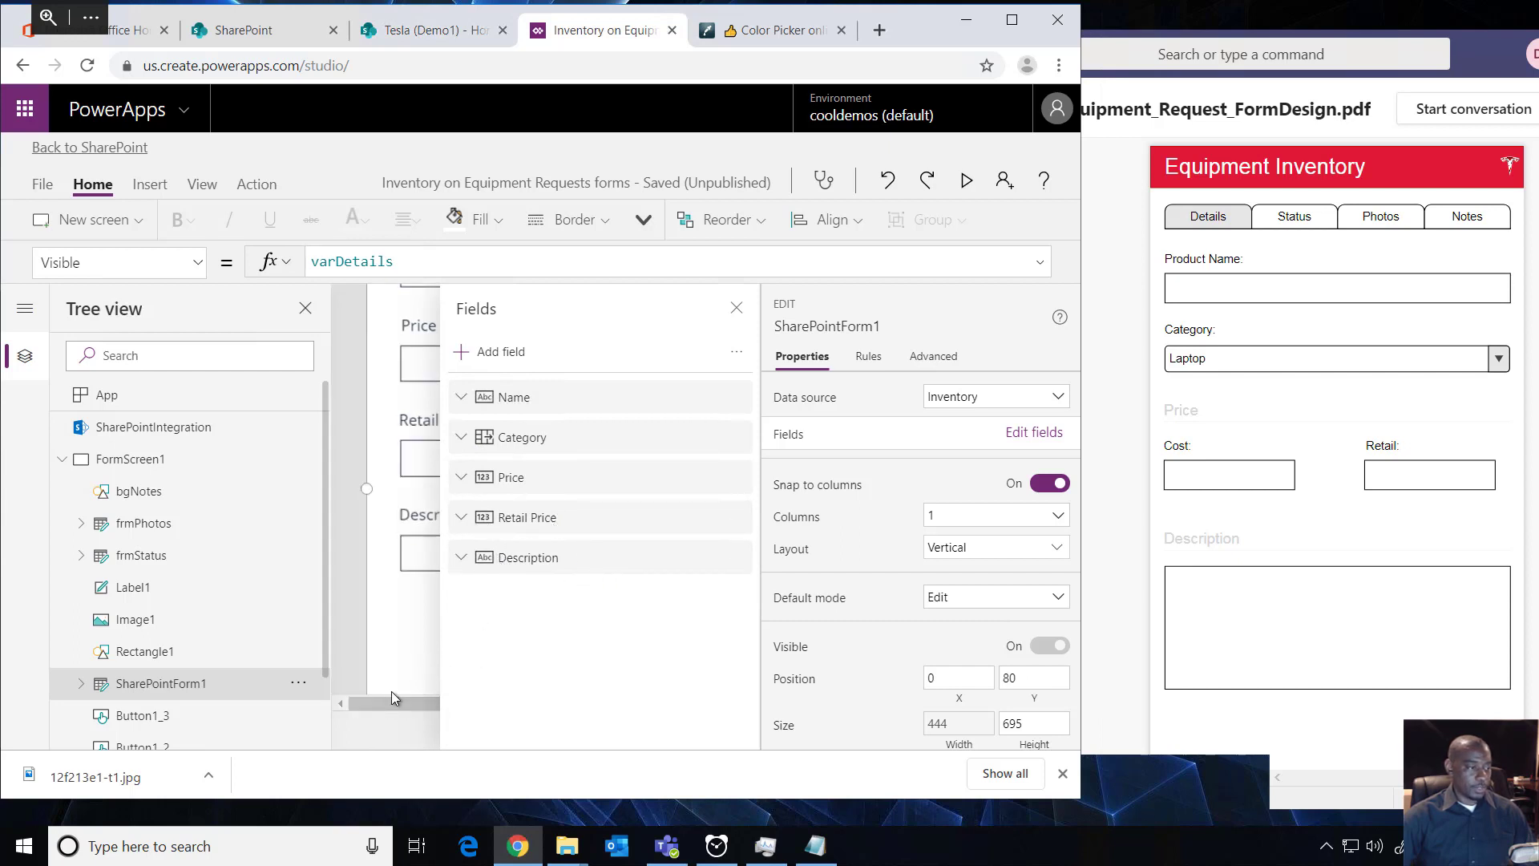
Change the Description field's control type to Edit multi-line text and close the fields pane.
{"action": "left_click", "coordinate": [471, 559]}
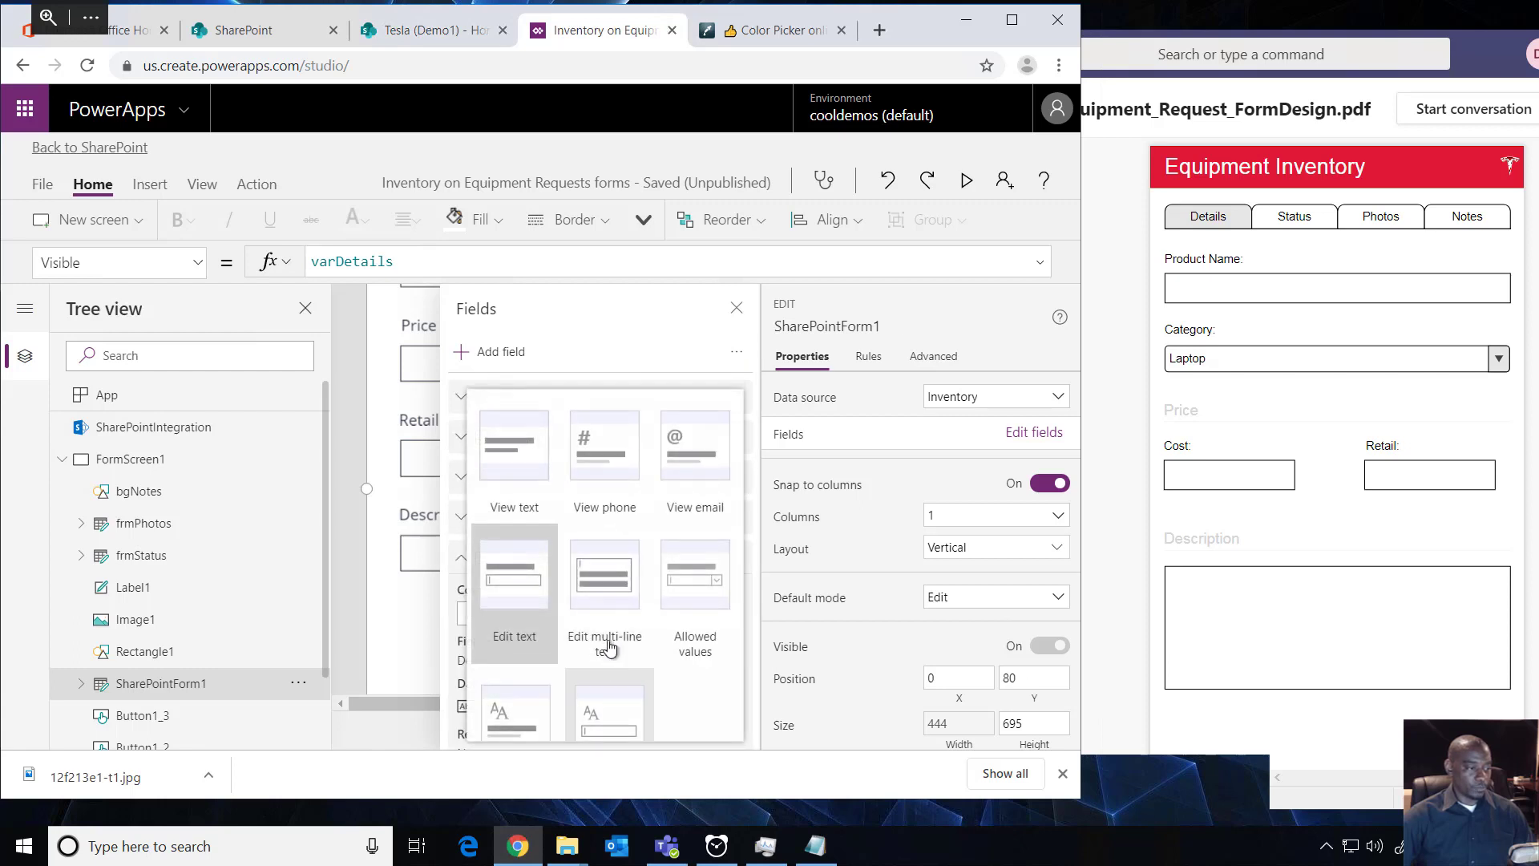
{"action": "left_click", "coordinate": [597, 637]}
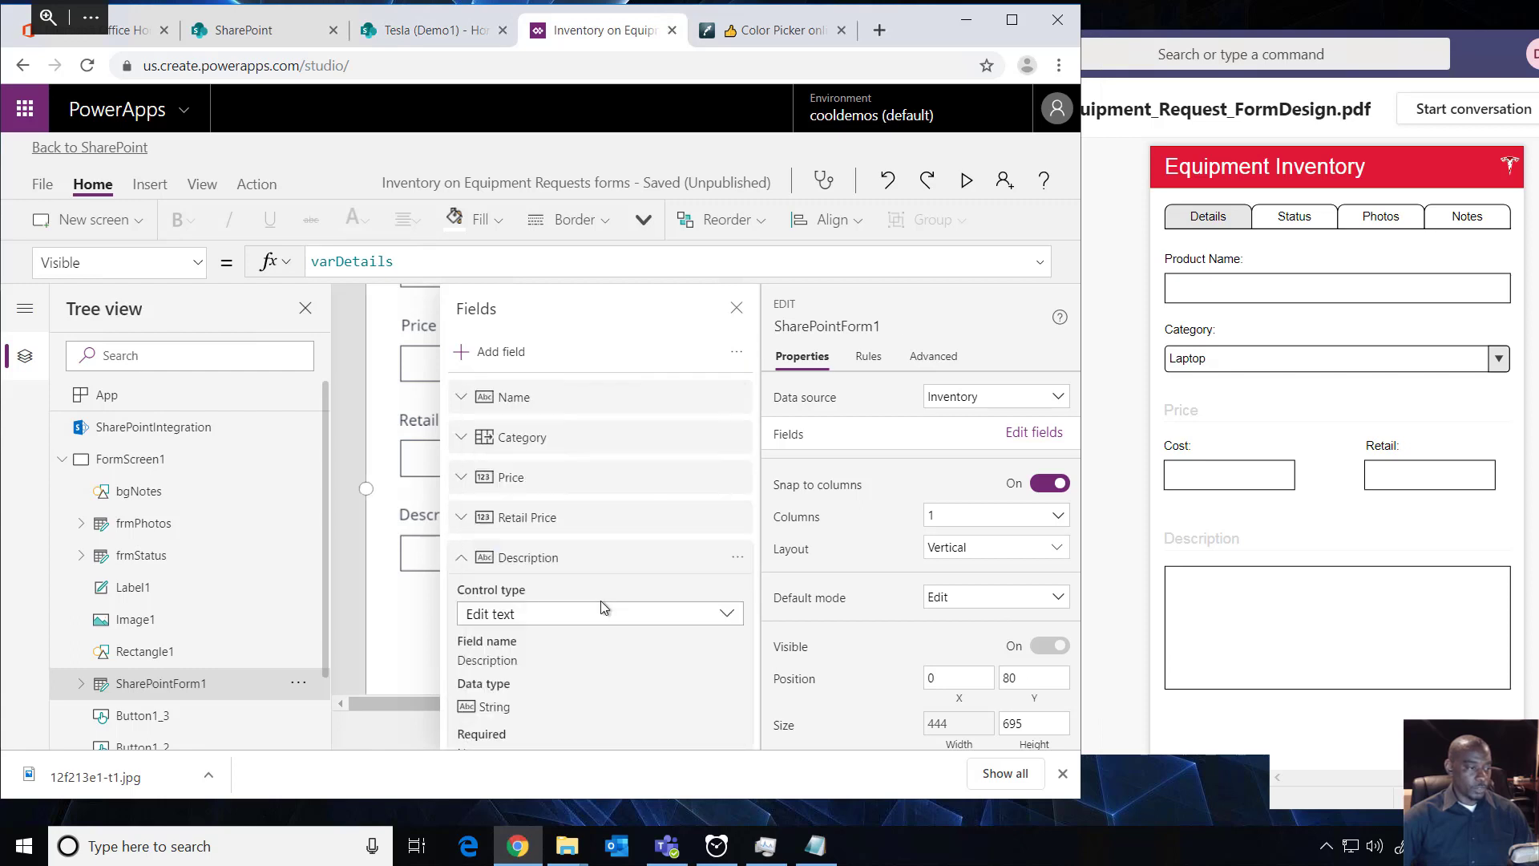
{"action": "left_click", "coordinate": [736, 308]}
Review the updated Details form, then switch to the Status and Photos tabs to check their forms.
{"action": "scroll", "coordinate": [680, 584], "scroll_direction": "up", "scroll_amount": 3}
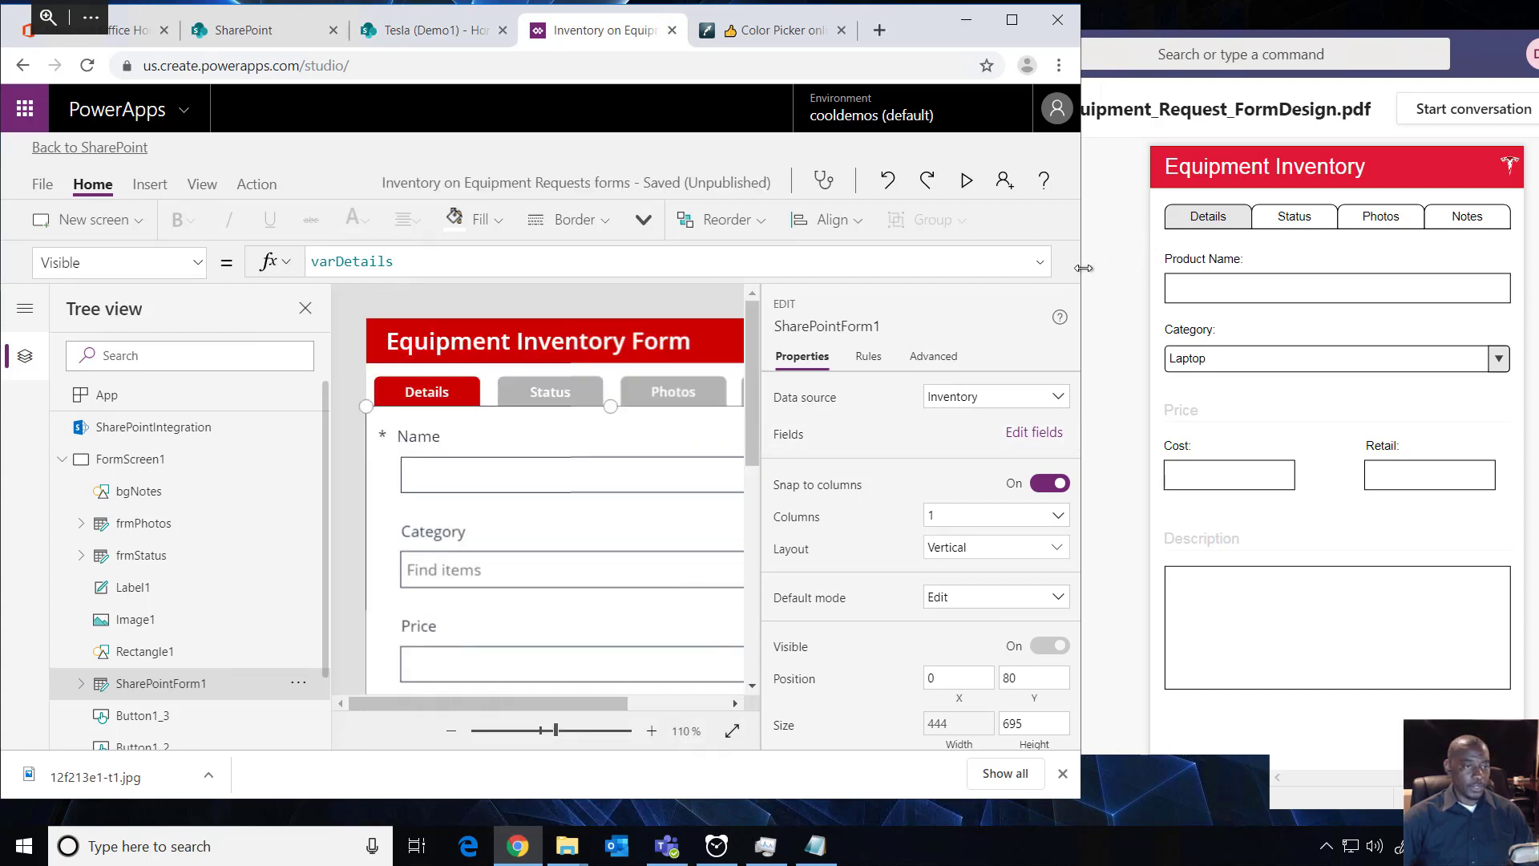
{"action": "left_click_drag", "start_coordinate": [1086, 266], "coordinate": [1431, 278]}
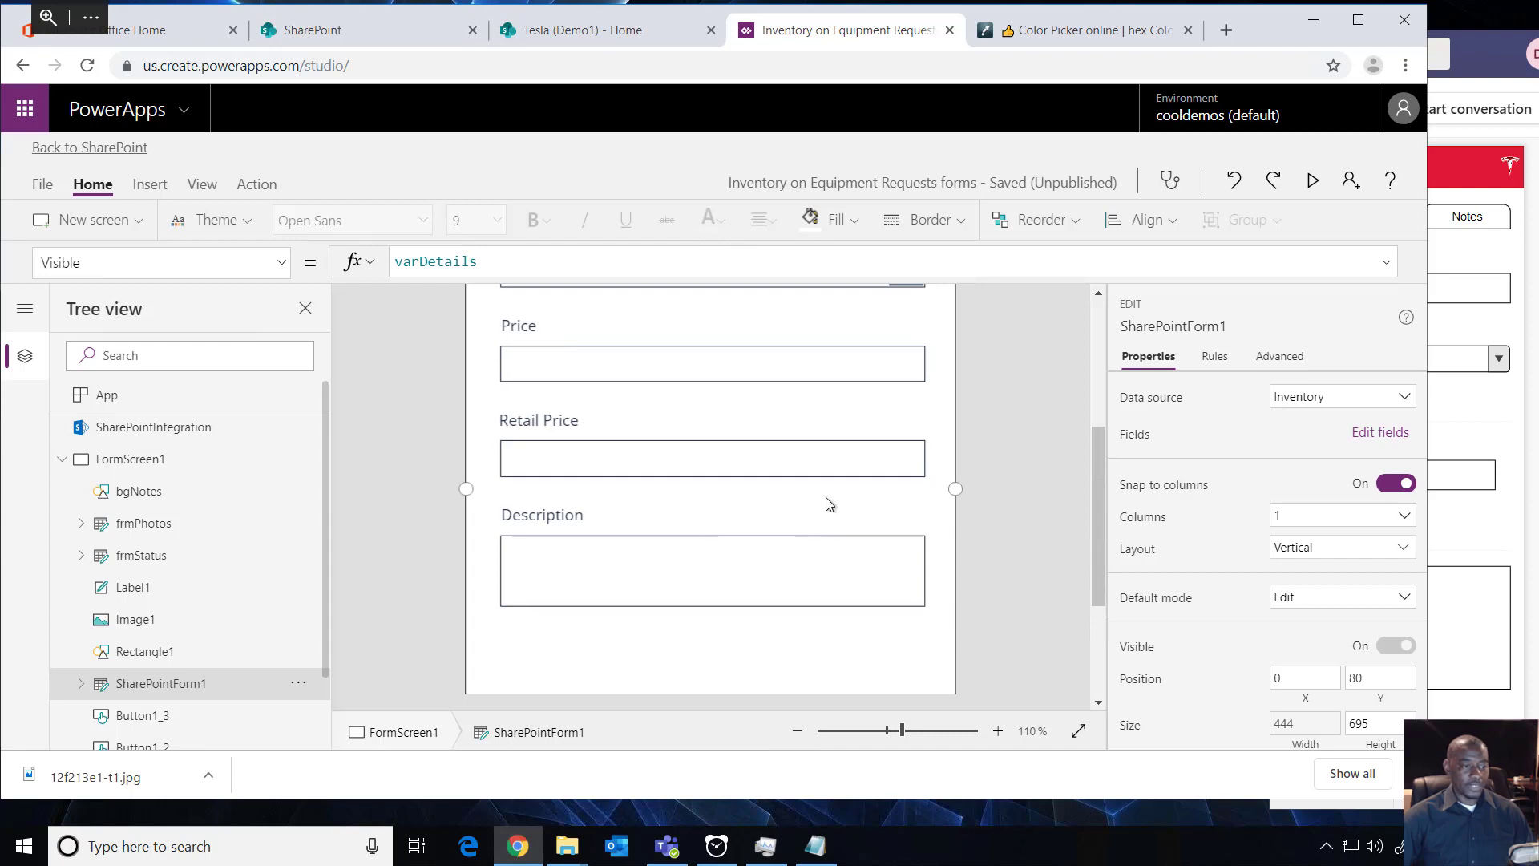
{"action": "scroll", "coordinate": [827, 497], "scroll_direction": "up", "scroll_amount": 3}
{"action": "scroll", "coordinate": [831, 504], "scroll_direction": "down", "scroll_amount": 5}
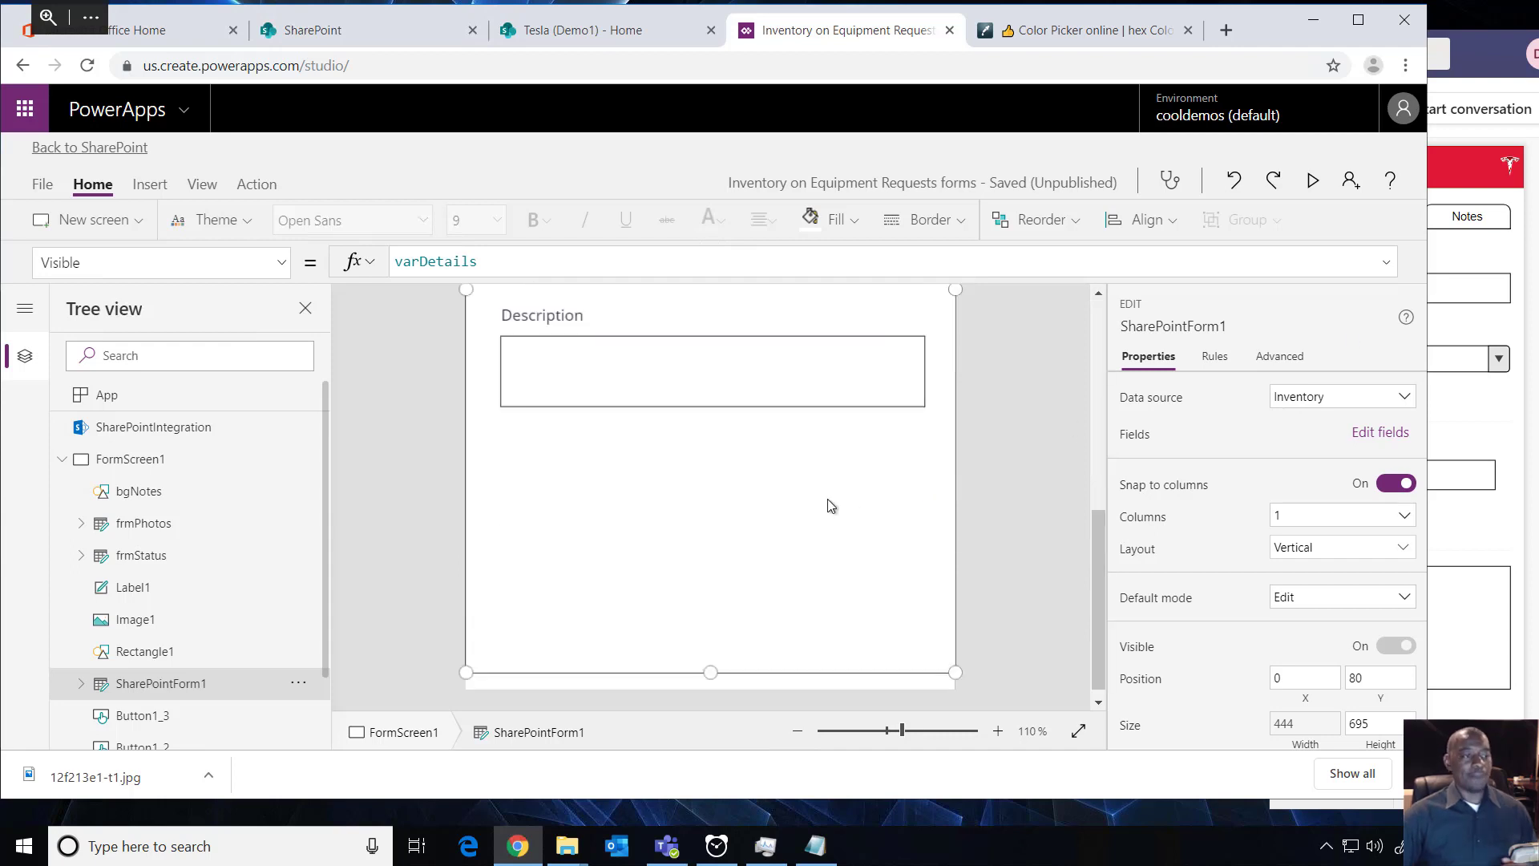
{"action": "scroll", "coordinate": [831, 505], "scroll_direction": "up", "scroll_amount": 3}
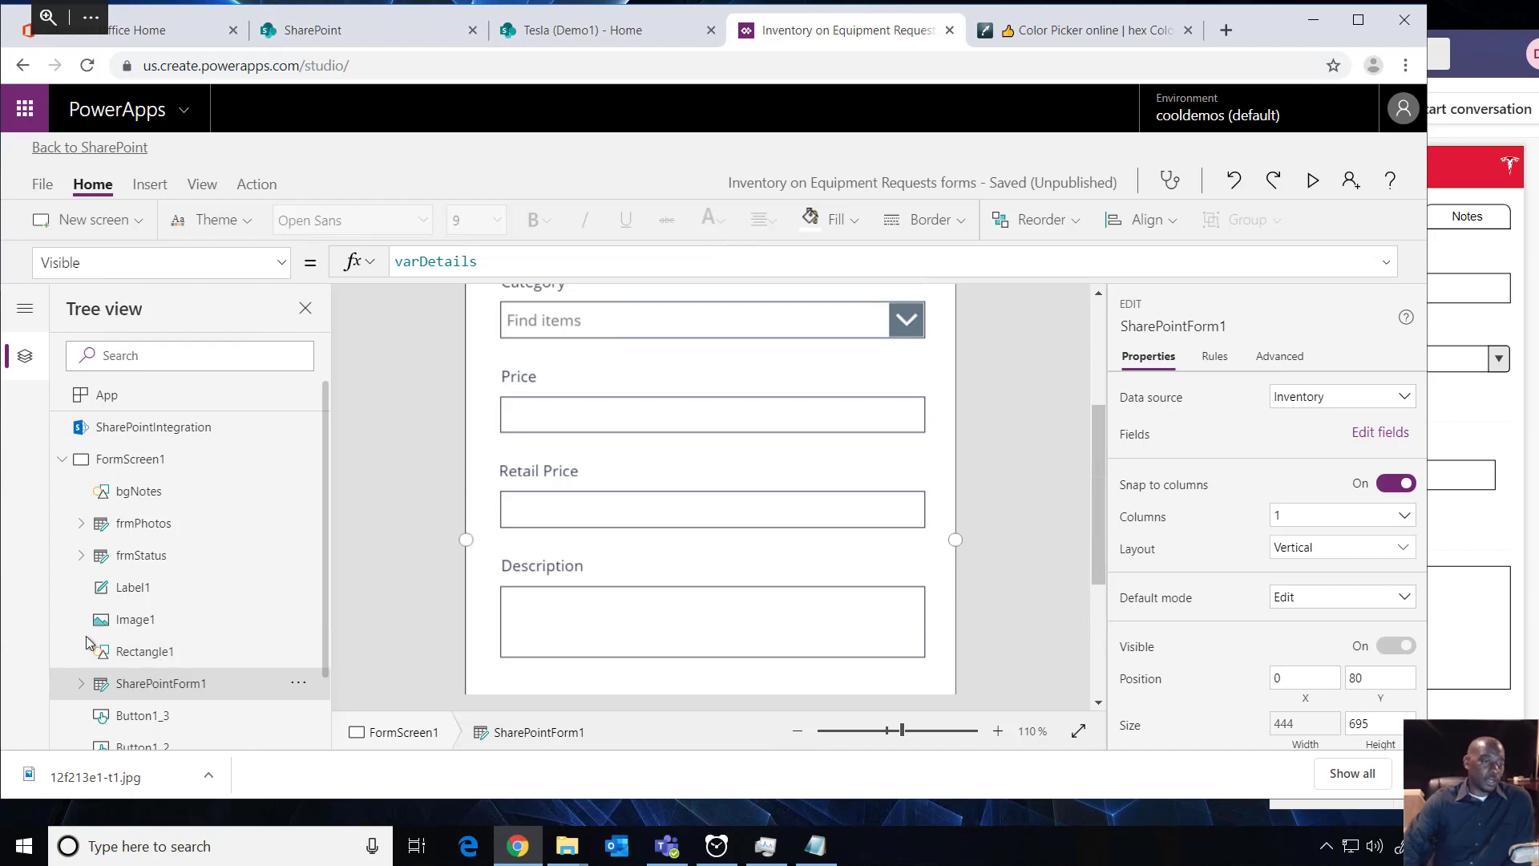
{"action": "scroll", "coordinate": [691, 490], "scroll_direction": "up", "scroll_amount": 3}
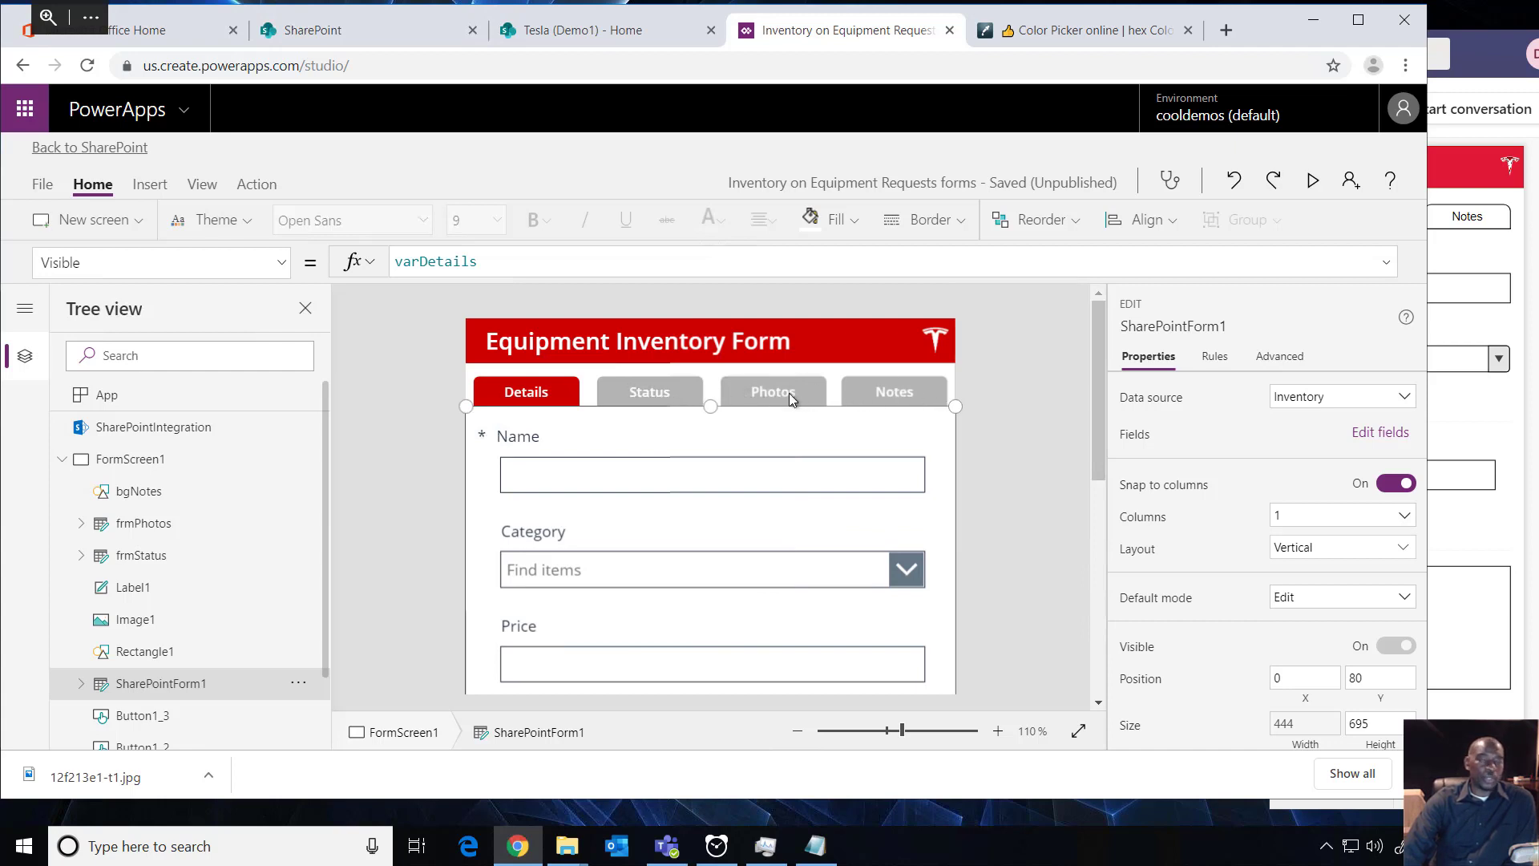
{"action": "left_click", "coordinate": [672, 392]}
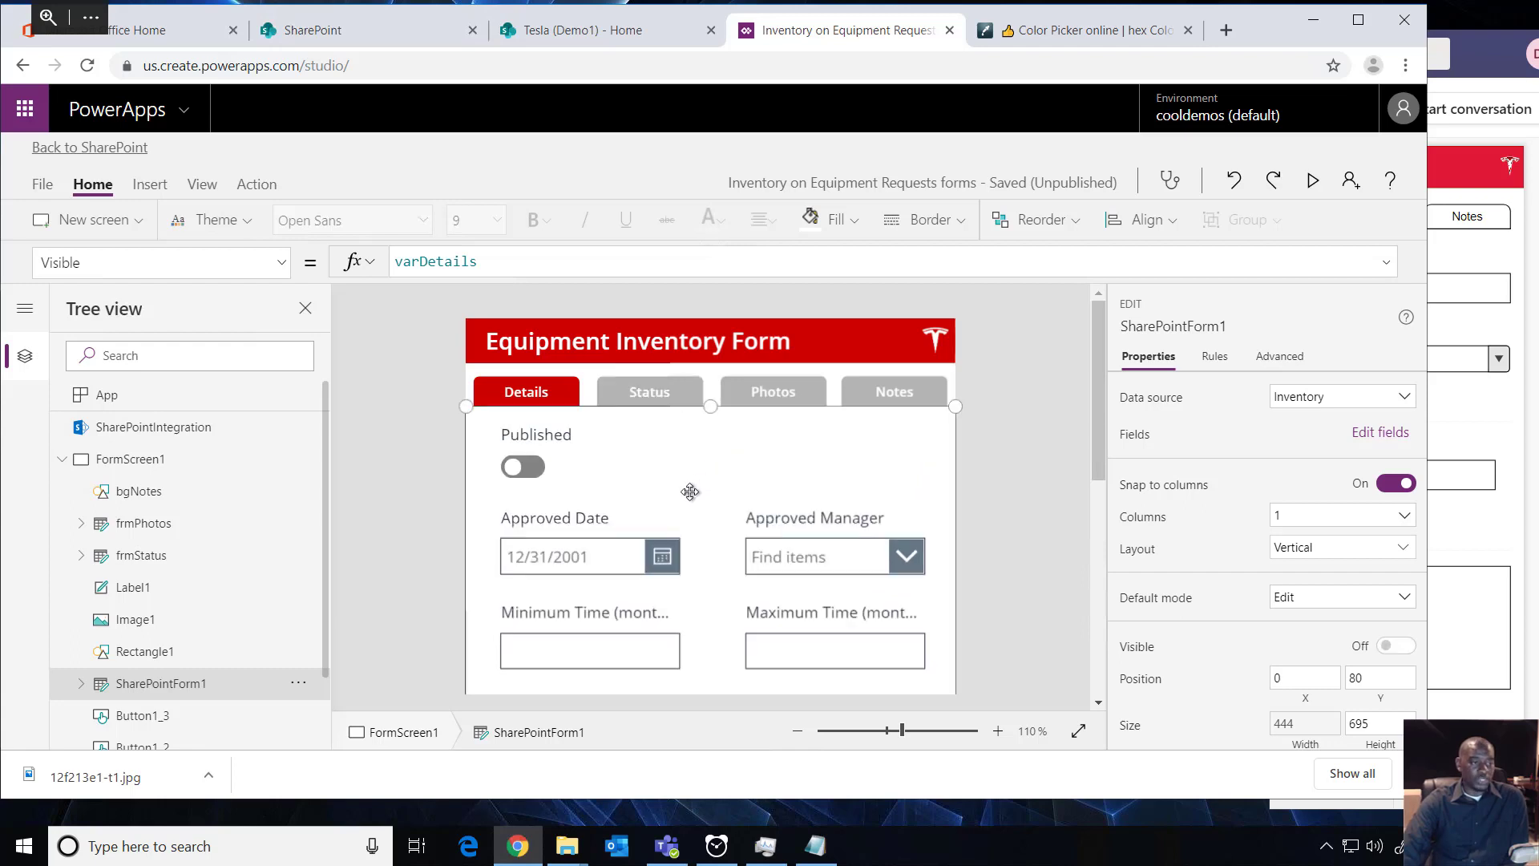
{"action": "left_click", "coordinate": [752, 401]}
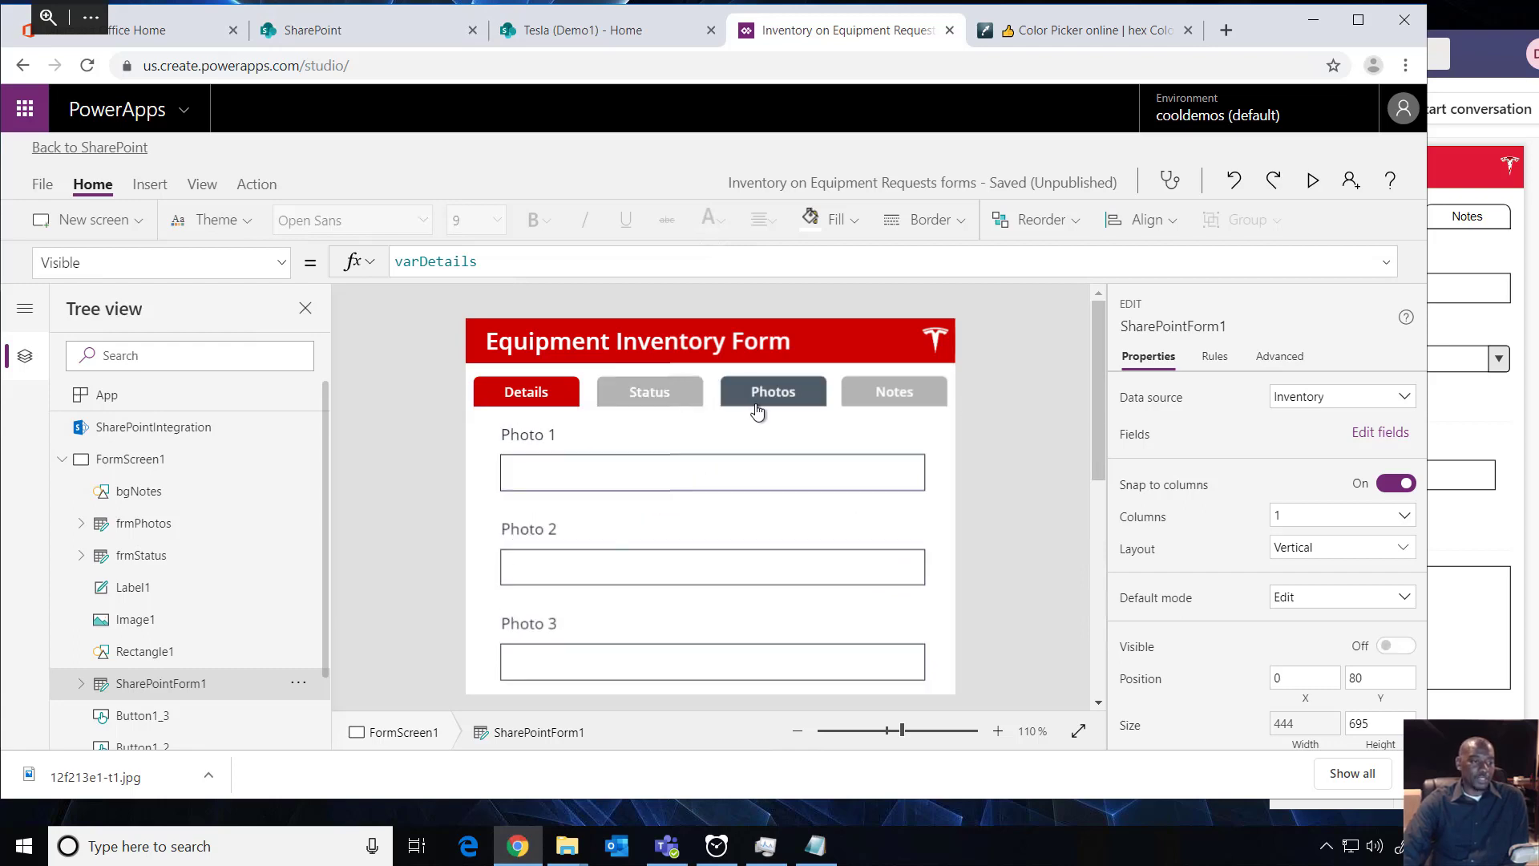